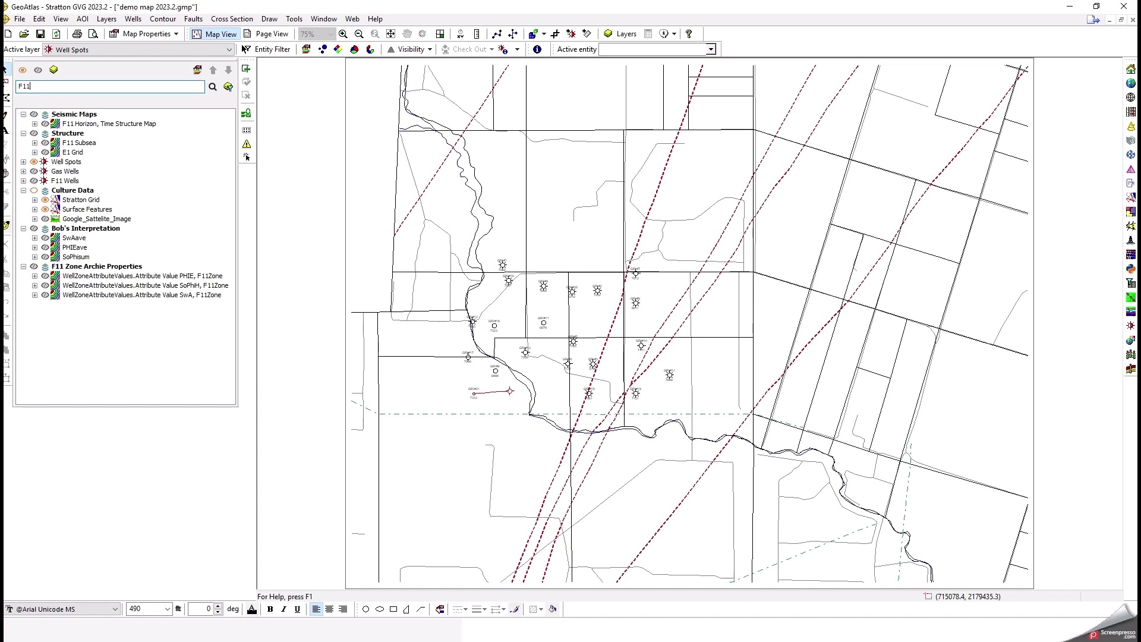
Filter the layer list by F11 and show all the matching layers on the map.
key(Return)
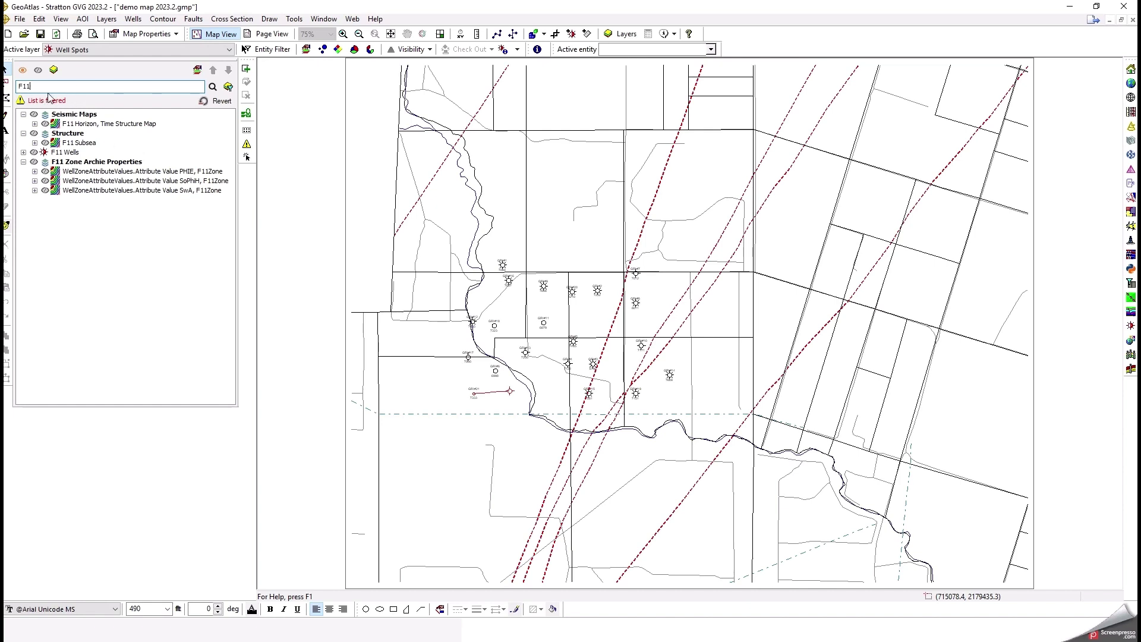
double_click(24, 86)
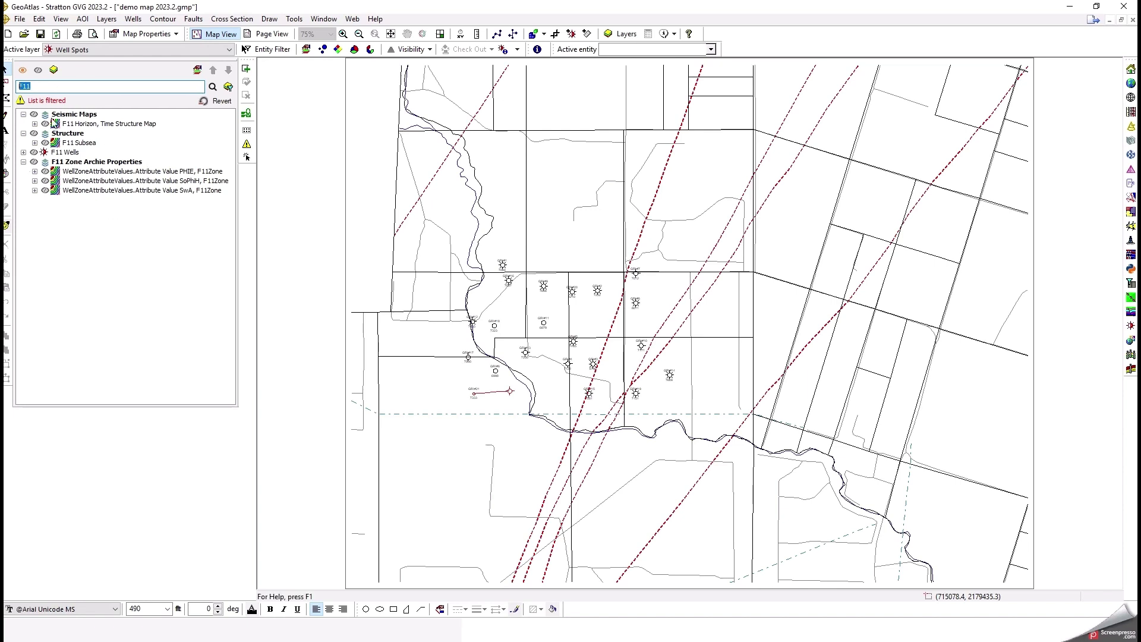
click(24, 71)
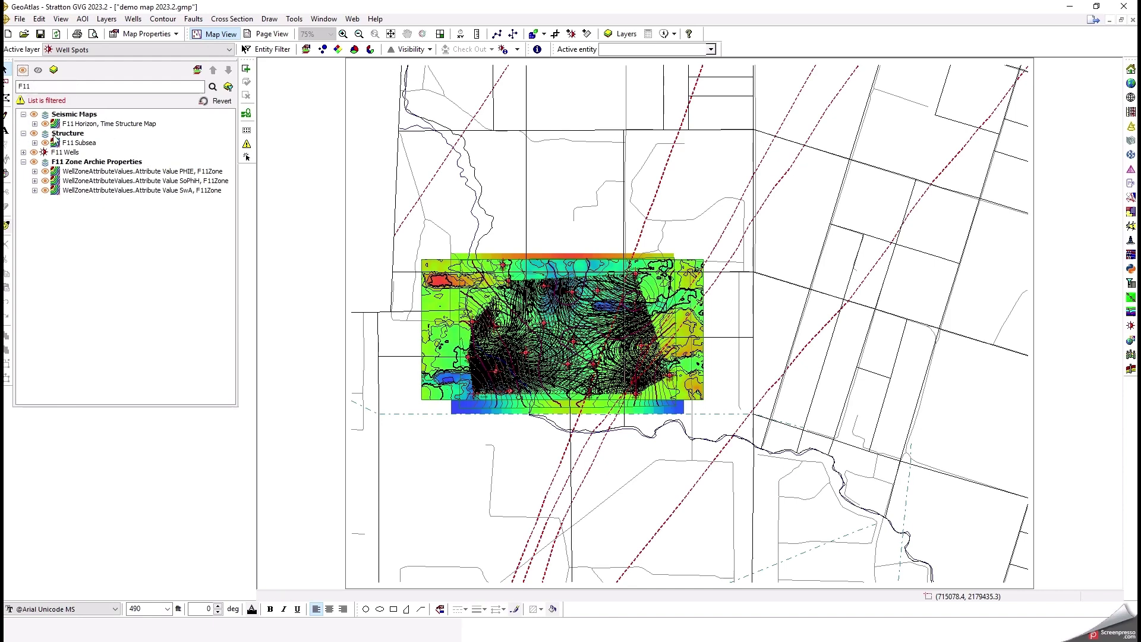
Hide all the F11-filtered layers except the active layer.
double_click(29, 87)
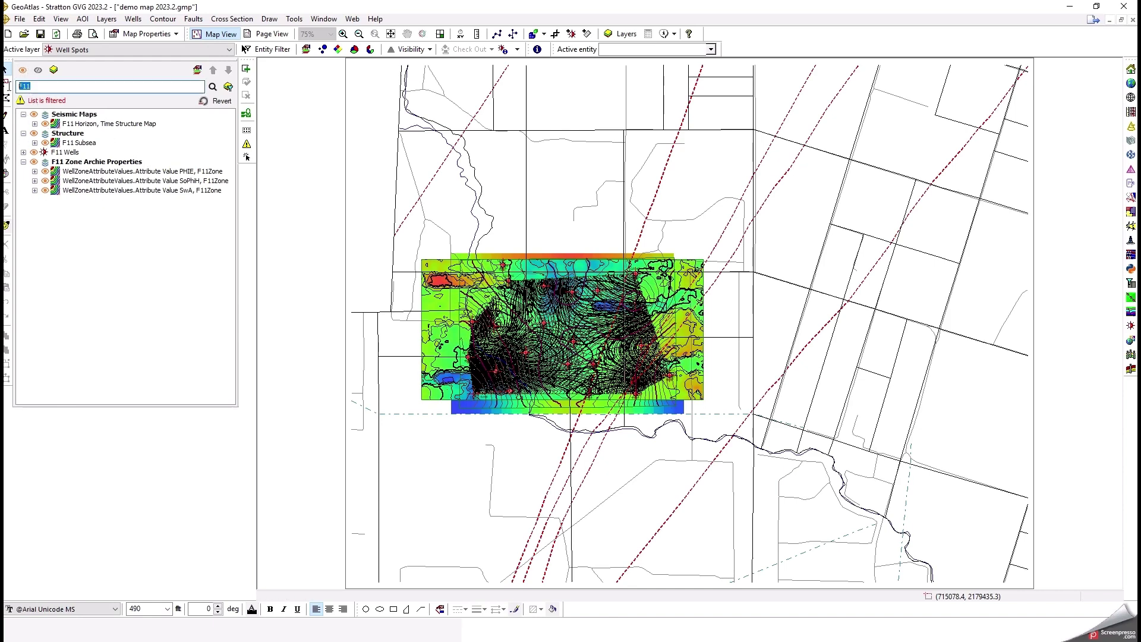
key(BackSpace)
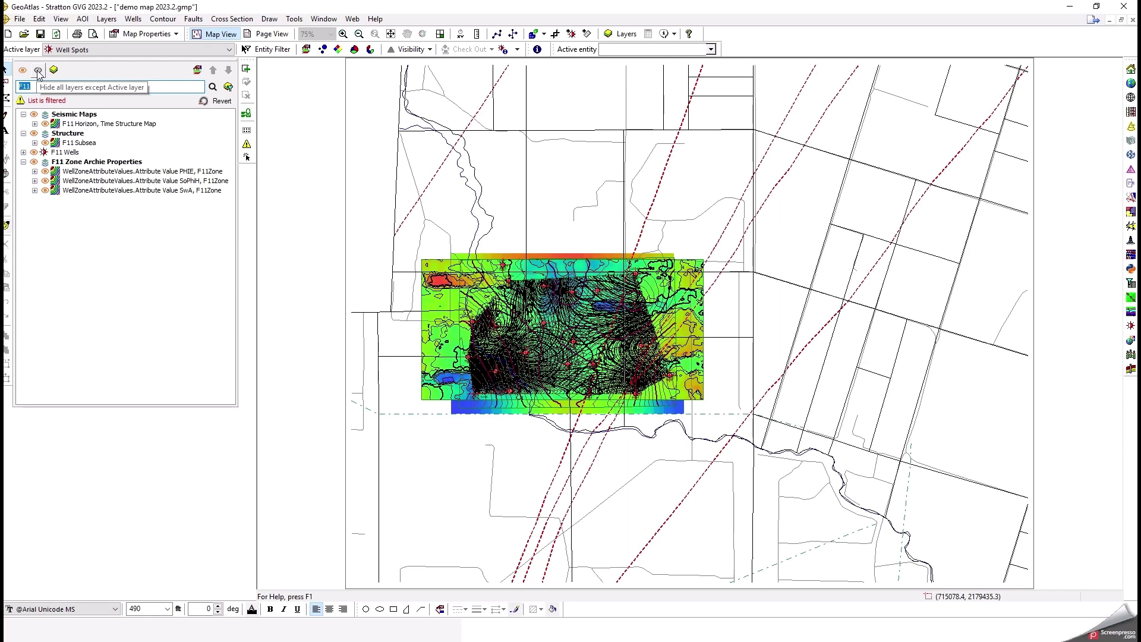
click(38, 71)
click(37, 71)
click(38, 71)
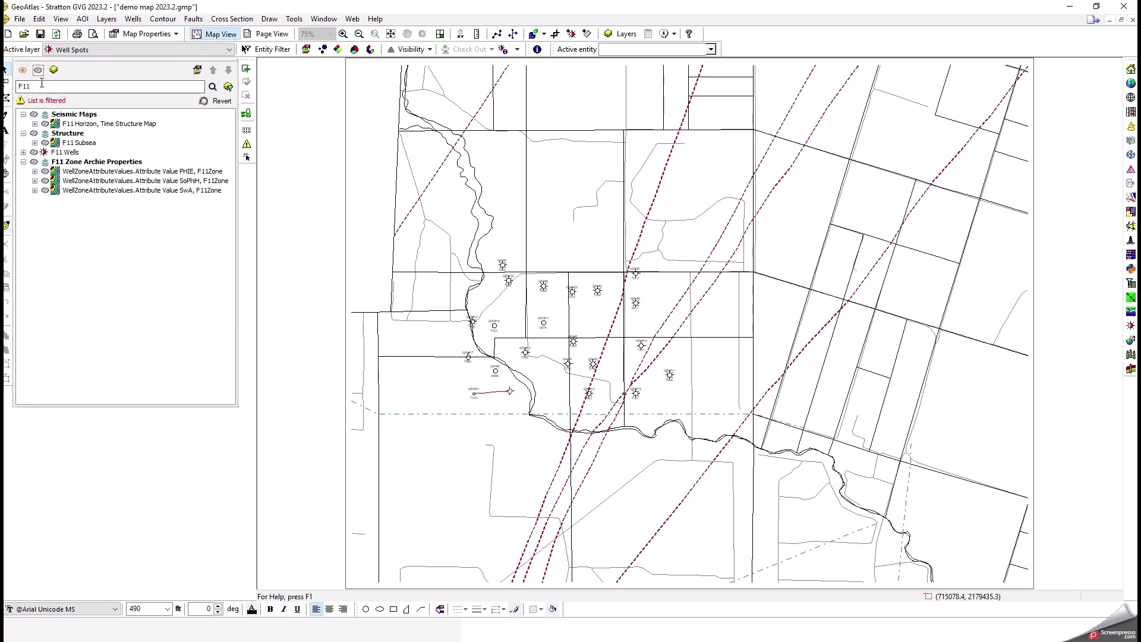
Clear the F11 search text and revert the layer list to its unfiltered state.
click(37, 86)
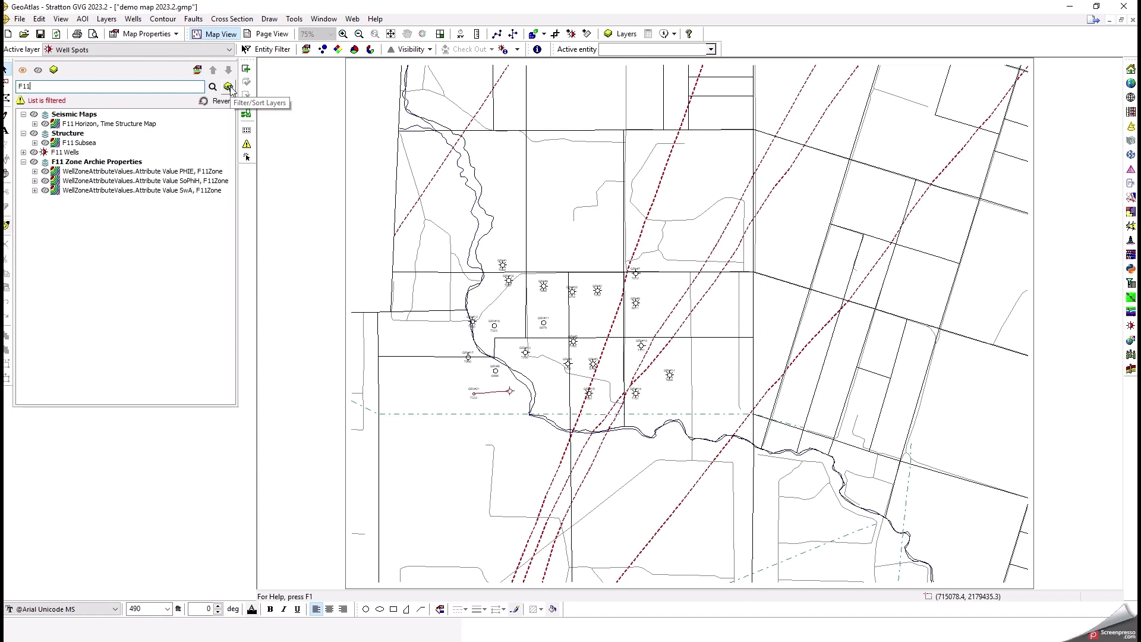
double_click(126, 89)
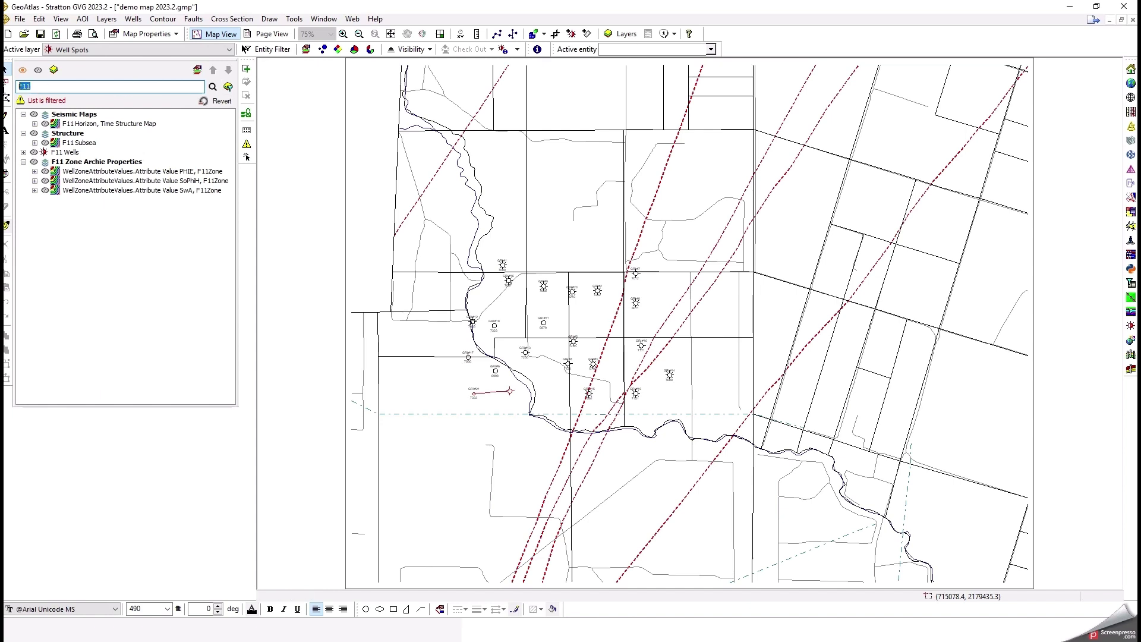
key(BackSpace)
click(219, 101)
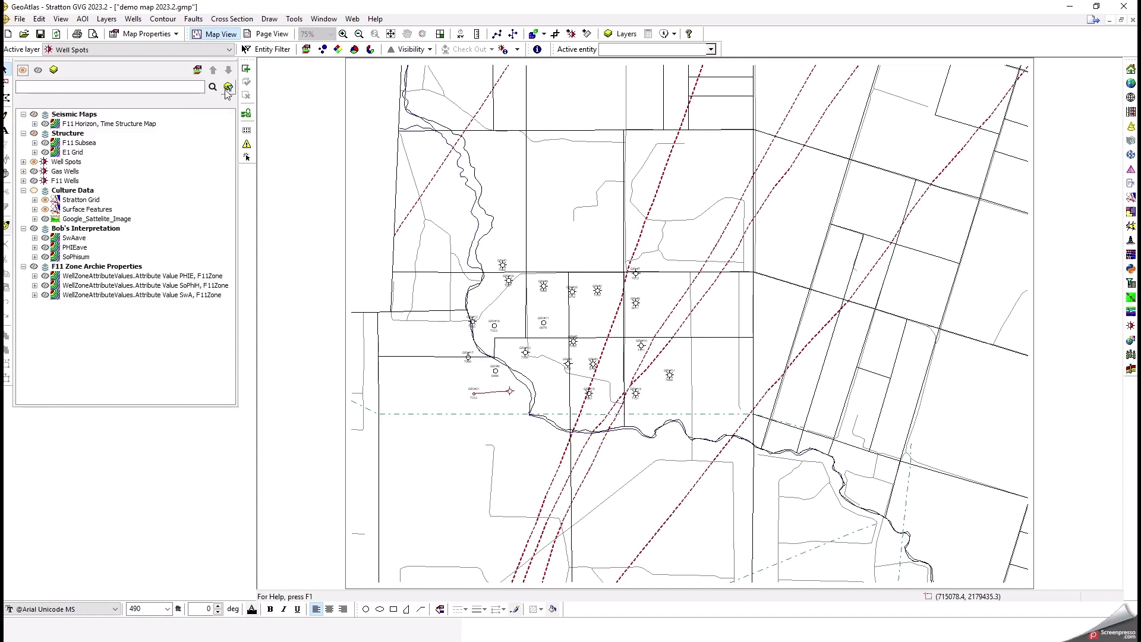
Filter the layer list by layer type so that it lists only WellBase layers.
click(228, 86)
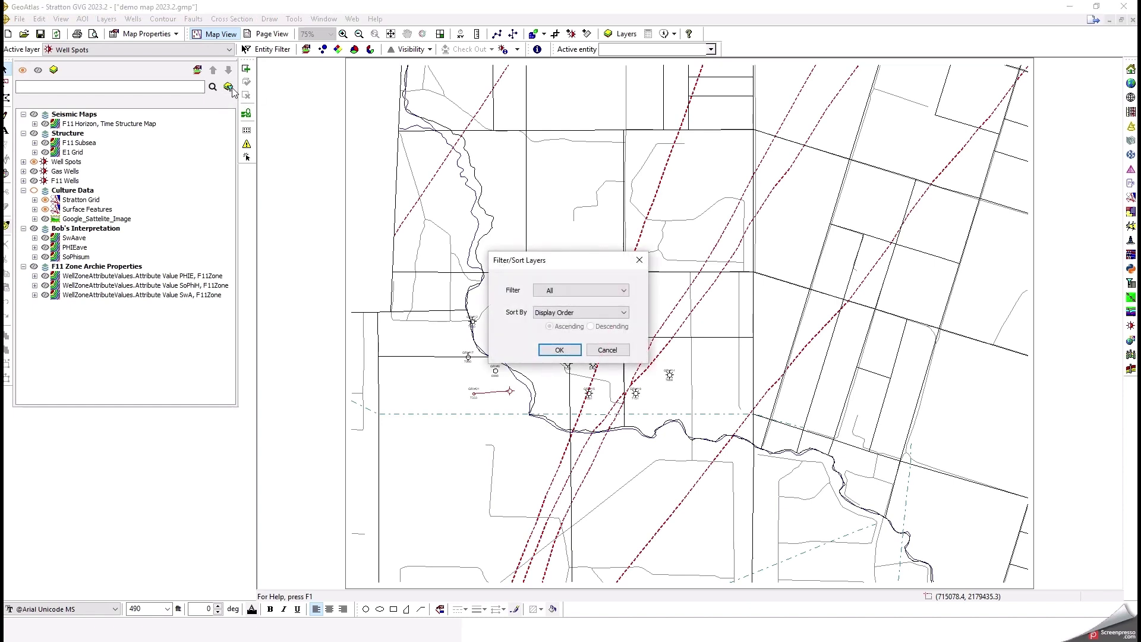
drag(575, 266, 545, 187)
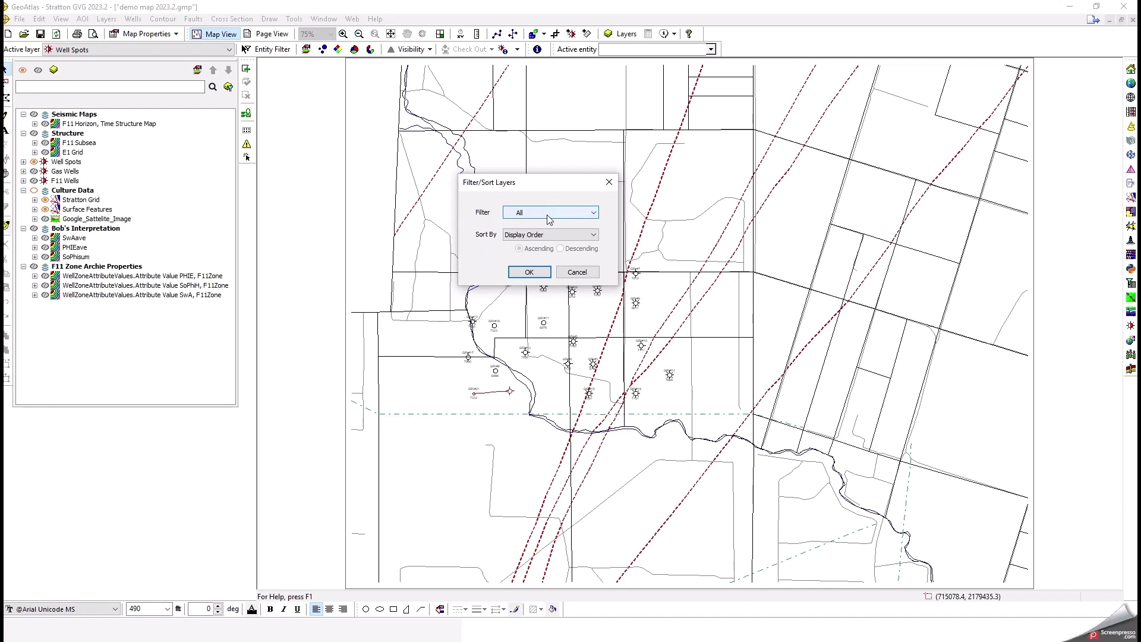
click(548, 214)
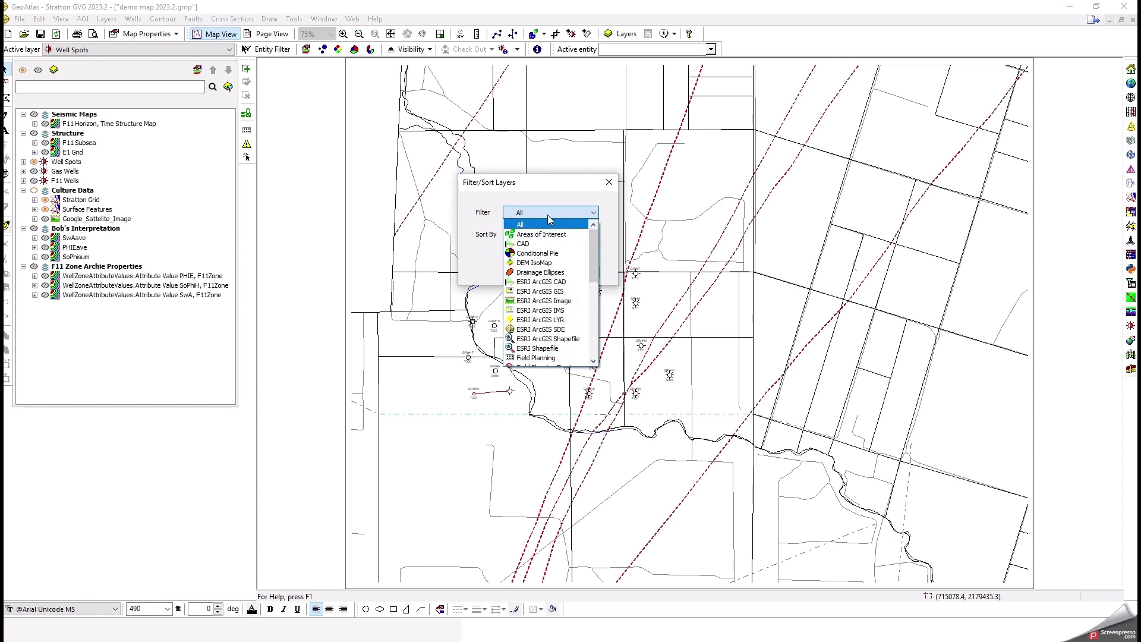
drag(594, 245, 601, 326)
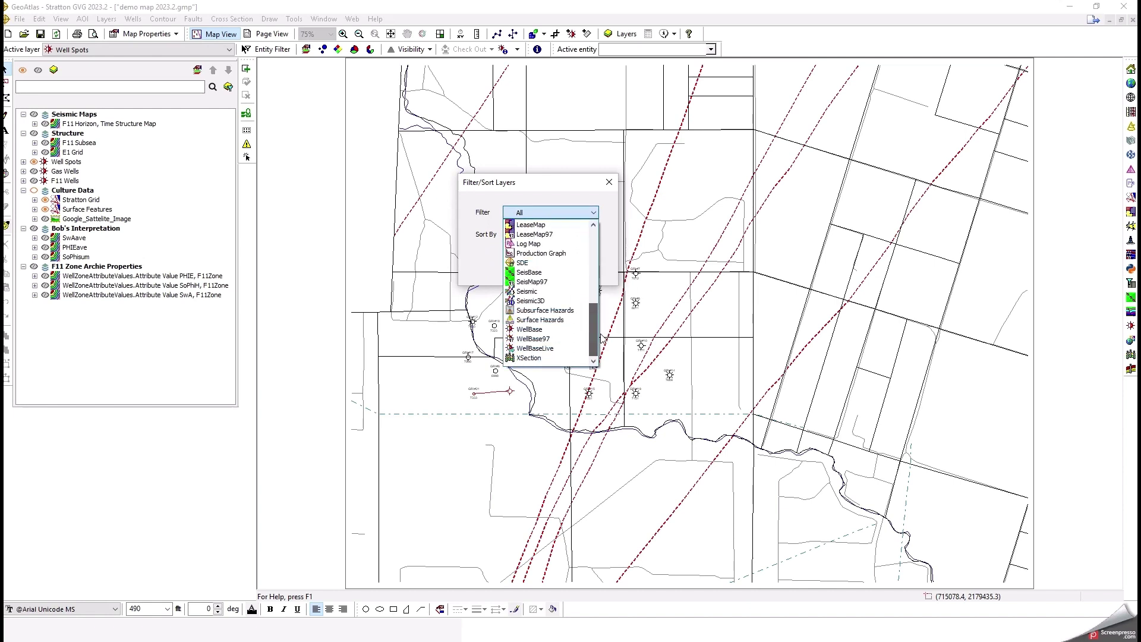
click(547, 330)
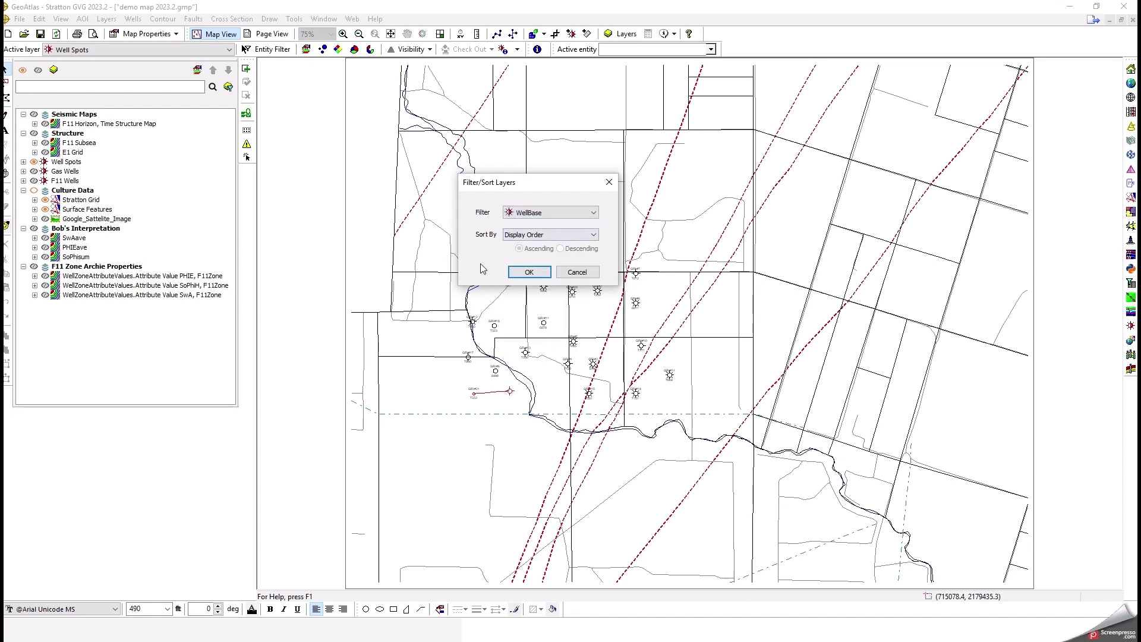
click(528, 272)
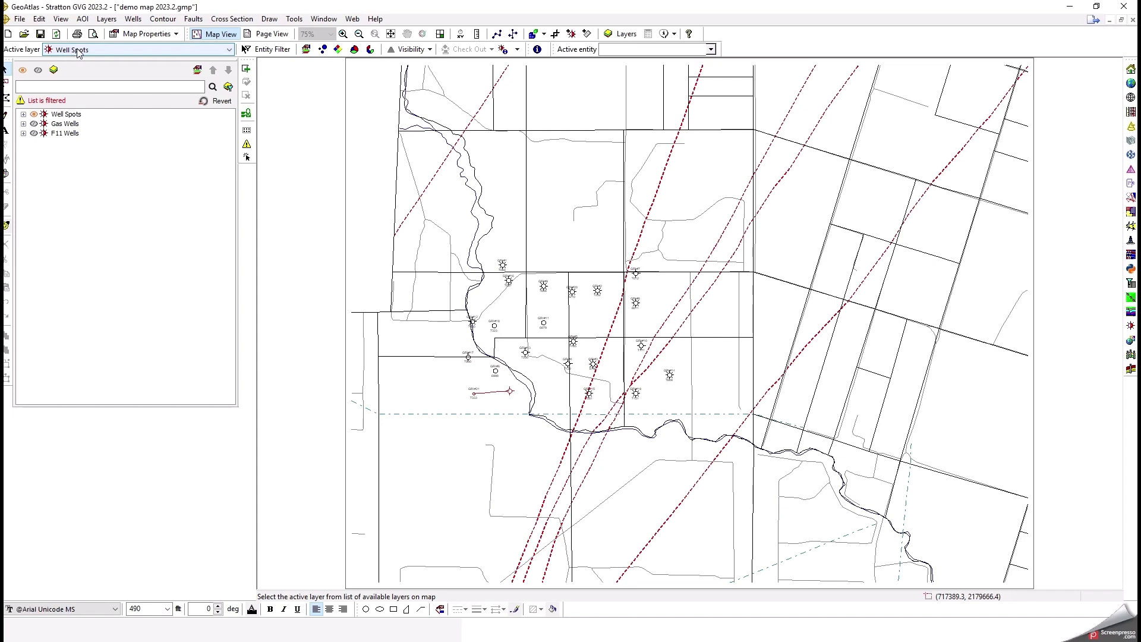
Toggle the map visibility of the Gas Wells and F11 Wells layers.
click(35, 126)
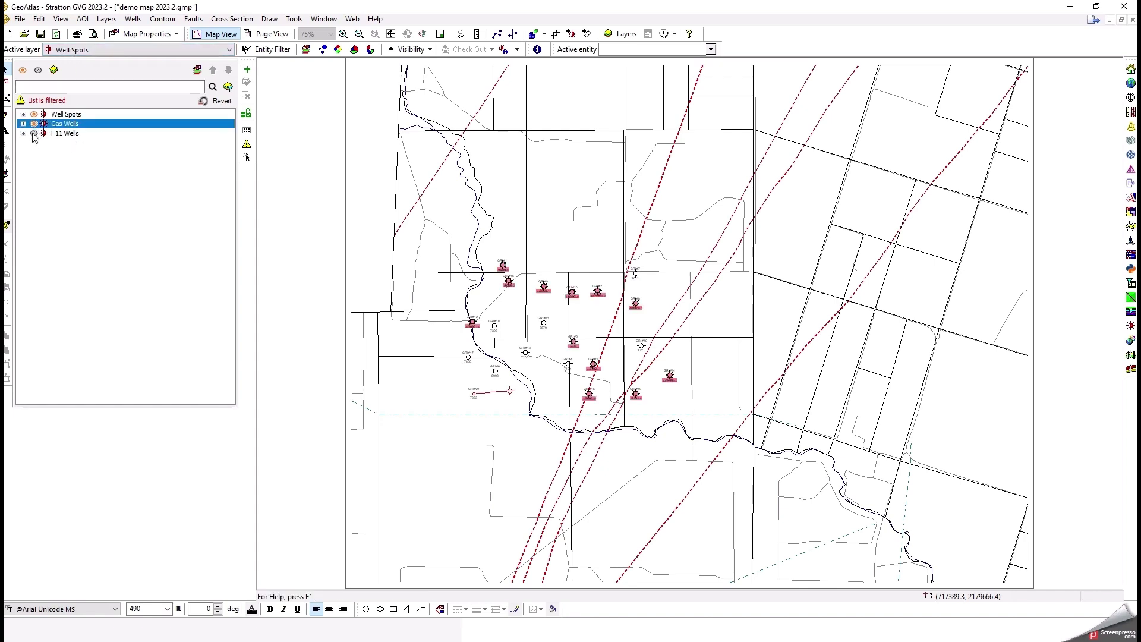
click(33, 134)
click(34, 133)
click(33, 123)
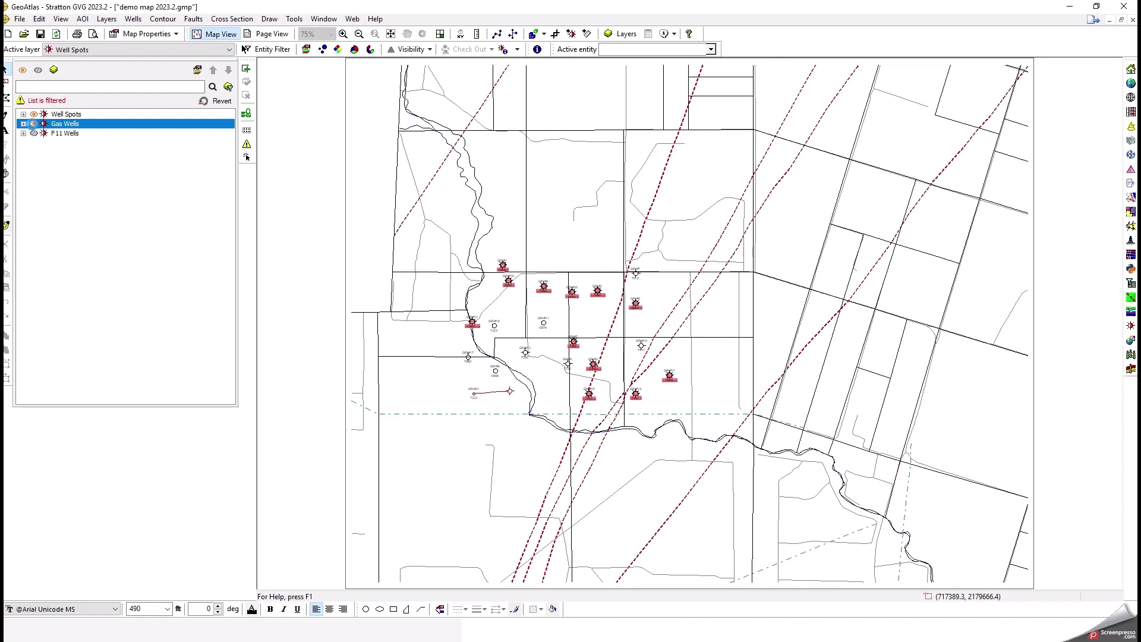
Switch twice between viewing all the filtered well layers and hiding all except the active layer.
click(23, 70)
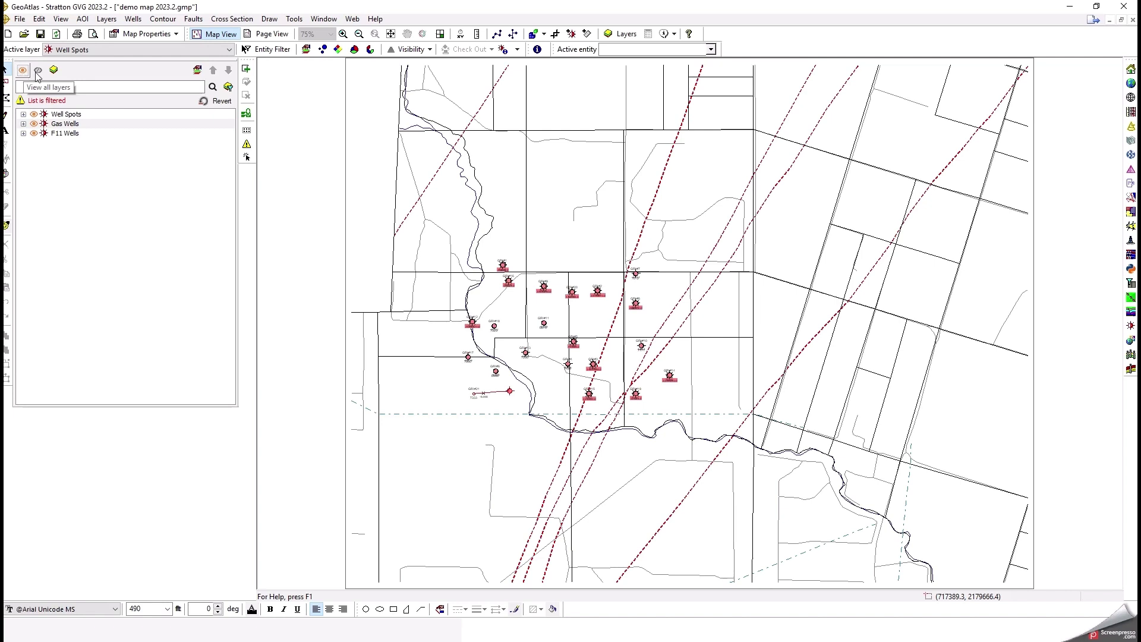
click(38, 71)
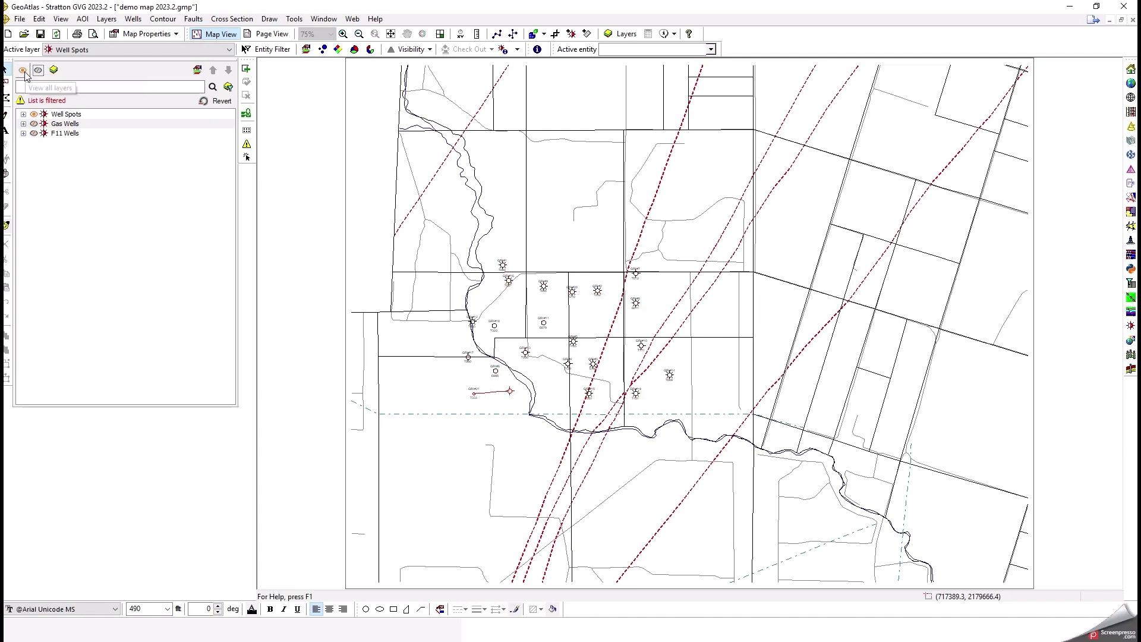
click(24, 72)
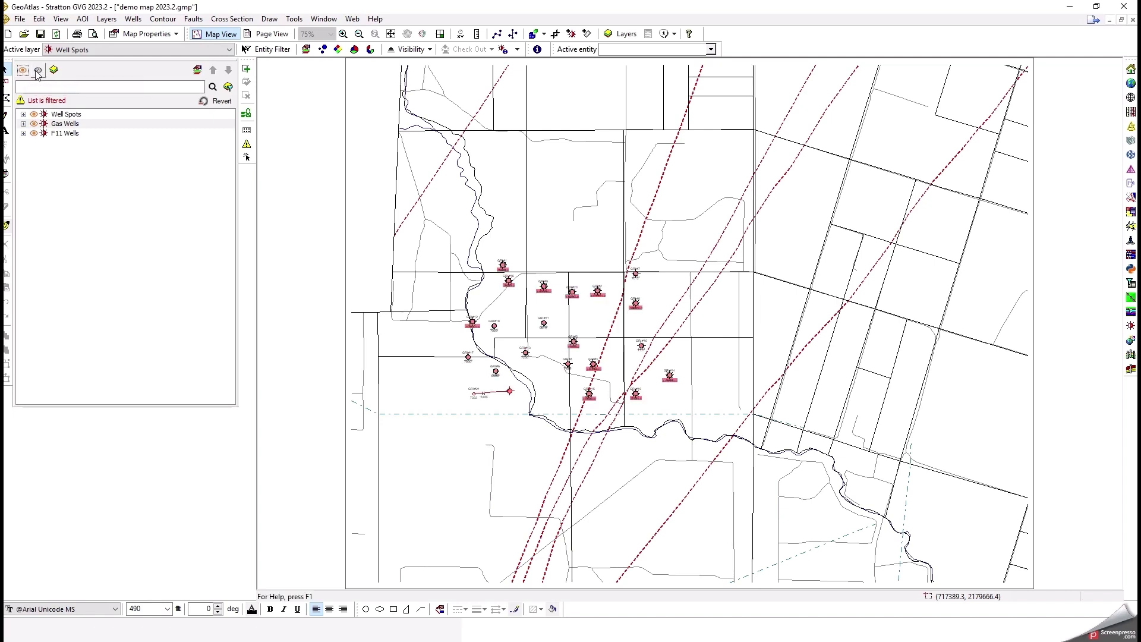
click(37, 72)
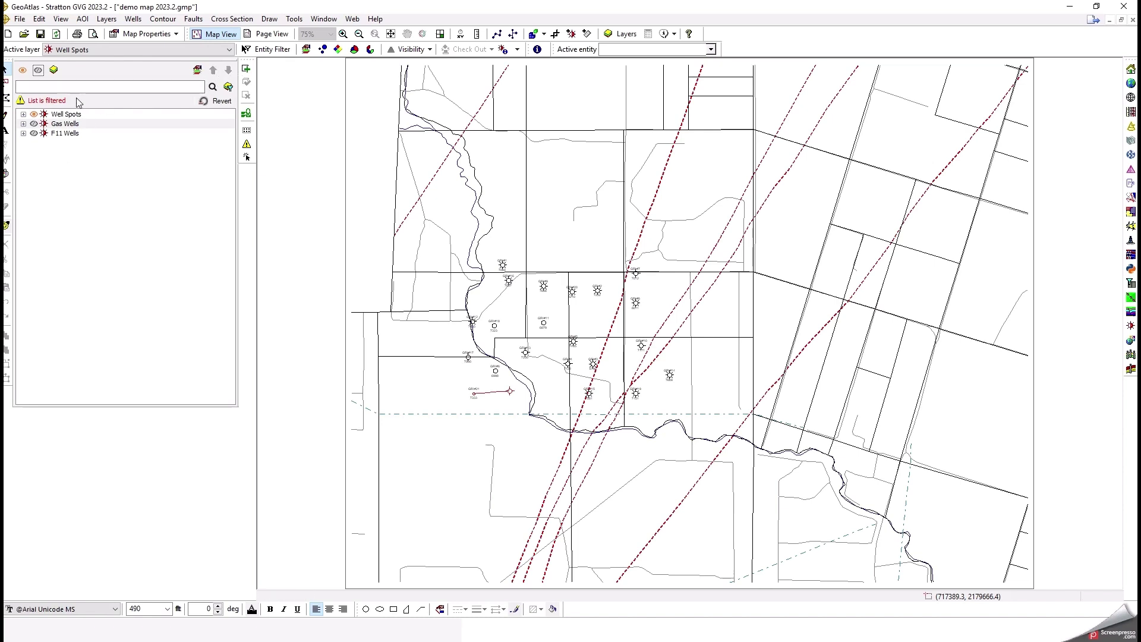
Sort the filtered well layers by Date Modified and select the Gas Wells layer in the list.
click(227, 87)
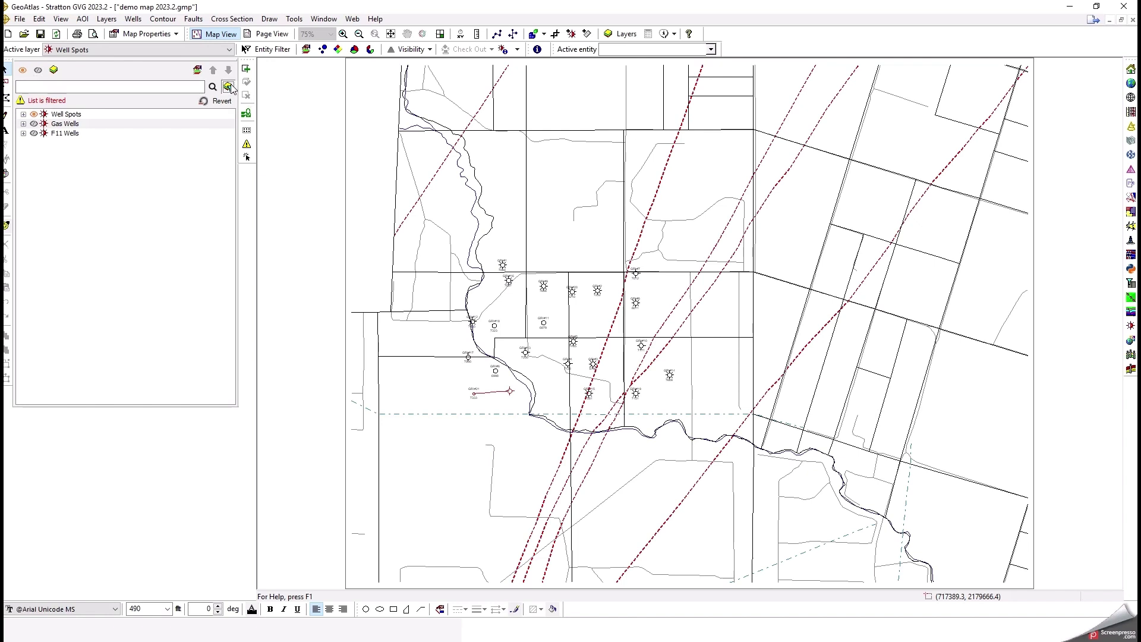
drag(559, 262, 559, 211)
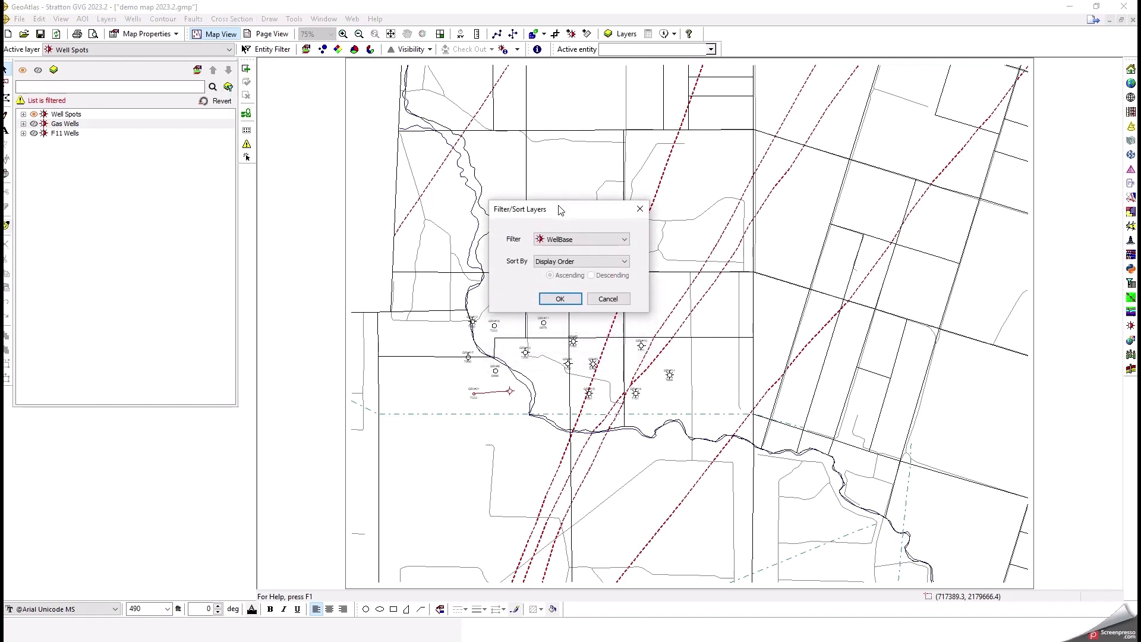
click(606, 265)
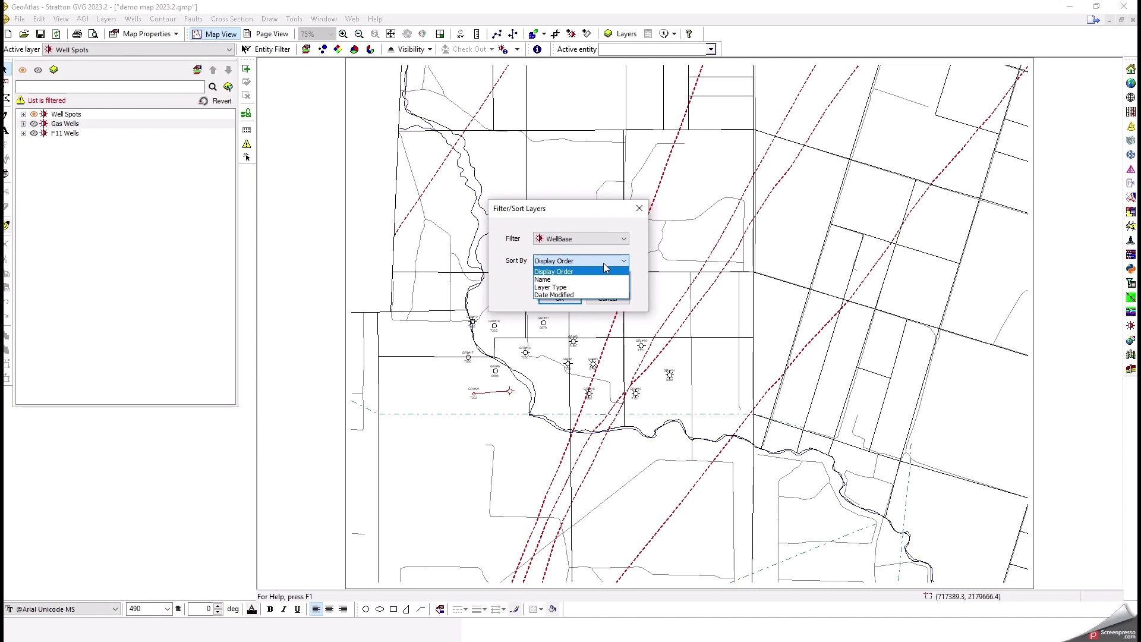
click(569, 296)
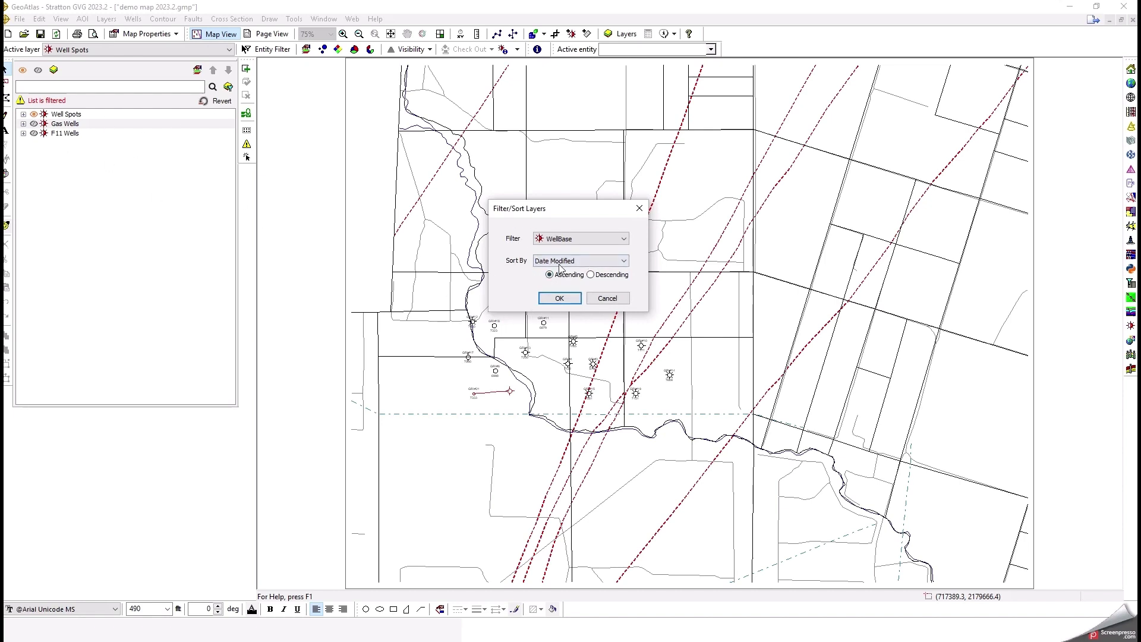
click(560, 298)
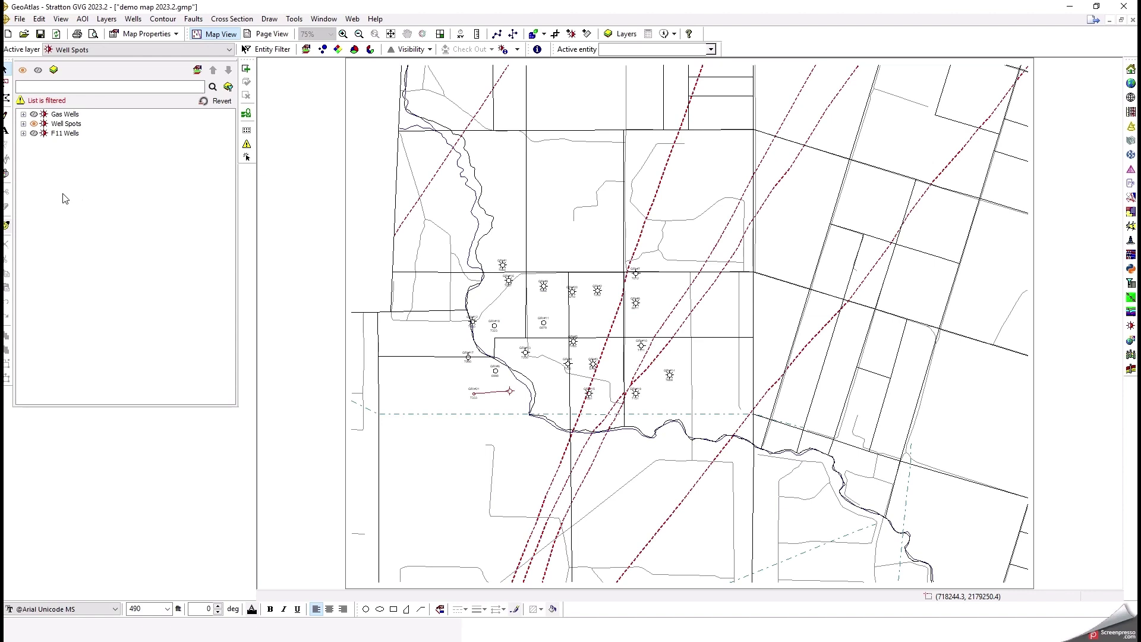
click(58, 117)
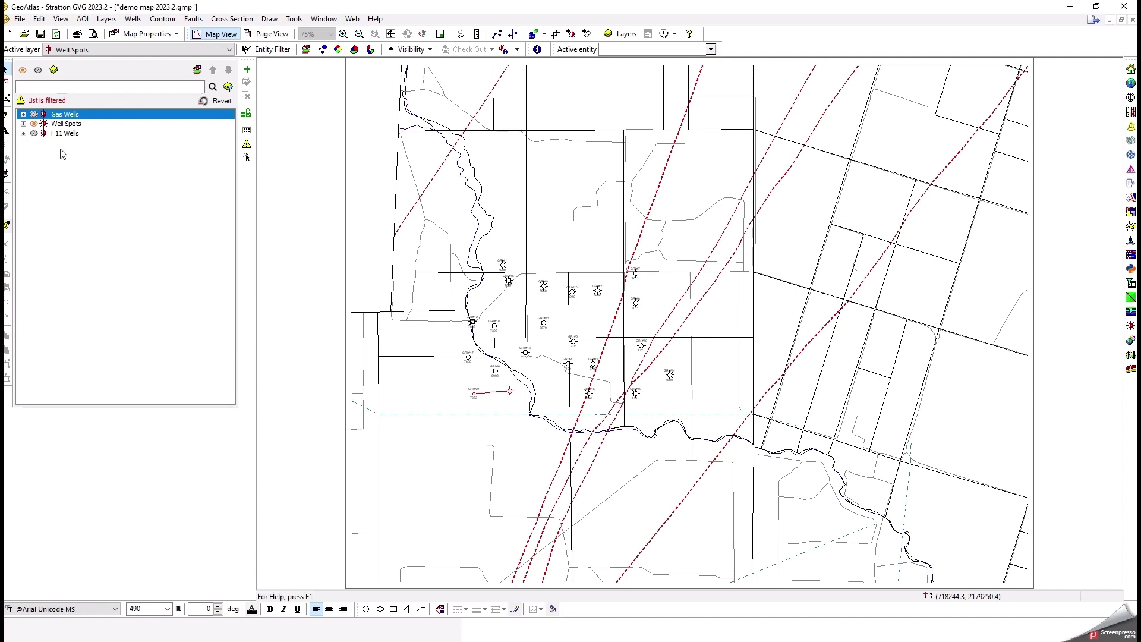
Revert the layer list filter and collapse all the layer groups, from F11 Zone Archie Properties up to Seismic Maps.
click(220, 102)
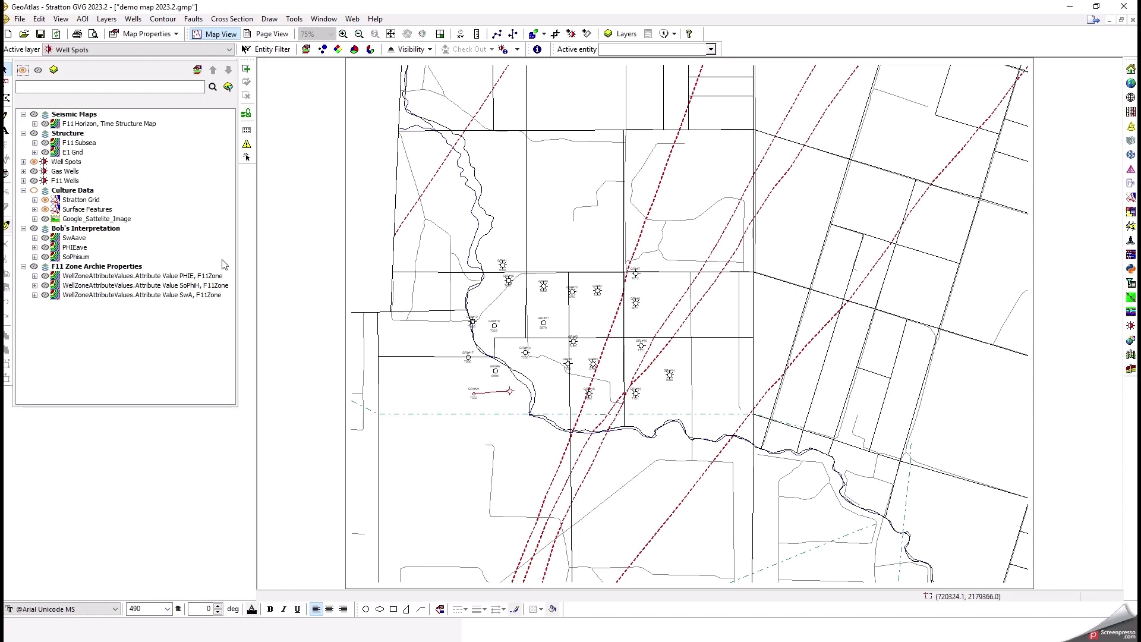
click(23, 267)
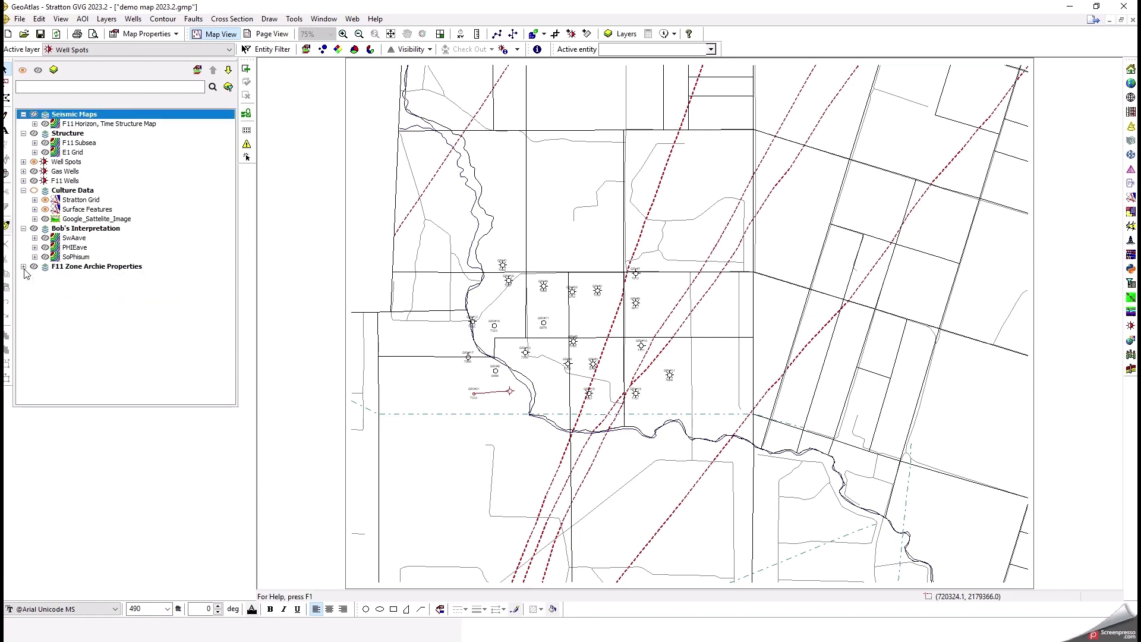
click(24, 229)
click(23, 190)
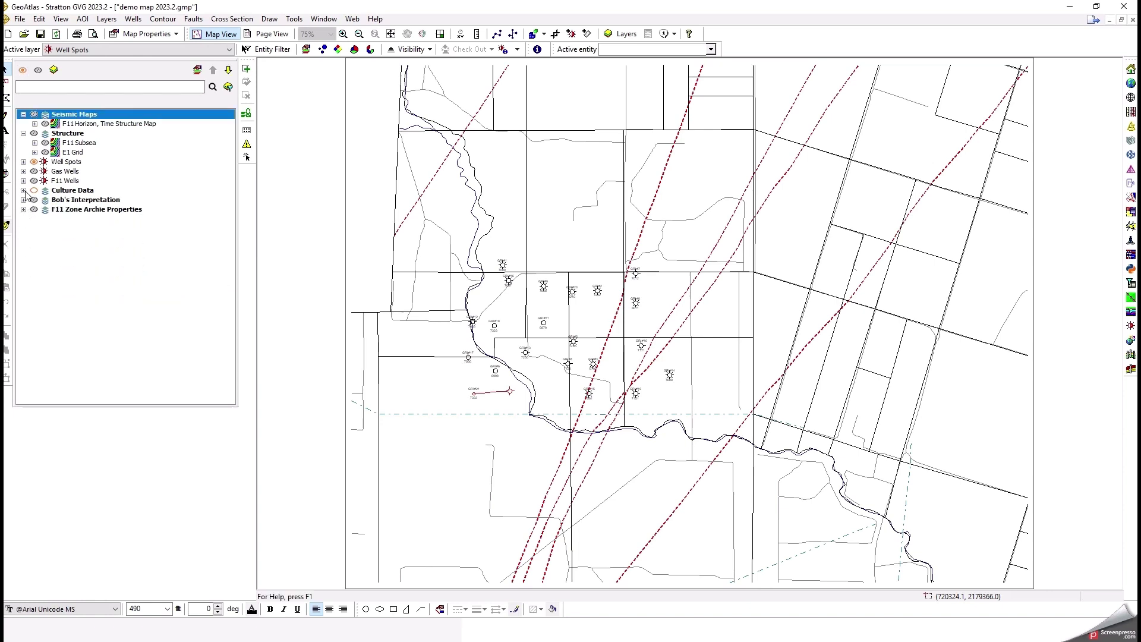
click(23, 133)
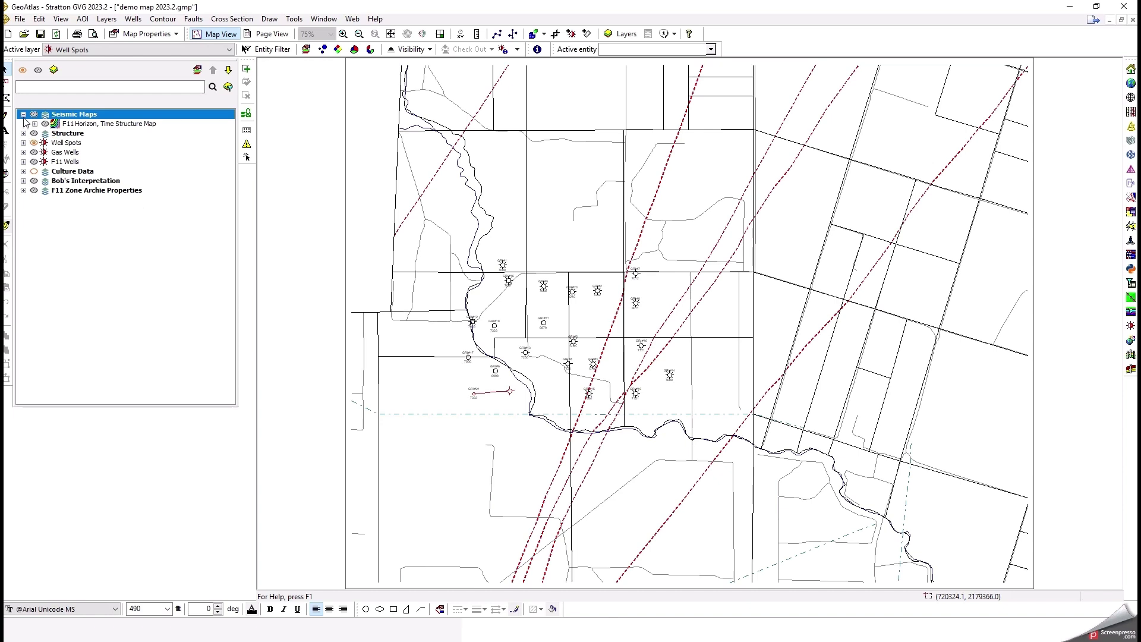
click(24, 114)
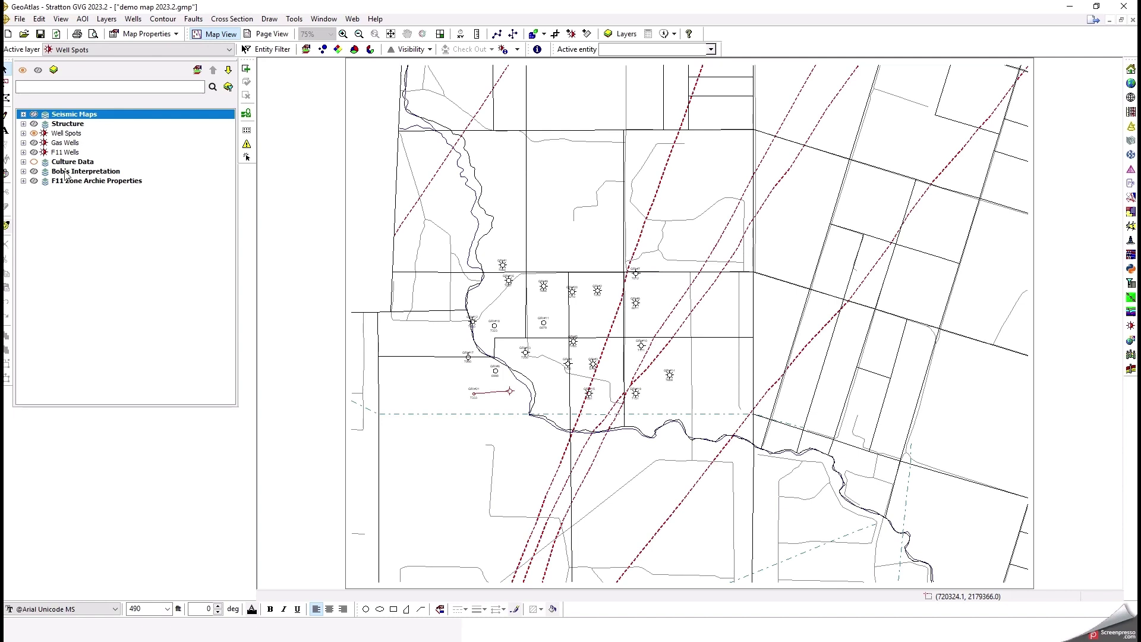
Expand the Structure and Culture Data groups and select the Culture Data group.
click(23, 124)
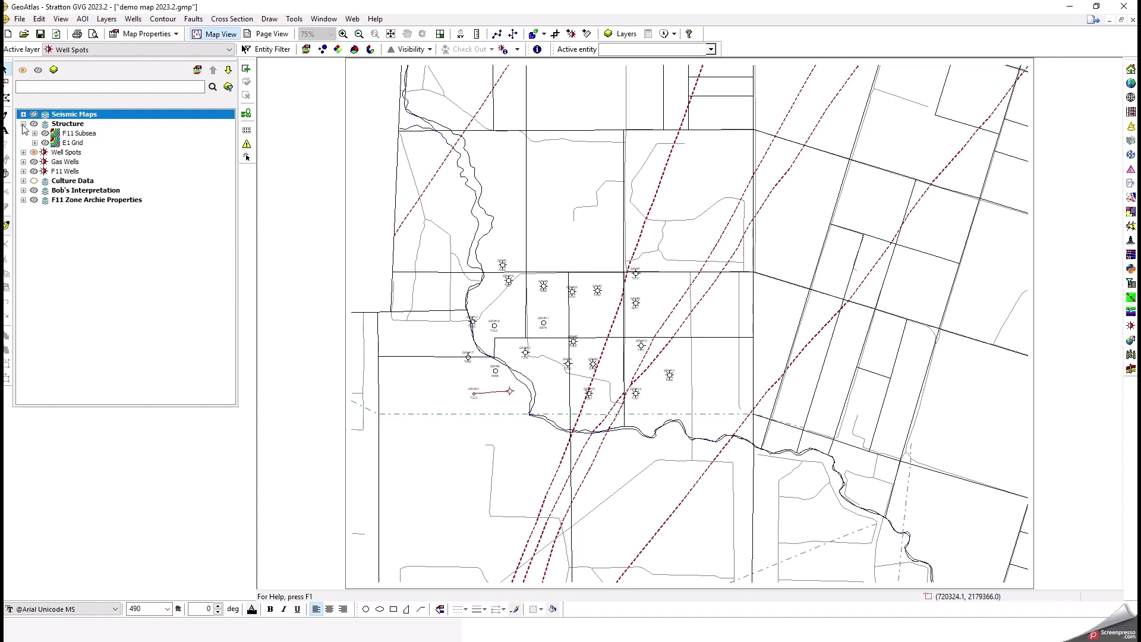
click(23, 181)
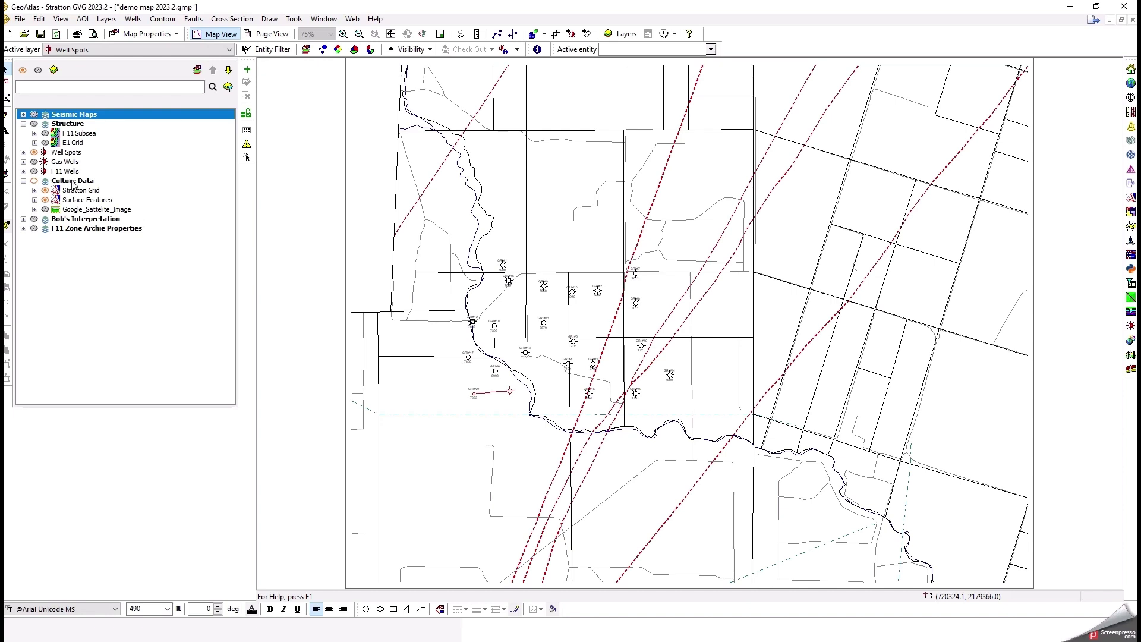
click(73, 182)
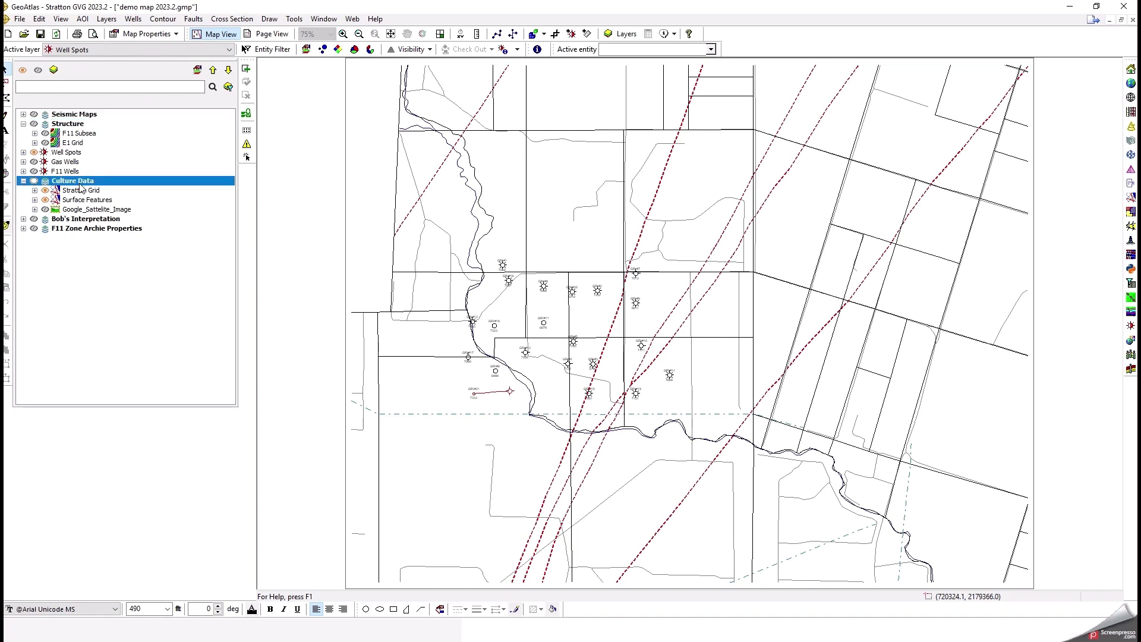
Create a new layer stack named Capas WellBase from the Well Spots layer.
click(71, 154)
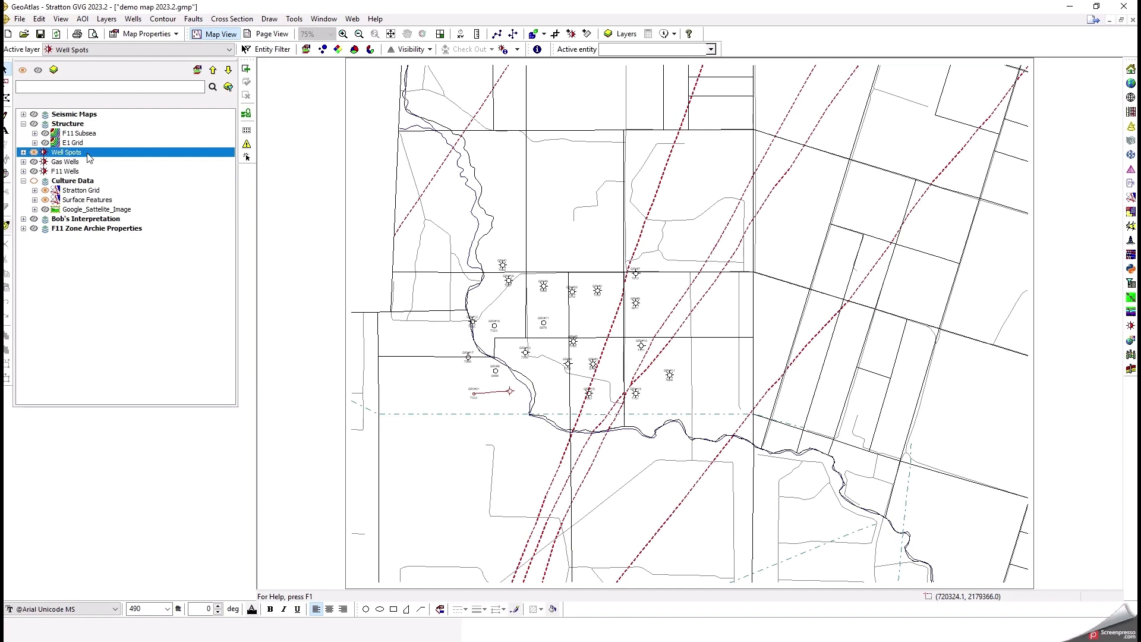
right_click(90, 158)
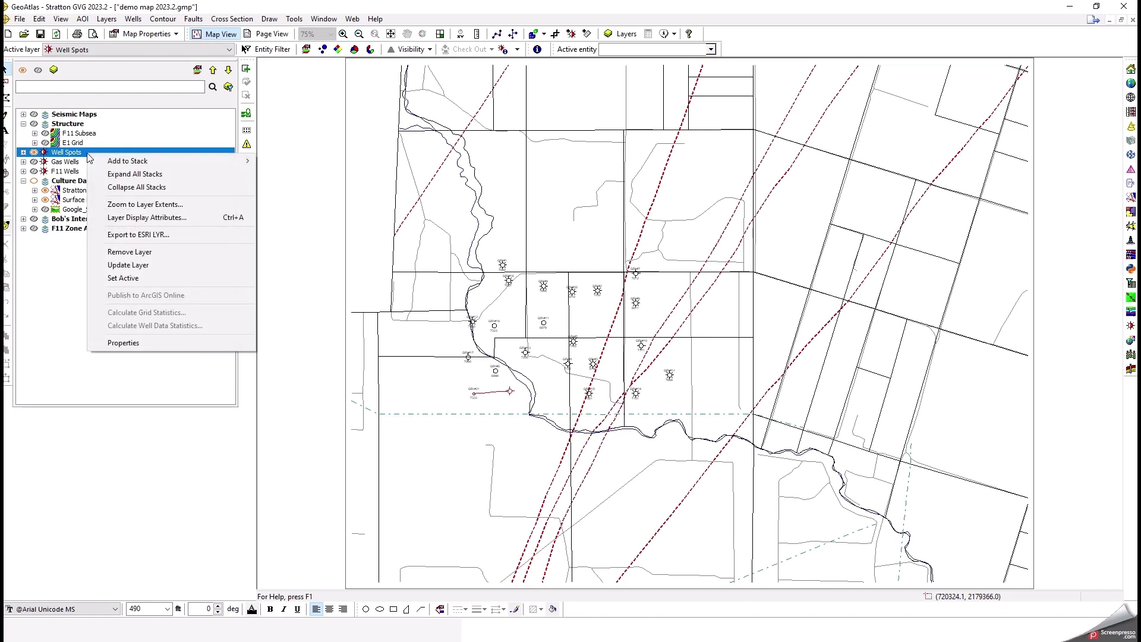
mouse_move(123, 166)
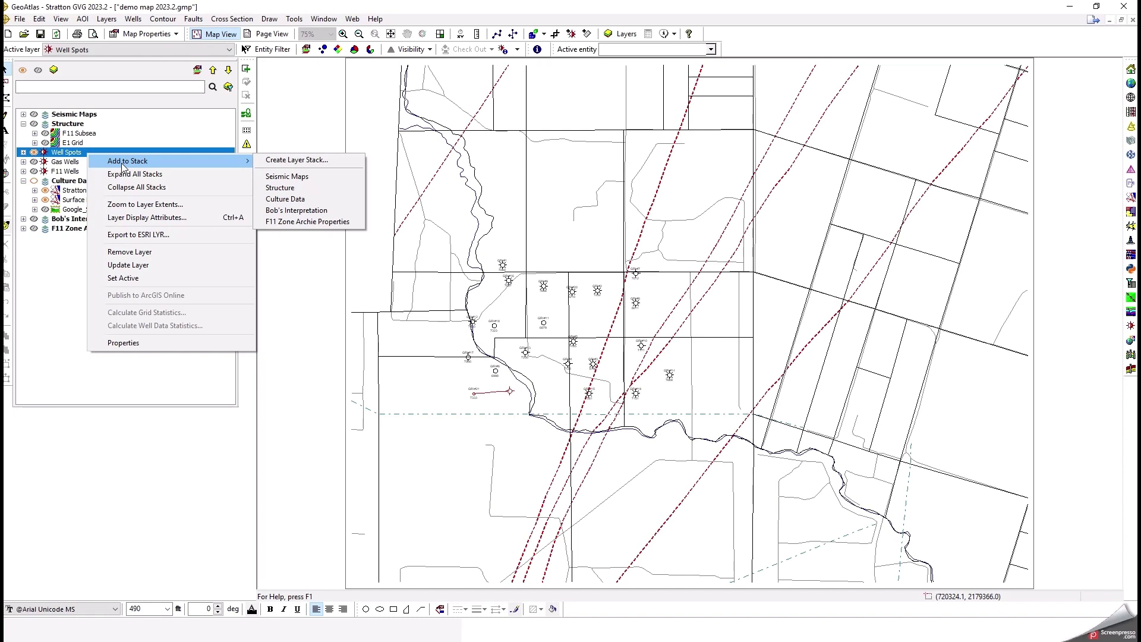
click(313, 166)
drag(574, 280, 582, 246)
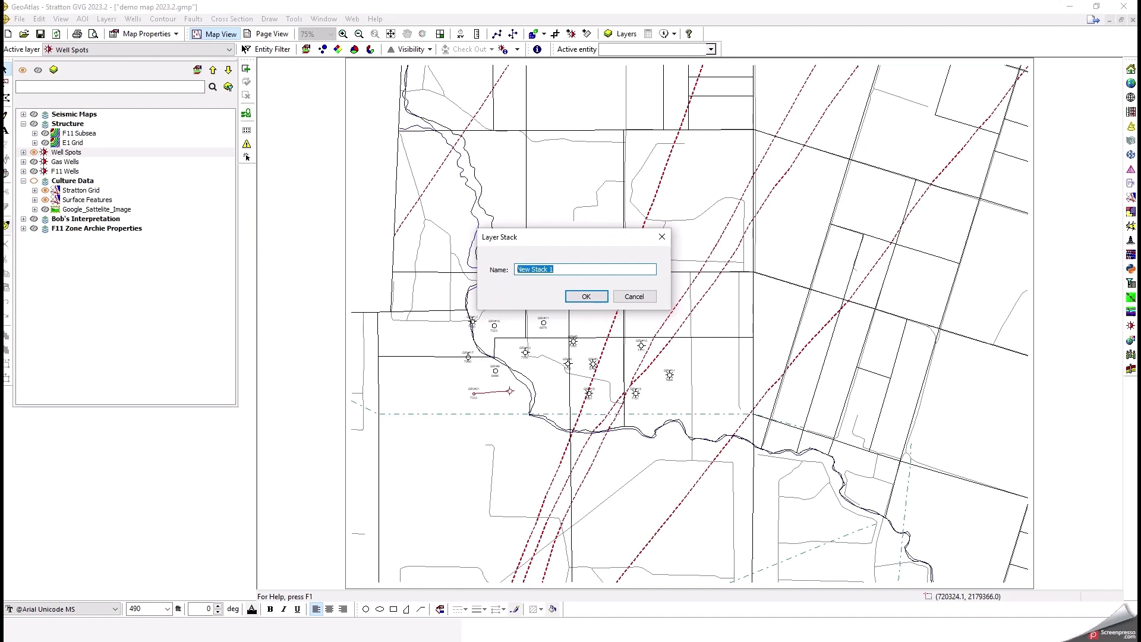
text(Capas We)
click(587, 297)
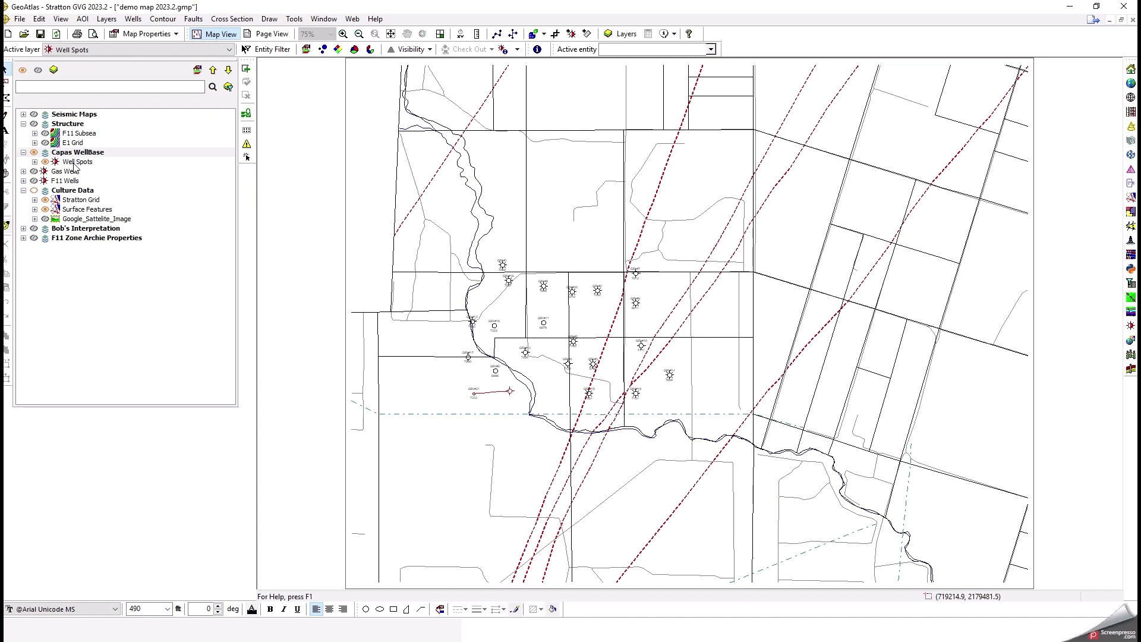
Move the Gas Wells and F11 Wells layers into the Capas WellBase stack, then collapse and re-expand it.
click(74, 164)
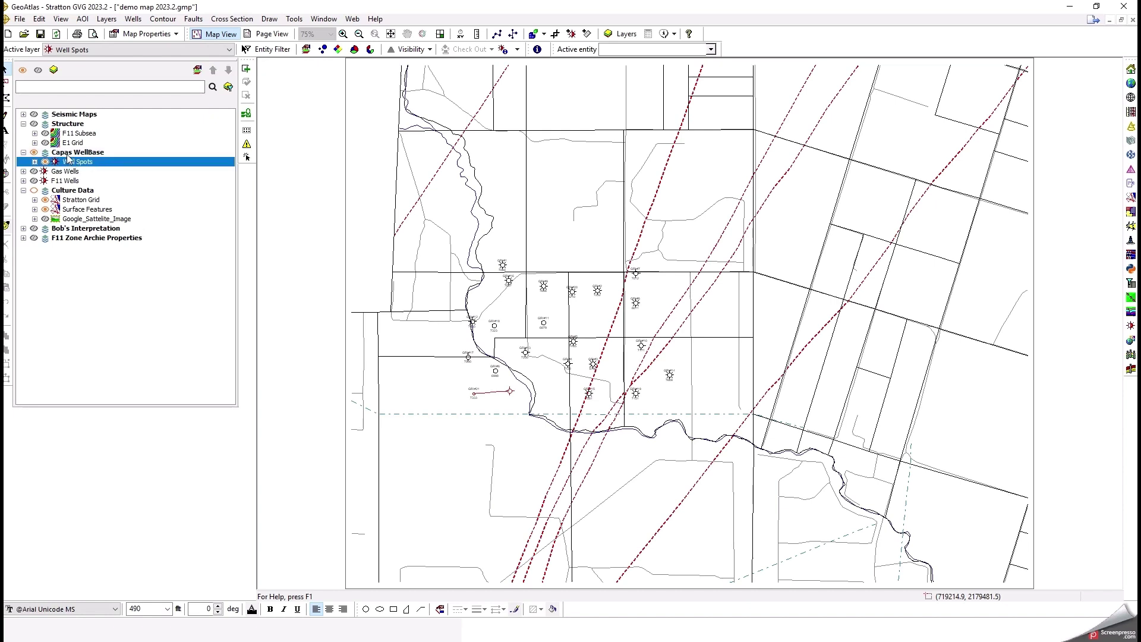
click(67, 177)
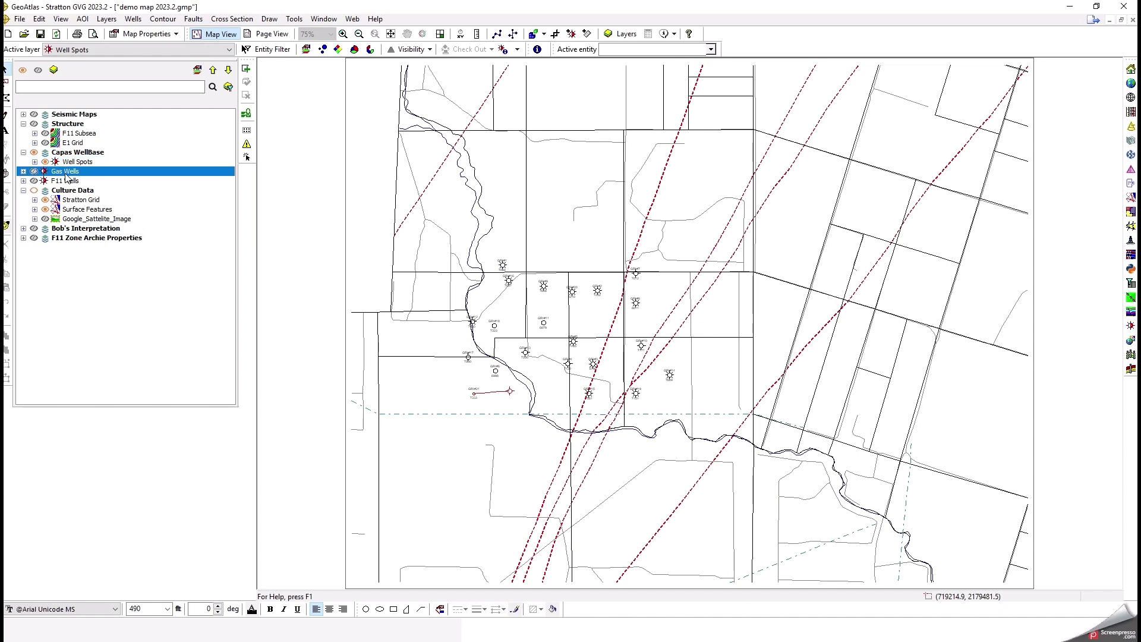
drag(67, 177, 82, 160)
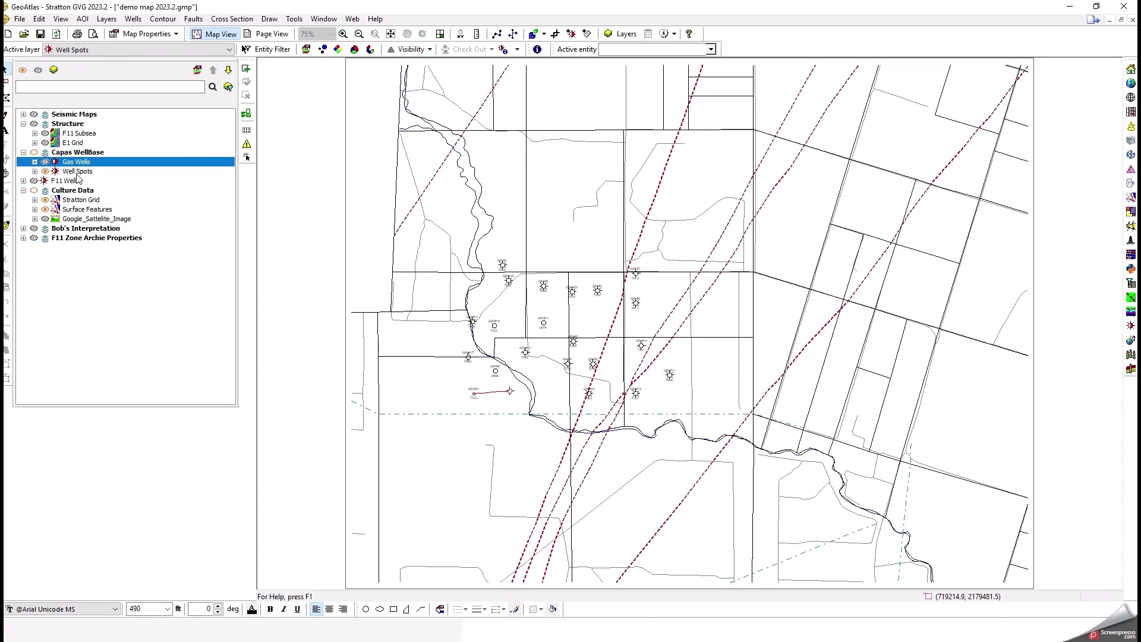
click(78, 173)
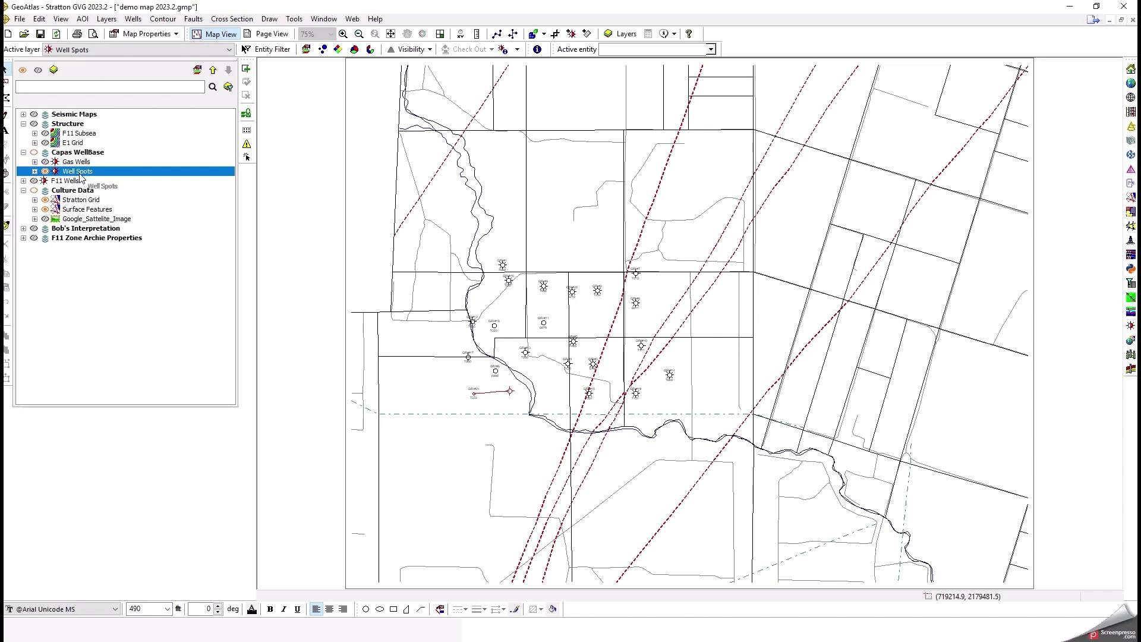
click(76, 181)
drag(76, 182, 93, 157)
click(88, 153)
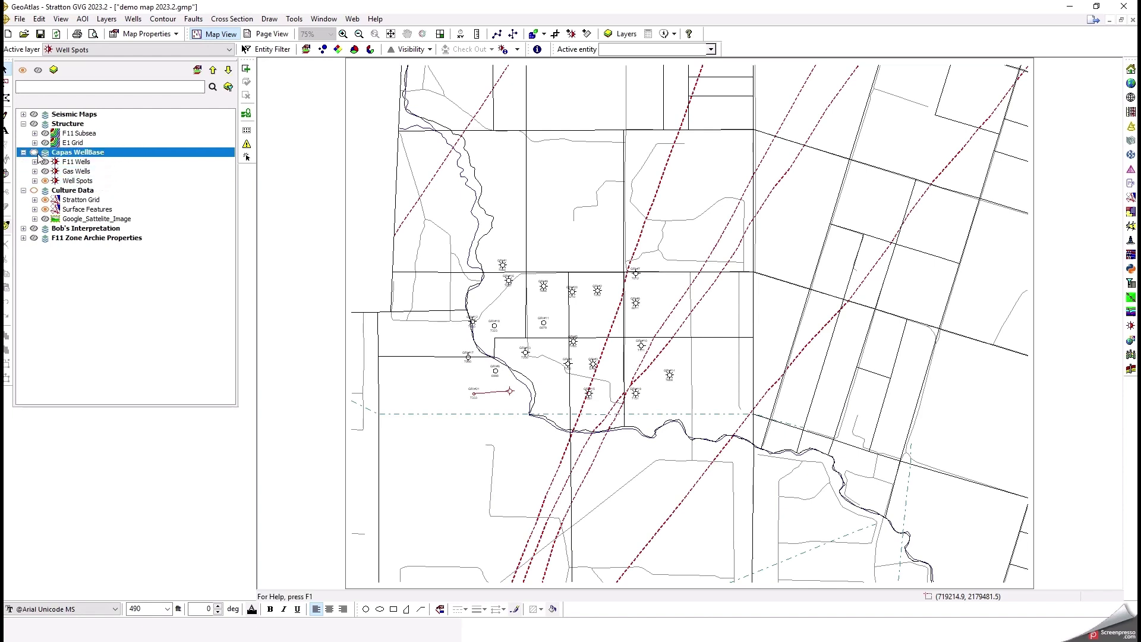
click(24, 153)
click(24, 152)
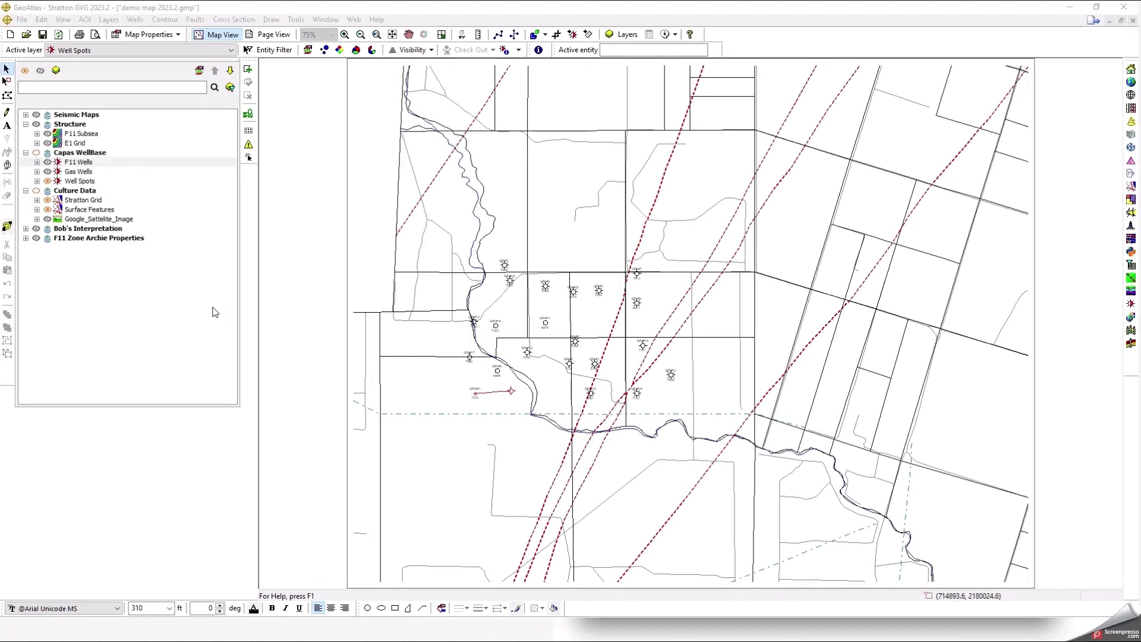
Remove the F11 Wells layer from the Capas WellBase stack and add it back to the same stack.
right_click(79, 154)
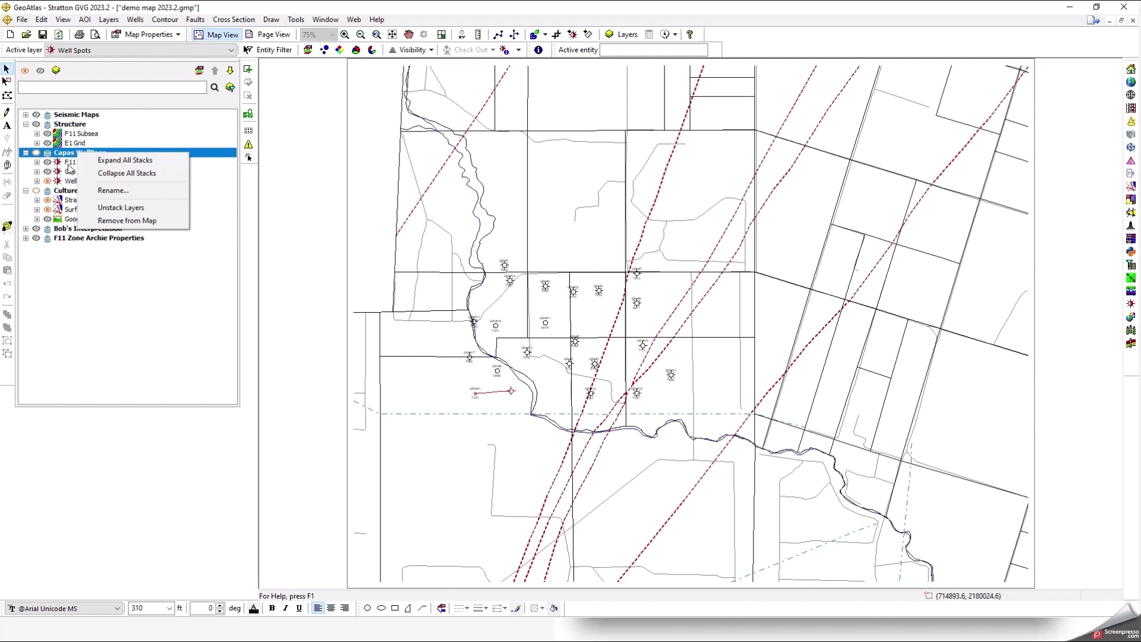
click(70, 161)
right_click(70, 161)
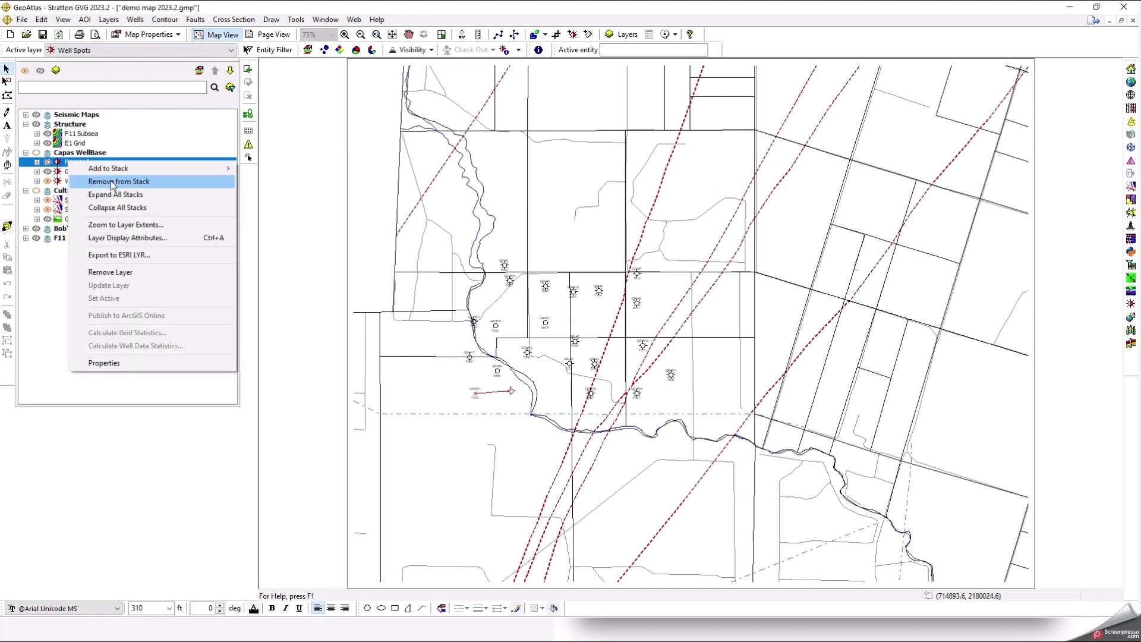
click(112, 183)
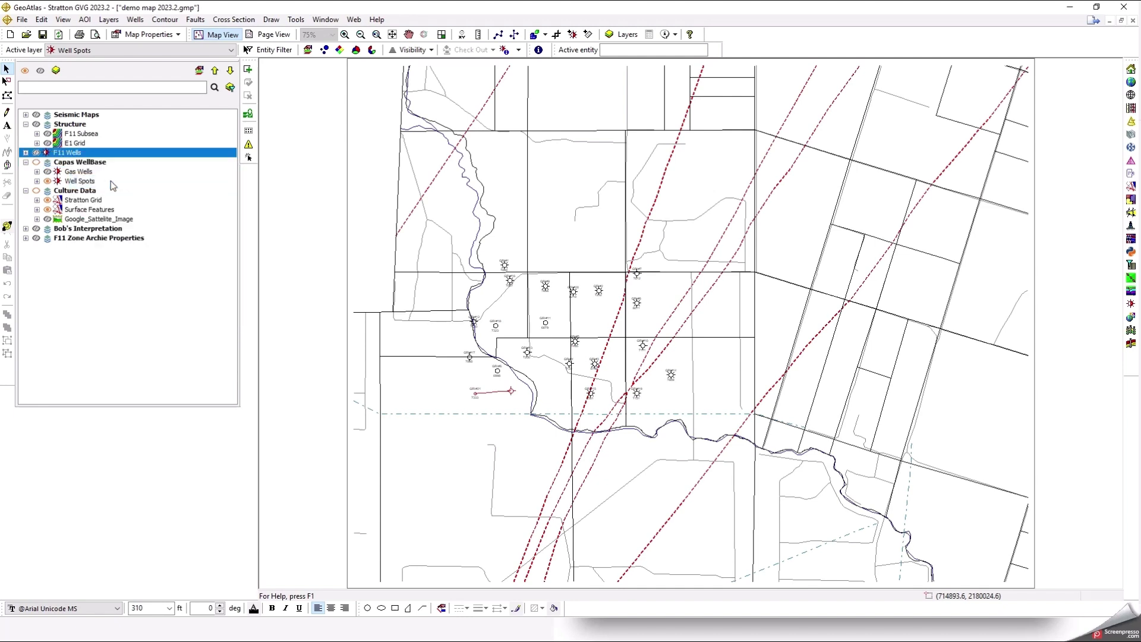
right_click(75, 155)
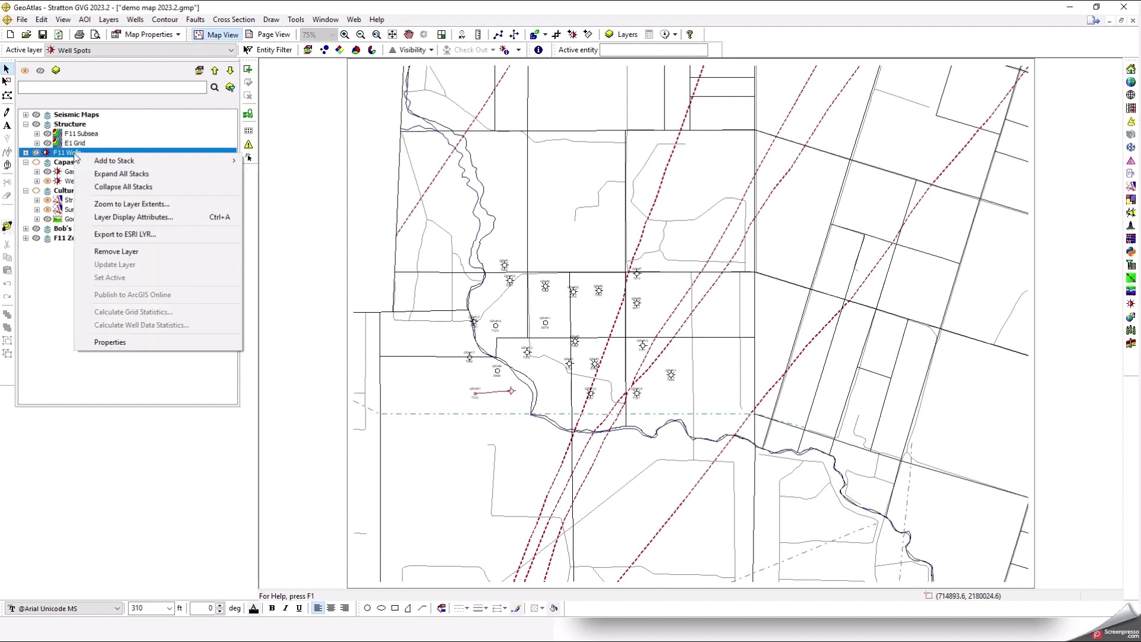
mouse_move(116, 161)
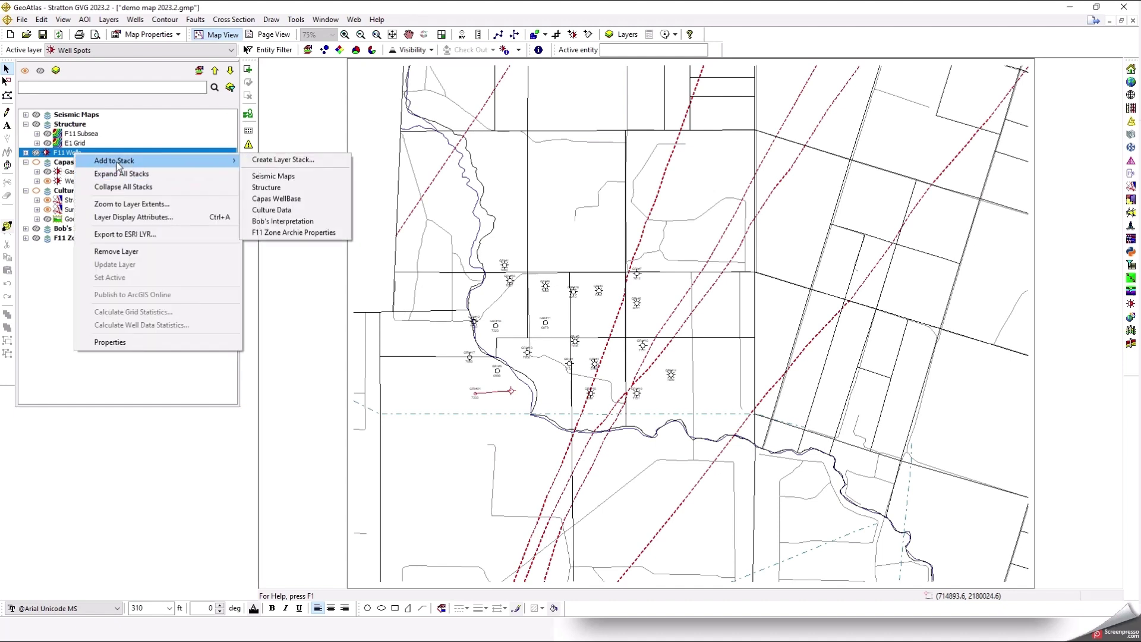
click(281, 199)
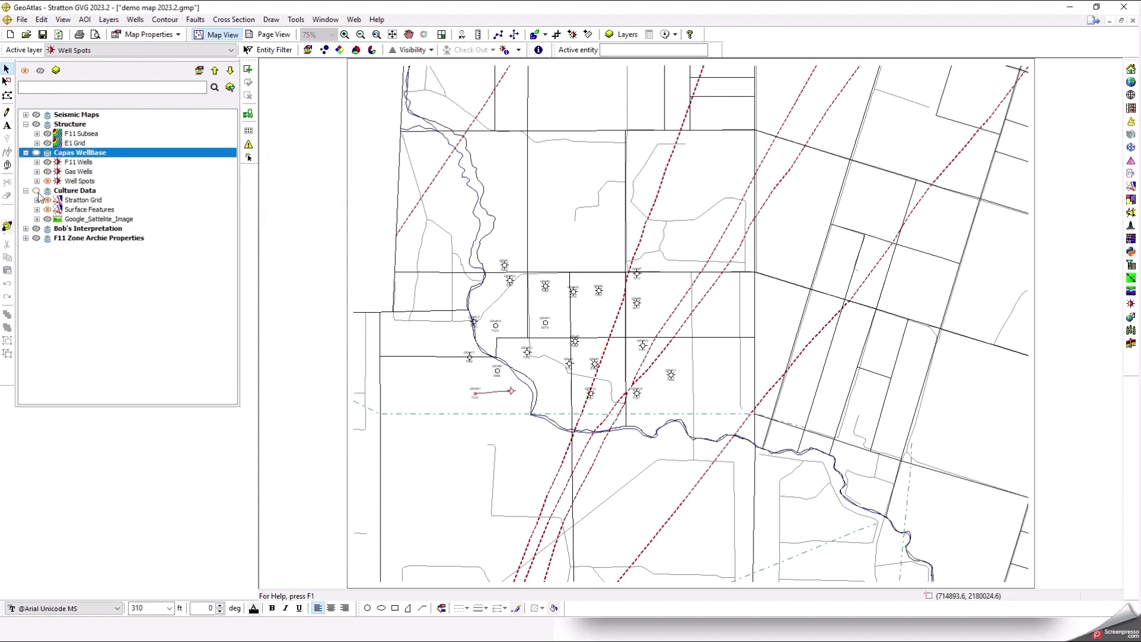
Show and hide the whole Culture Data stack twice, leaving all its layers hidden.
click(70, 192)
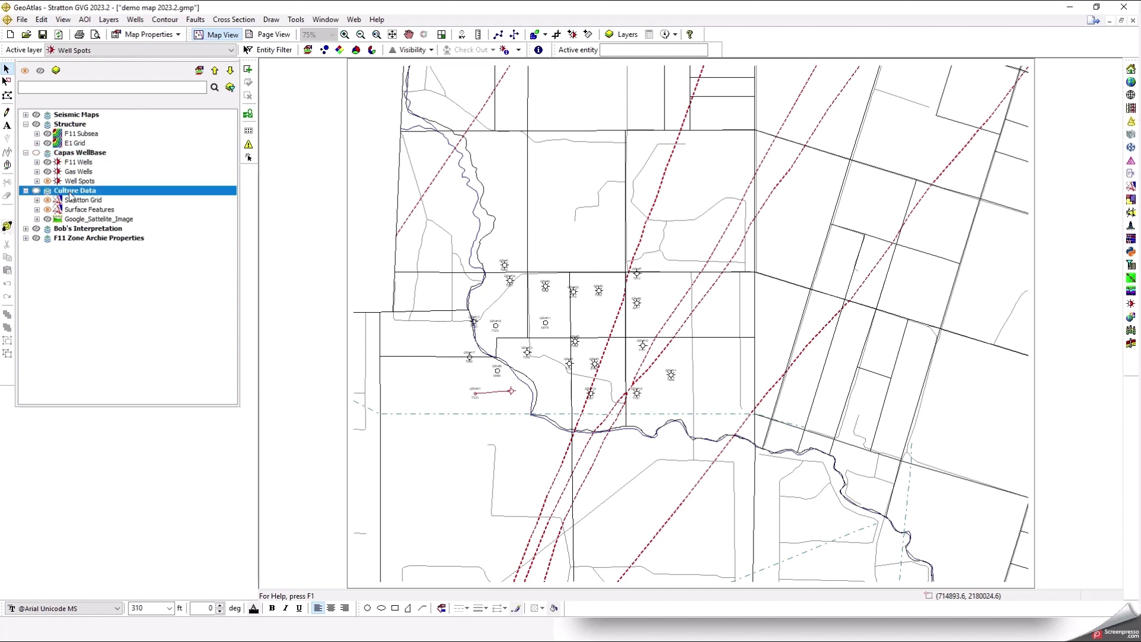
click(35, 192)
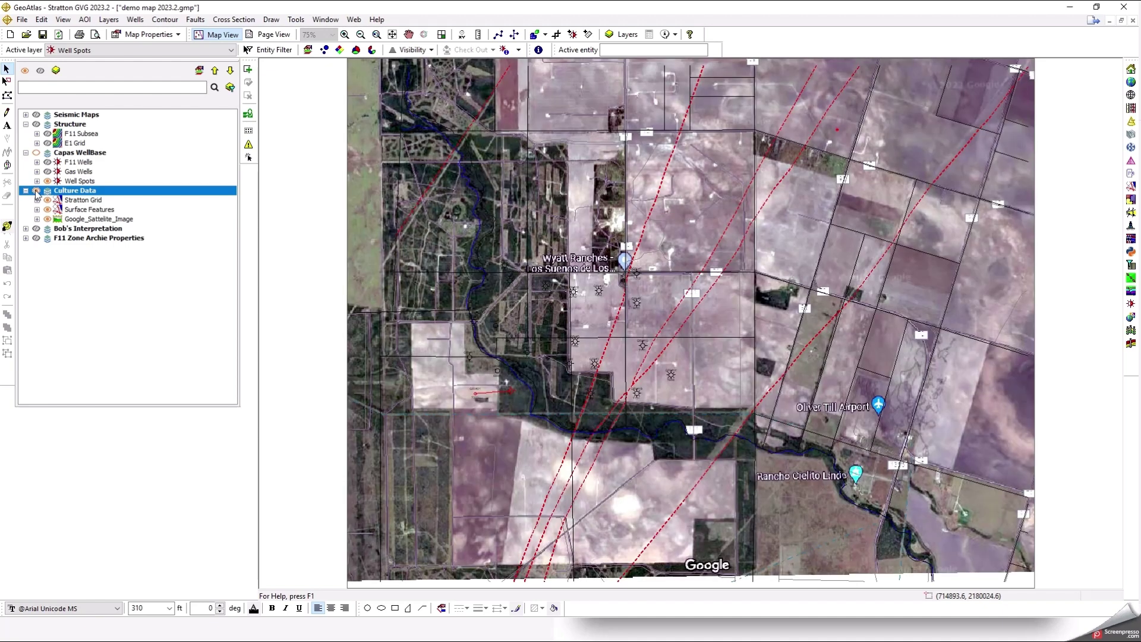
click(36, 191)
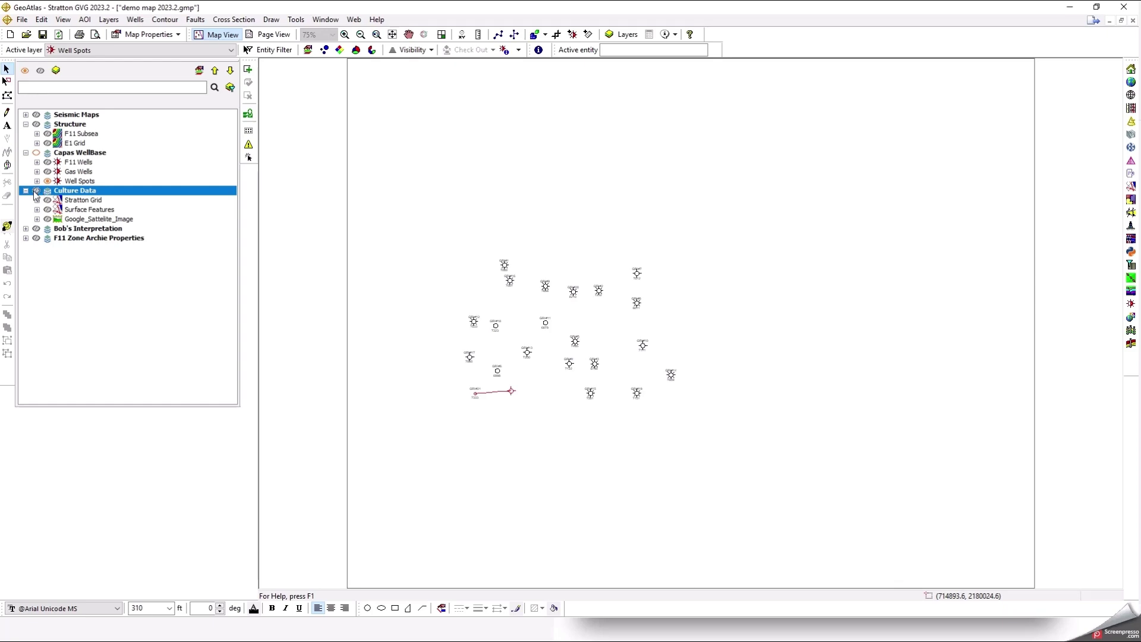
click(36, 191)
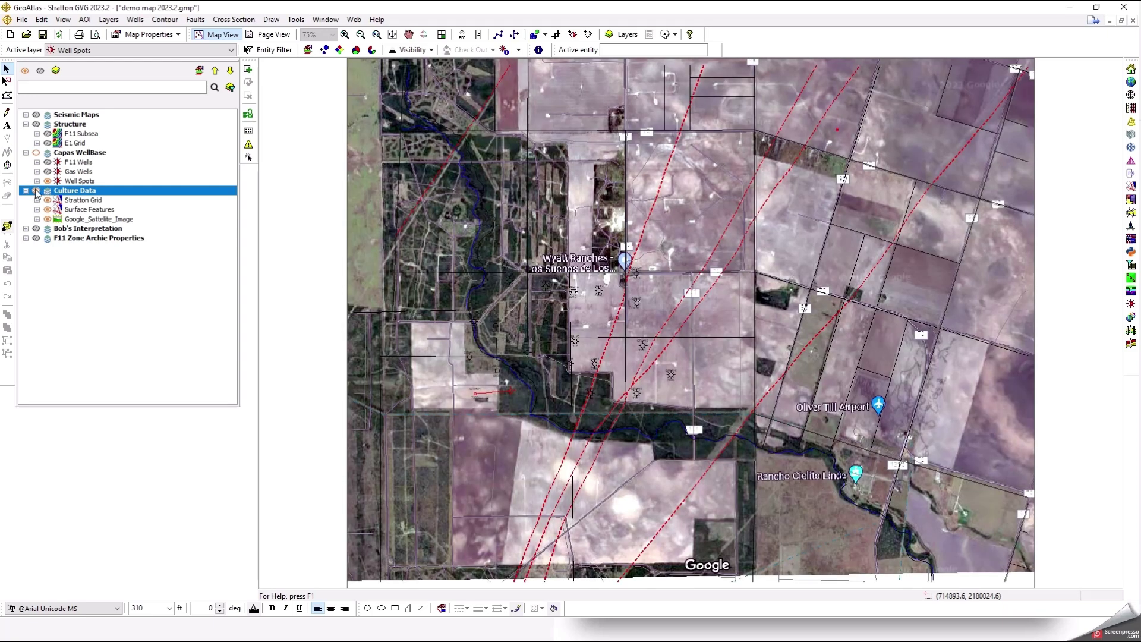
click(37, 191)
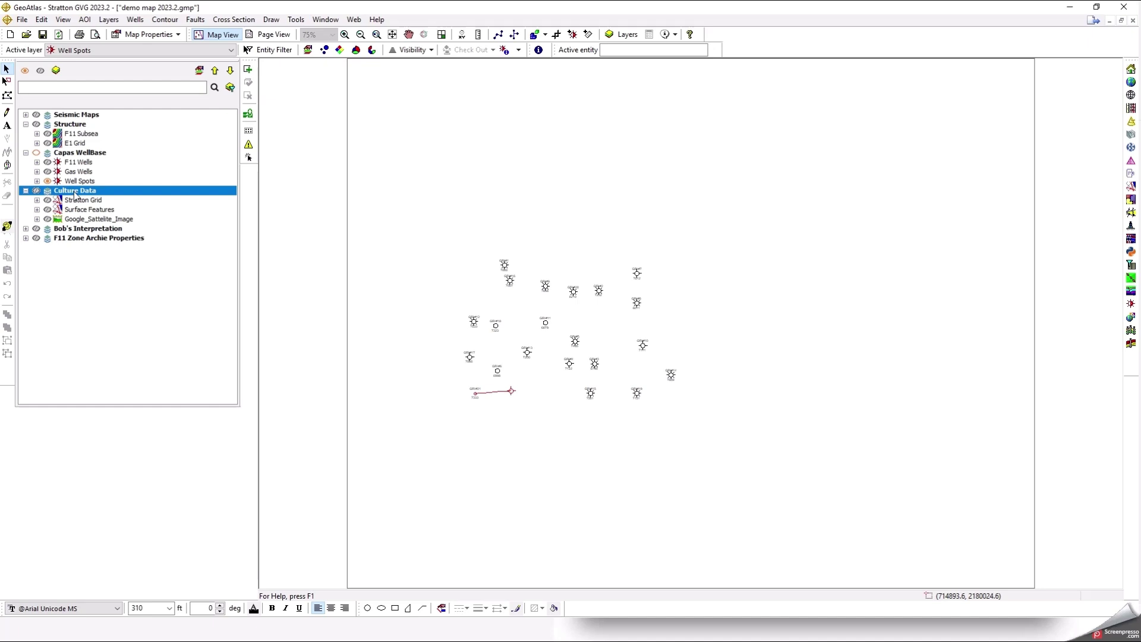
Move the Culture Data stack down to the end of the layer list, then up to the first place.
click(231, 71)
click(230, 71)
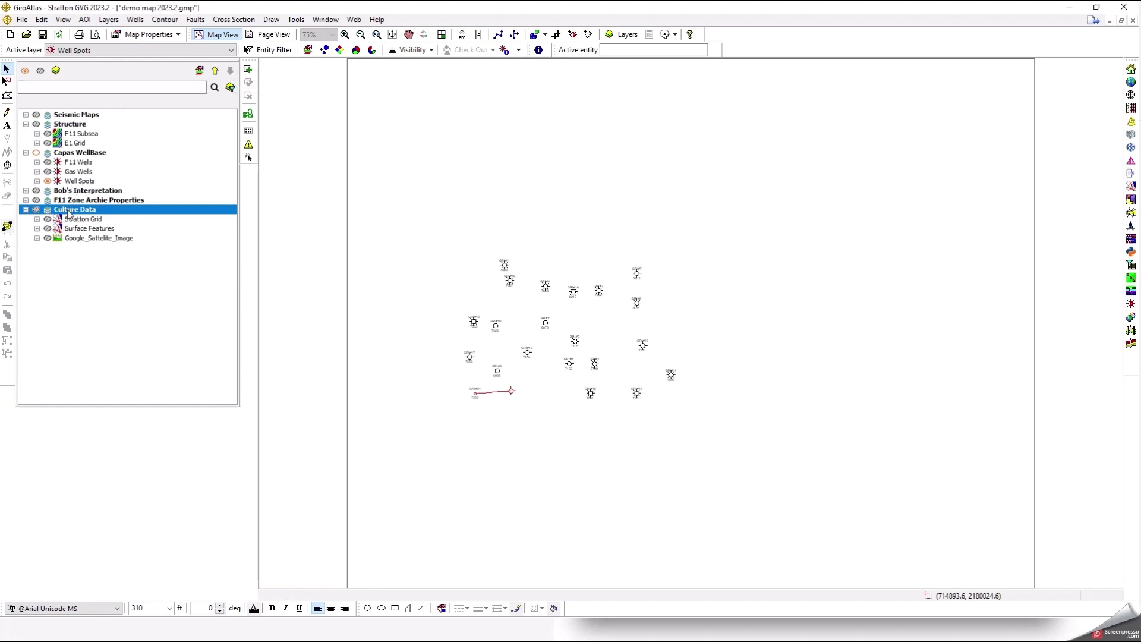
click(216, 71)
click(216, 72)
click(216, 71)
click(215, 72)
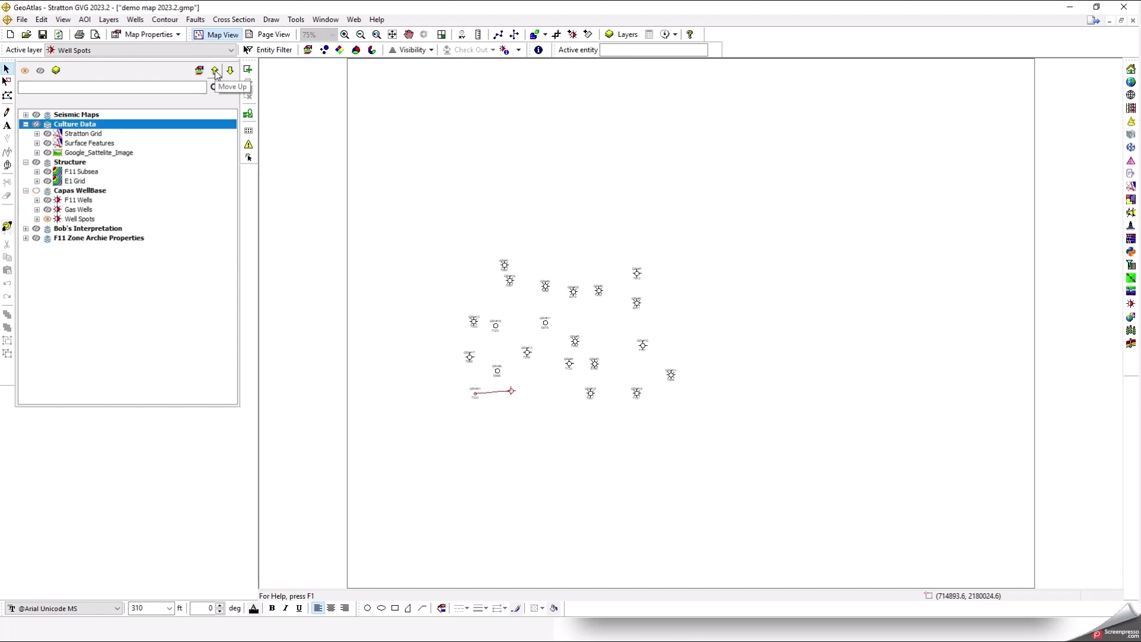
click(216, 72)
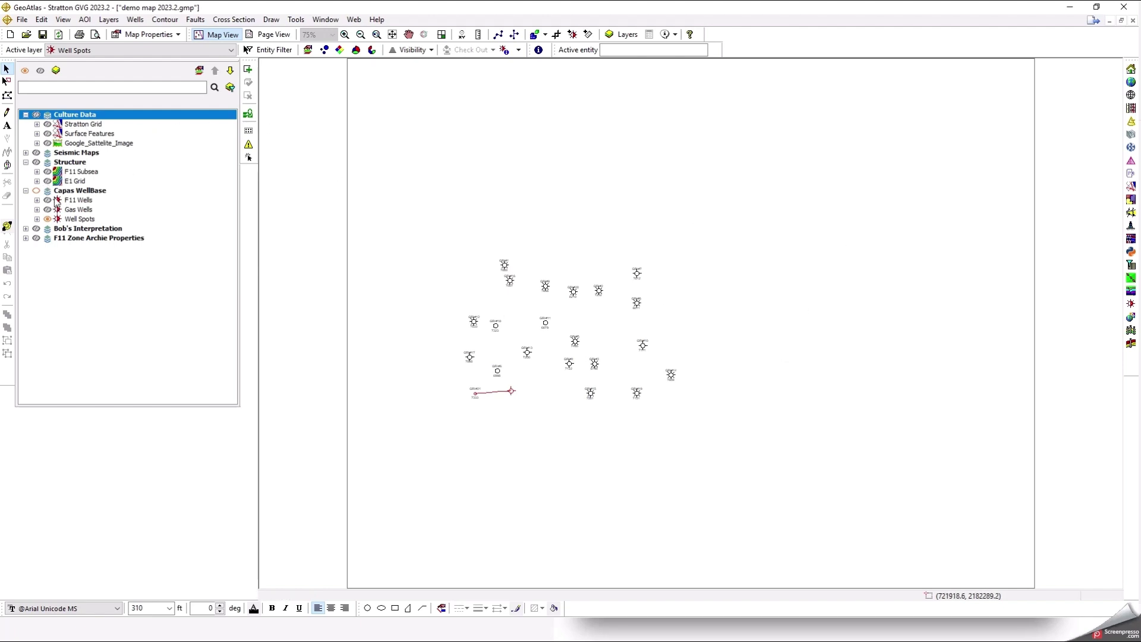
Make the Stratton Grid and Surface Features layers visible in the Culture Data stack.
click(47, 124)
click(48, 133)
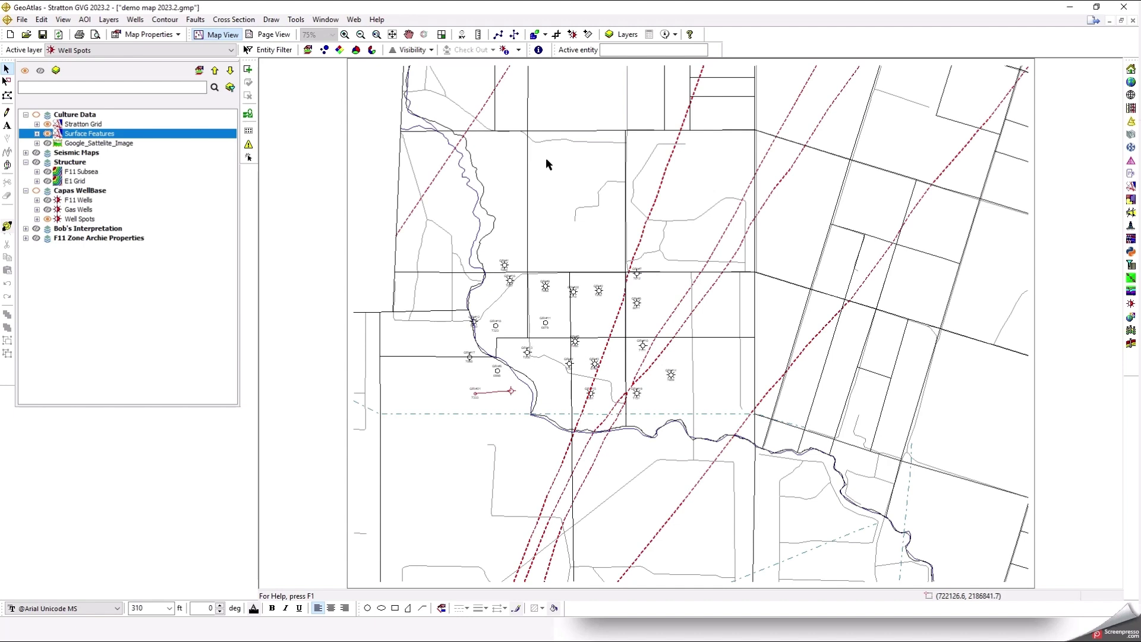
click(144, 89)
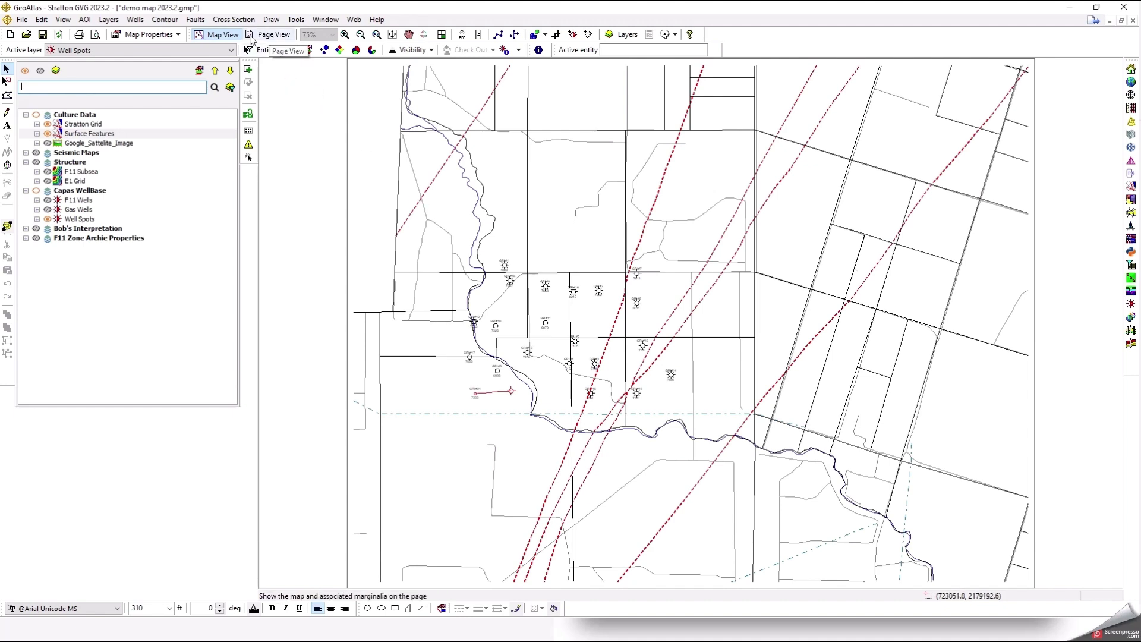
Add an alternating-block scale bar with units in Feet to the map's scale bar set and apply it.
click(178, 36)
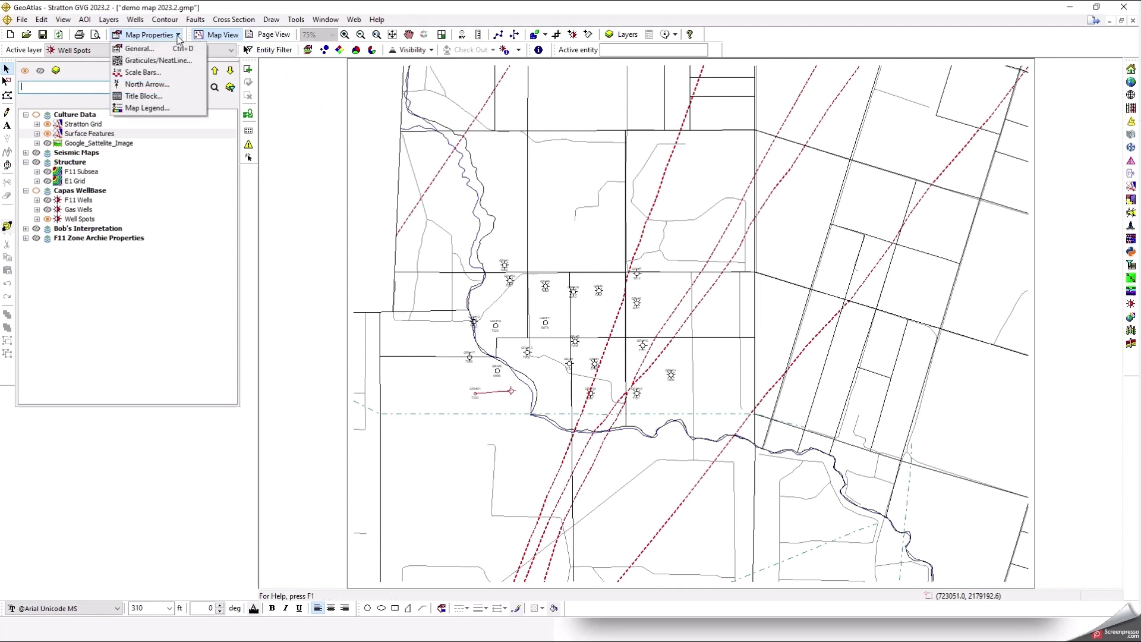
click(146, 73)
click(478, 225)
click(443, 333)
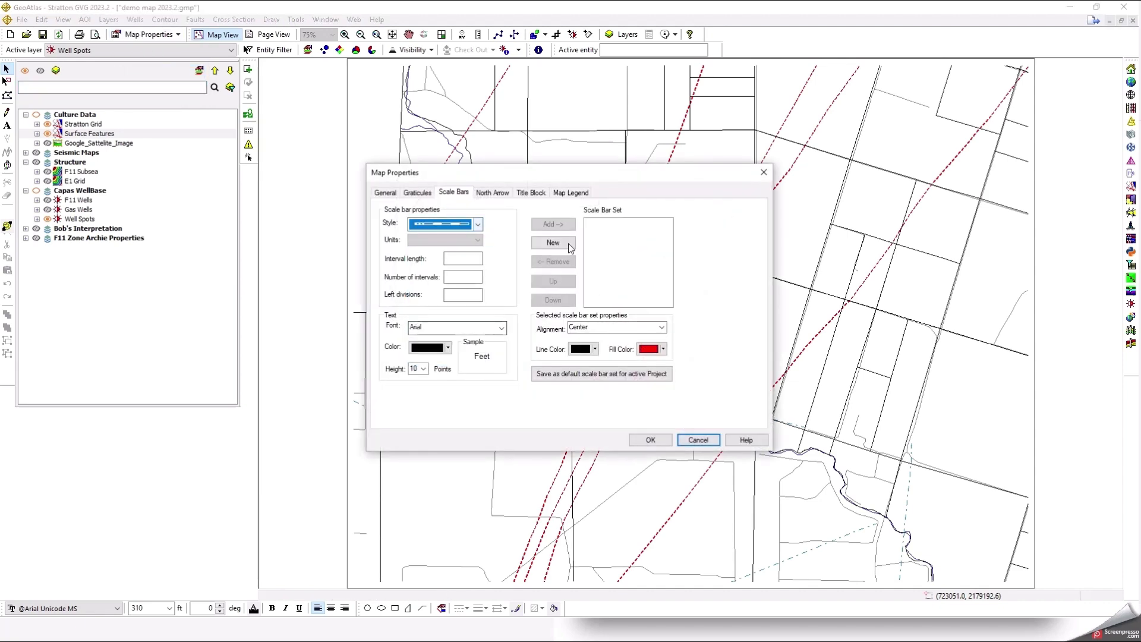
click(553, 225)
click(683, 331)
click(478, 240)
click(440, 349)
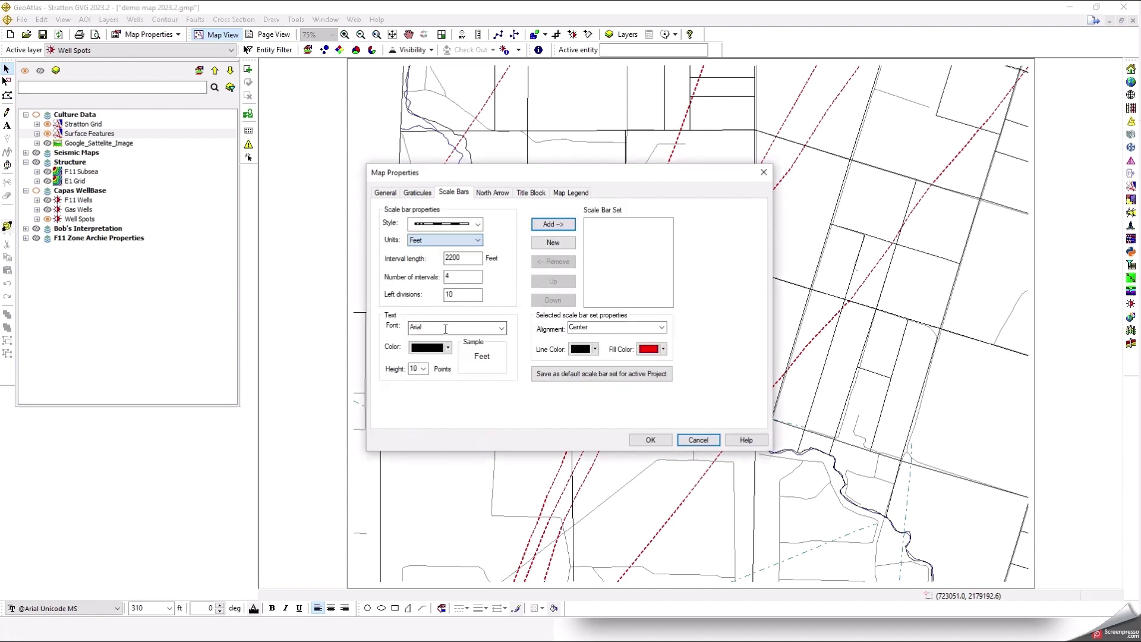
click(554, 227)
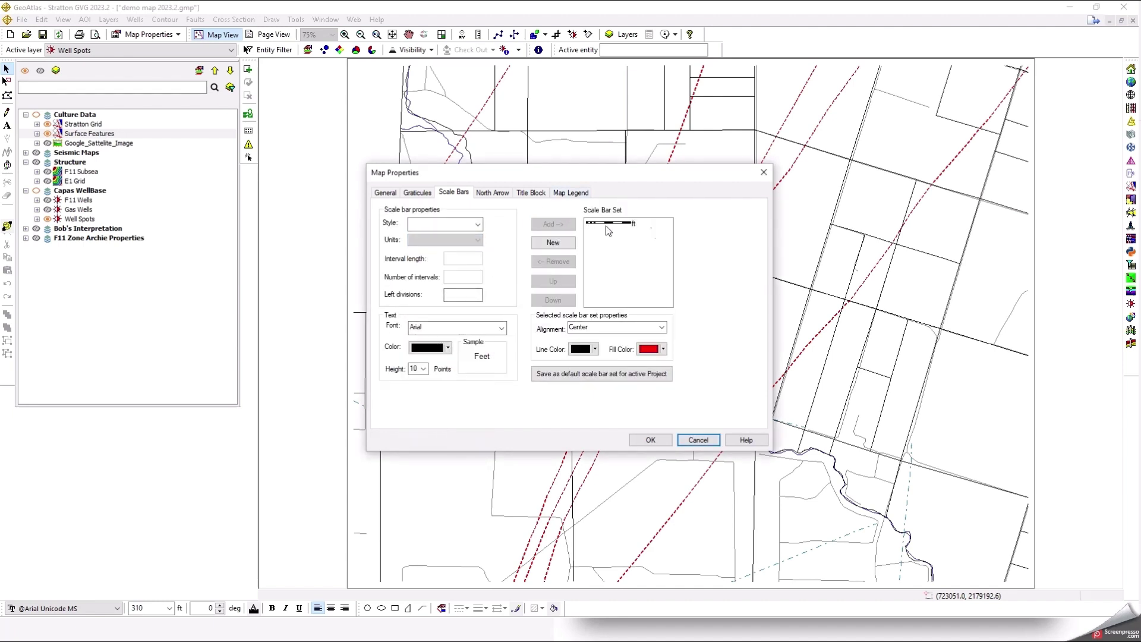
click(650, 441)
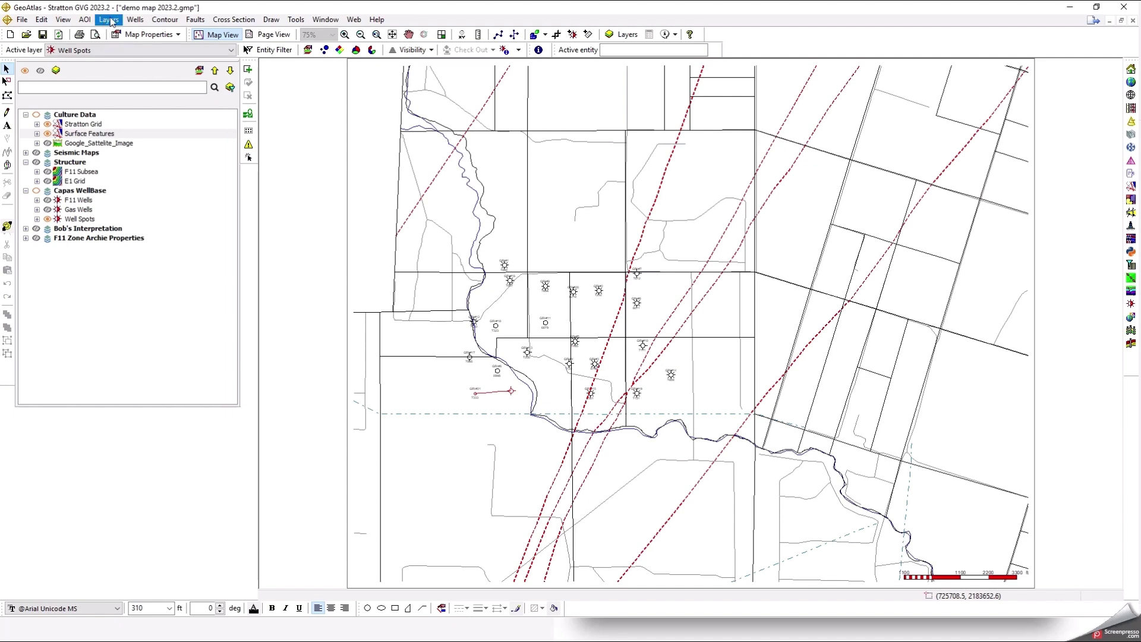
Add a north arrow to the map using the red and white n2.wmf symbol with the blue N.
click(138, 34)
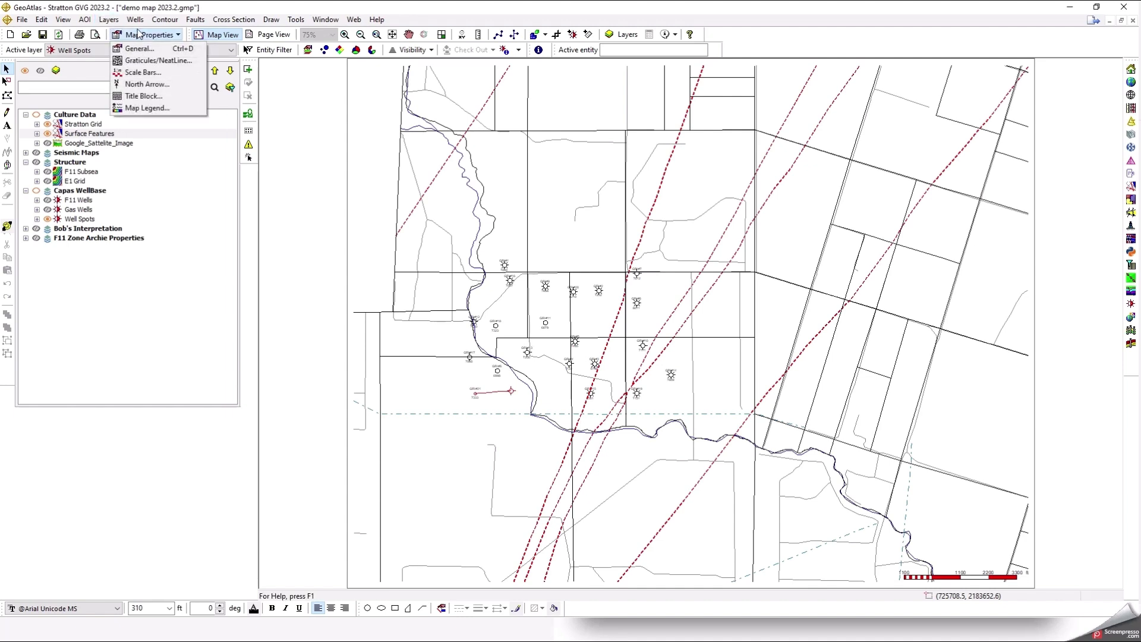
click(142, 85)
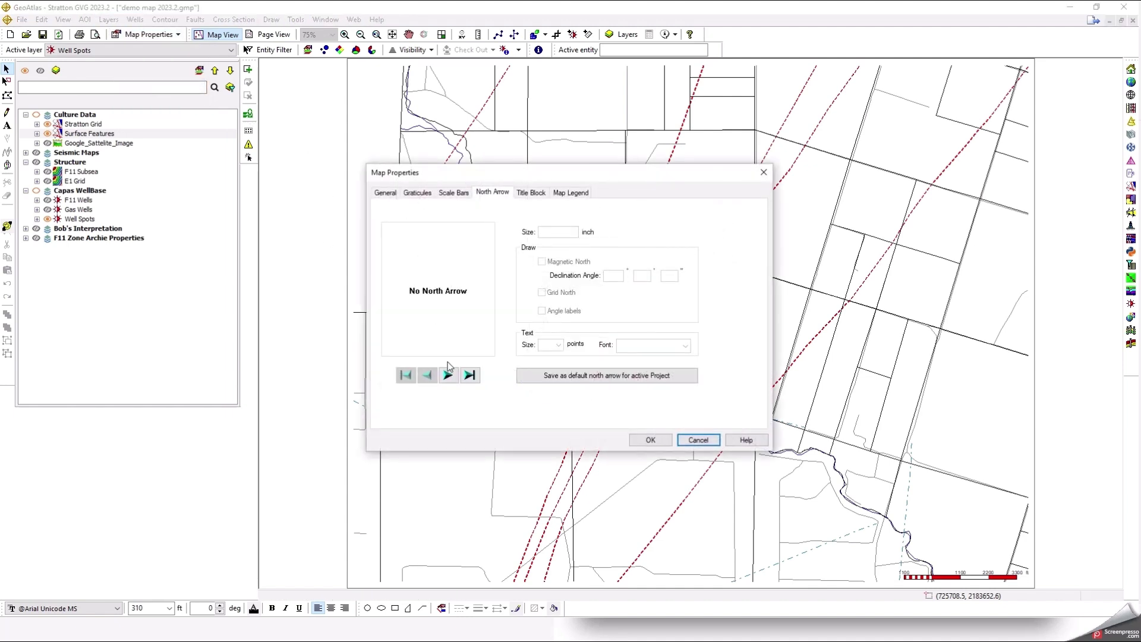
click(449, 376)
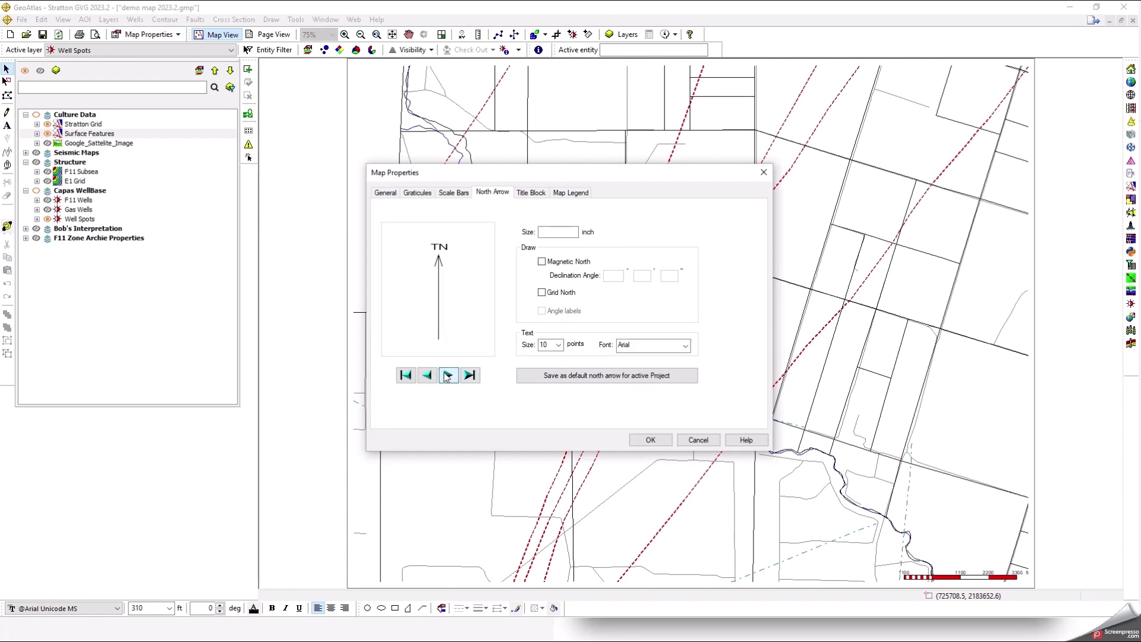
click(447, 376)
click(447, 376)
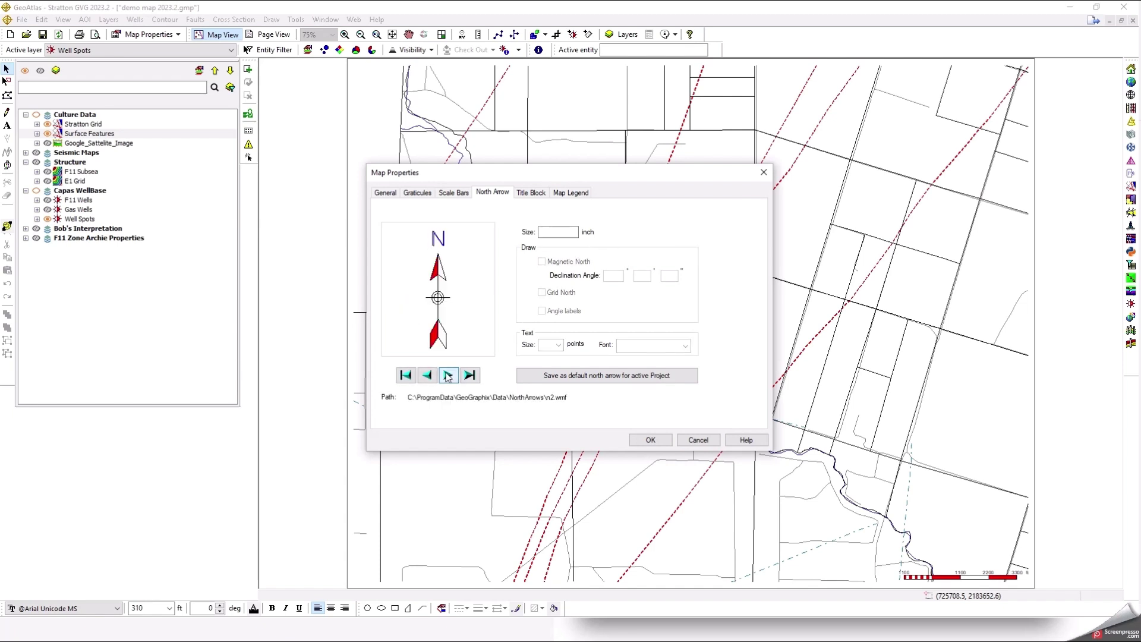
click(650, 440)
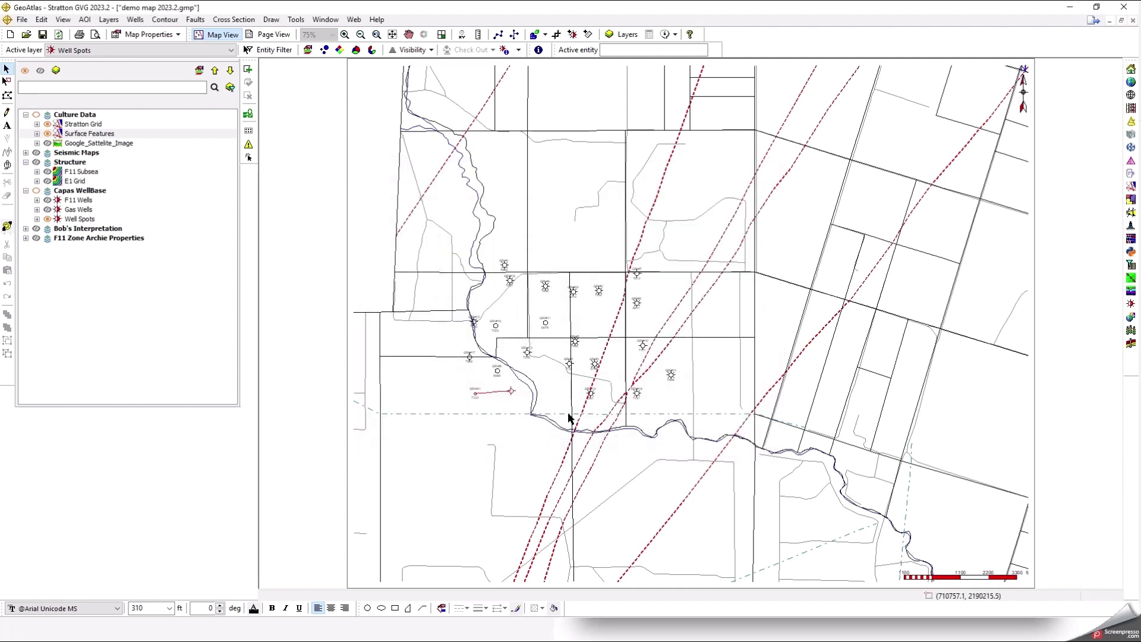
Zoom and pan around the map to check how the scale bar and north arrow behave at different scales.
scroll(906, 527, up, 2)
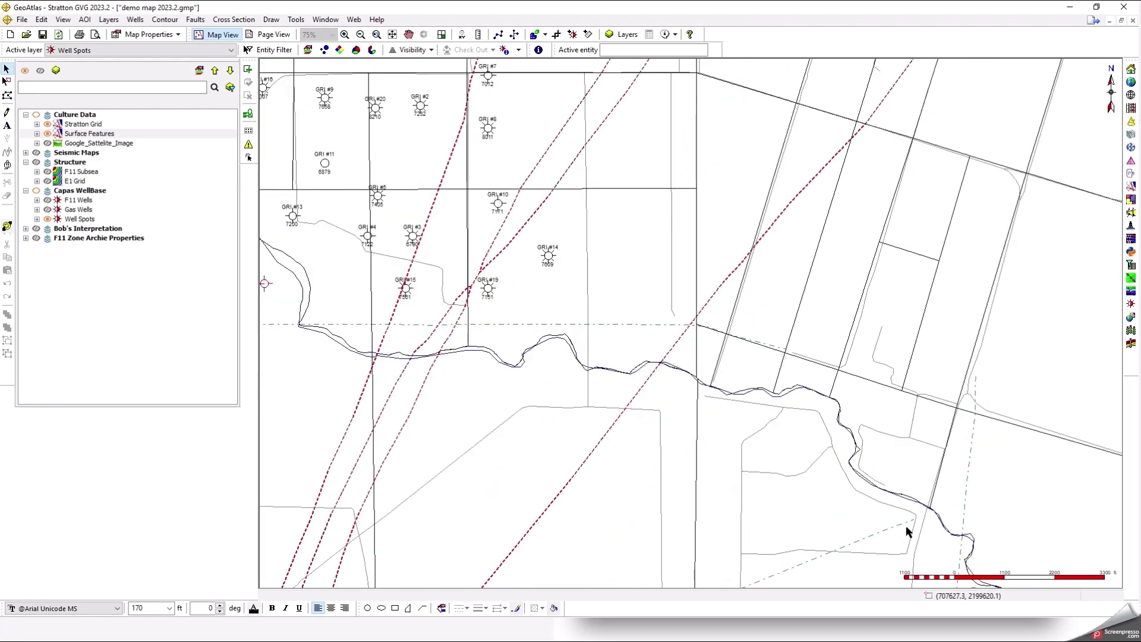
scroll(905, 515, up, 1)
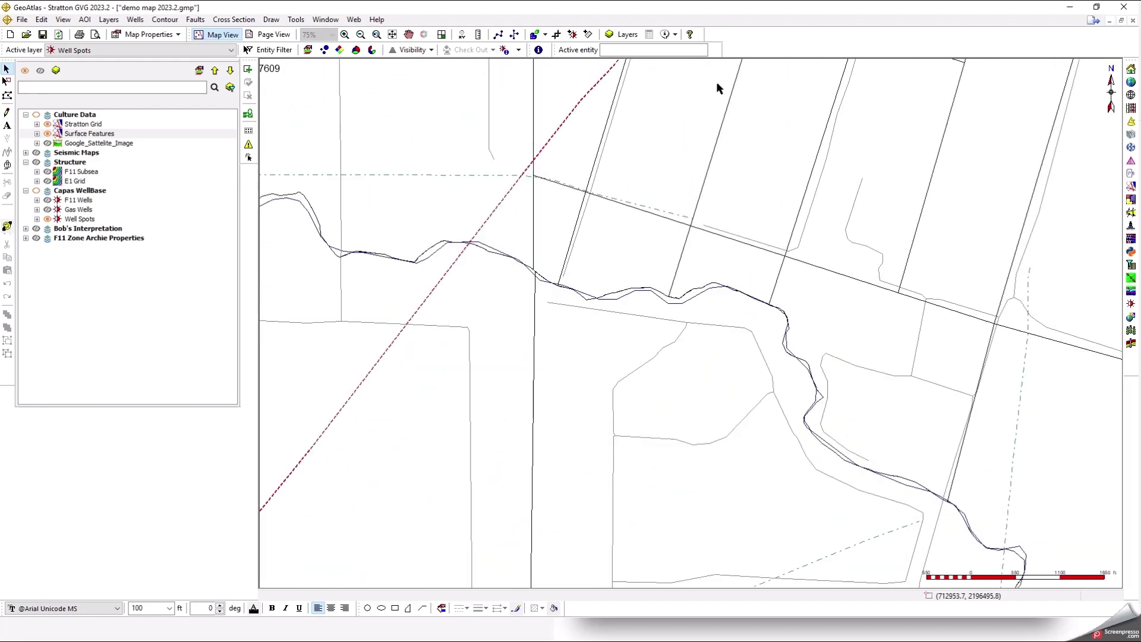
scroll(655, 183, down, 1)
scroll(647, 249, up, 1)
drag(647, 249, 1008, 297)
scroll(1026, 211, up, 1)
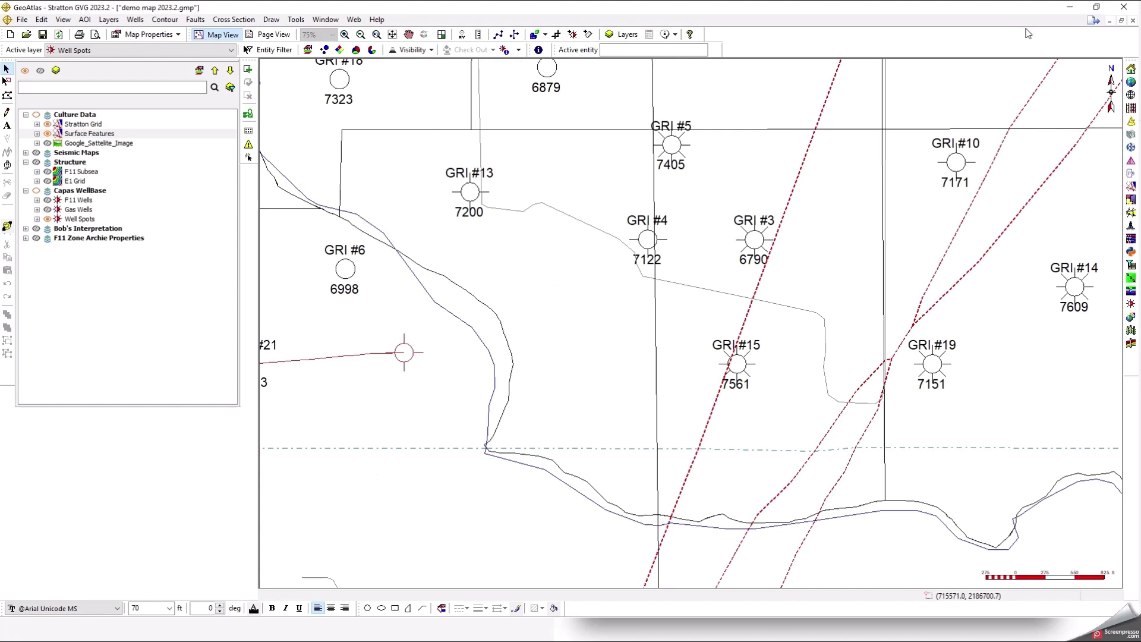
click(409, 33)
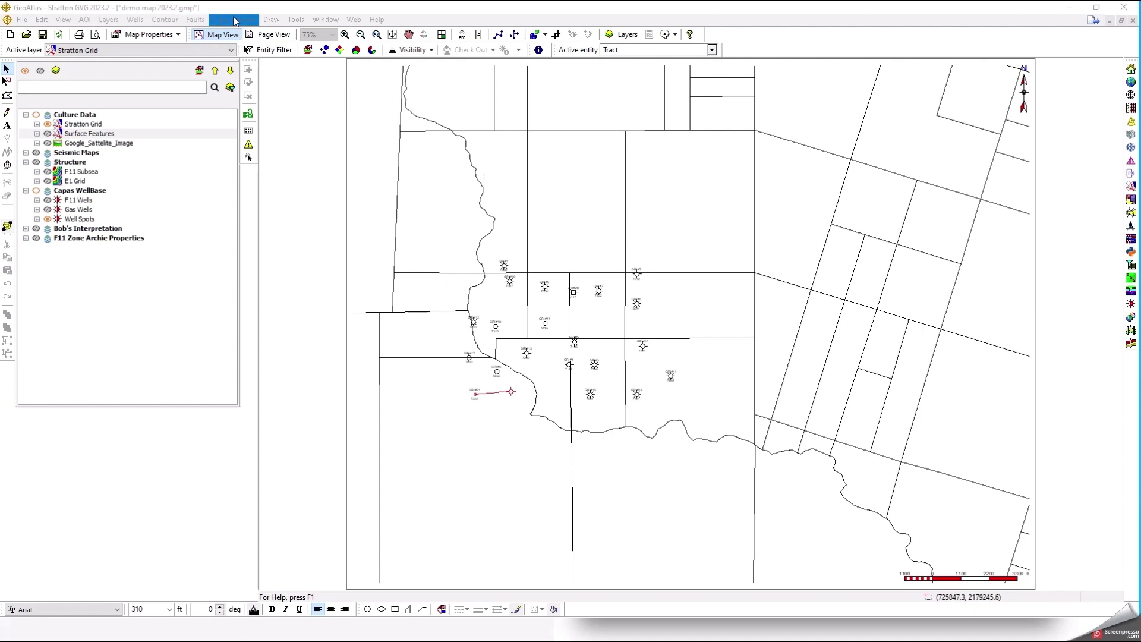
Start an IsoMap Build Surface layer from XYZ data with the grid extents set to Boundary Polygon.
click(171, 20)
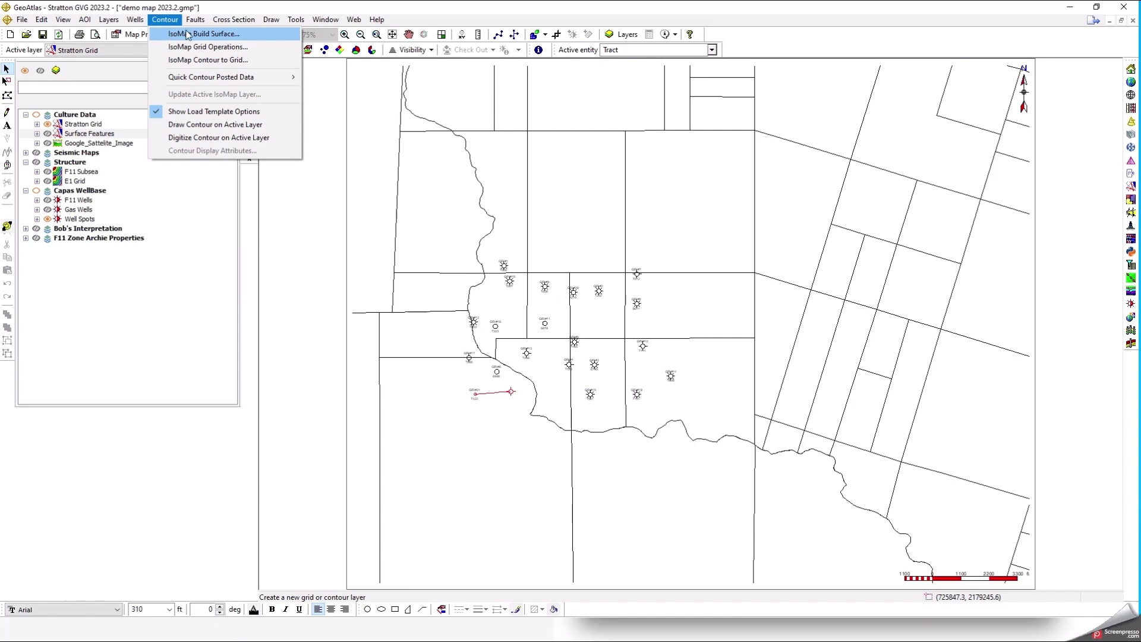
click(188, 34)
drag(538, 260, 809, 138)
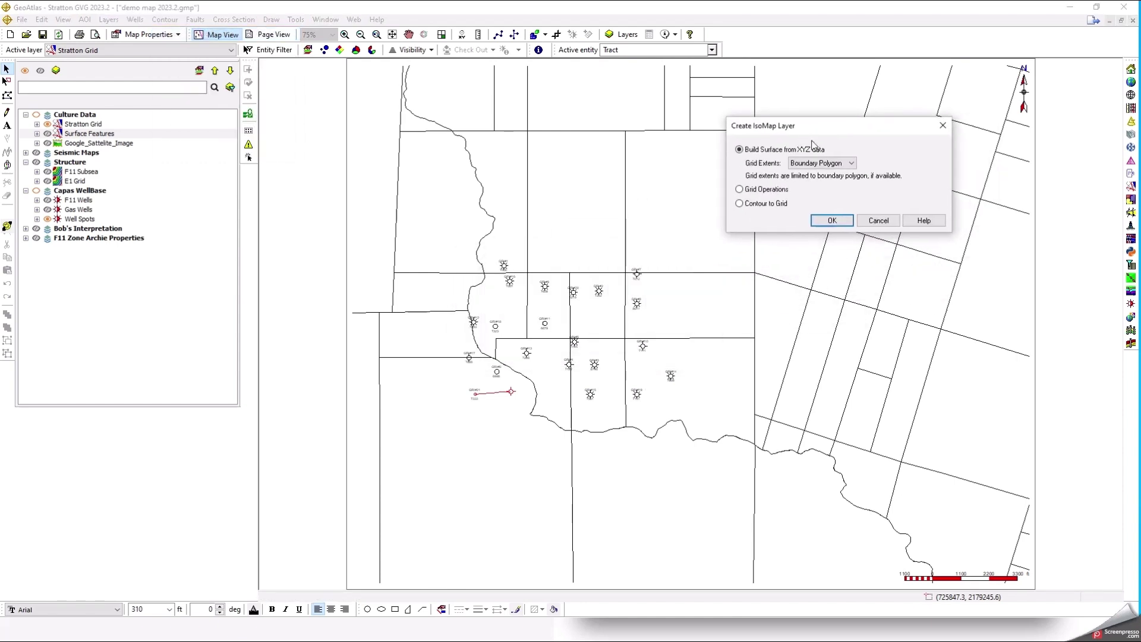
click(838, 165)
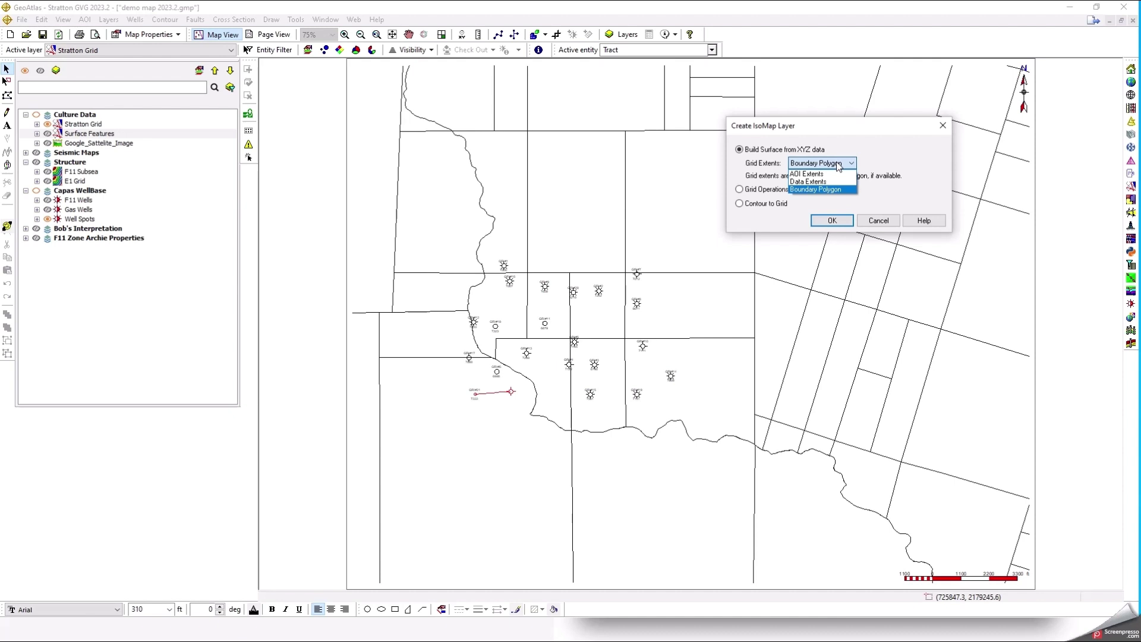
click(819, 191)
click(831, 221)
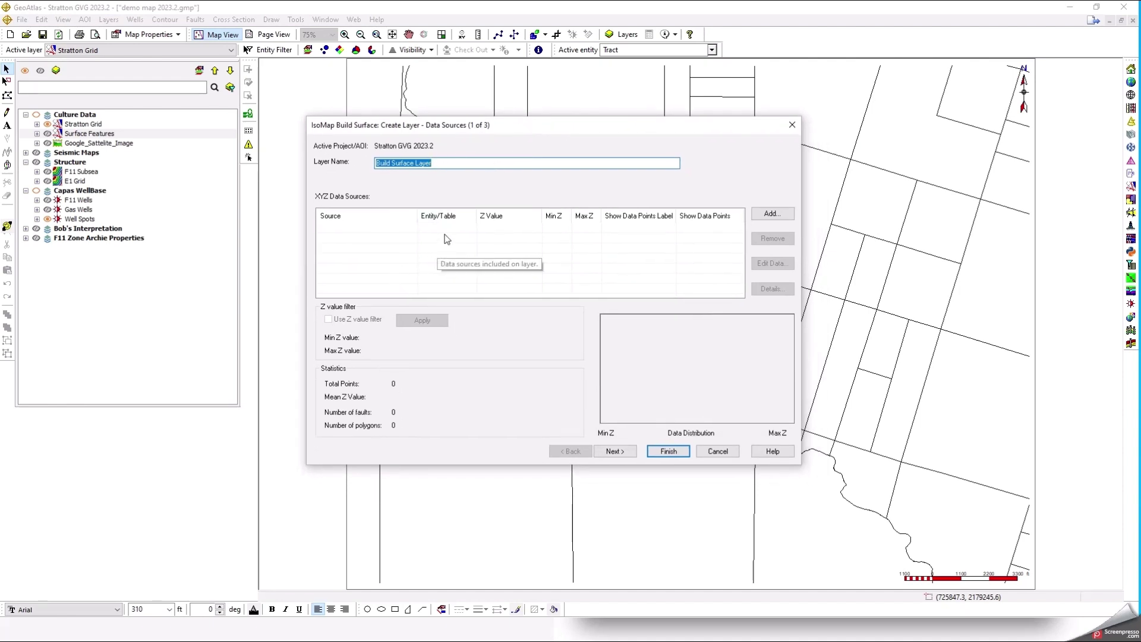
Add the WellBase Formations Top Subsea field for formation F39 with all available sources as the data source, and proceed to the build parameters.
click(772, 214)
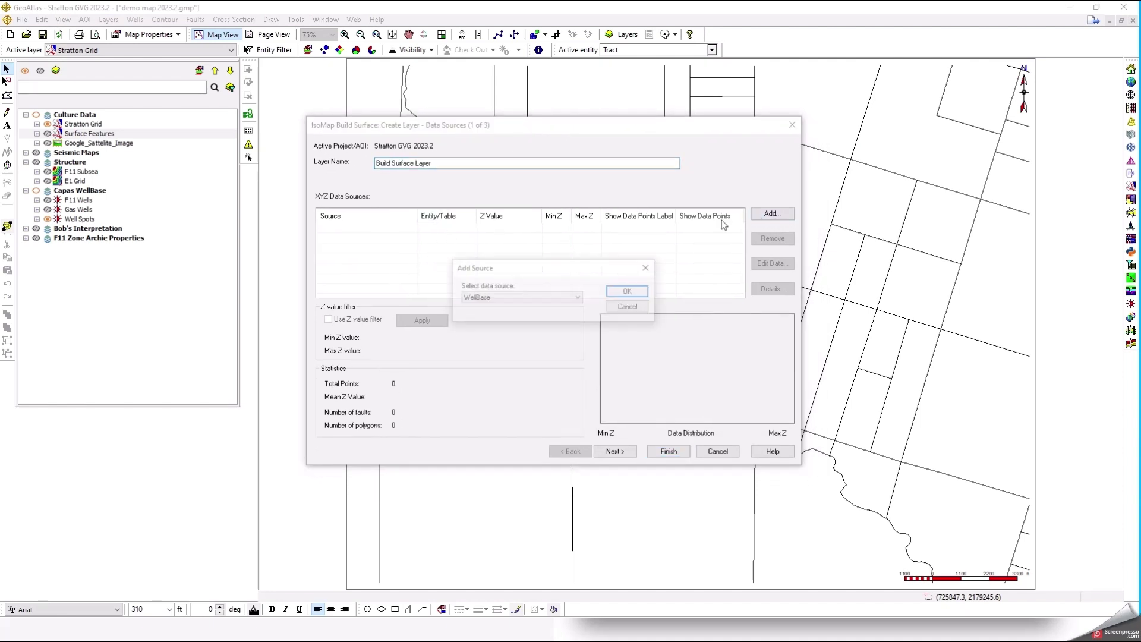
click(612, 290)
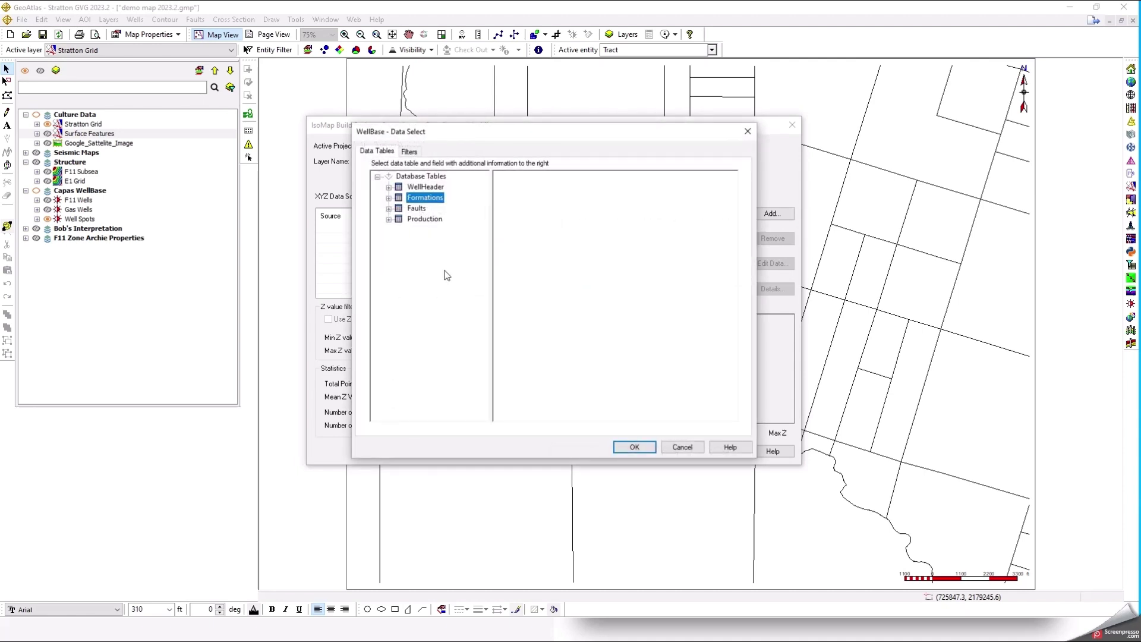
double_click(424, 198)
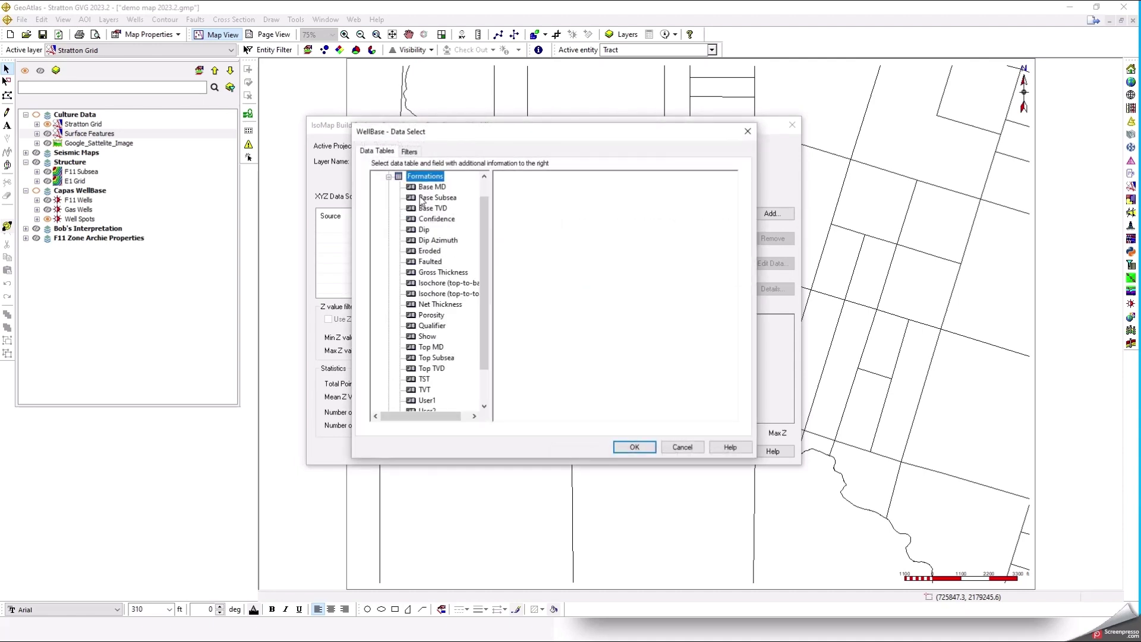
scroll(483, 331, down, 1)
click(439, 326)
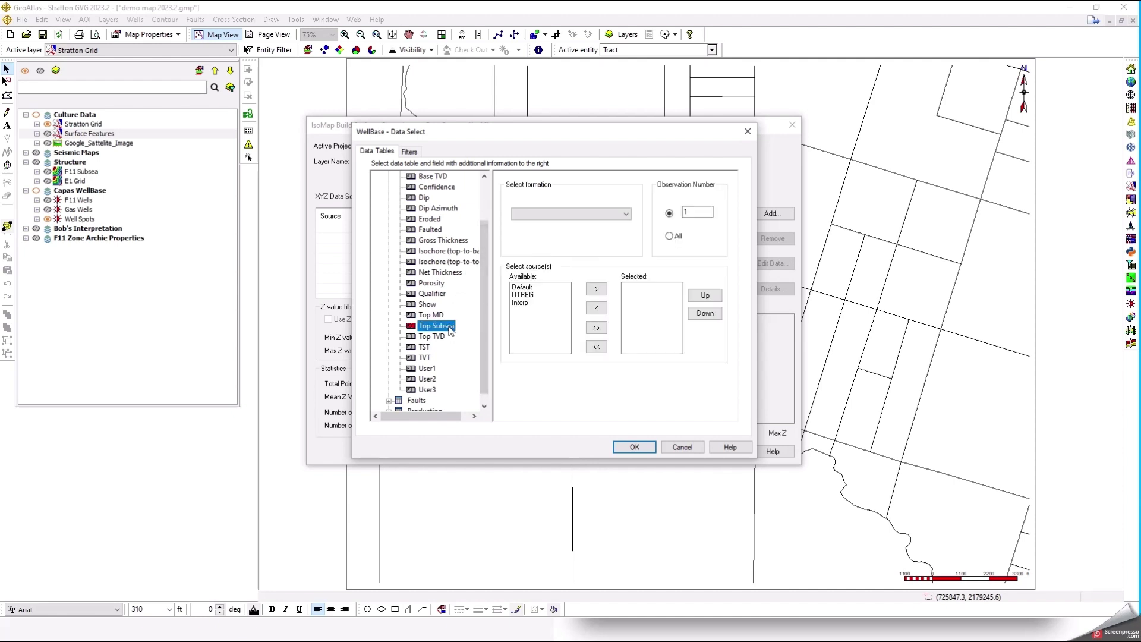
click(553, 214)
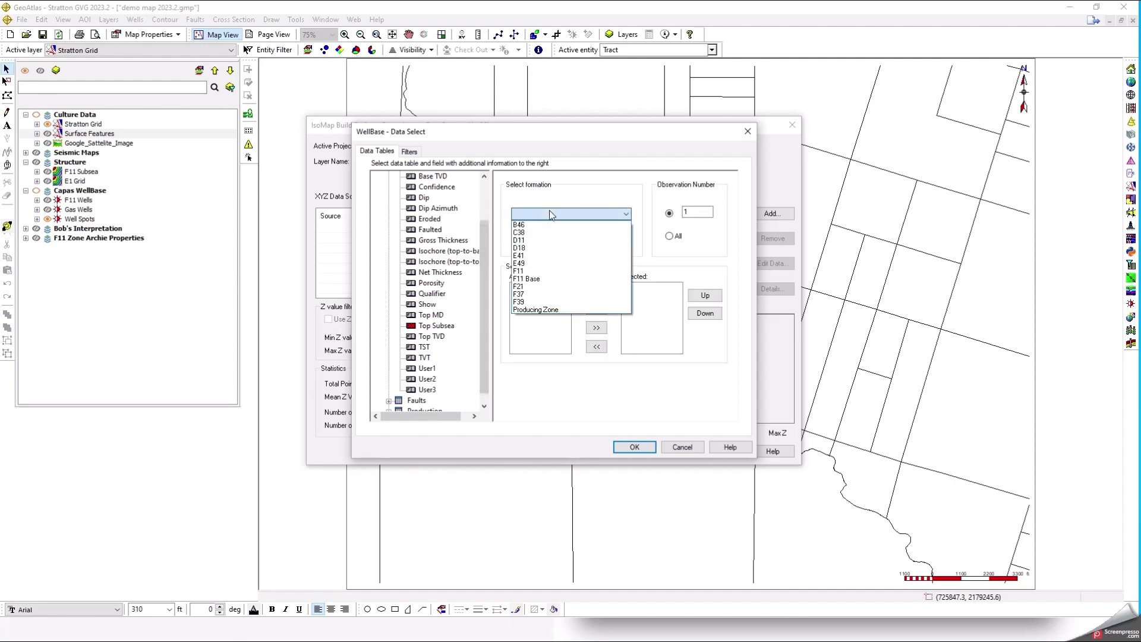
click(538, 302)
click(597, 329)
click(633, 447)
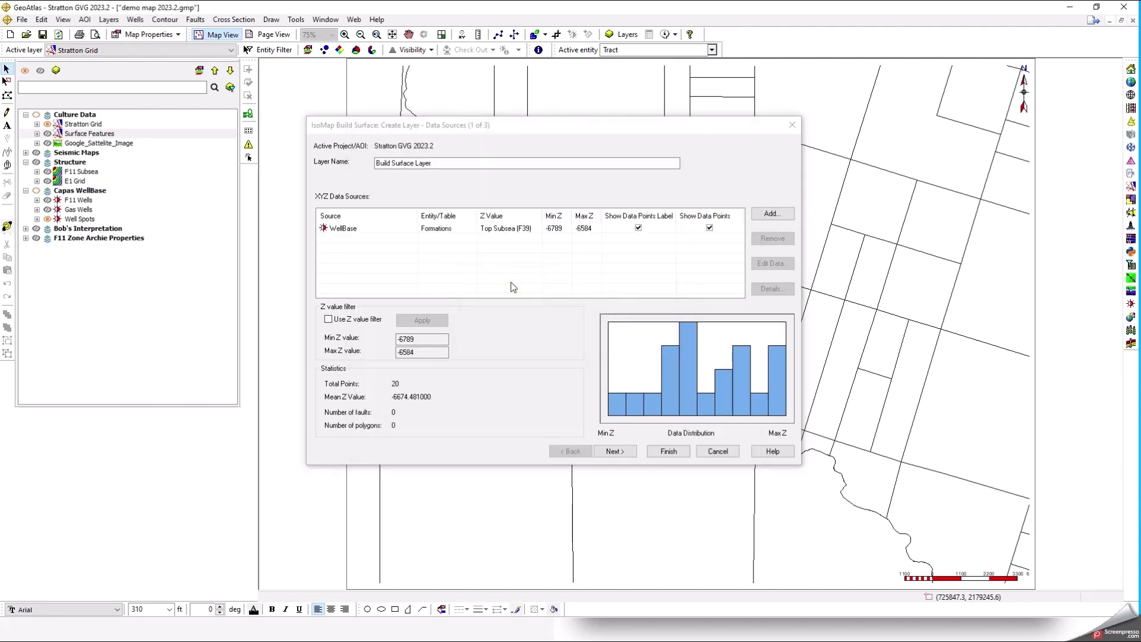
click(614, 452)
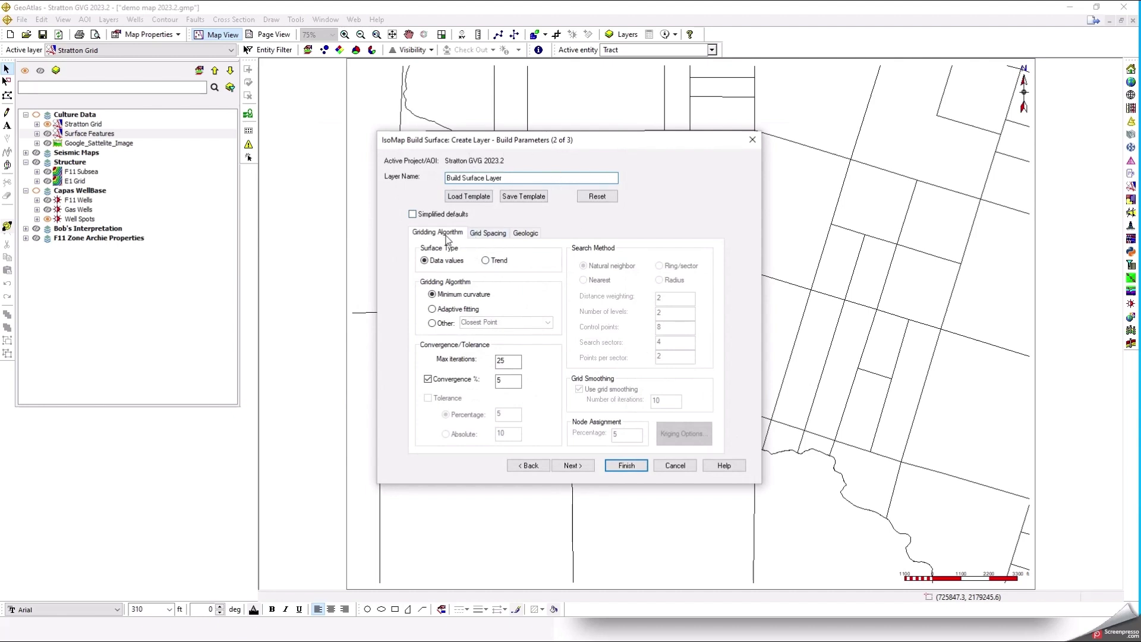
Review the gridding algorithm, grid spacing and geologic build parameters, including the grid's column and row settings.
click(493, 235)
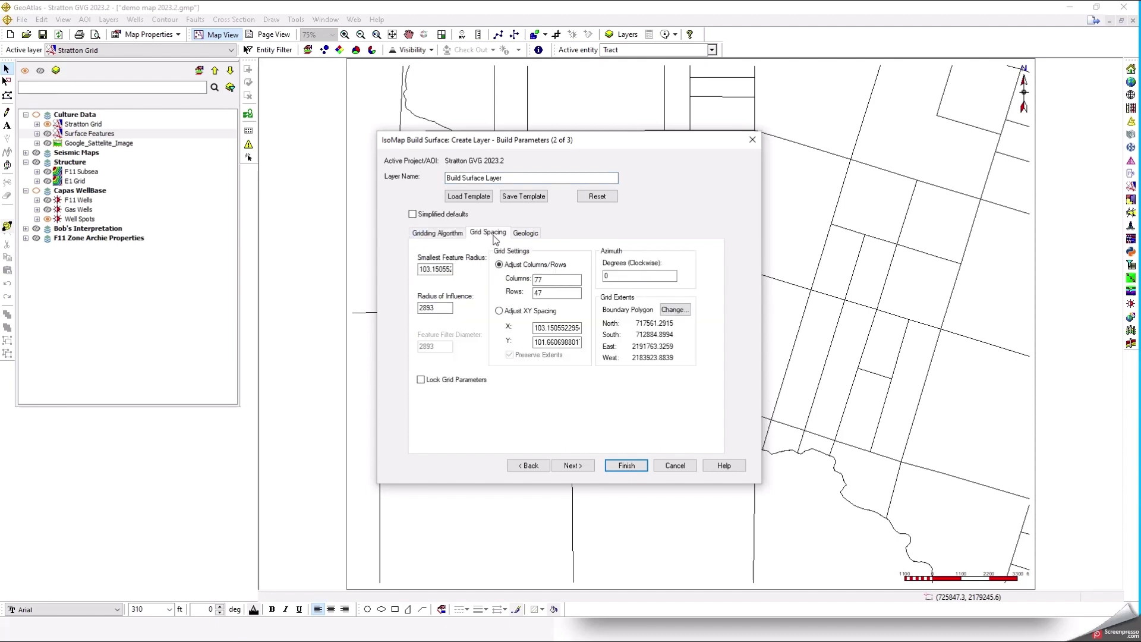
click(426, 235)
click(498, 237)
click(527, 235)
click(488, 235)
drag(550, 280, 515, 281)
key(Tab)
click(676, 311)
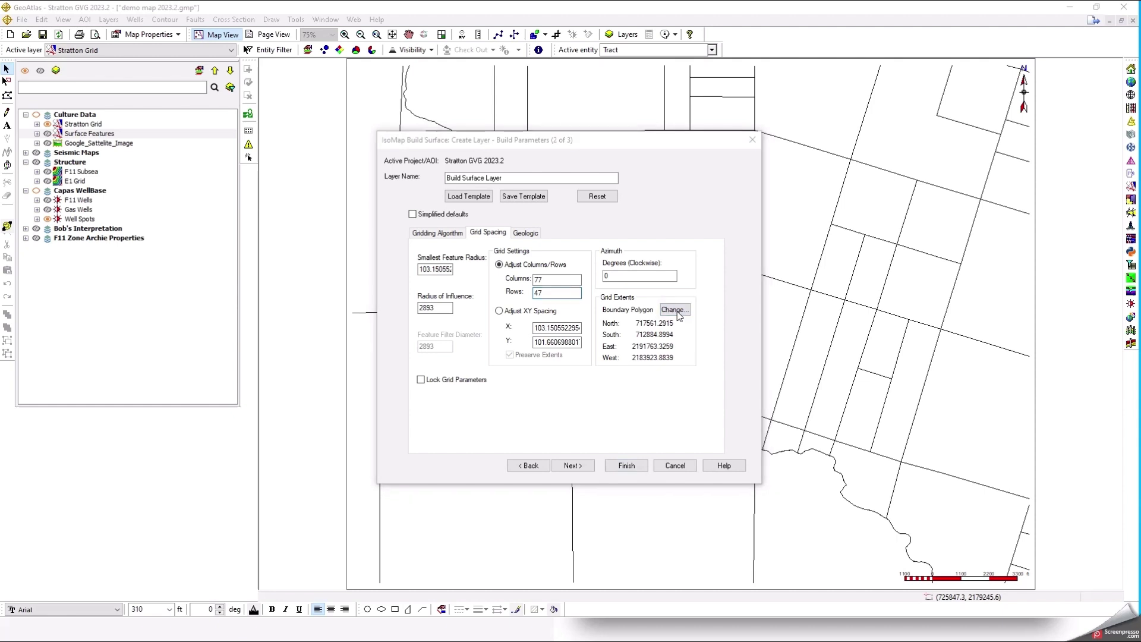
drag(584, 237, 848, 226)
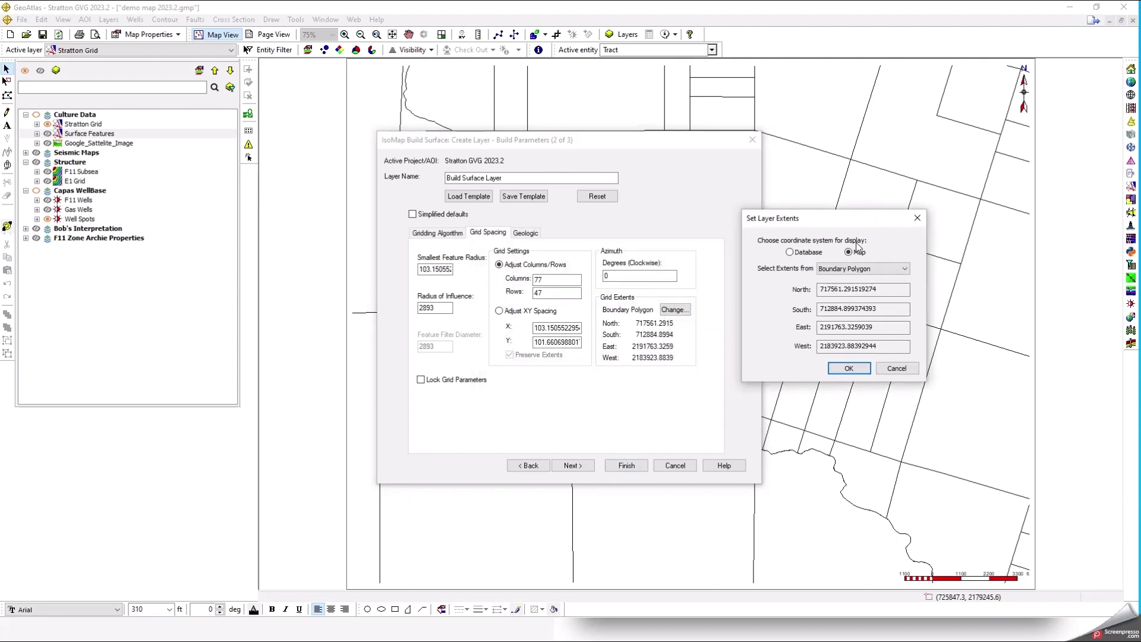
click(885, 269)
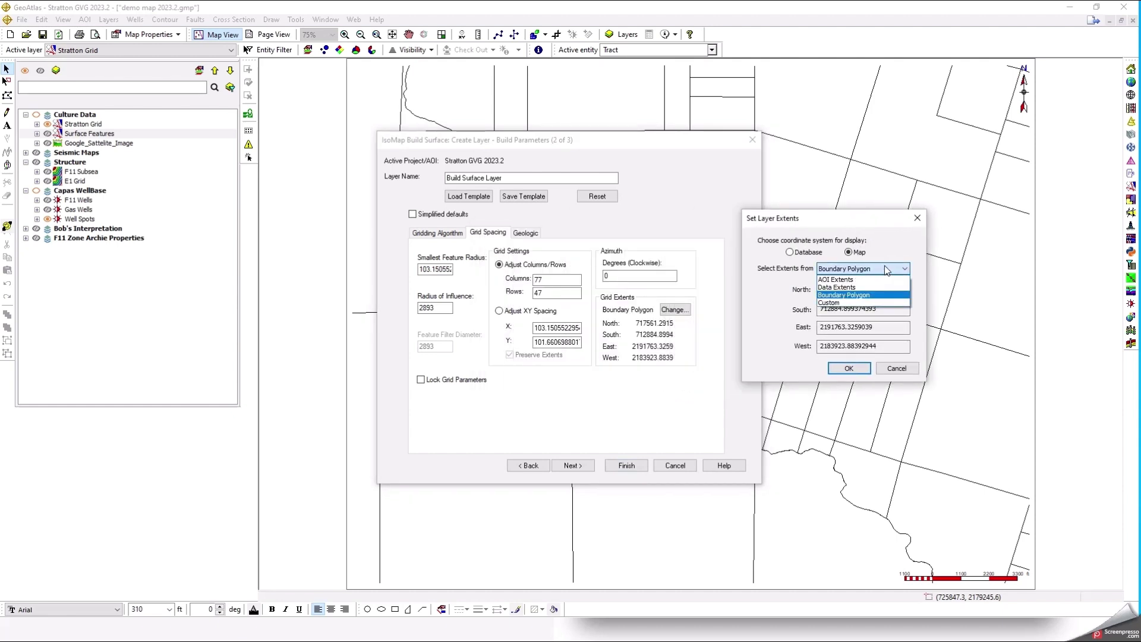
click(840, 304)
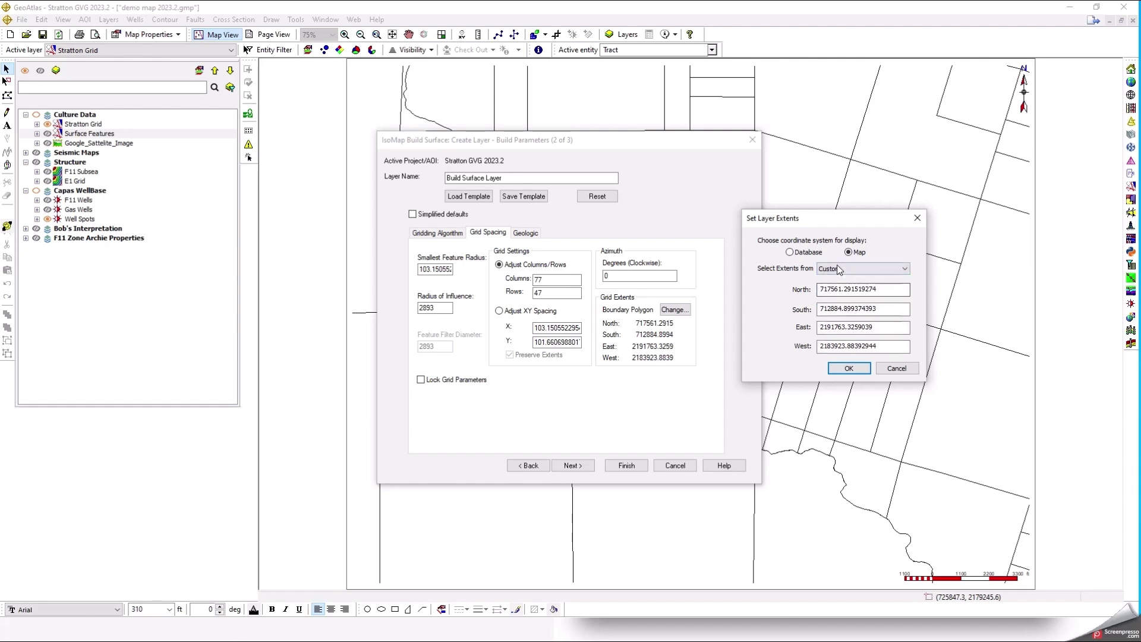
drag(881, 287, 760, 291)
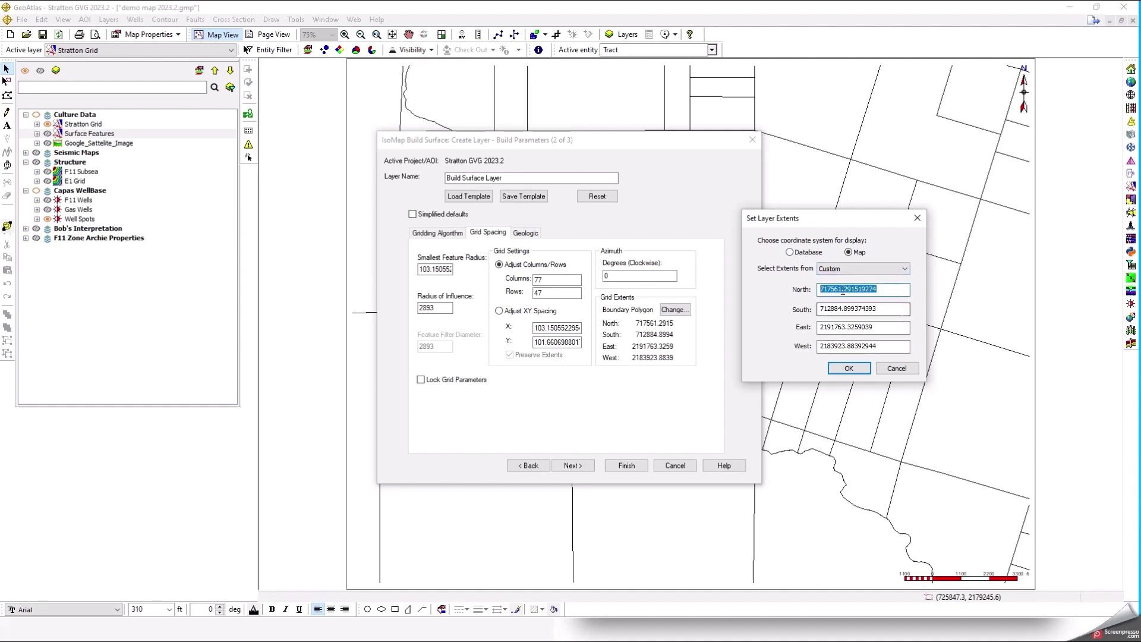
click(897, 369)
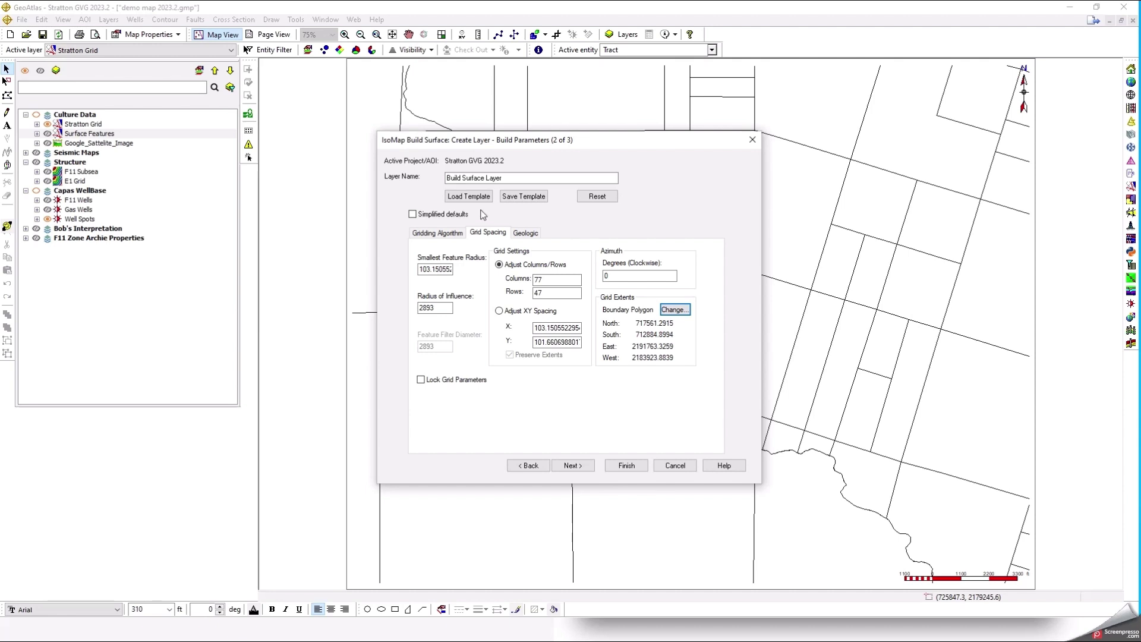
Load the min_curv_50_feet.imbp build parameters template, check its grid spacing, and proceed to the surface layer's display options.
double_click(428, 269)
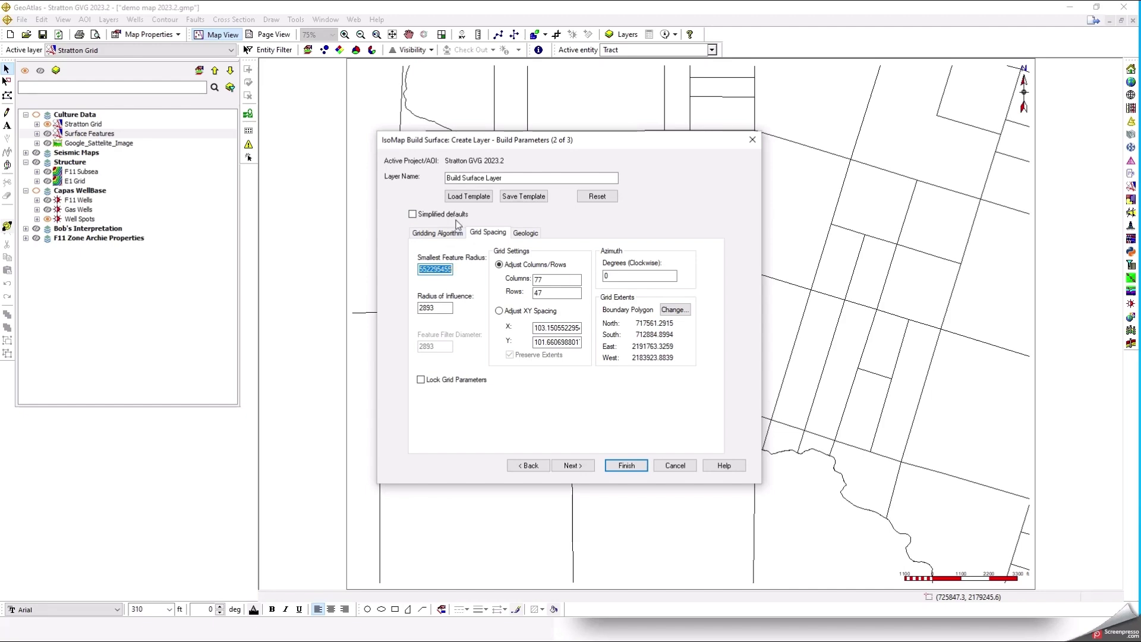
click(462, 199)
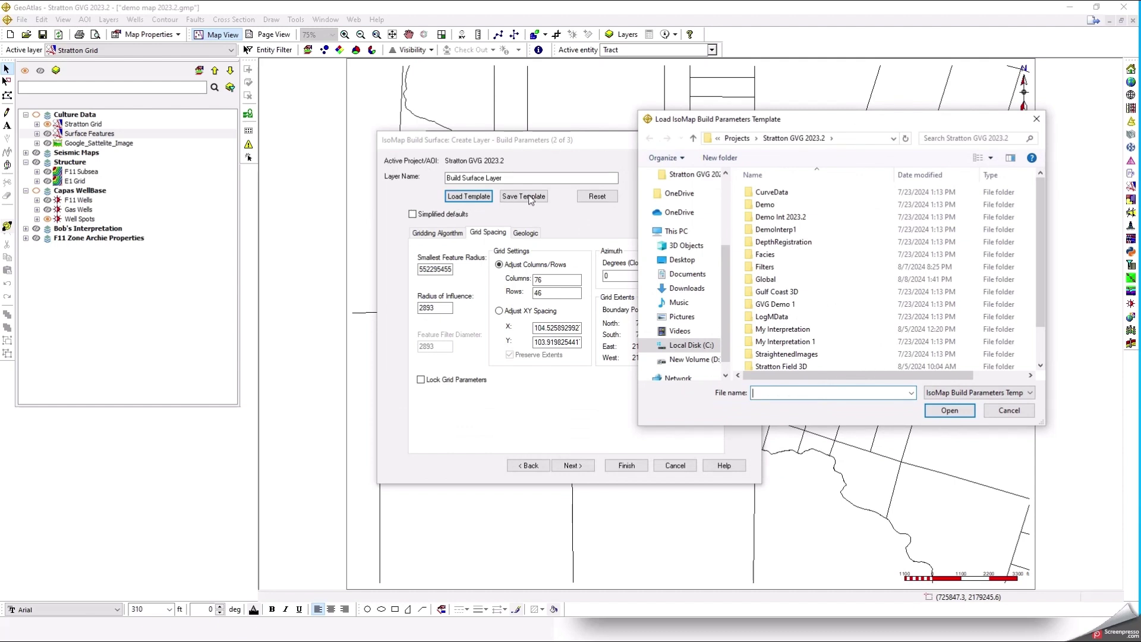
scroll(1041, 286, down, 1)
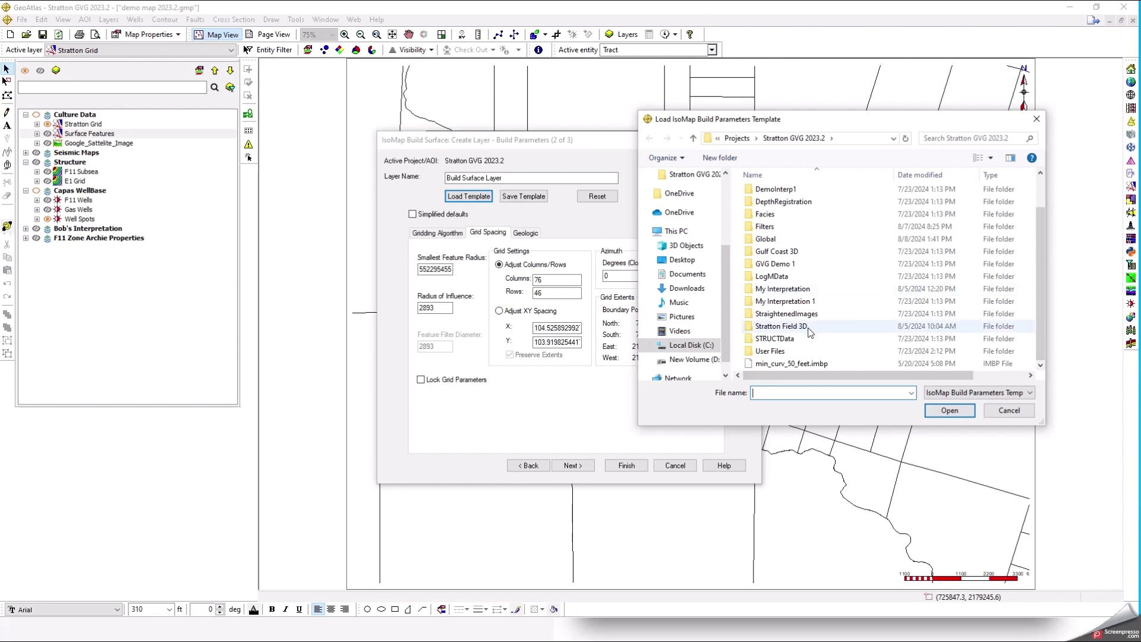
click(778, 367)
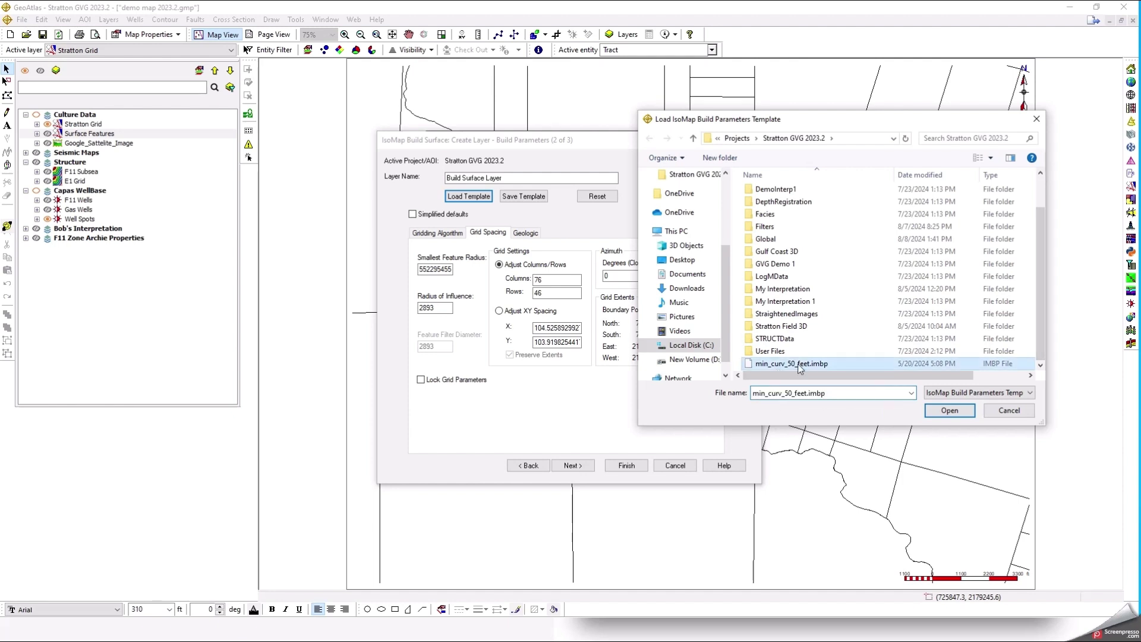
click(949, 411)
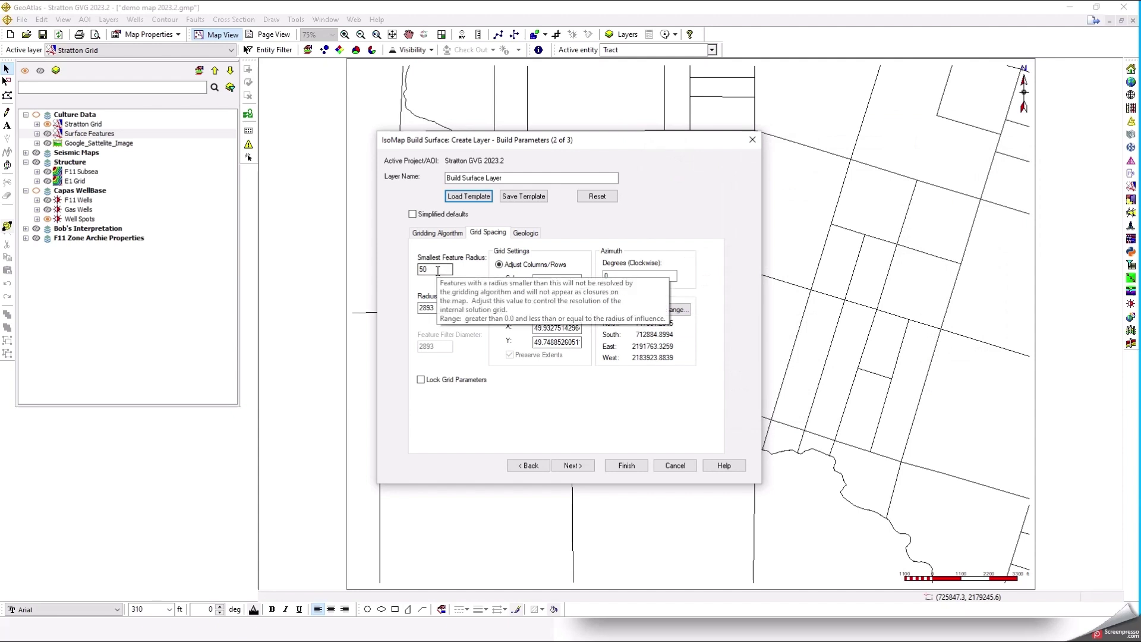
double_click(438, 269)
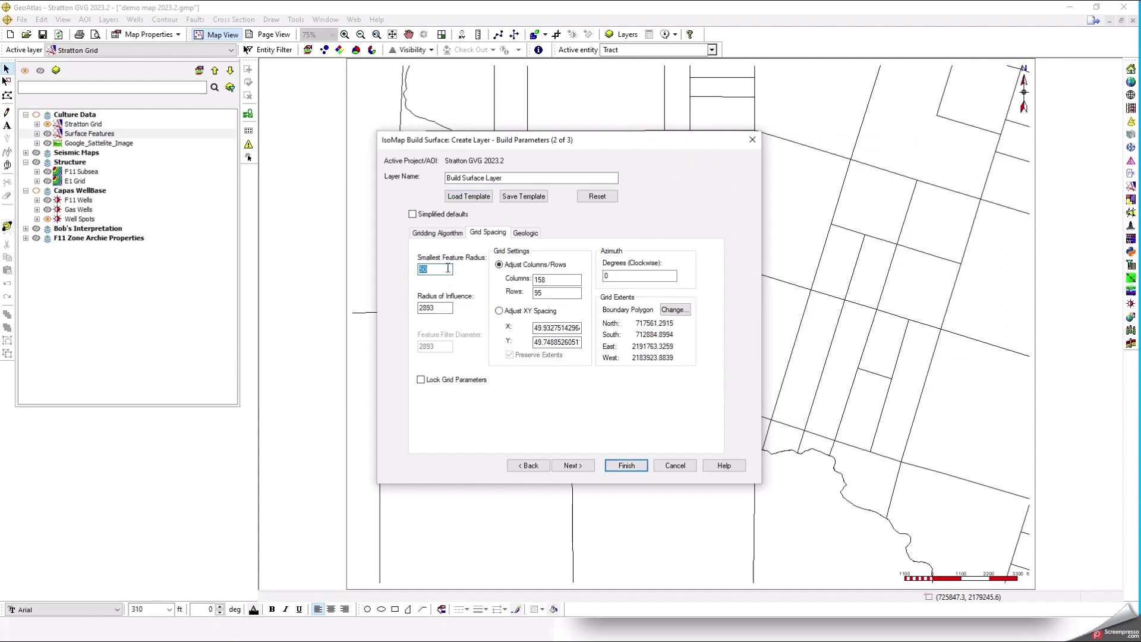
double_click(554, 279)
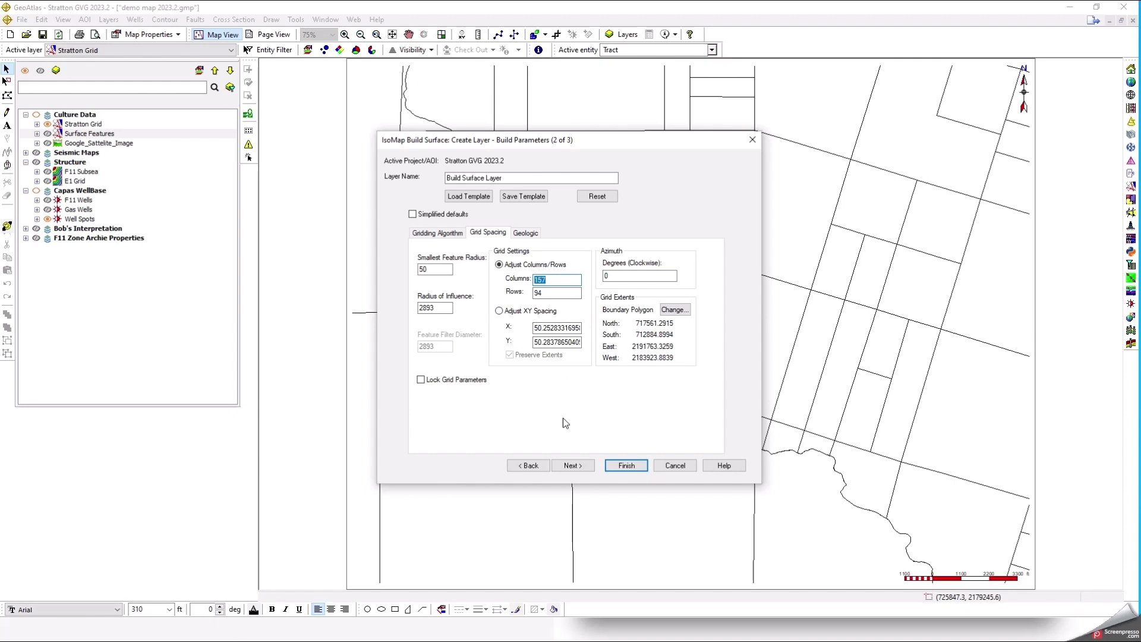
click(573, 465)
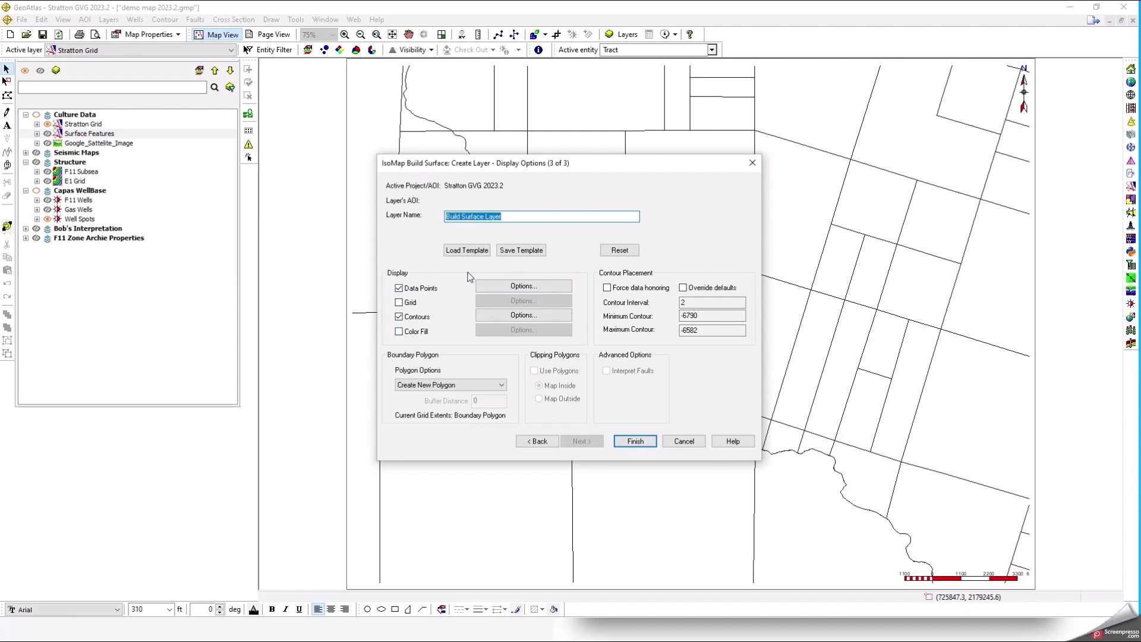
Review the surface layer's data point symbol options and its bold and regular contour display options.
click(520, 289)
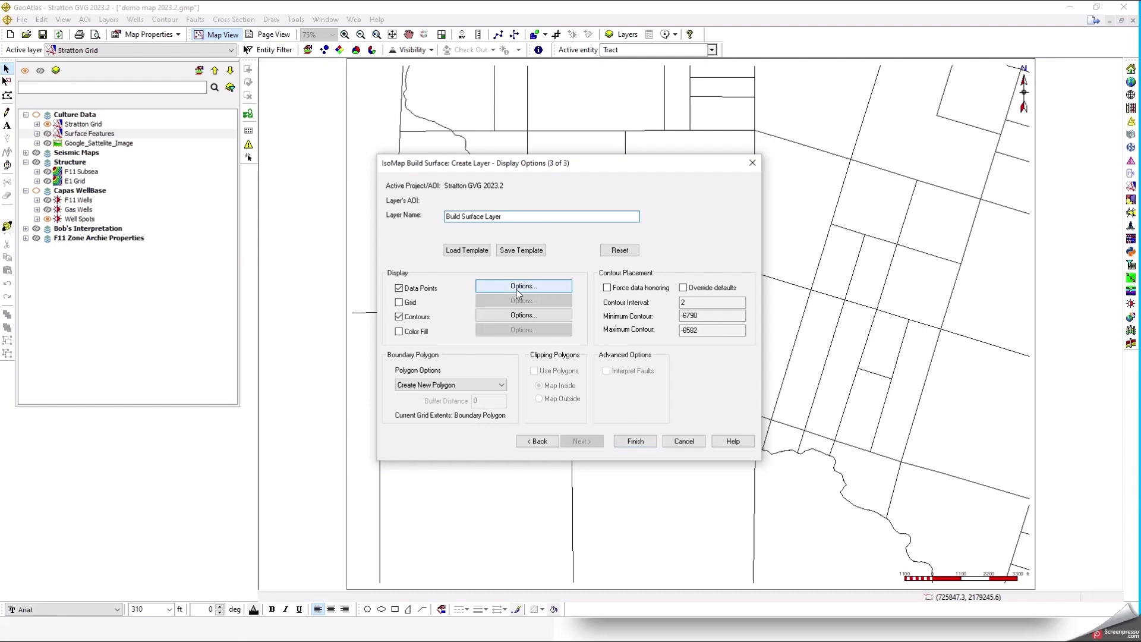
drag(548, 160, 671, 160)
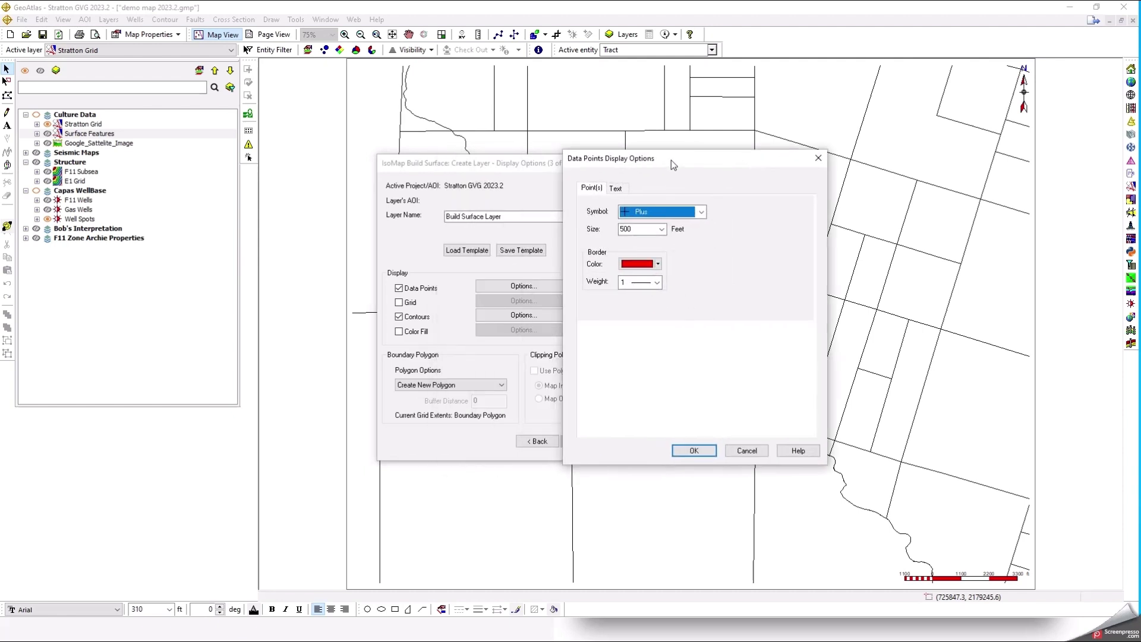
click(690, 452)
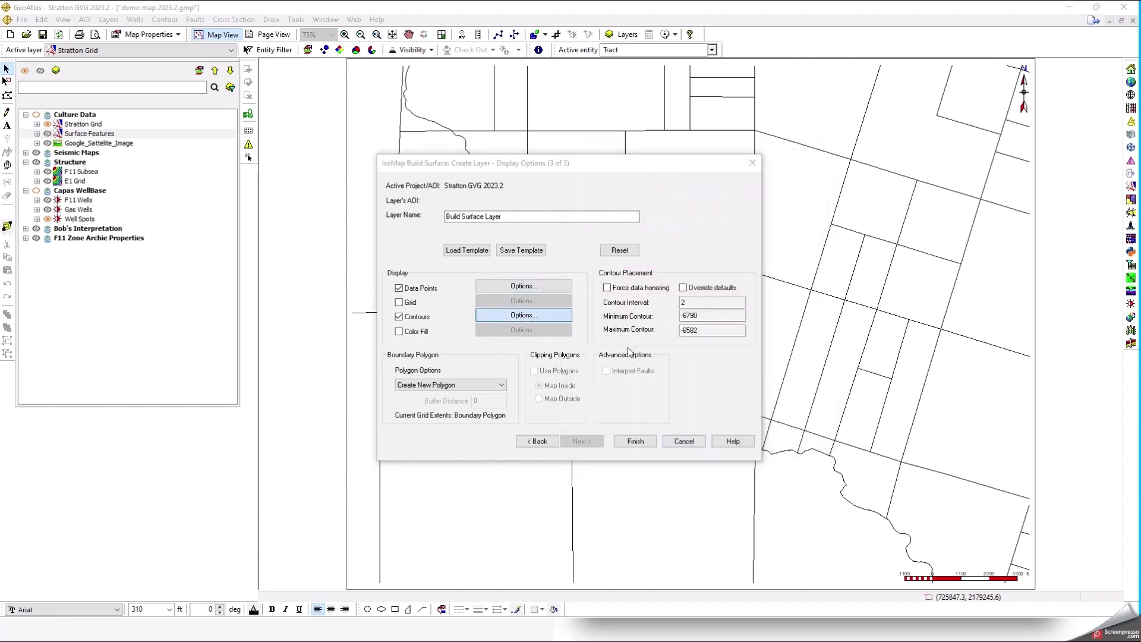
click(527, 319)
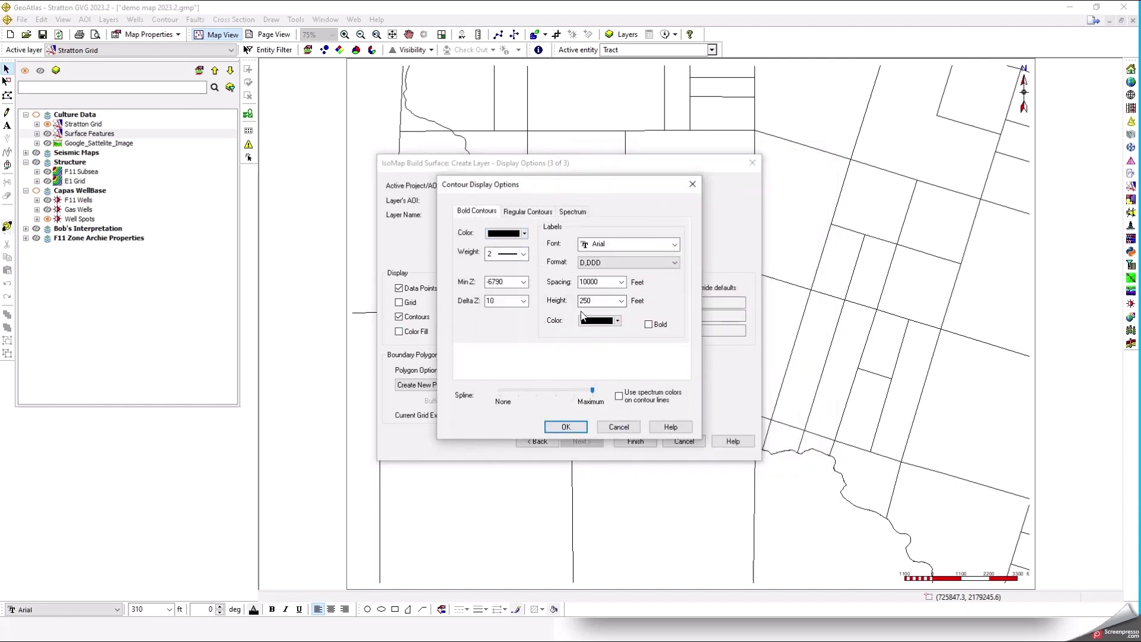
click(527, 212)
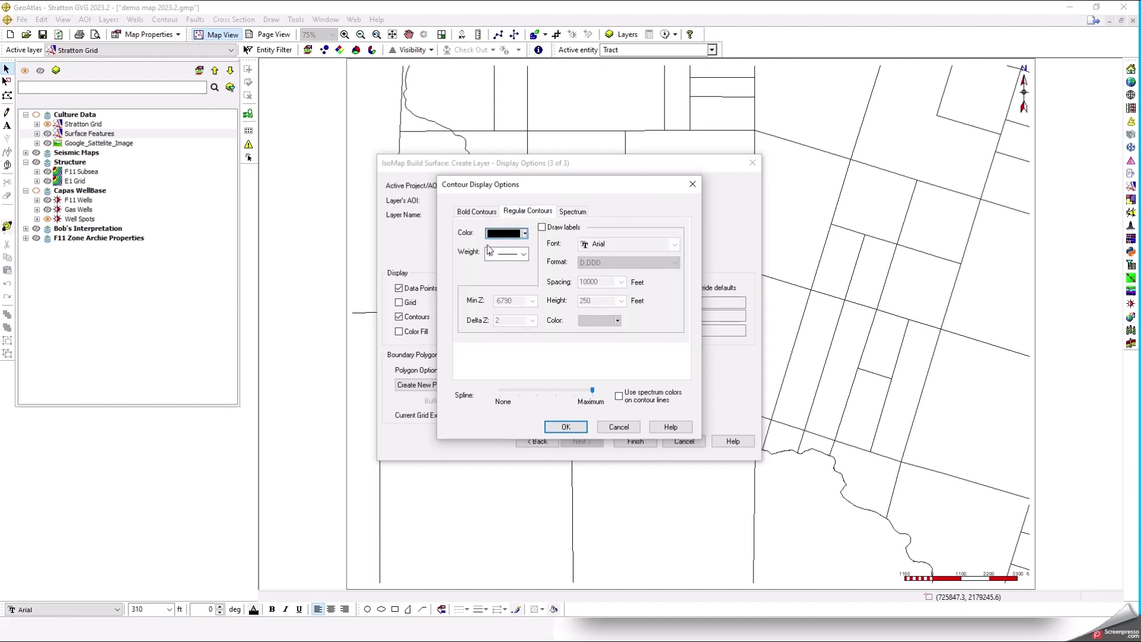
click(618, 428)
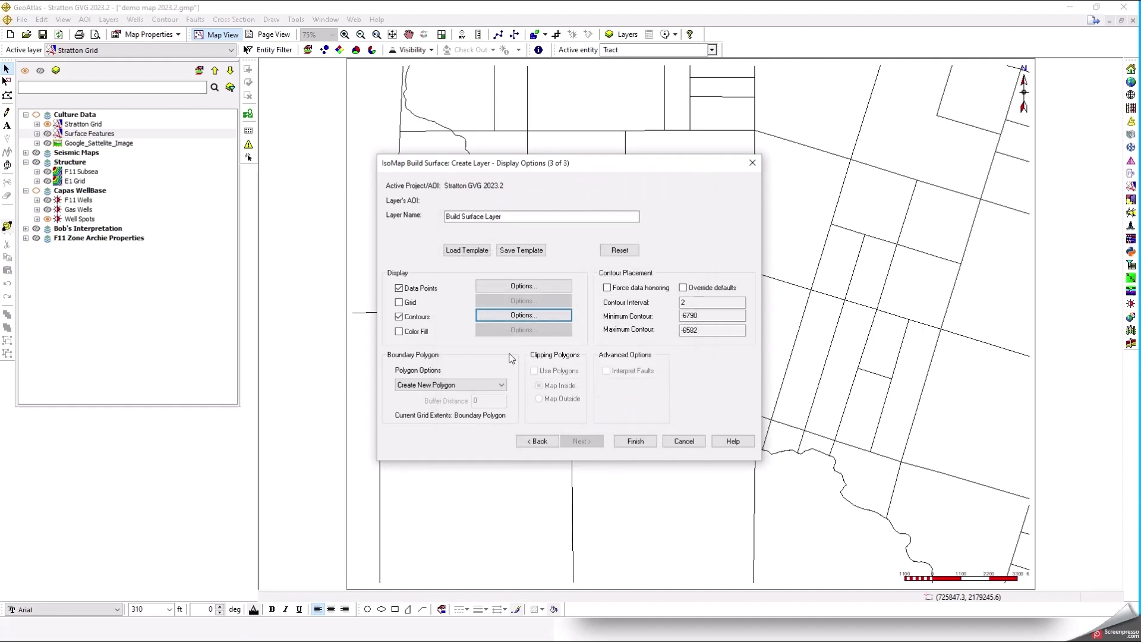
Set the boundary polygon option to Create New Polygon (with Buffer) with a buffer distance of 1000.
click(470, 387)
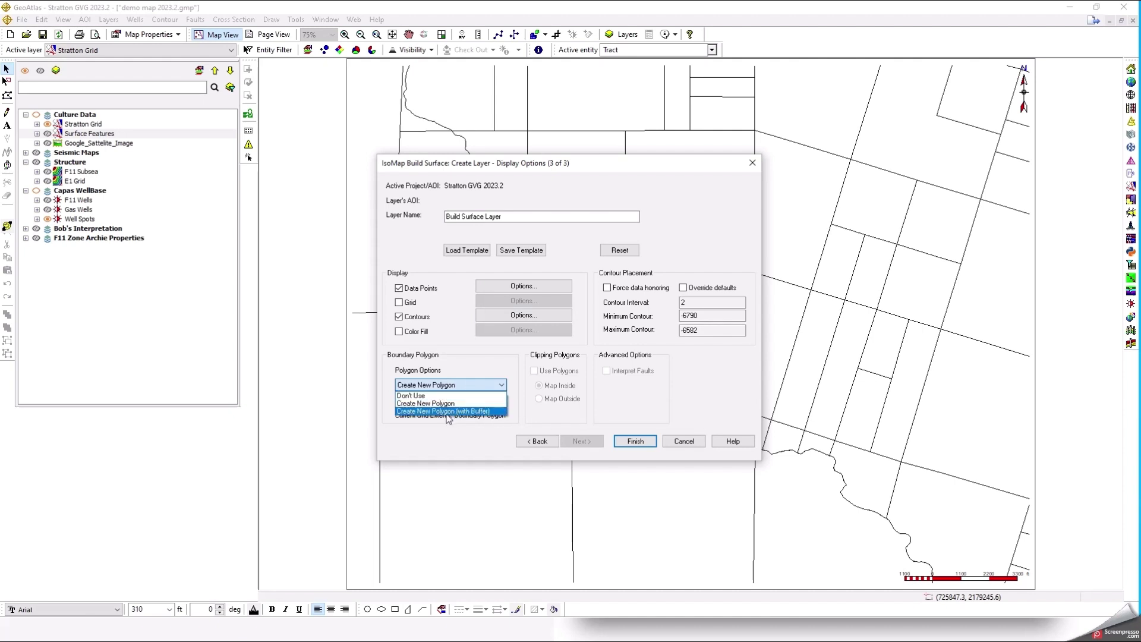
click(447, 412)
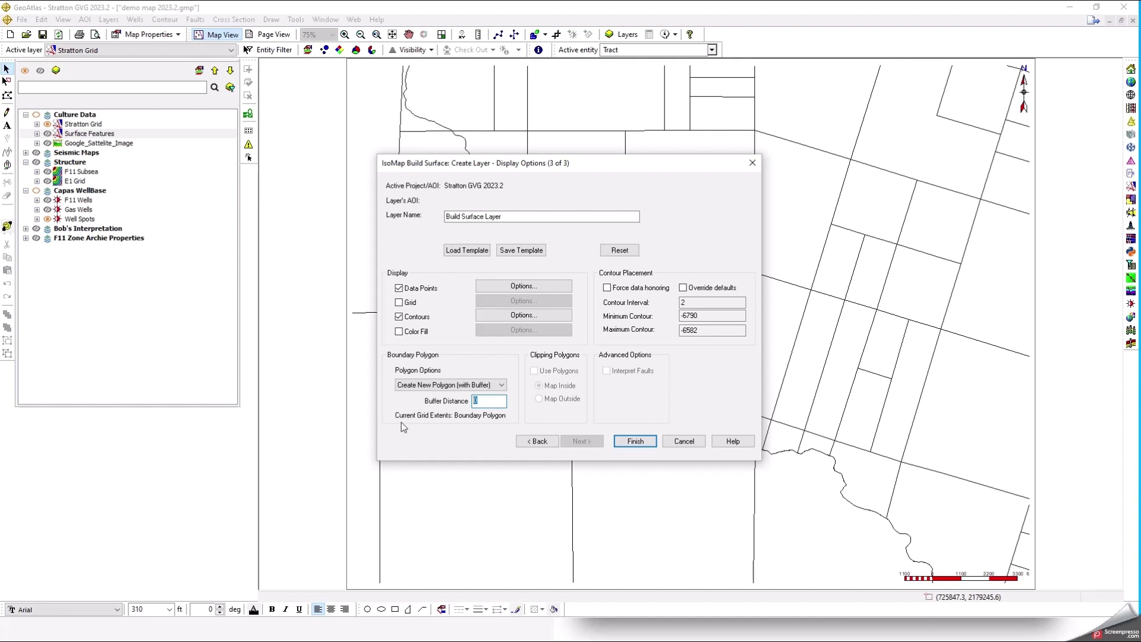
text(1000)
Choose purple_contours.imdo in the Stratton GVG 2023.2 project folder as the display options template to load.
click(471, 256)
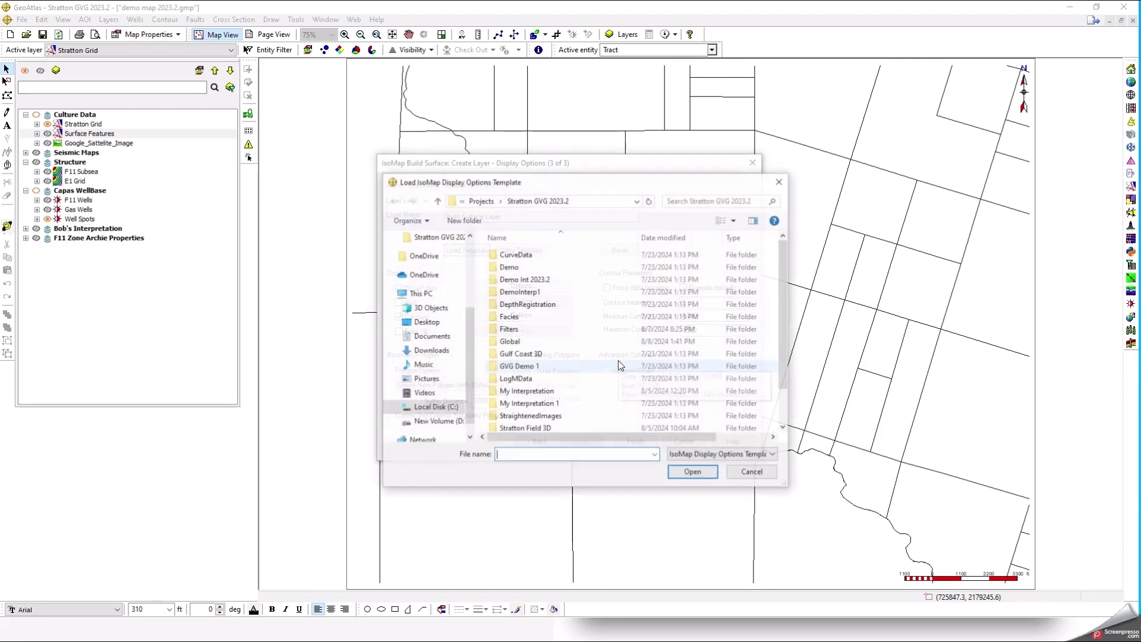
drag(574, 203, 887, 89)
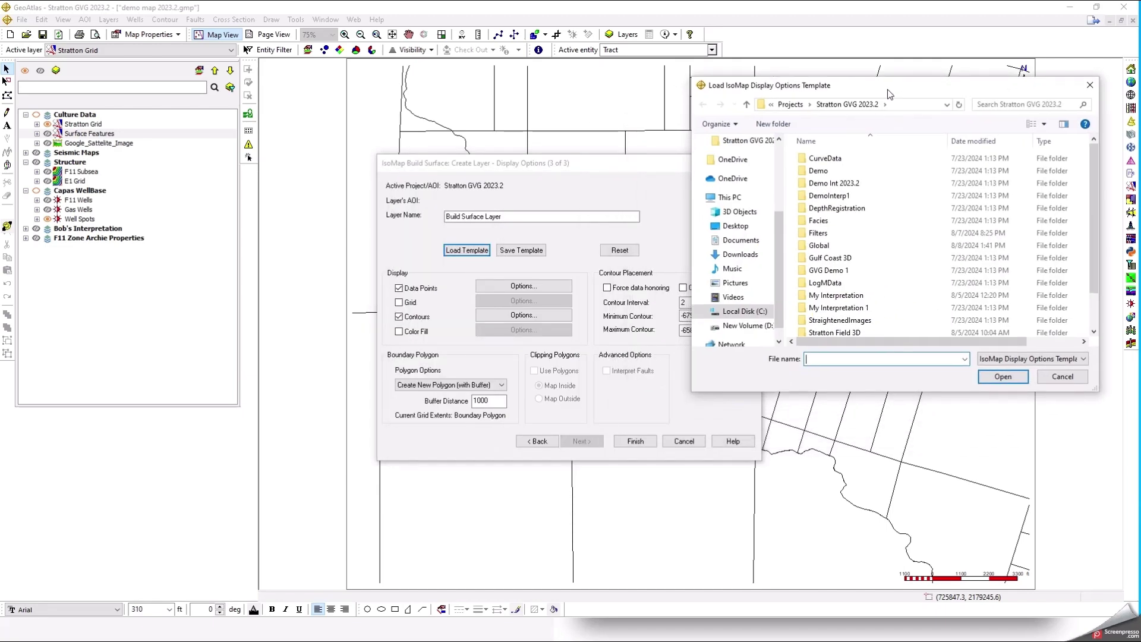
drag(1098, 247, 1098, 277)
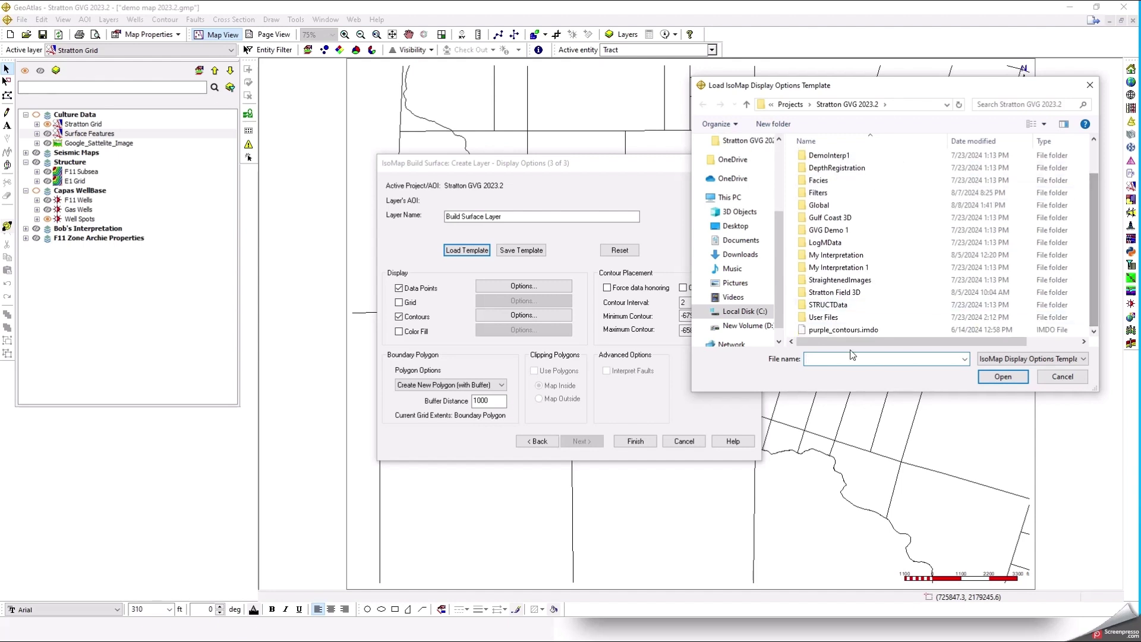
click(843, 332)
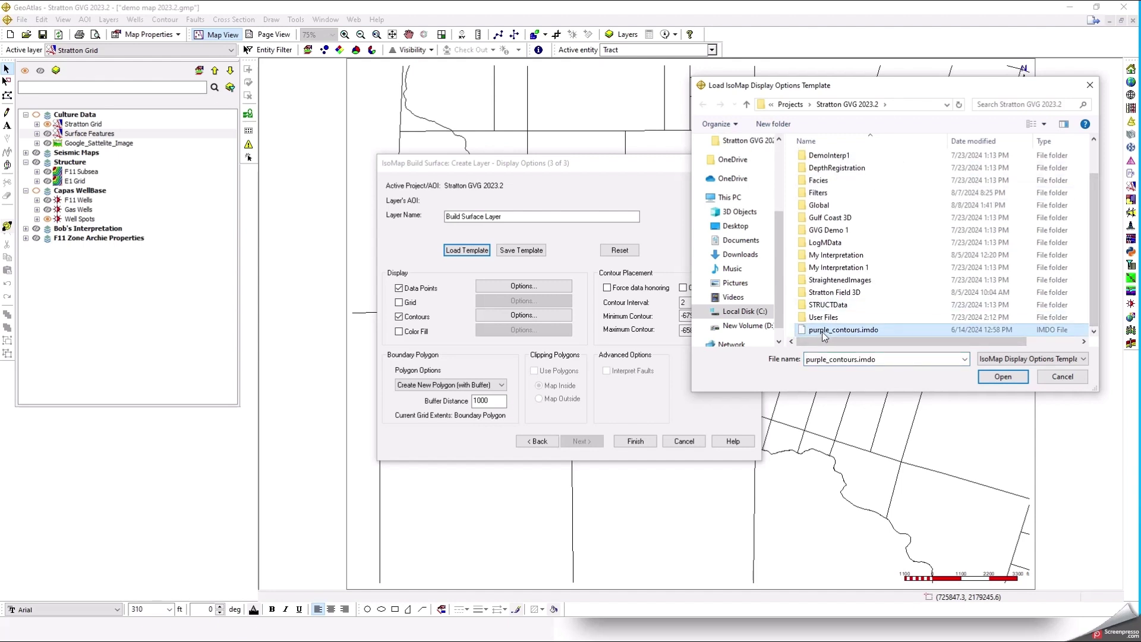
click(1003, 376)
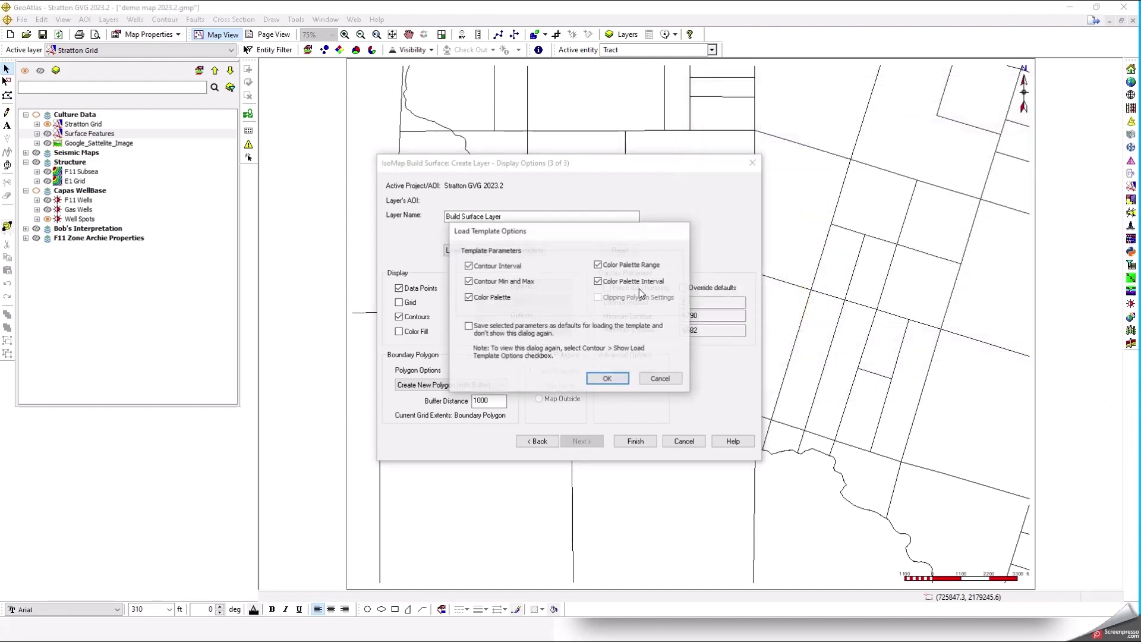
Adjust the template's Contour Interval and Contour Min and Max load options, and apply the template to the layer.
drag(553, 235, 857, 211)
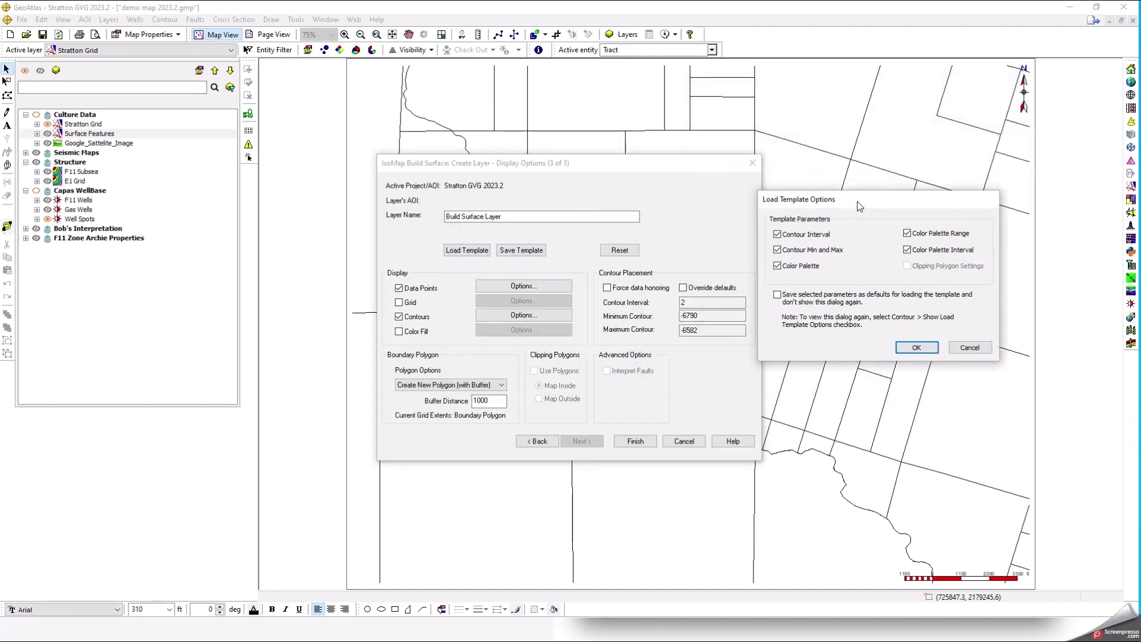
click(778, 236)
click(779, 251)
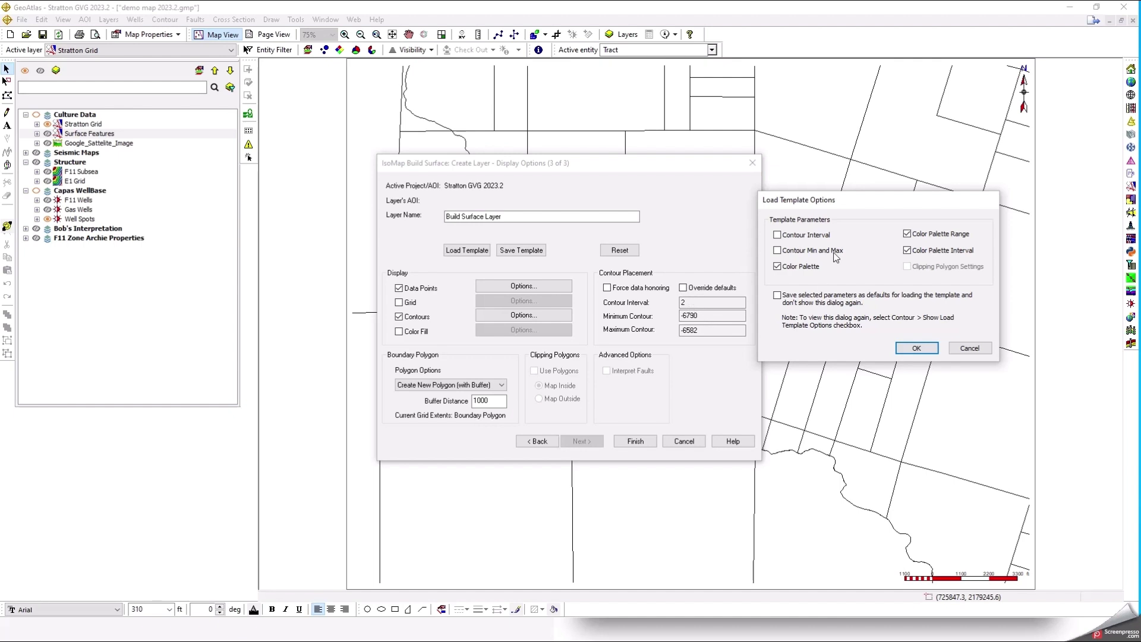
click(776, 252)
click(916, 349)
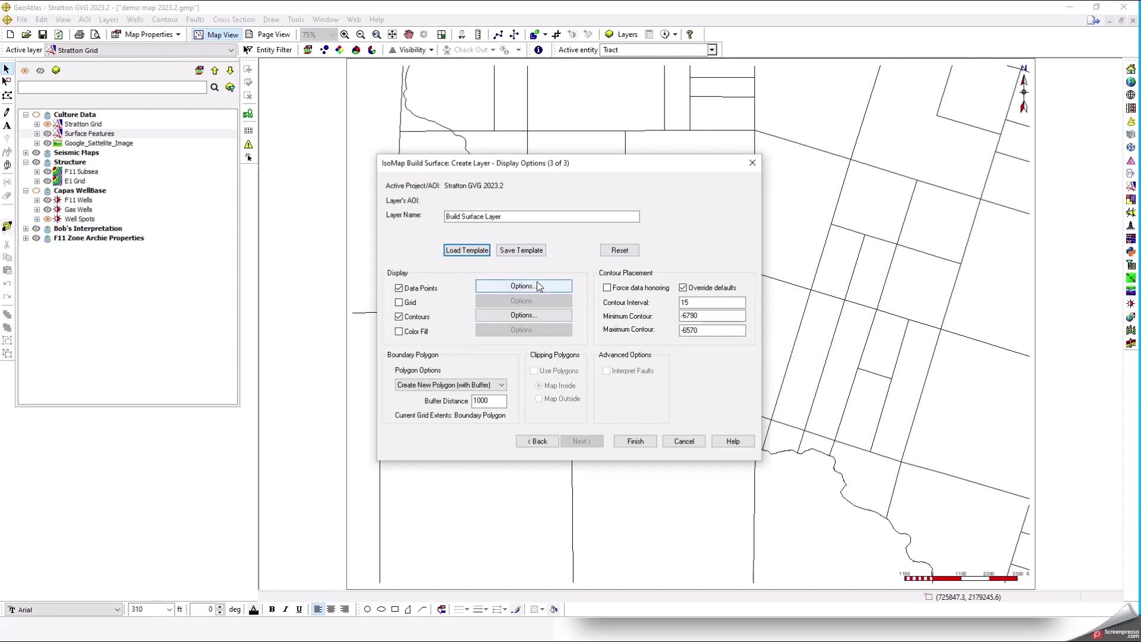
Check the contour interval, data point symbol and regular contour settings loaded from the template.
drag(698, 304, 626, 305)
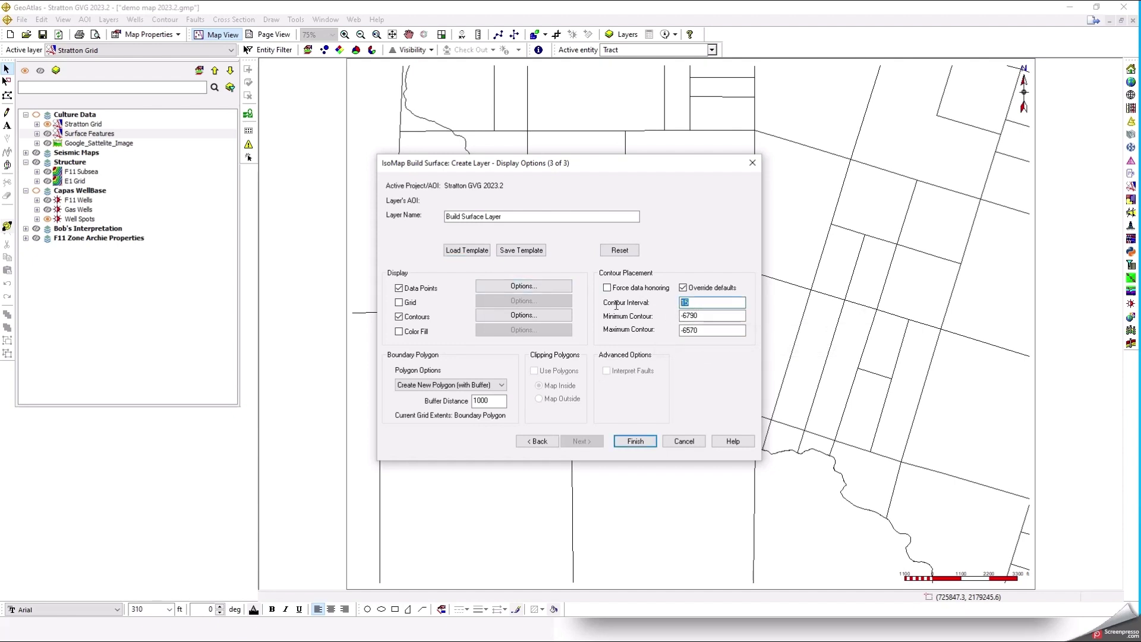
key(Tab)
click(522, 289)
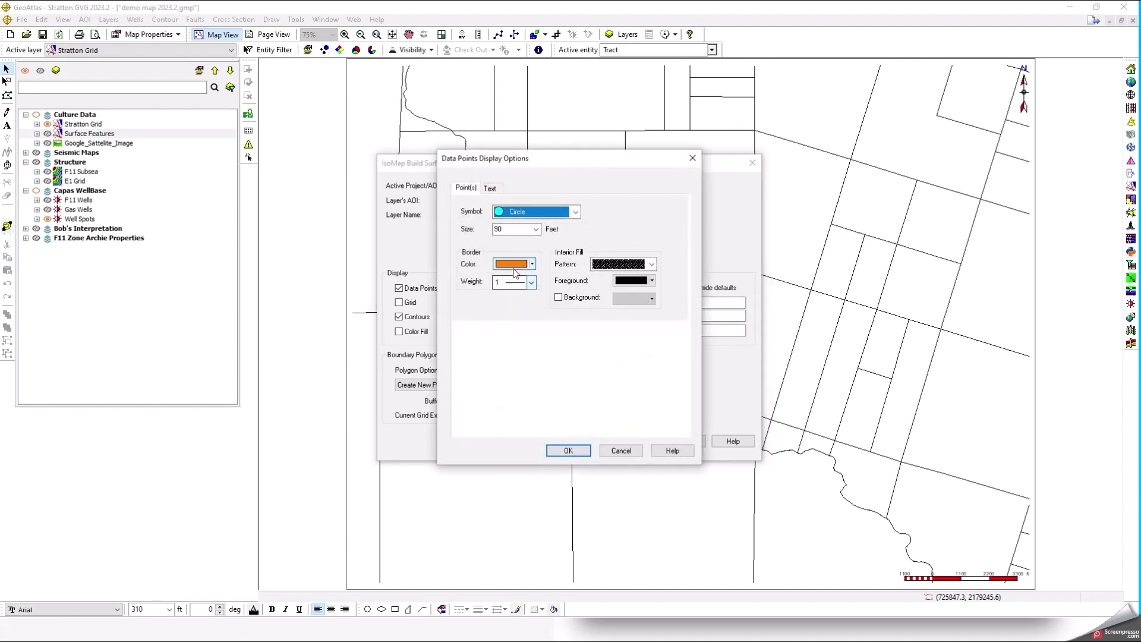
click(568, 451)
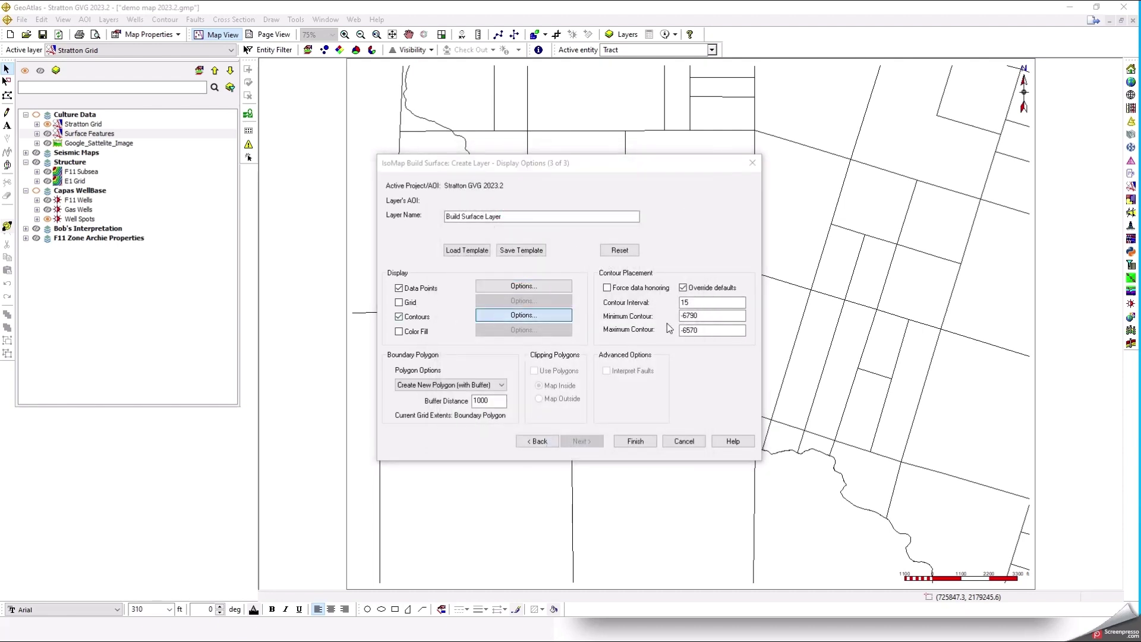
click(524, 315)
click(525, 212)
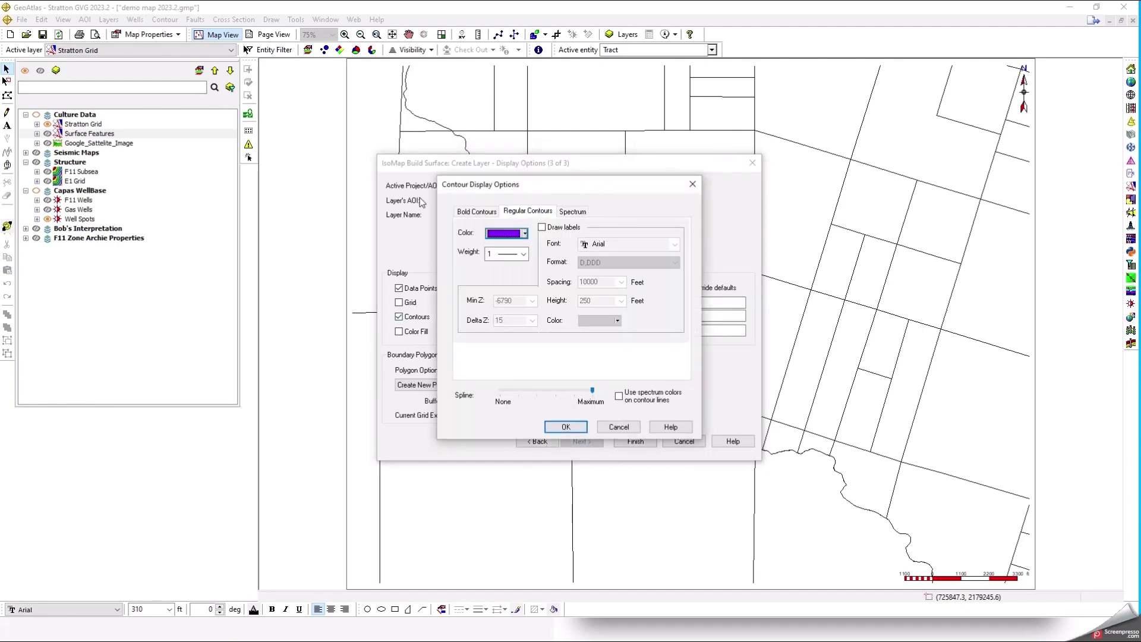
click(555, 425)
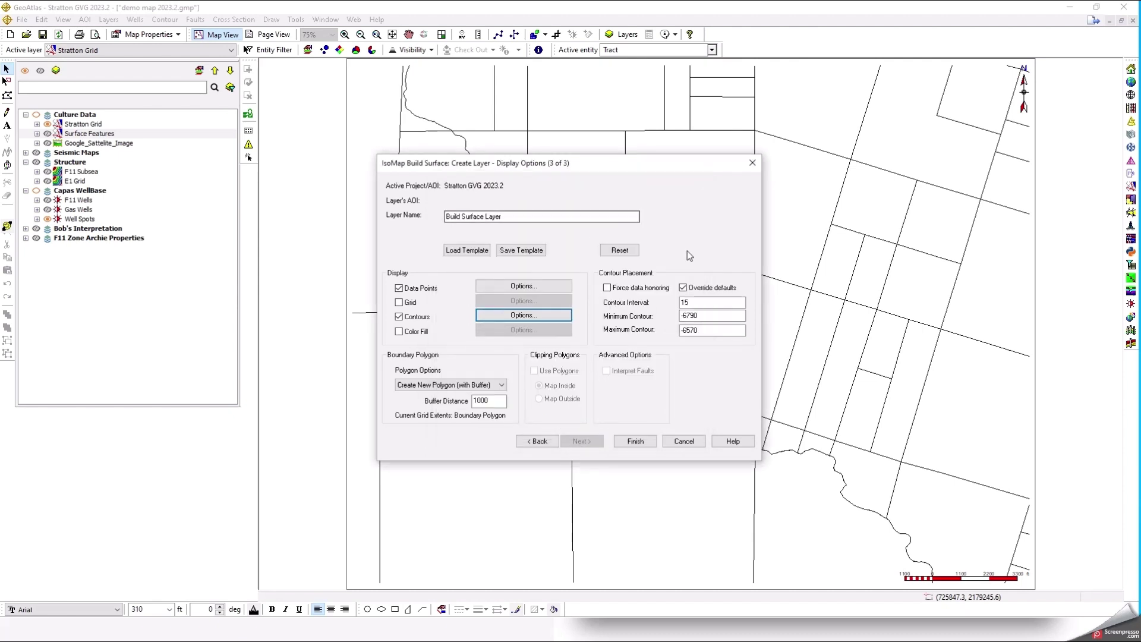
Name the new surface layer Estructural F39 and build it.
click(634, 441)
text(Estructural F39)
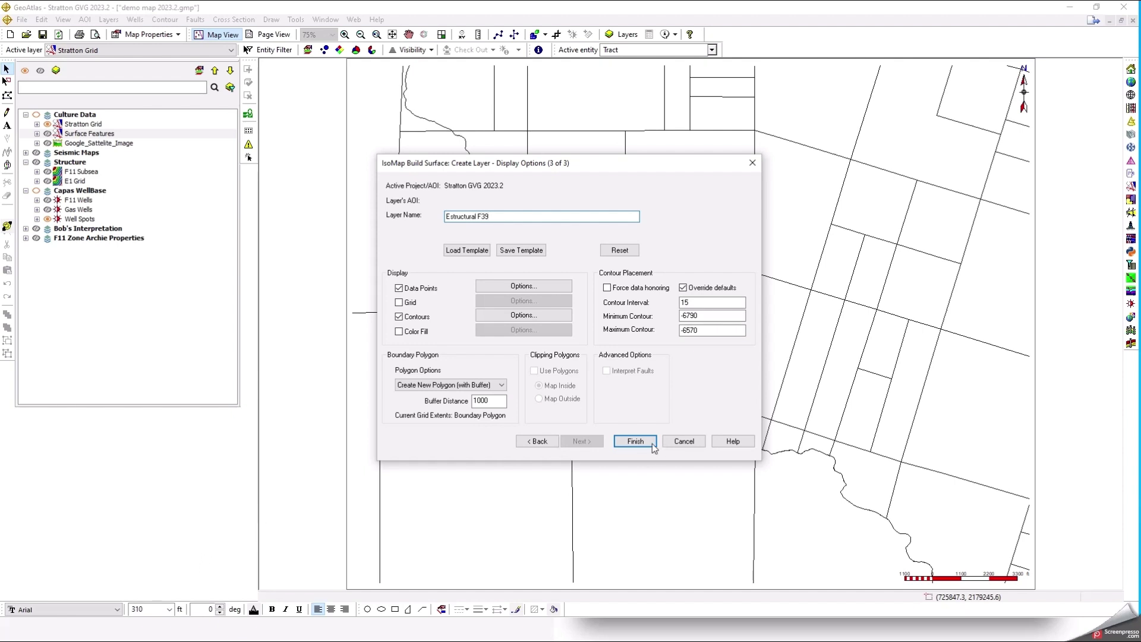
click(652, 443)
click(615, 362)
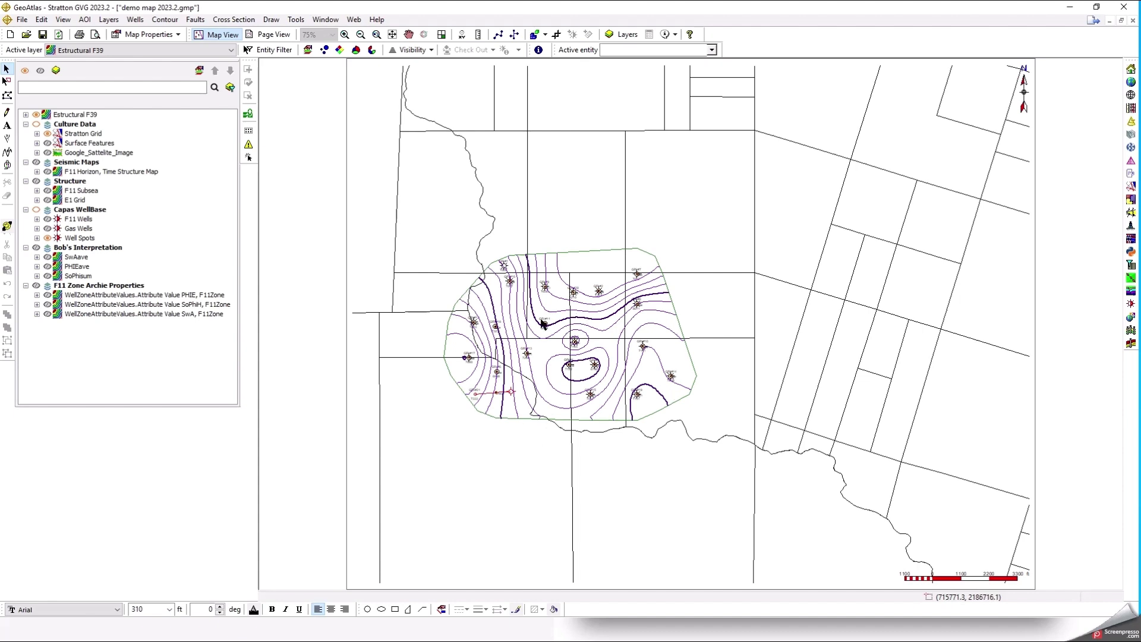
Expand the Estructural F39 layer and briefly display its IsoMap Surface Grid Mesh before hiding it again.
click(26, 115)
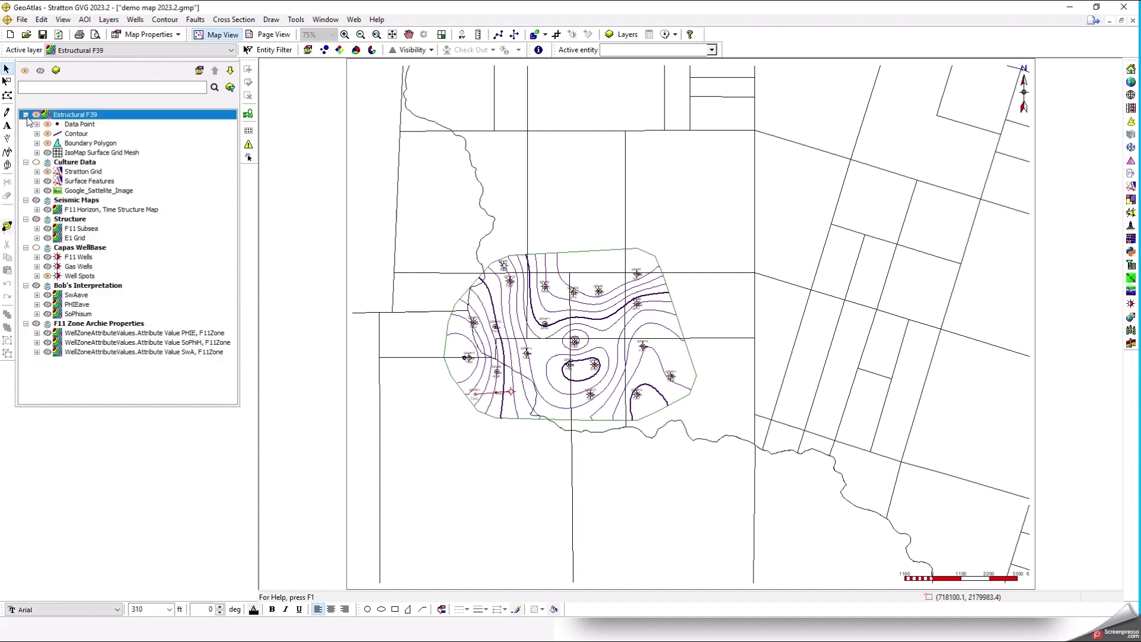
click(47, 153)
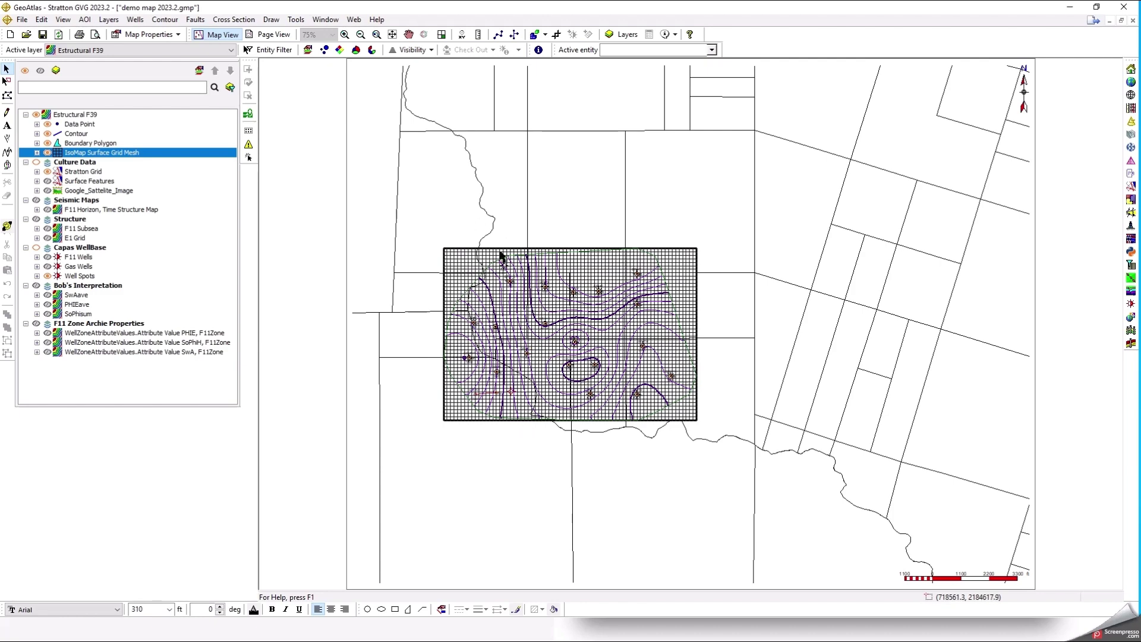
click(47, 153)
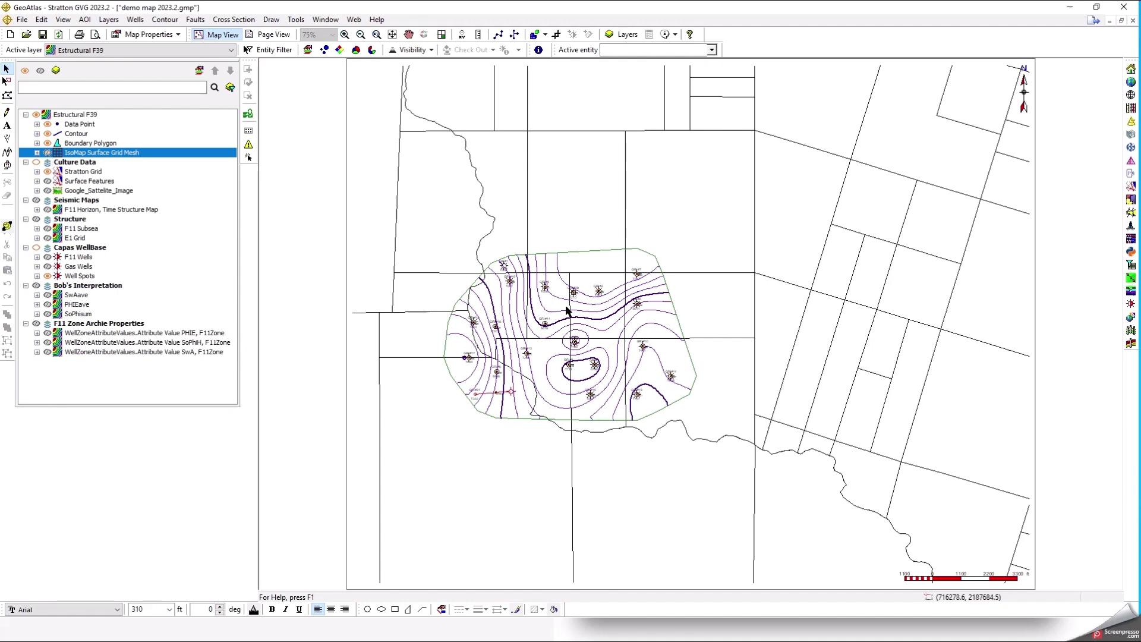
Make Stratton Grid the active layer and select the tracts covering the middle of the F39 contours.
click(173, 50)
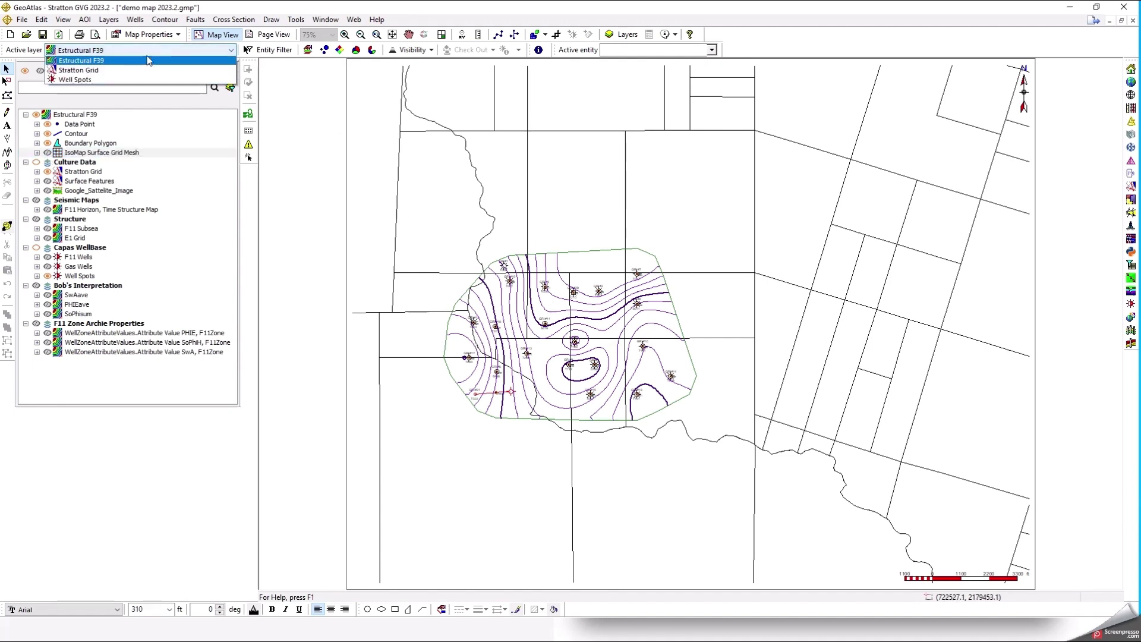
click(95, 74)
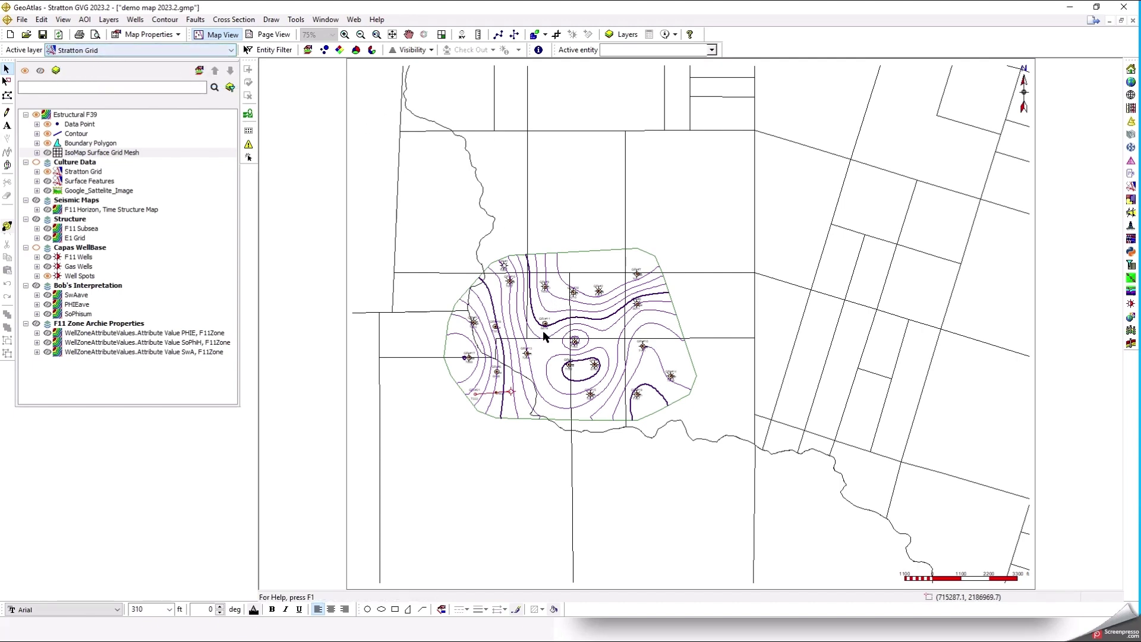
click(593, 378)
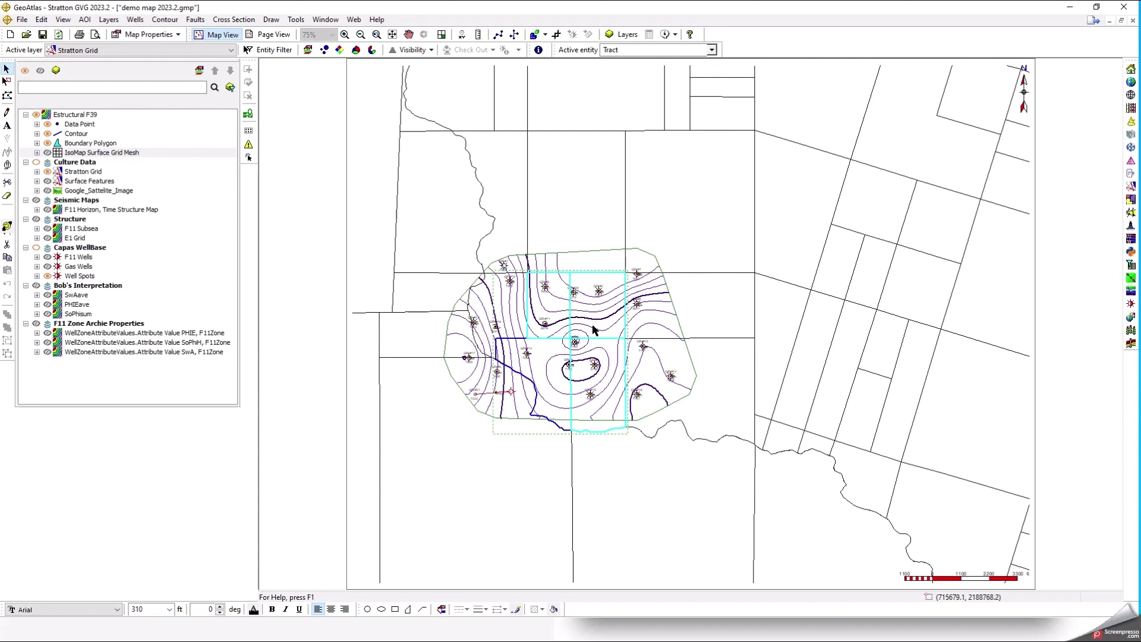
Update the Estructural F39 layer with its boundary polygon set to Use Selected Region and the Recontour rebuild option.
right_click(82, 117)
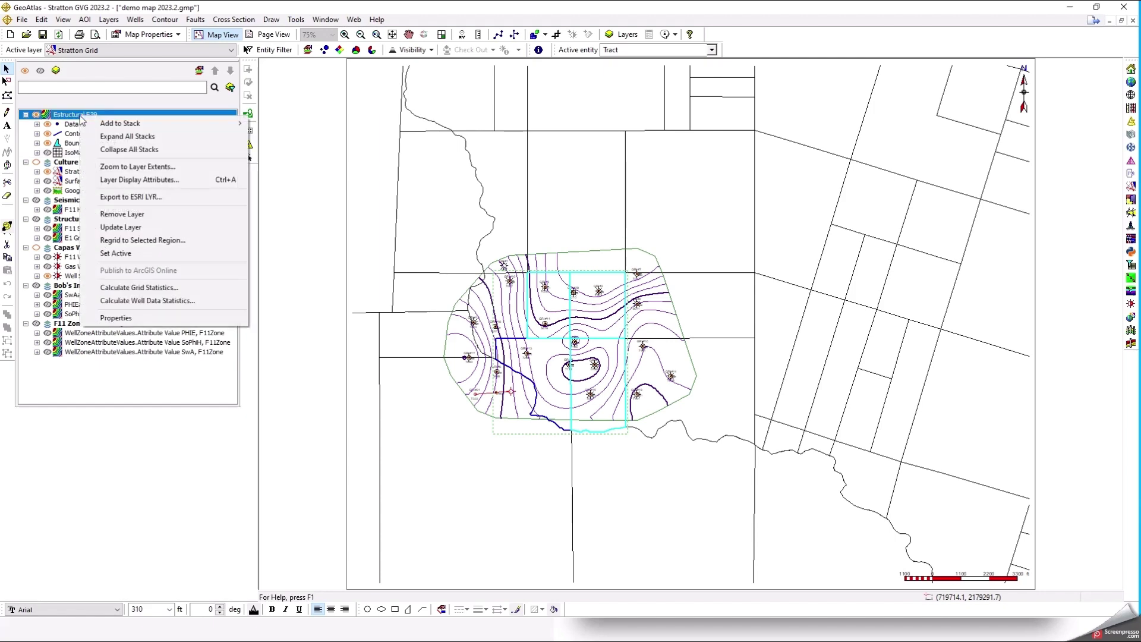
click(128, 227)
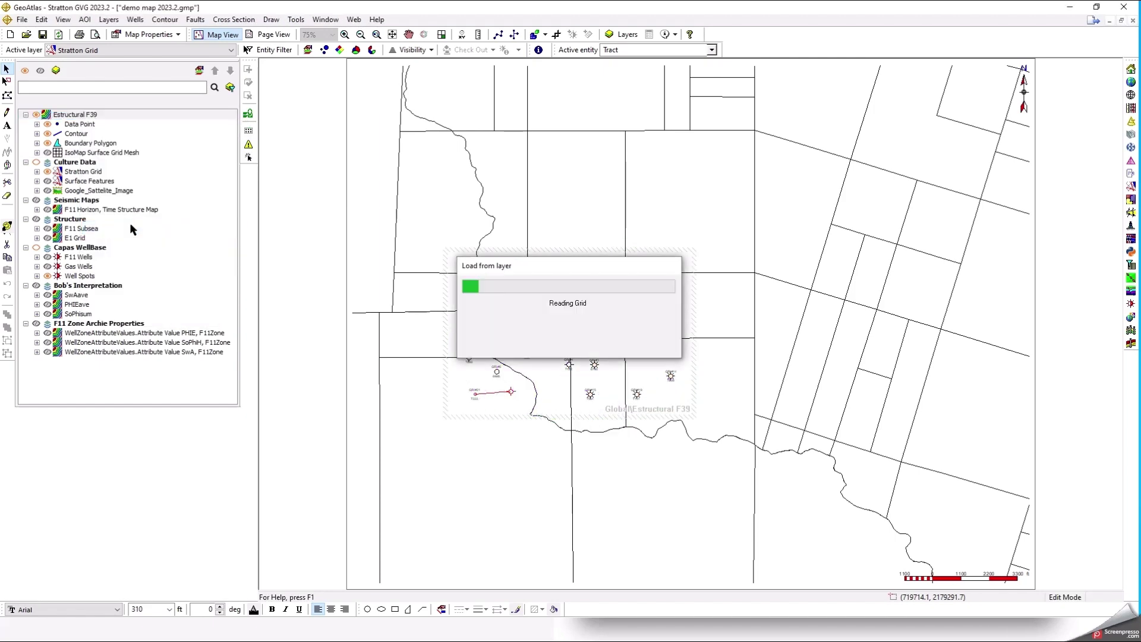
drag(526, 165, 916, 153)
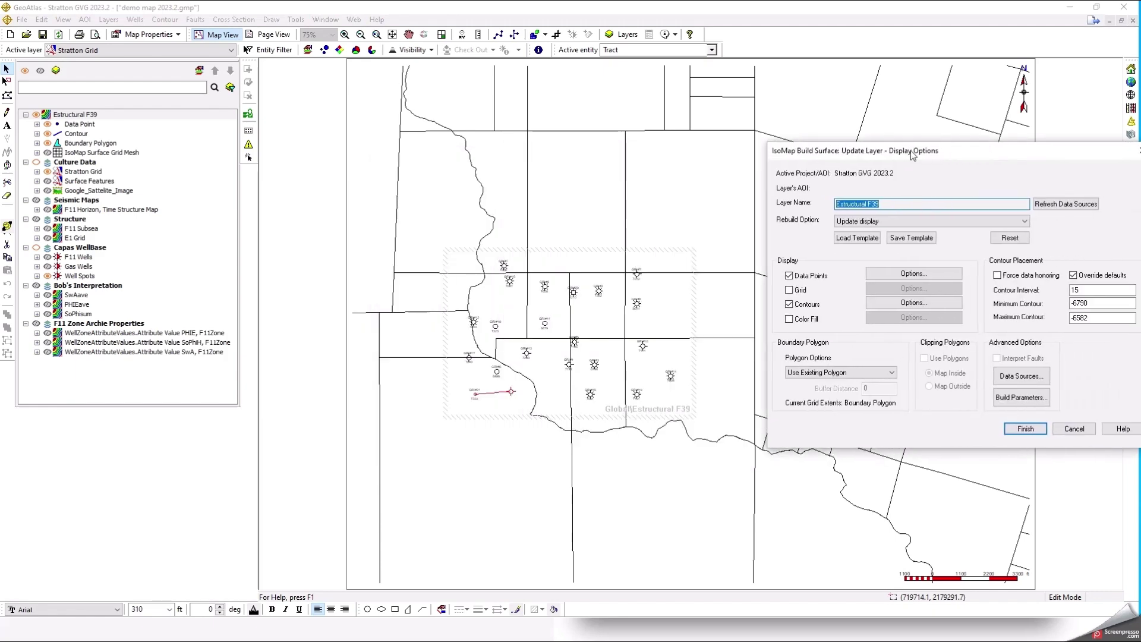
click(824, 374)
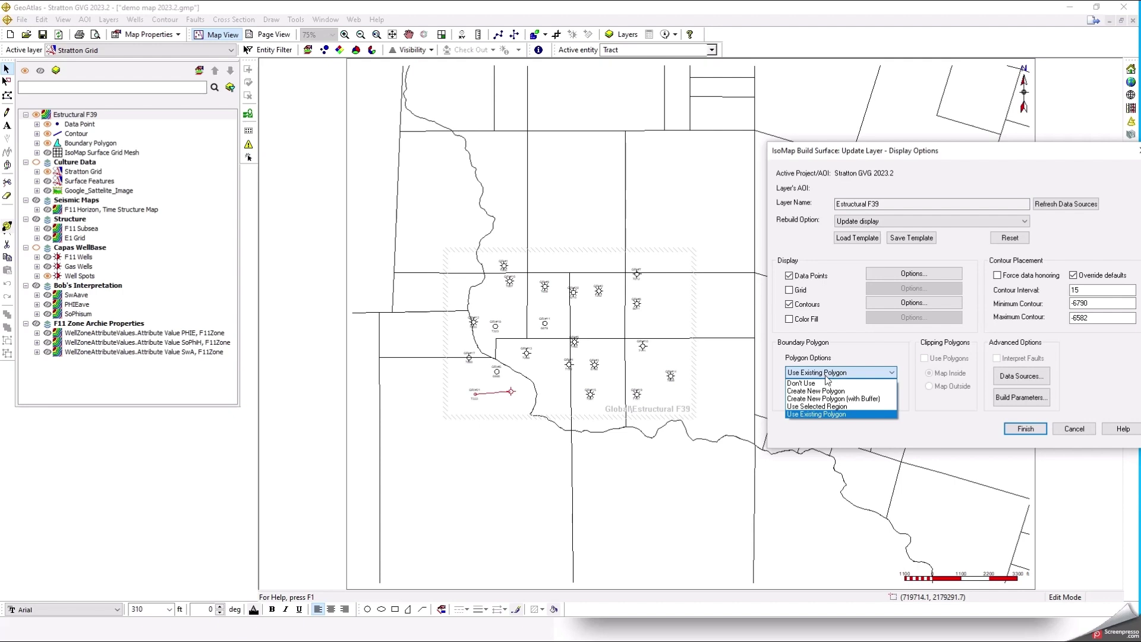
click(824, 406)
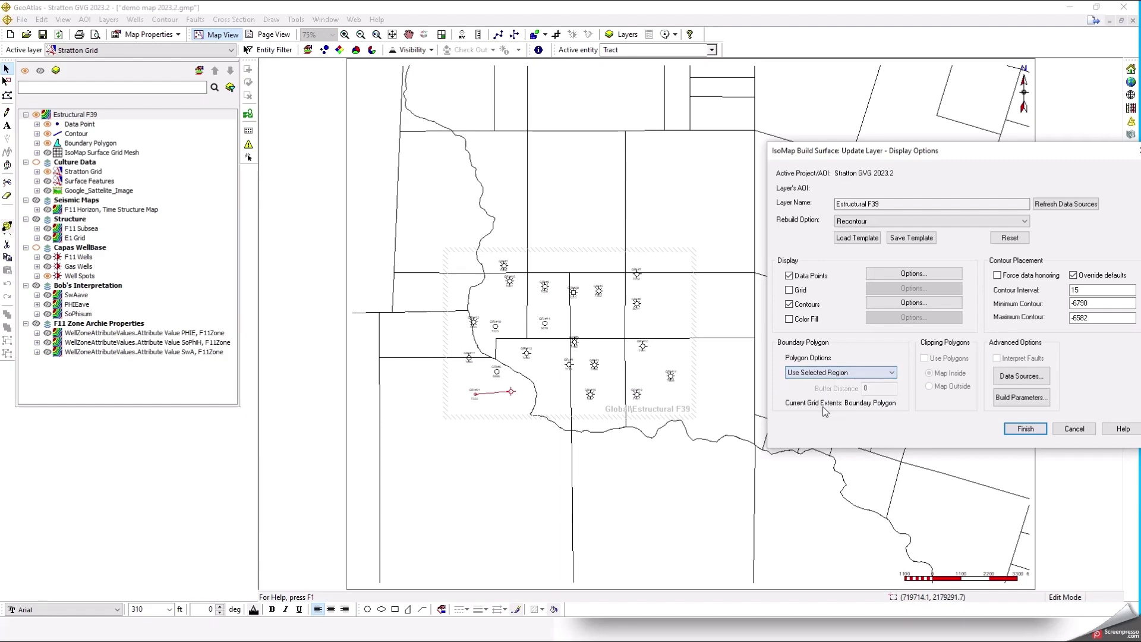
click(1018, 426)
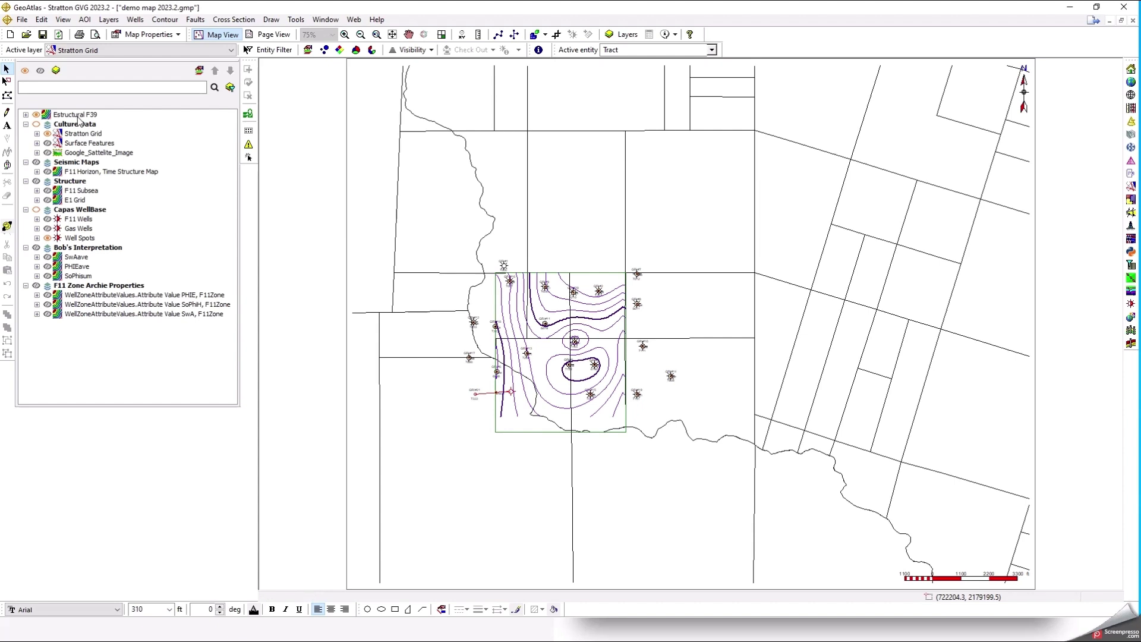
Select the Stratton Grid tract covering the southwest part of the F39 contours and regrid the Estructural F39 layer to that selected region.
click(548, 397)
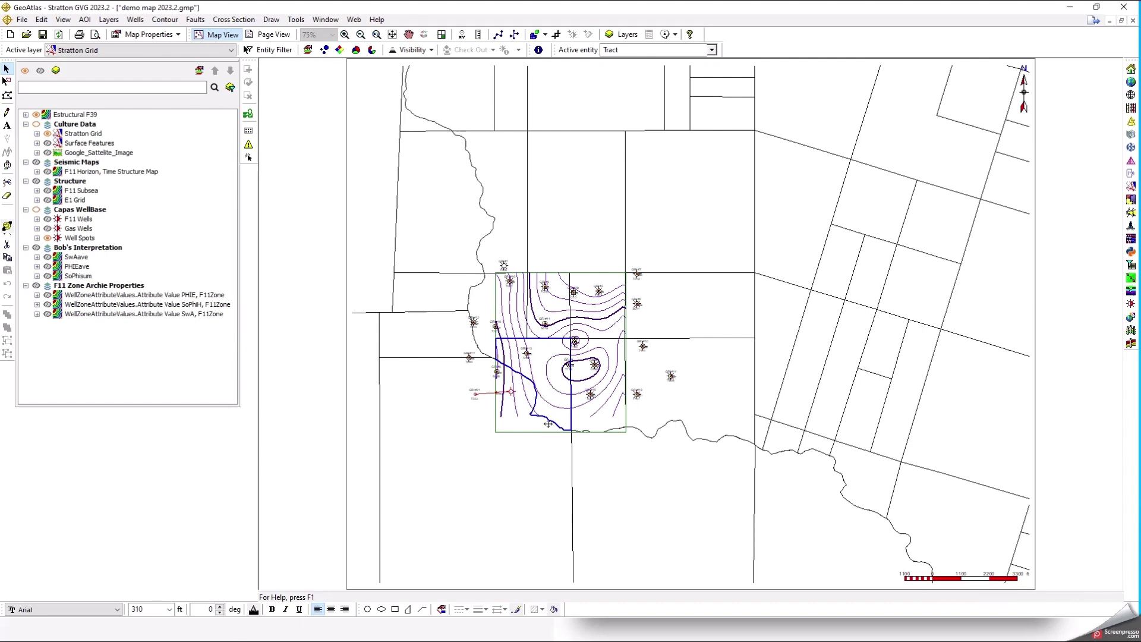
right_click(73, 115)
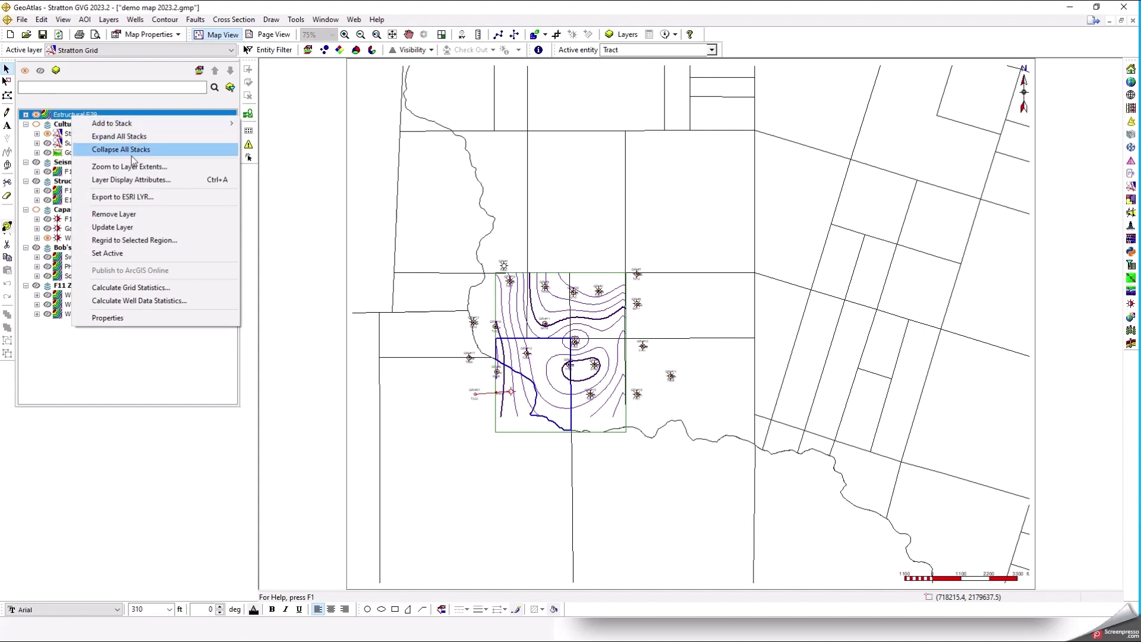
click(141, 242)
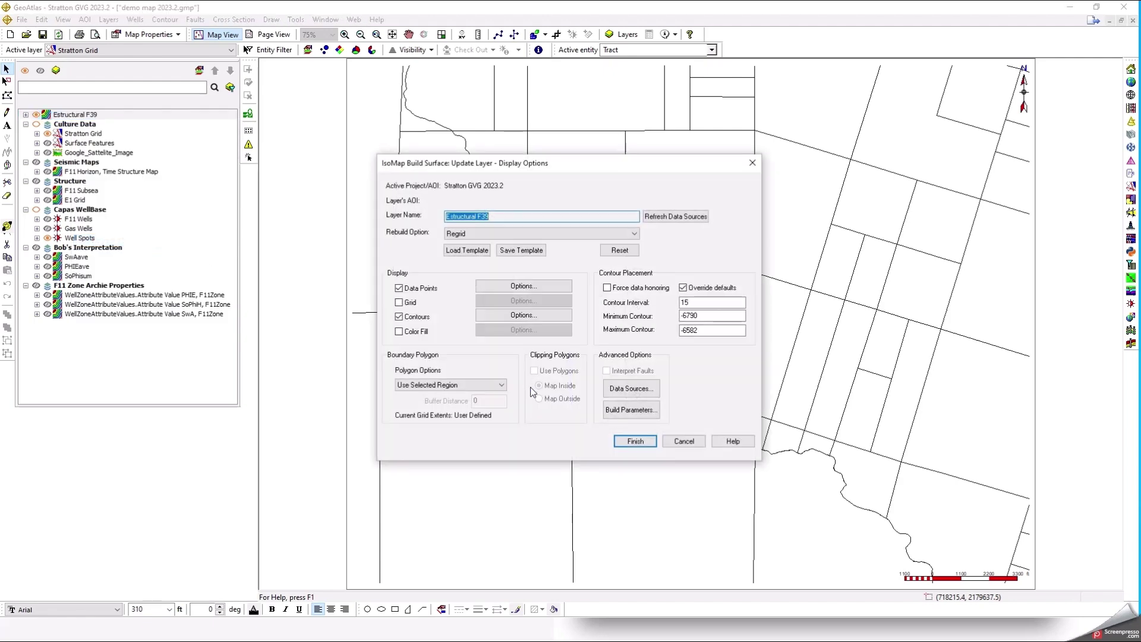
click(632, 443)
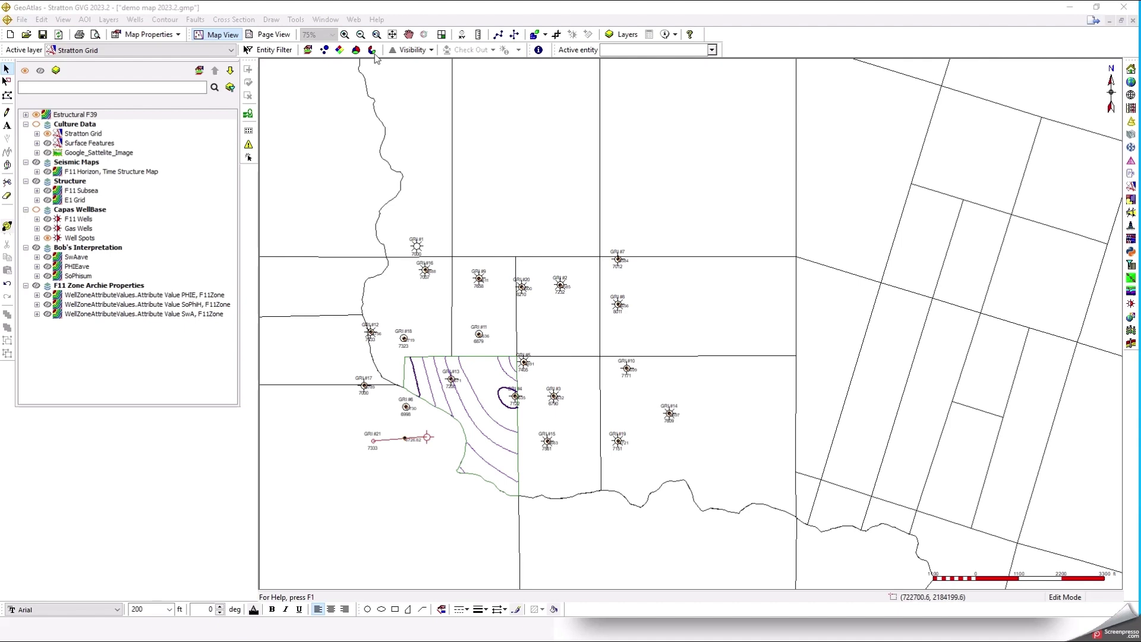
Open the virtual conditional pies settings and hide the Estructural F39 layer on the map.
right_click(538, 148)
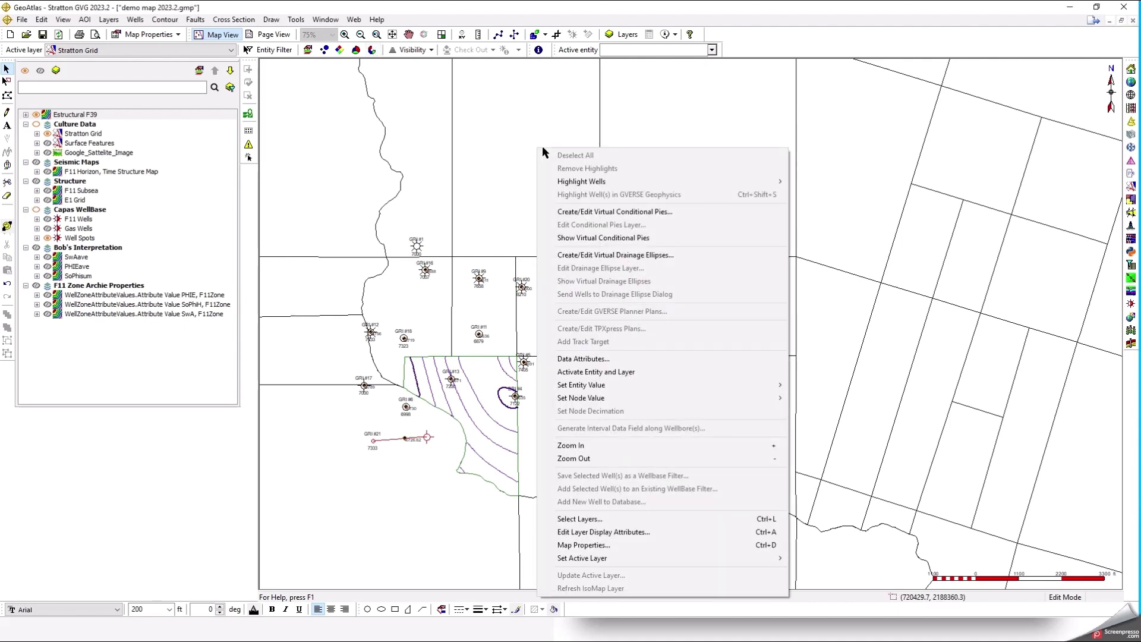
click(581, 214)
click(36, 115)
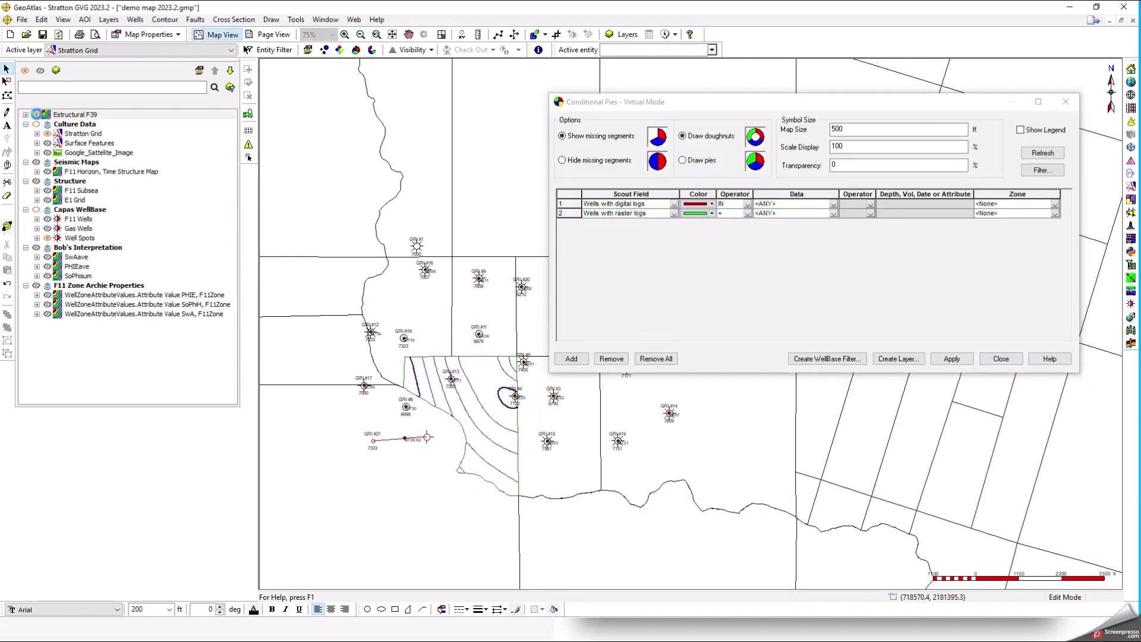
drag(750, 104, 658, 111)
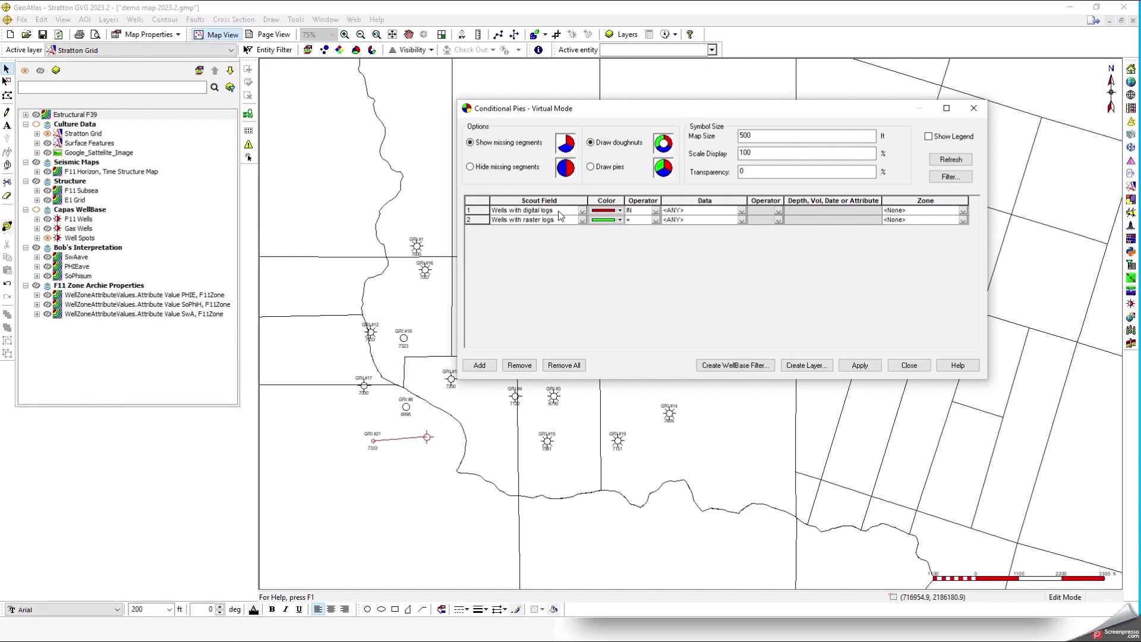
Set the digital logs pie condition to the IN operator with the RHOB and DRHO curves.
click(657, 211)
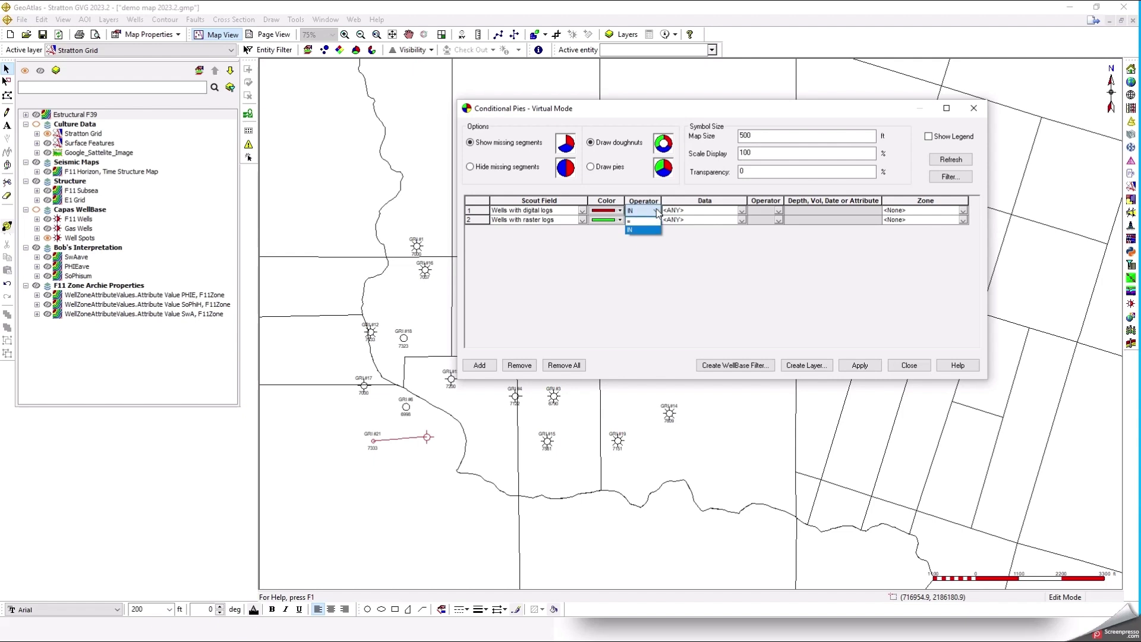
click(631, 230)
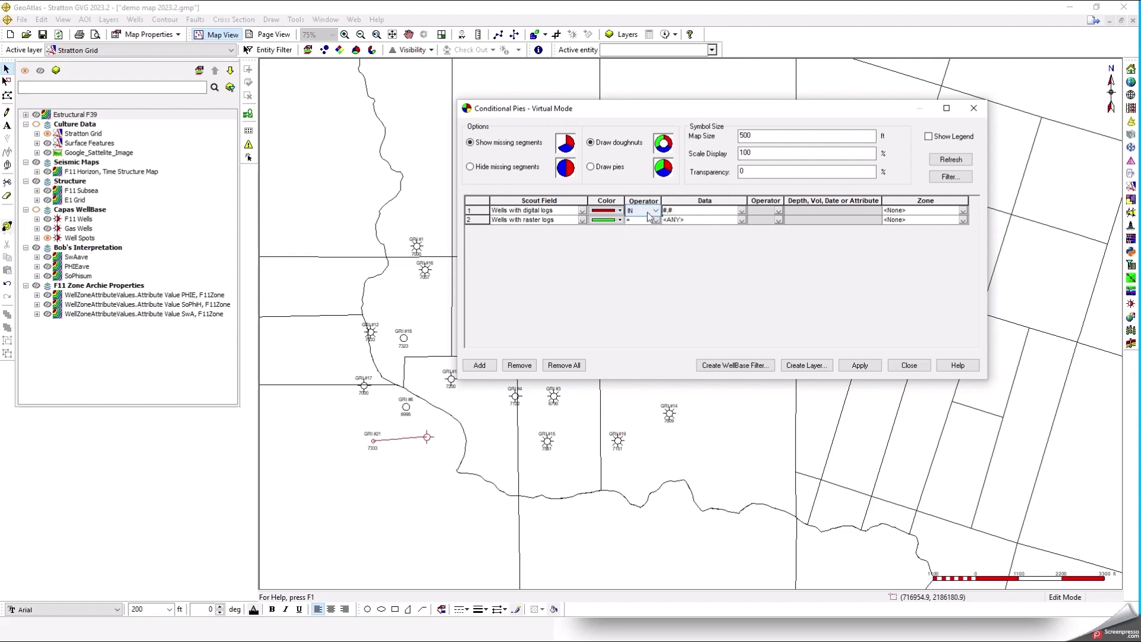
click(742, 211)
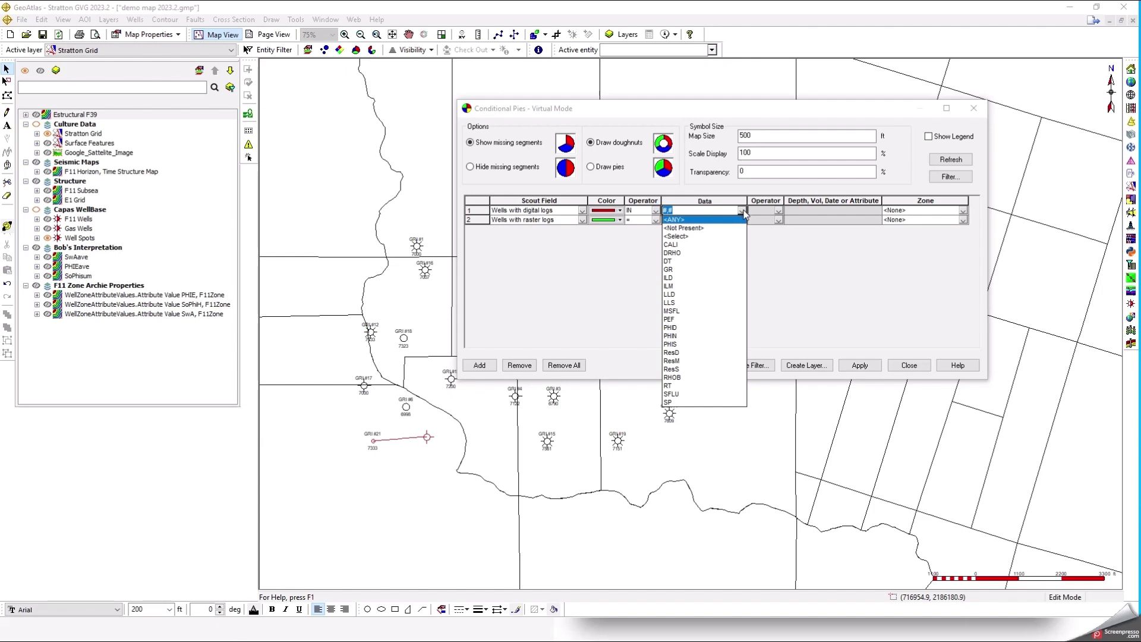
click(682, 237)
drag(635, 98, 732, 97)
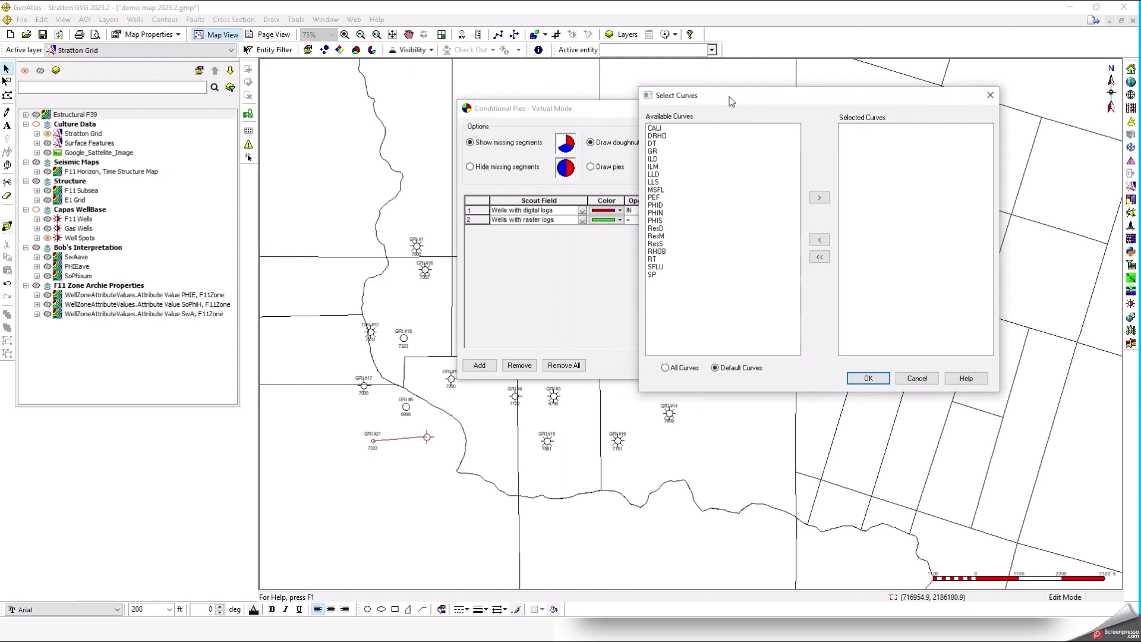
click(660, 136)
ctrl+click(658, 252)
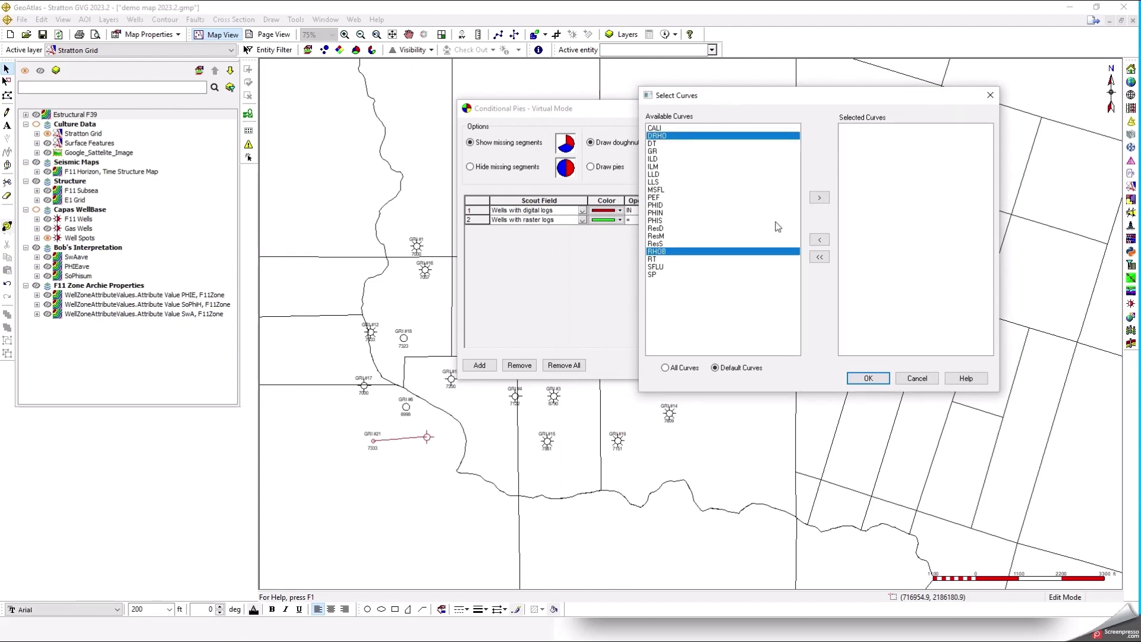
click(819, 198)
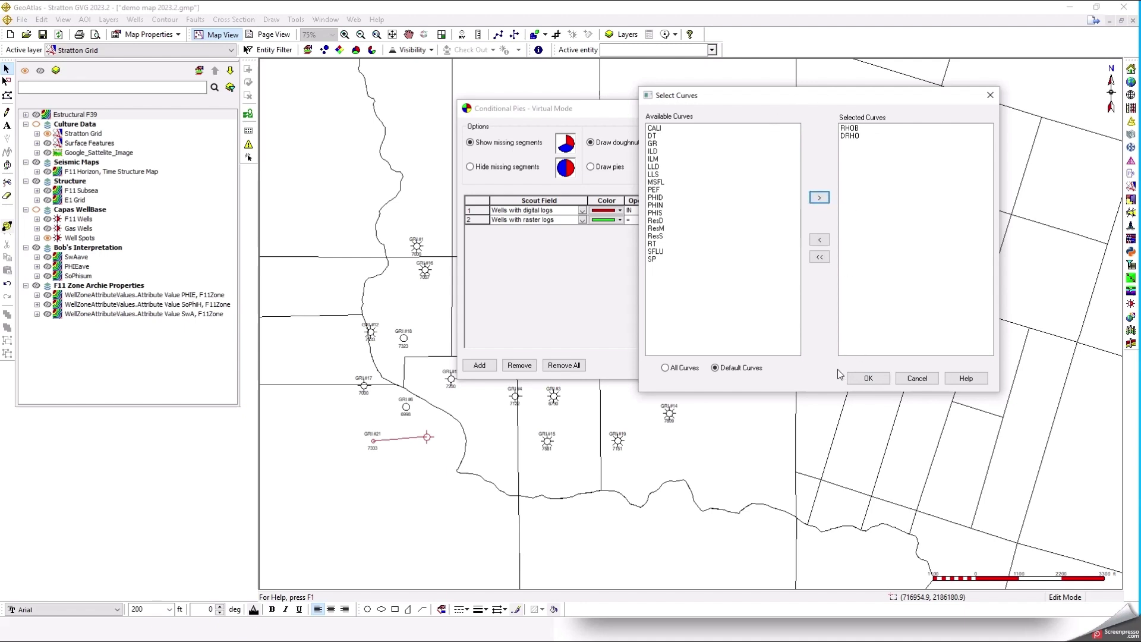
click(866, 381)
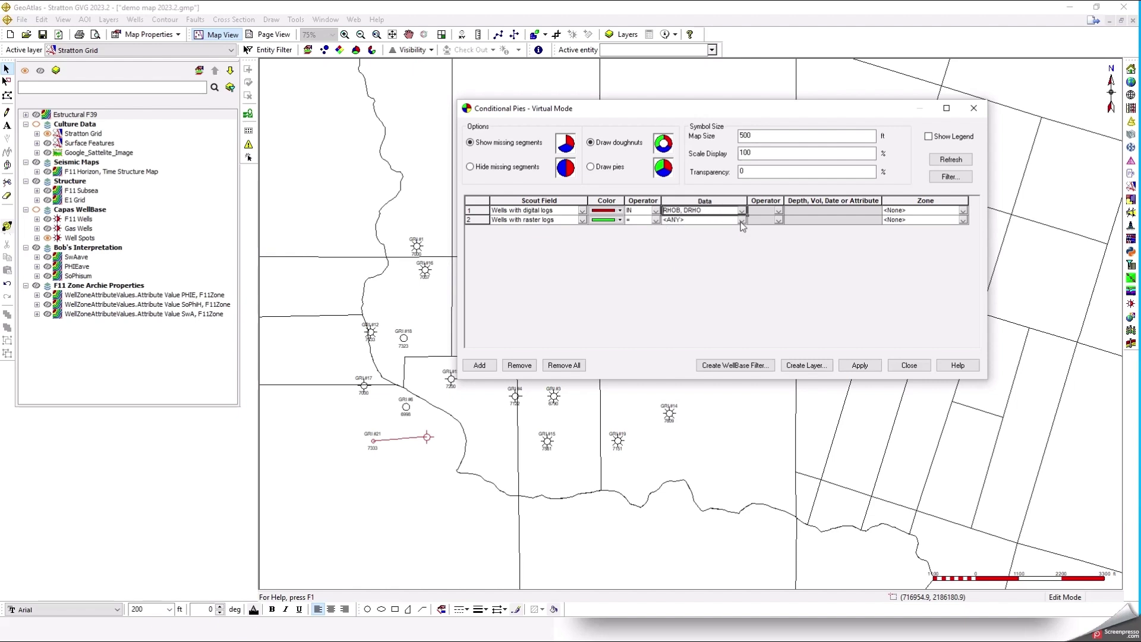
Set the raster logs pie condition to the Laterolog_Large curve chosen from all curves.
click(524, 220)
click(655, 253)
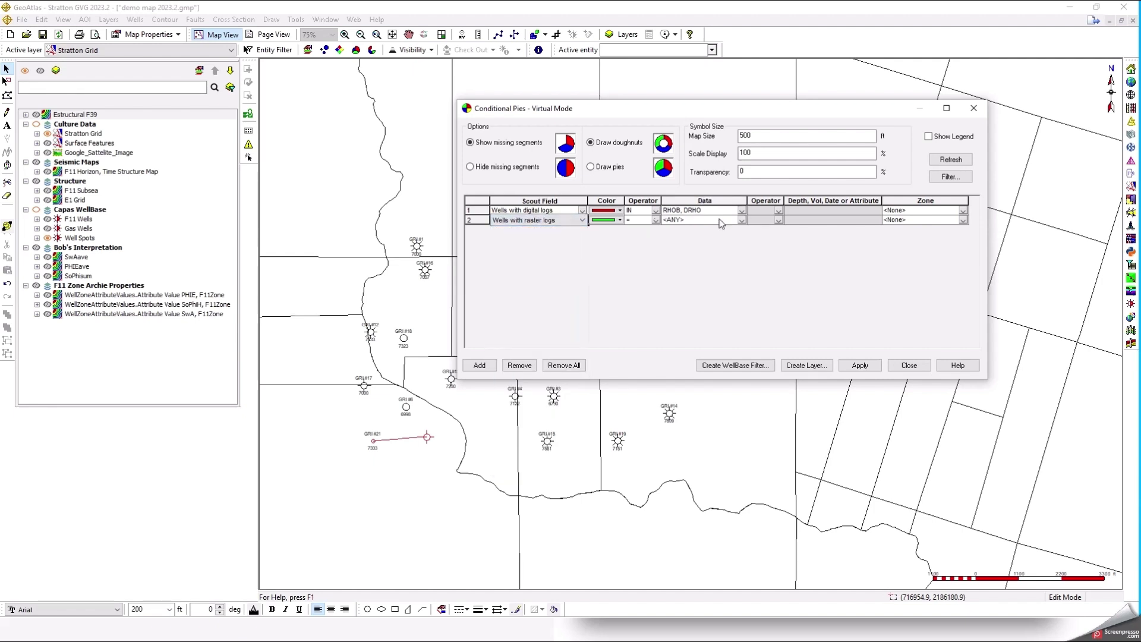
click(744, 221)
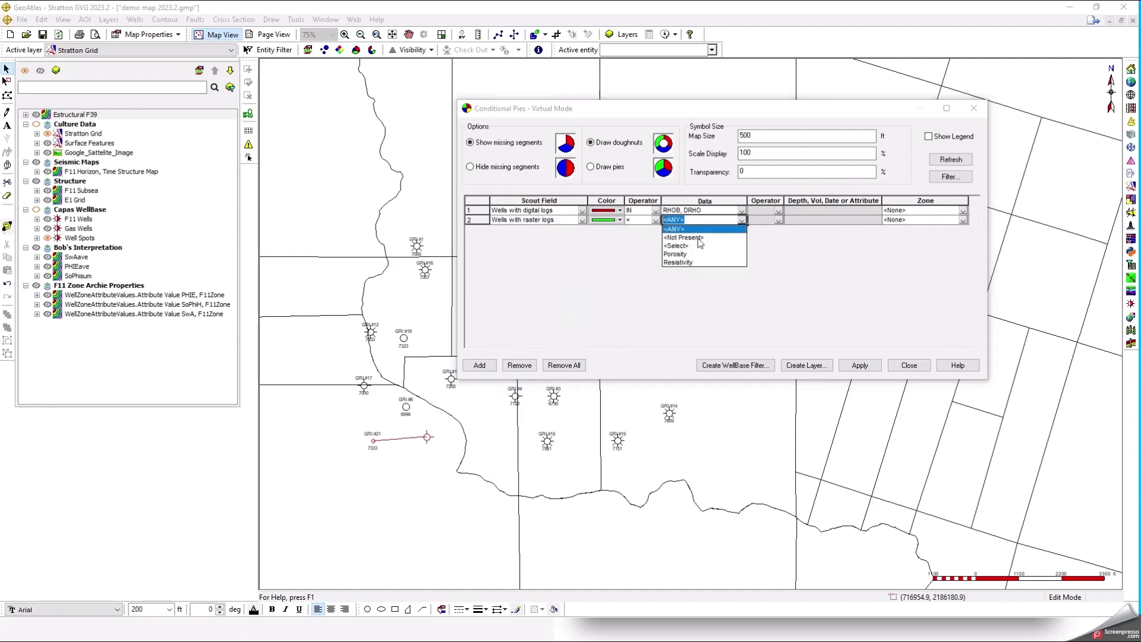
click(680, 250)
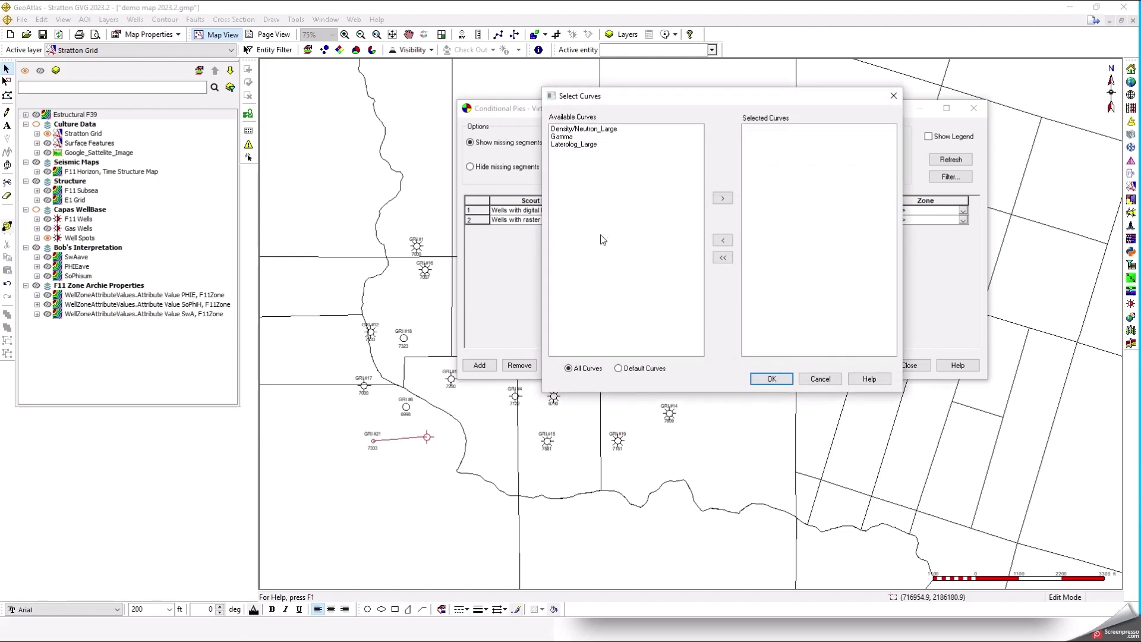
click(568, 145)
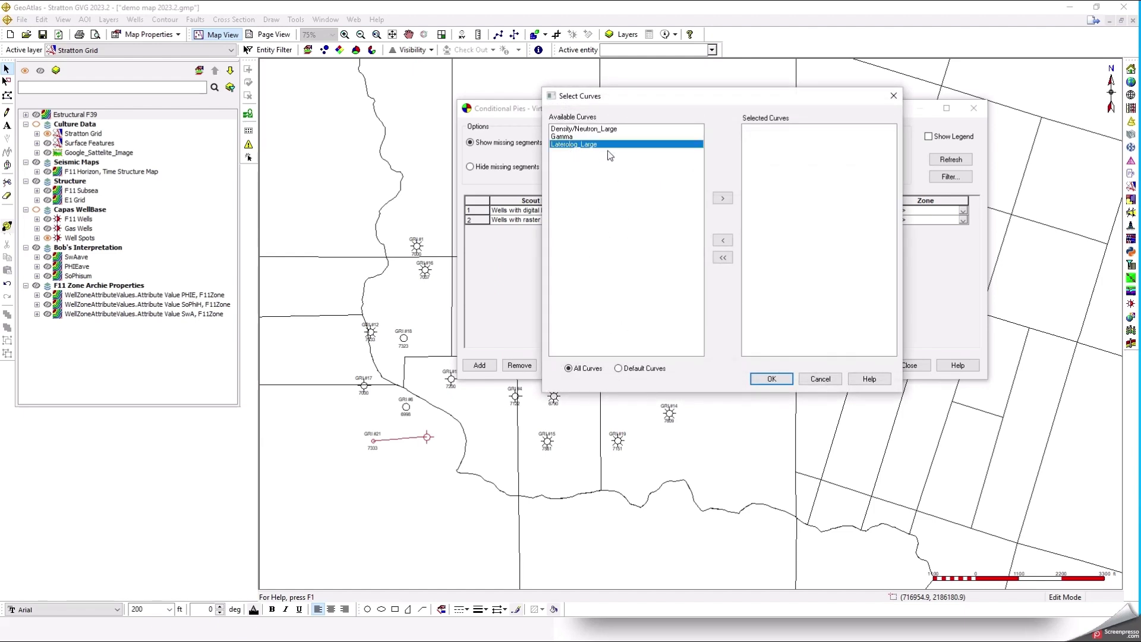
click(723, 198)
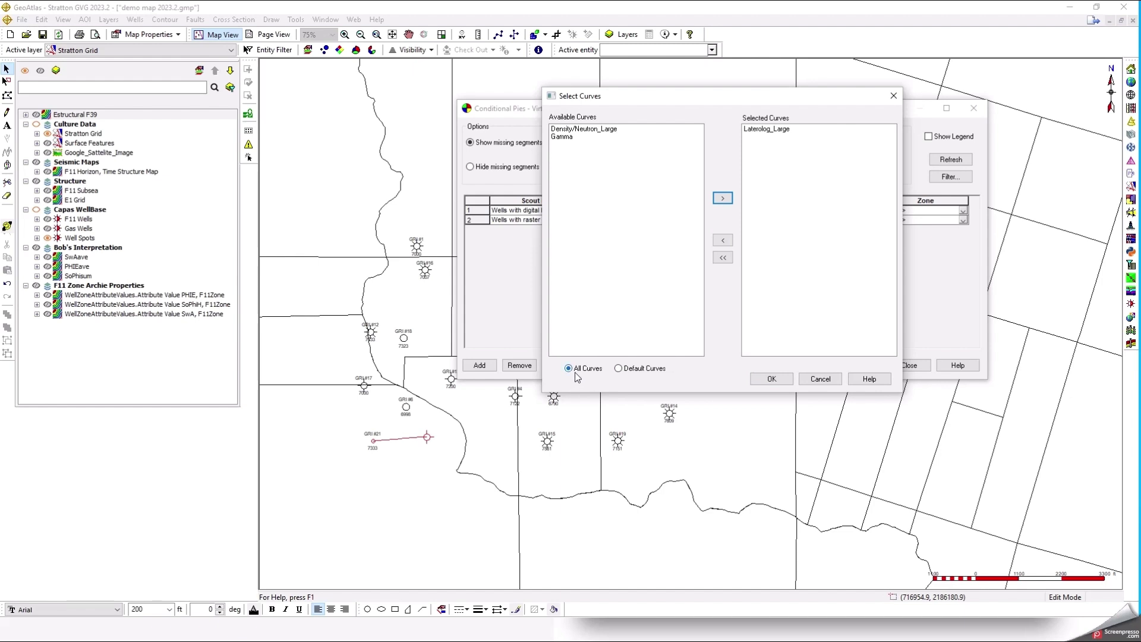
click(632, 370)
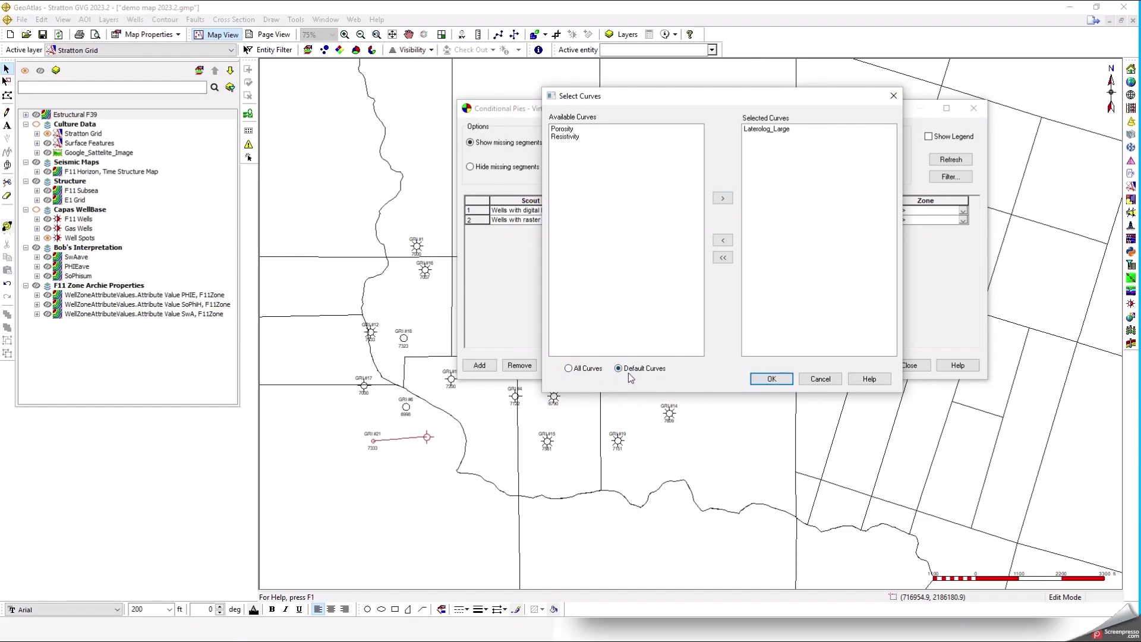
click(569, 369)
click(788, 379)
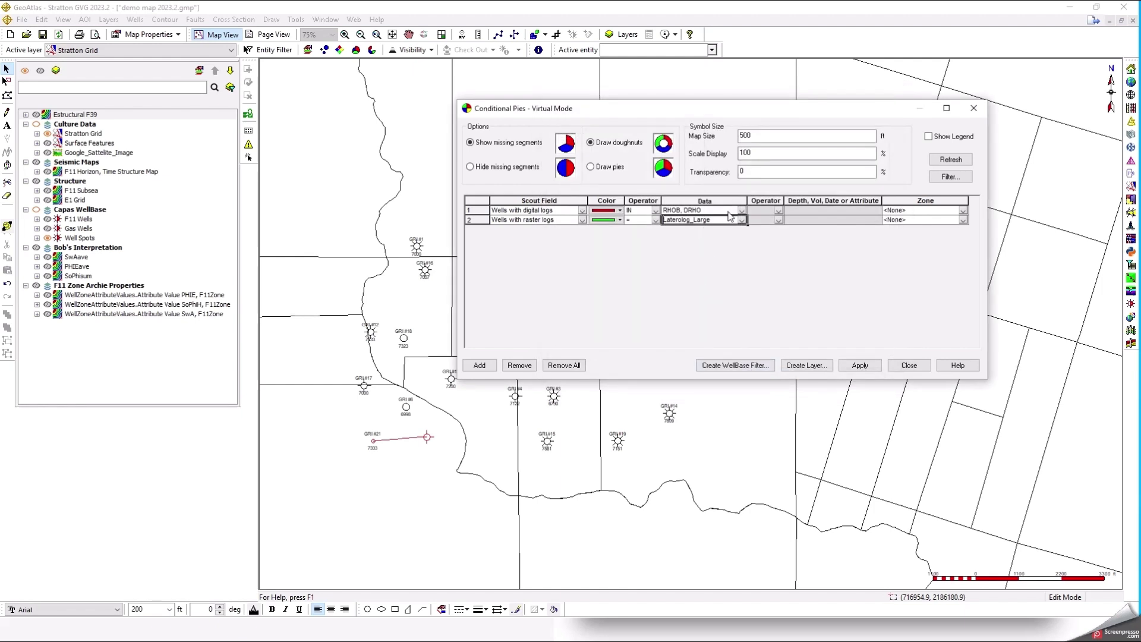
click(964, 213)
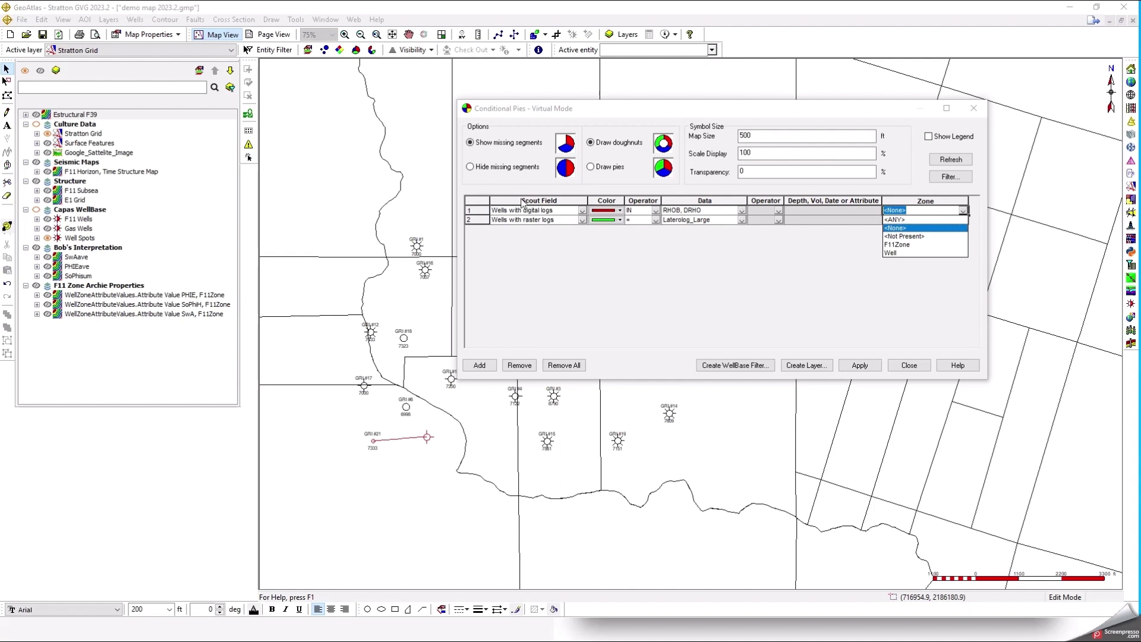
click(837, 241)
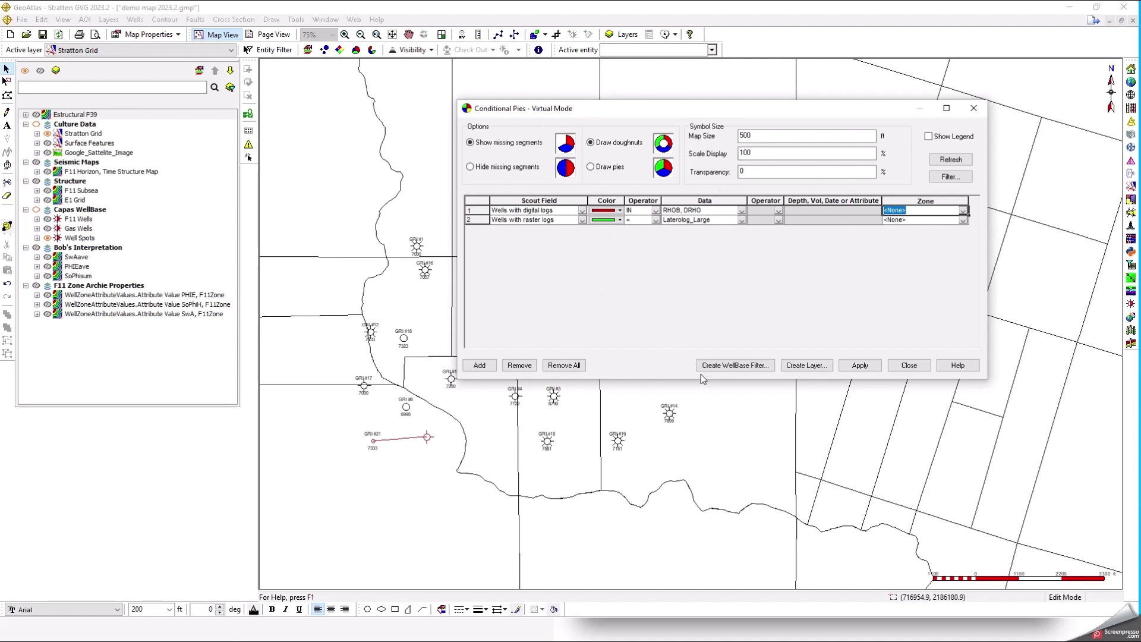
click(730, 365)
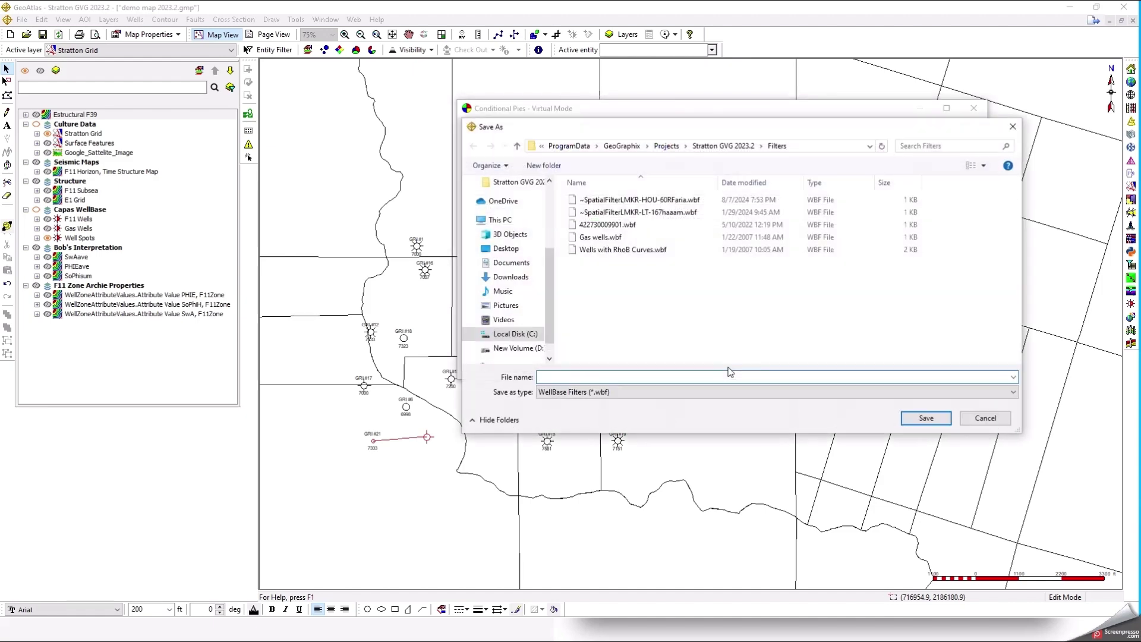
drag(639, 130, 627, 266)
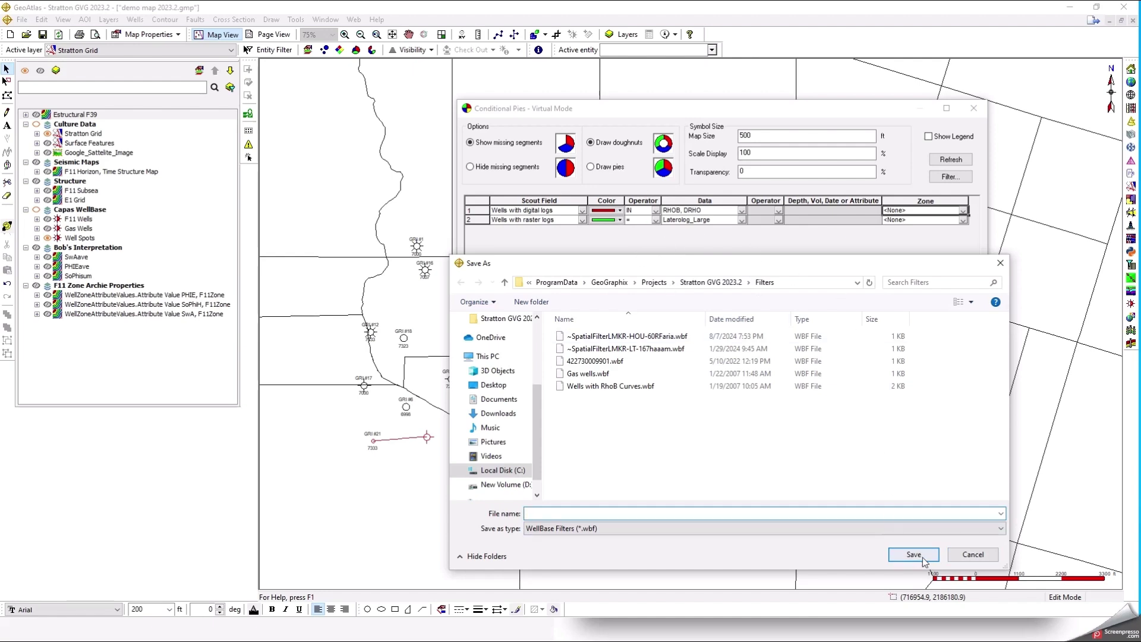
click(952, 557)
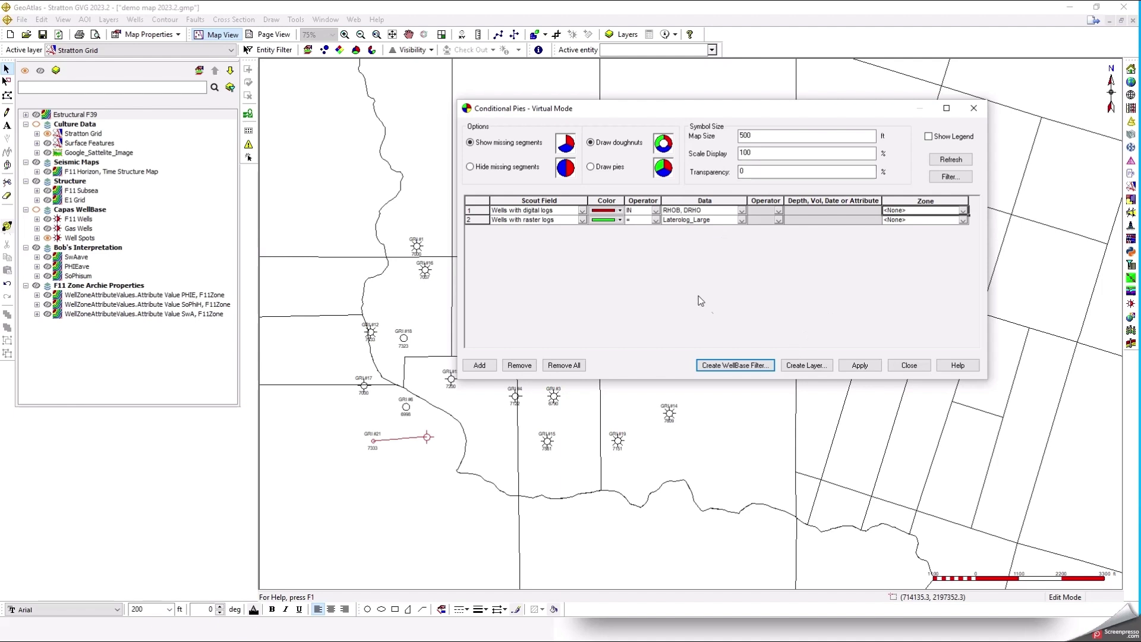
Apply the virtual conditional pies to the wells on the map, hide them again and close their settings.
click(860, 365)
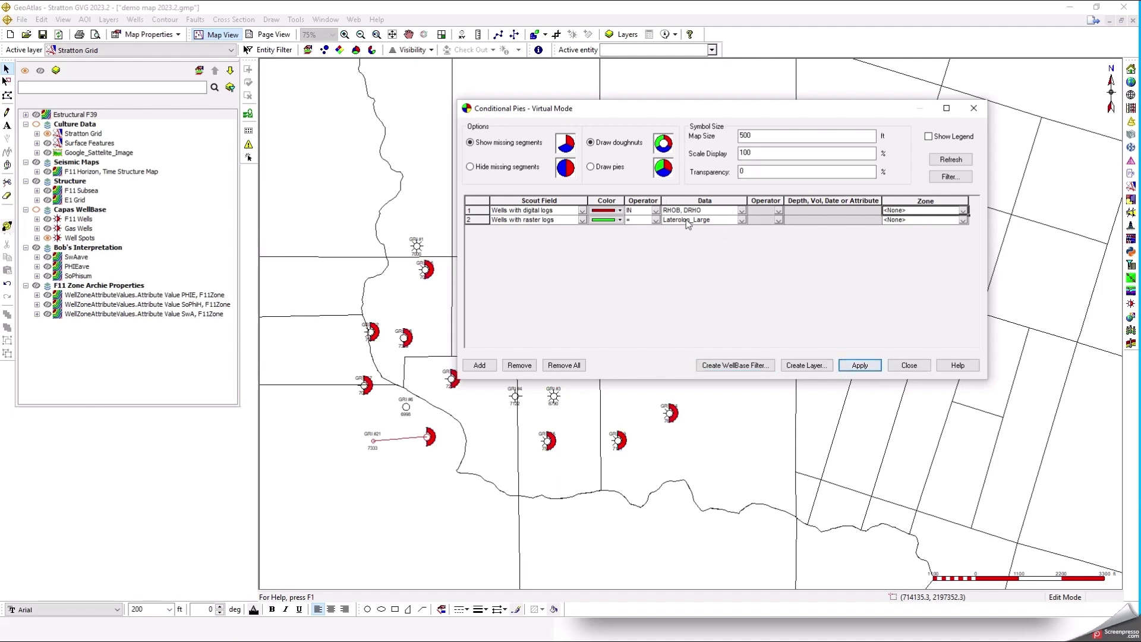
drag(698, 110, 785, 66)
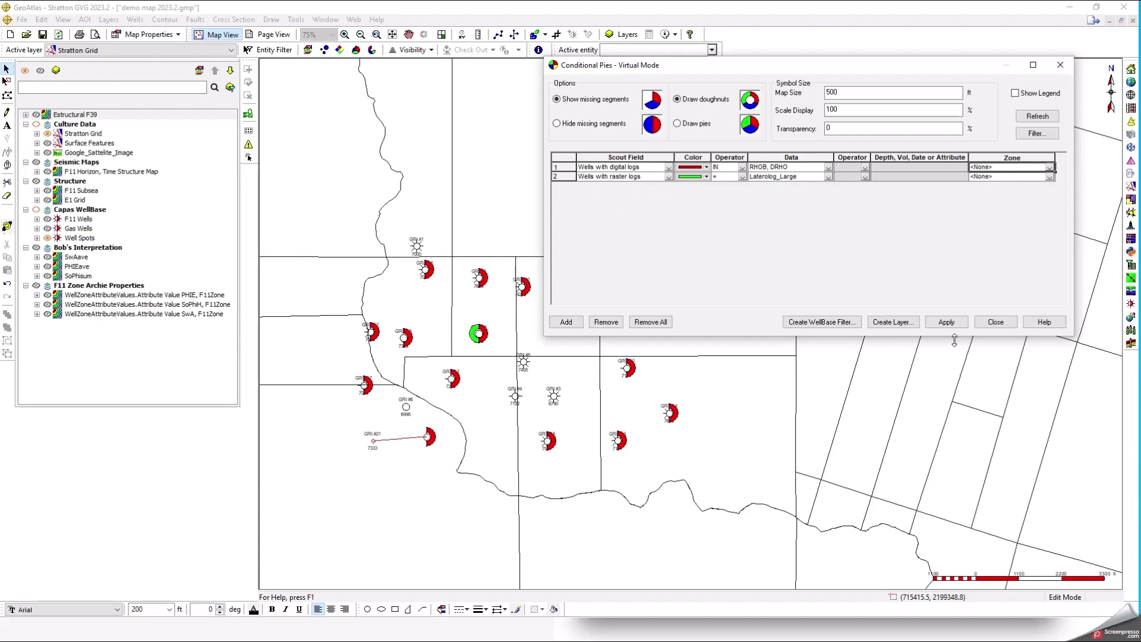
right_click(488, 186)
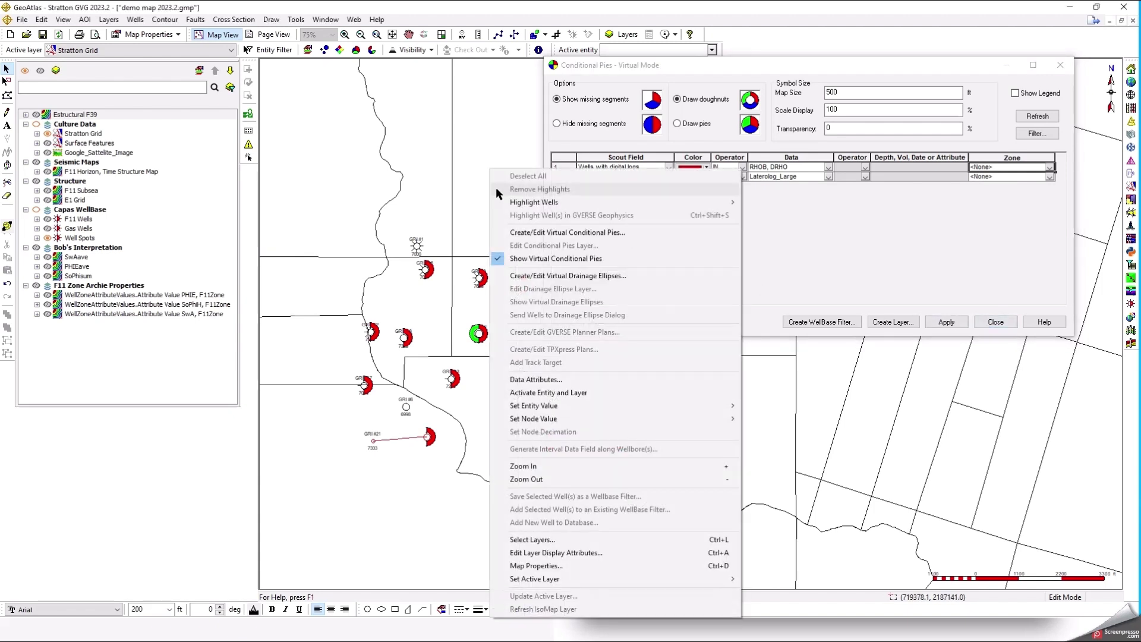
click(532, 259)
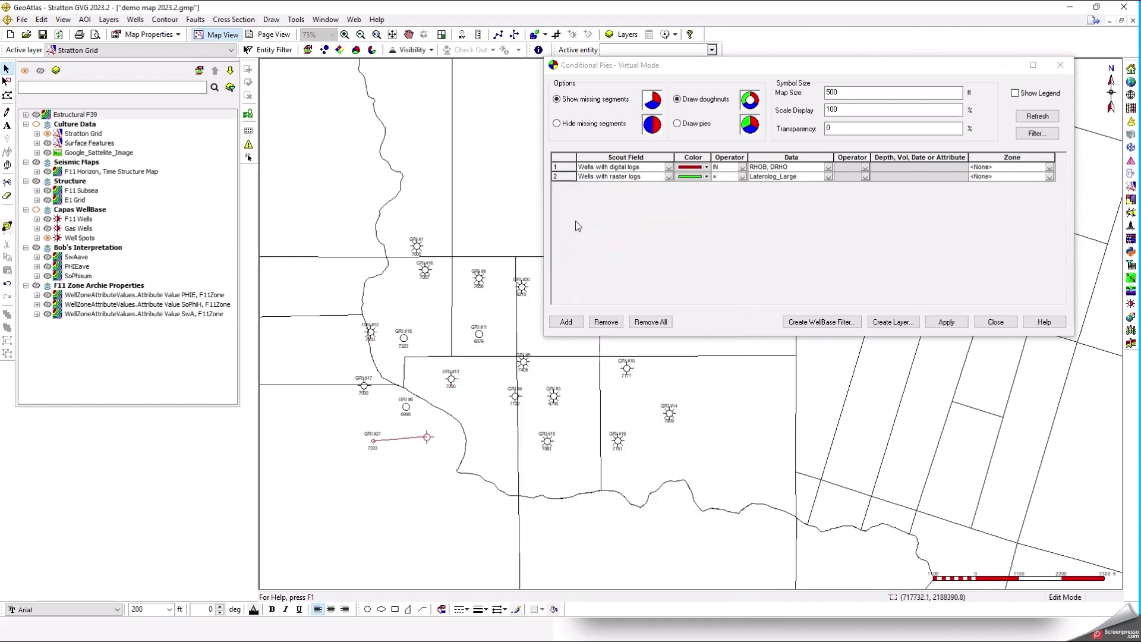
click(1008, 327)
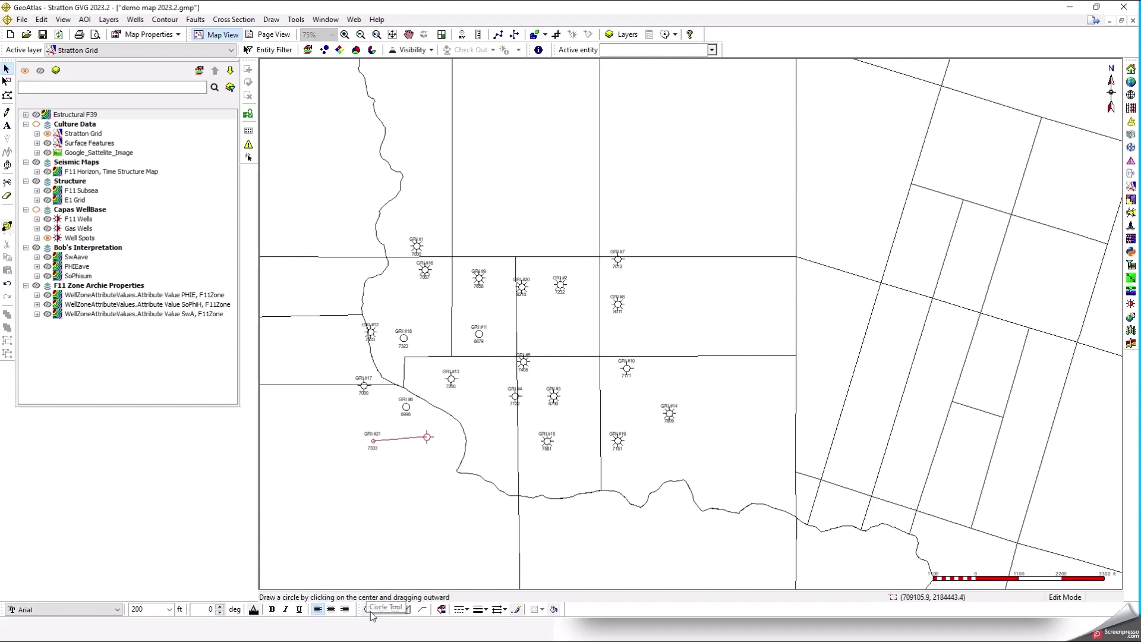
Draw a straight annotation line on the Stratton Grid layer, running northeast from south of the deviated GRI #21 well across the river.
click(470, 591)
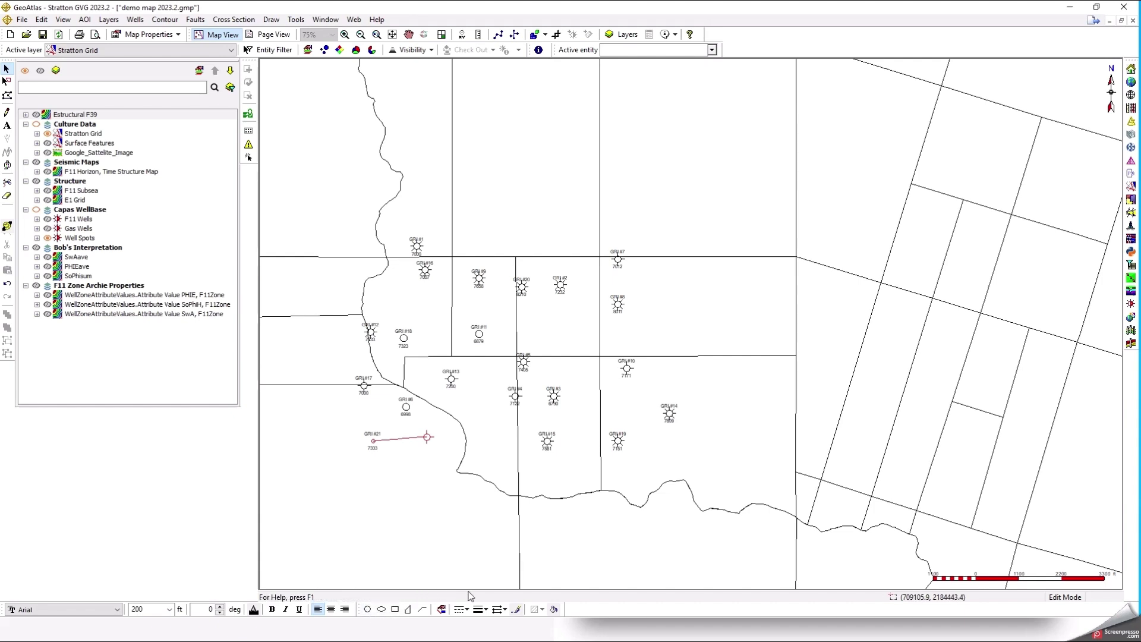
click(424, 610)
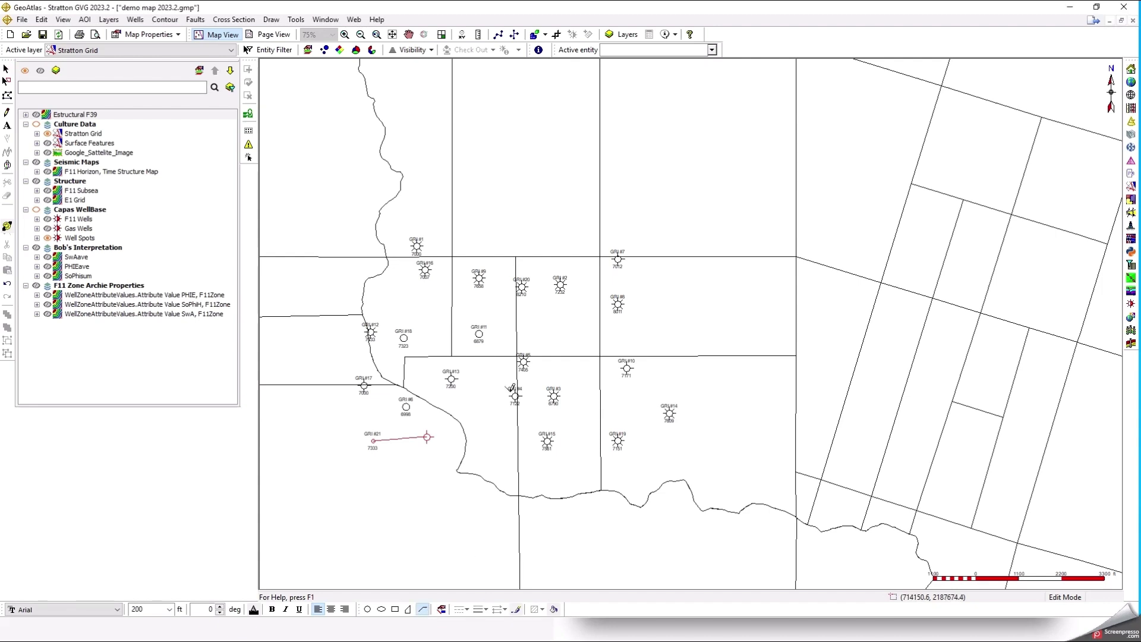
click(366, 518)
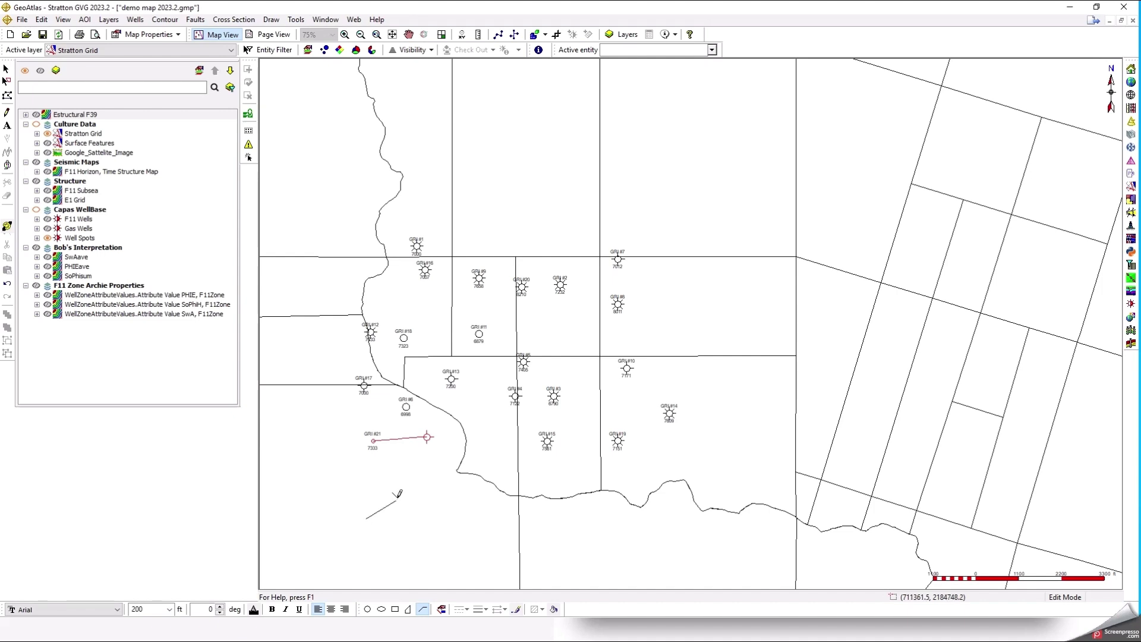
click(480, 439)
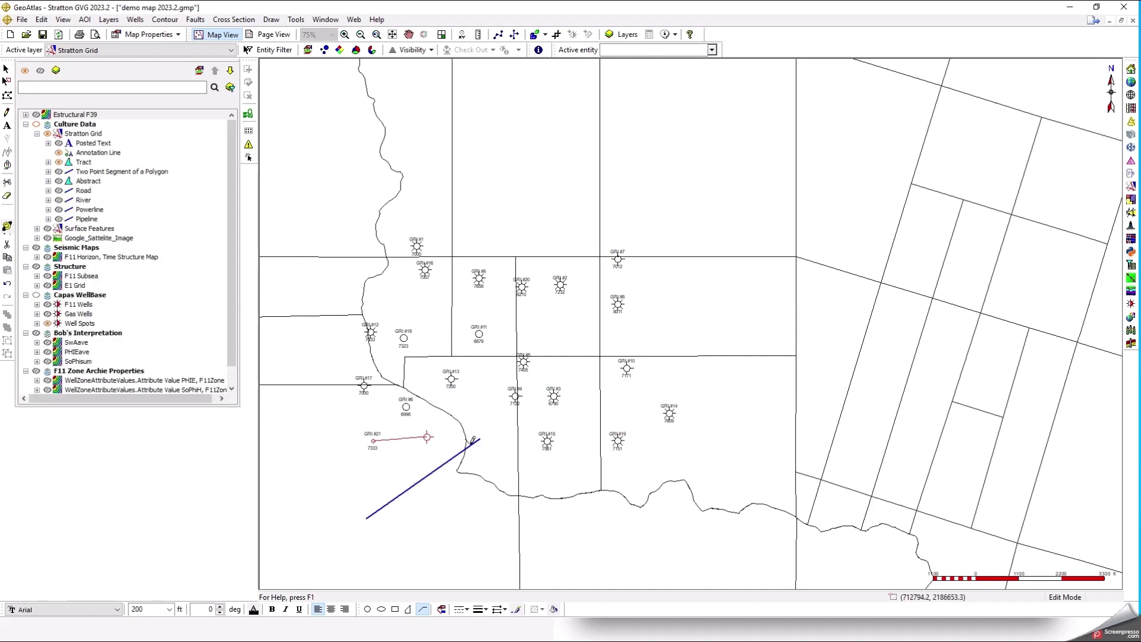
Set the length of the drawn annotation line to 6000 feet in its annotation properties.
key(Escape)
right_click(475, 442)
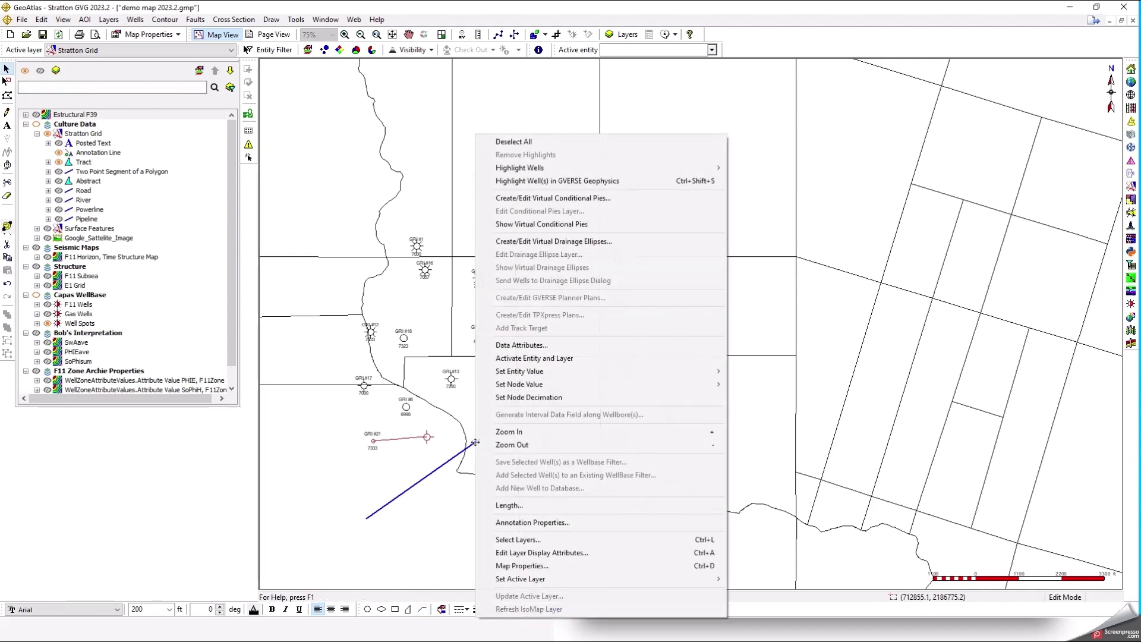
click(523, 524)
drag(415, 149, 775, 182)
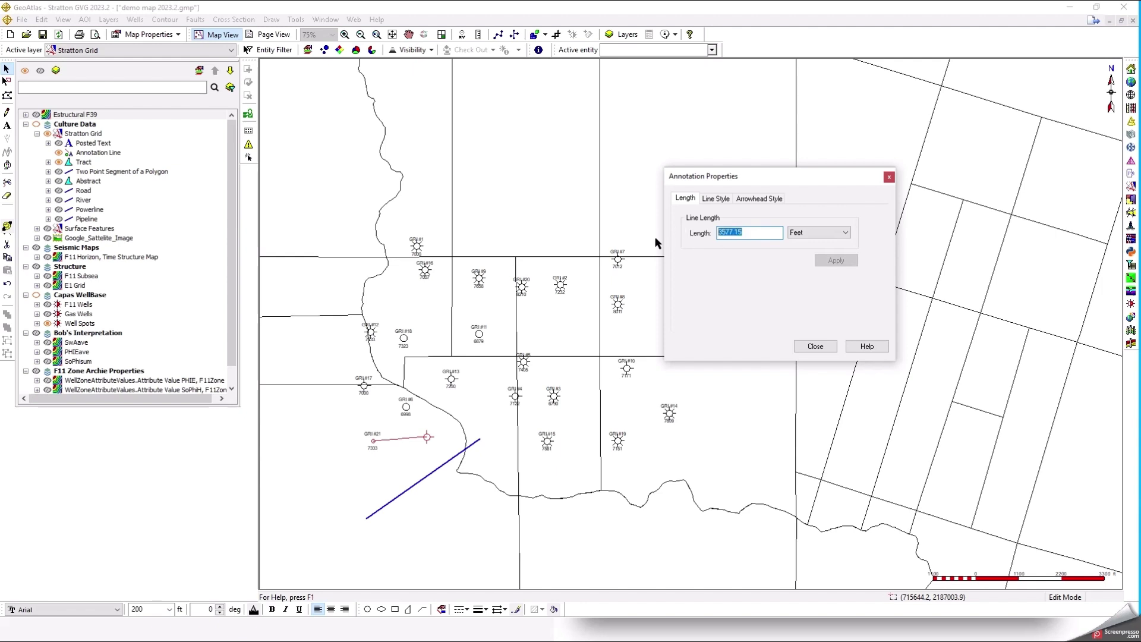
text(6000)
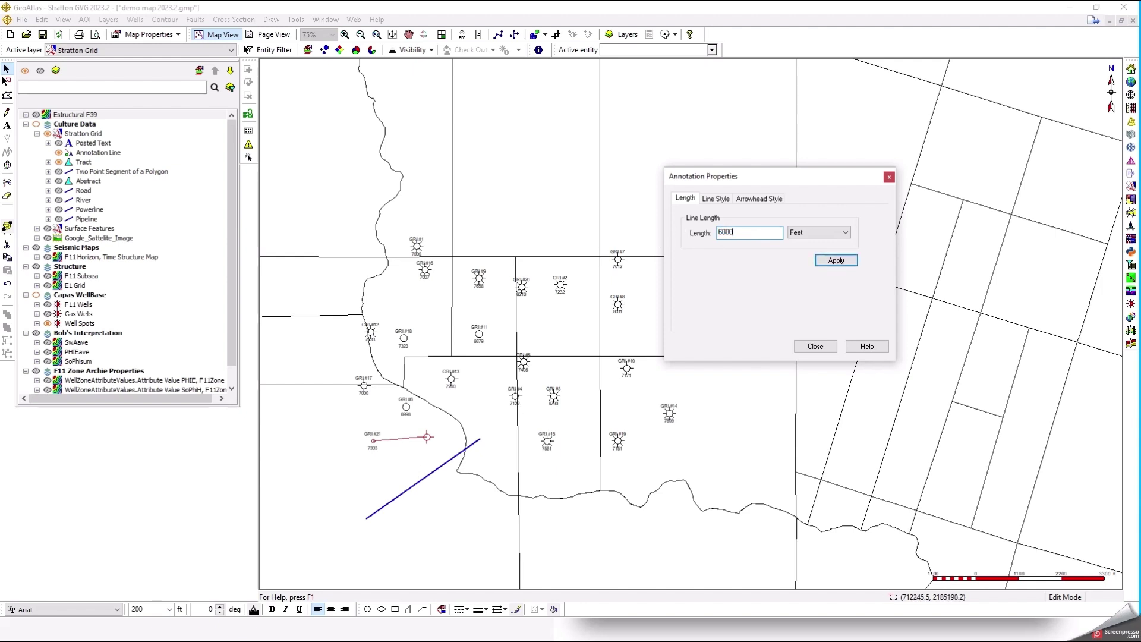
click(831, 262)
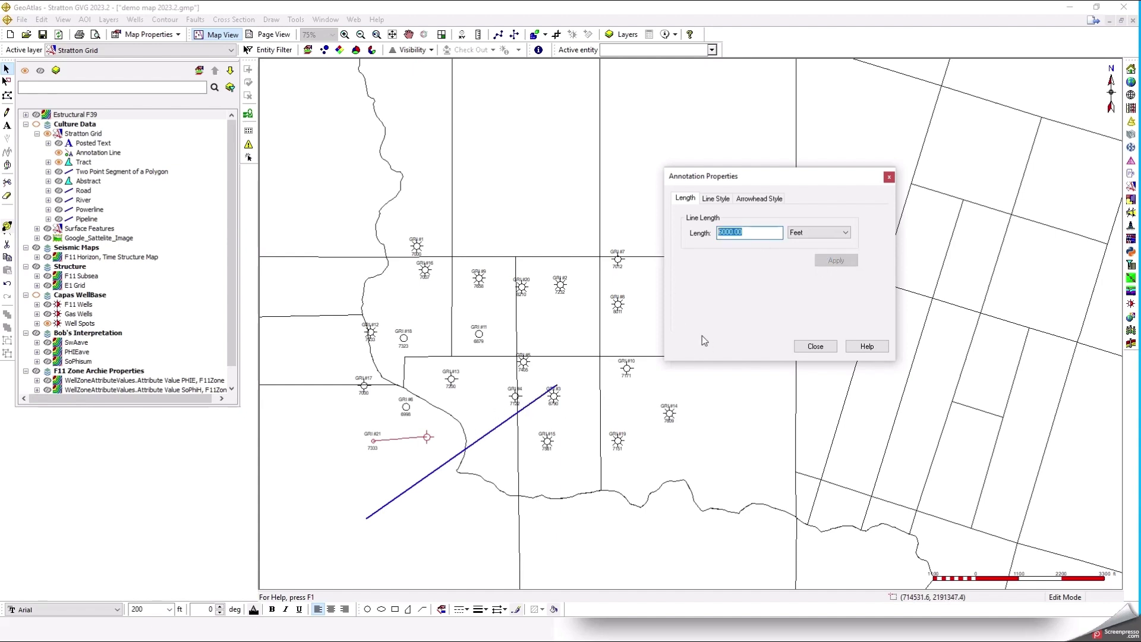
Change the annotation line's length unit to miles and set its length to 2 miles.
click(819, 232)
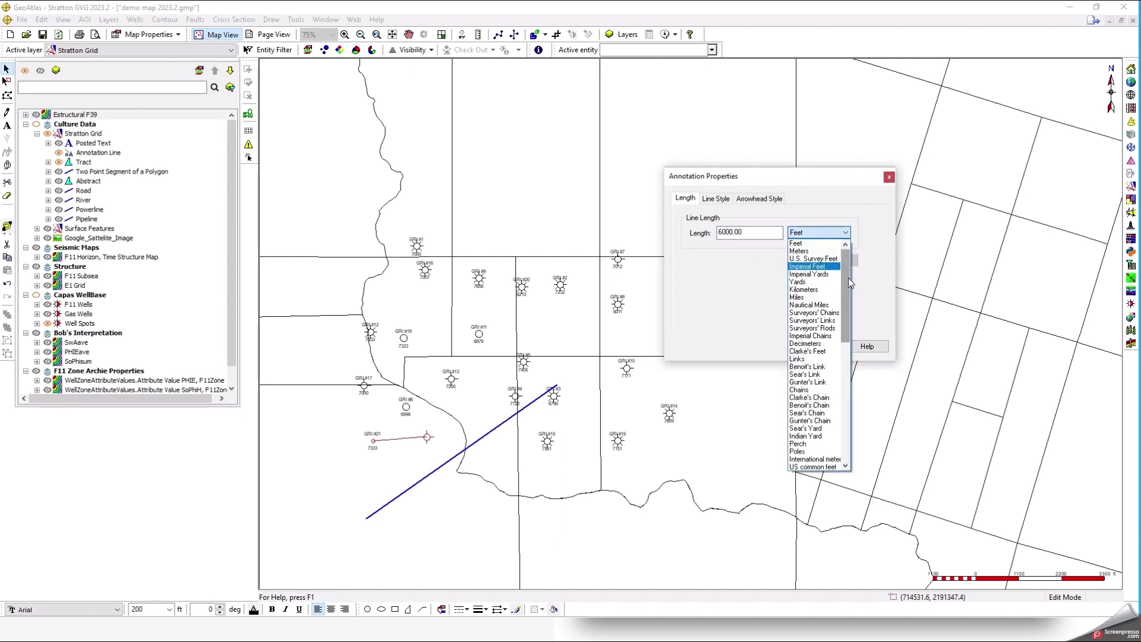
click(797, 297)
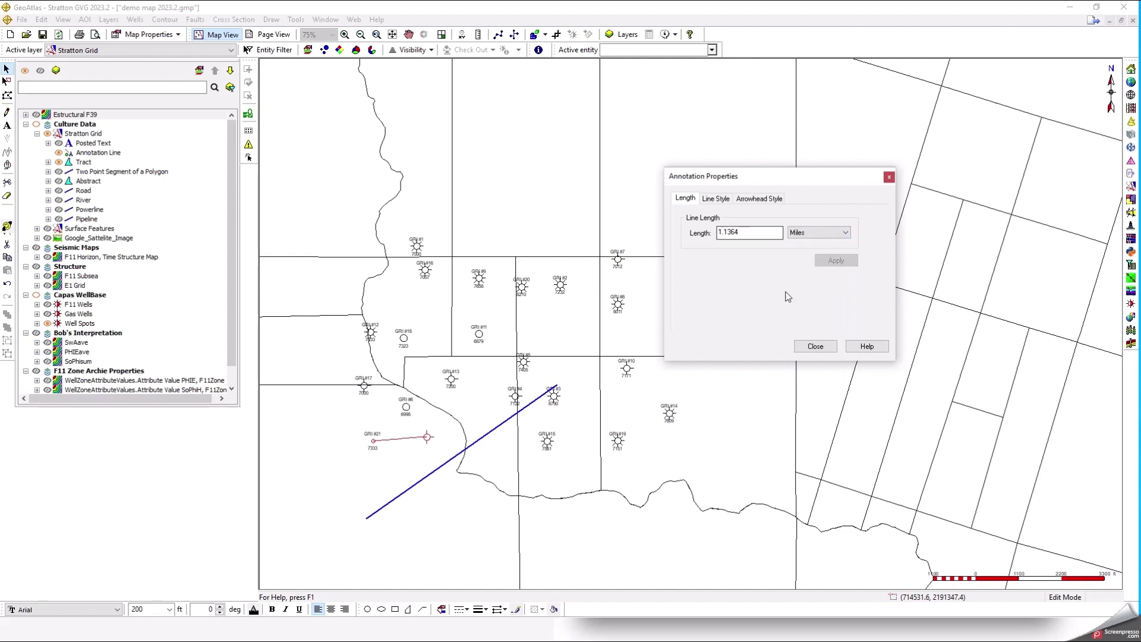
drag(772, 233, 661, 232)
text(2)
click(836, 262)
drag(761, 176, 428, 128)
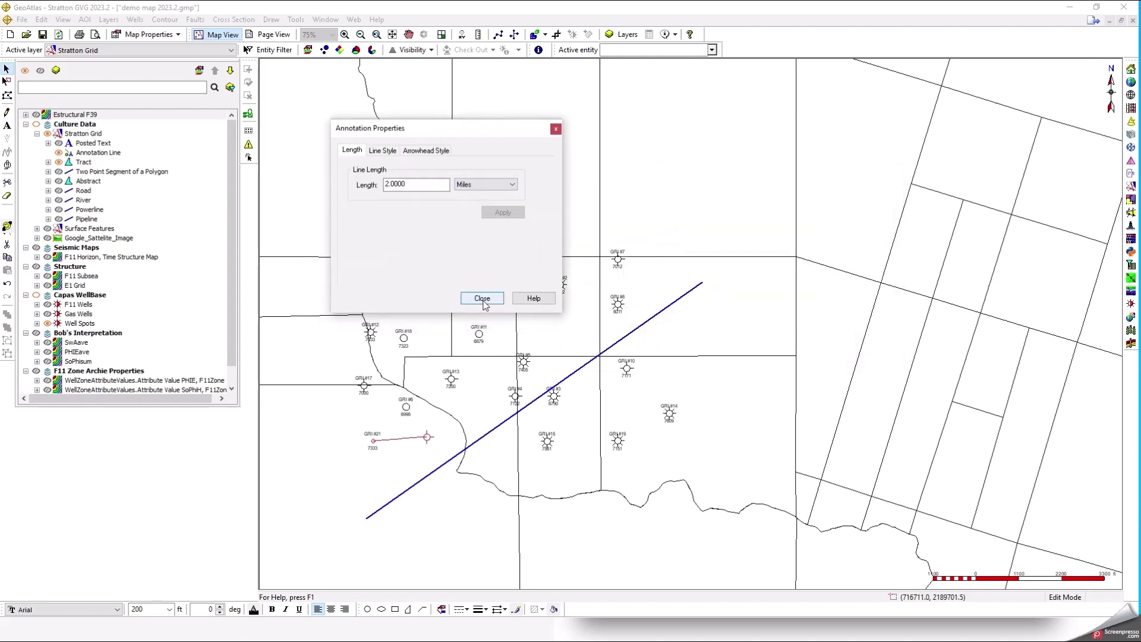
click(483, 298)
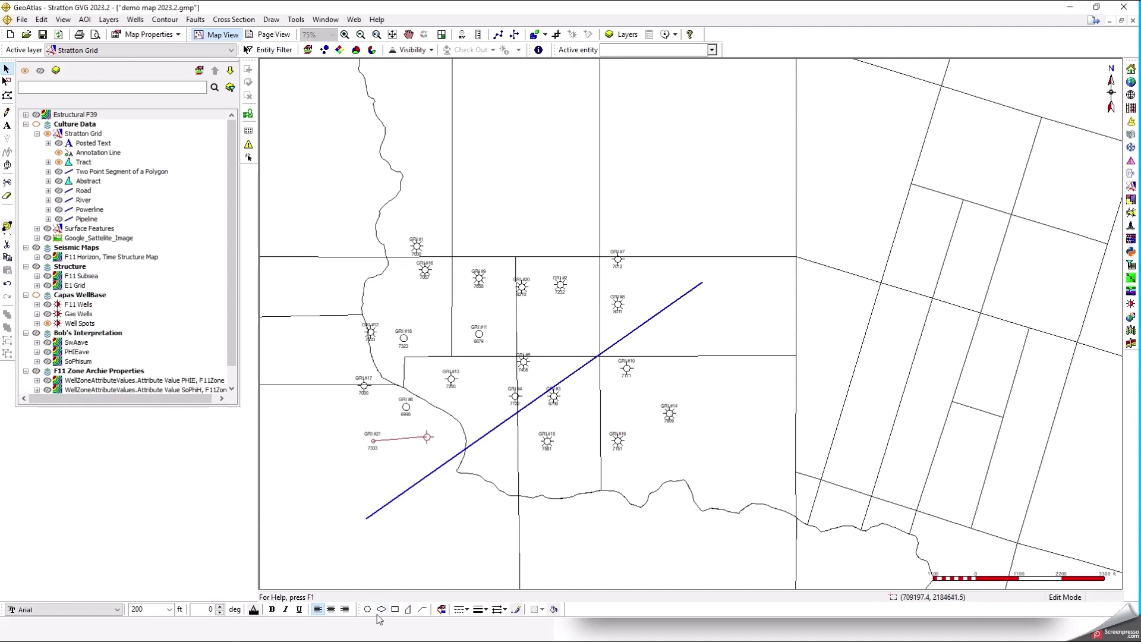
Draw a rectangle annotation about 3719 feet wide and 2621 feet high over the northern wells and set its area unit to acres.
click(396, 609)
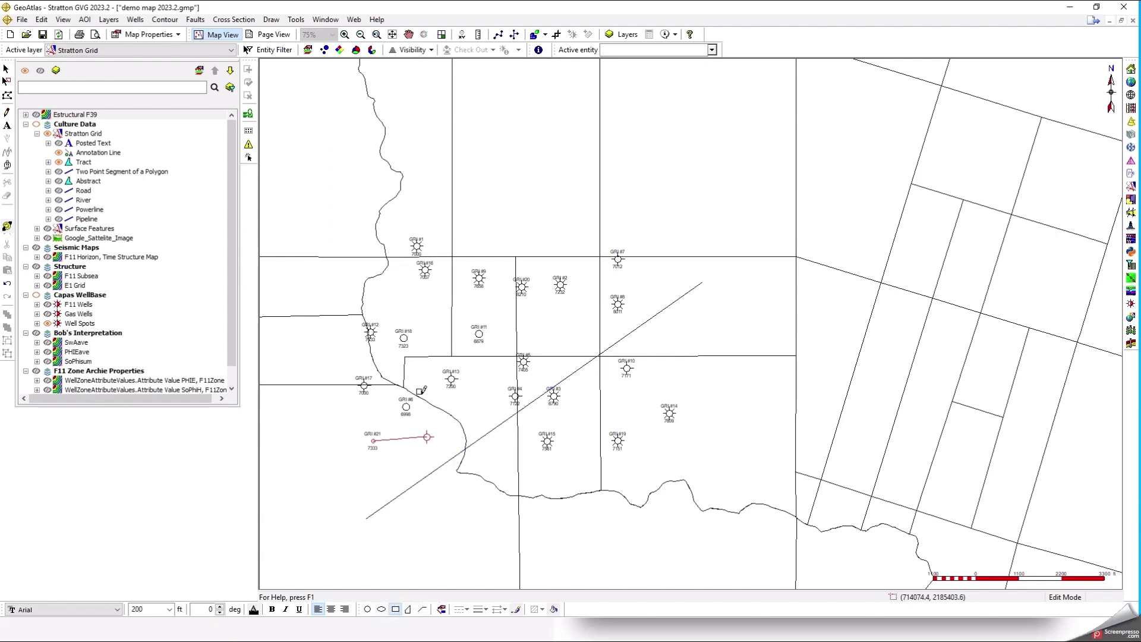
mouse_move(415, 212)
mouse_down()
mouse_move(425, 231)
mouse_move(559, 313)
mouse_up()
drag(442, 133, 717, 150)
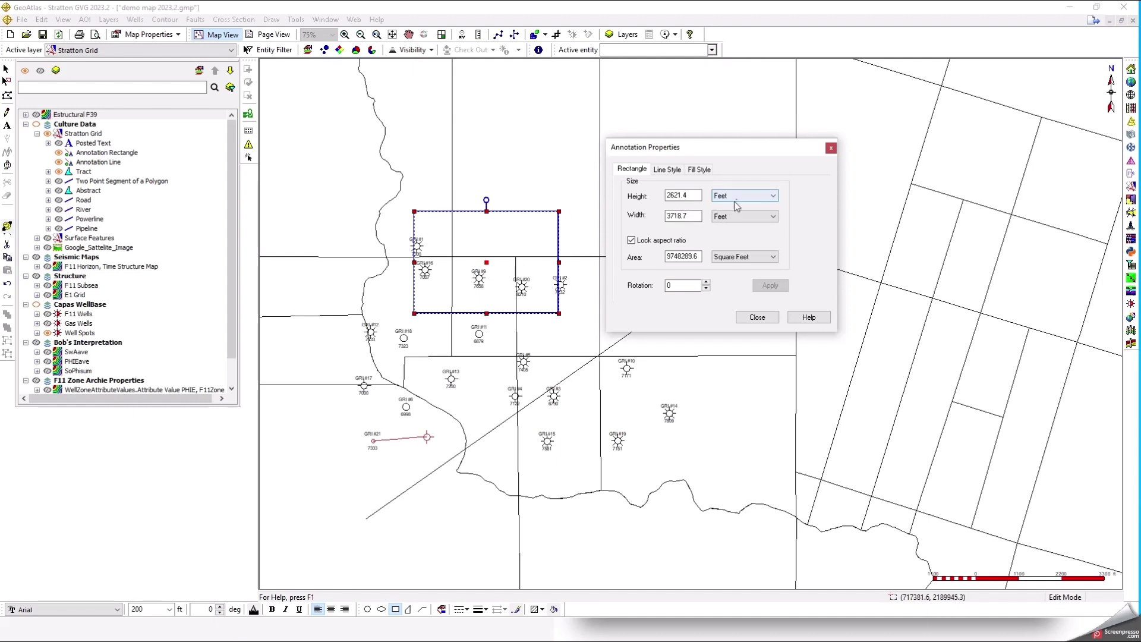
click(698, 258)
double_click(698, 257)
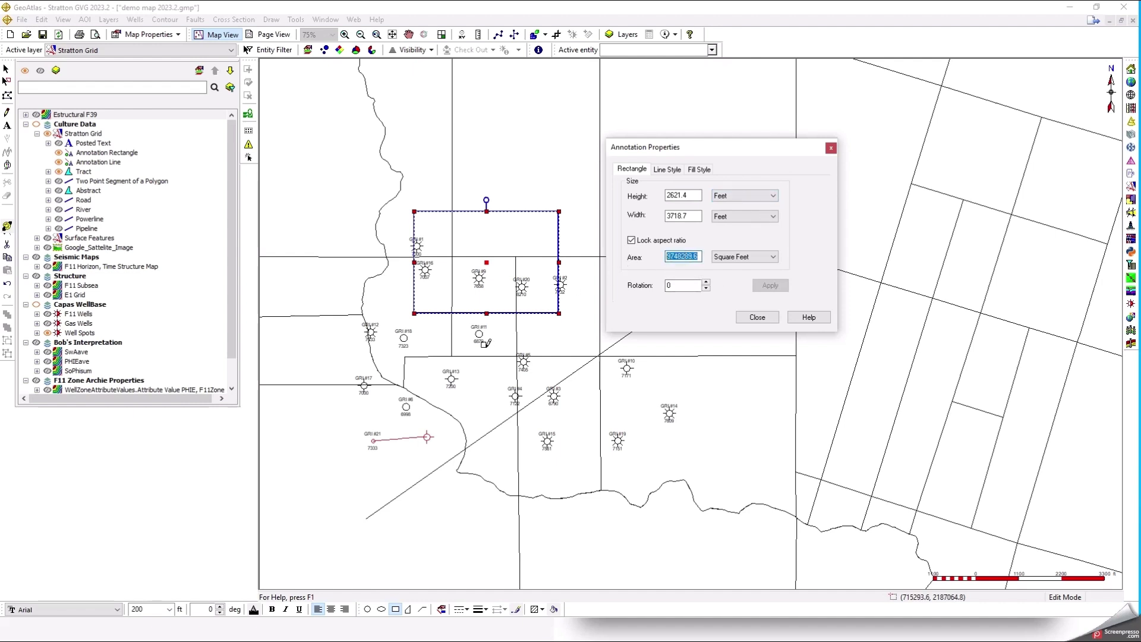
click(682, 257)
click(741, 258)
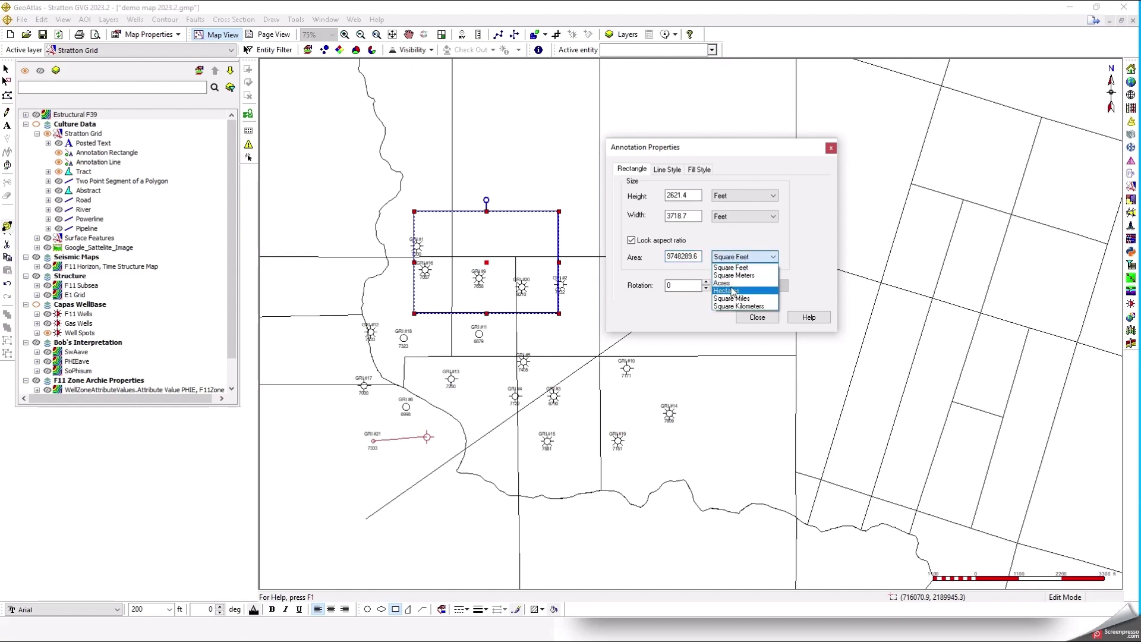
click(731, 284)
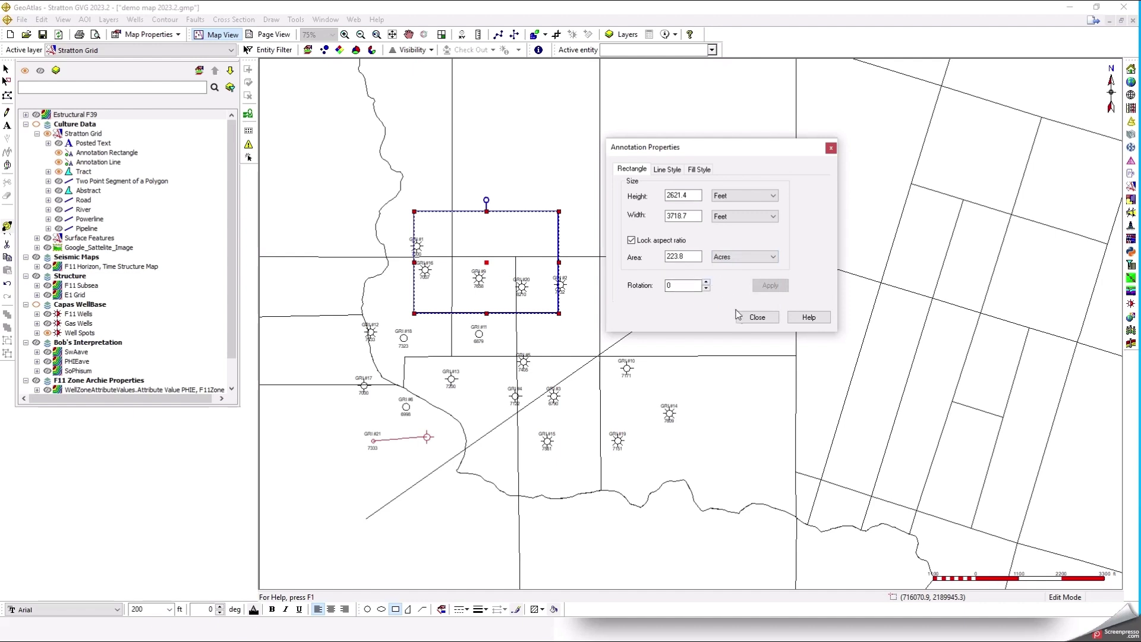
Unlock the rectangle's aspect ratio and set both its width and height to 5000 feet.
click(631, 241)
key(shift+Tab)
key(shift+Tab)
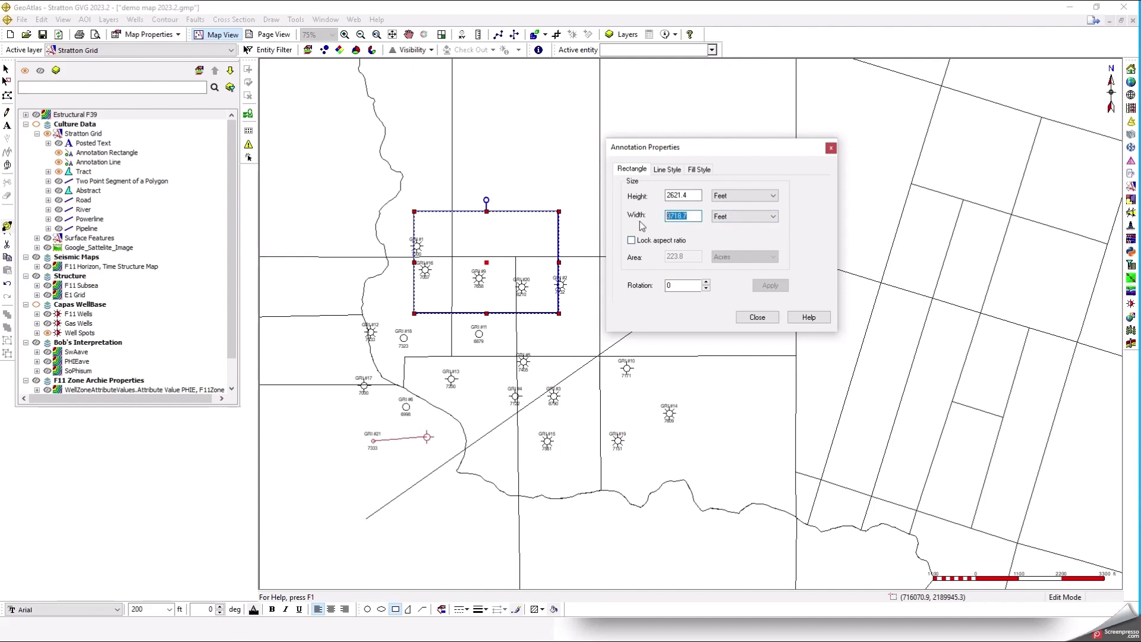
text(5000)
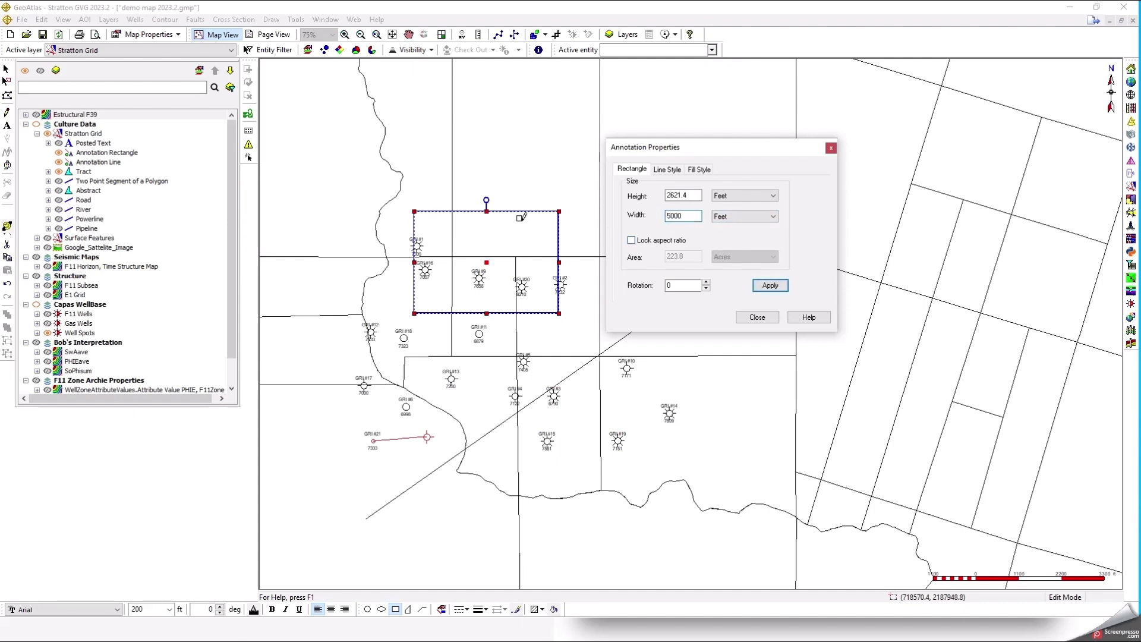
click(766, 288)
drag(703, 197, 602, 196)
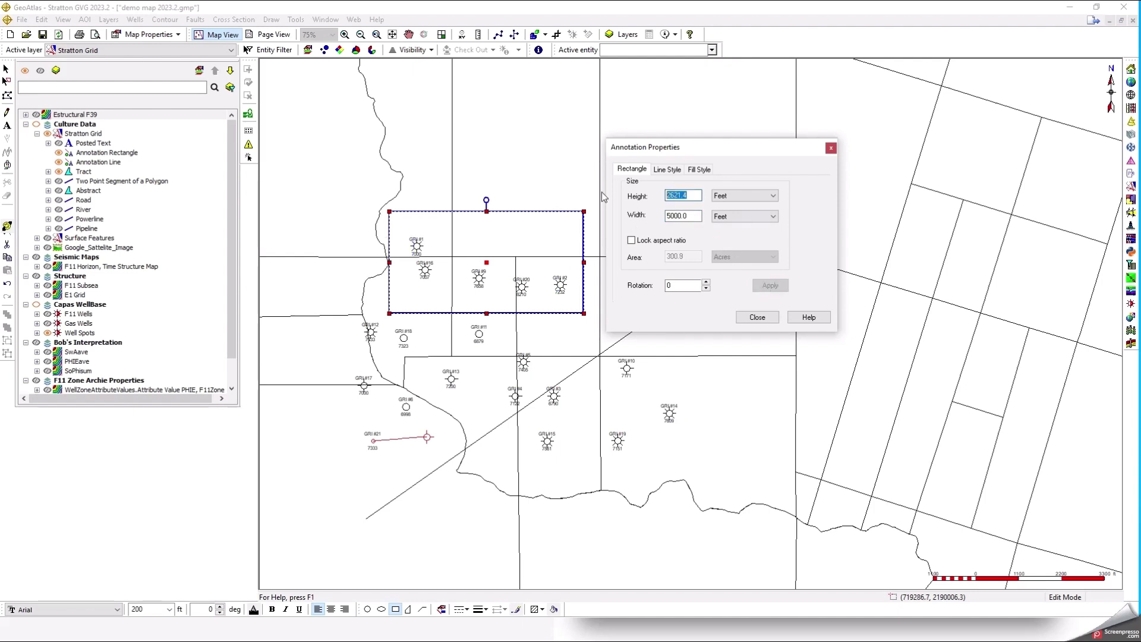
text(5000)
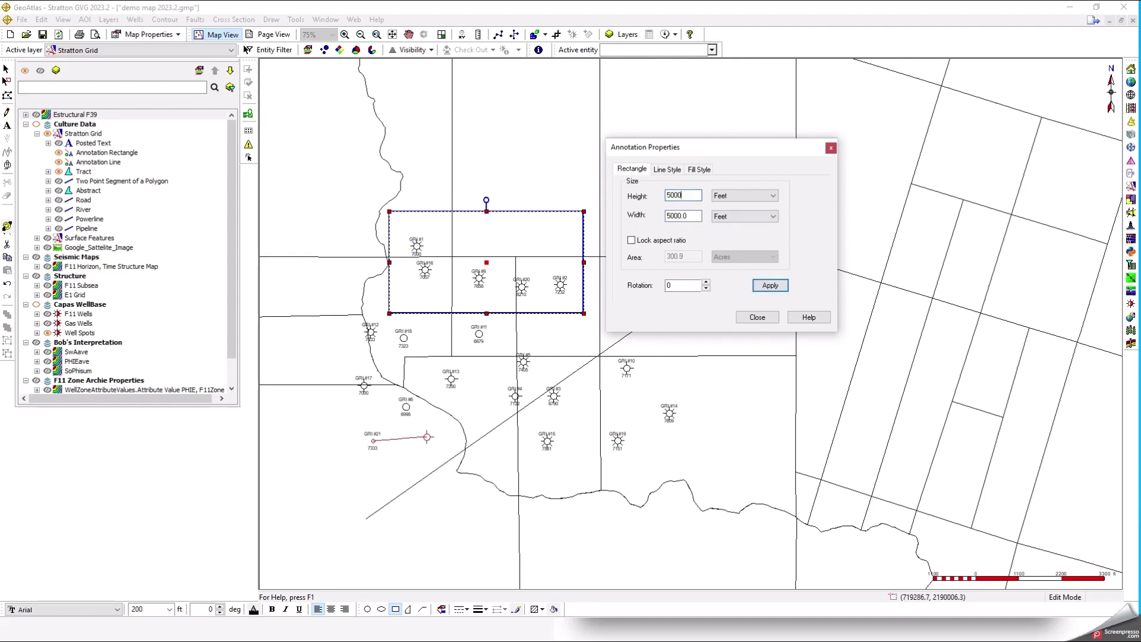
click(770, 285)
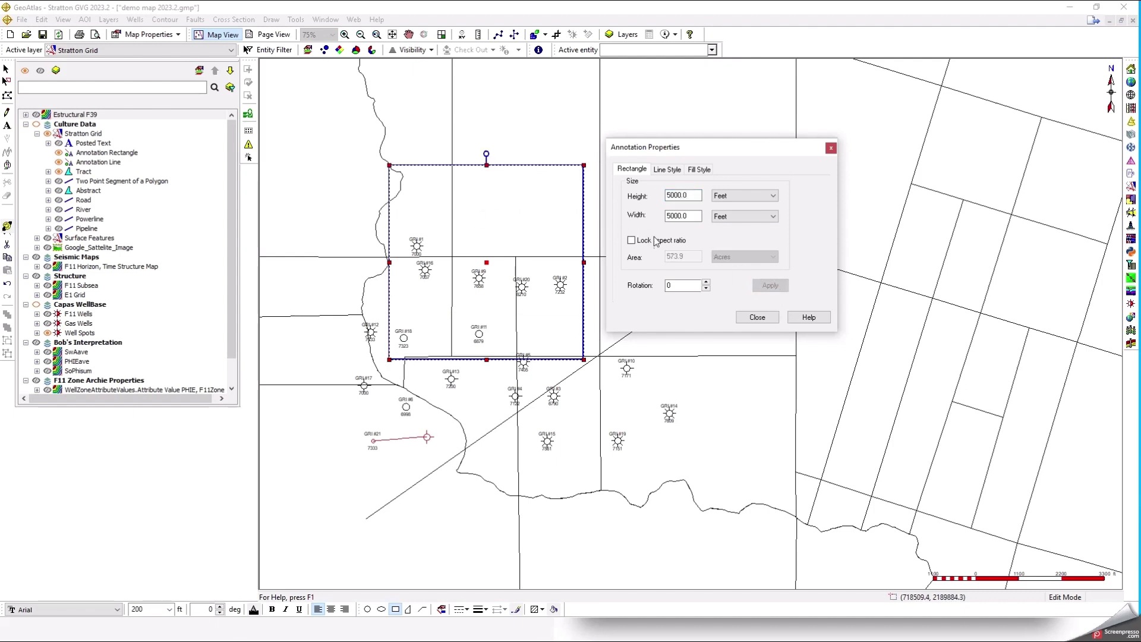
Lock the rectangle's aspect ratio, set its area to 1000 acres and close the annotation properties.
click(632, 242)
key(Tab)
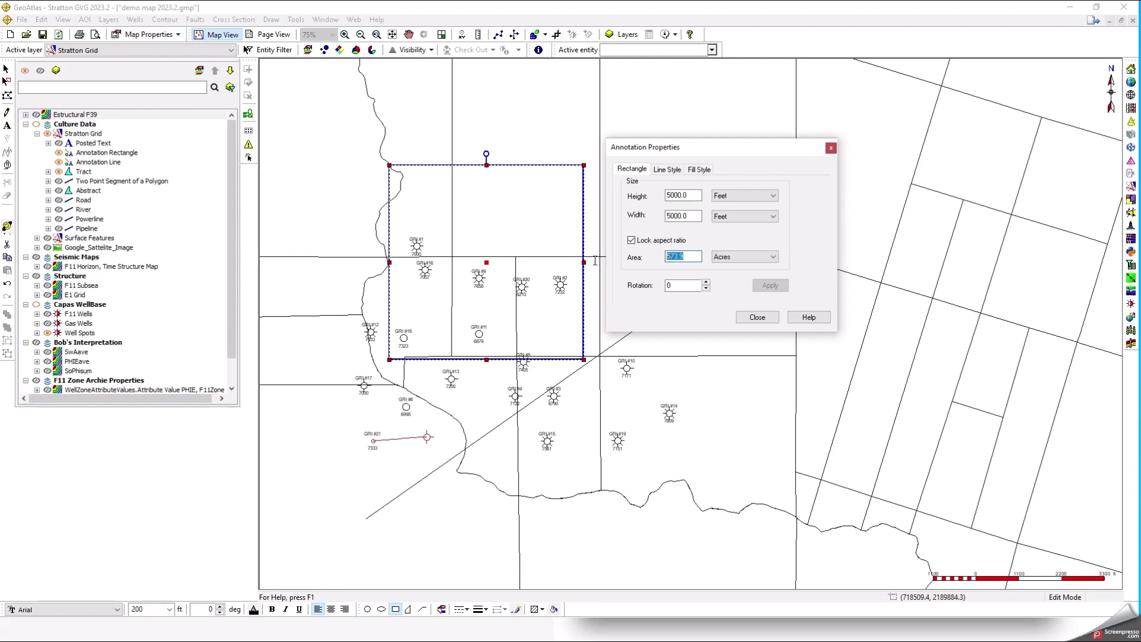
text(1000)
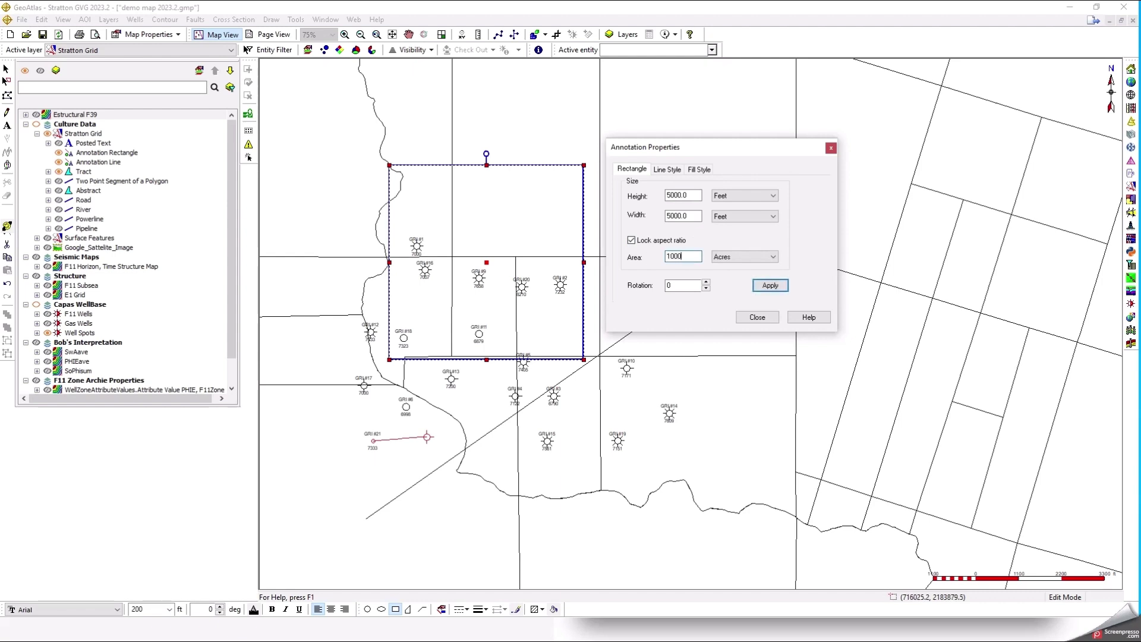
click(770, 287)
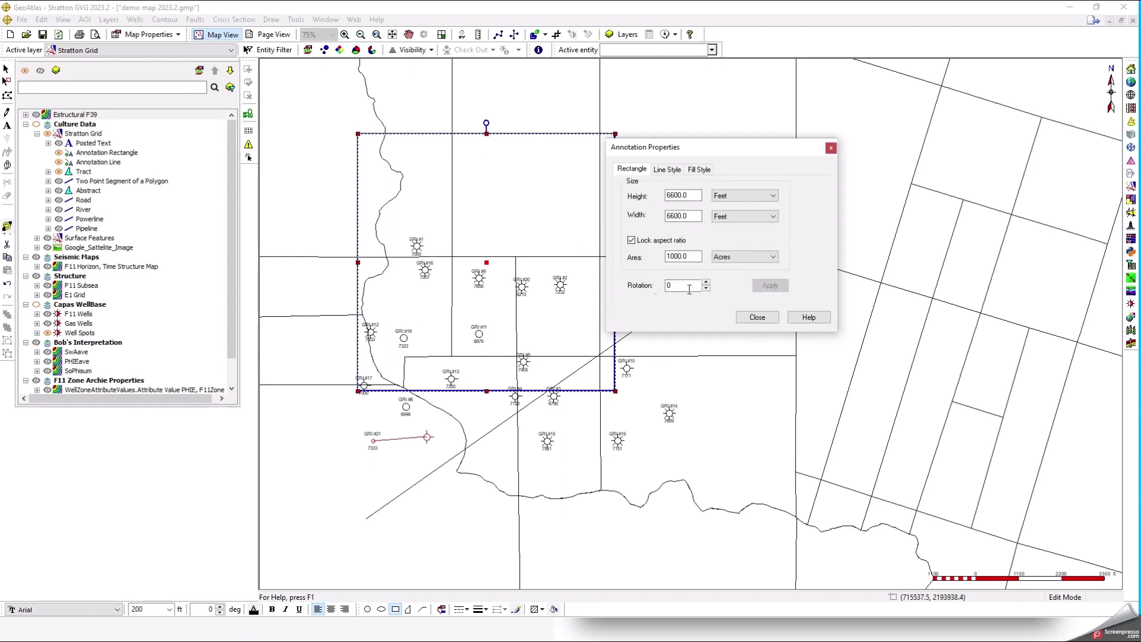
drag(698, 152, 798, 151)
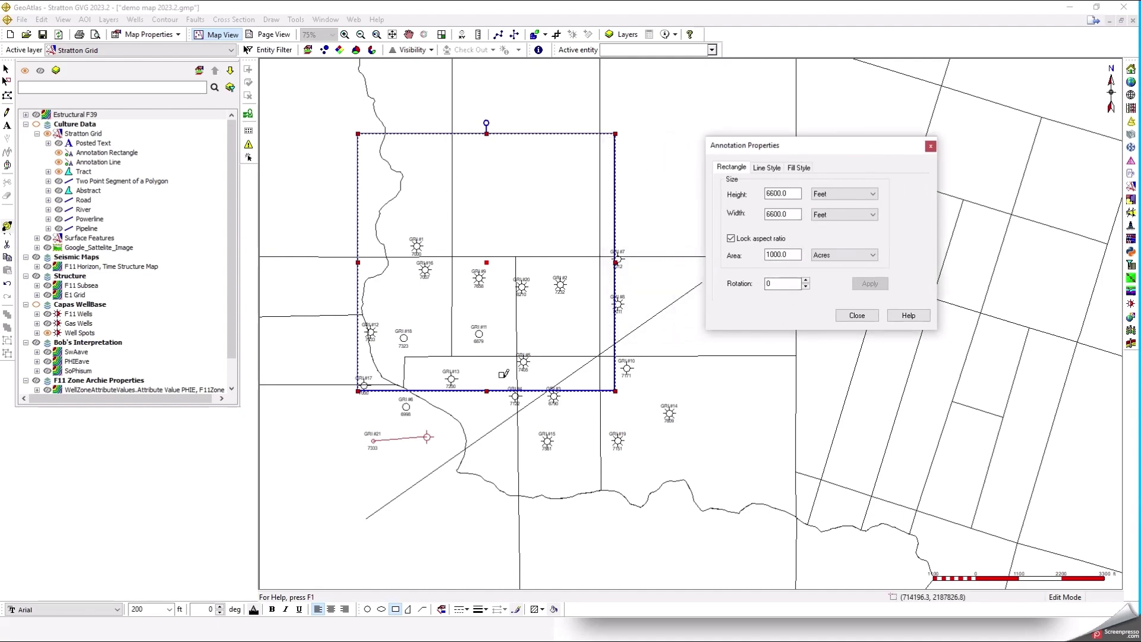
click(858, 316)
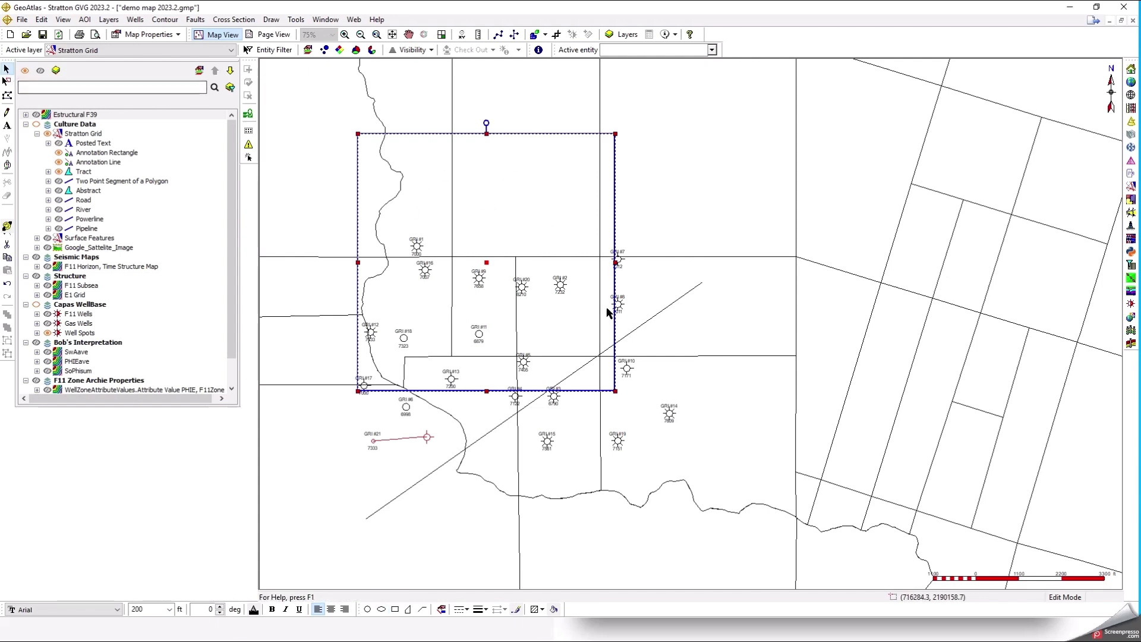
Delete the rectangle annotation and the diagonal annotation line from the Stratton Grid layer.
click(652, 254)
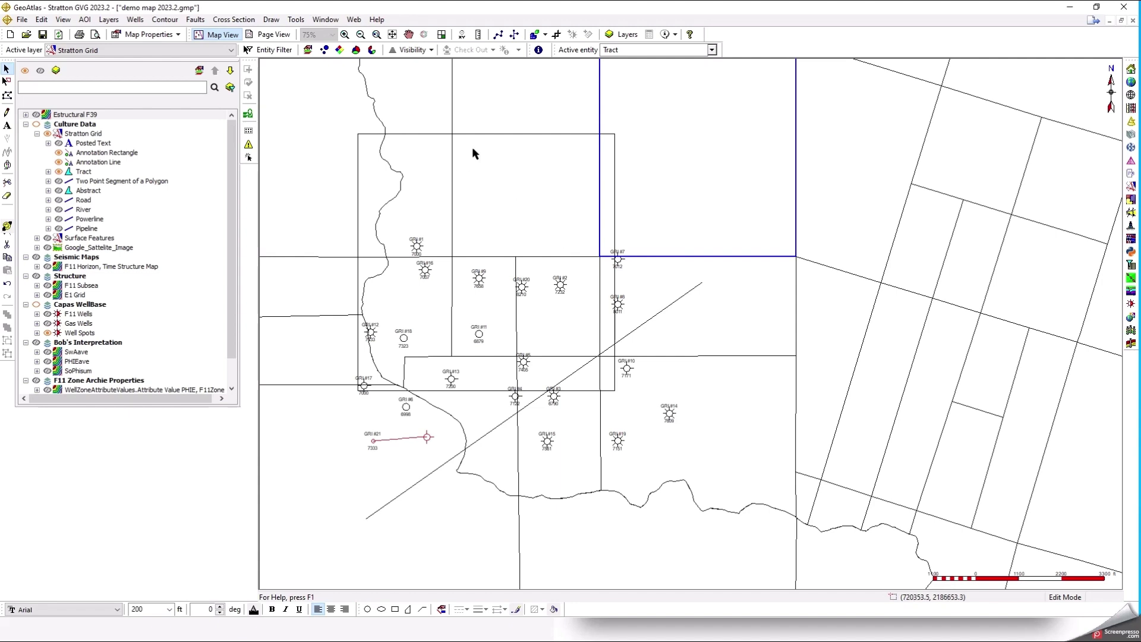
click(486, 134)
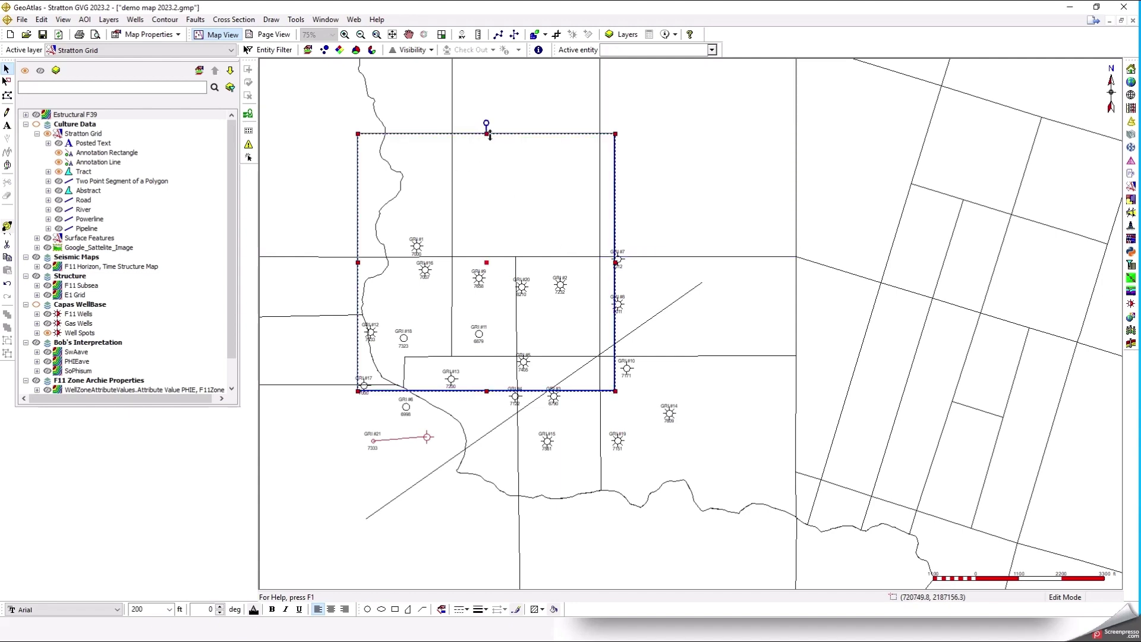
key(Delete)
click(493, 429)
key(Delete)
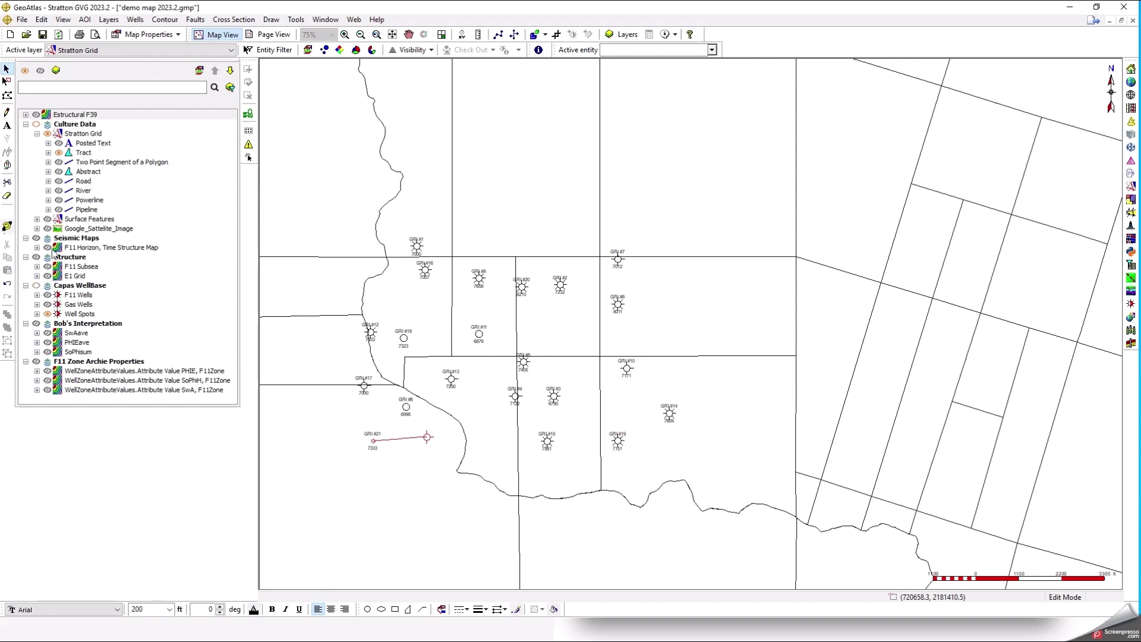
Collapse the Stratton Grid layer's entities and show the F11 Wells layer on the map.
click(36, 134)
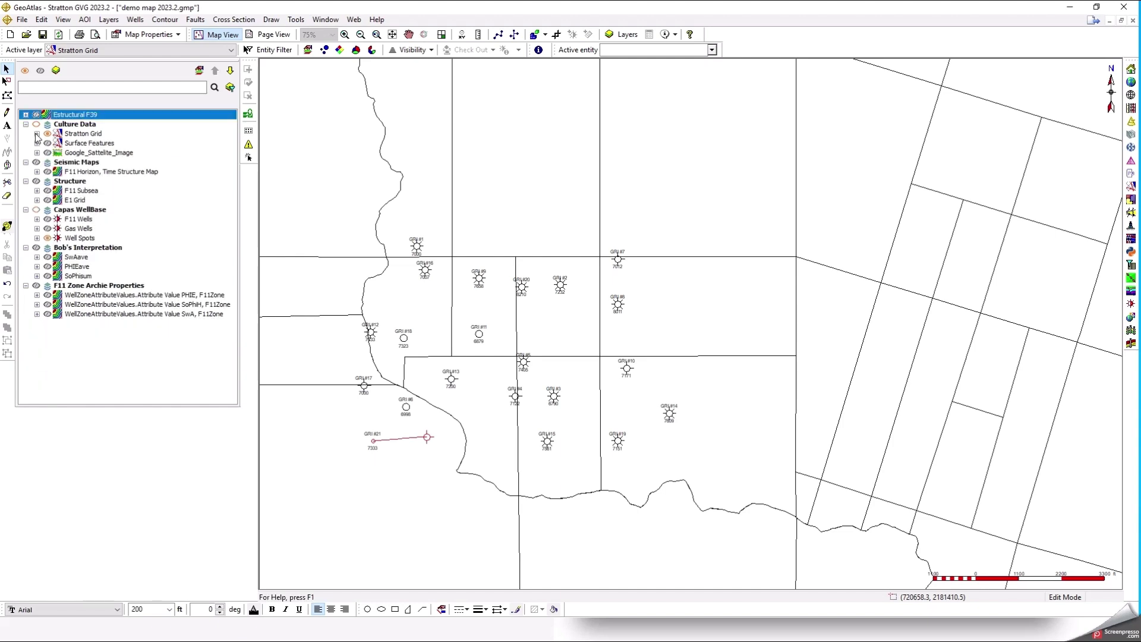
click(68, 219)
click(46, 220)
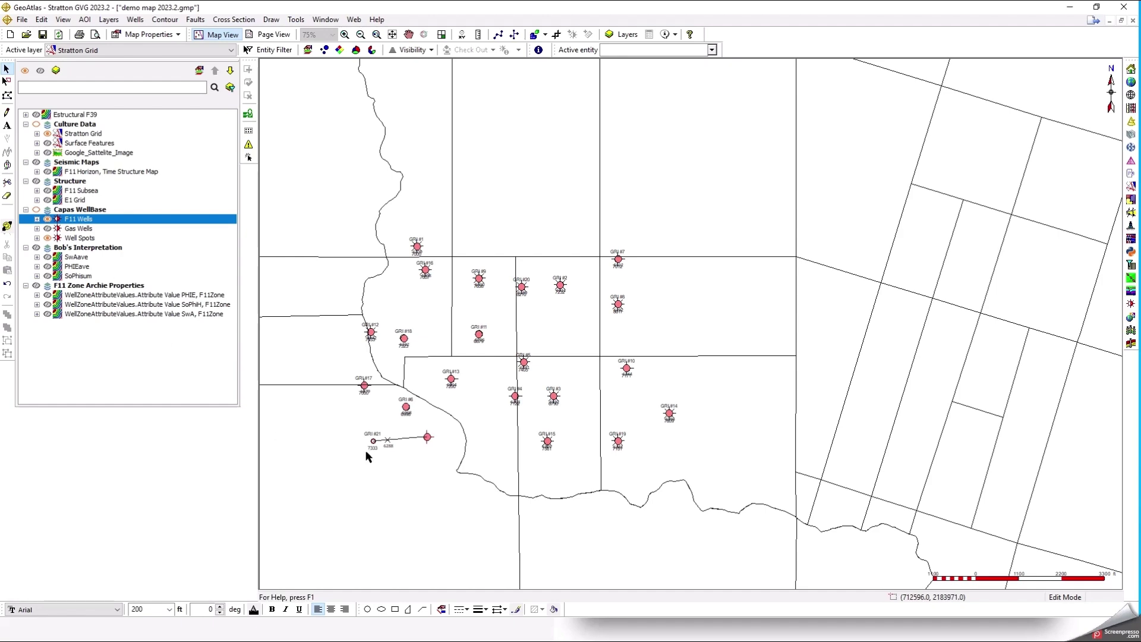
Hide the Well Spots layer so only the F11 Wells symbols remain around the deviated GRI #21 well.
scroll(374, 470, up, 2)
scroll(424, 526, up, 1)
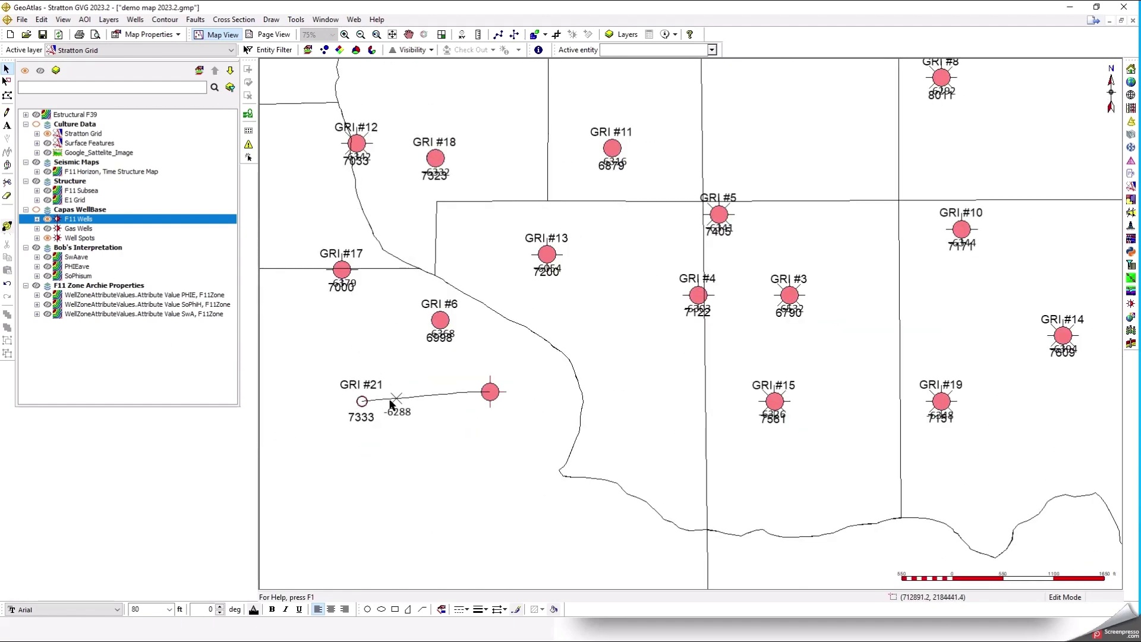
scroll(397, 423, up, 2)
scroll(397, 423, up, 1)
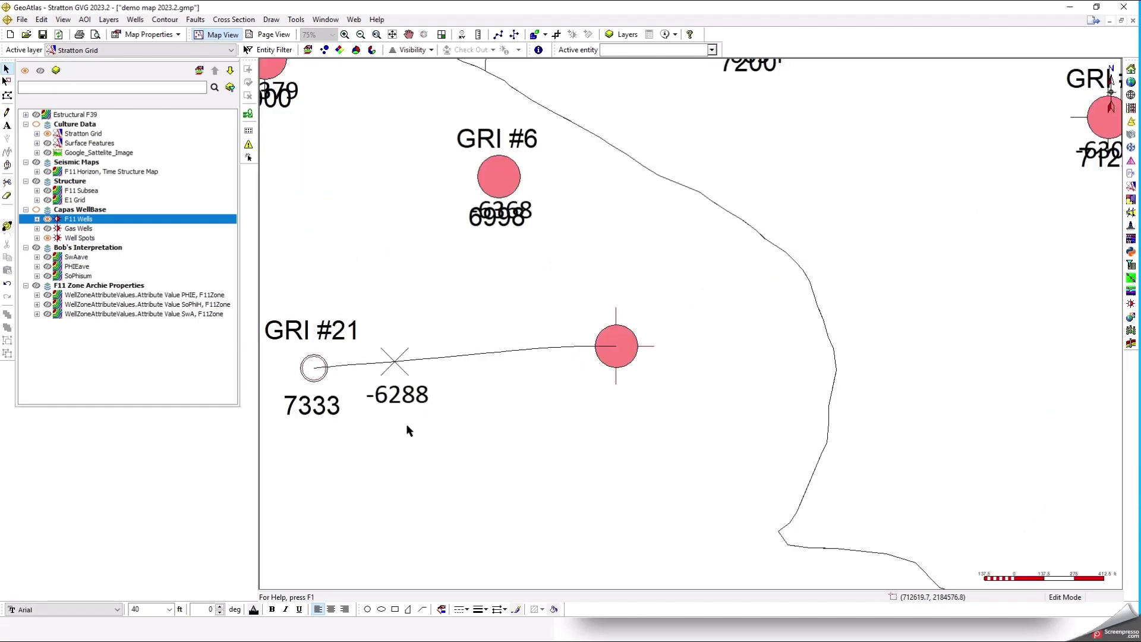
scroll(407, 427, down, 1)
drag(381, 434, 547, 404)
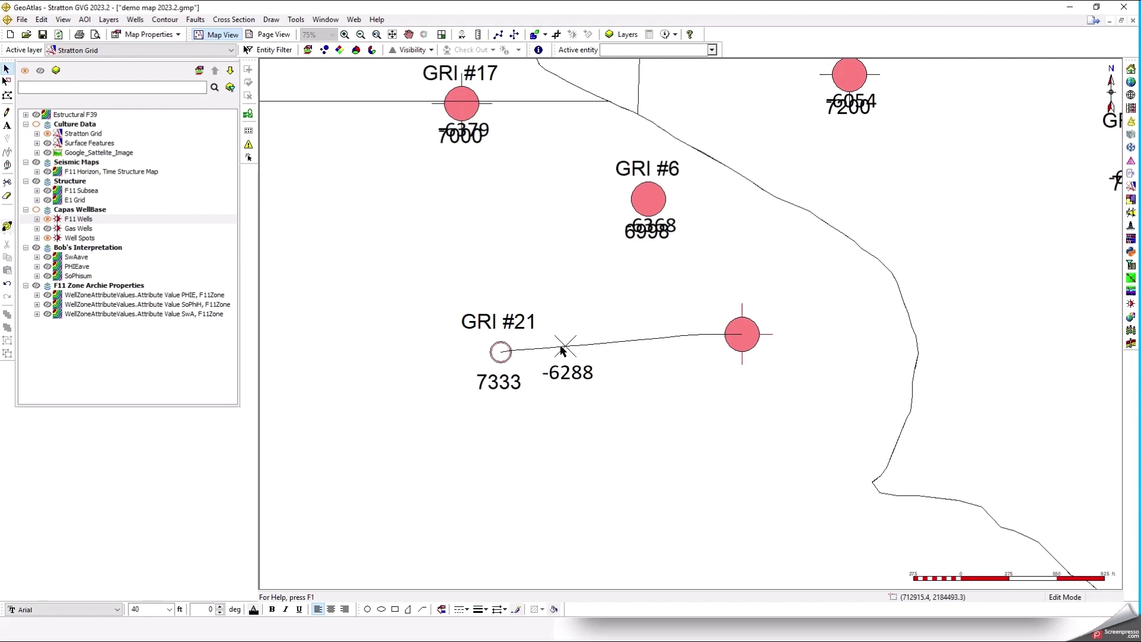
click(50, 238)
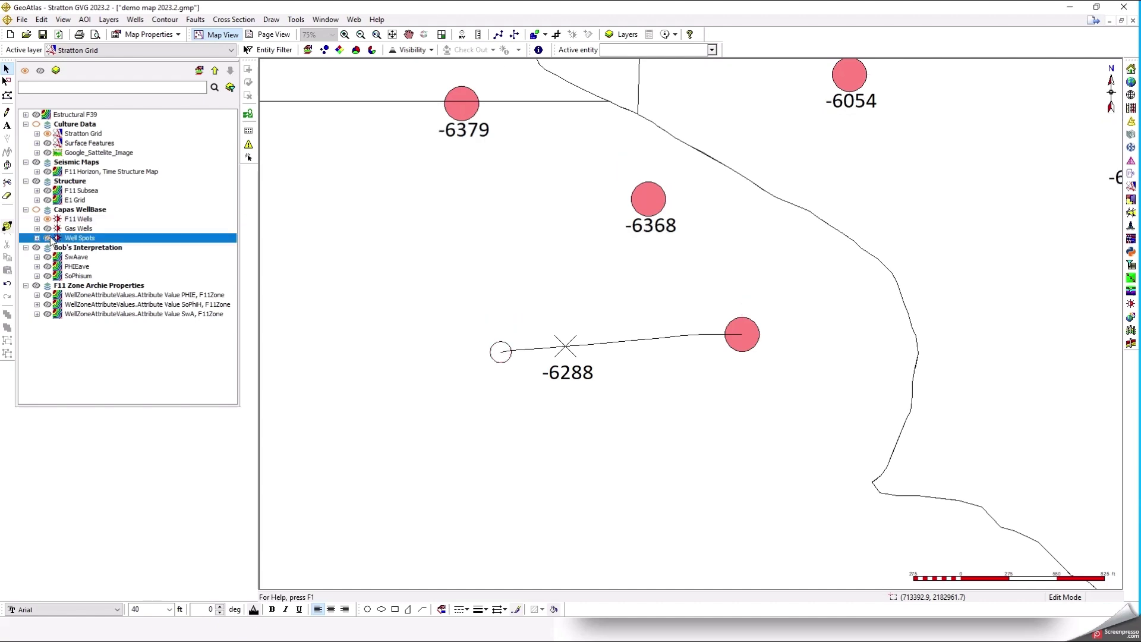
click(566, 349)
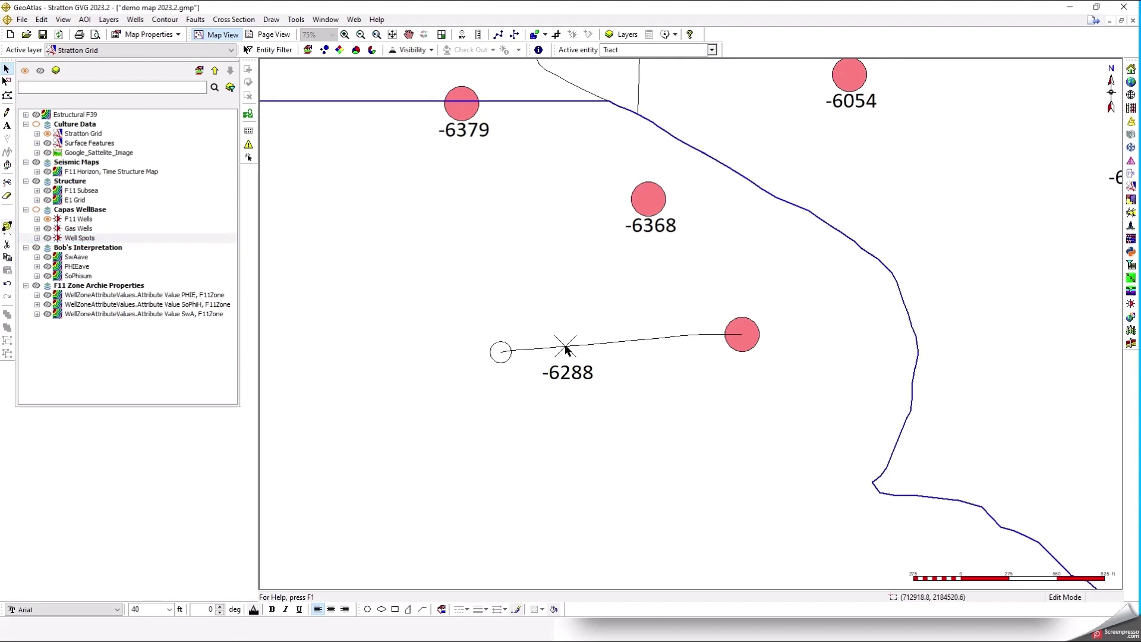
Open the entity display attributes of Formation Intercept with Well in the F11 Wells layer, keeping the deviated well visible on the map.
click(201, 72)
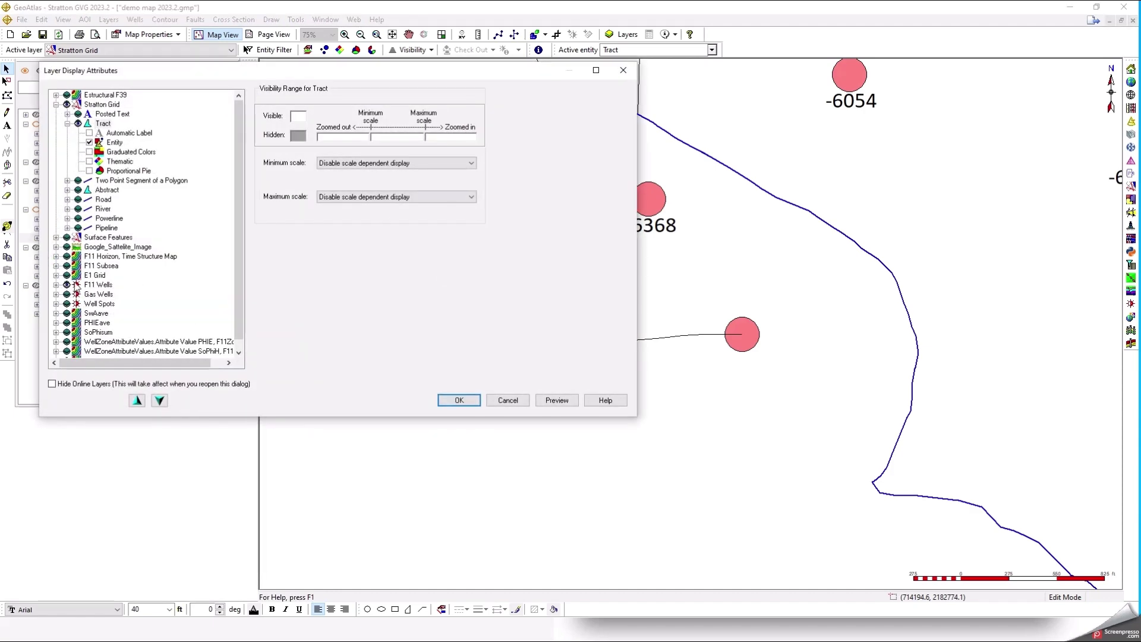
click(56, 284)
drag(236, 186, 240, 241)
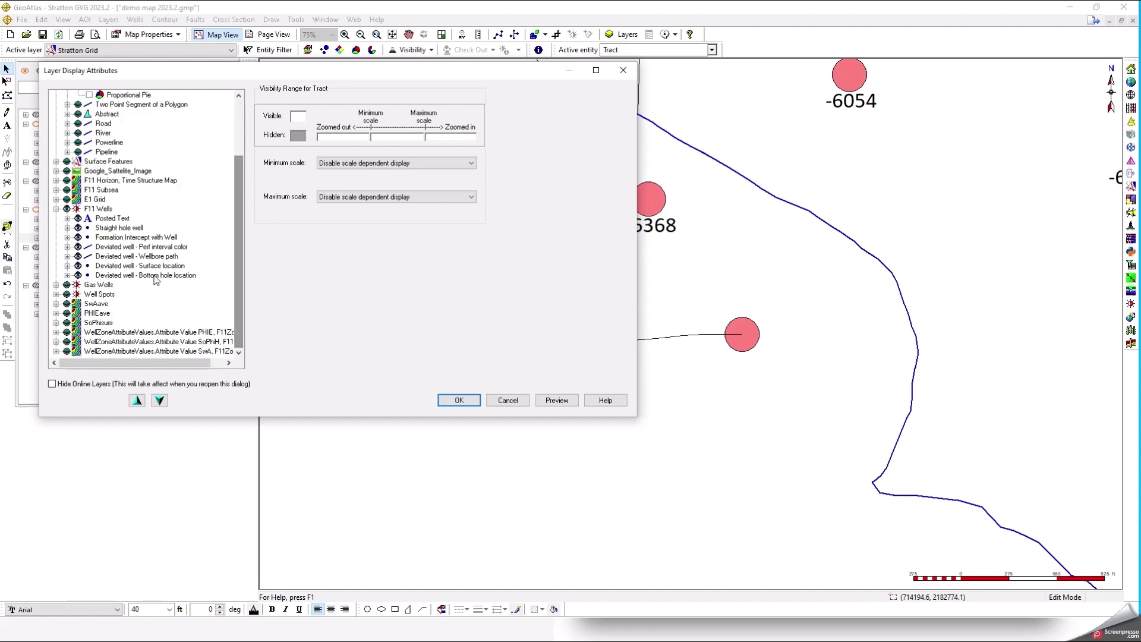
click(123, 239)
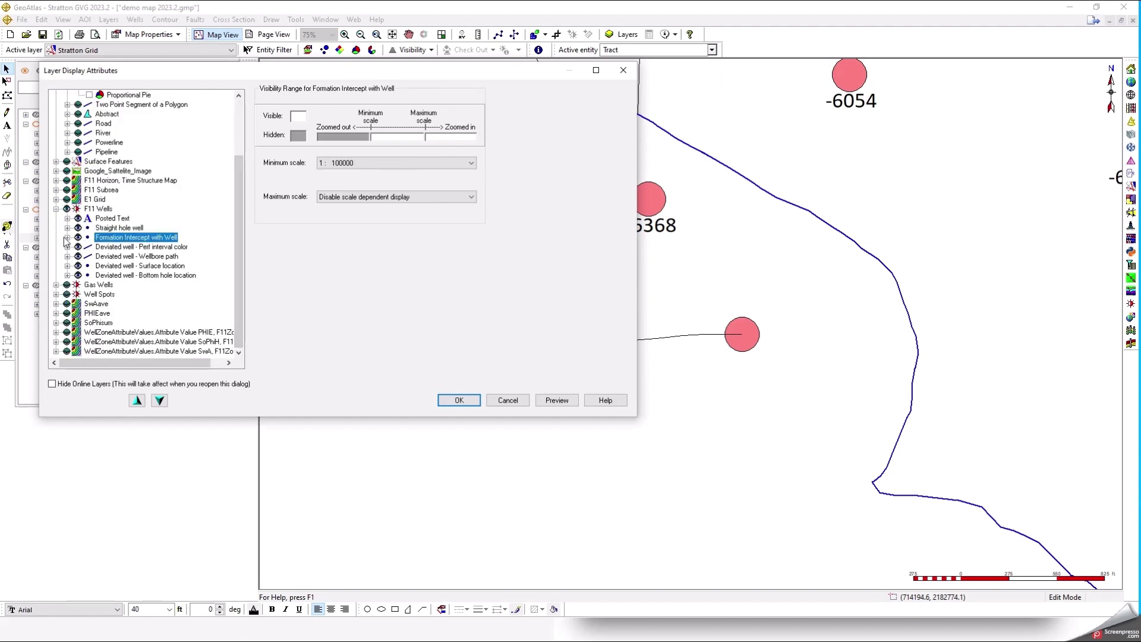
click(67, 237)
click(114, 247)
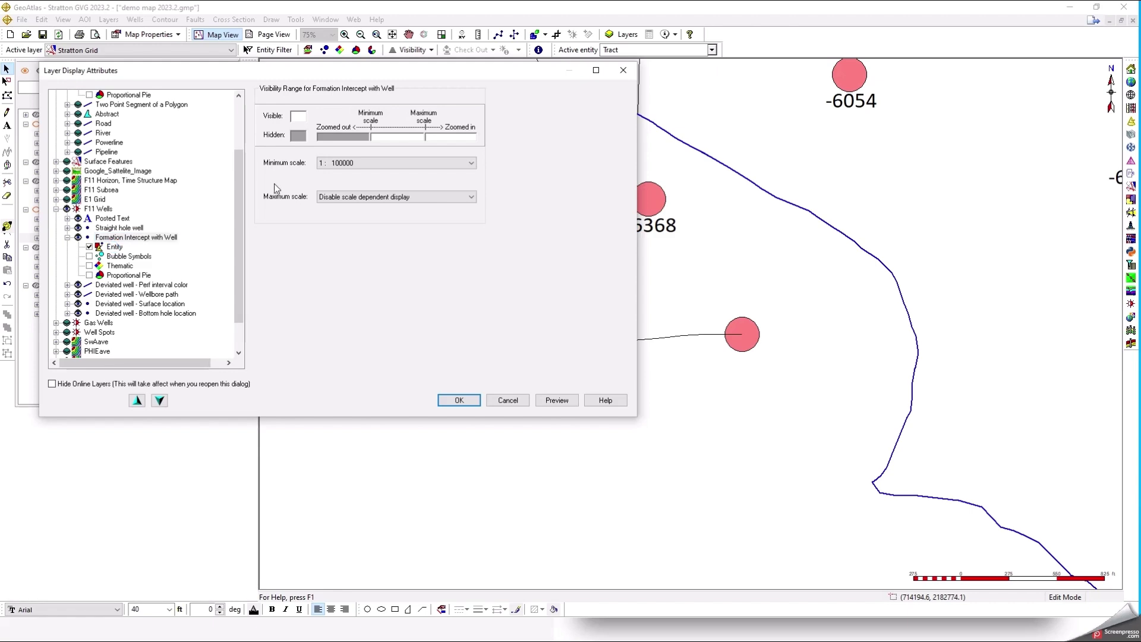
drag(389, 75, 687, 398)
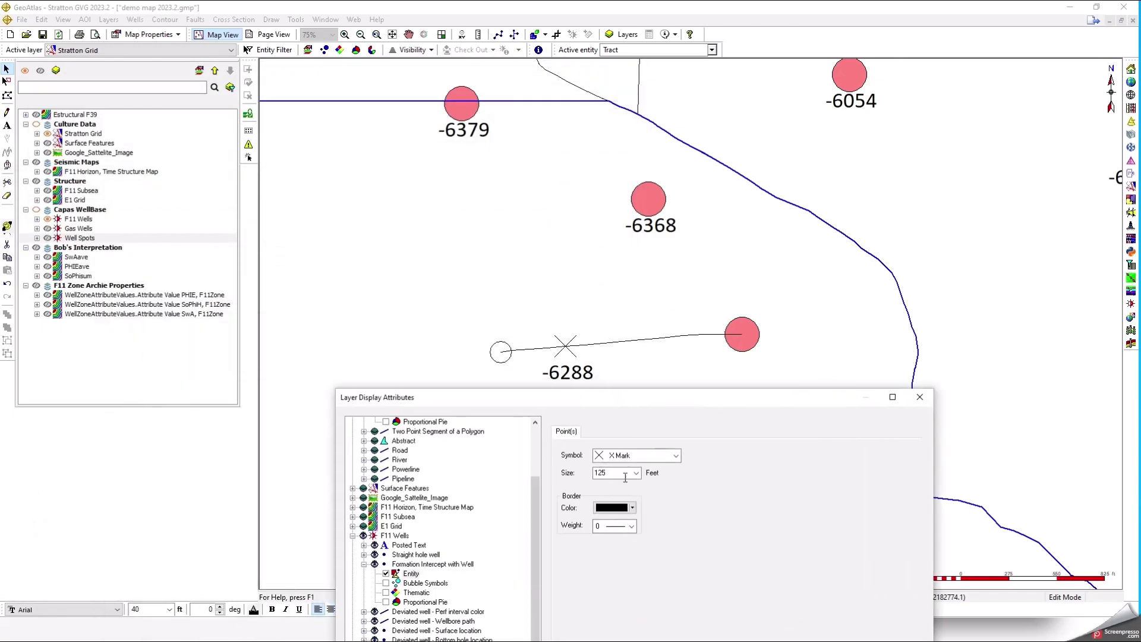
Change the formation intercept symbol from X Mark to Library Symbols, preview it and apply the layer display attributes.
click(676, 456)
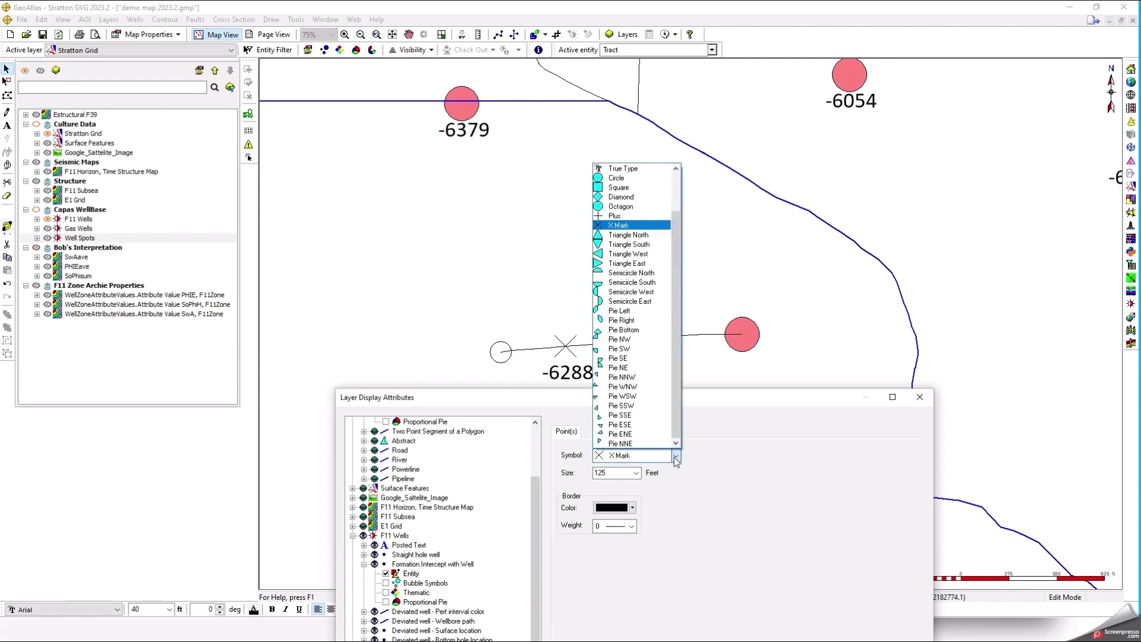
drag(679, 238, 677, 178)
click(646, 178)
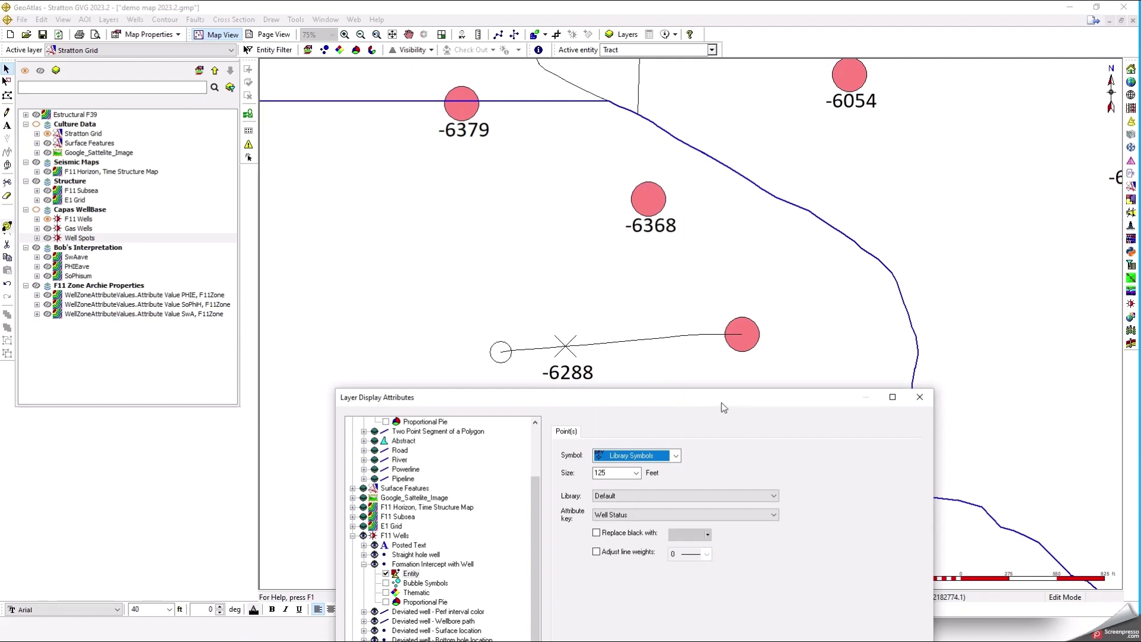
drag(722, 404, 844, 103)
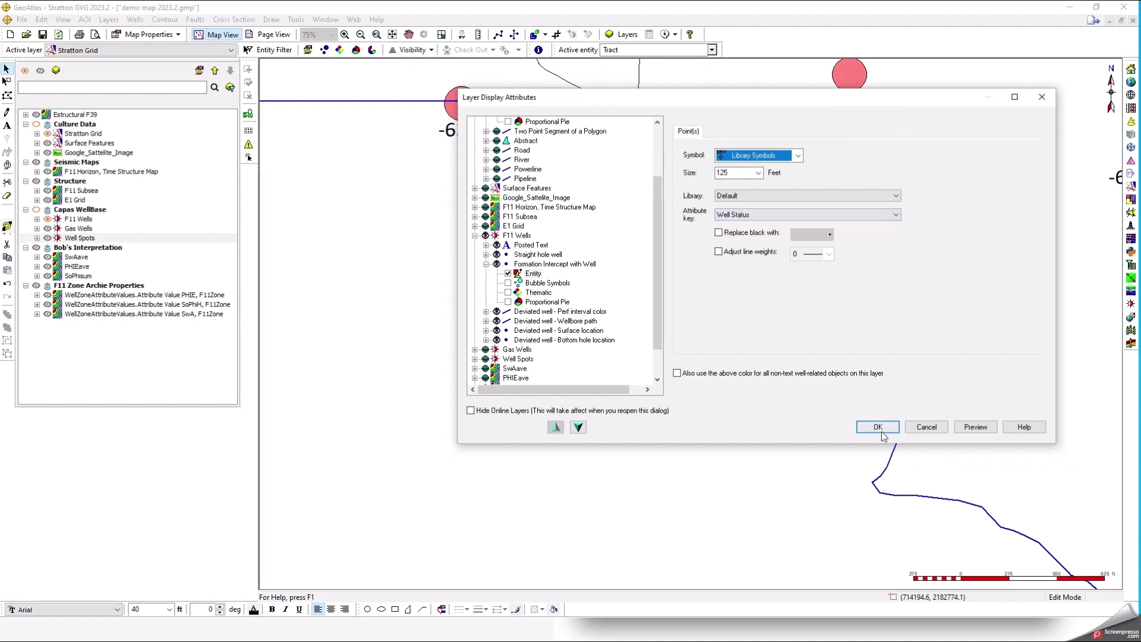
click(963, 432)
click(879, 429)
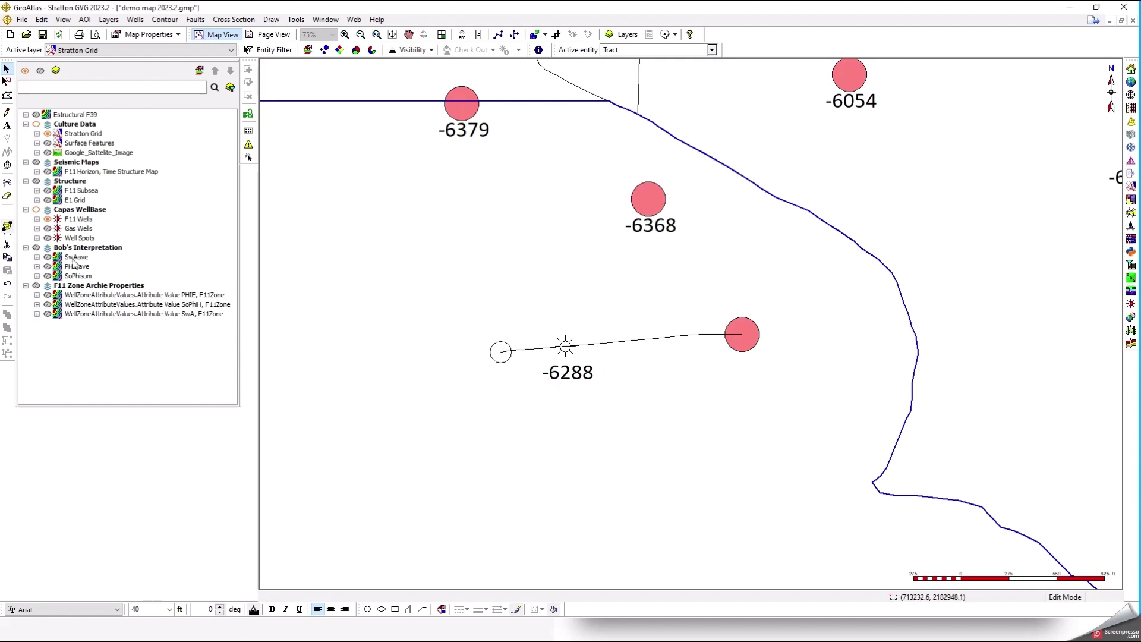
Show the Well Spots layer on the map around the deviated GRI #21 well.
click(47, 239)
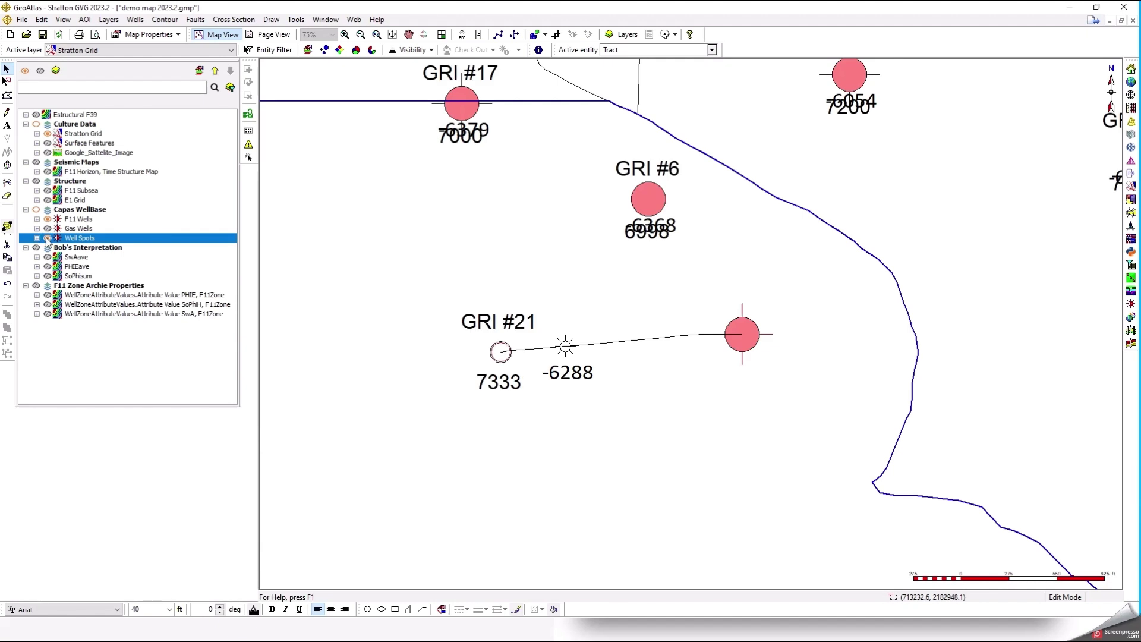
drag(410, 284, 446, 337)
scroll(576, 365, up, 2)
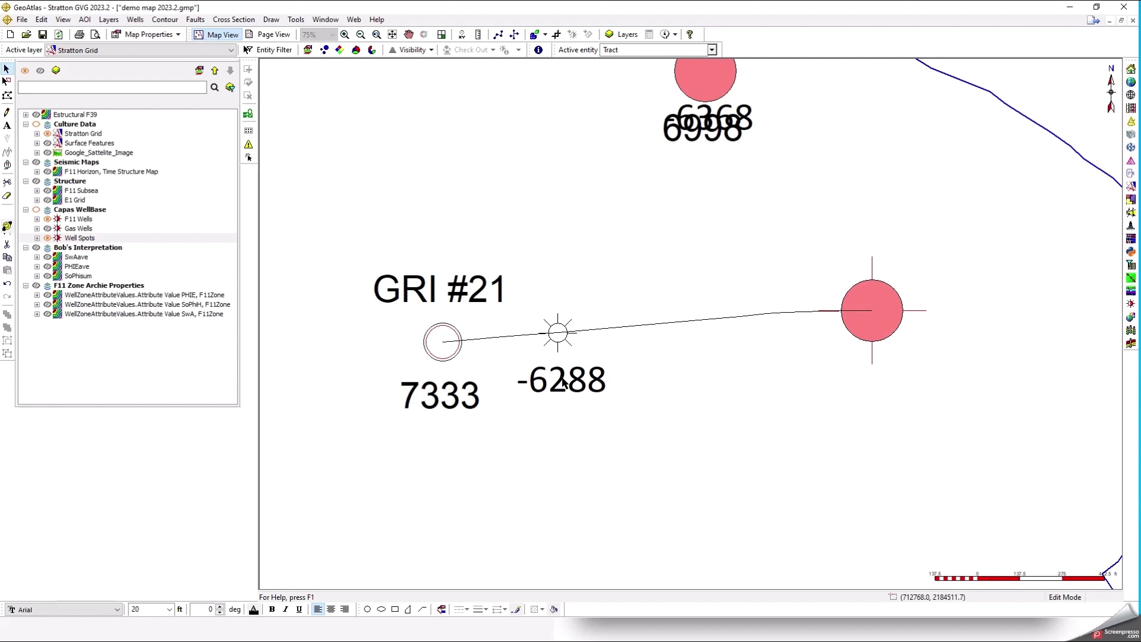
Update the F11 Wells layer with its Formations Top Subsea posting rotated Parallel to Wellbore Path.
right_click(90, 224)
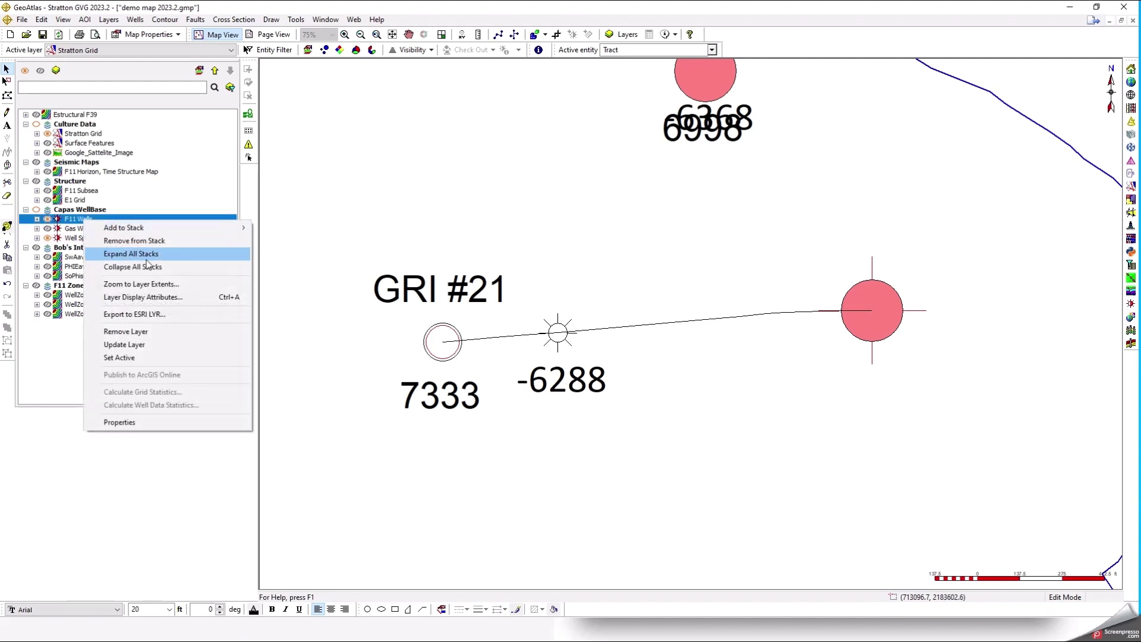
click(124, 345)
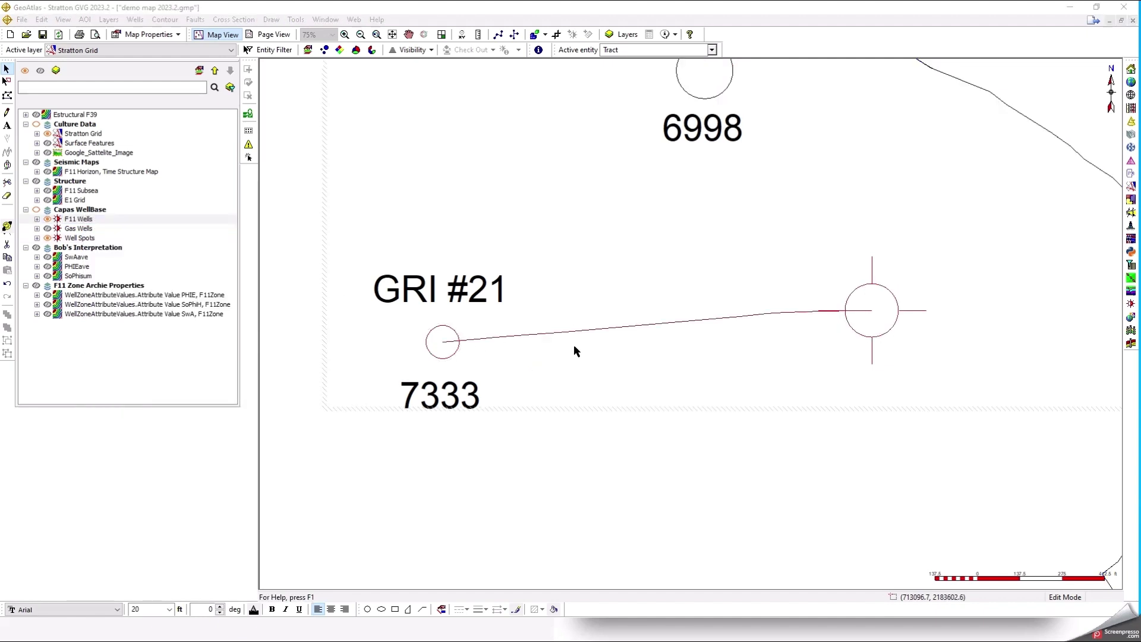
click(662, 332)
drag(607, 123, 632, 129)
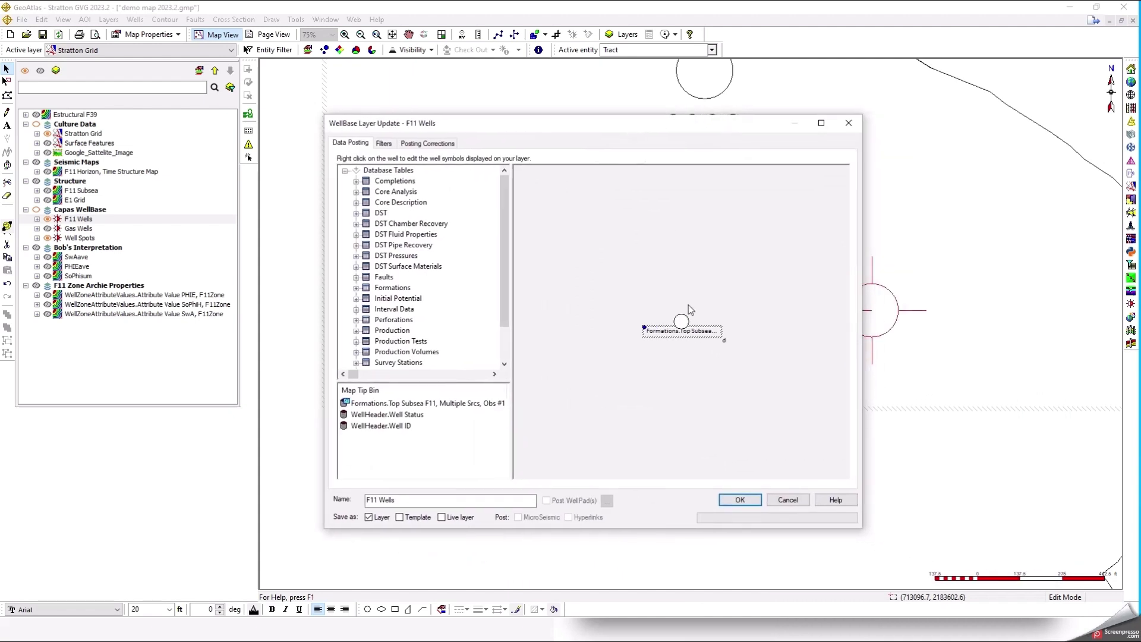
right_click(688, 335)
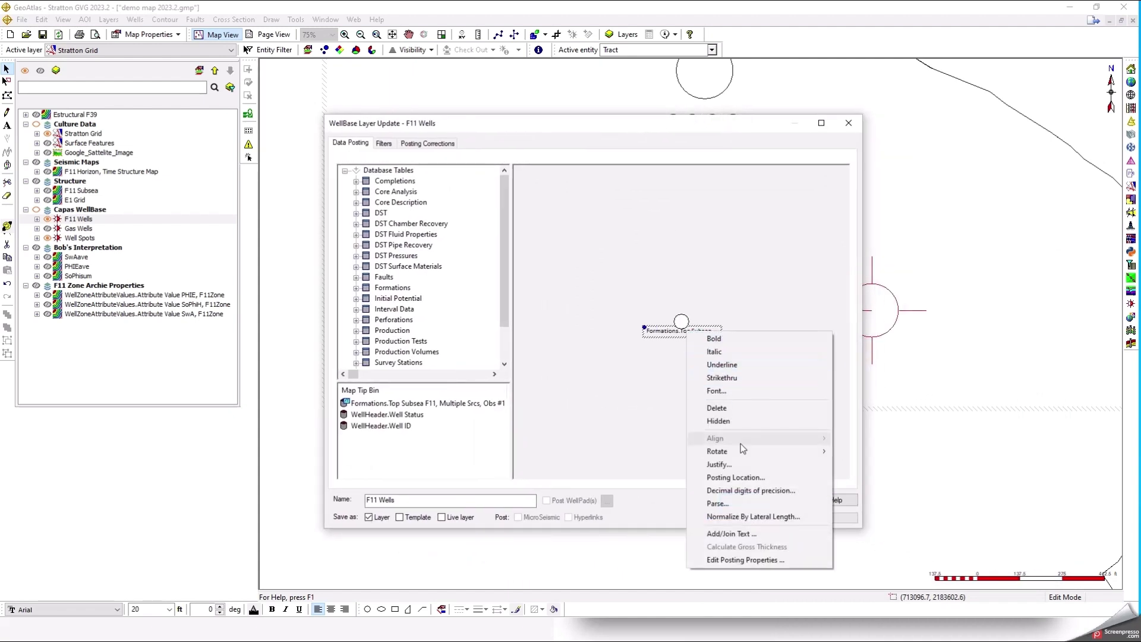
mouse_move(741, 453)
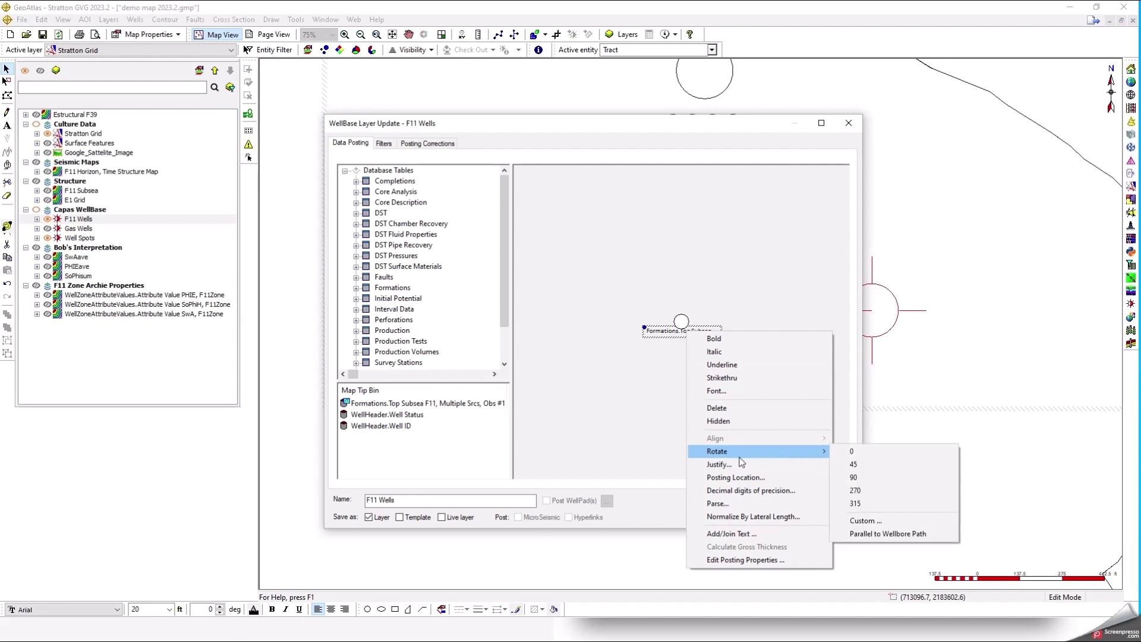
click(872, 534)
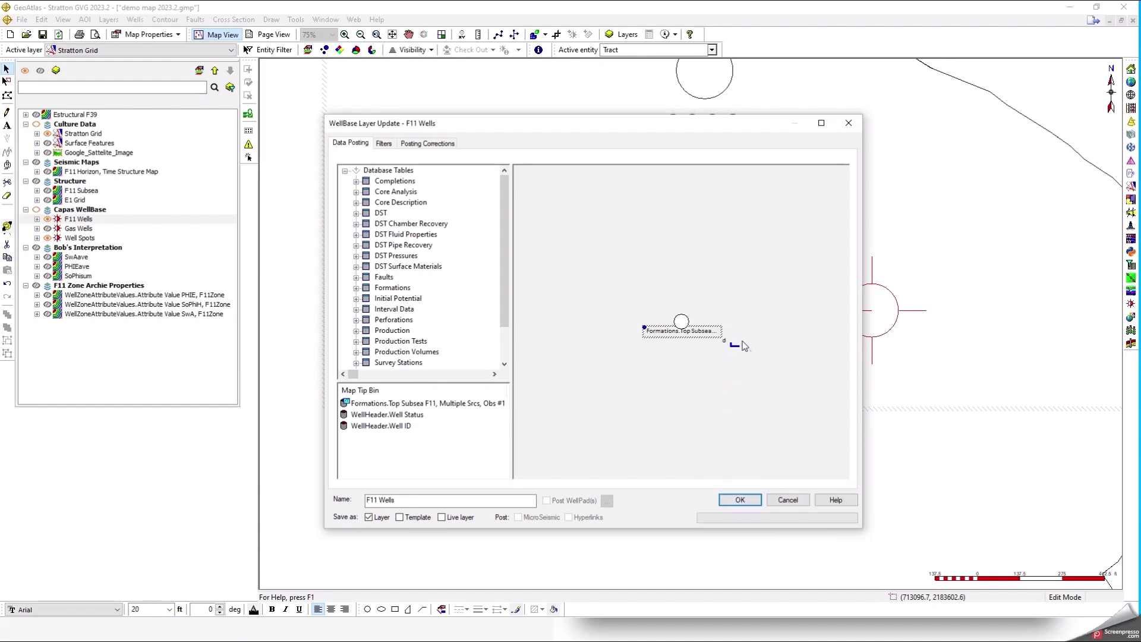
click(740, 501)
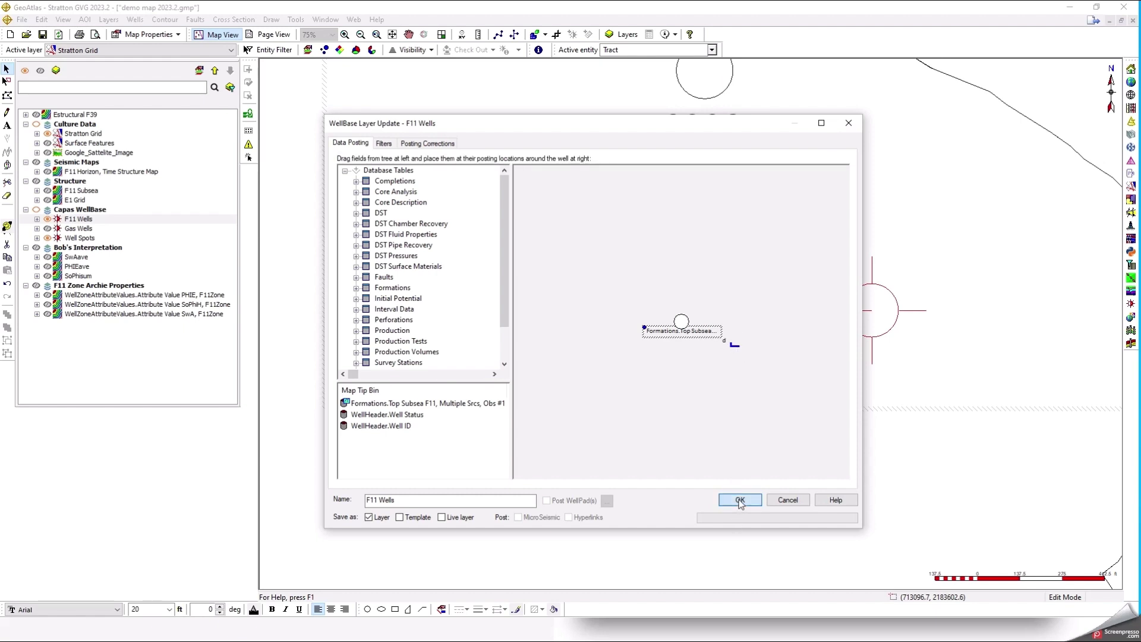
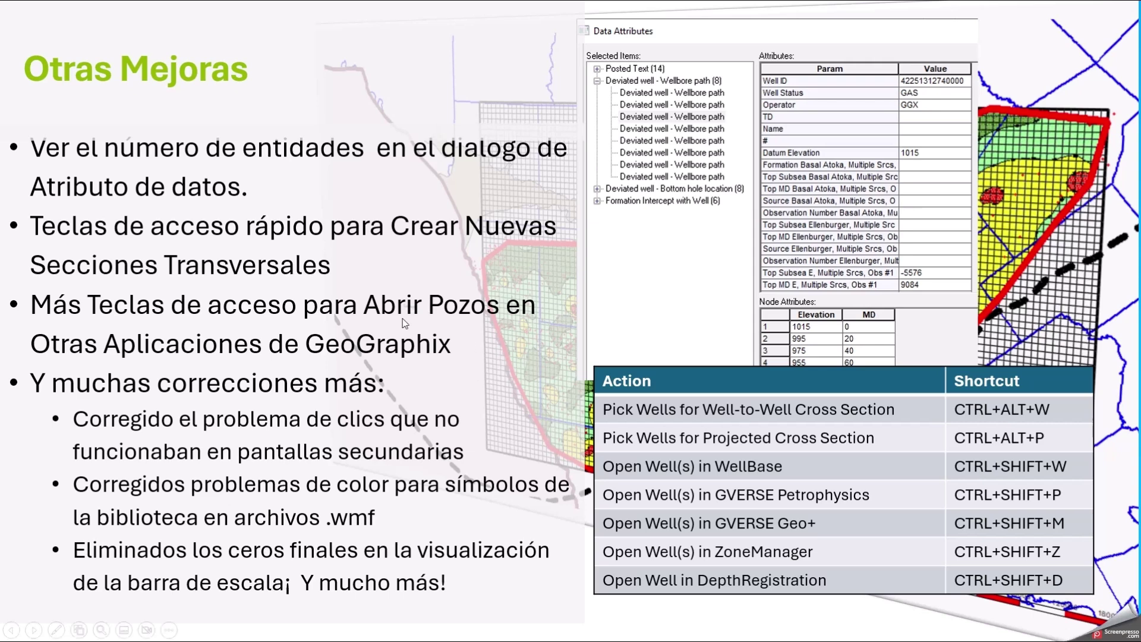
click(443, 404)
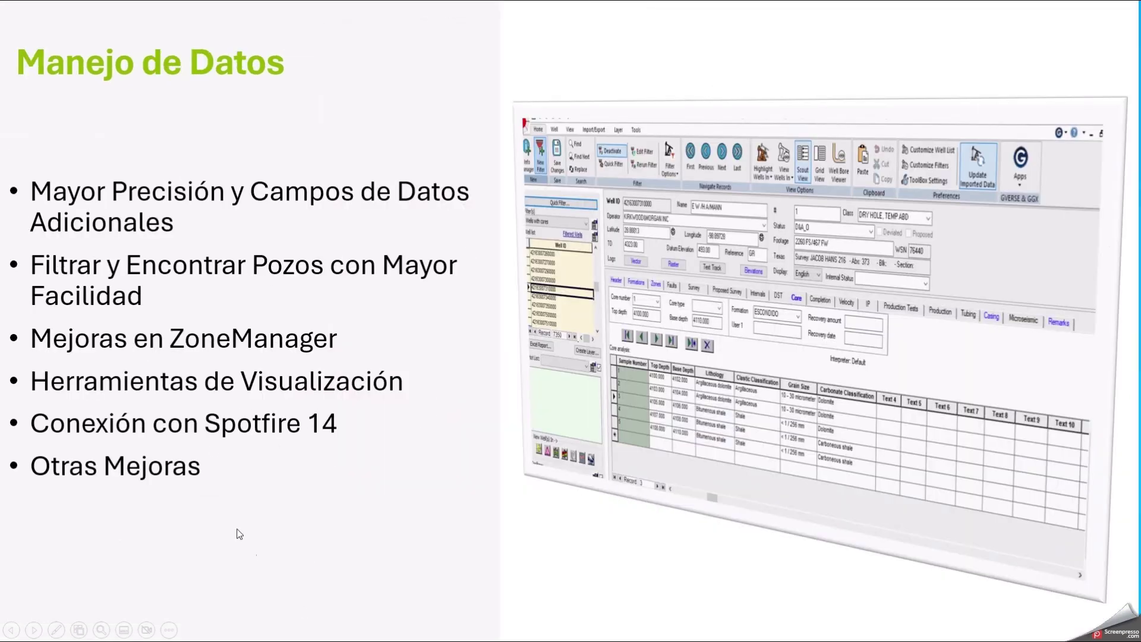
click(150, 448)
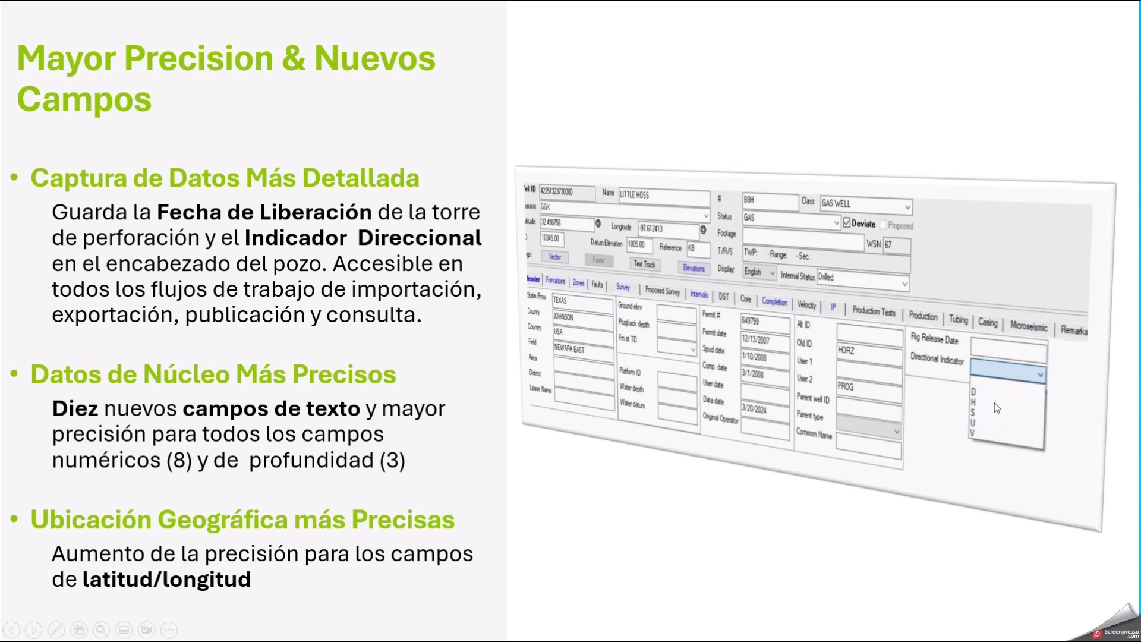
click(878, 413)
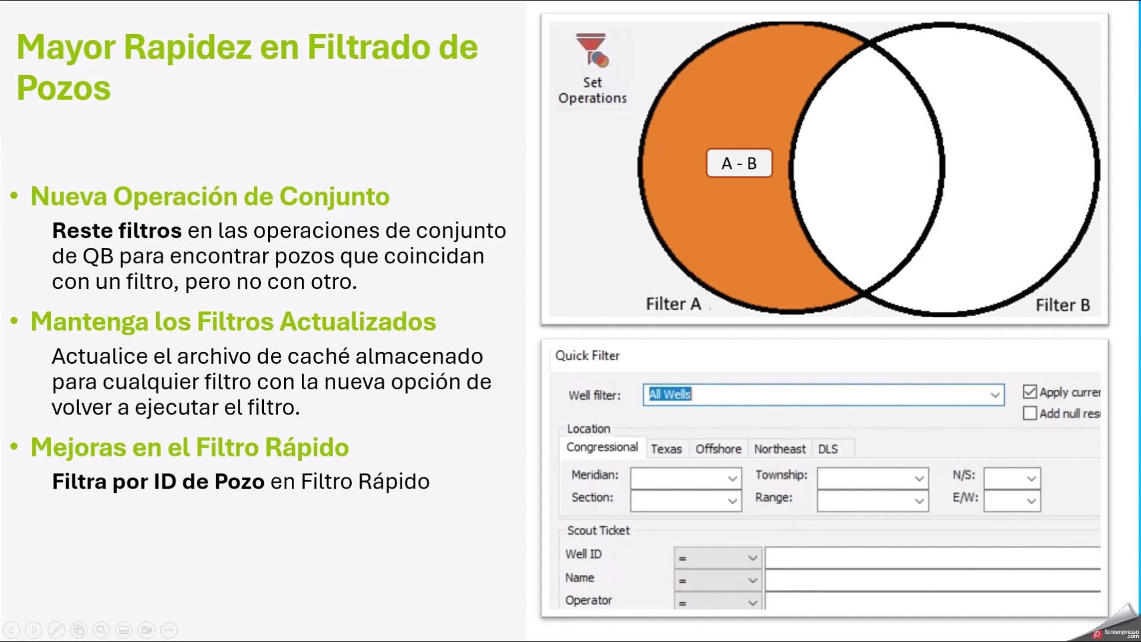
Switch to WellBase Information Manager, review the available well filters and rerun the Gas wells filter.
key(Right)
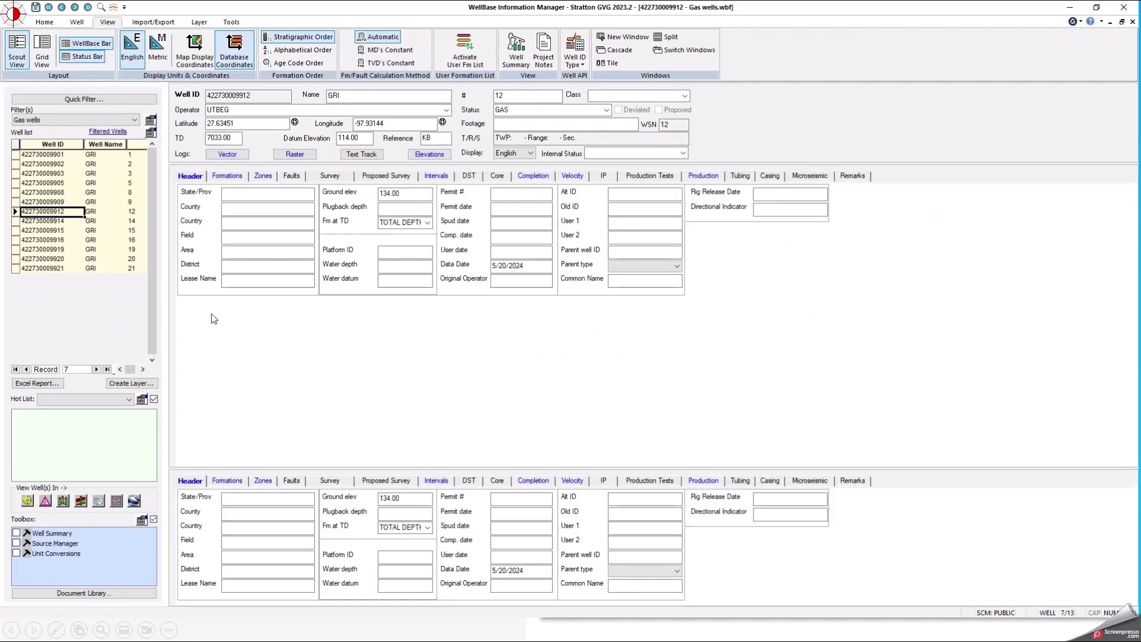
key(Right)
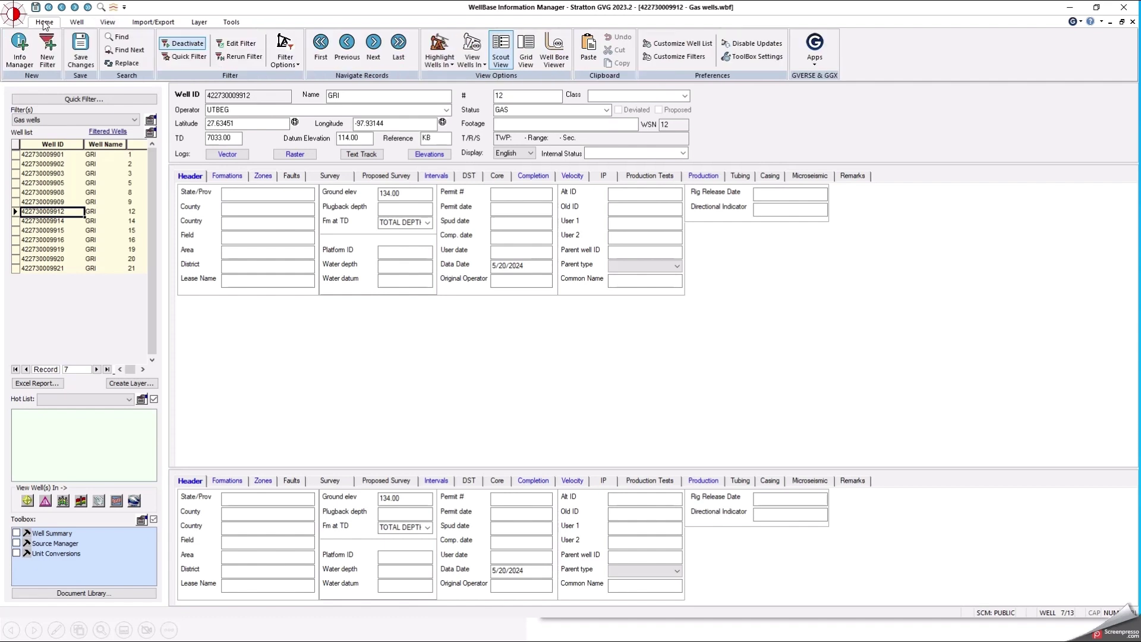
key(Right)
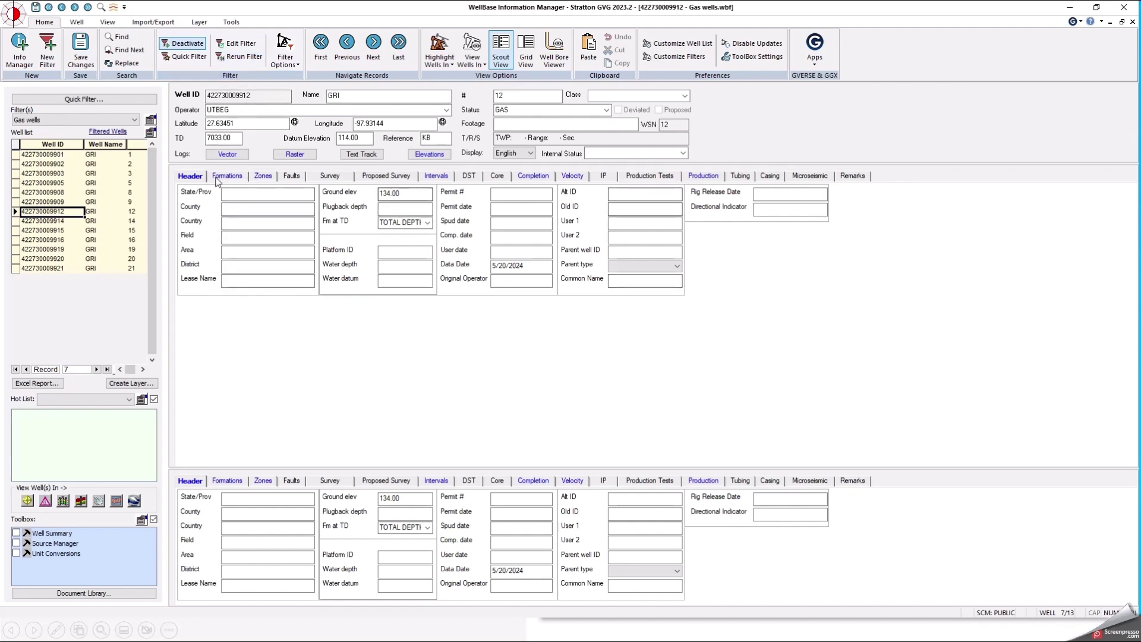
click(50, 120)
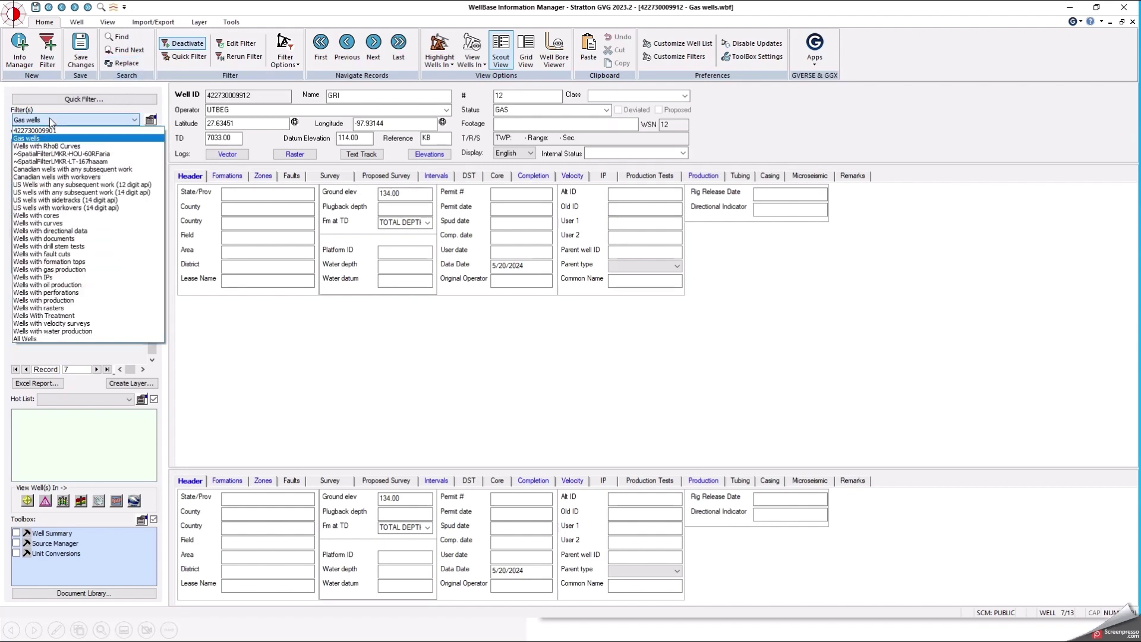
click(50, 121)
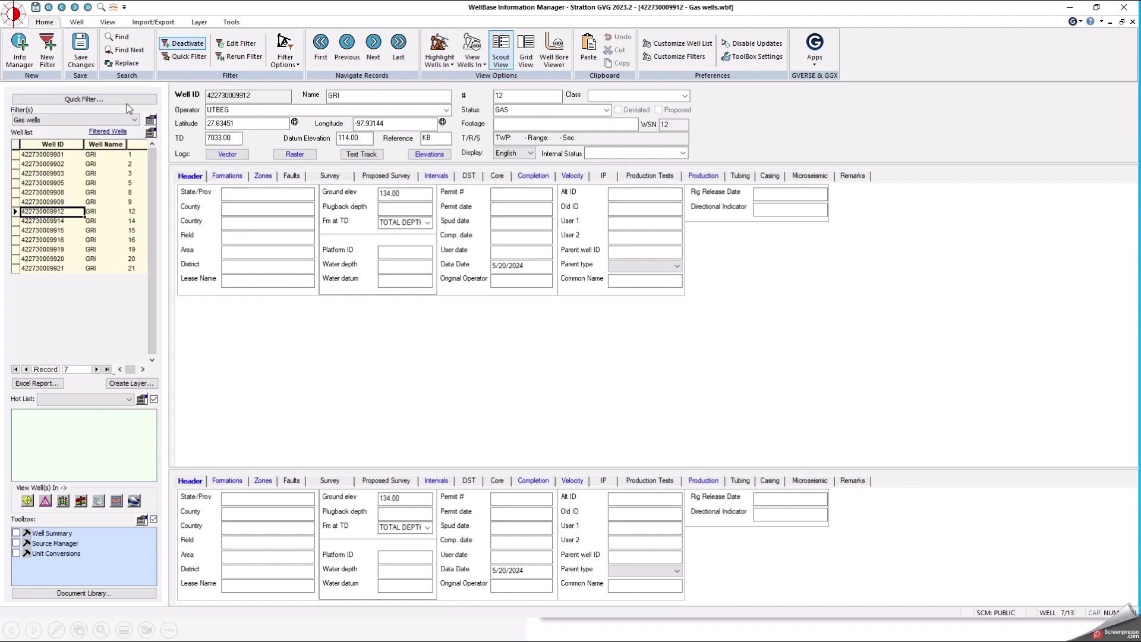
click(246, 59)
Display the wells in Grid View, enlarge the well table and select wells 2 through 15.
click(116, 24)
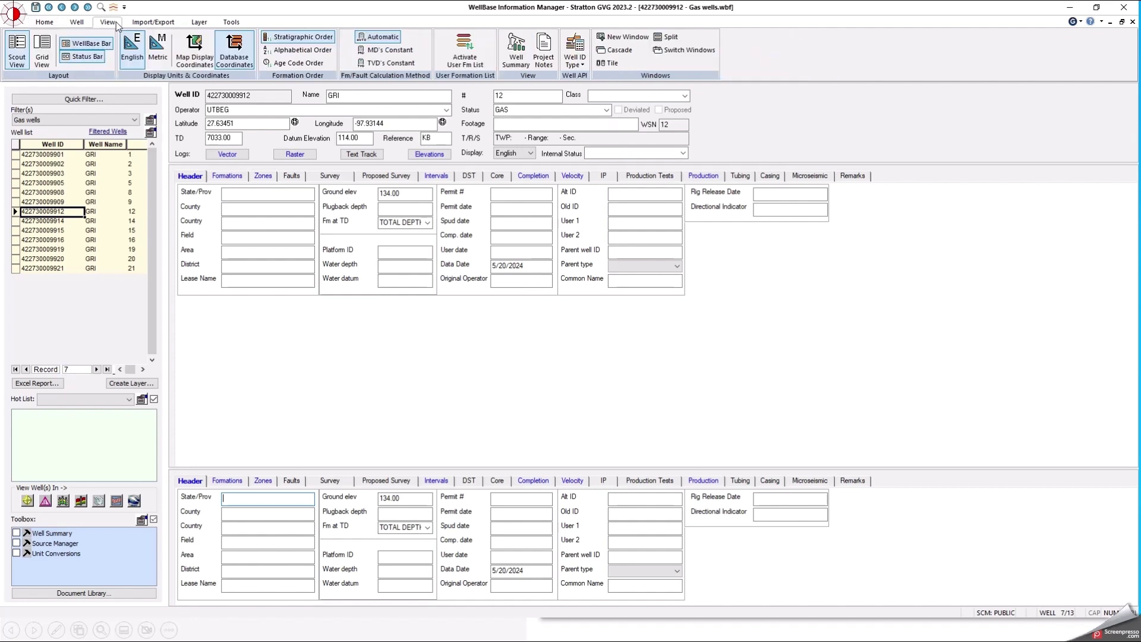
click(42, 51)
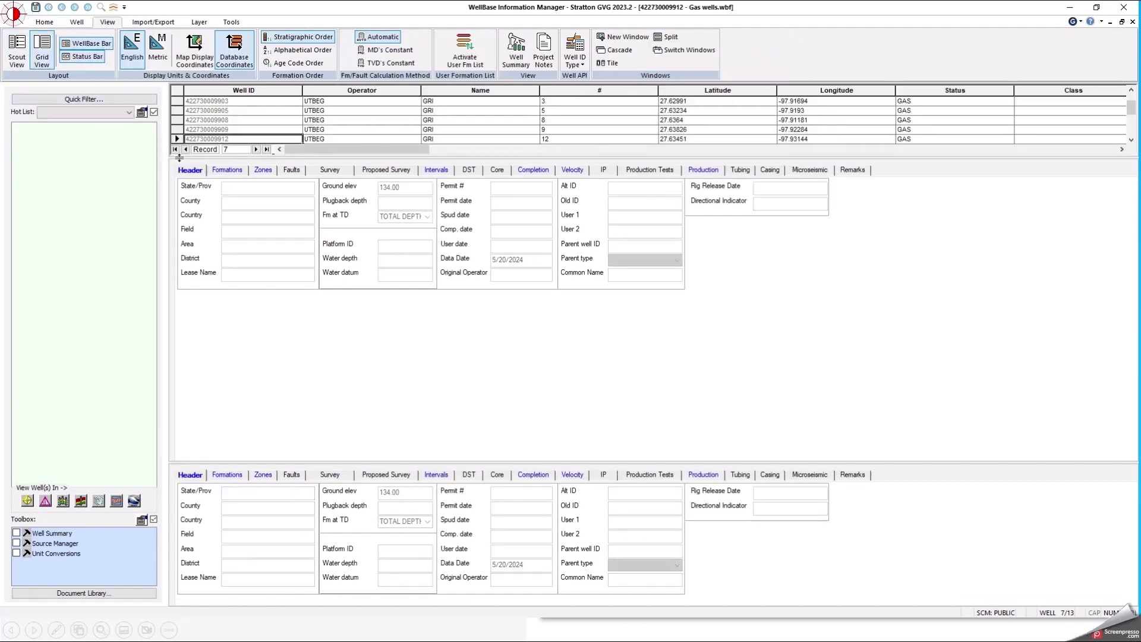
mouse_move(180, 160)
mouse_down()
mouse_move(192, 302)
mouse_move(196, 121)
mouse_move(179, 176)
mouse_up()
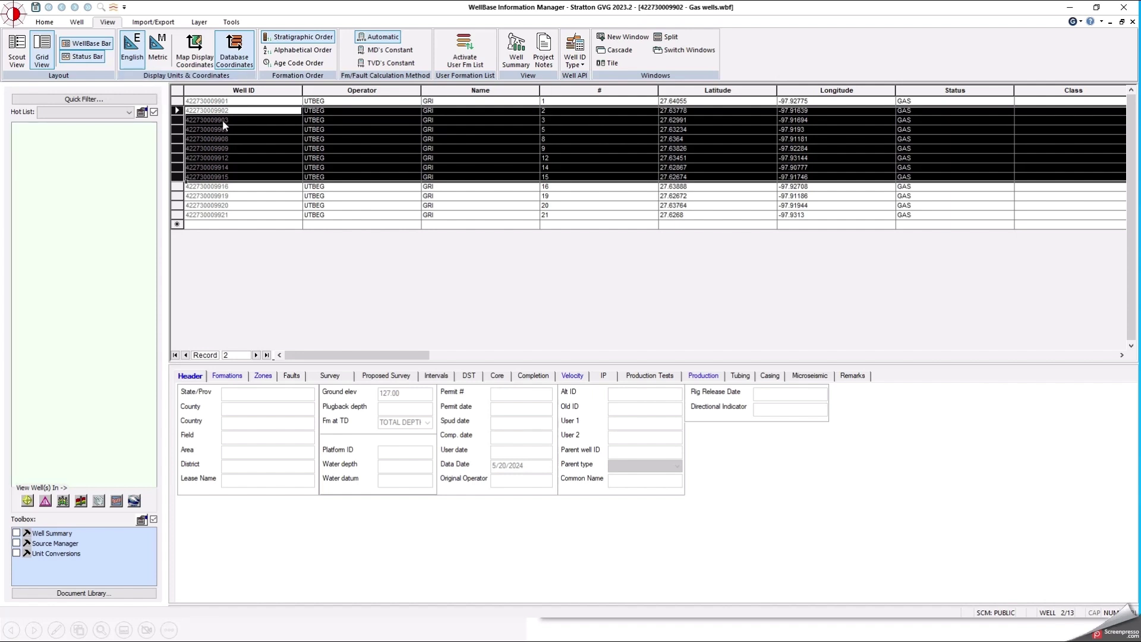
Return to Scout View, select wells GRI 2 through GRI 12 in the well list and review the actions available for them.
click(24, 52)
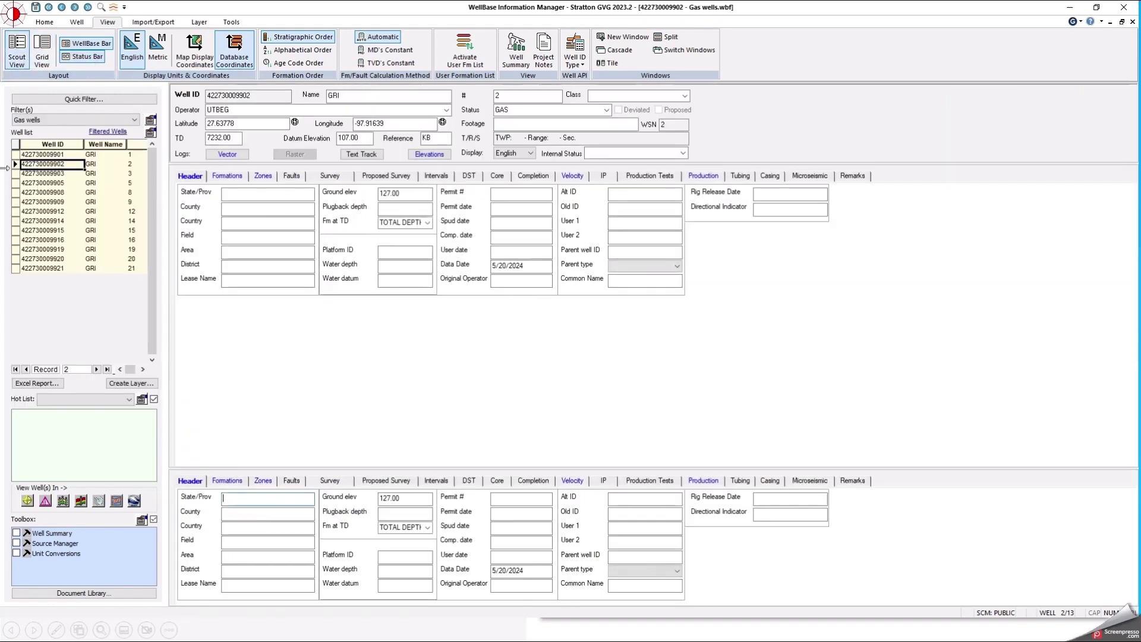
click(16, 164)
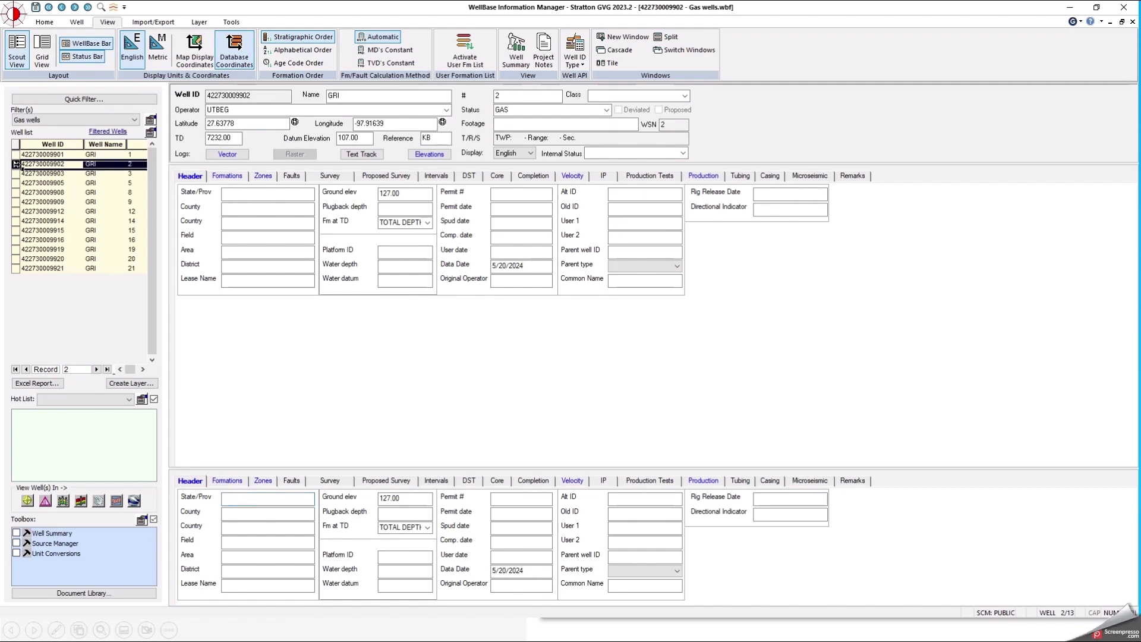
drag(17, 164, 22, 212)
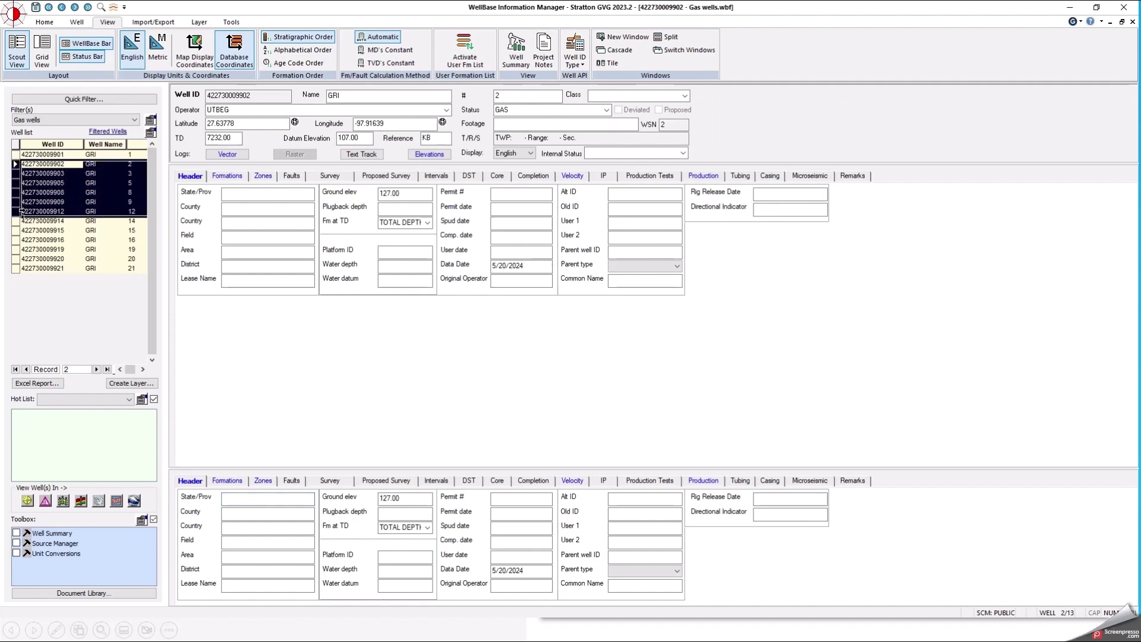
right_click(61, 189)
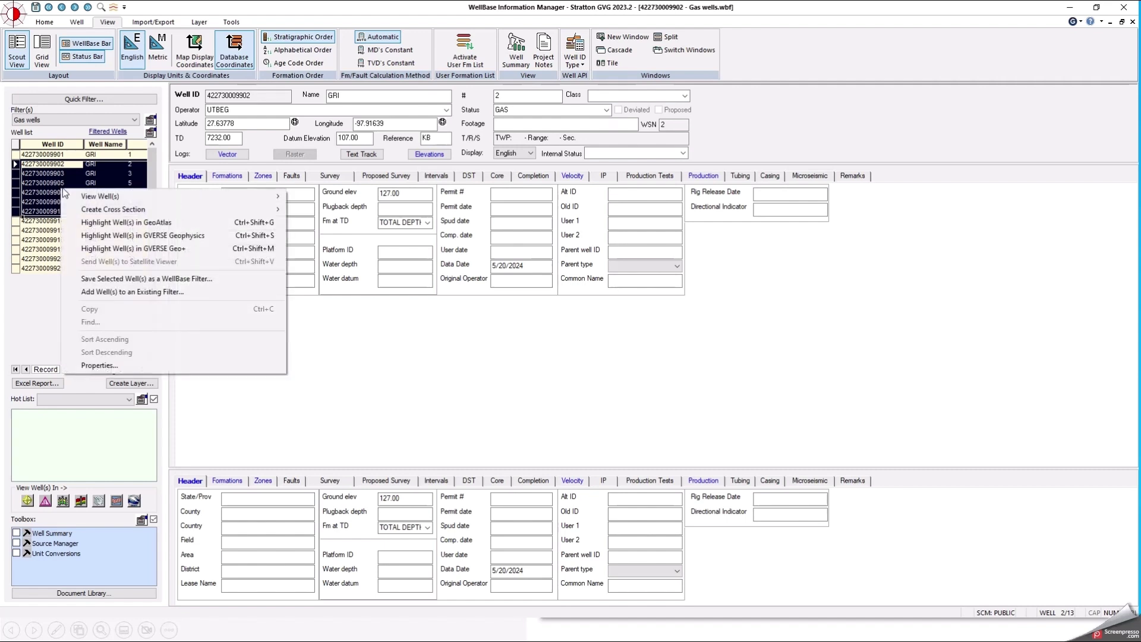
mouse_move(115, 199)
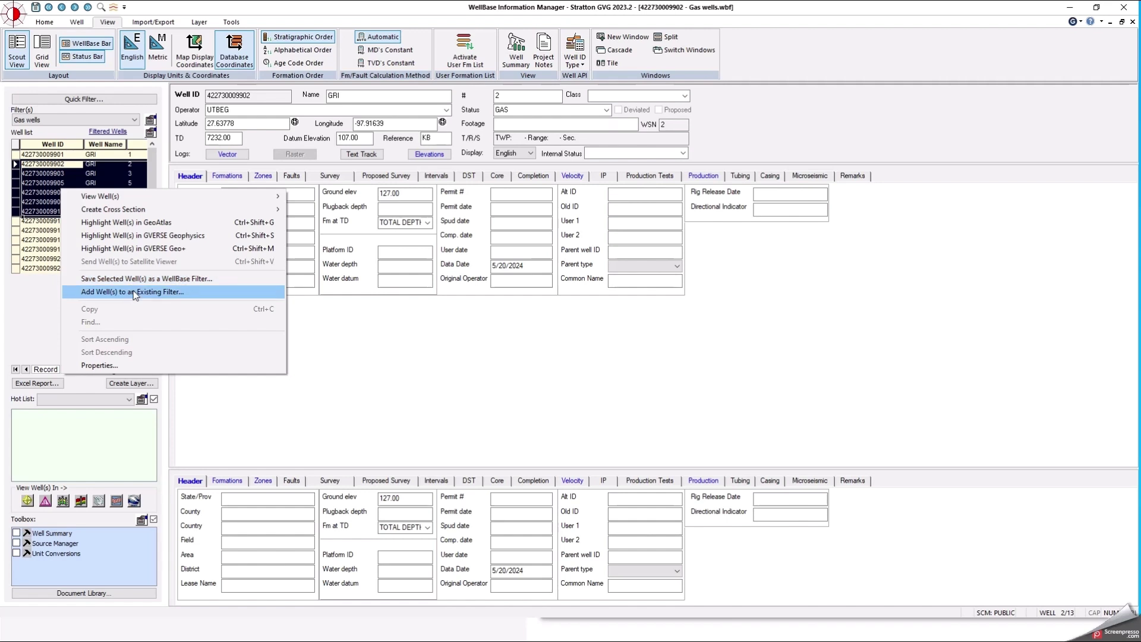
click(392, 339)
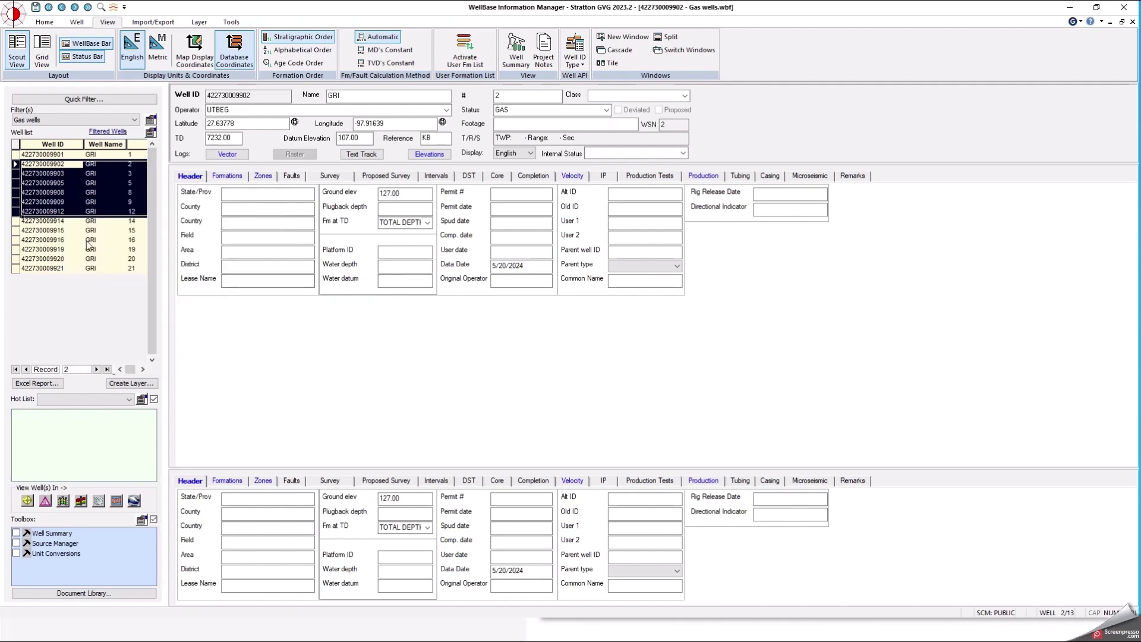
Make GRI 12 the current well, open its vector log curves and display the GR curve in the Log Curve Viewer.
click(81, 210)
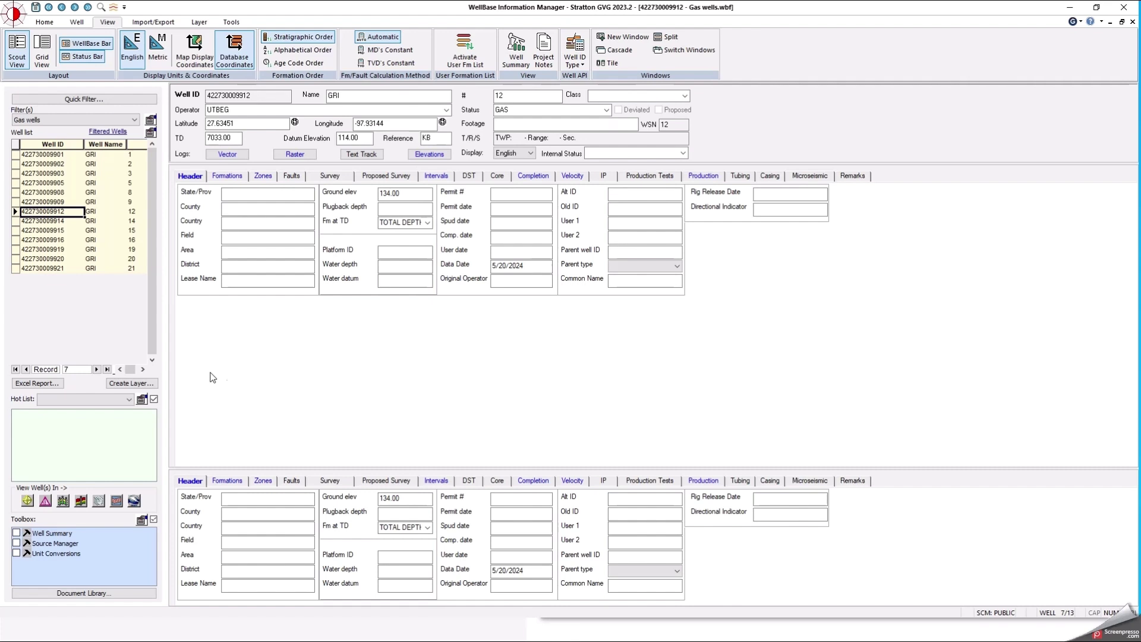
click(232, 157)
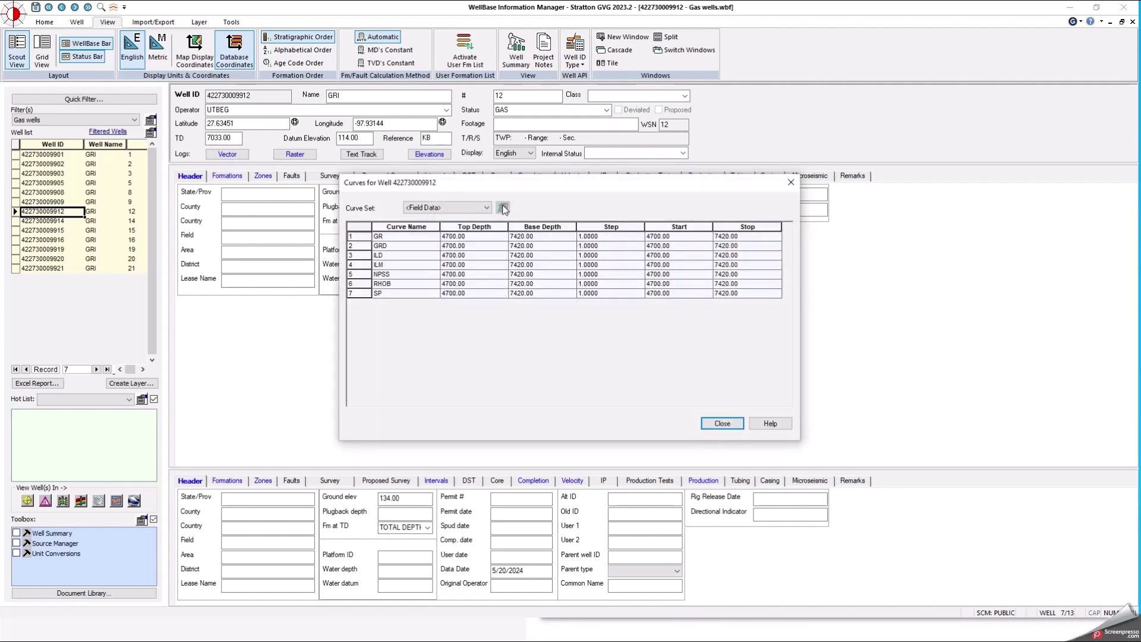
drag(479, 191, 480, 204)
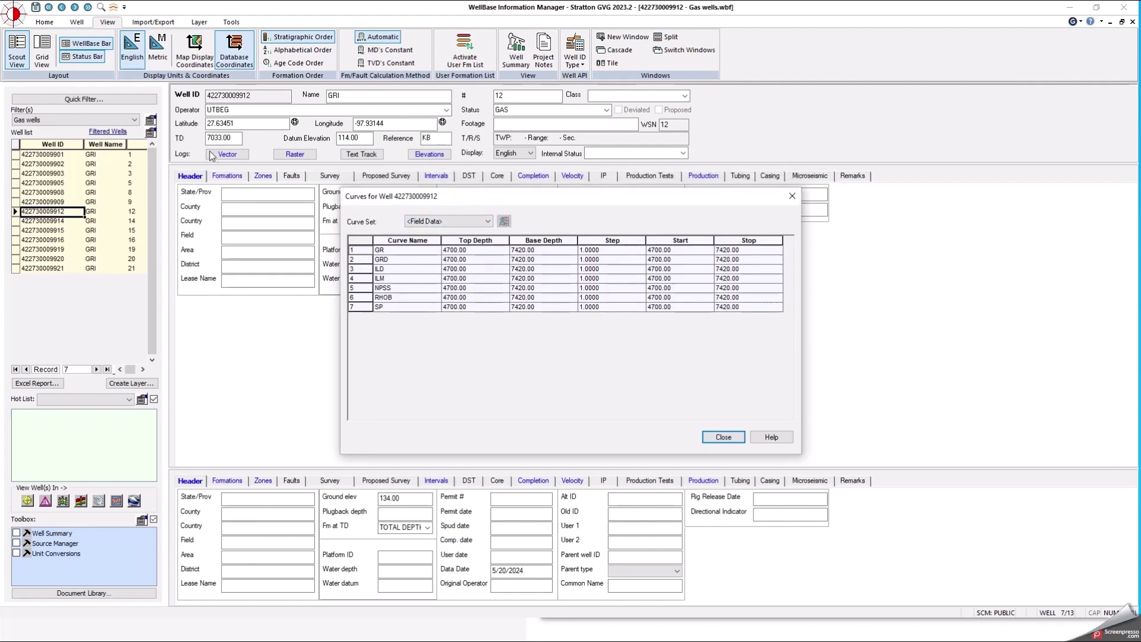
click(415, 254)
click(505, 222)
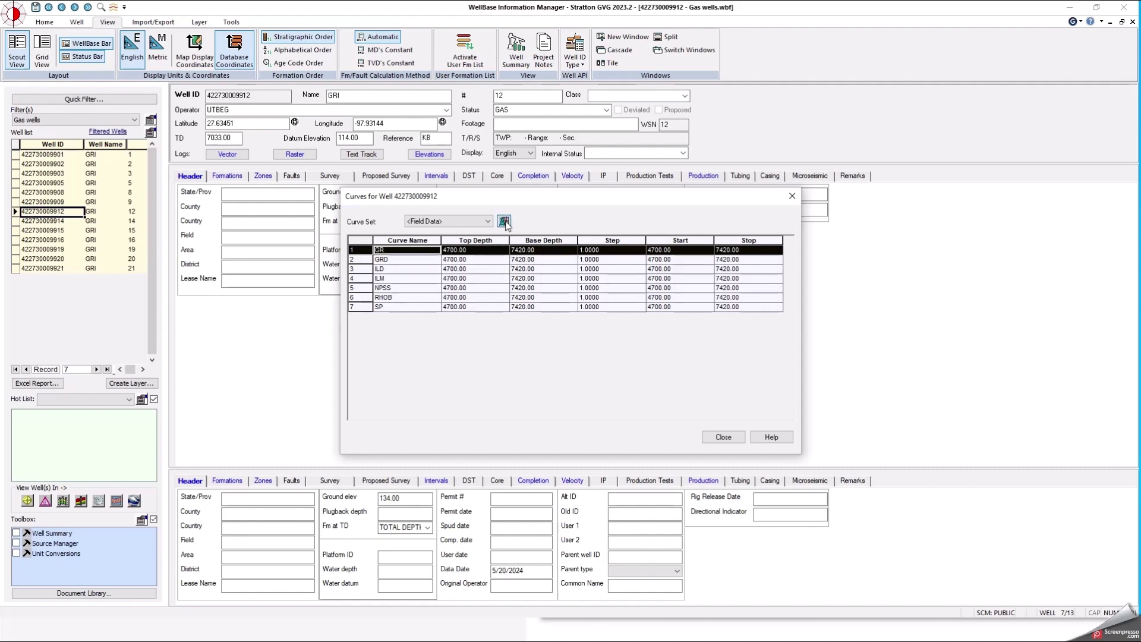
drag(554, 101, 765, 95)
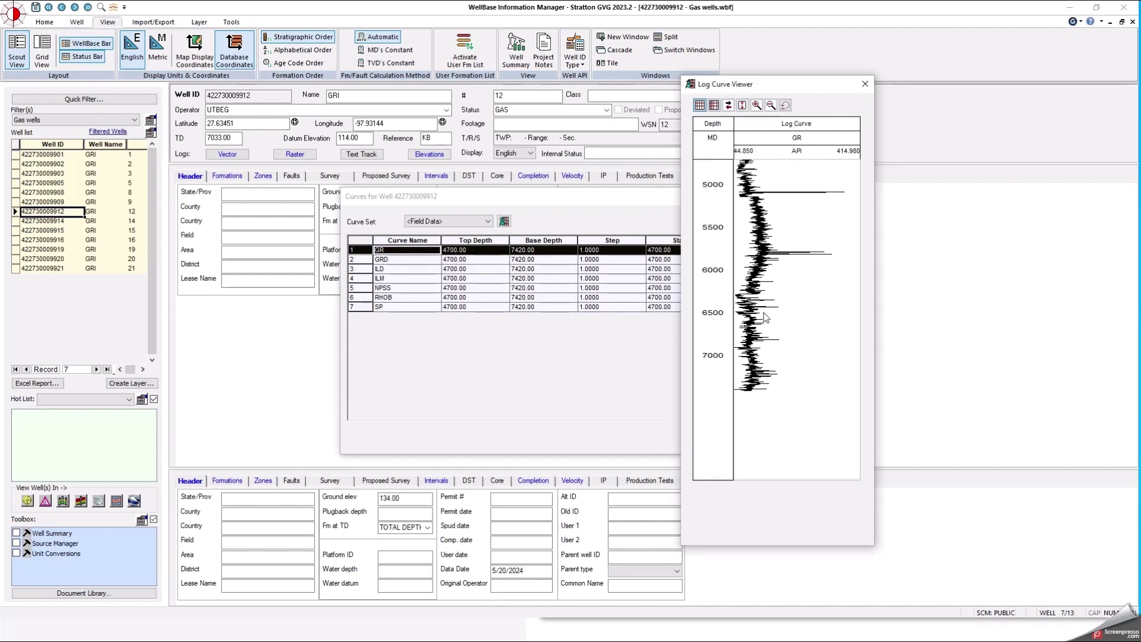
Display the GR curve on a logarithmic scale, then reverse the scale direction and switch it back.
click(714, 106)
click(729, 106)
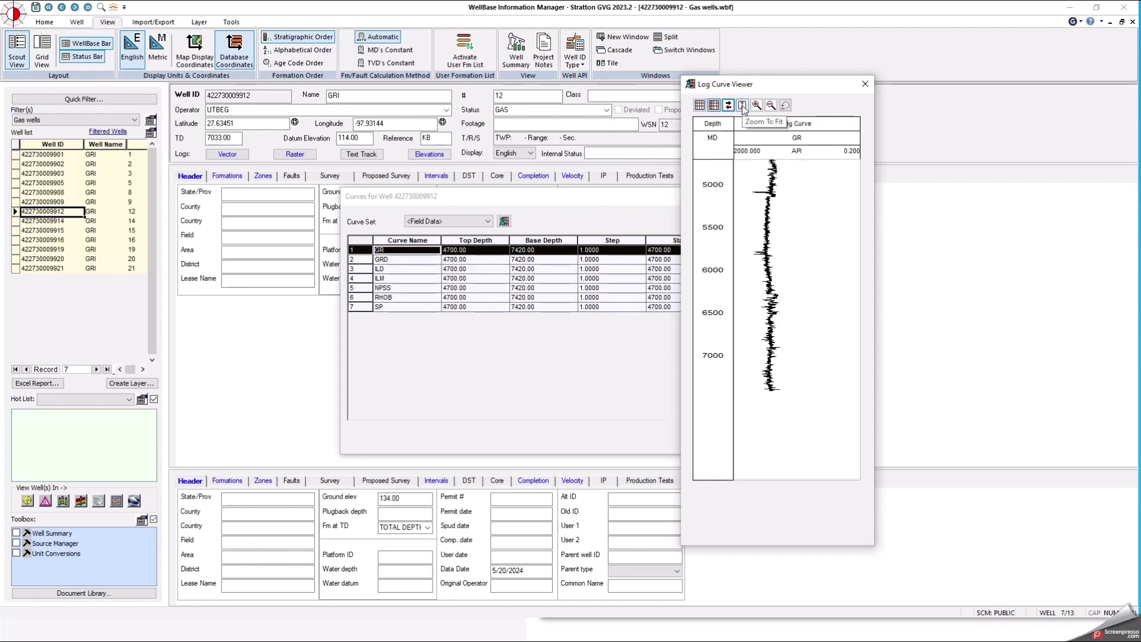
click(728, 106)
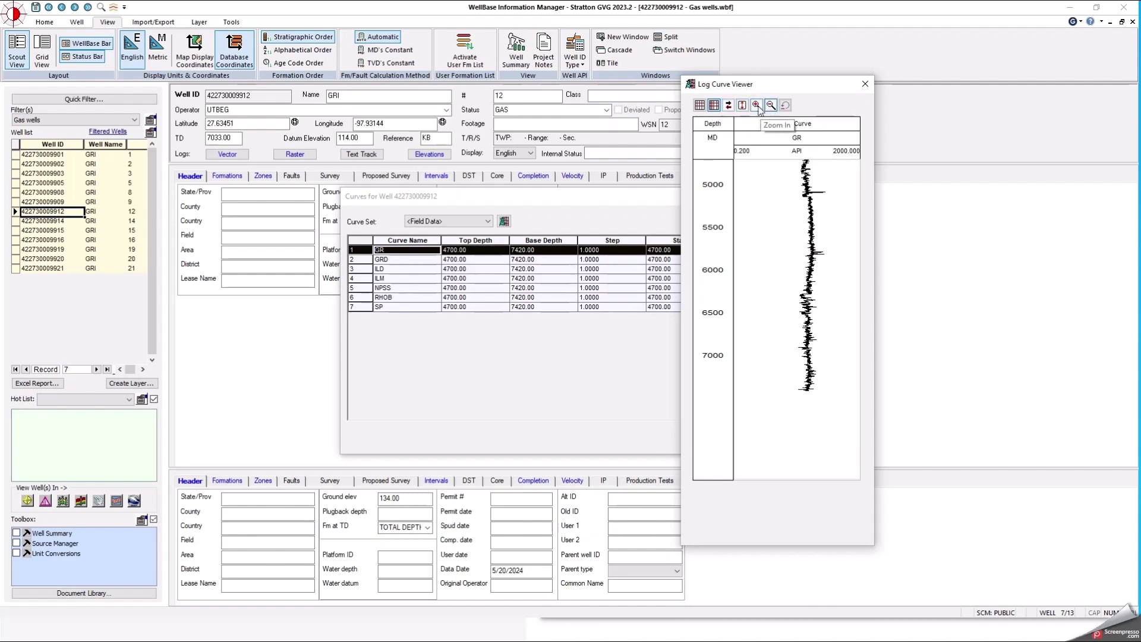
Inspect the GR curve in closer detail, restore its full extent, and close the curve viewer and the curve list.
click(757, 105)
click(823, 254)
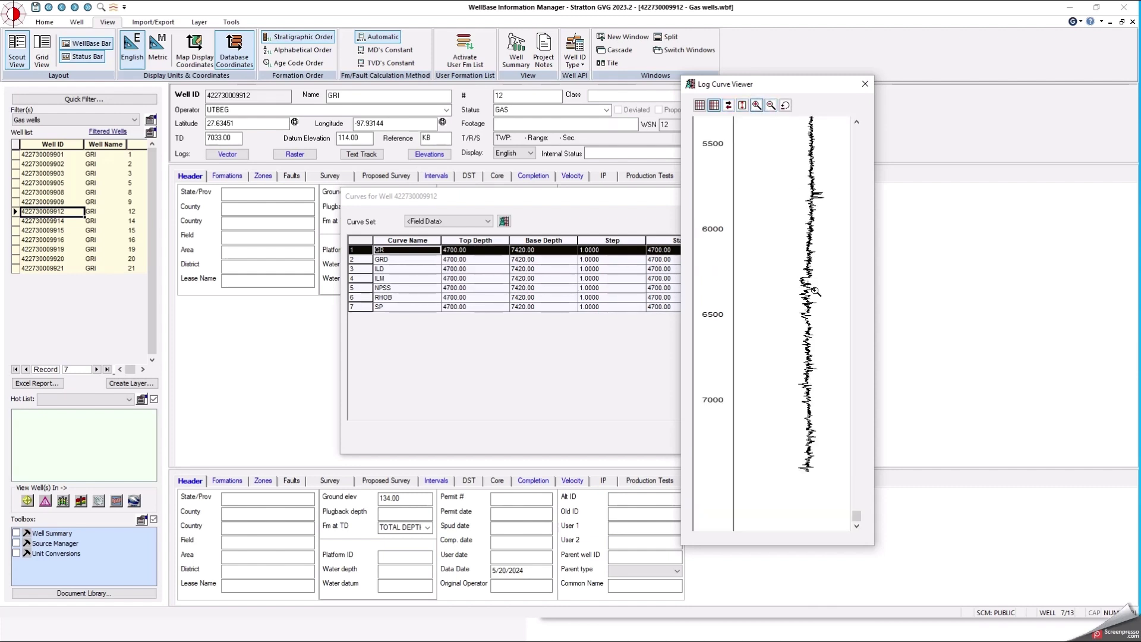
click(823, 254)
click(821, 253)
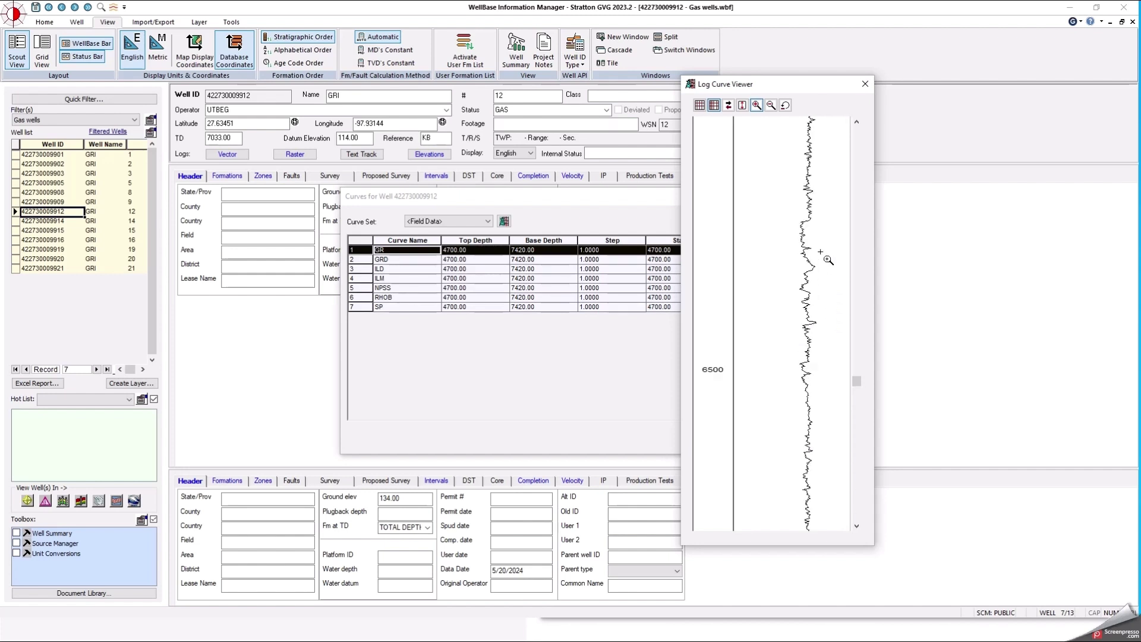
click(785, 105)
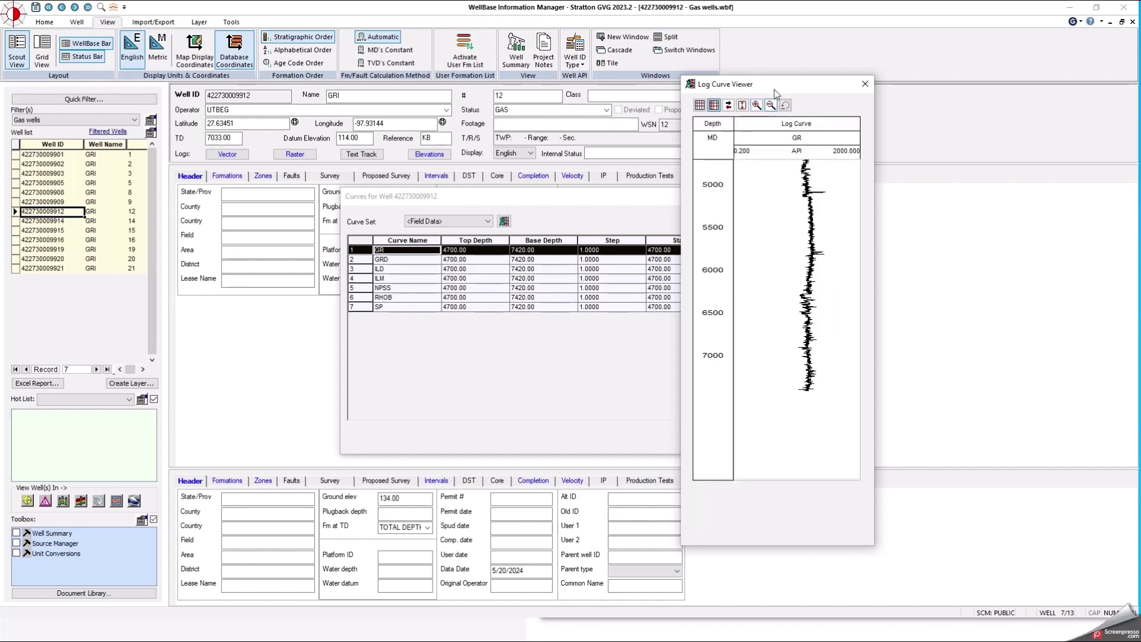
drag(838, 83, 795, 88)
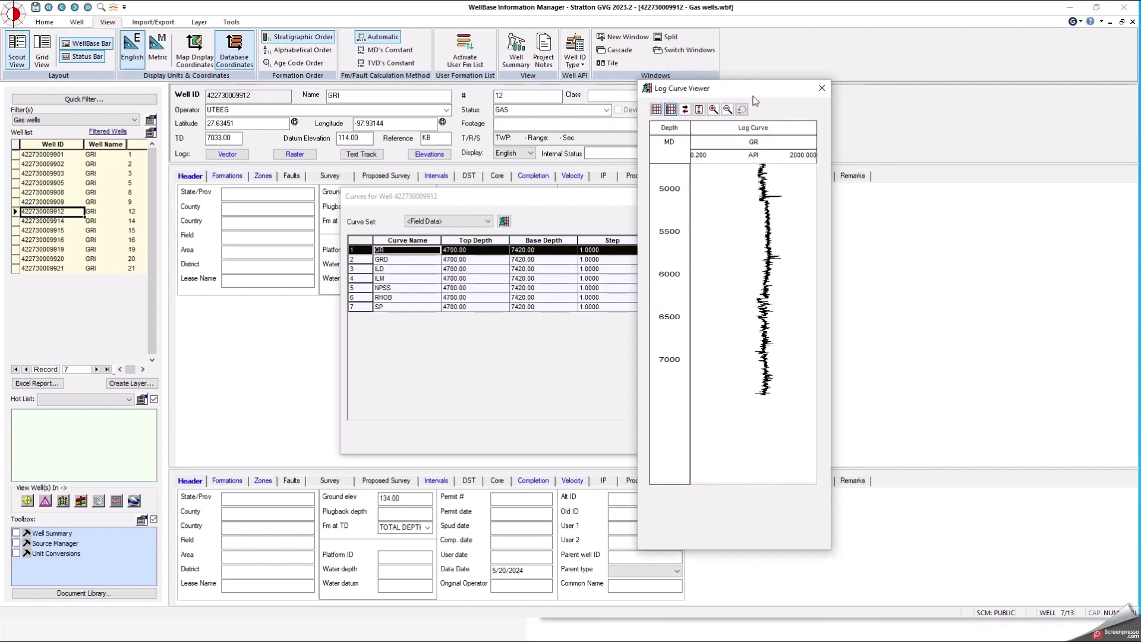
click(821, 89)
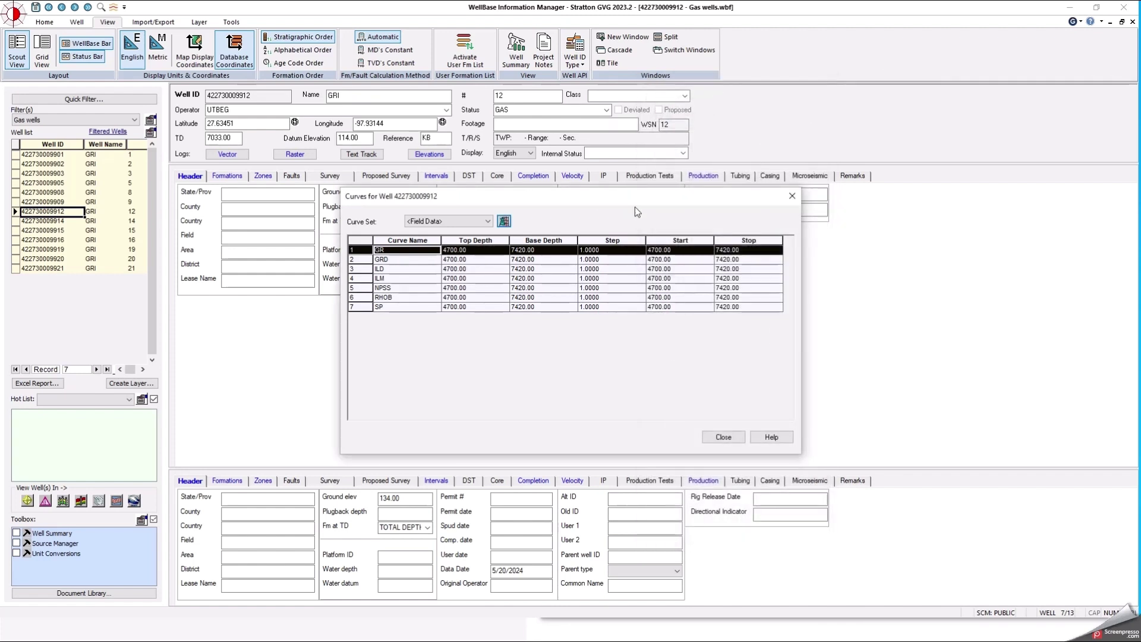
drag(606, 198, 529, 170)
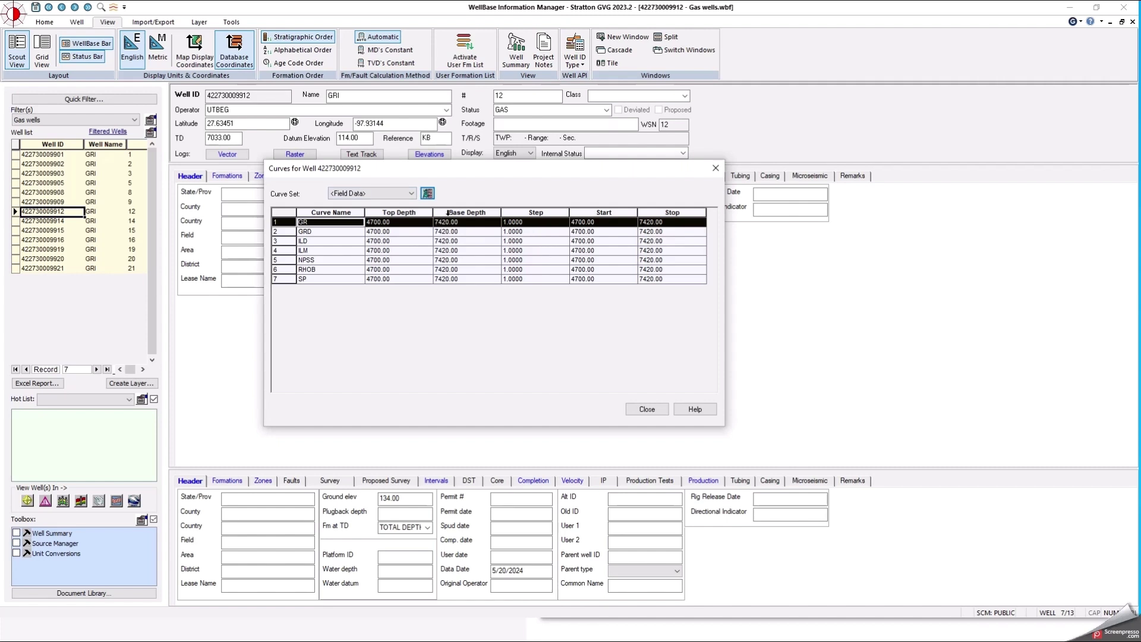
click(644, 410)
Review the registered raster log images for well GRI 12 and close the list.
click(294, 155)
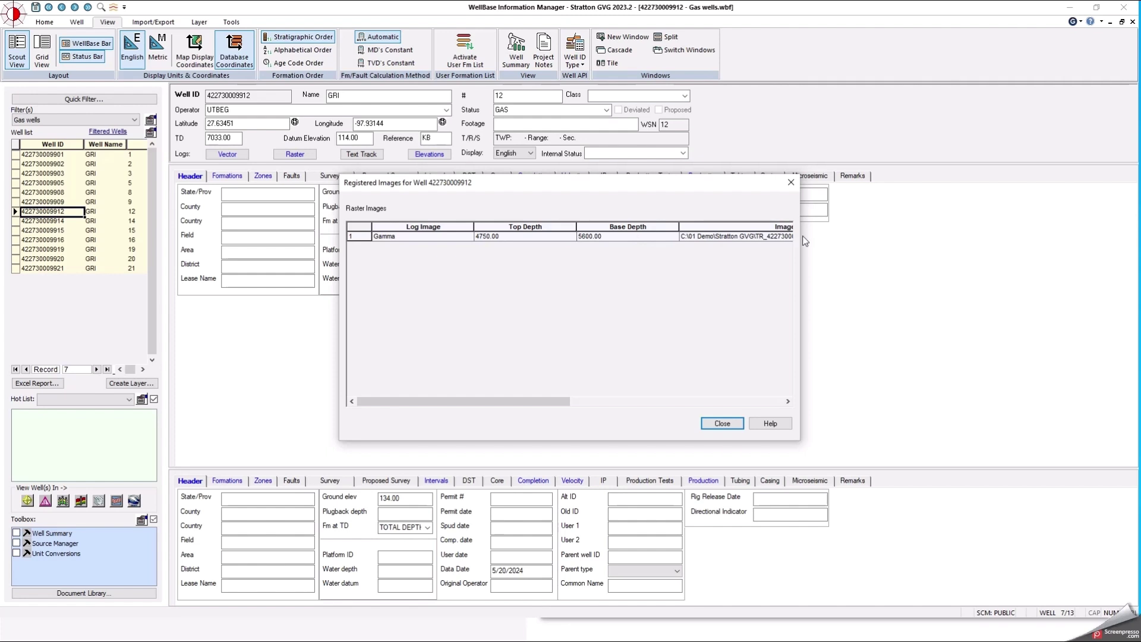
mouse_move(509, 401)
mouse_down()
mouse_move(655, 402)
mouse_move(513, 410)
mouse_up()
click(718, 426)
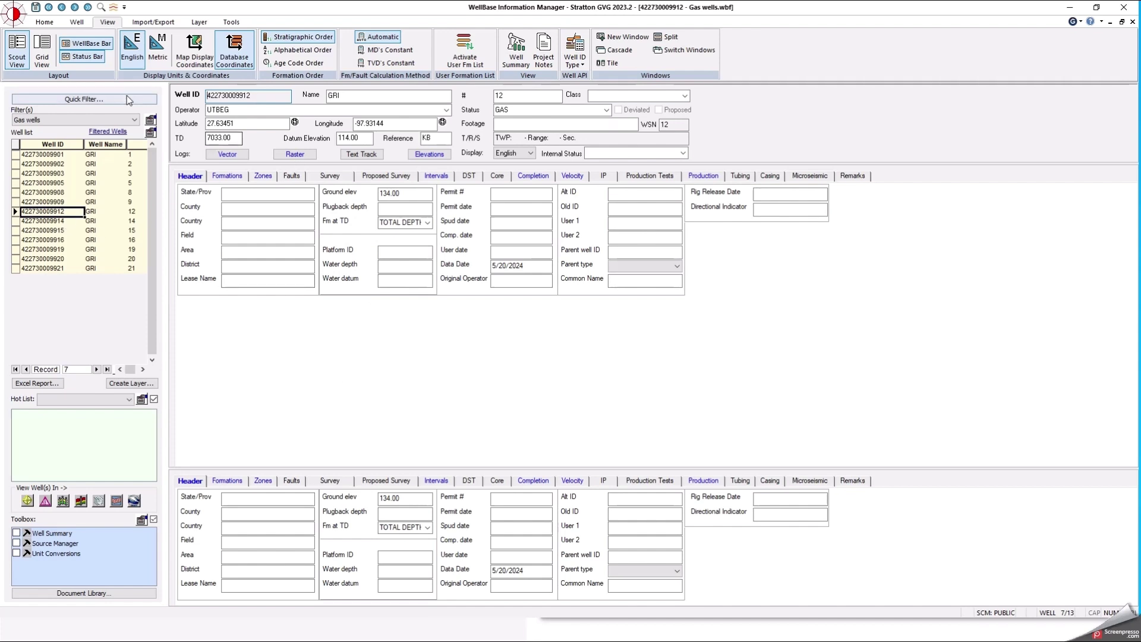
Open the Well Summary for well GRI 12 and examine its borehole, perforation and production data and the wellbore diagram.
click(516, 50)
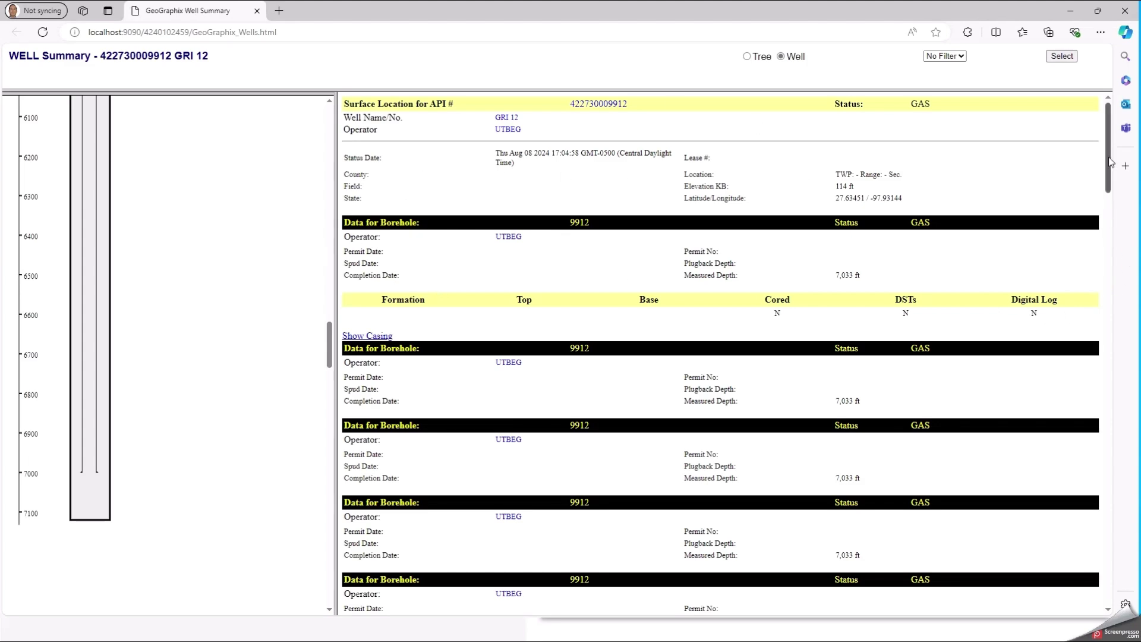
scroll(1107, 146, down, 3)
drag(1104, 169, 1117, 560)
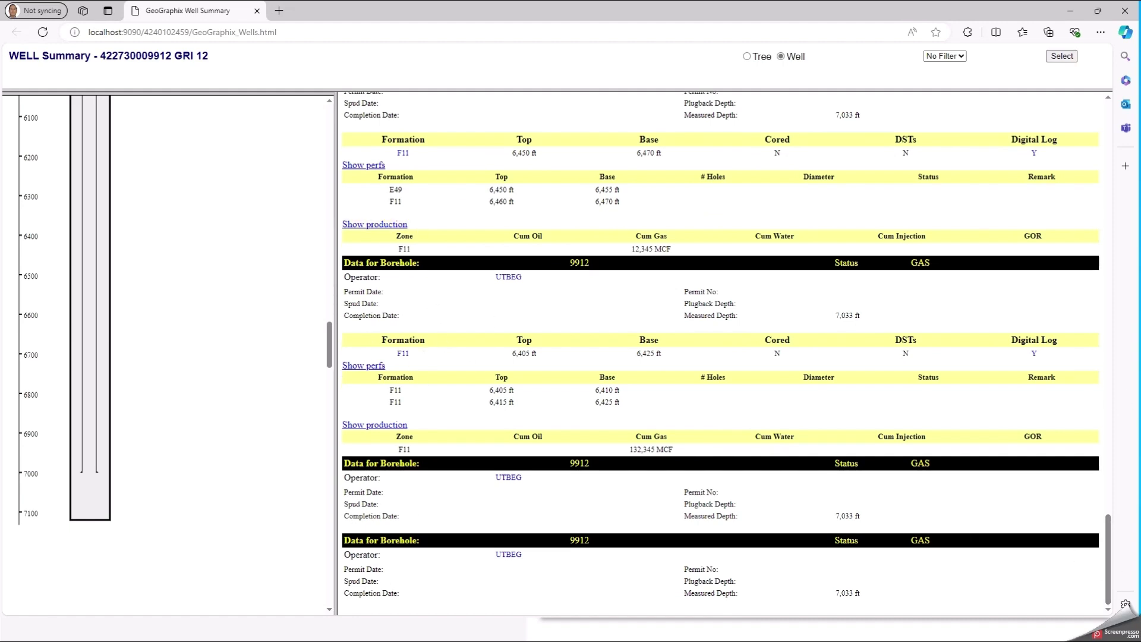
scroll(1088, 478, up, 6)
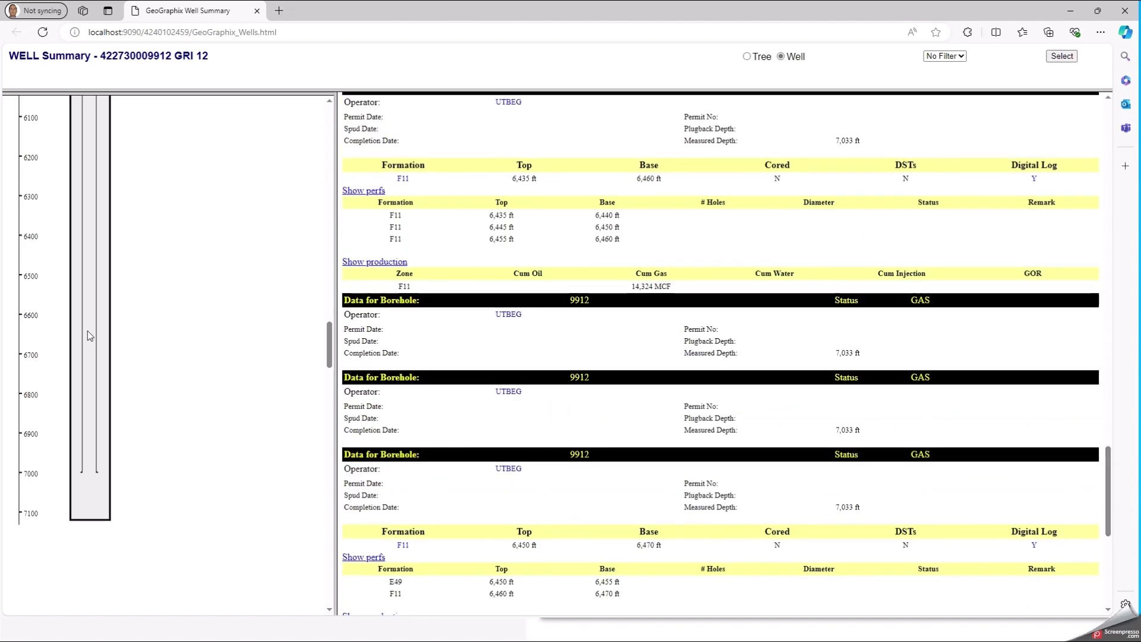
scroll(87, 331, up, 6)
scroll(91, 331, up, 5)
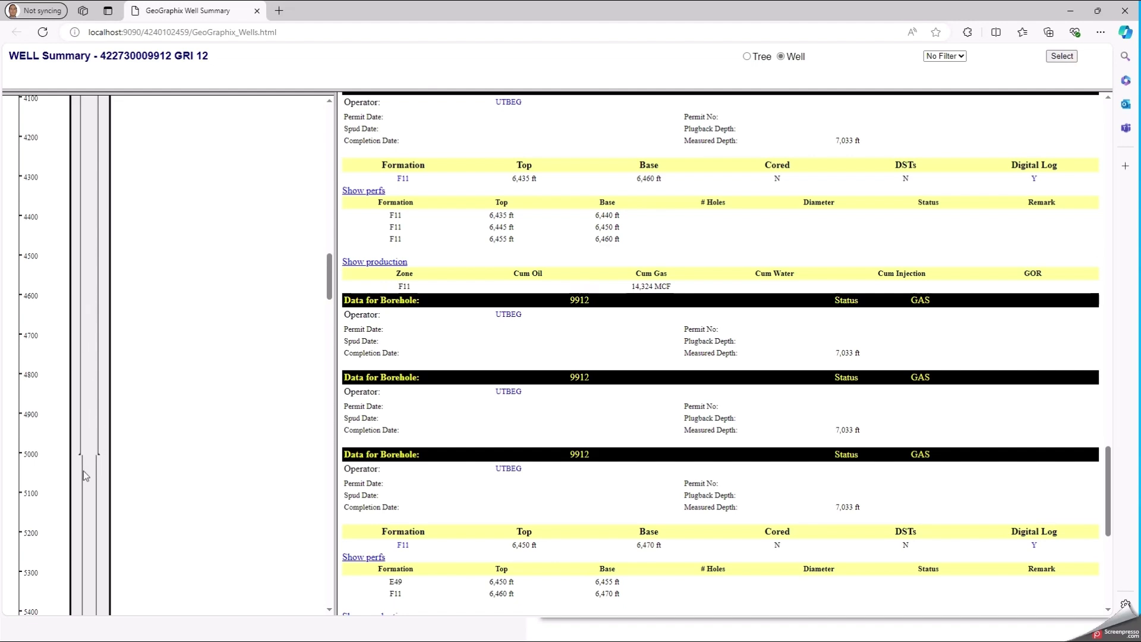
scroll(83, 469, up, 3)
scroll(83, 467, up, 1)
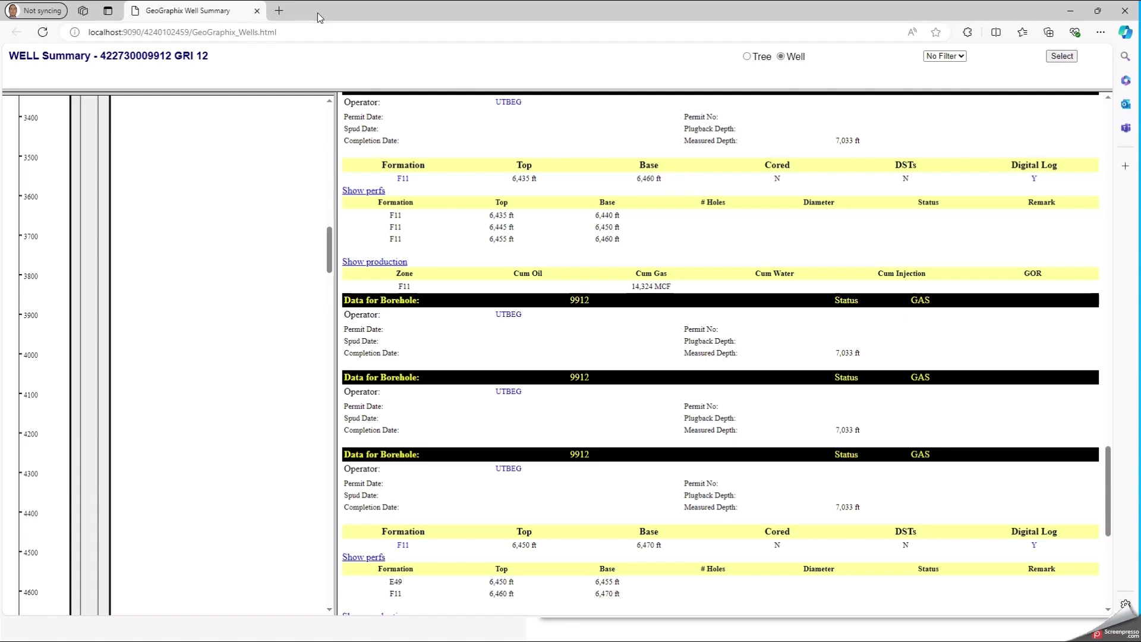
Make GRI 5 the current well and open its Well Summary in addition to the one for GRI 12.
drag(318, 12, 476, 50)
click(51, 182)
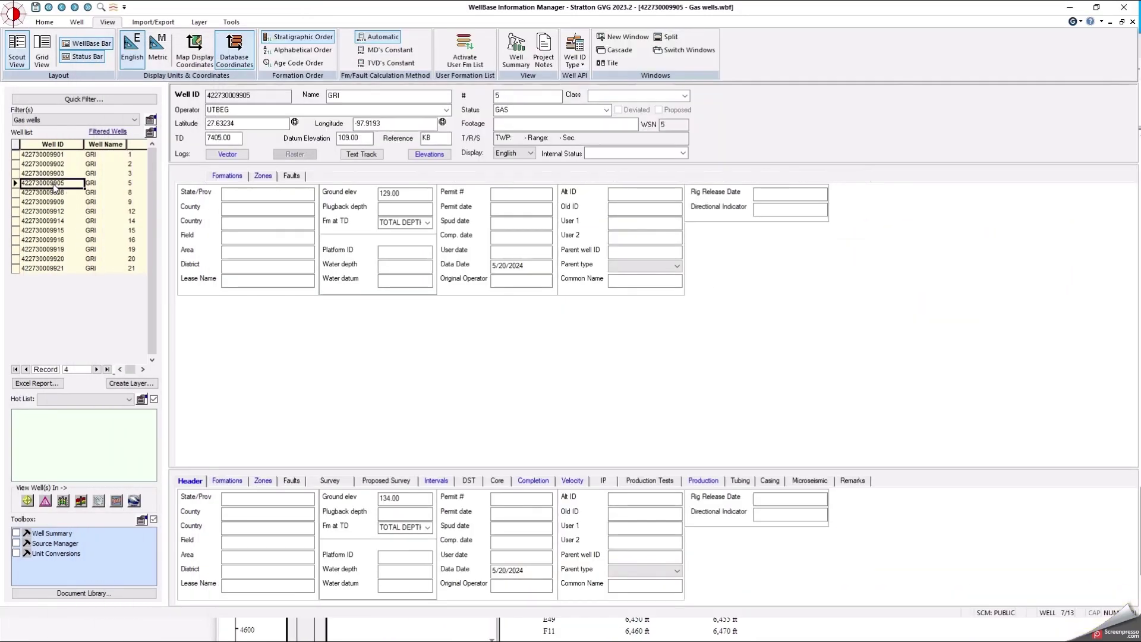
click(517, 55)
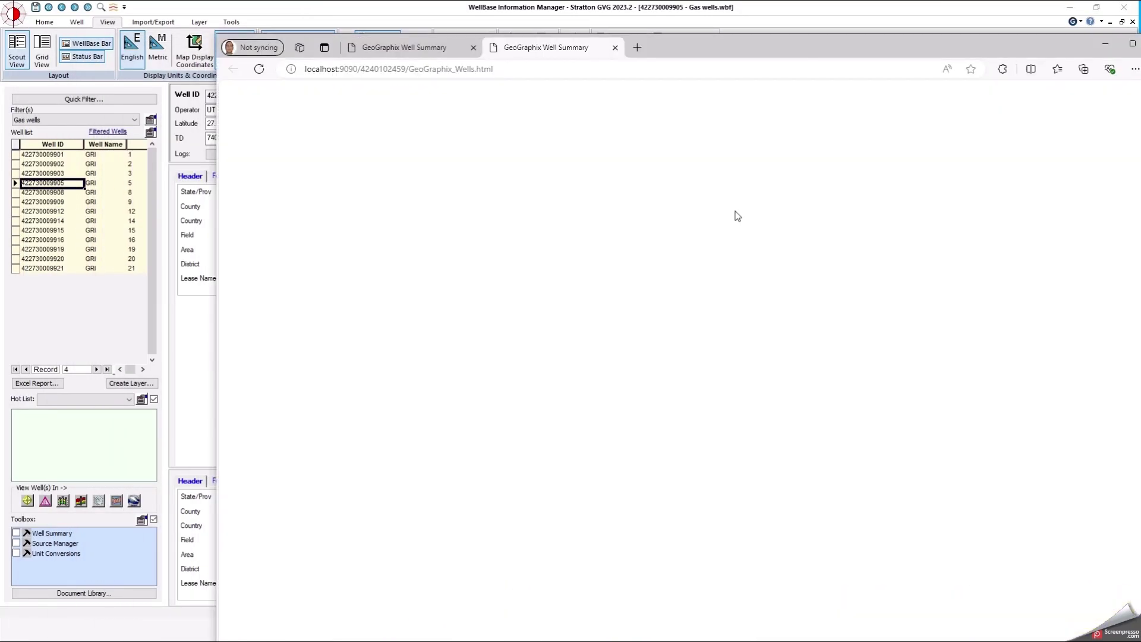
Switch back and forth between the GRI 12 and GRI 5 Well Summary pages, then return to WellBase Information Manager.
click(413, 48)
click(518, 48)
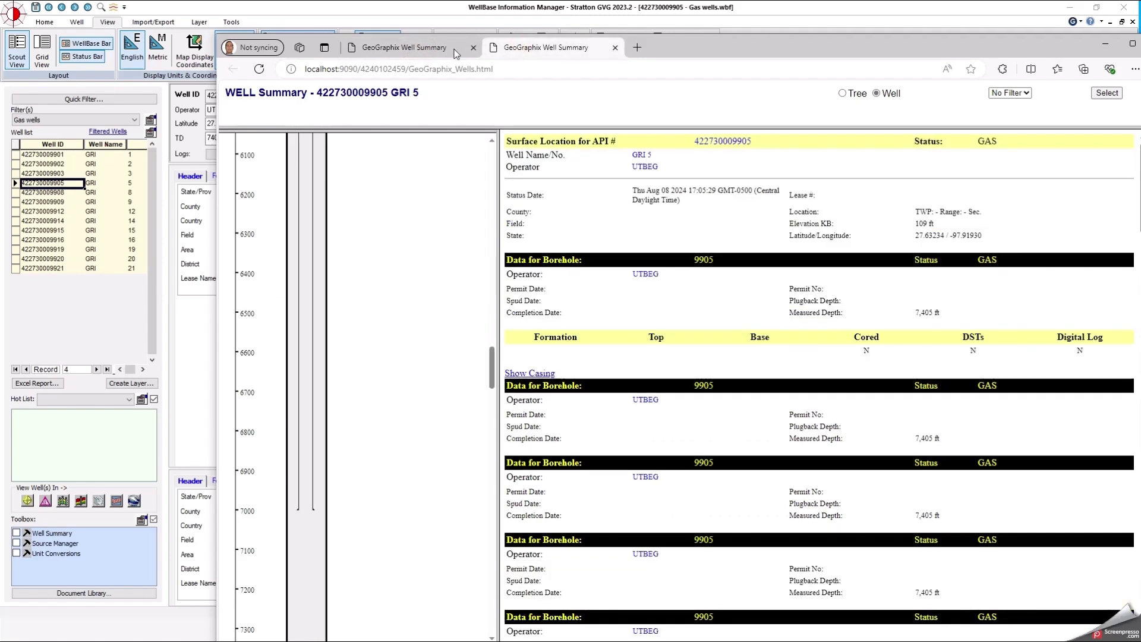
click(416, 48)
click(532, 47)
drag(848, 48, 843, 49)
double_click(843, 50)
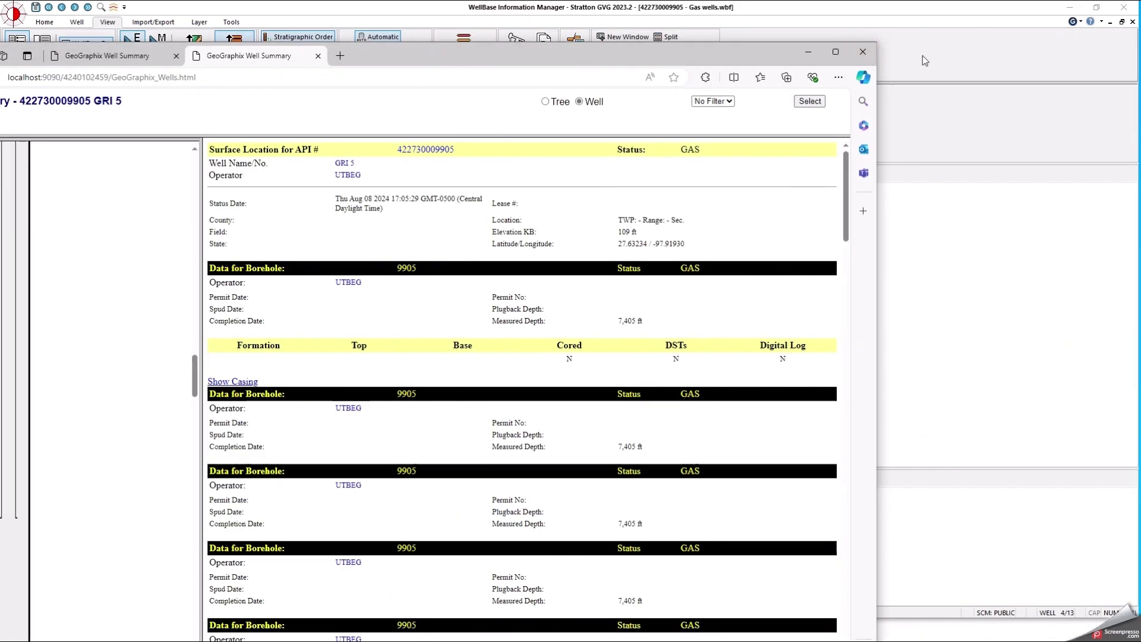
click(1100, 8)
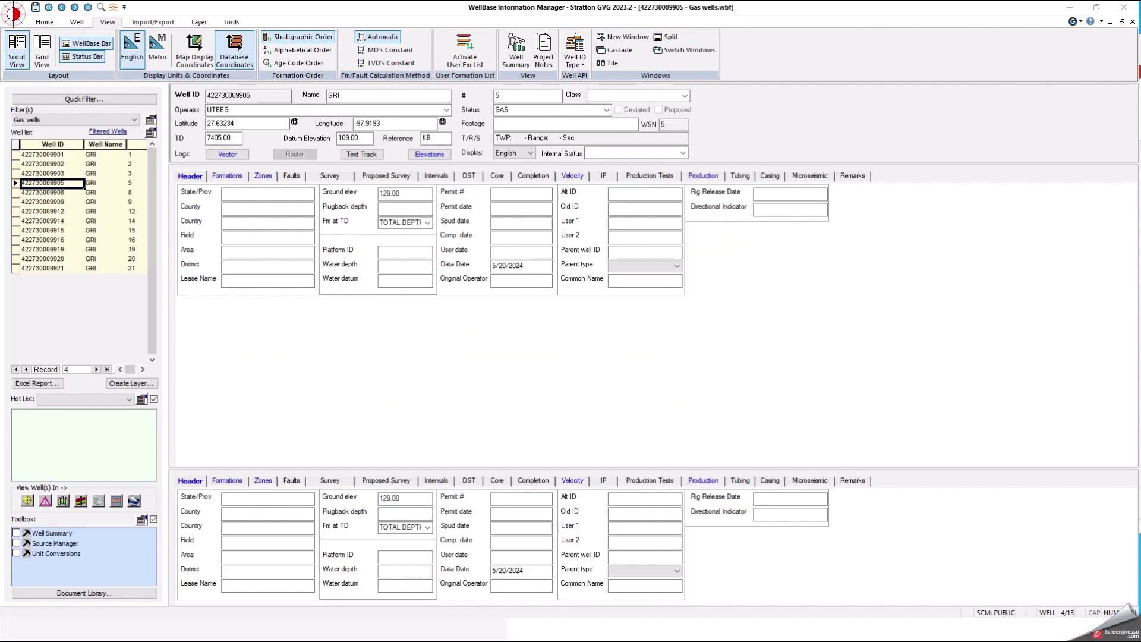
Switch to ZoneManager and start an IsoMap import.
key(alt+Tab)
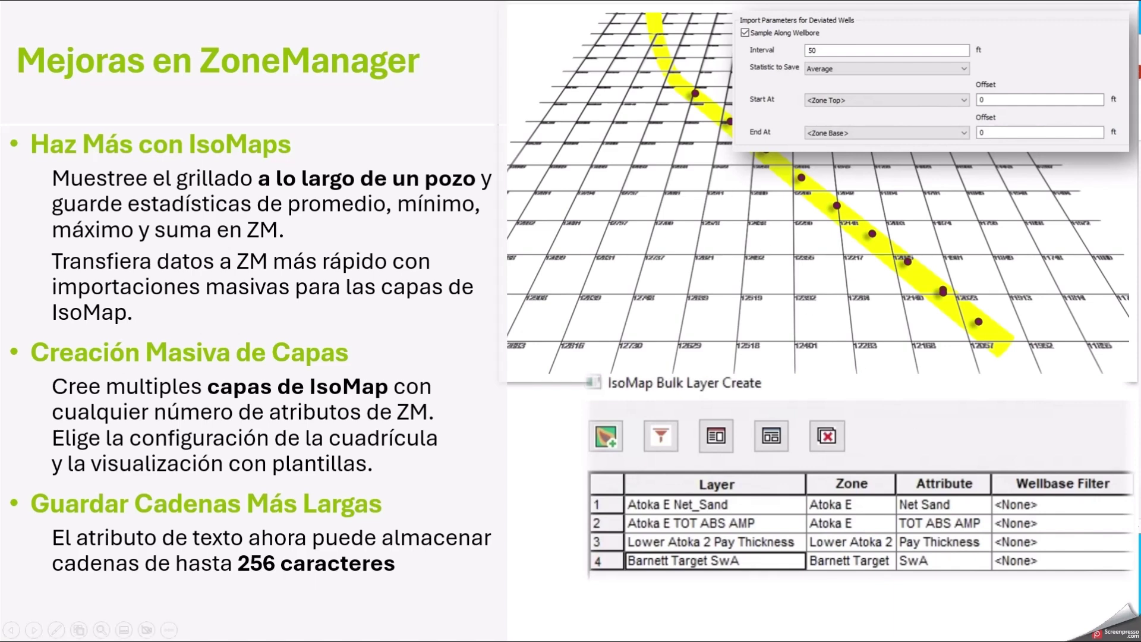
key(Right)
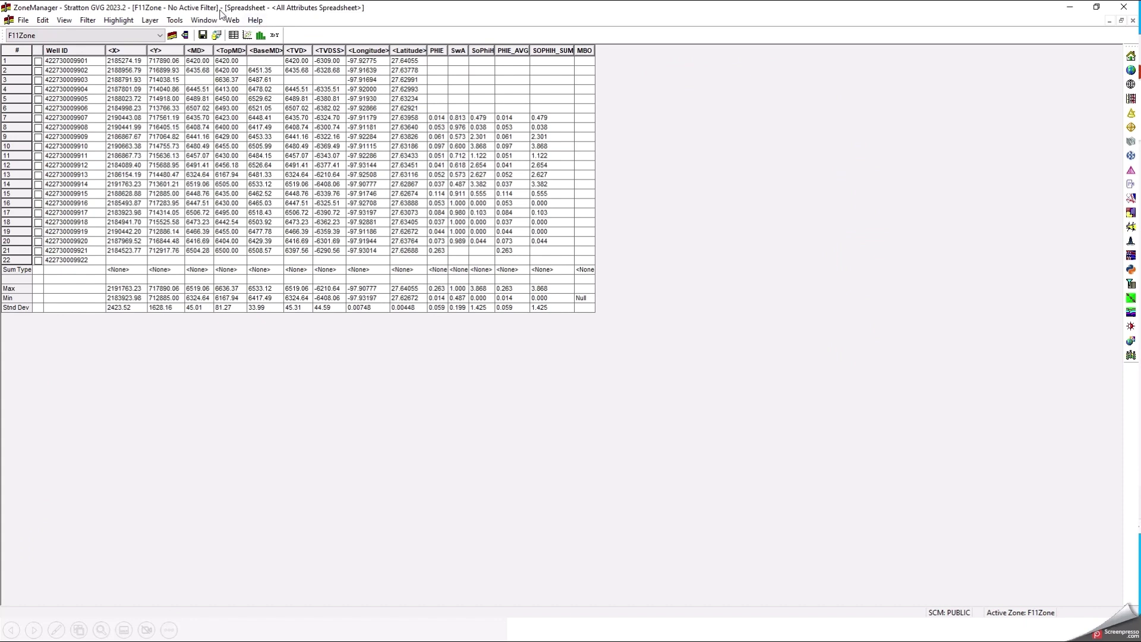
click(24, 21)
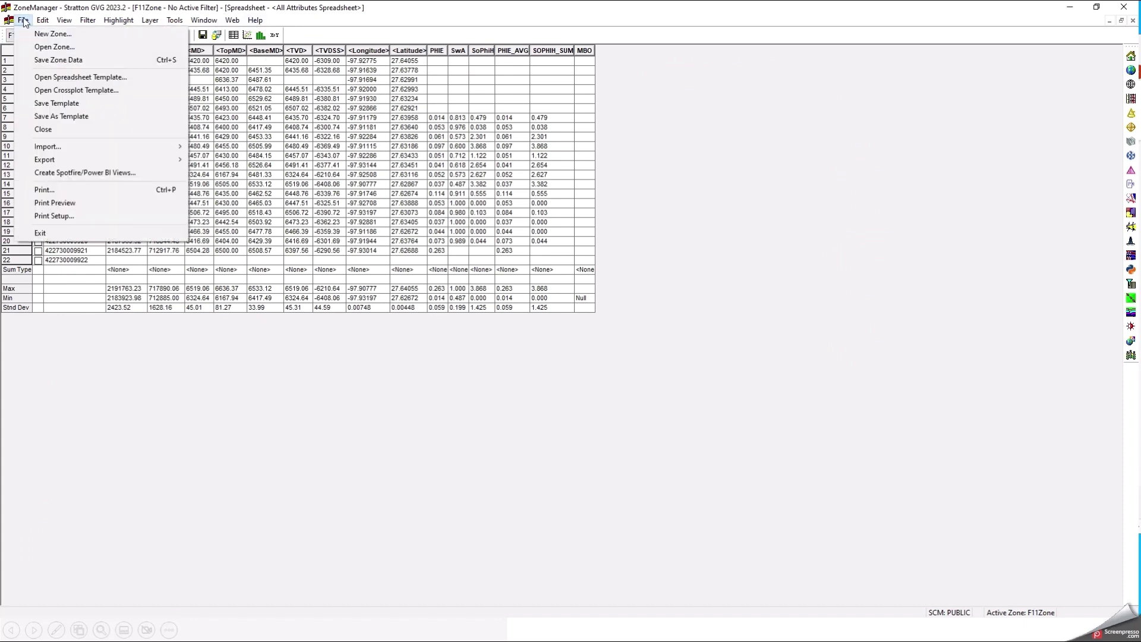
mouse_move(46, 148)
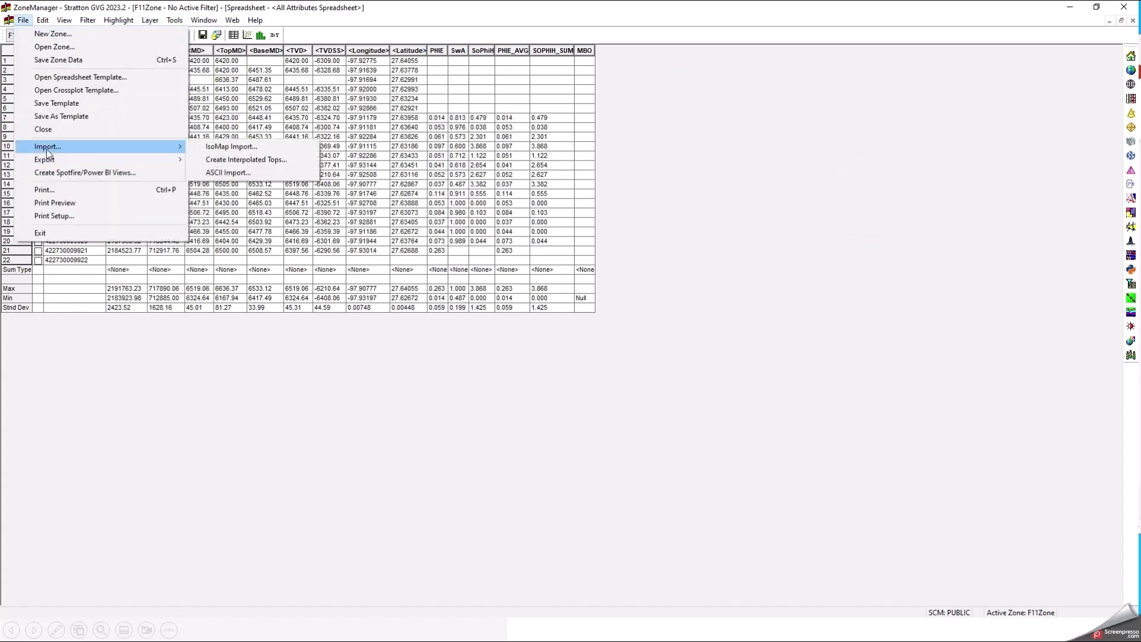
click(232, 147)
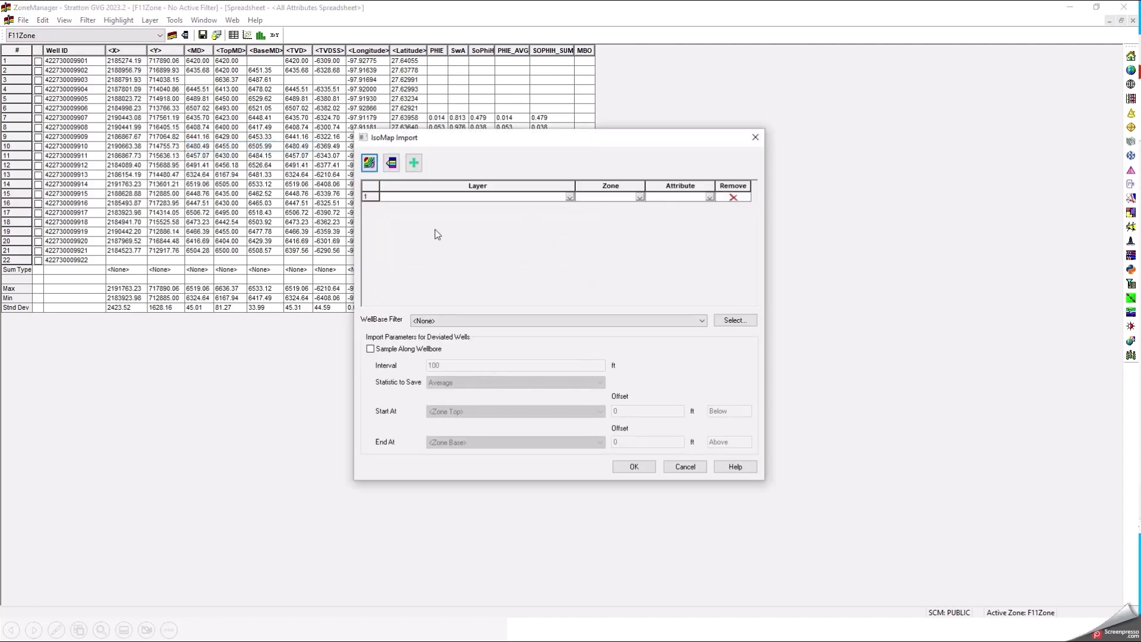
Add IsoMap layers PHIEave, SoPhisum, SwAave, PHIEave - Copy, SwAave - Copy and the F11Zone PHIE_AVG and SoPhiH attribute layers to the import.
click(371, 165)
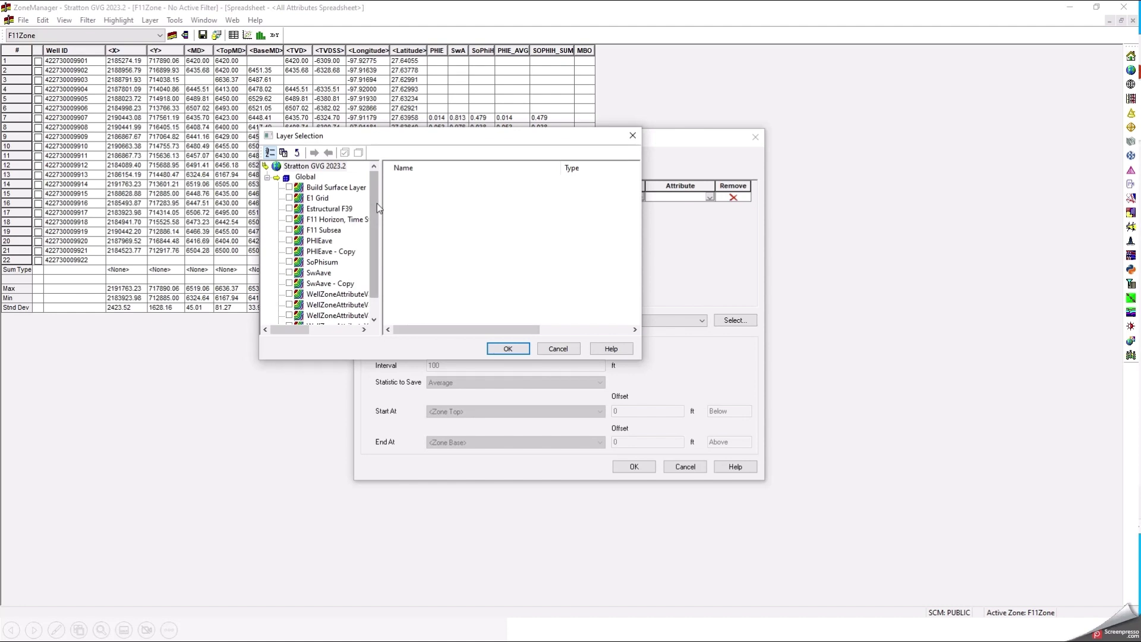
click(290, 241)
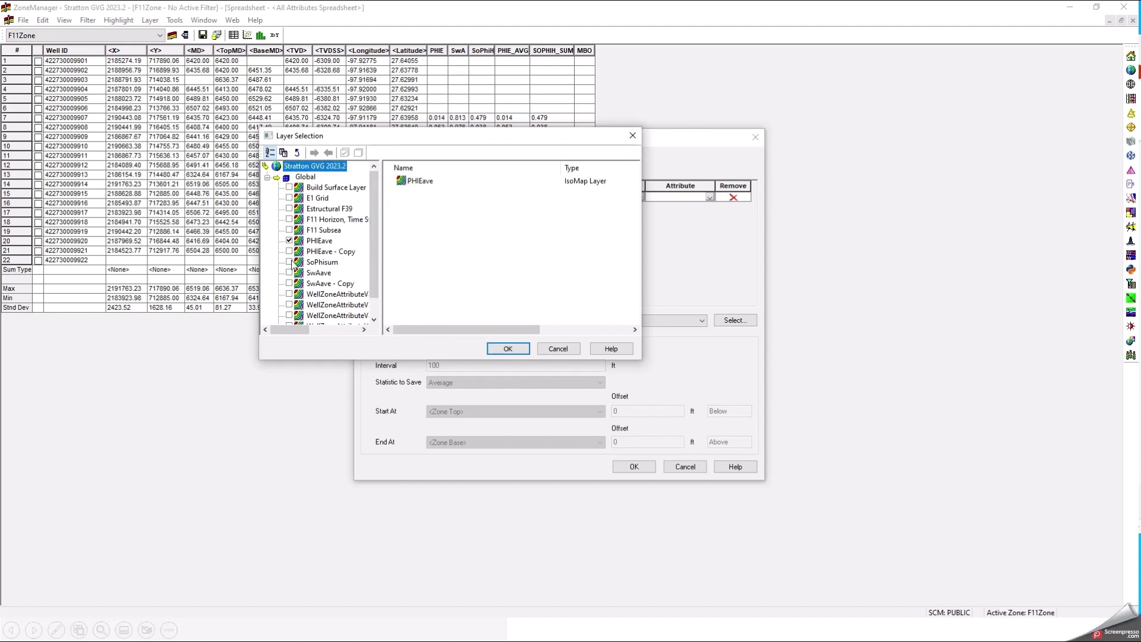
click(290, 262)
click(290, 273)
click(289, 252)
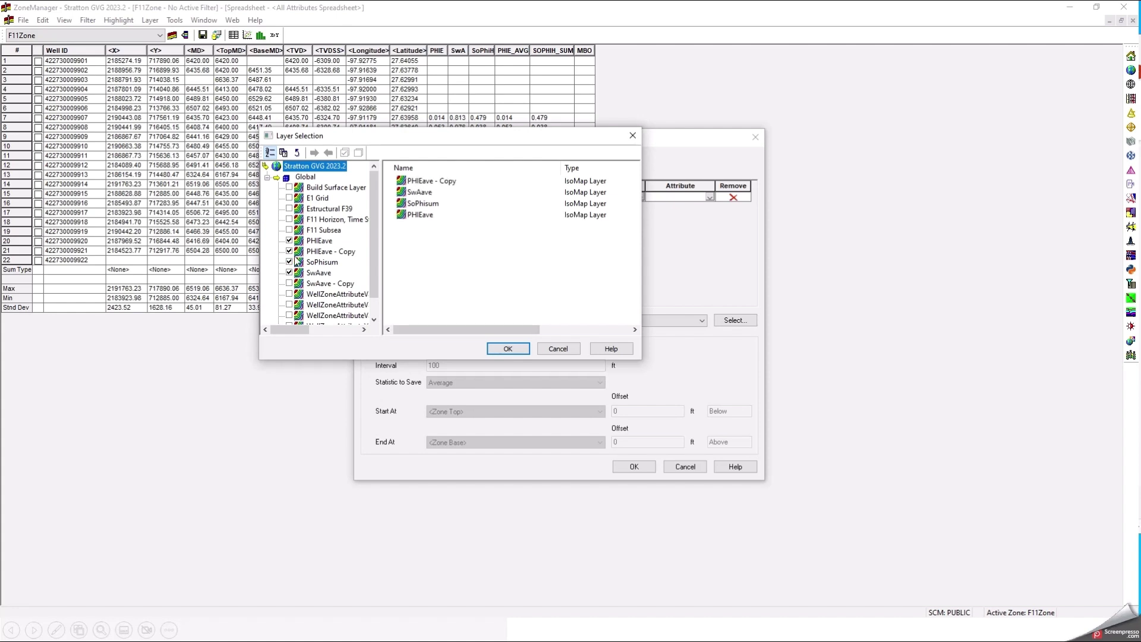
drag(371, 209, 369, 238)
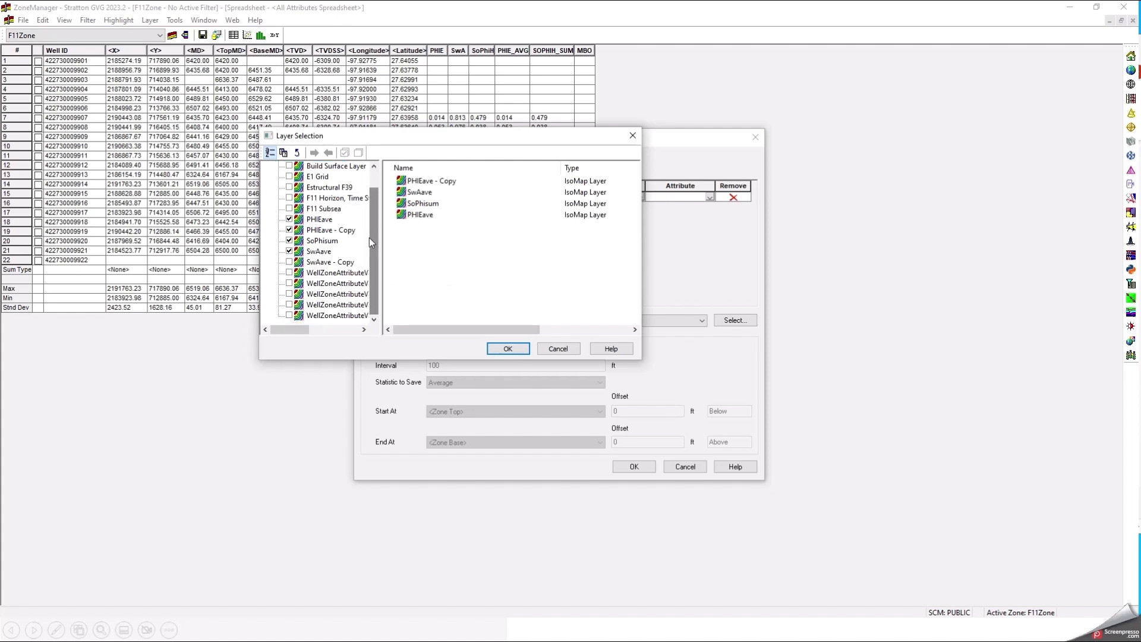
click(289, 262)
click(289, 283)
click(290, 294)
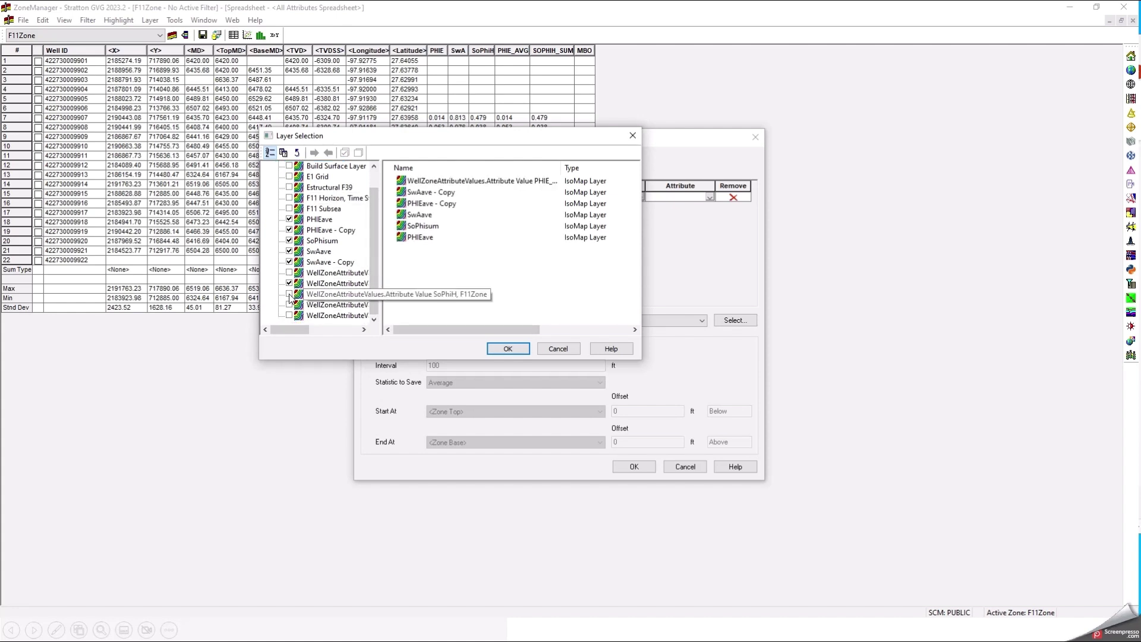
click(515, 351)
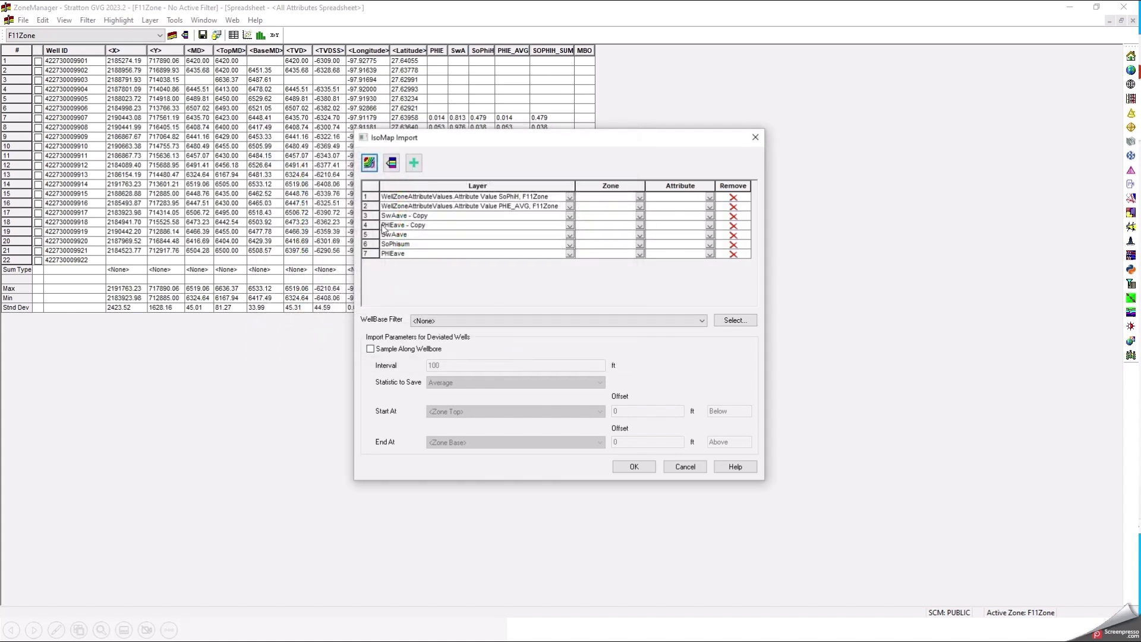
drag(503, 143, 432, 141)
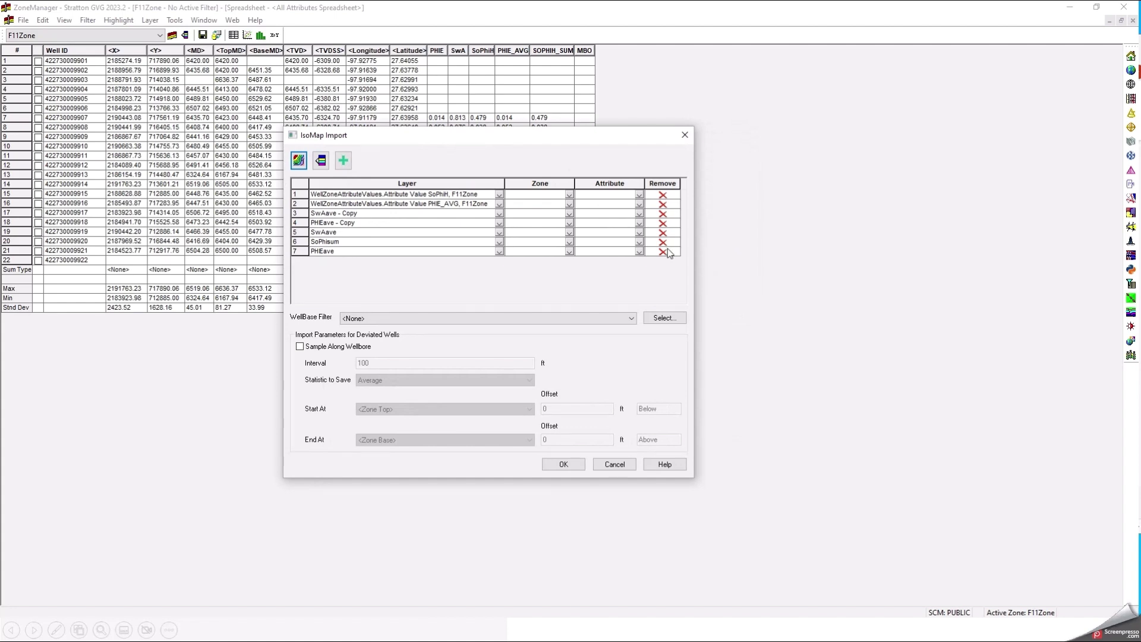
Assign target zone F11Zone with attributes PHIE_AVG to PHIEave, SOPHIH_SUM to SoPhisum and SwA to SwAave.
click(569, 195)
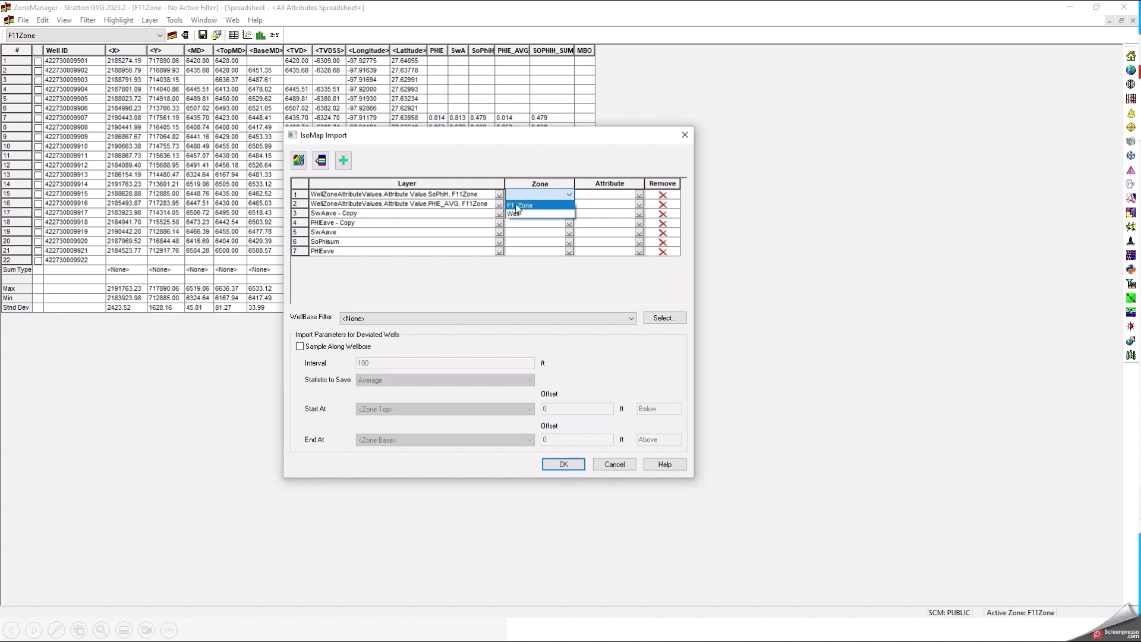
click(617, 195)
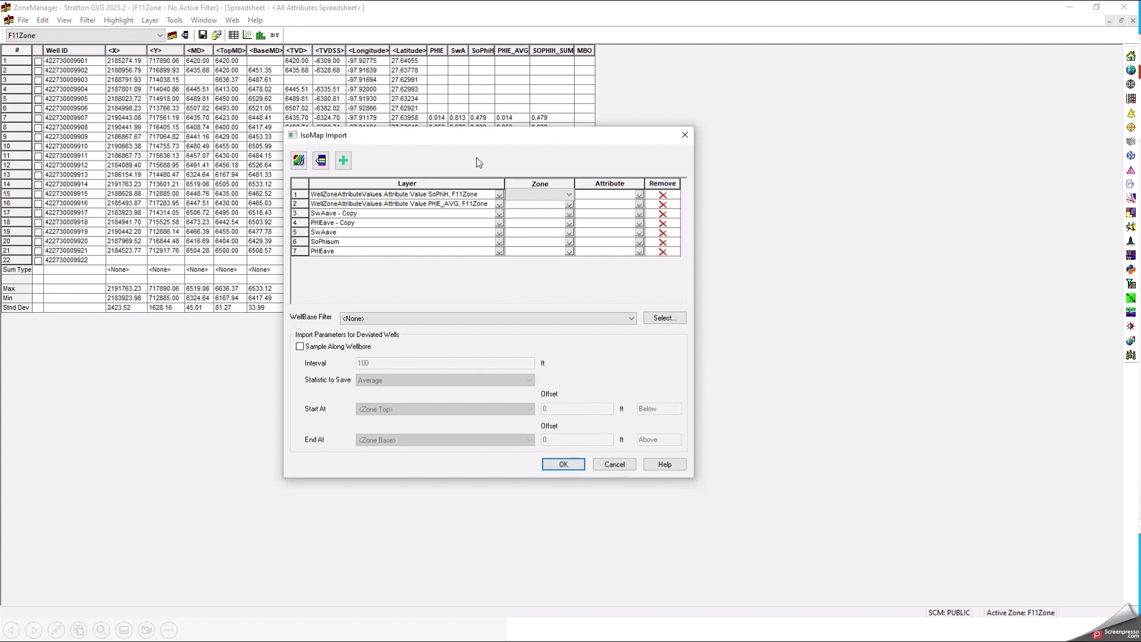
click(321, 160)
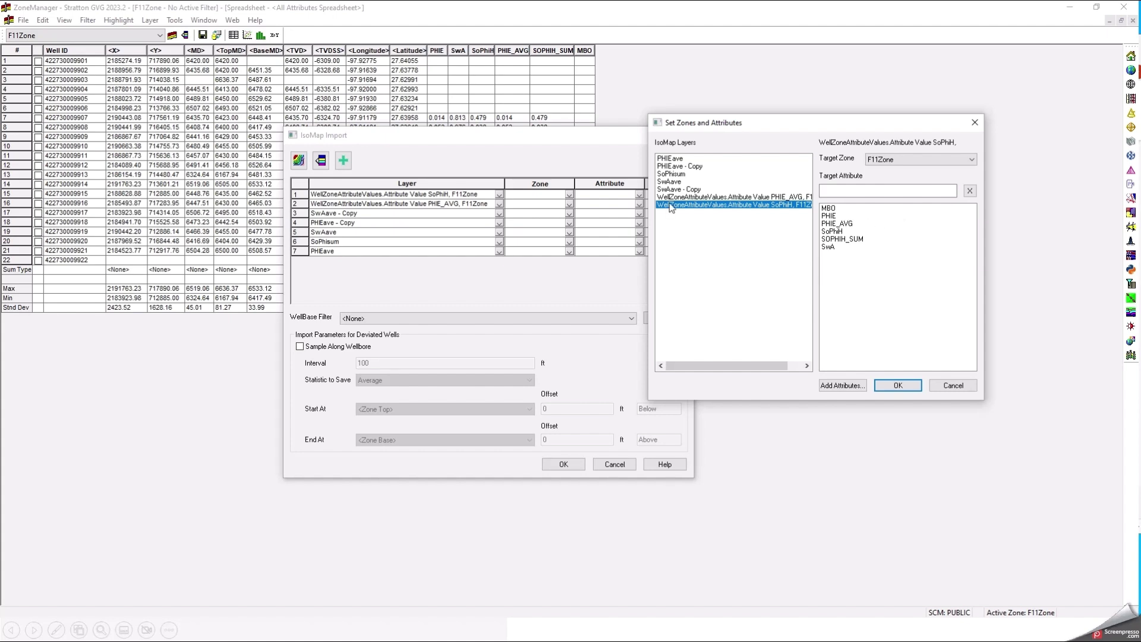
click(678, 159)
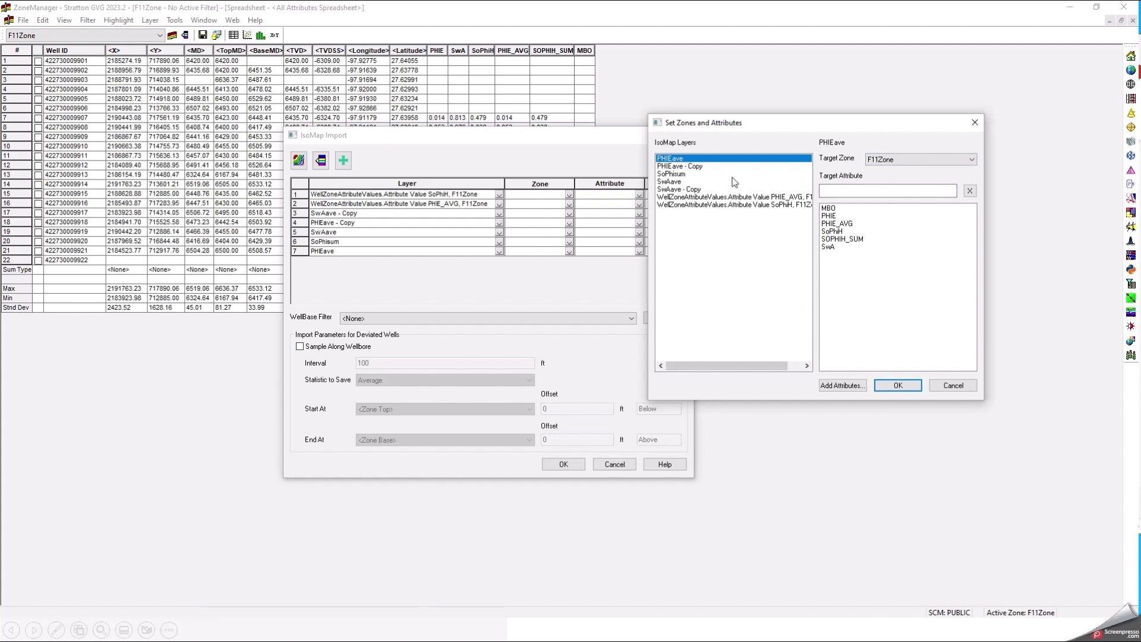
click(836, 224)
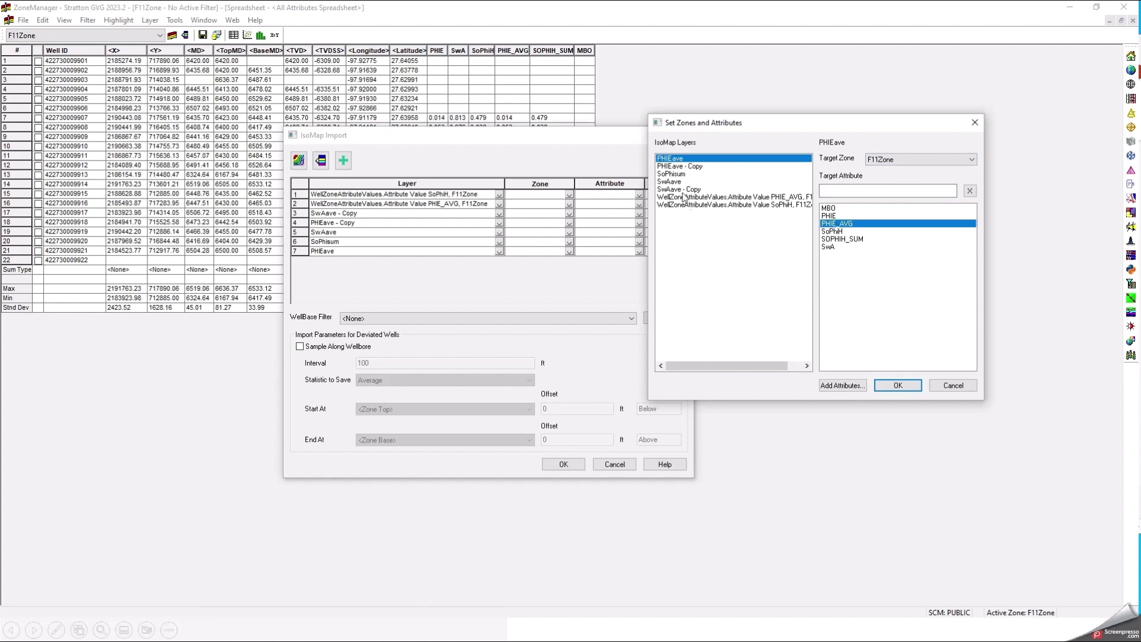
click(675, 175)
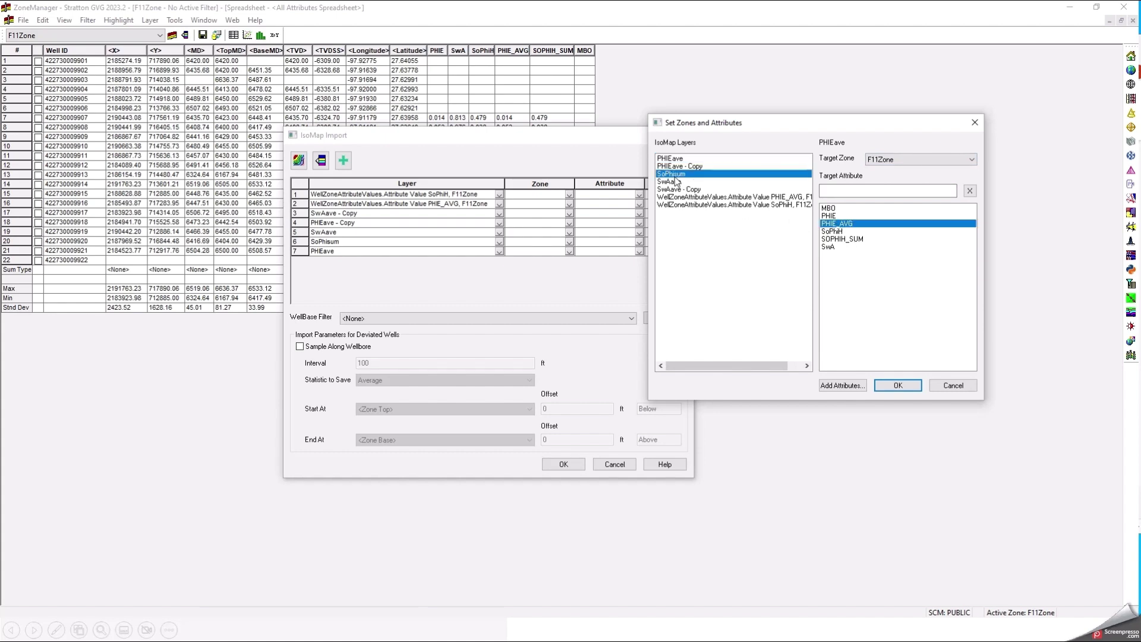
click(851, 239)
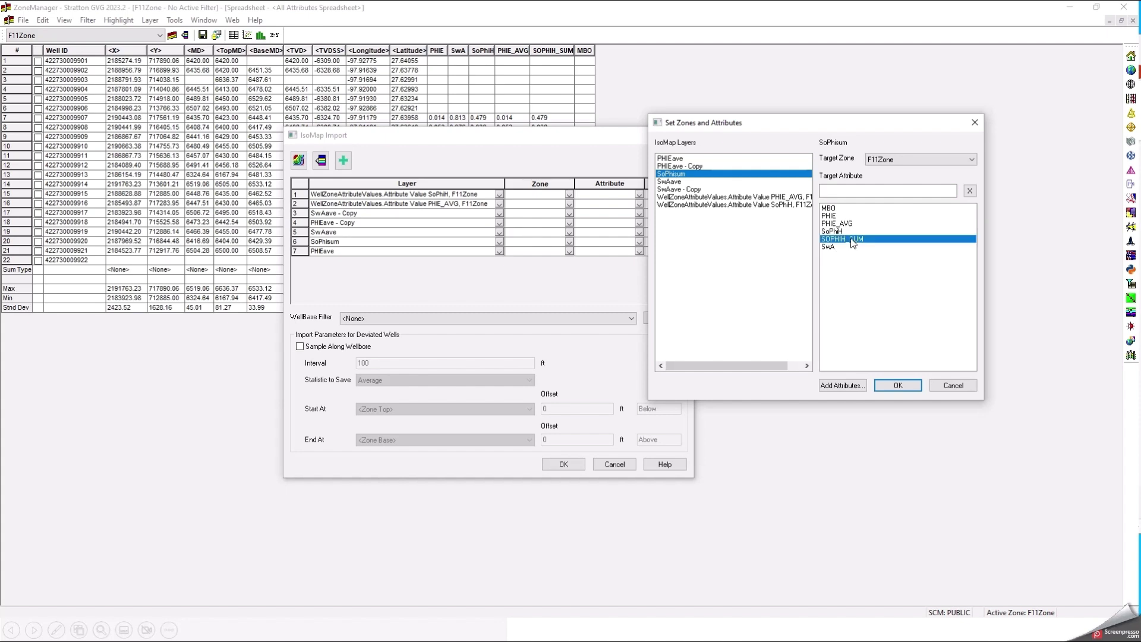
click(673, 182)
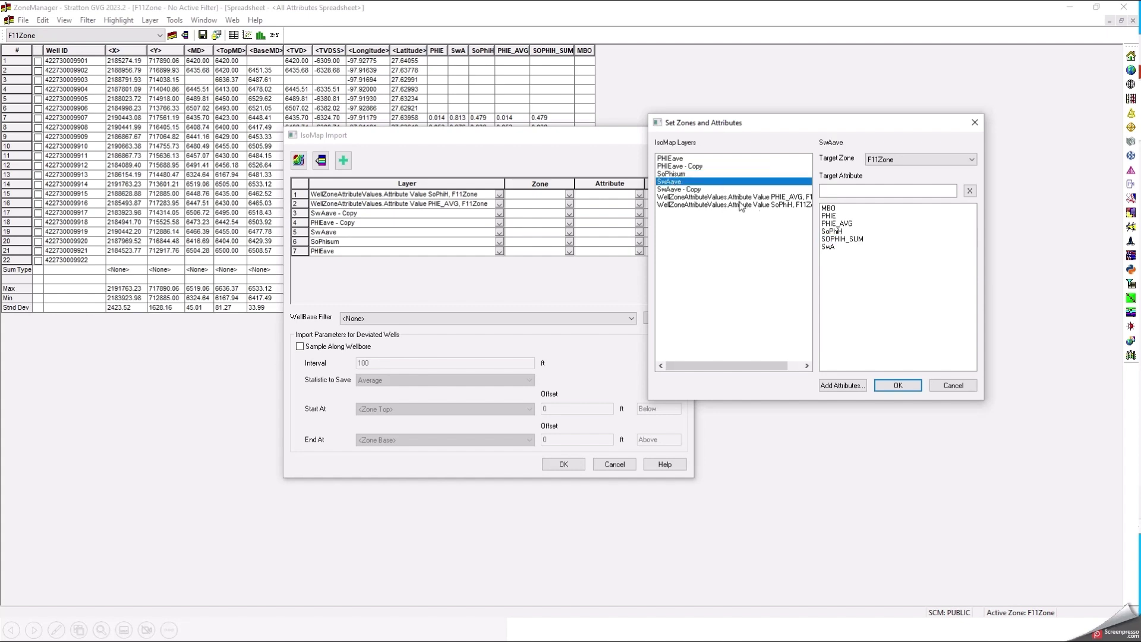
click(833, 246)
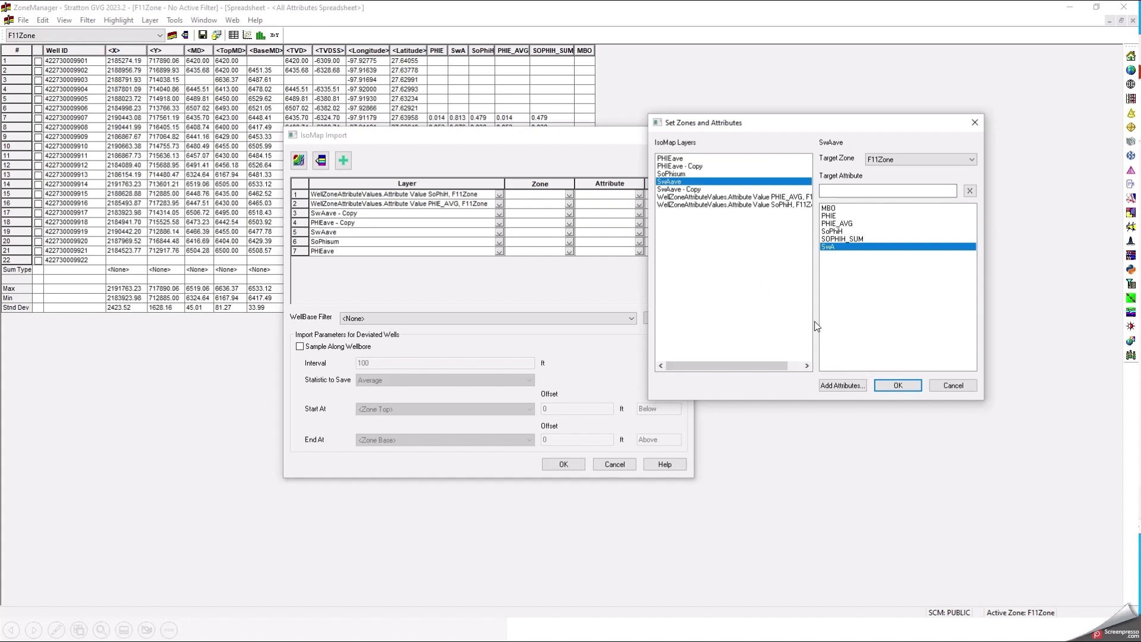
click(892, 387)
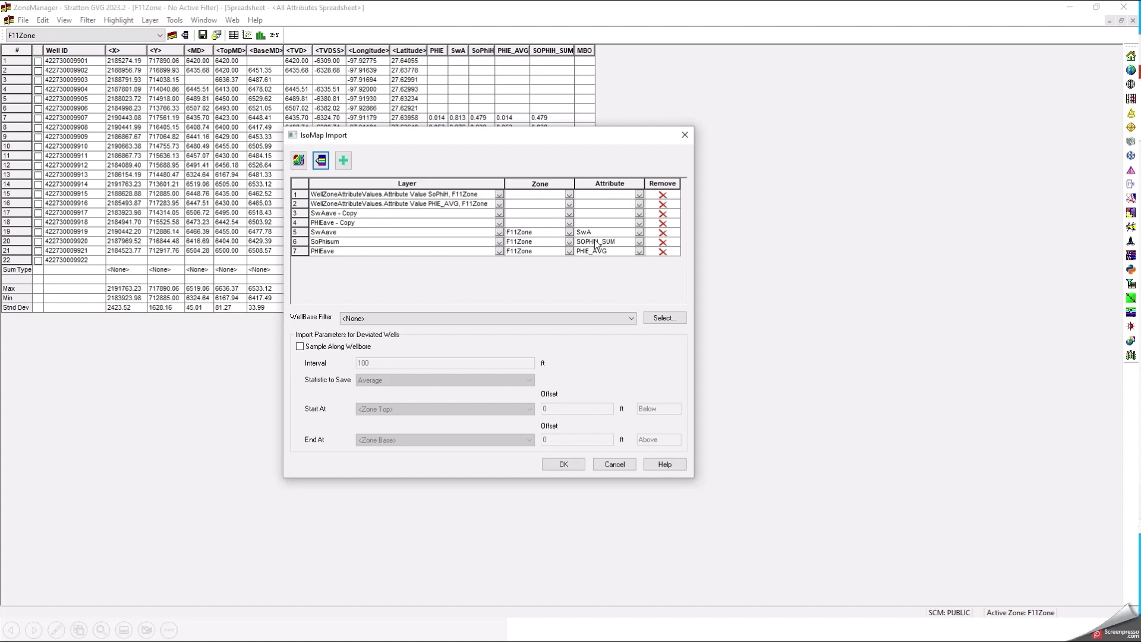
Remove the four layers without an assigned zone and attribute from the import list.
click(663, 196)
click(663, 196)
click(663, 196)
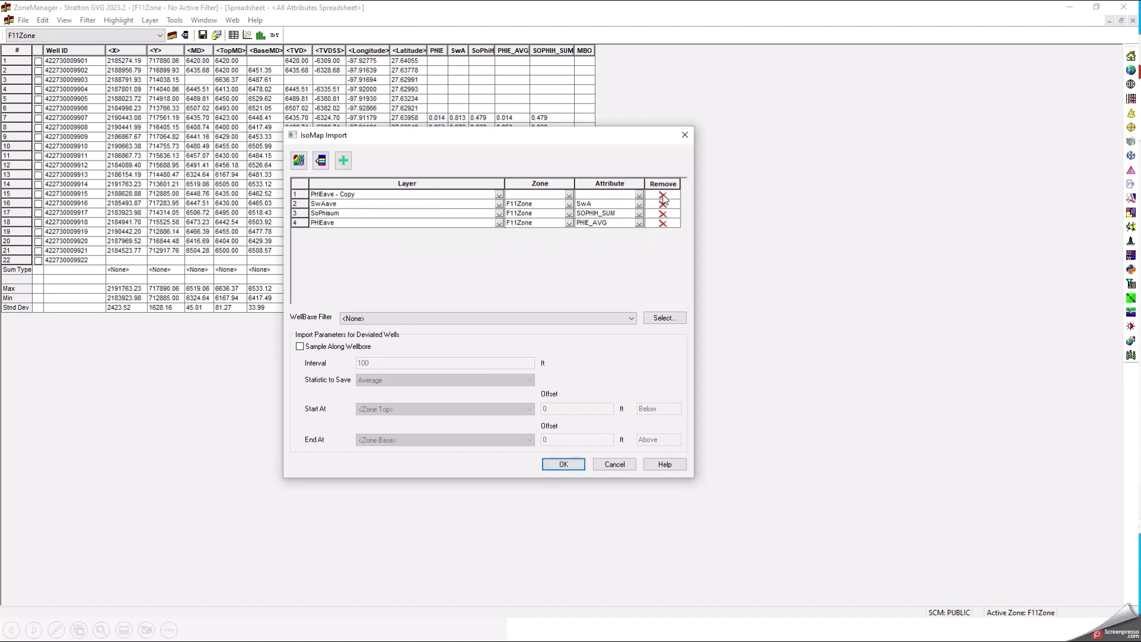
click(663, 195)
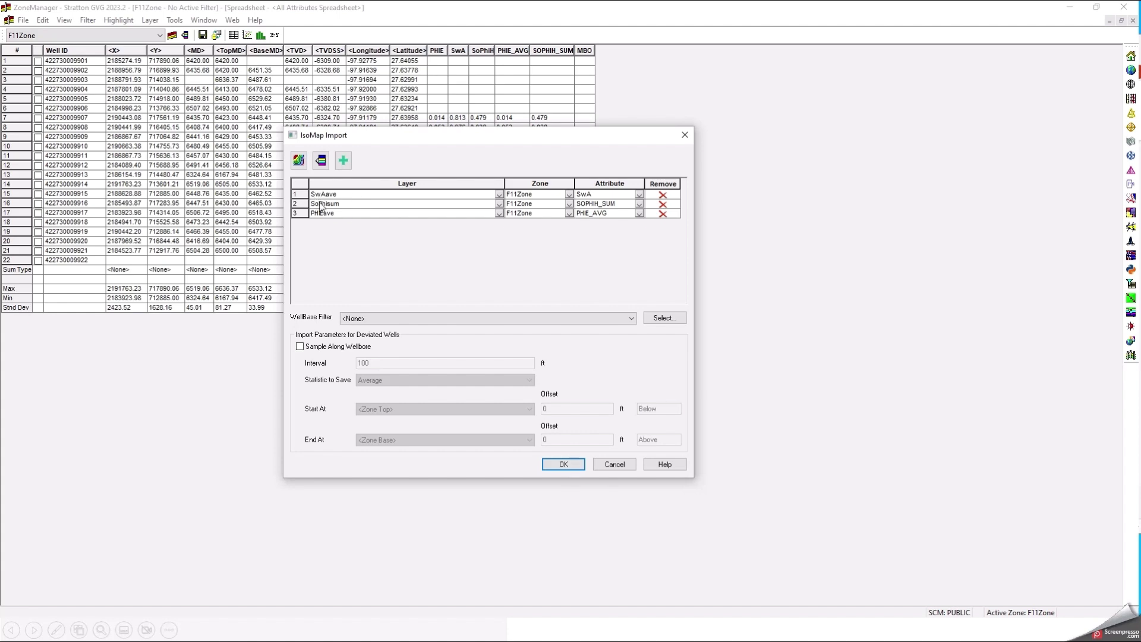
Choose <None> as the WellBase filter for the import.
drag(413, 134, 407, 168)
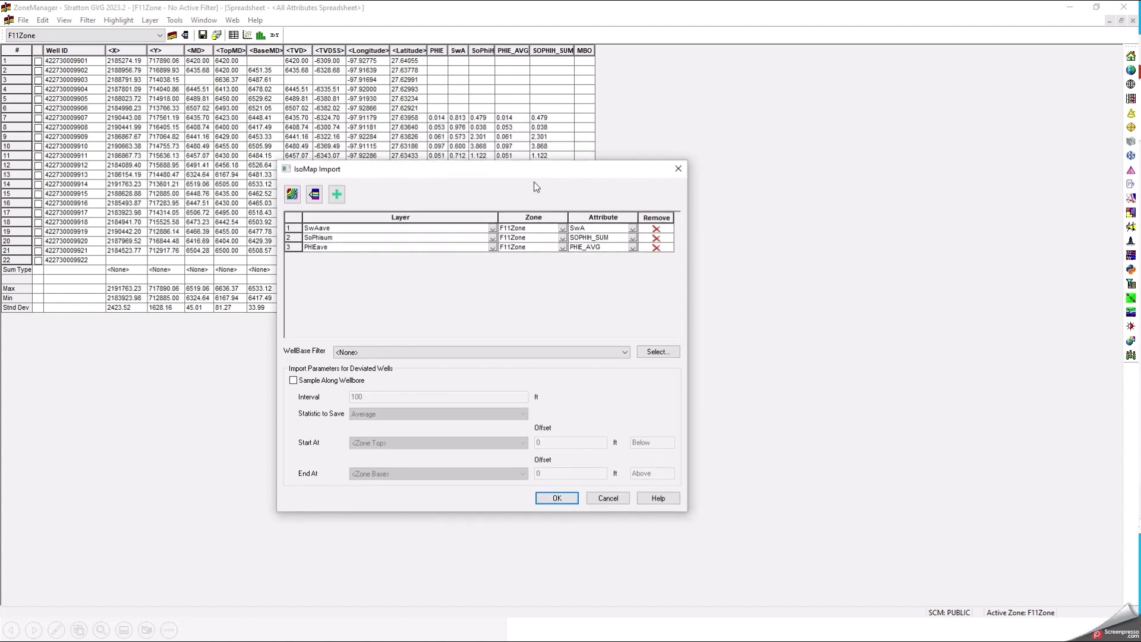
drag(536, 170, 850, 72)
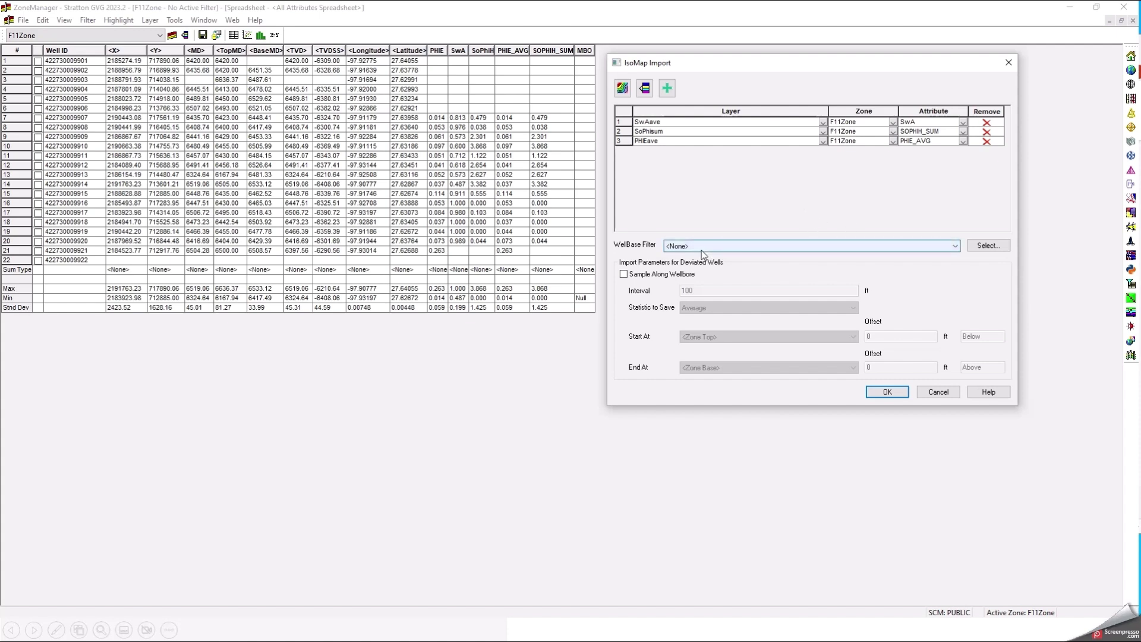
click(724, 248)
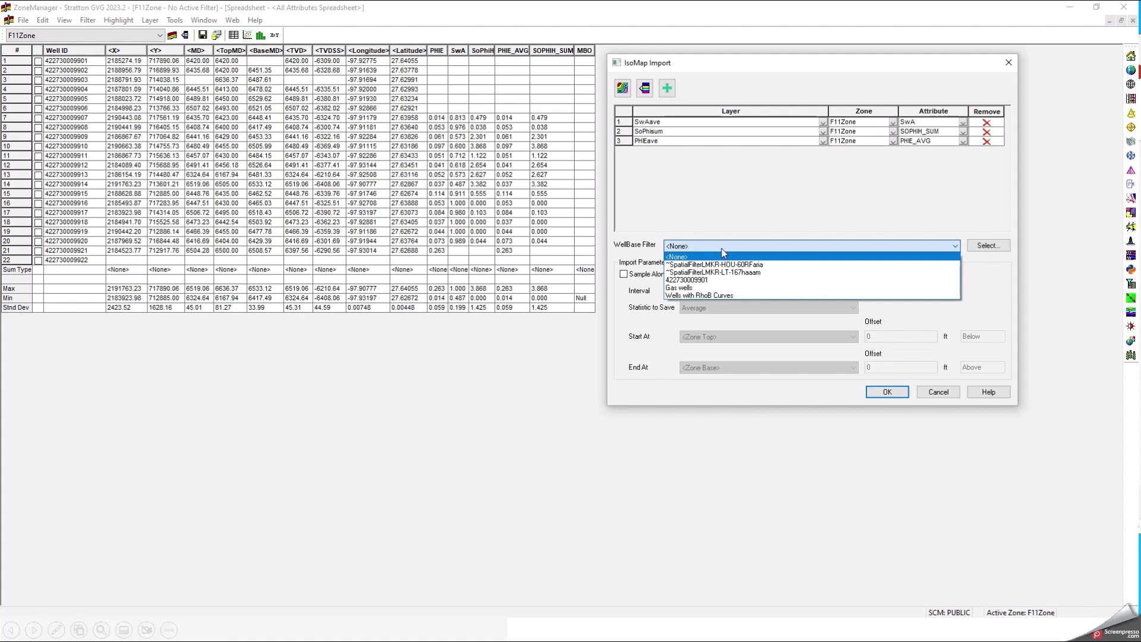
click(723, 257)
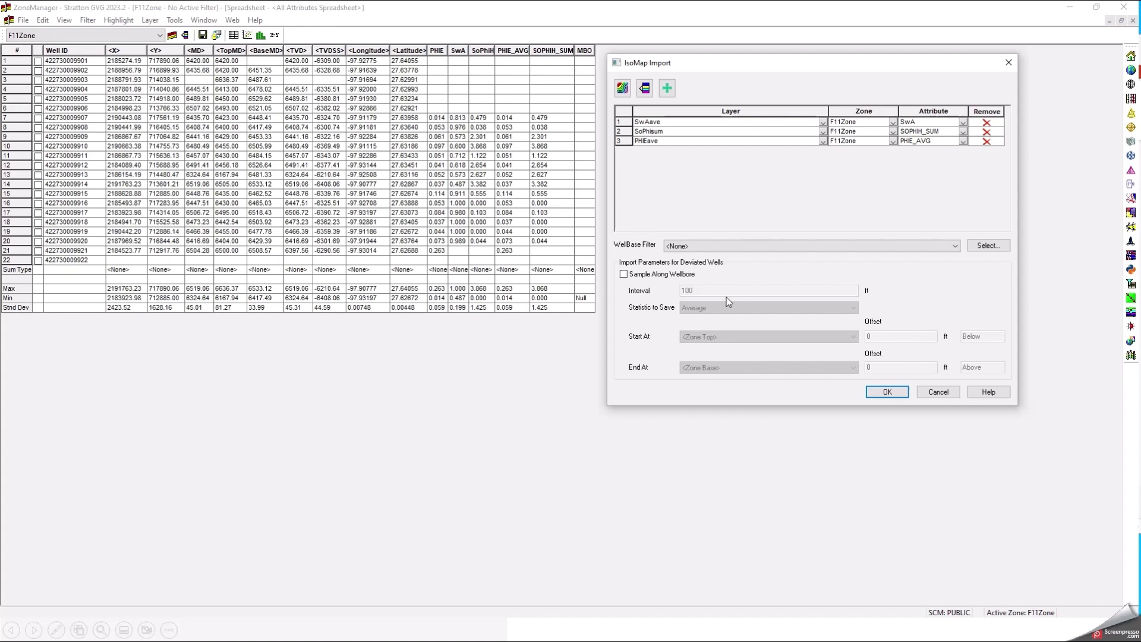
Enable sampling along the wellbore with an interval of 50 ft and Average as the statistic to save.
click(626, 275)
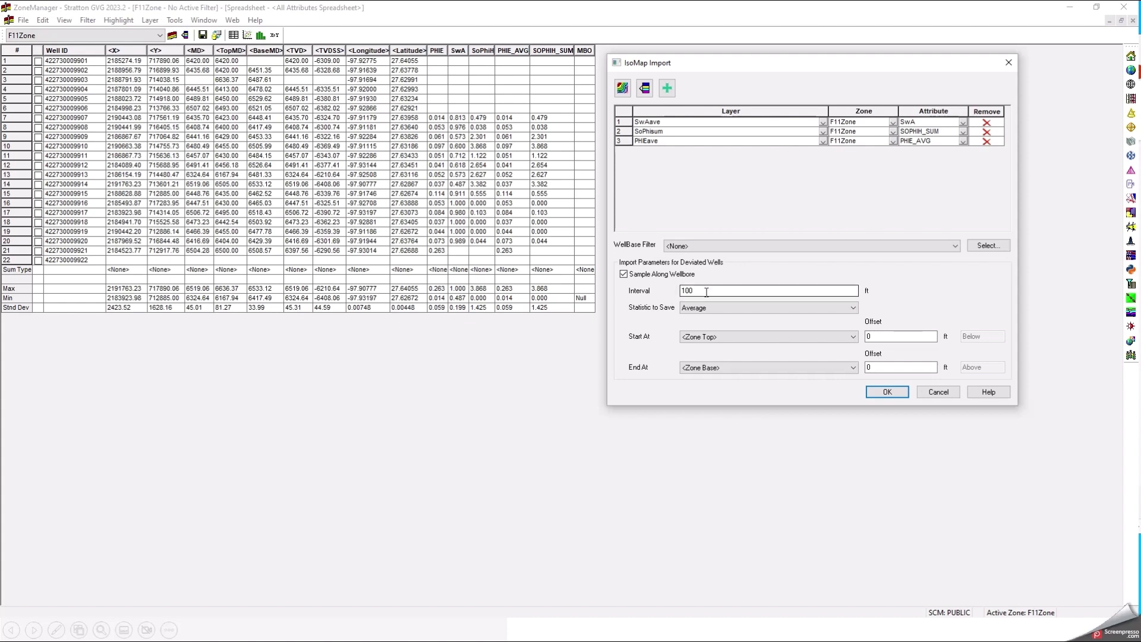
drag(706, 292, 636, 286)
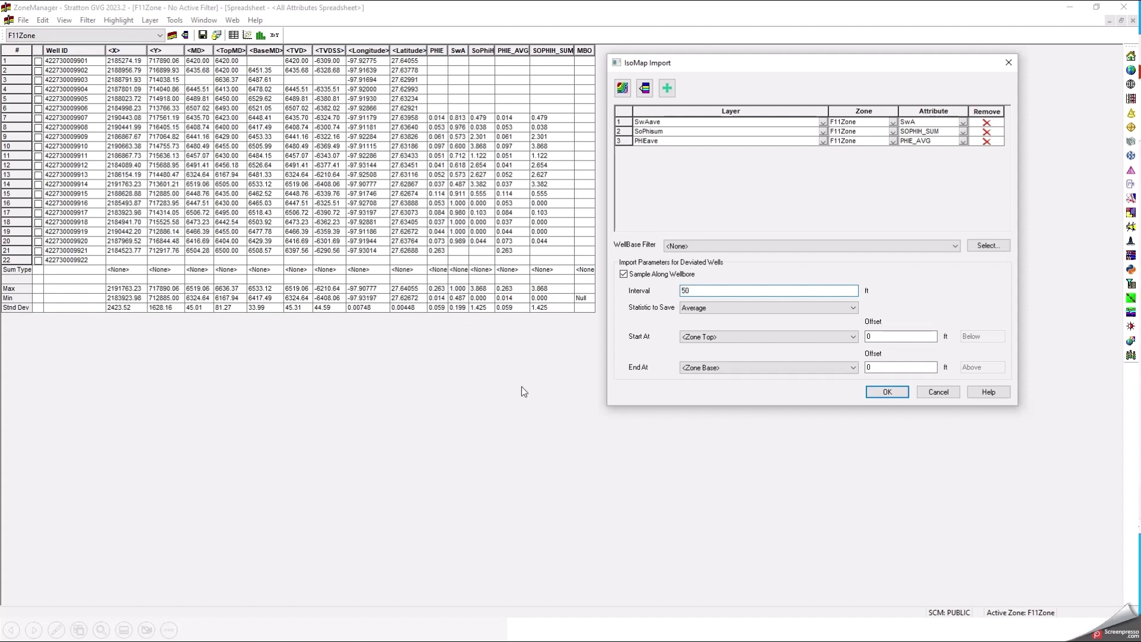
click(727, 314)
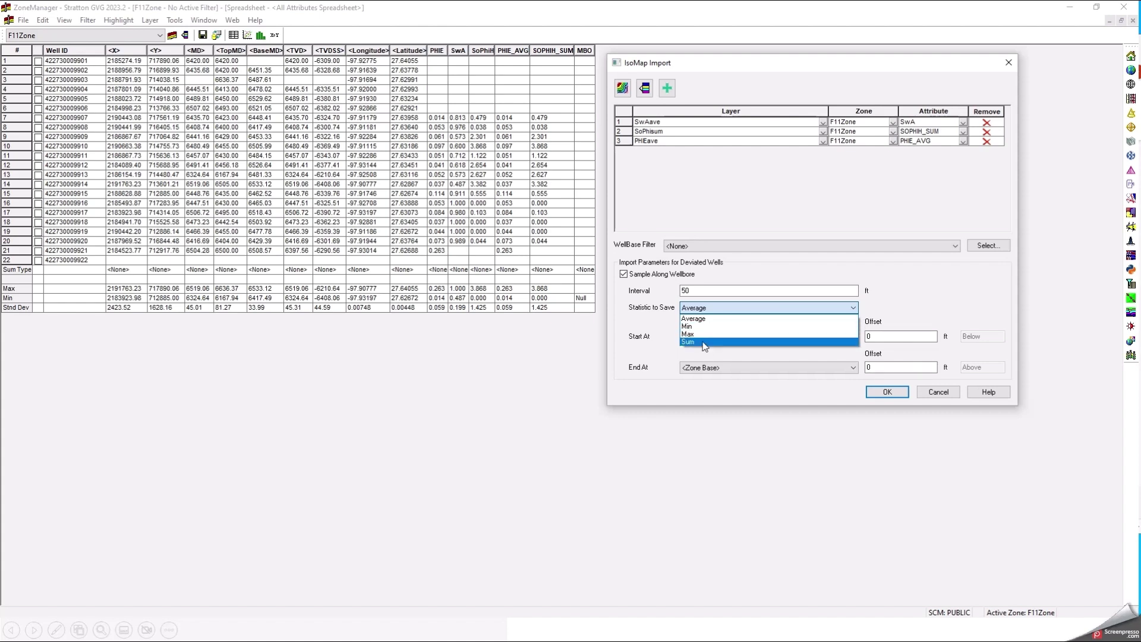
click(759, 318)
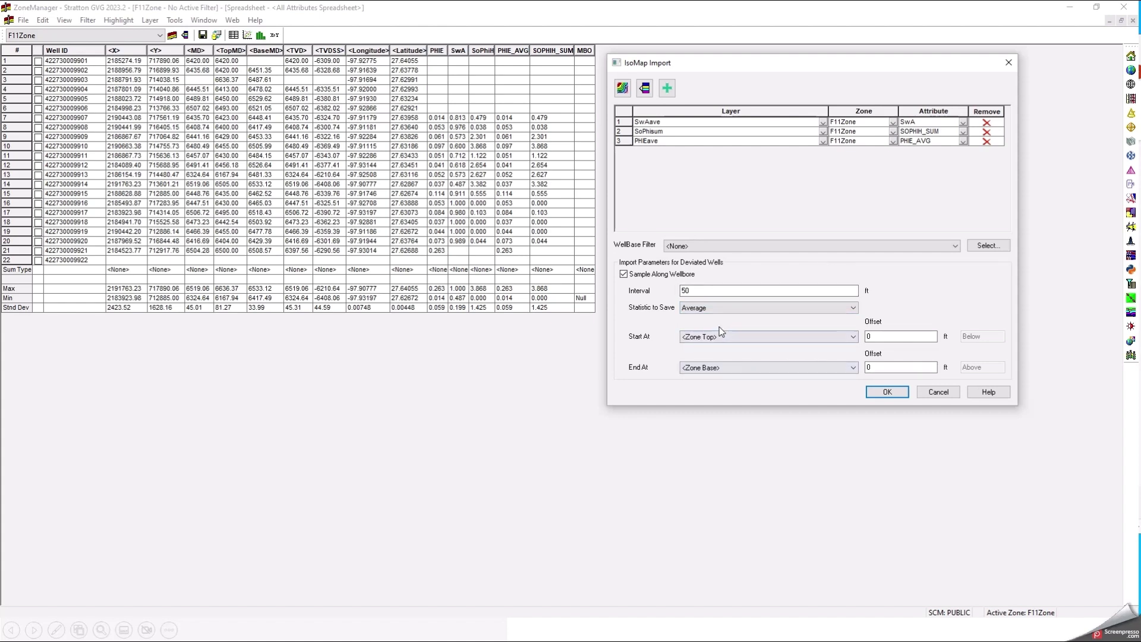
Make the wellbore sampling start at an inclination angle of 80 degrees.
click(739, 339)
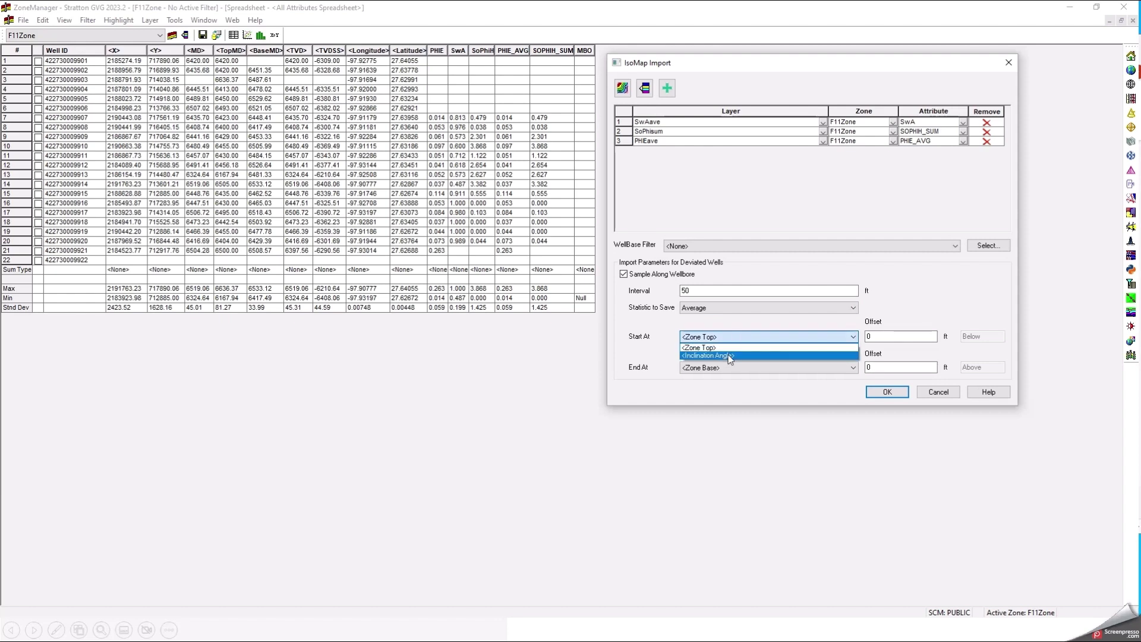
click(730, 355)
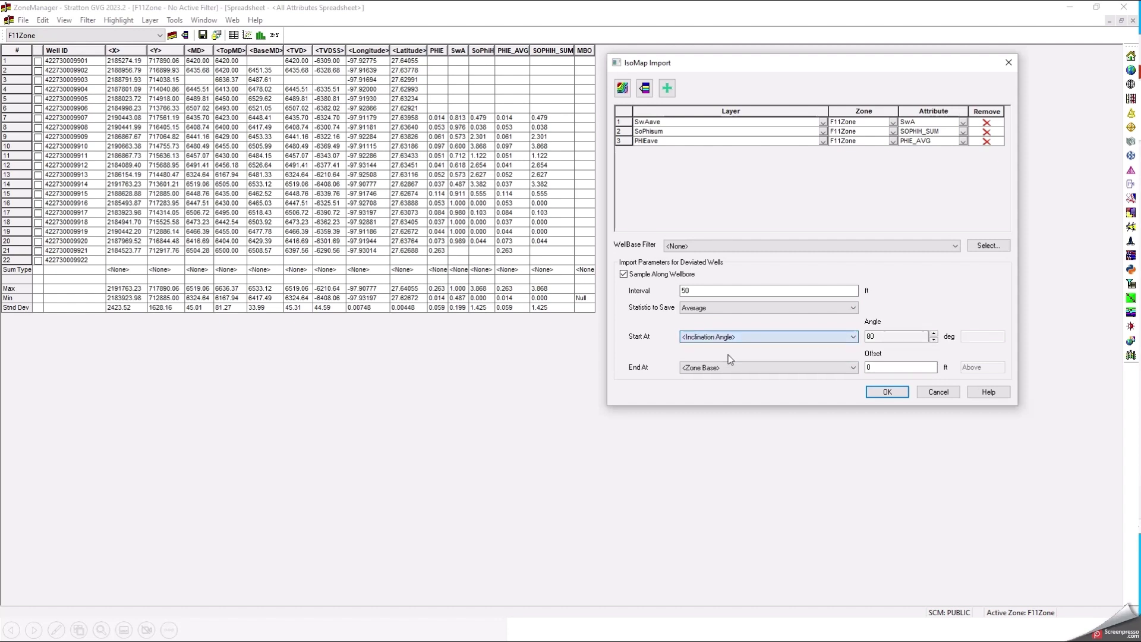
click(877, 336)
text(80)
double_click(877, 337)
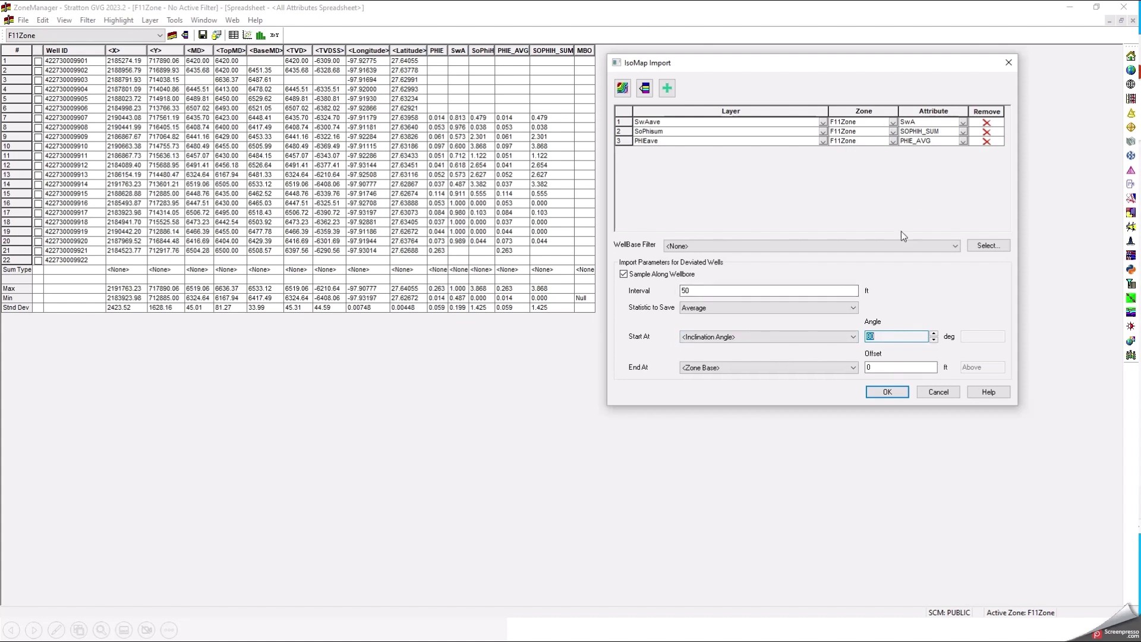
Cancel the IsoMap import and open the IsoMap bulk layer creation dialog.
click(940, 391)
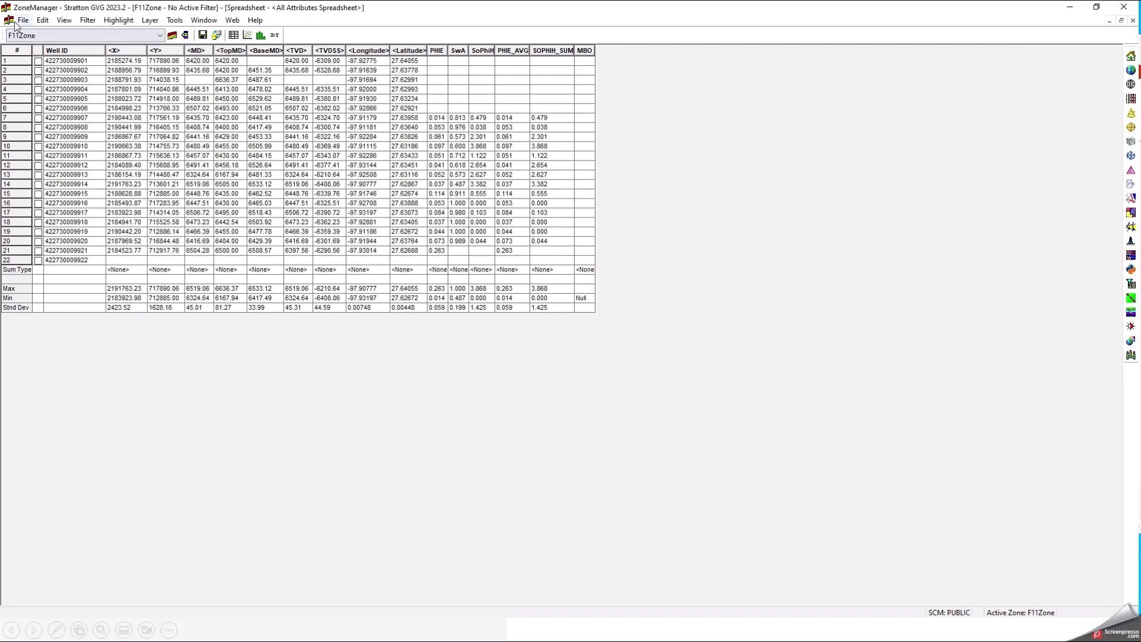
click(150, 21)
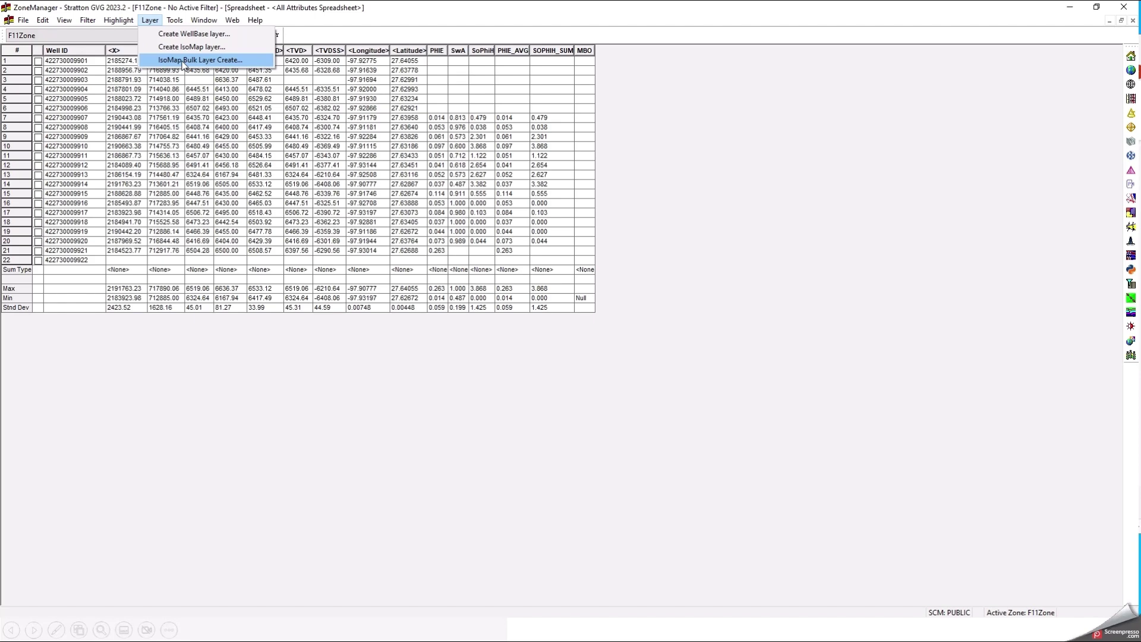
click(182, 60)
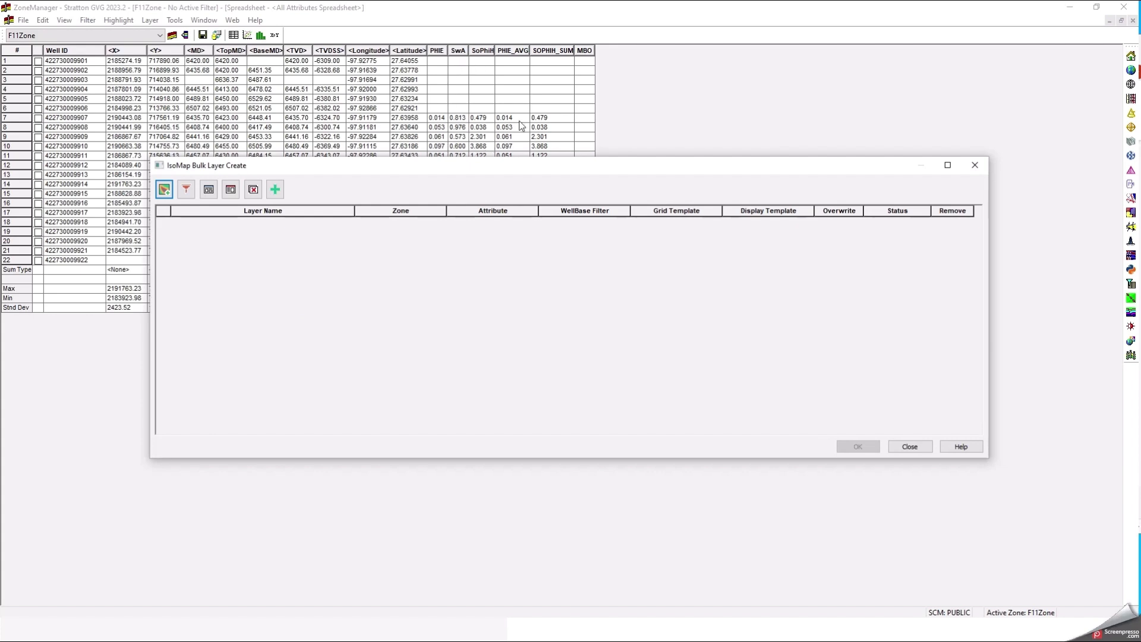
Add the F11Zone attributes PHIE_AVG, SoPhiH, SOPHIH_SUM and SwA to the list of IsoMap layers to create.
click(165, 191)
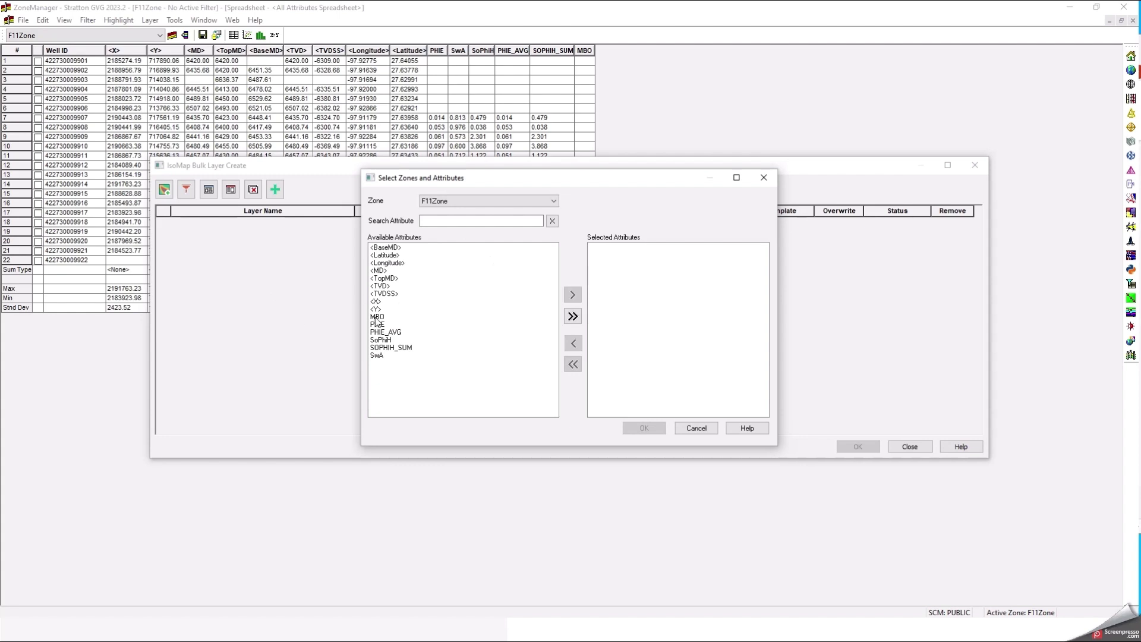
click(377, 317)
click(381, 325)
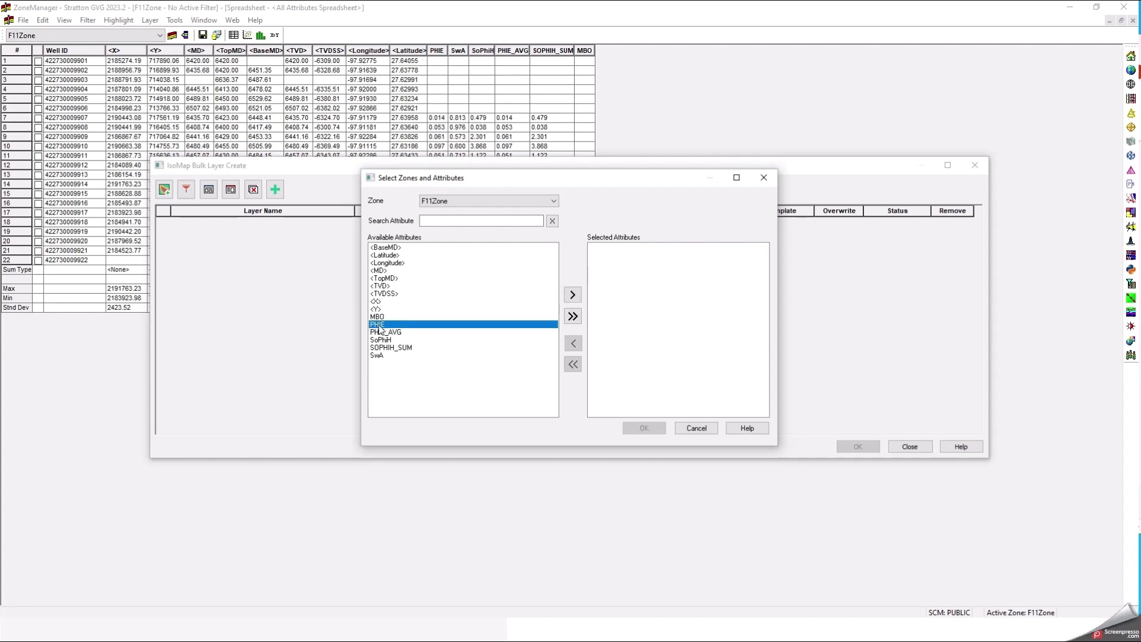
click(388, 333)
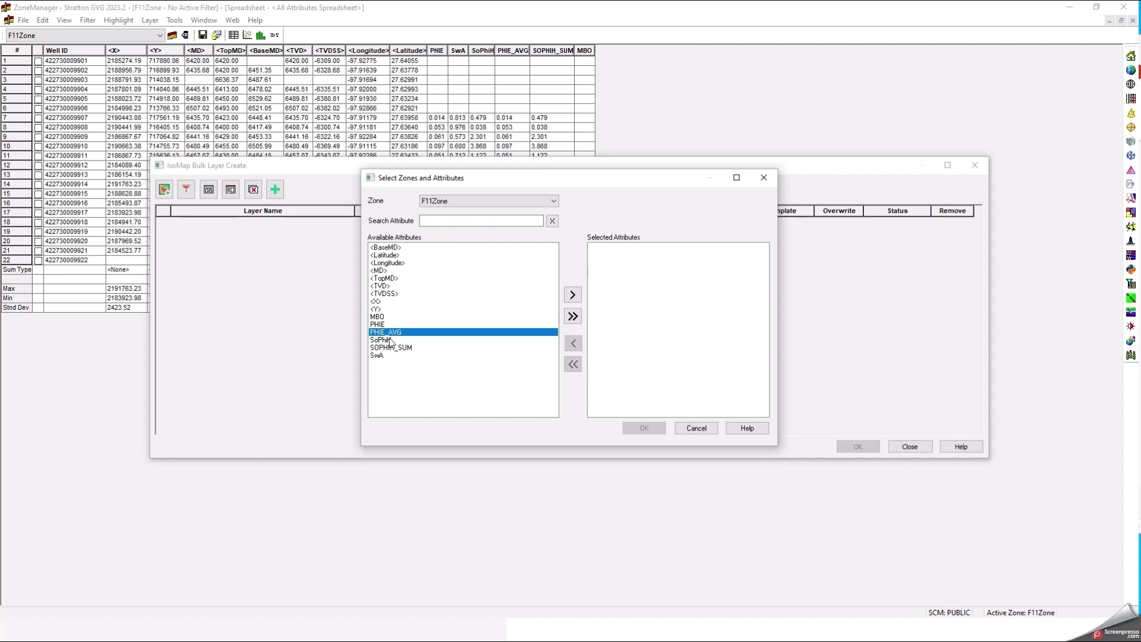
shift+click(386, 340)
click(386, 340)
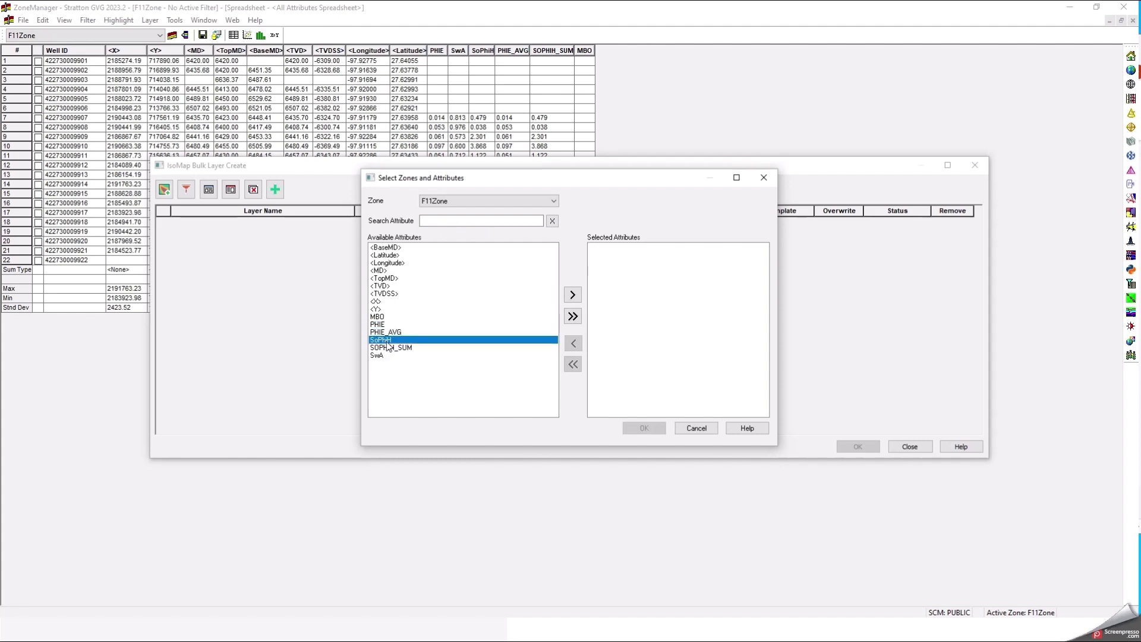
click(388, 348)
ctrl+click(387, 348)
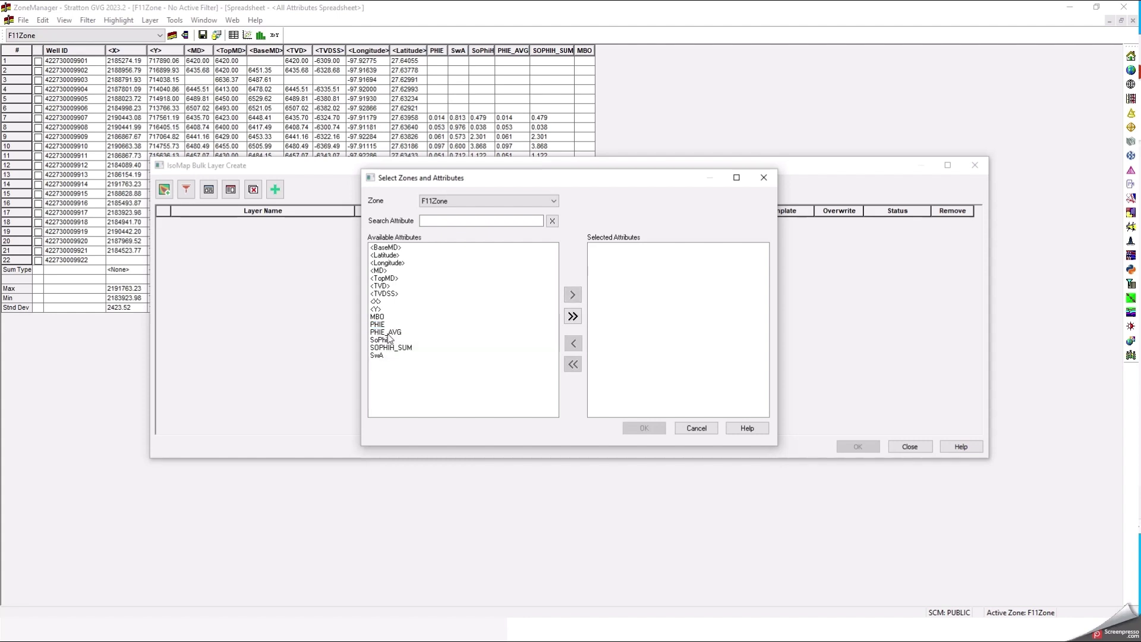
drag(389, 333, 383, 361)
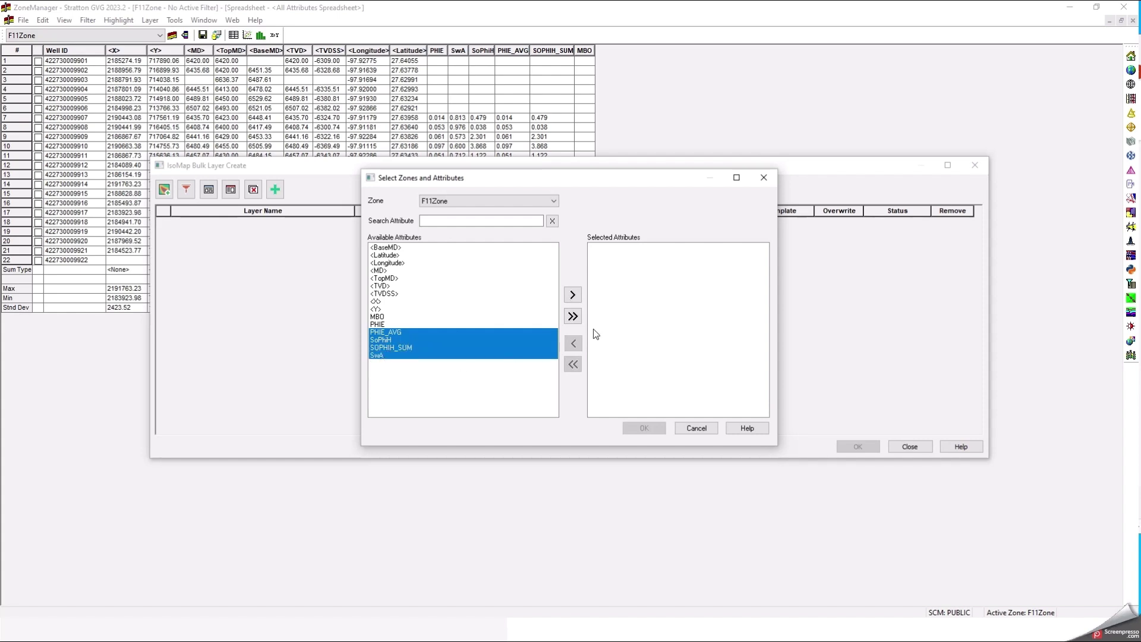
click(574, 295)
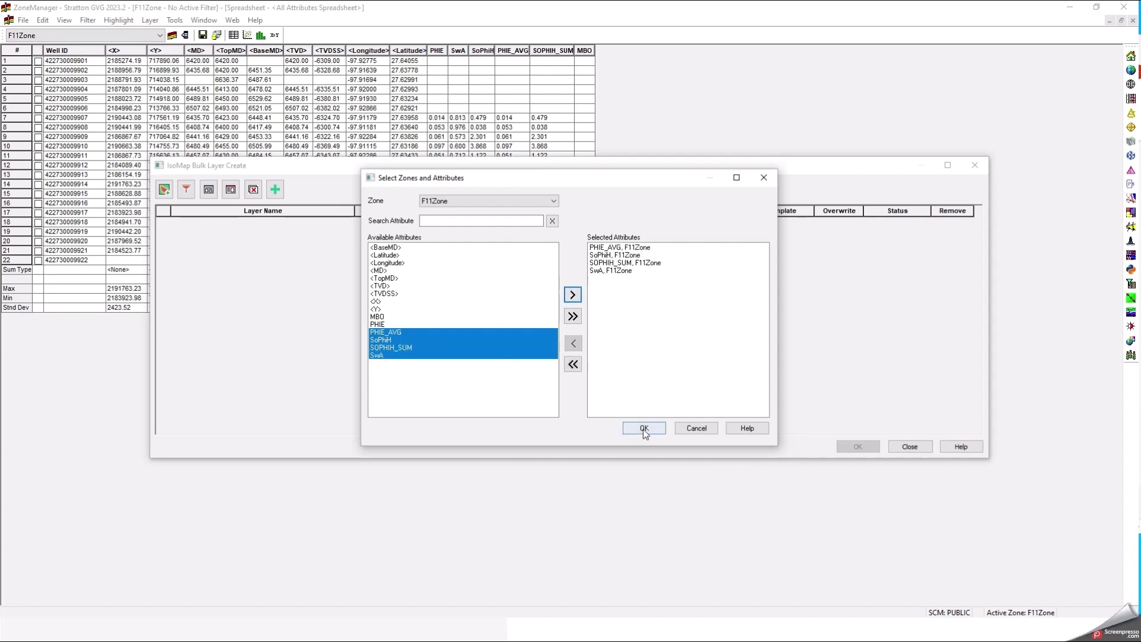
click(644, 429)
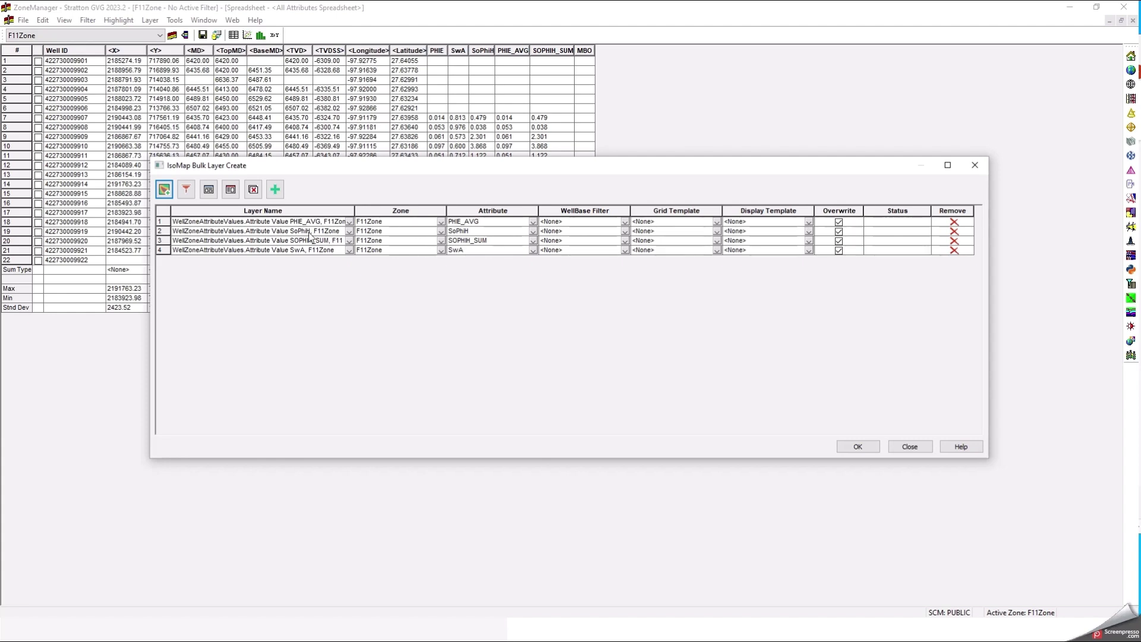
Assign the Gas wells.wbf WellBase filter to all four layers and close the bulk layer creation without creating them.
click(186, 189)
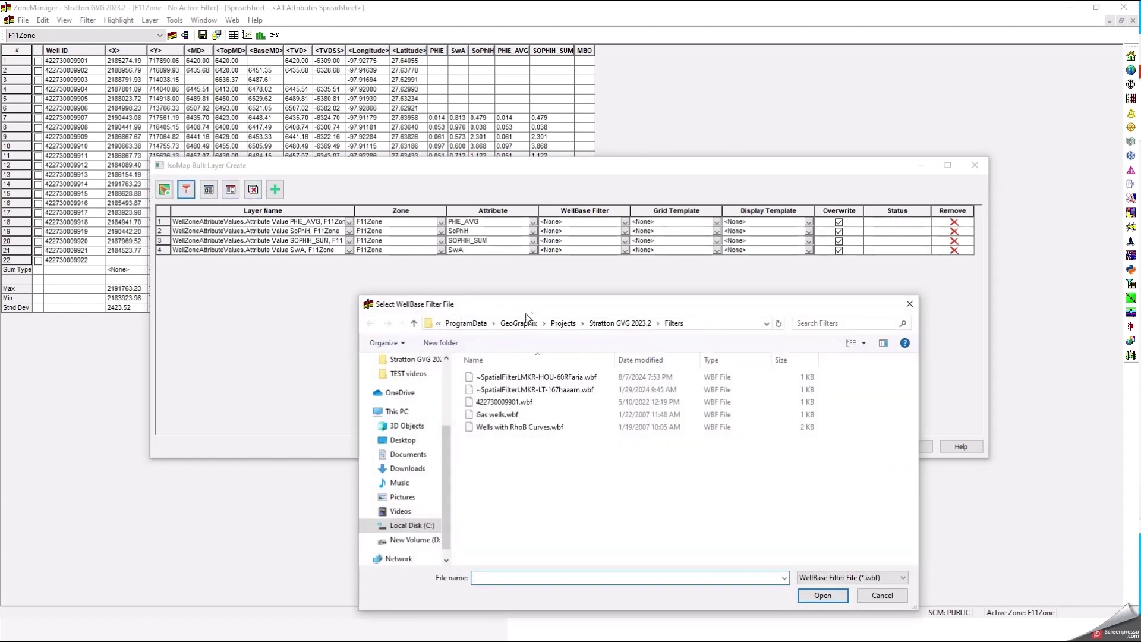
drag(529, 309, 484, 273)
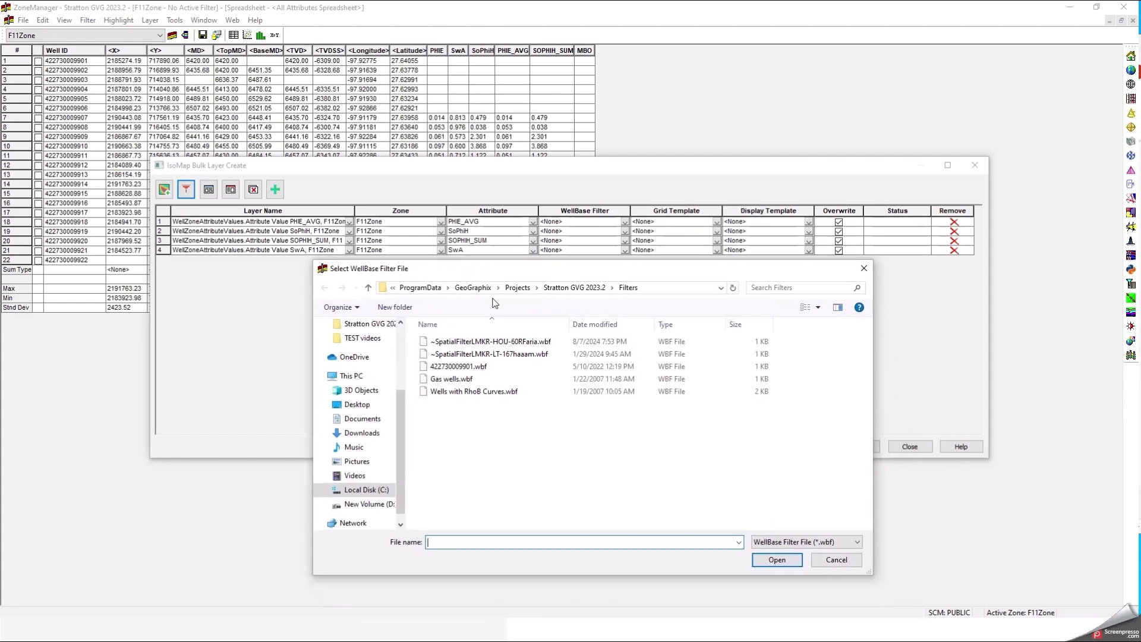
click(457, 380)
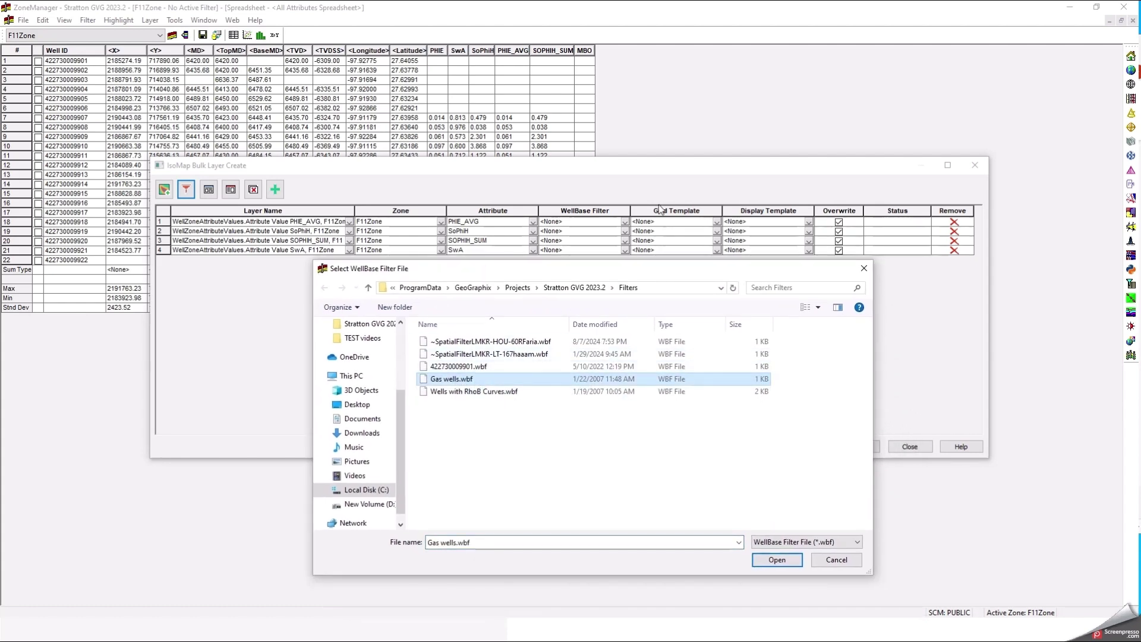
click(774, 562)
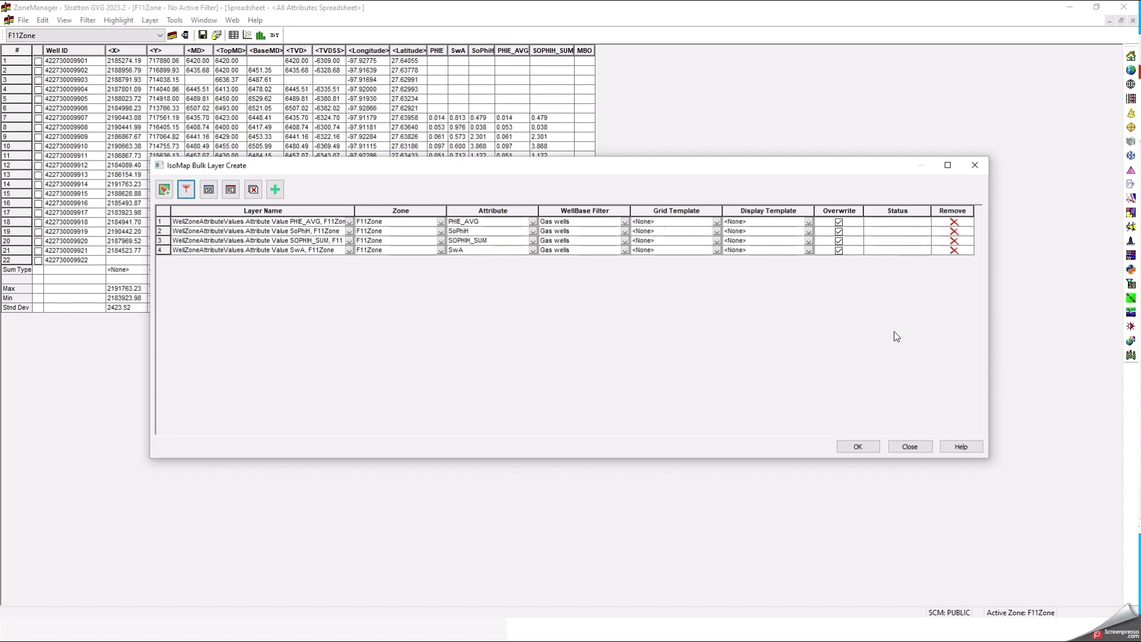
click(912, 451)
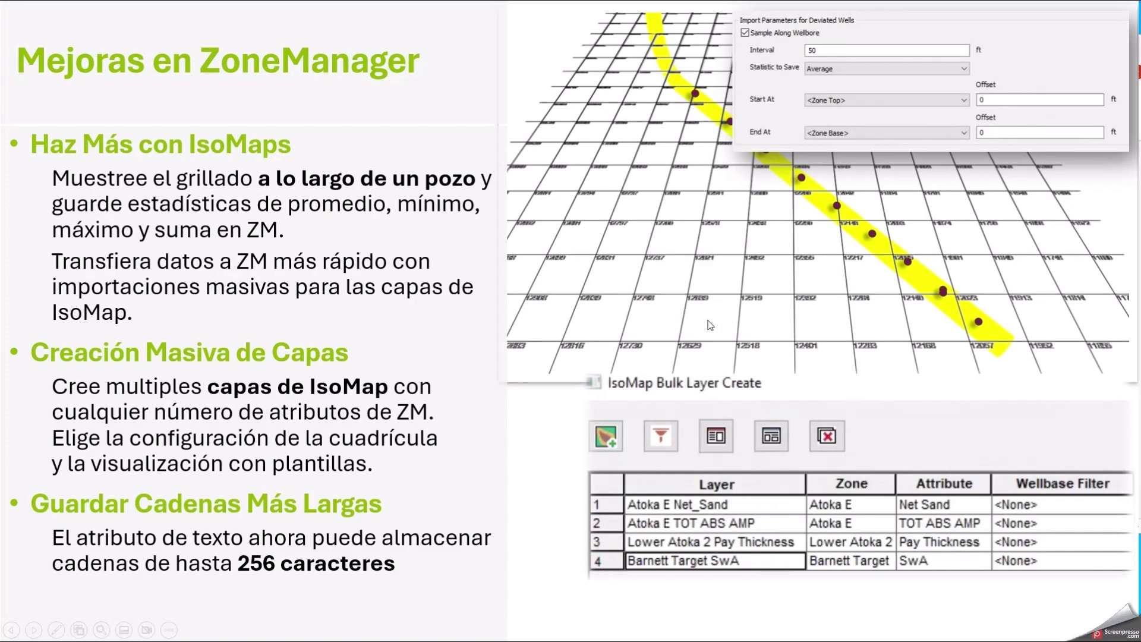
click(710, 323)
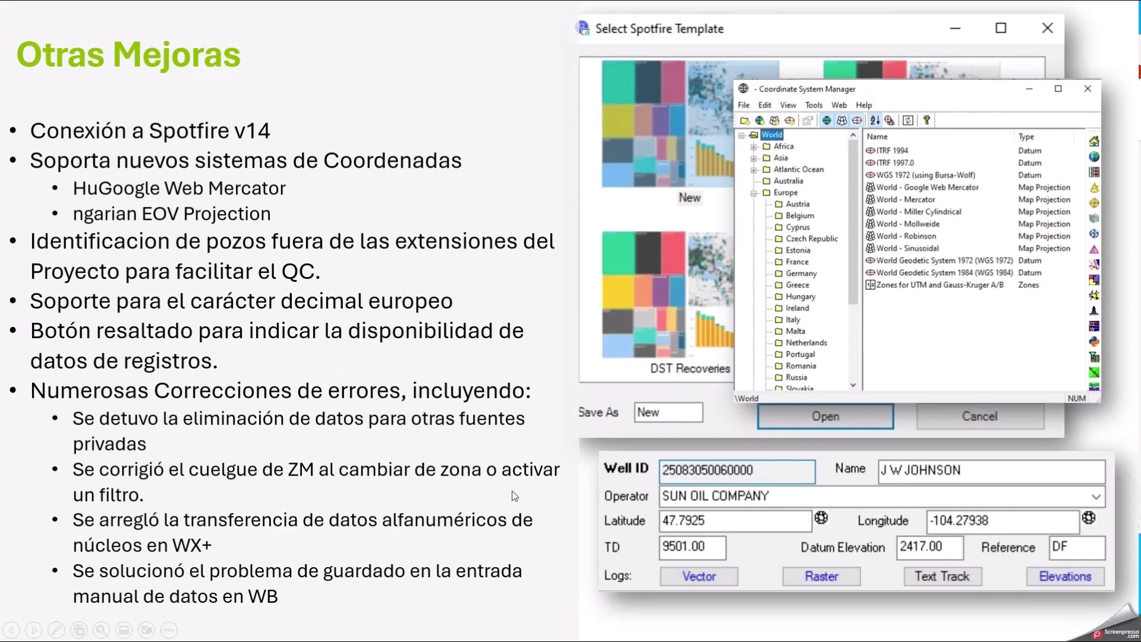
key(Right)
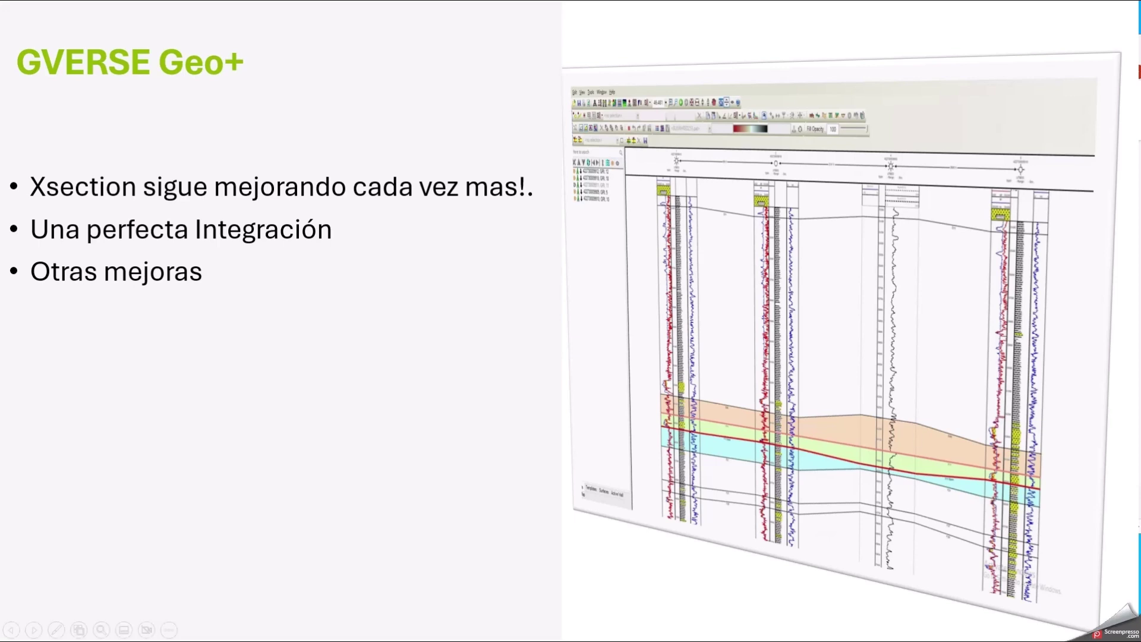
Switch to GVERSE Geo+, open the EW 5 Wells cross section, and move and heighten its window over the map.
key(alt+Tab)
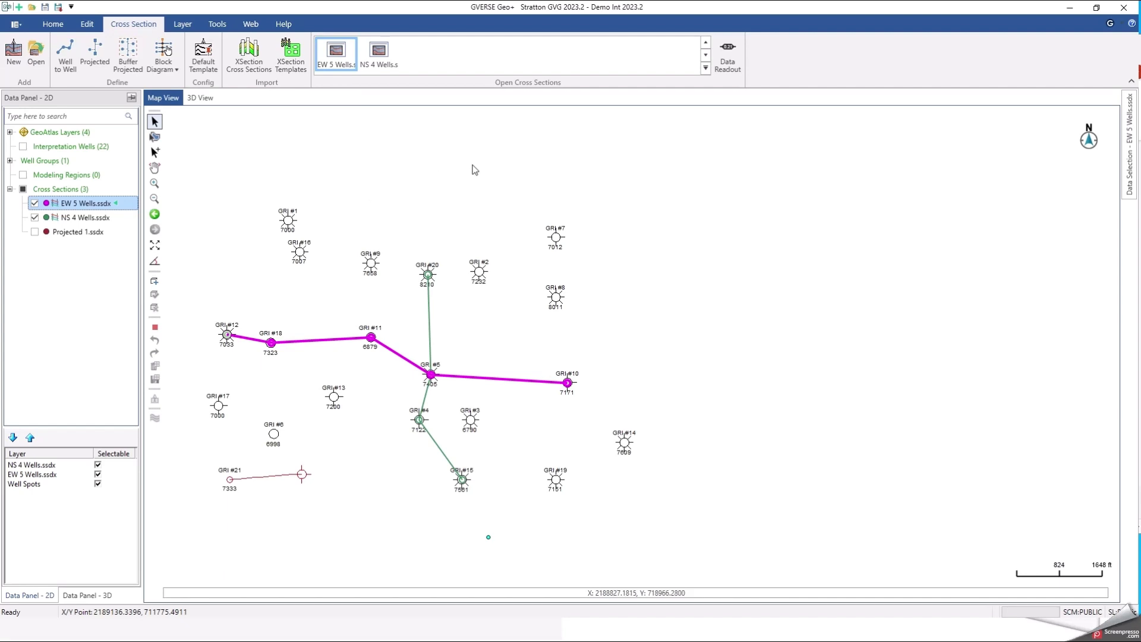
double_click(84, 210)
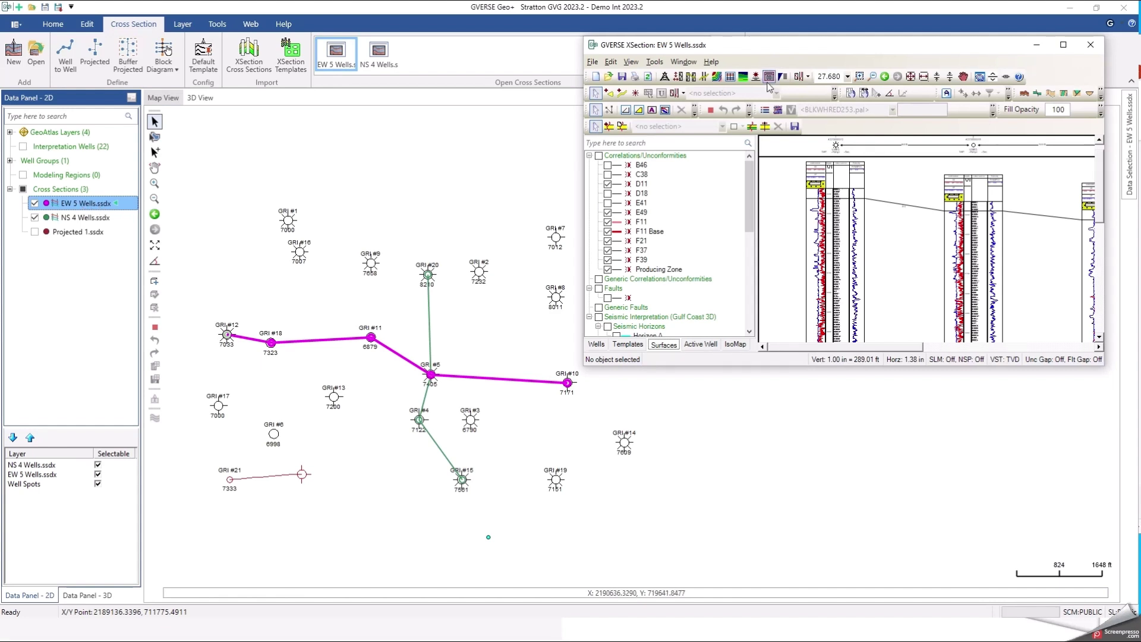
drag(788, 52, 742, 117)
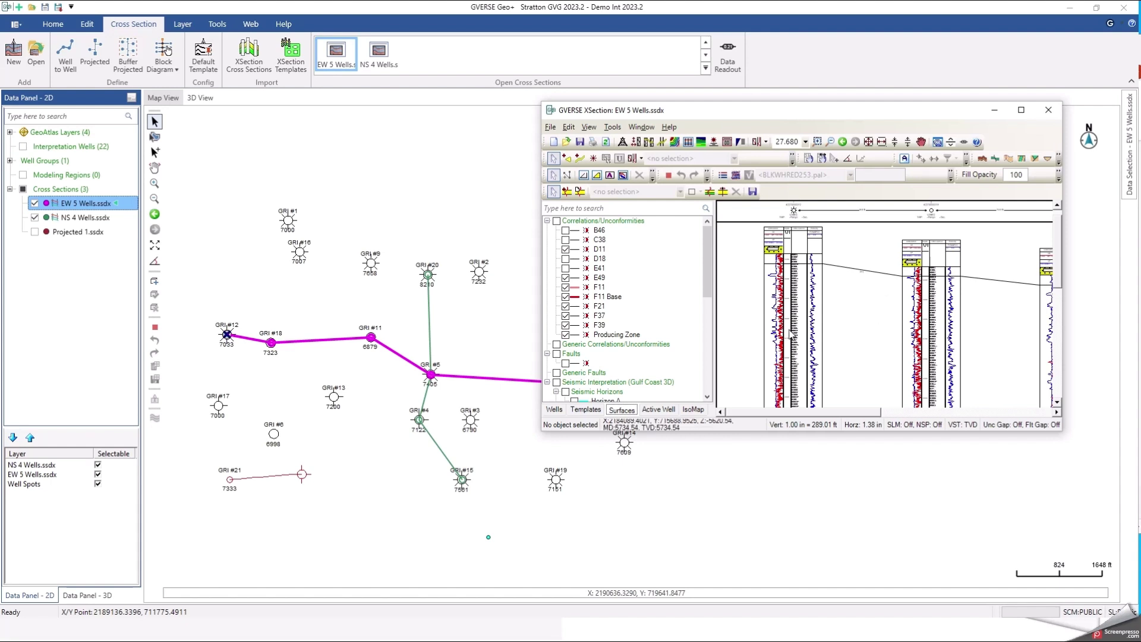
drag(1005, 432, 1015, 504)
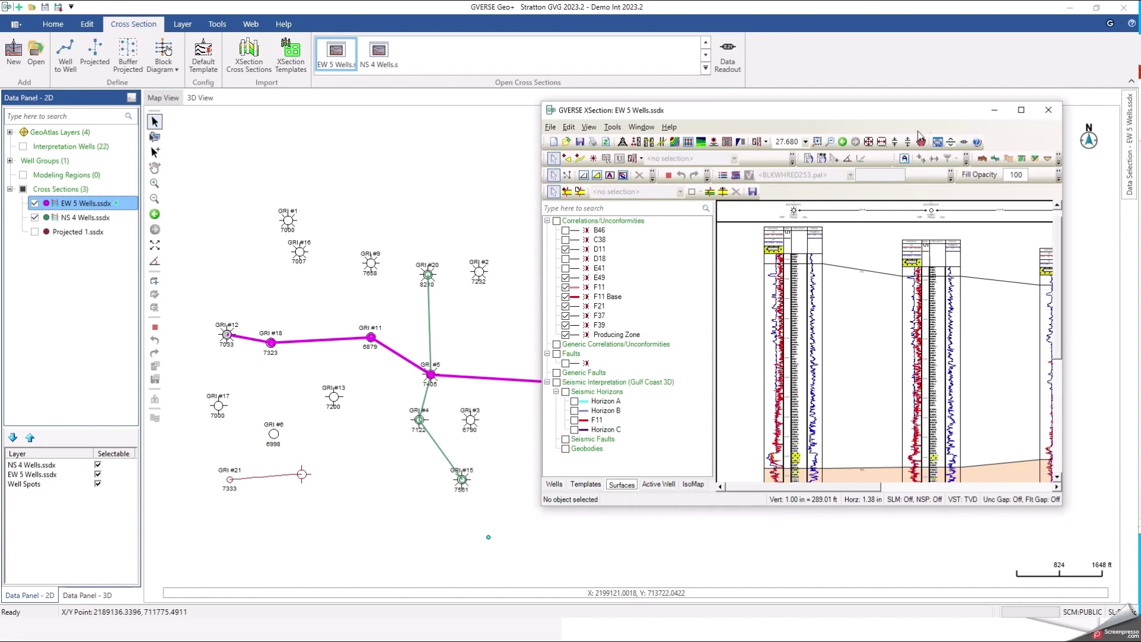
Open the log data readout beside the cross section and examine the depths and curve values along well GRI 12.
click(964, 145)
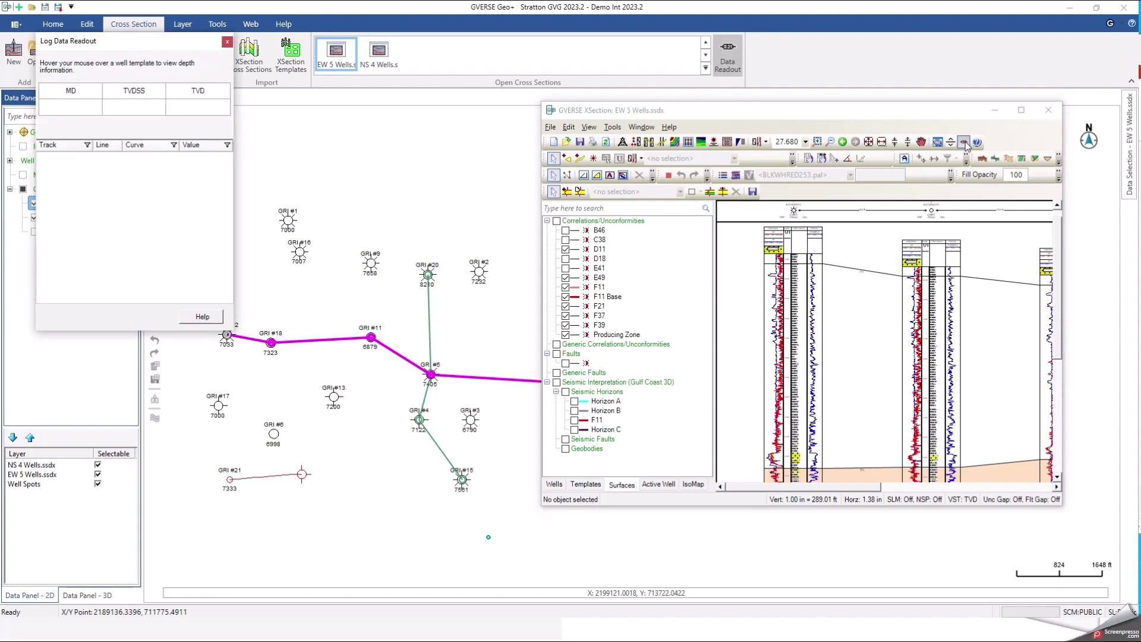
mouse_move(800, 279)
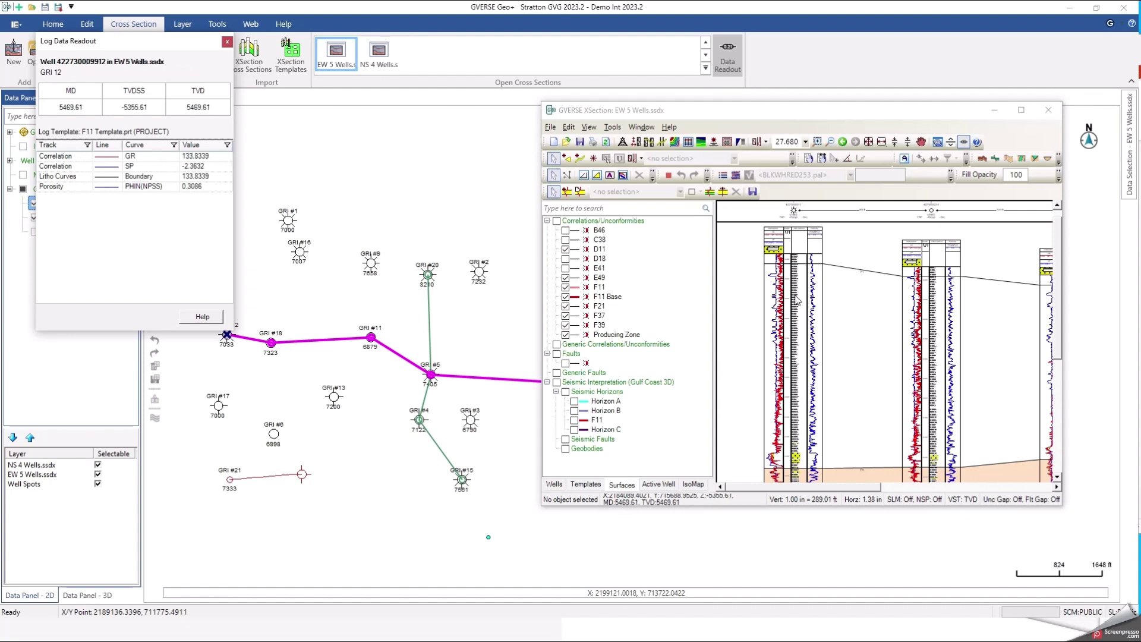
drag(144, 46, 424, 147)
mouse_move(793, 286)
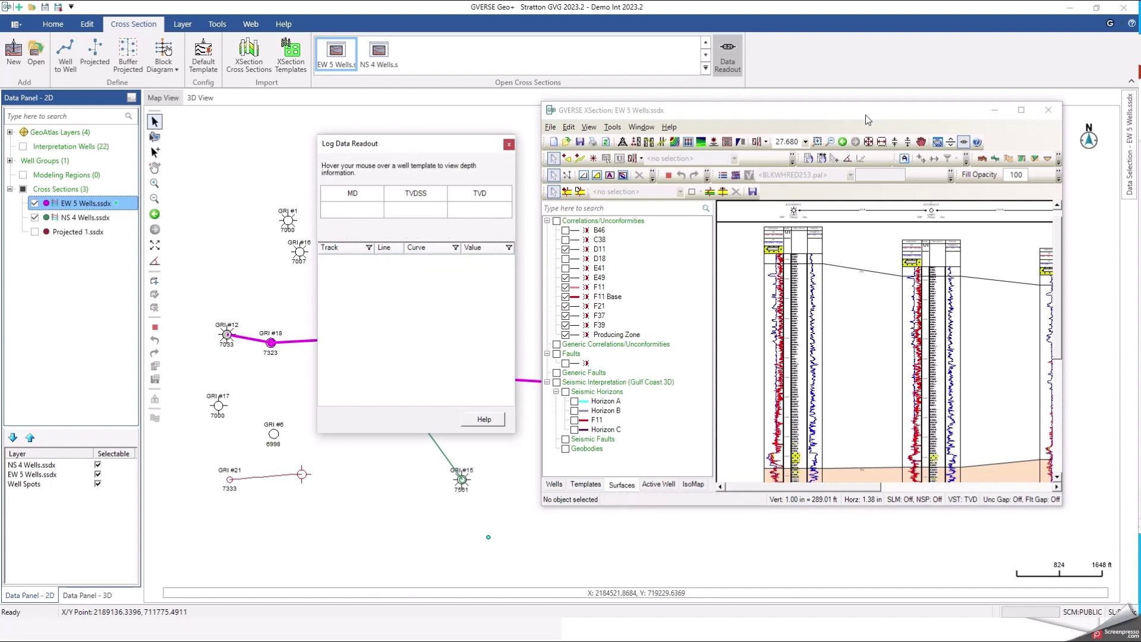
Place the NS 4 Wells cross section below the EW 5 Wells one and check the log data readout across both.
drag(865, 116, 926, 60)
drag(851, 447, 855, 369)
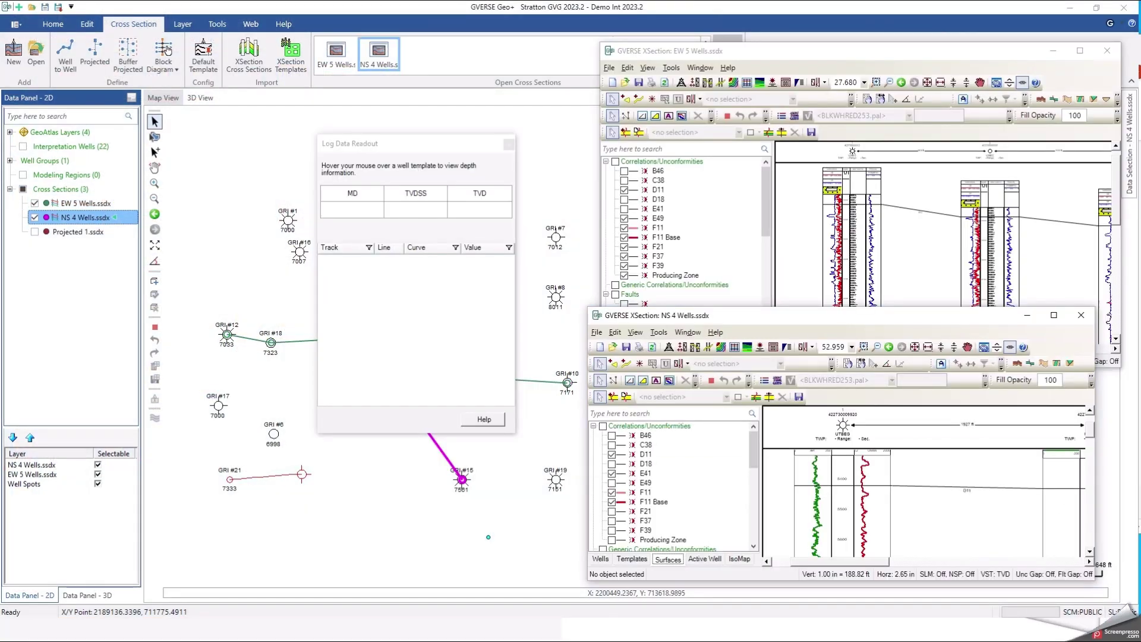
drag(845, 334, 847, 339)
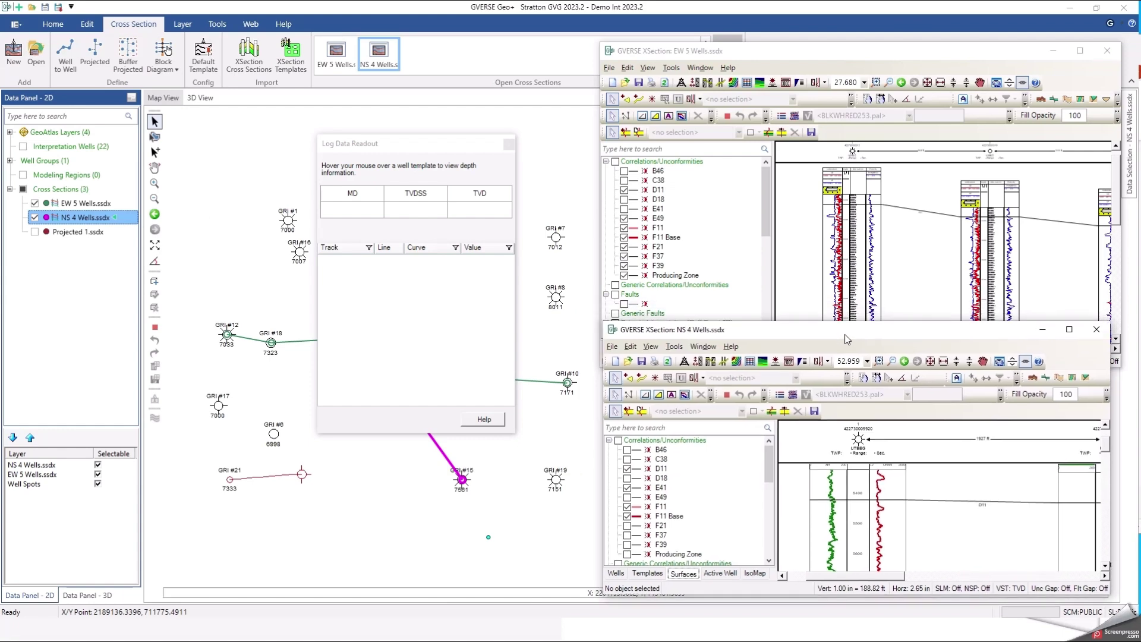
mouse_move(866, 511)
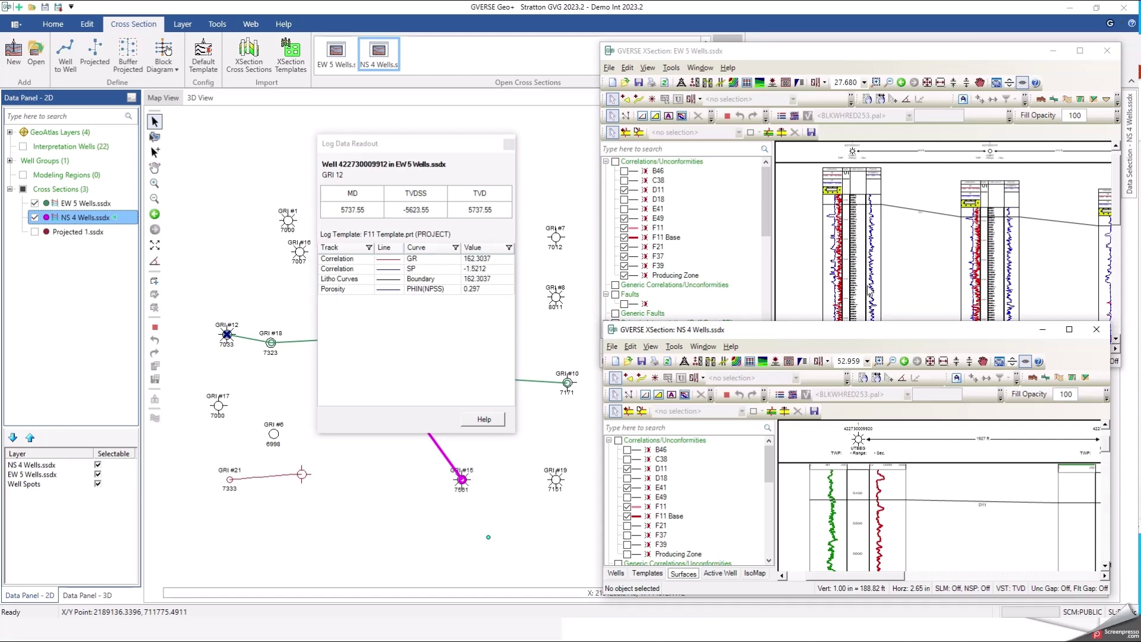
click(866, 281)
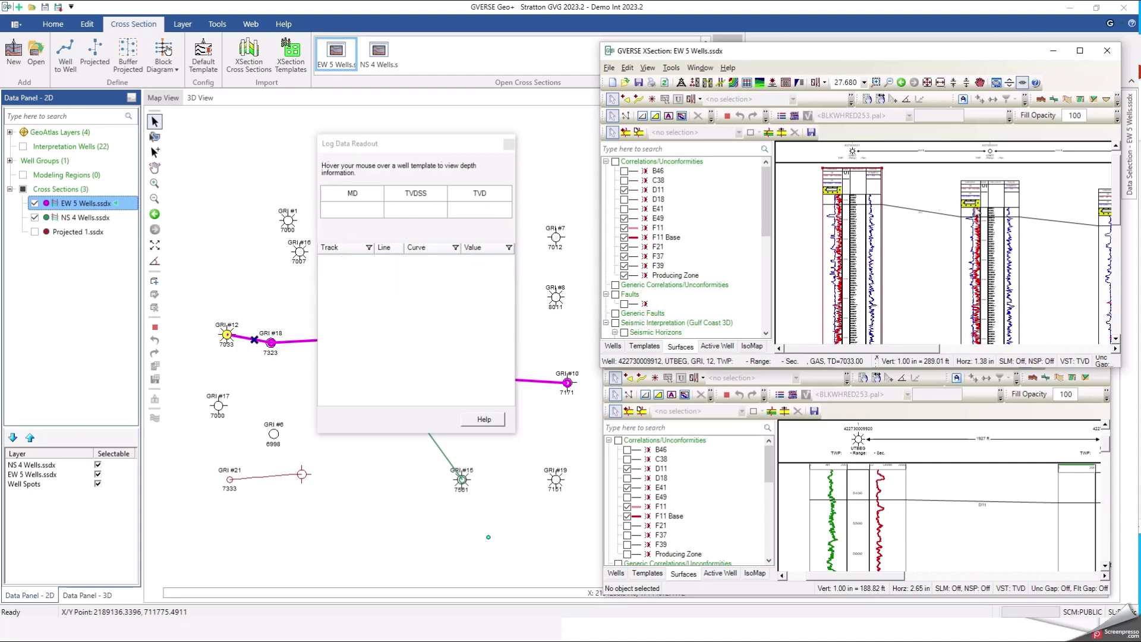
Close the log data readout and minimize the EW 5 Wells and NS 4 Wells cross section windows.
click(509, 145)
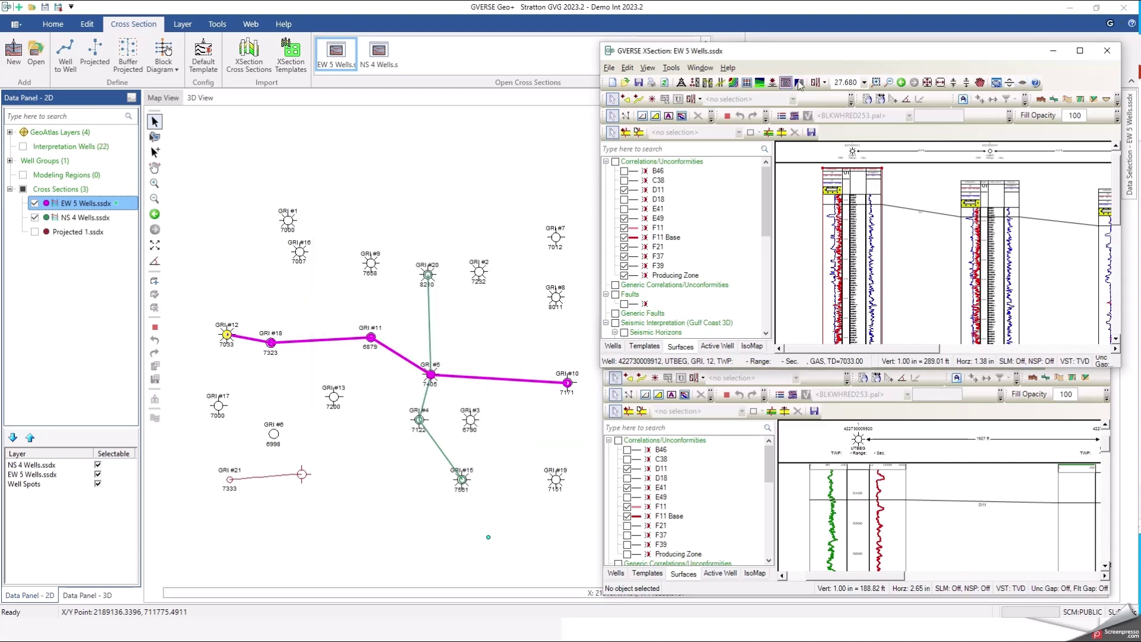
click(1054, 55)
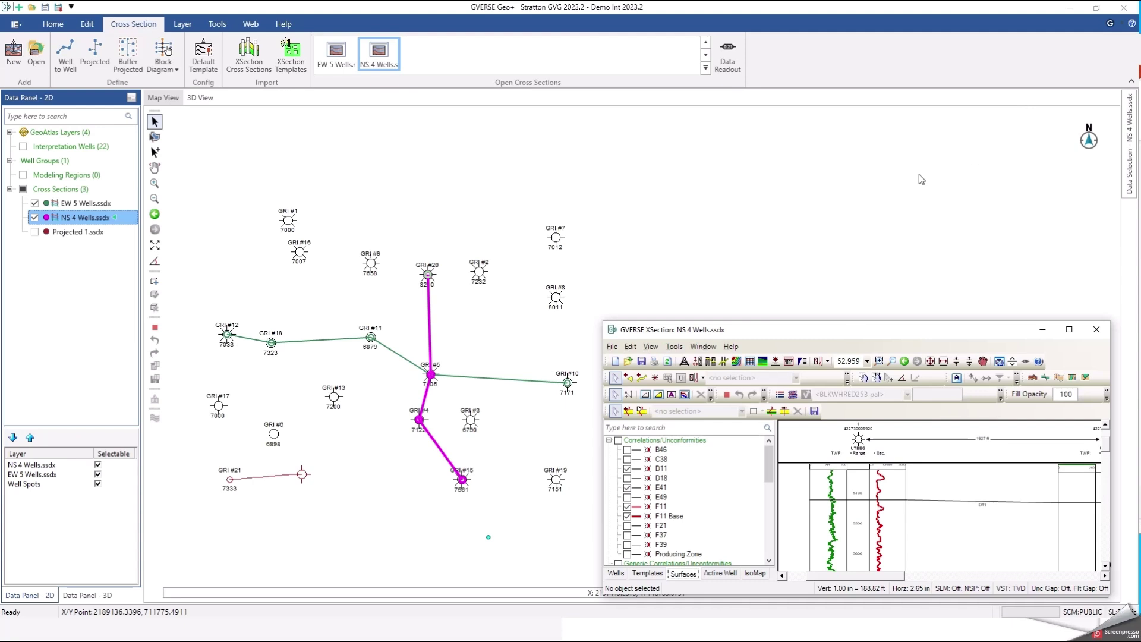
click(1042, 329)
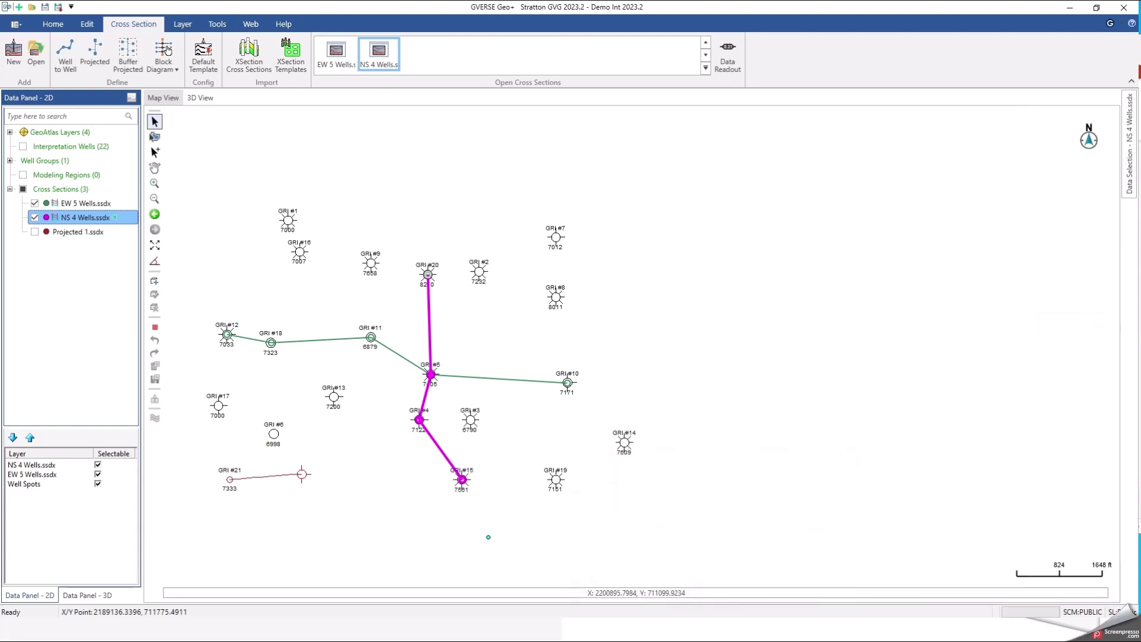
Bring back the EW 5 Wells cross section, maximize it and show its list of wells.
key(alt+Tab)
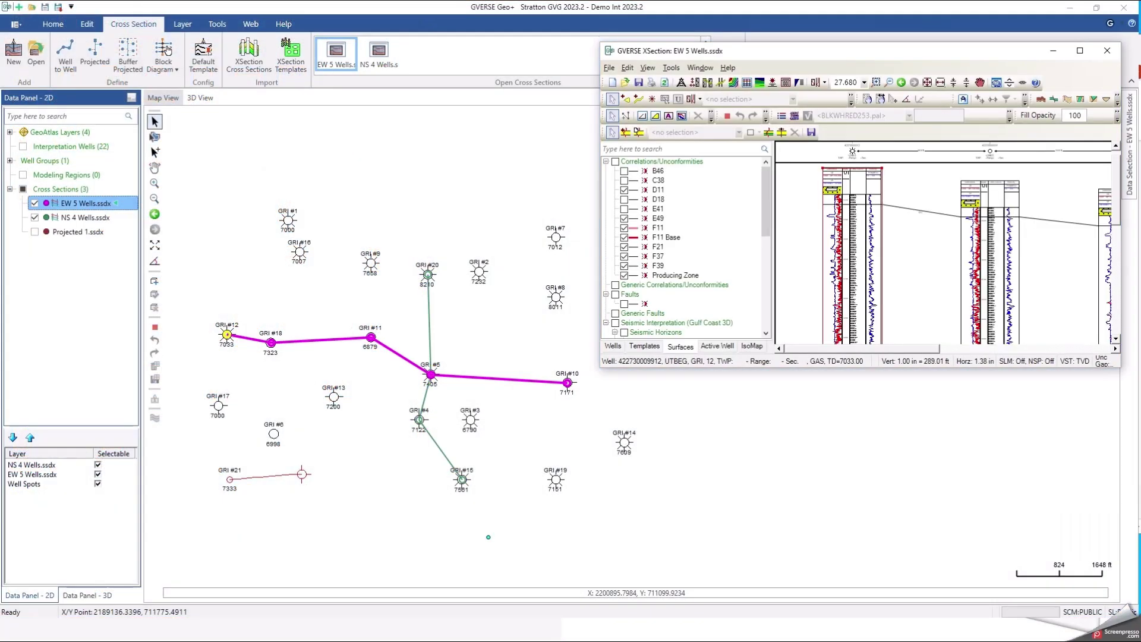
click(1081, 53)
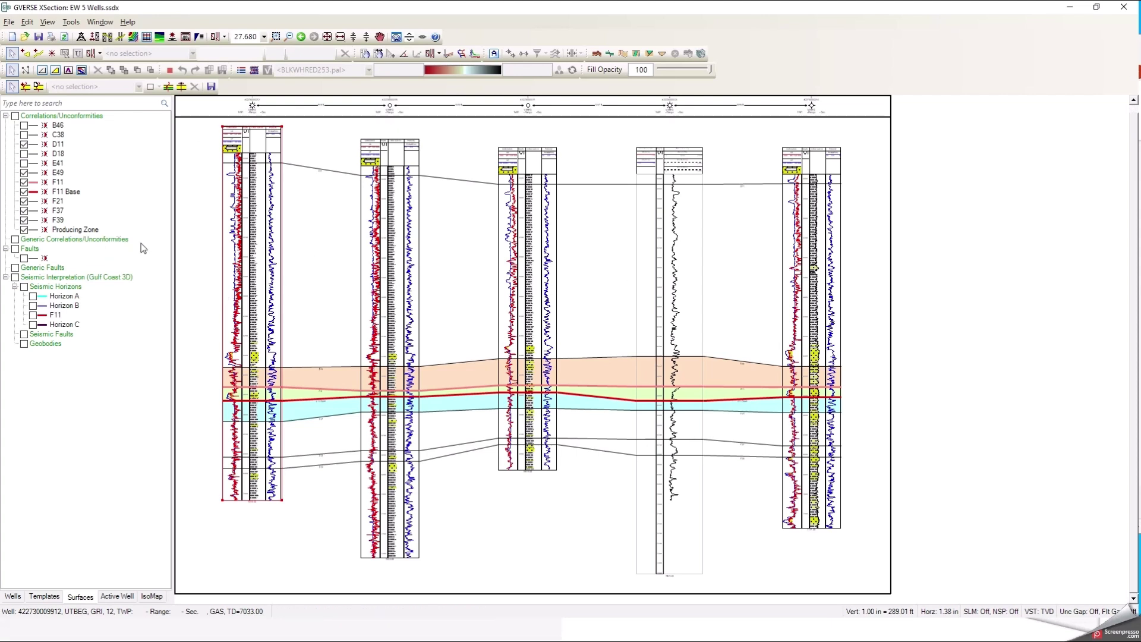
click(12, 597)
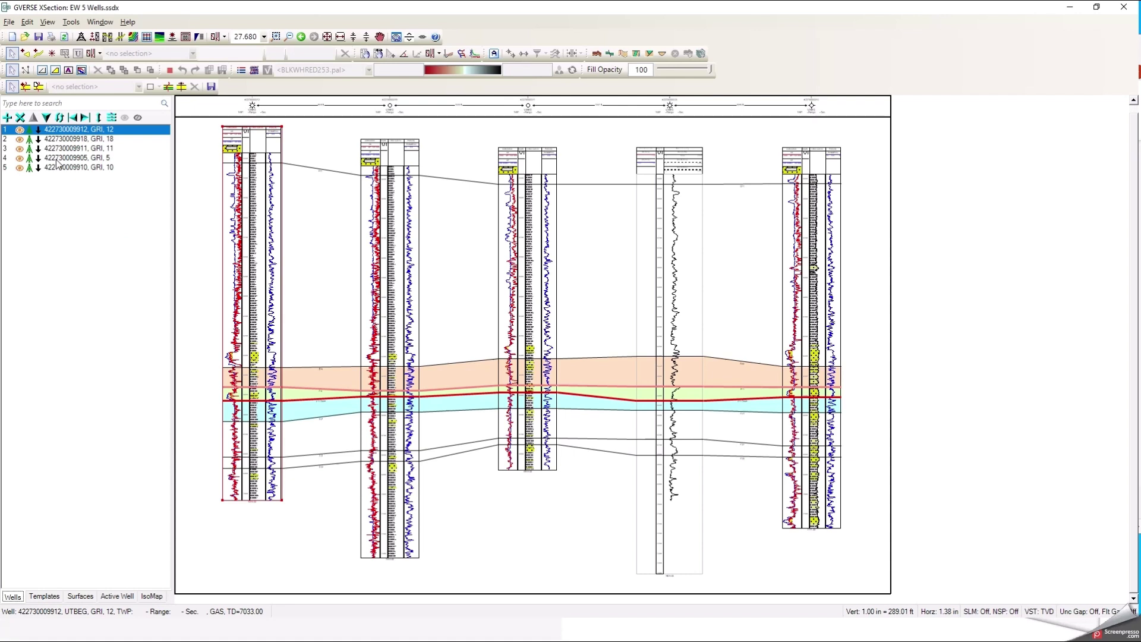
Hide well GRI 5 in the cross section, restore the window beside the map, and compare the section line with the well shown and hidden.
click(673, 265)
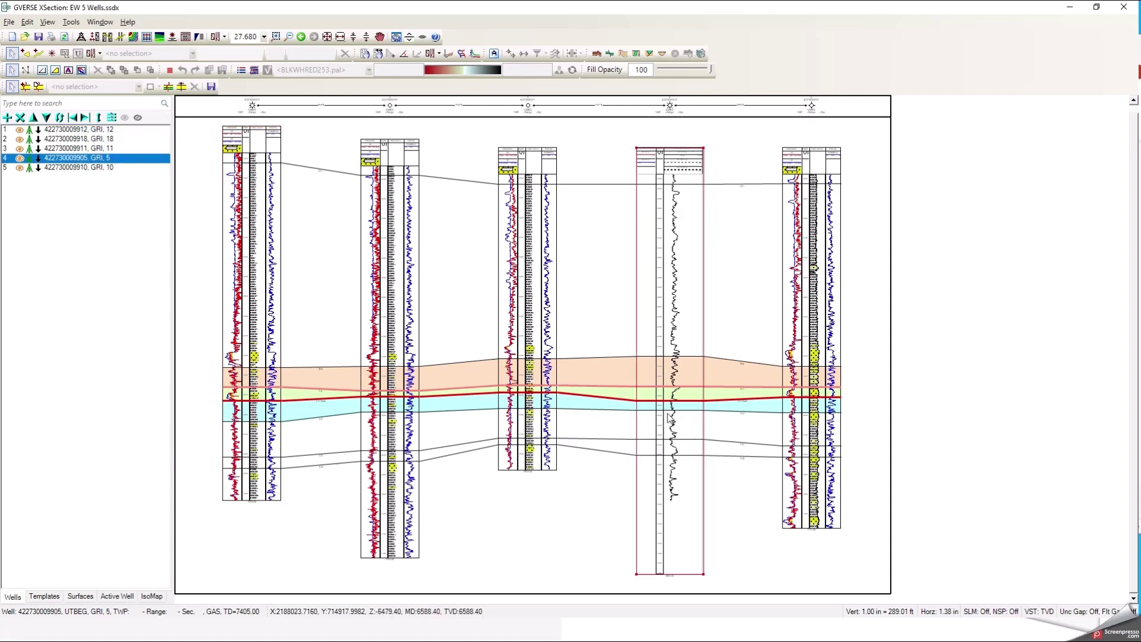
click(20, 159)
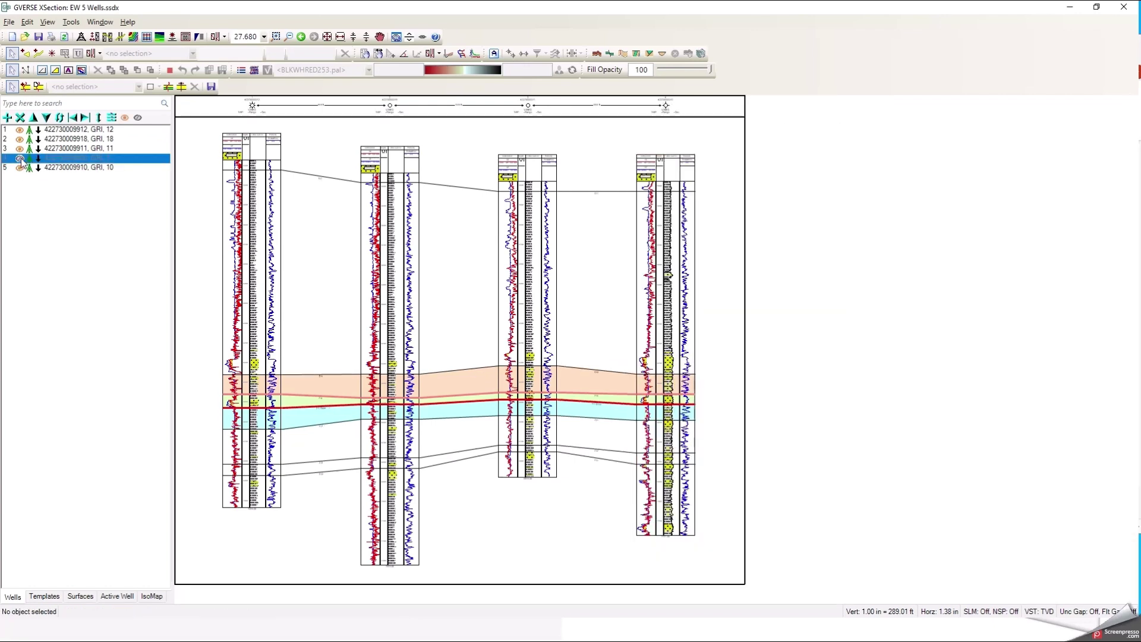
click(1098, 9)
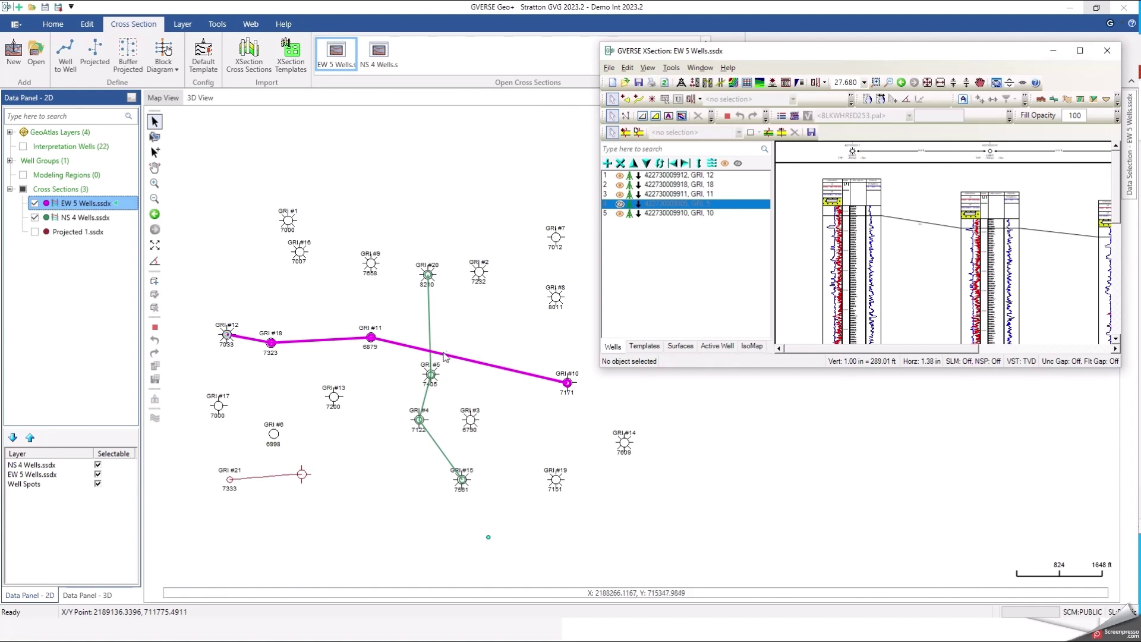
click(620, 204)
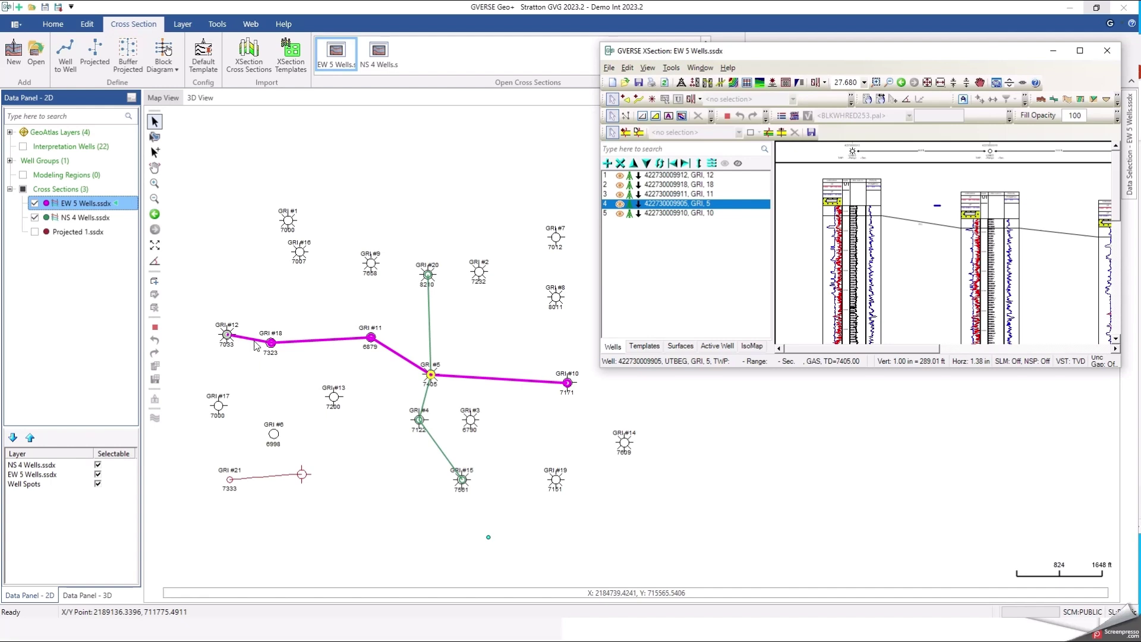
click(620, 204)
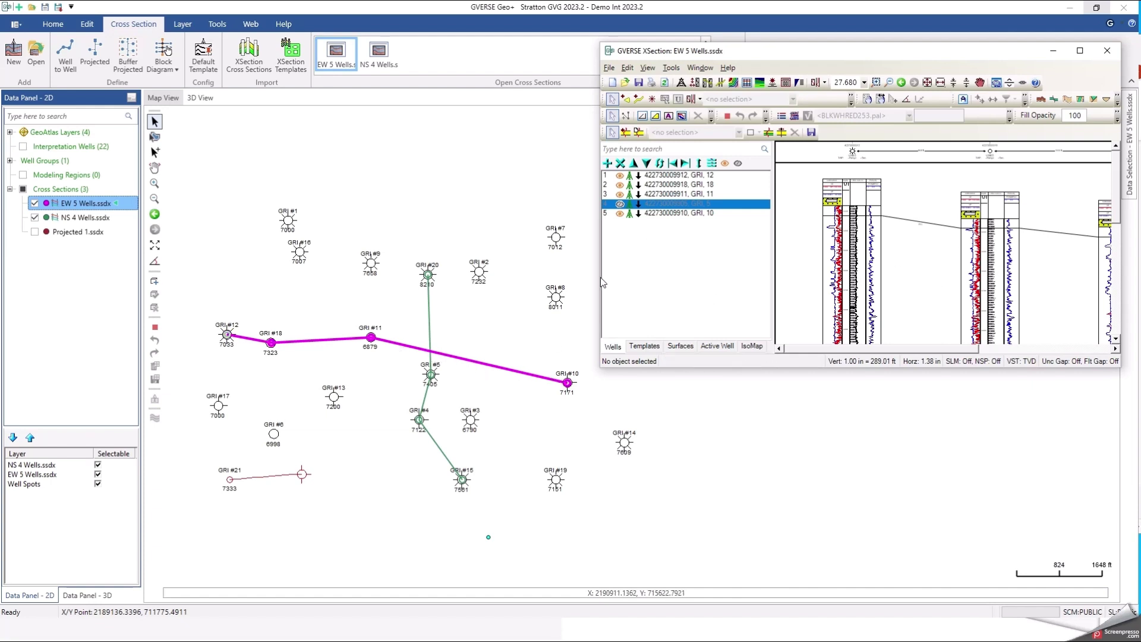
Widen the cross section window, show and rehide well GRI 5, and maximize the window.
drag(598, 278, 269, 277)
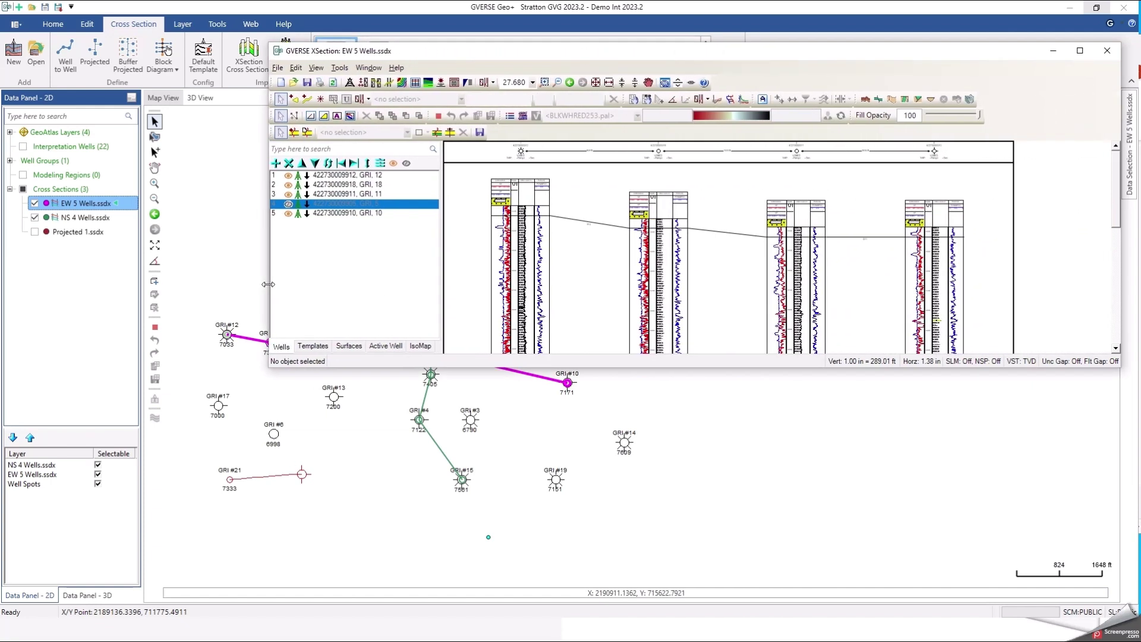
click(289, 204)
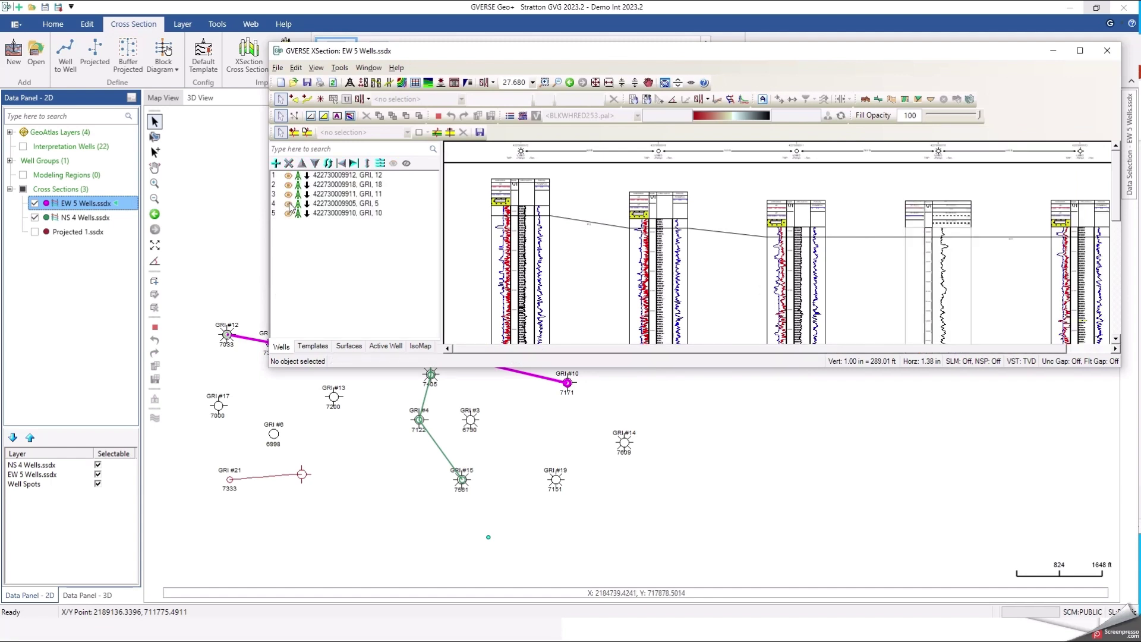
click(289, 204)
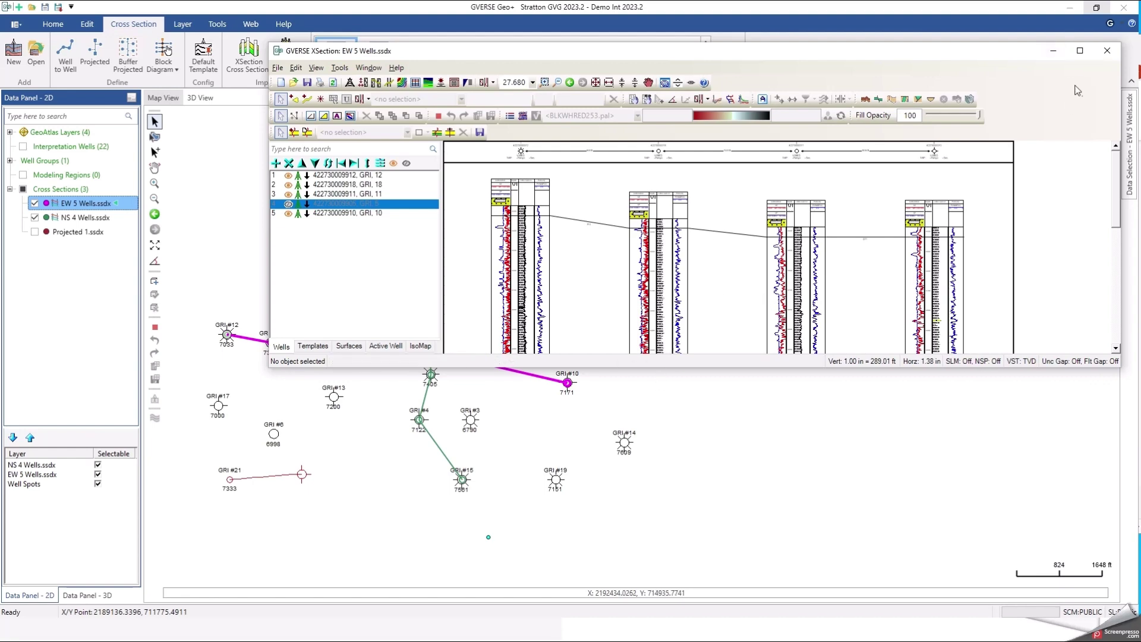
click(1080, 57)
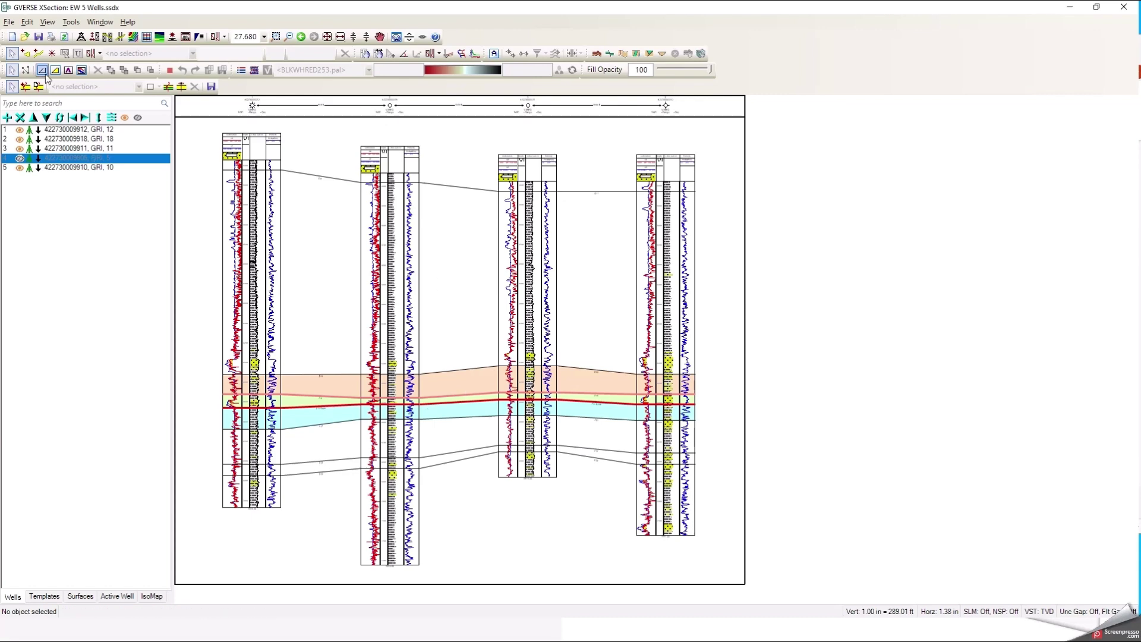
Turn off the correlation line for surface F37 in the cross section display preferences and apply the change.
click(107, 38)
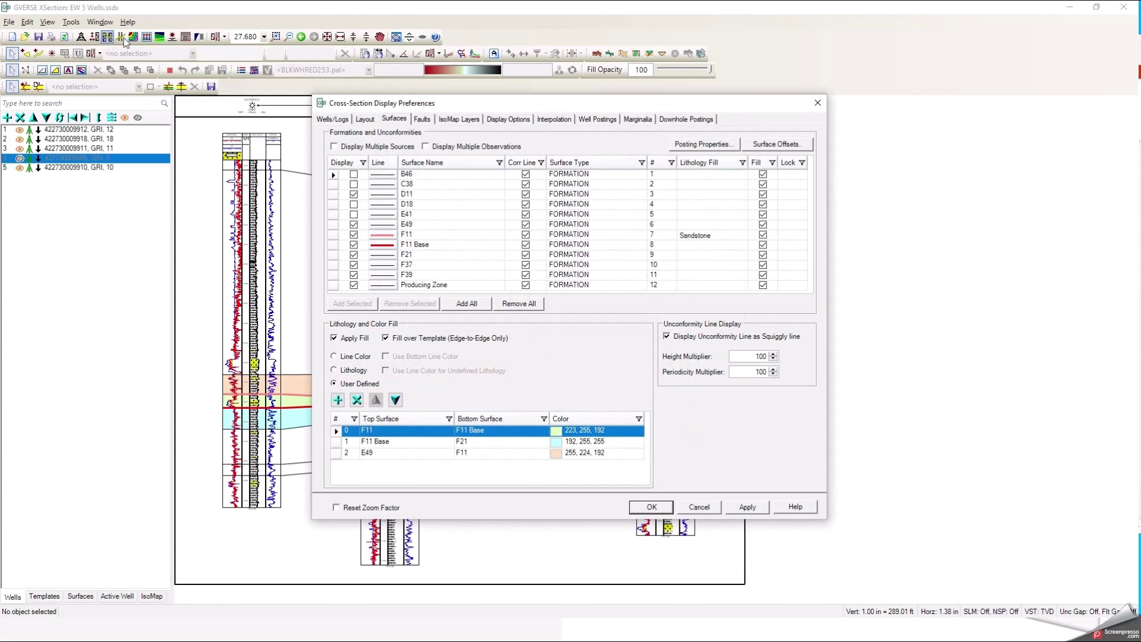
drag(458, 109, 669, 96)
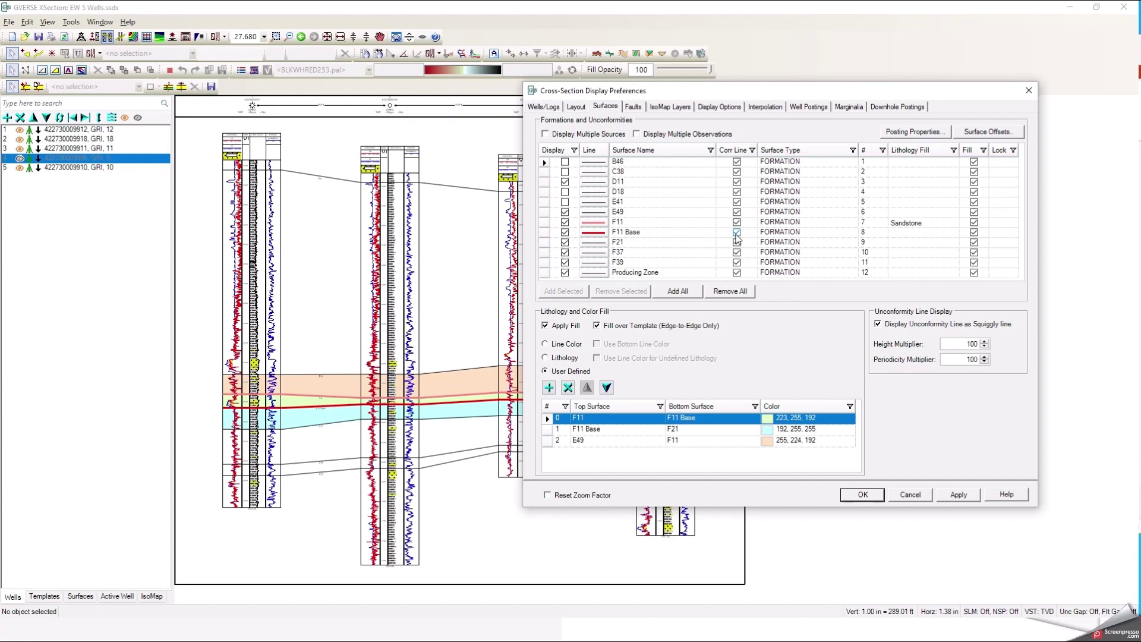
drag(729, 98, 751, 20)
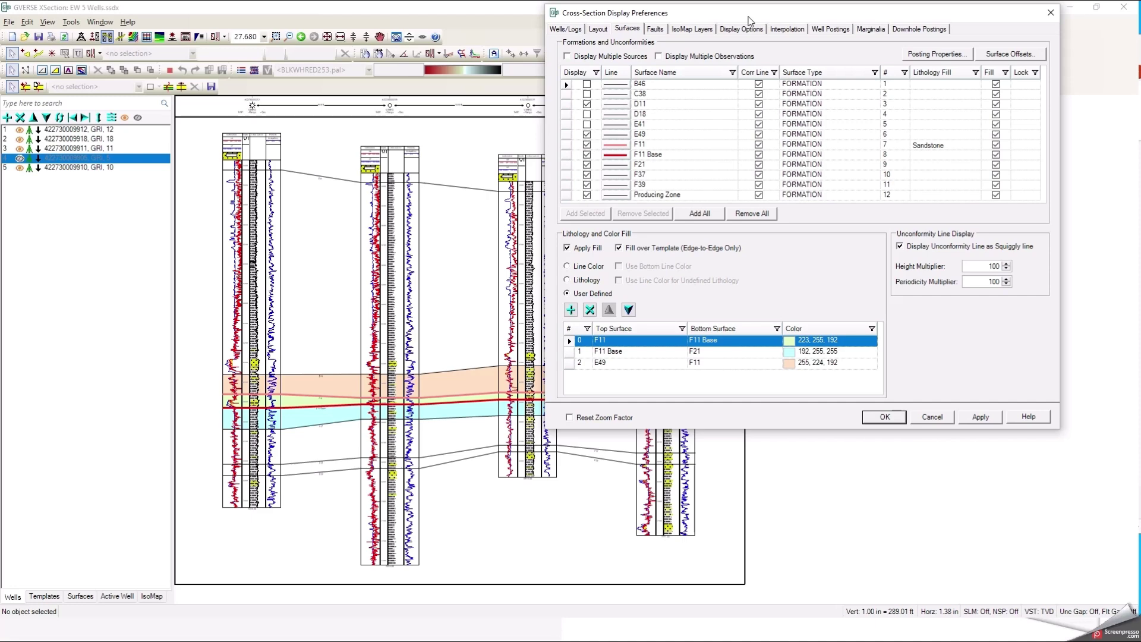
click(759, 176)
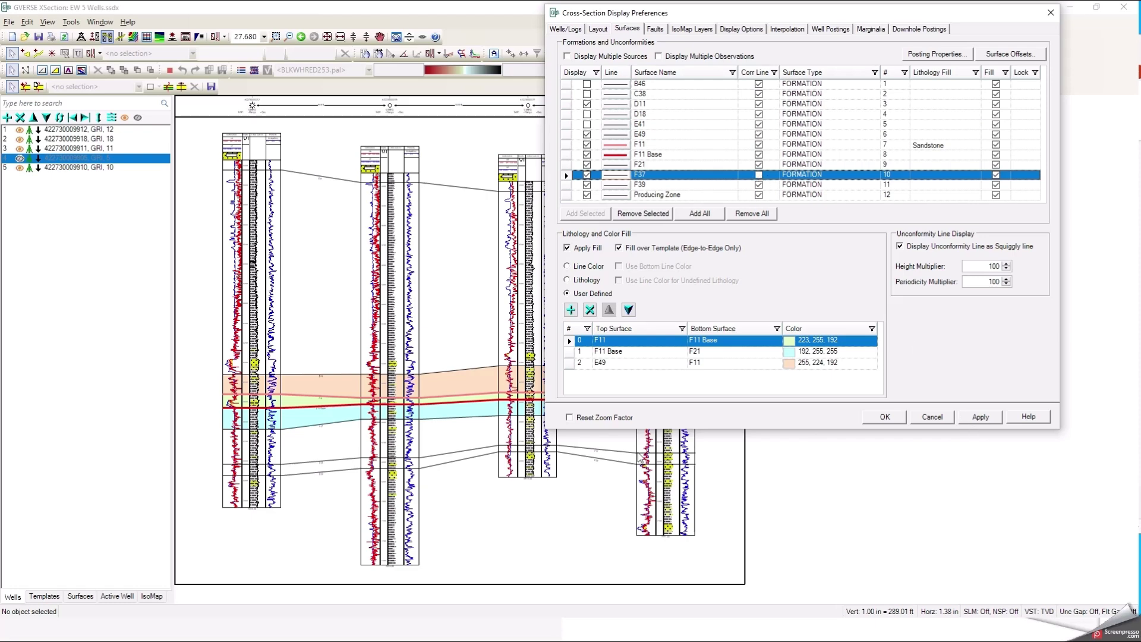
click(980, 417)
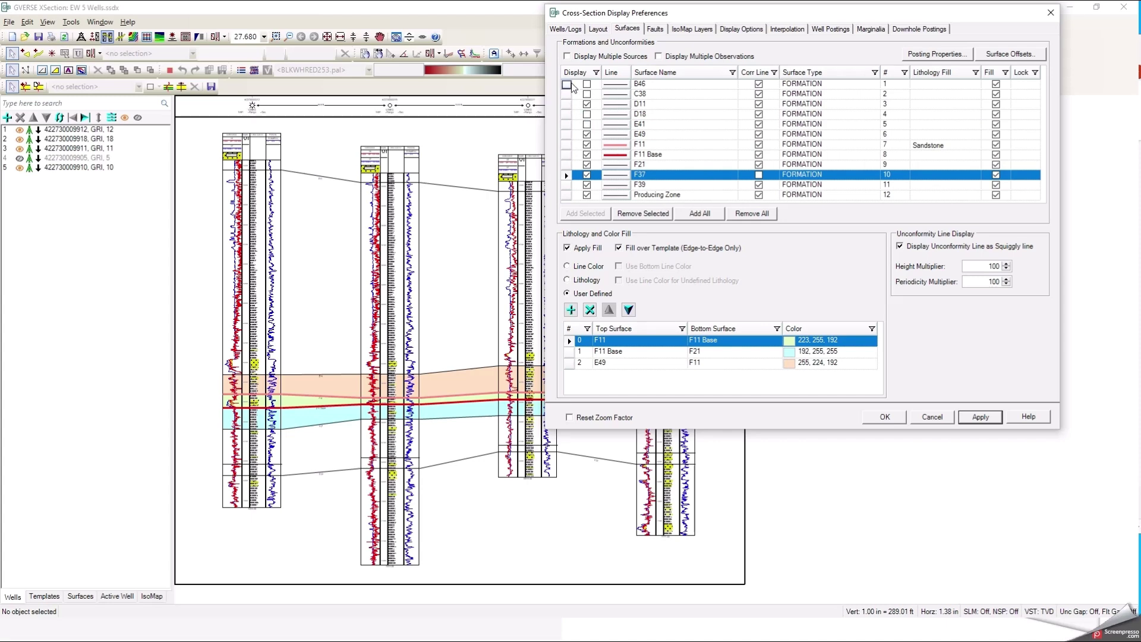
Turn on Display Multiple Sources and Display Multiple Observations for the surfaces, apply them, and check the Wells/Logs settings before closing the preferences.
click(568, 56)
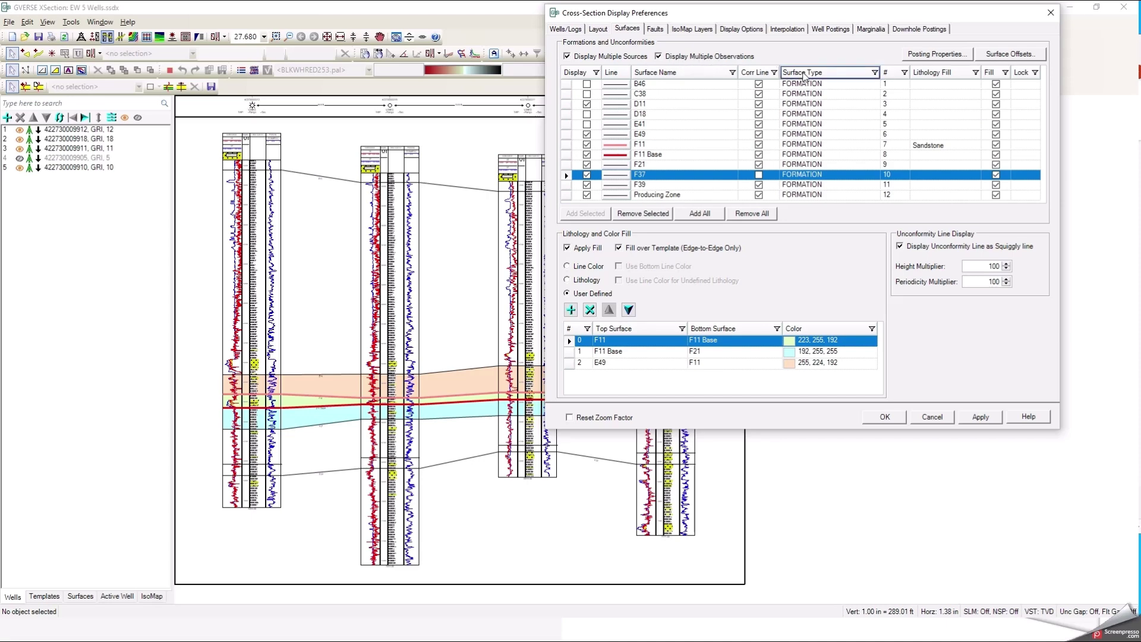
click(980, 418)
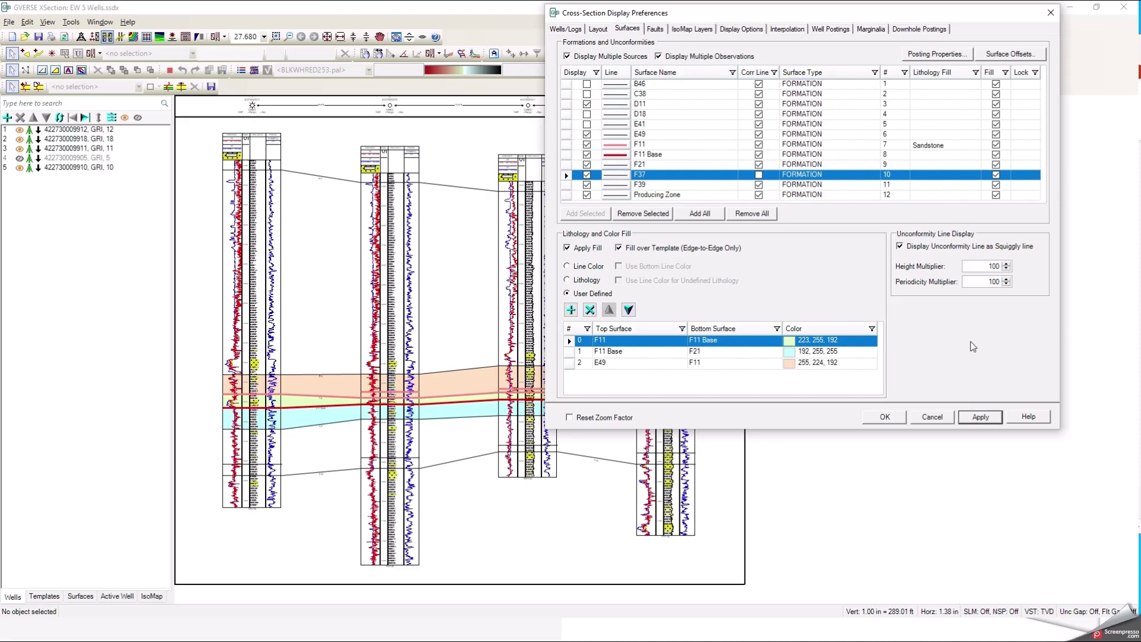
drag(752, 14, 765, 39)
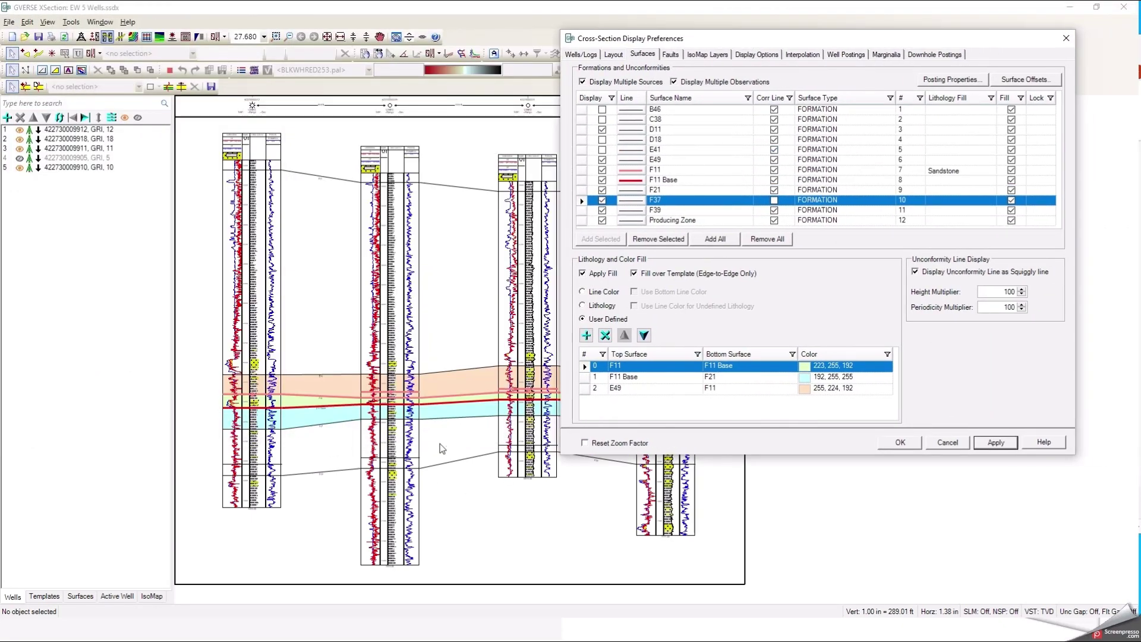
click(580, 54)
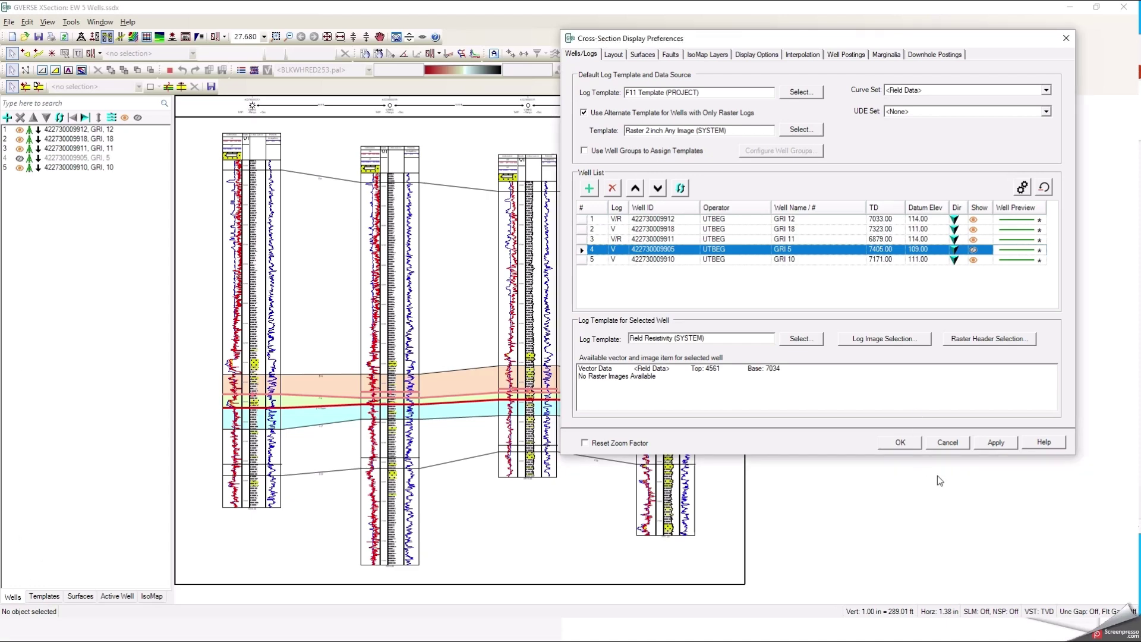
click(948, 443)
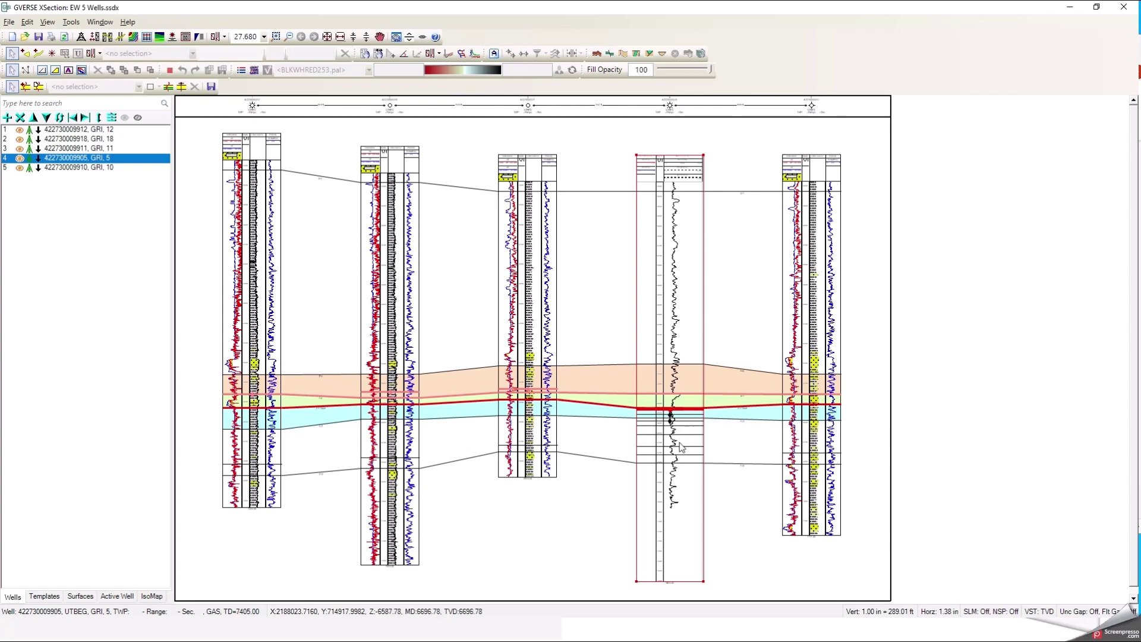
Examine the multiple surface picks along well GRI 5 below F11 Base, and return to the whole cross section.
scroll(680, 448, up, 3)
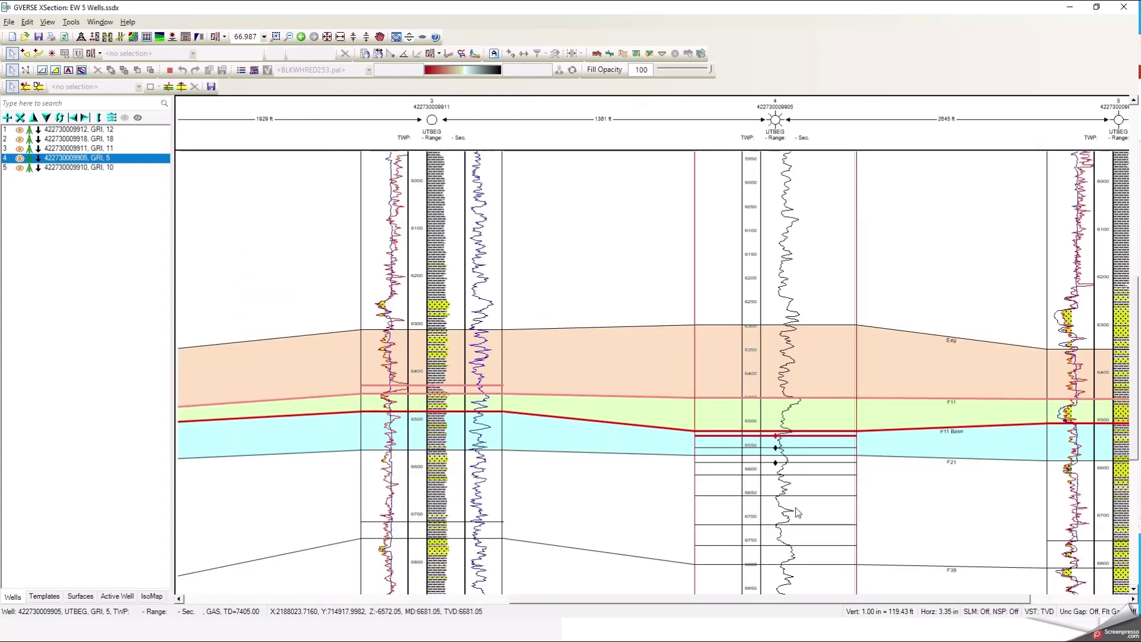
drag(785, 523, 707, 362)
scroll(705, 354, up, 1)
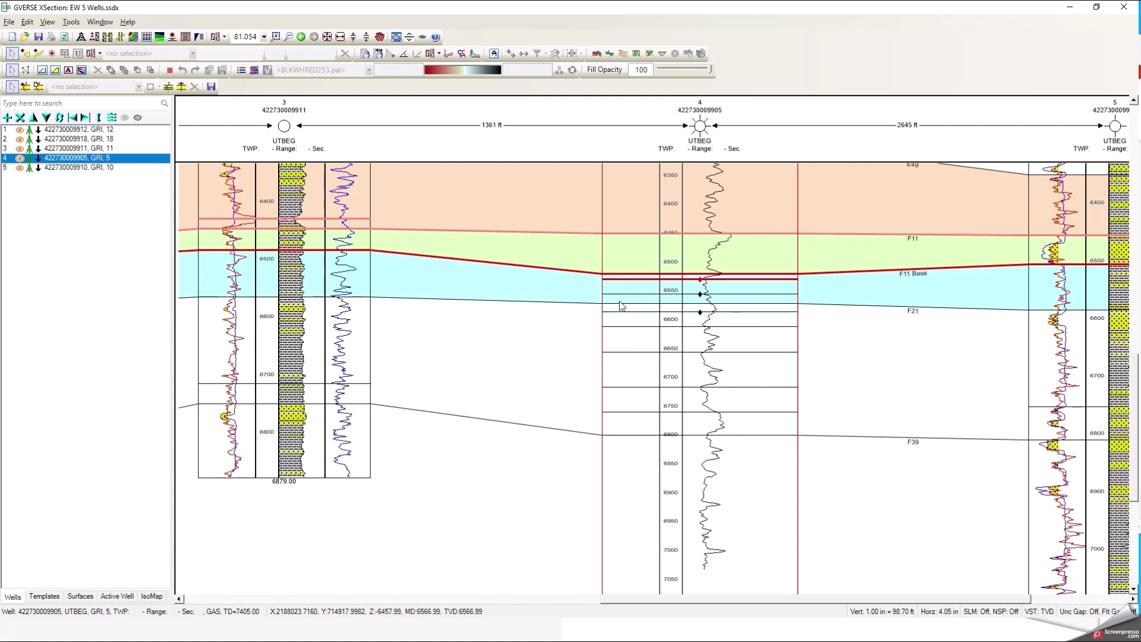
key(ctrl+0)
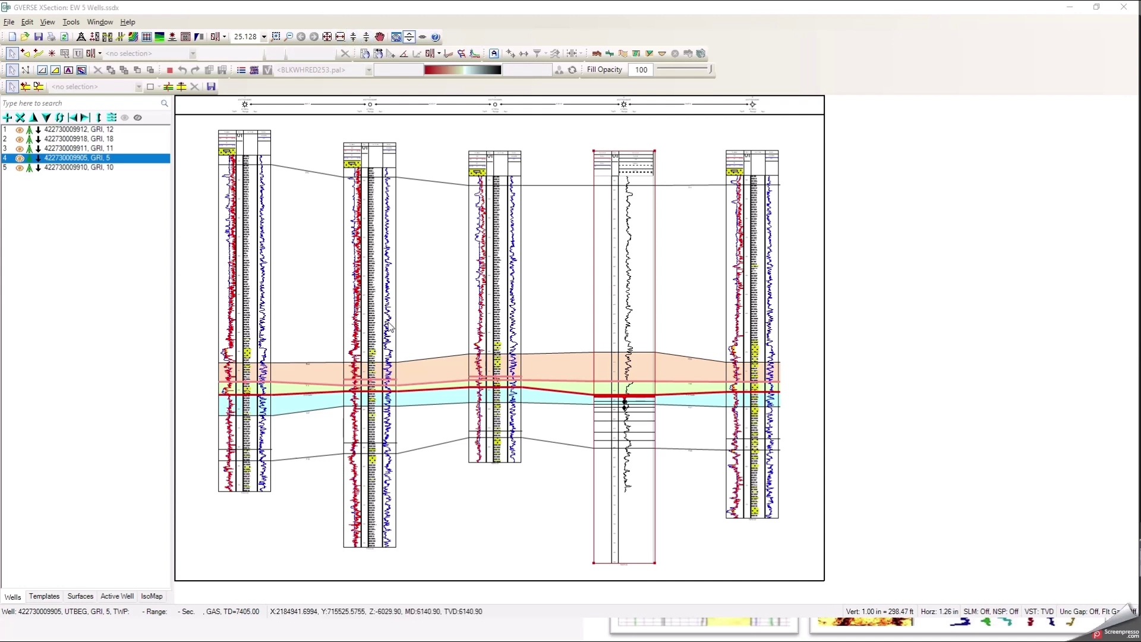
Zoom the whole cross section in and out around the color-filled zones between surfaces E49 and F21.
scroll(424, 354, up, 3)
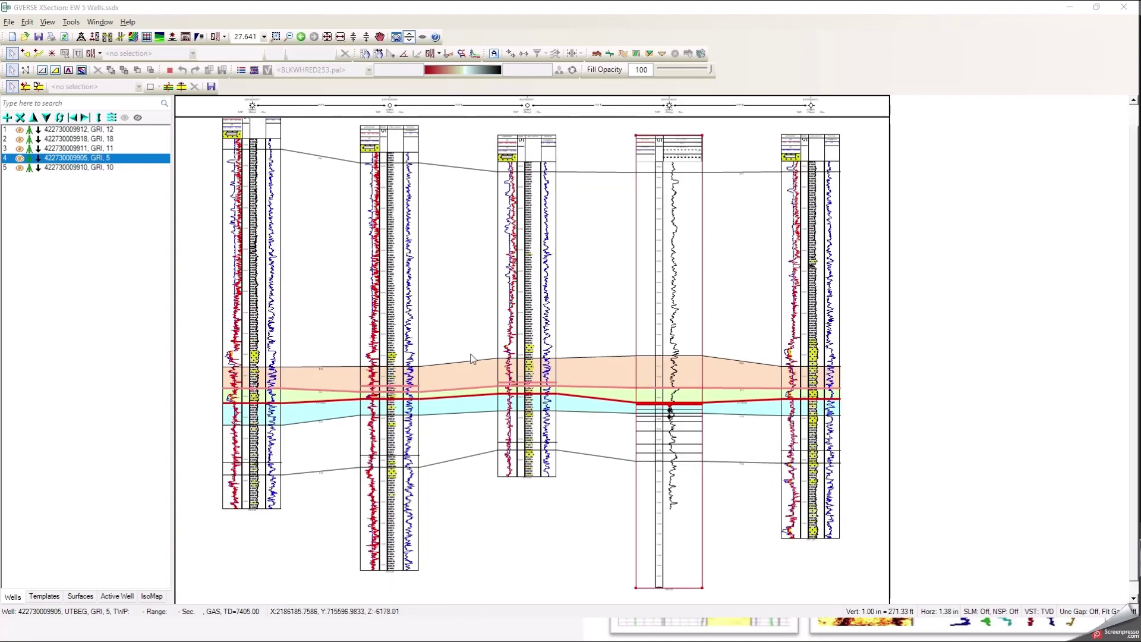
scroll(472, 358, up, 2)
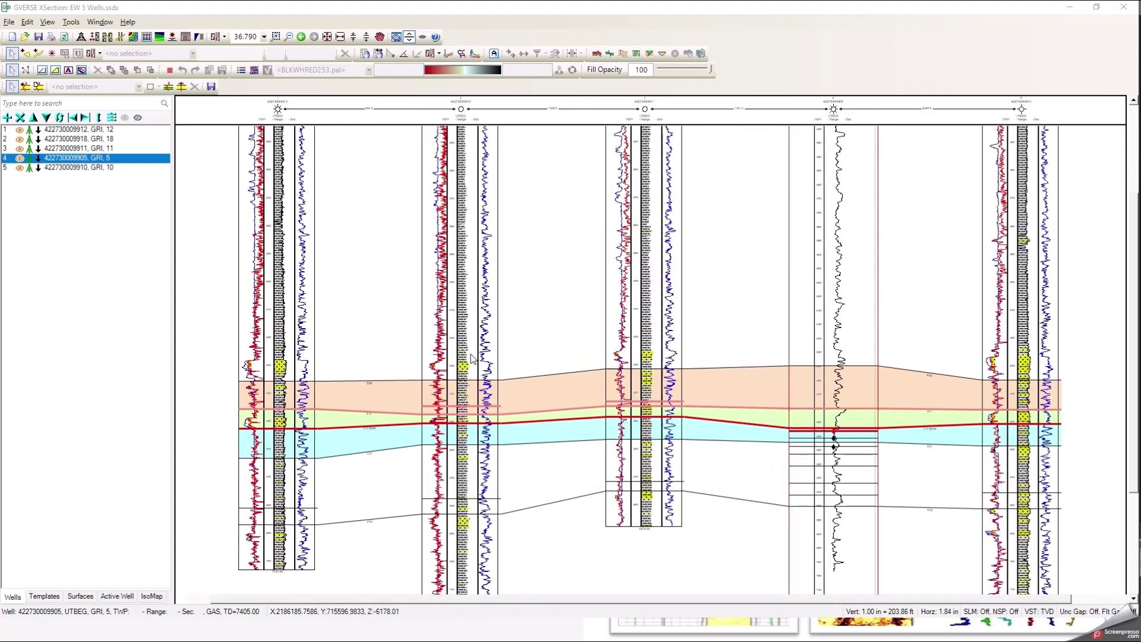
scroll(474, 359, down, 4)
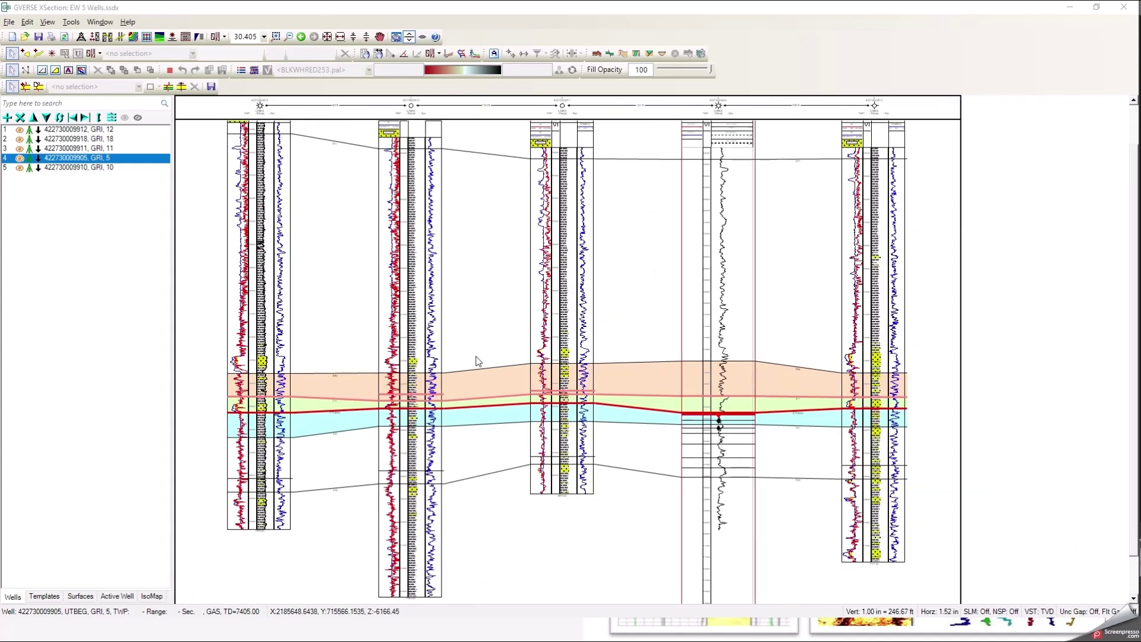
scroll(476, 361, up, 2)
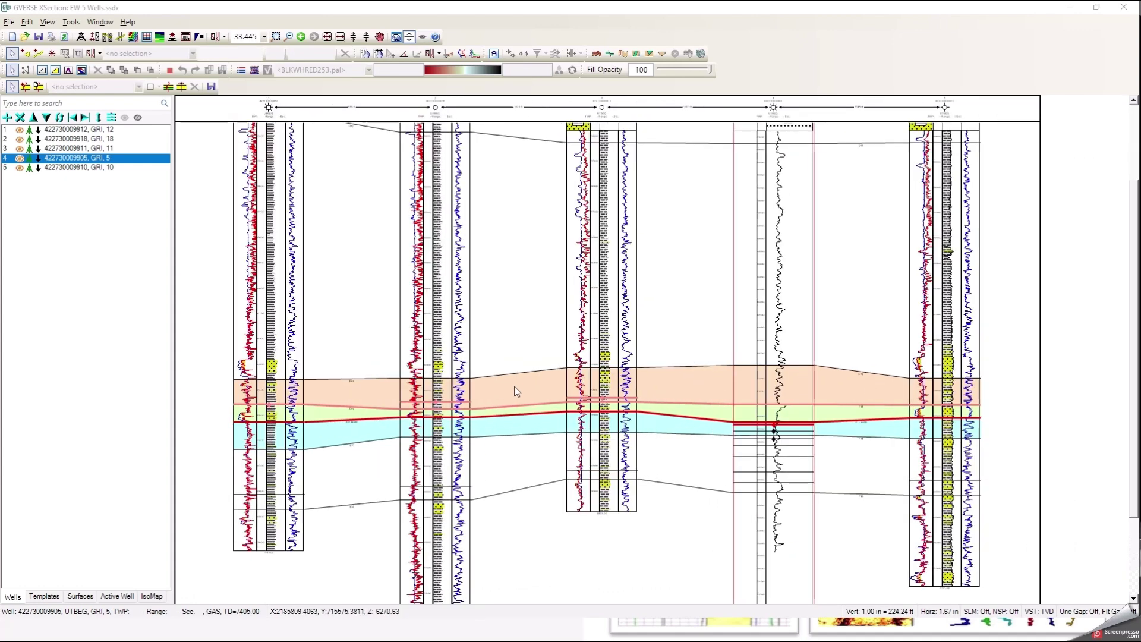
scroll(514, 392, up, 1)
scroll(497, 409, up, 2)
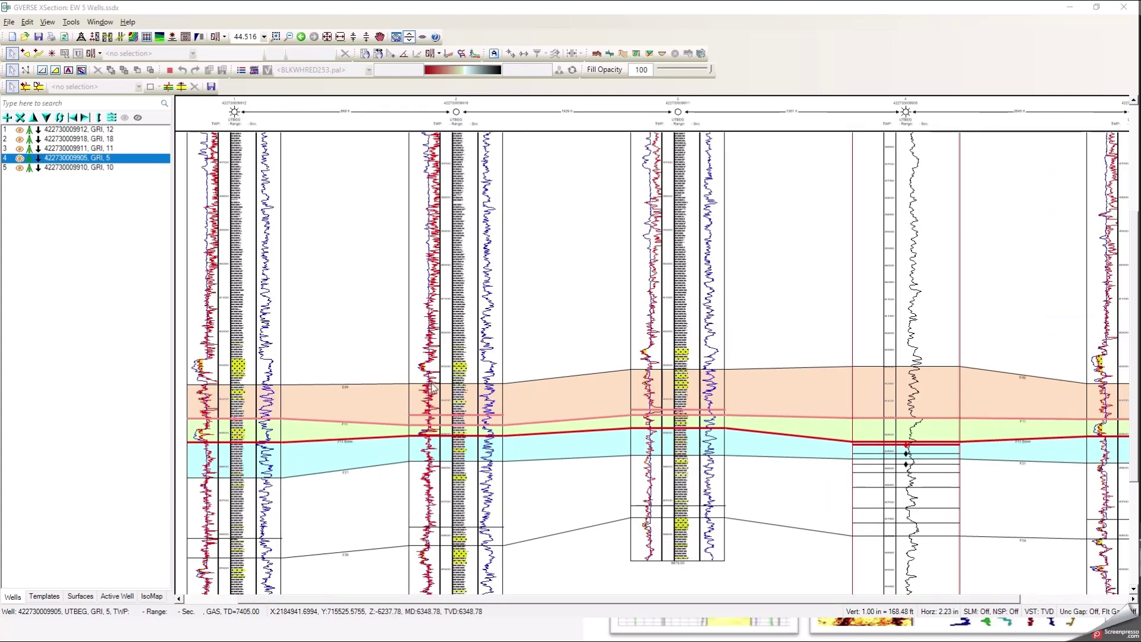
Compress the cross section's vertical scale in several increments, and stretch it until the filled zones are thicker than before.
click(353, 36)
click(353, 37)
click(353, 37)
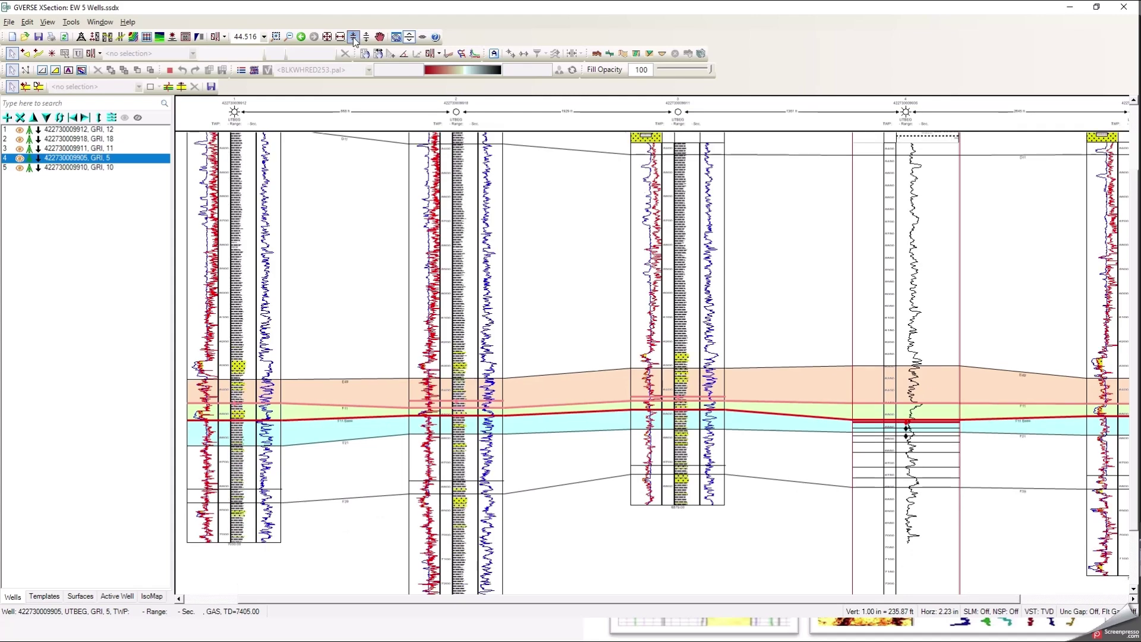
click(353, 37)
click(368, 37)
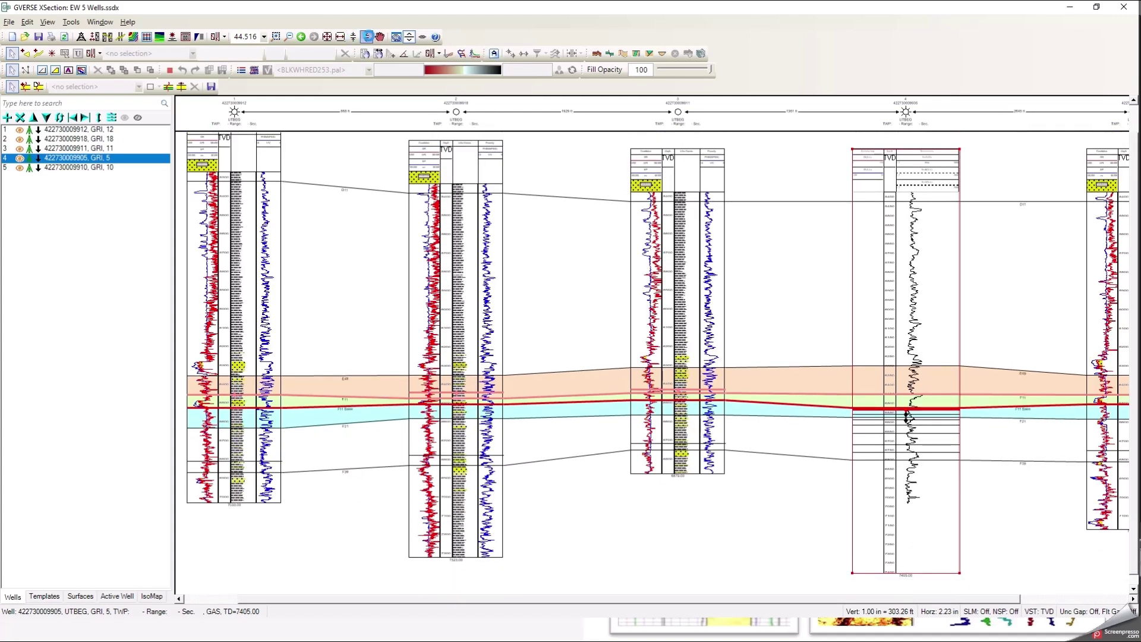
click(368, 38)
click(368, 37)
click(367, 38)
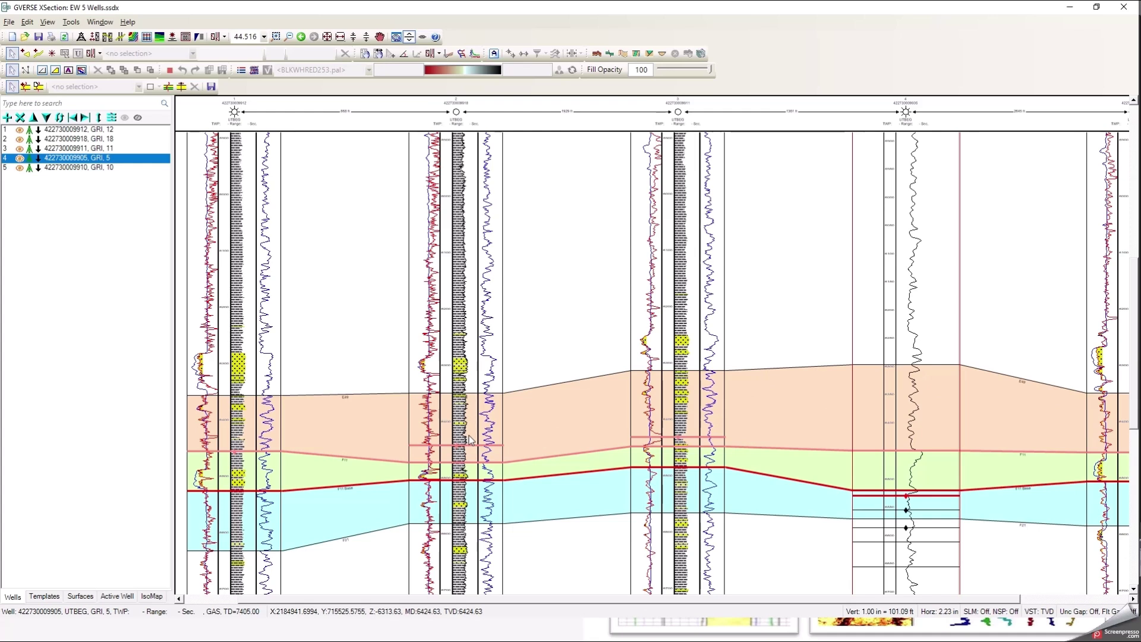
Vary the vertical scale independently of the horizontal one, and enlarge the E49 and F11 zones around wells GRI 18 and GRI 11.
scroll(475, 437, down, 1)
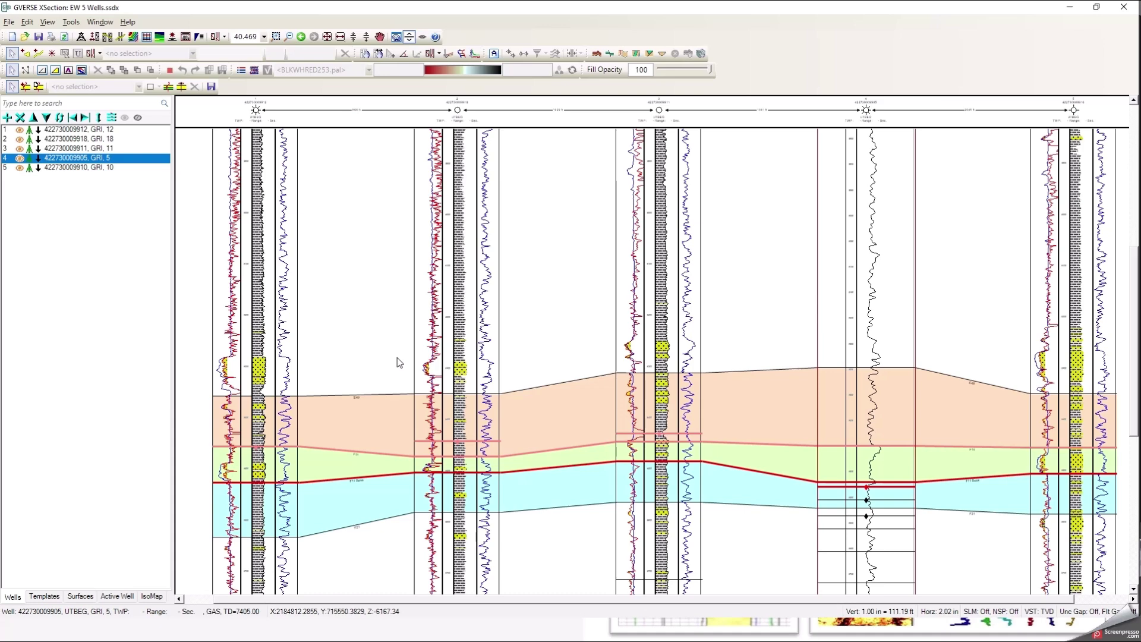
scroll(399, 362, down, 5)
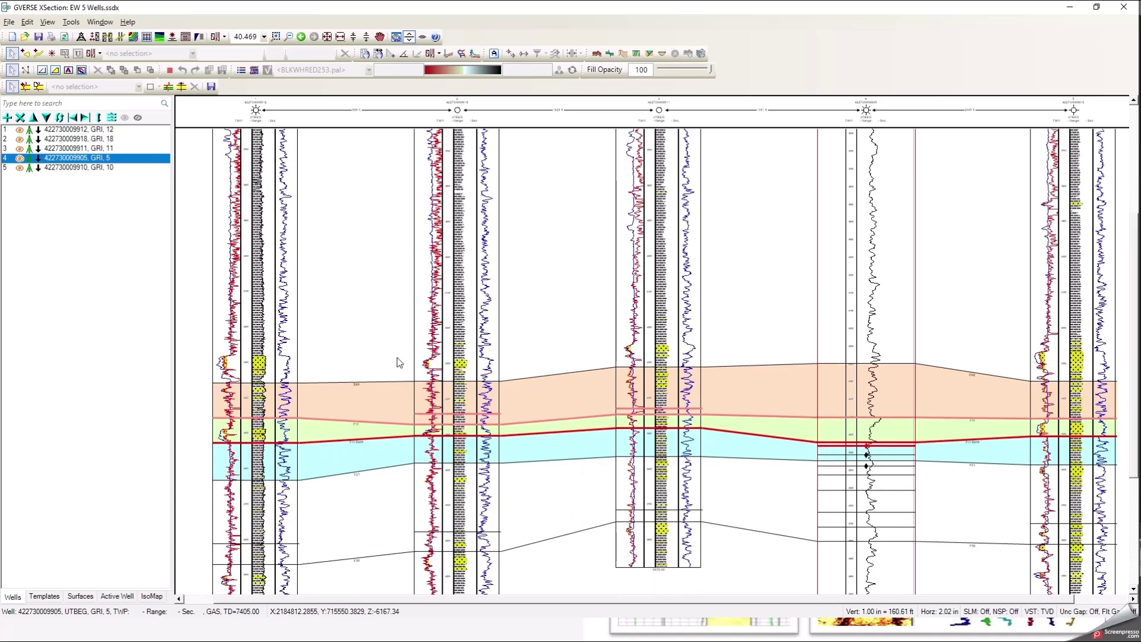
scroll(399, 363, up, 5)
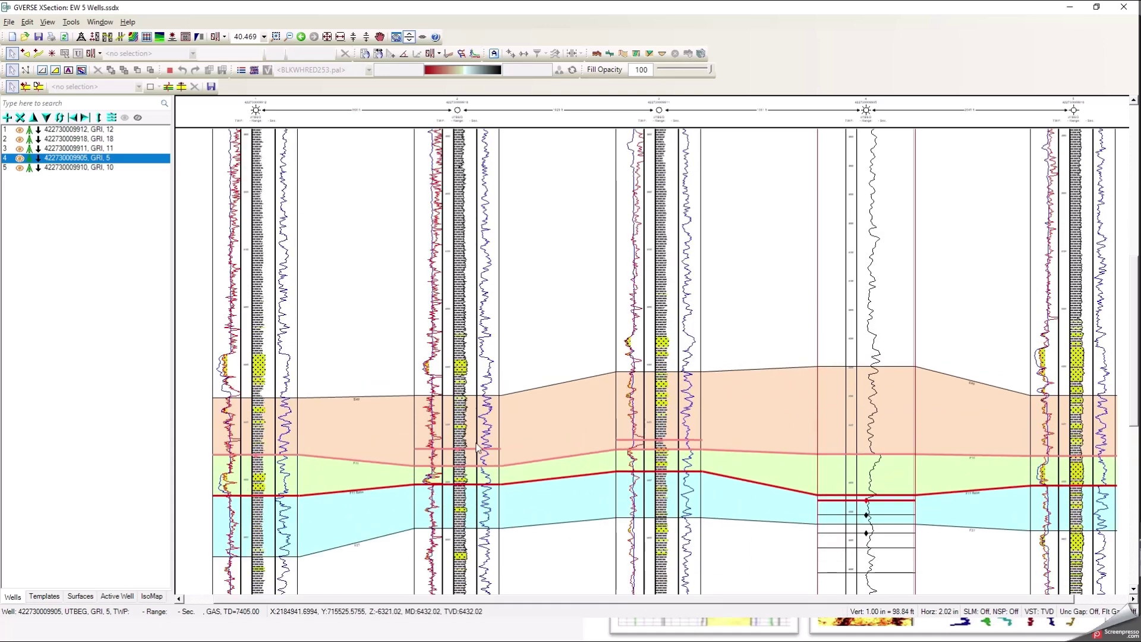
scroll(477, 447, up, 3)
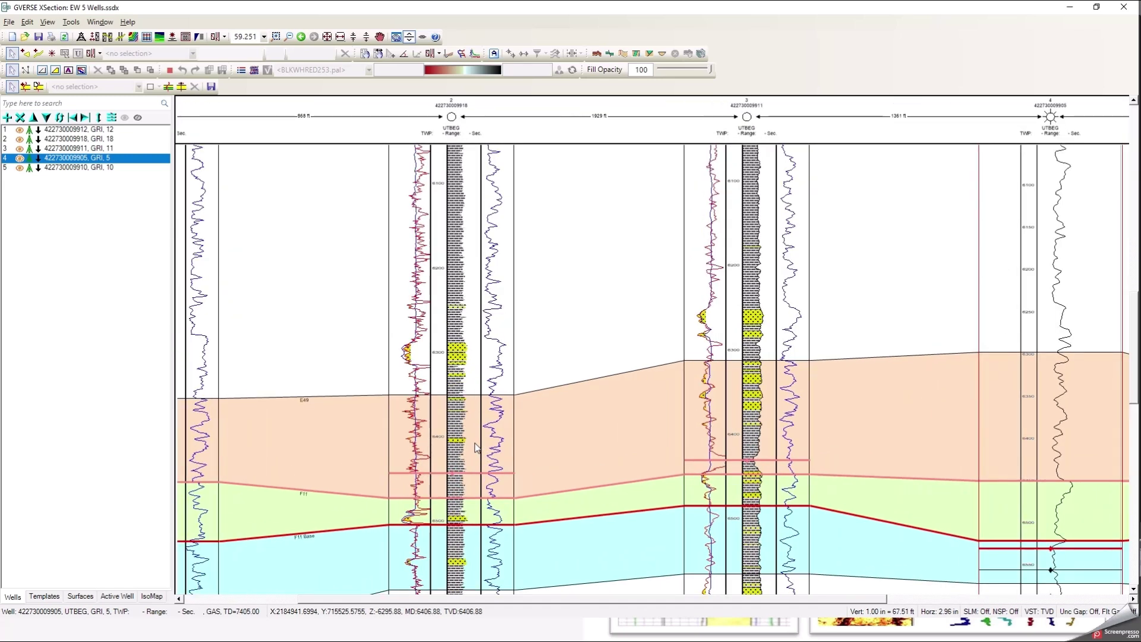
scroll(478, 447, up, 3)
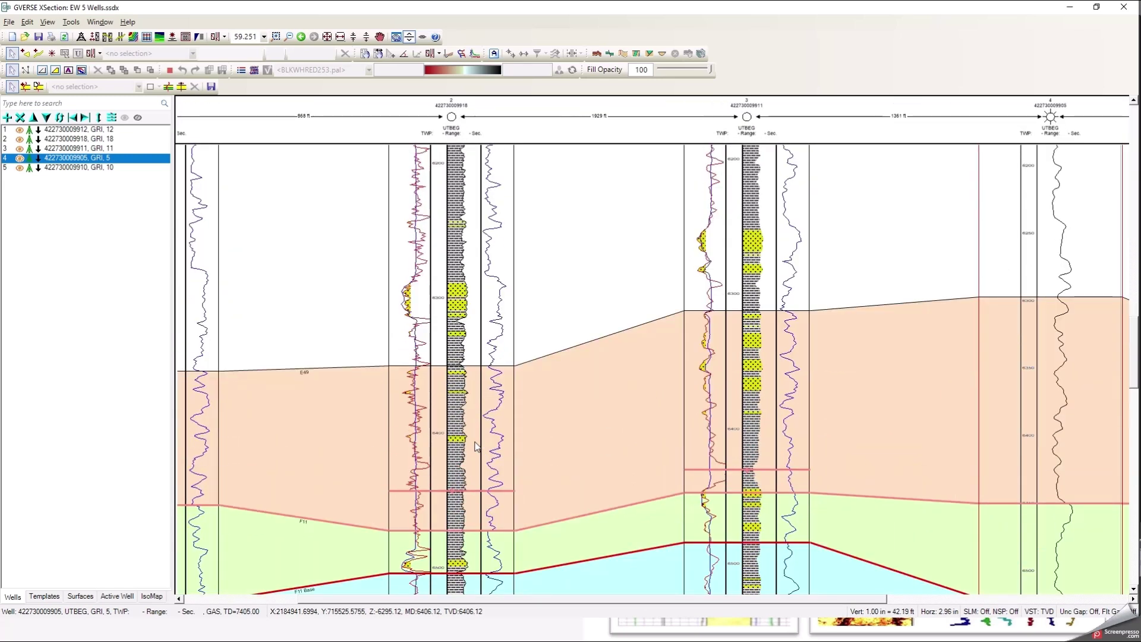
Review the cross section's horizontal and vertical scaling preferences, discard the dialog, and zoom the section in both directions together.
click(95, 37)
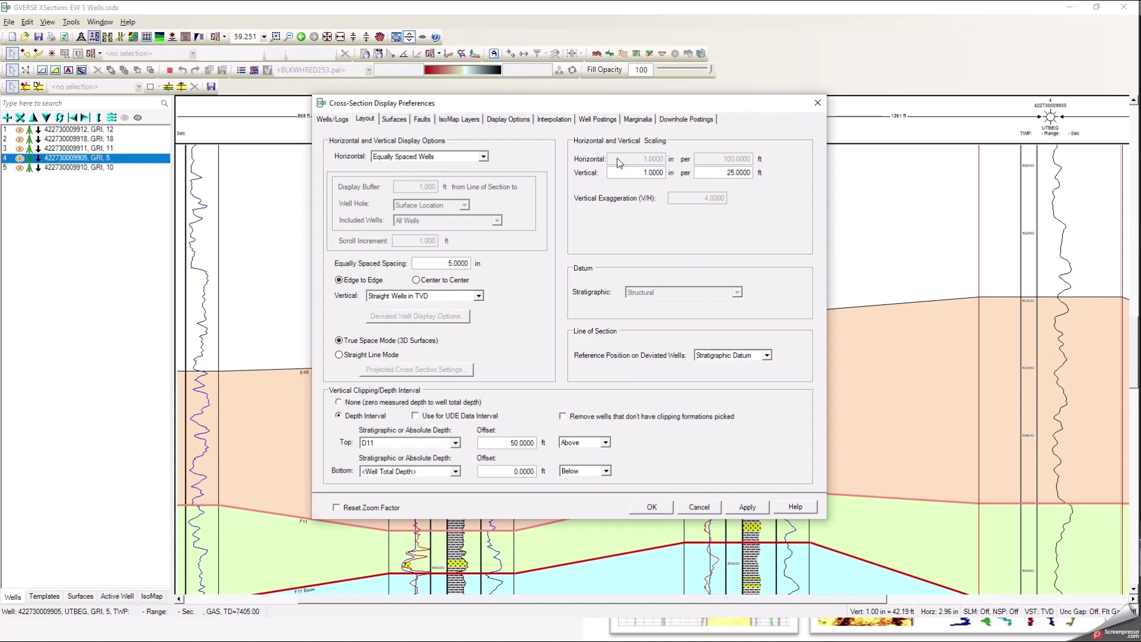
drag(716, 172, 750, 172)
click(699, 509)
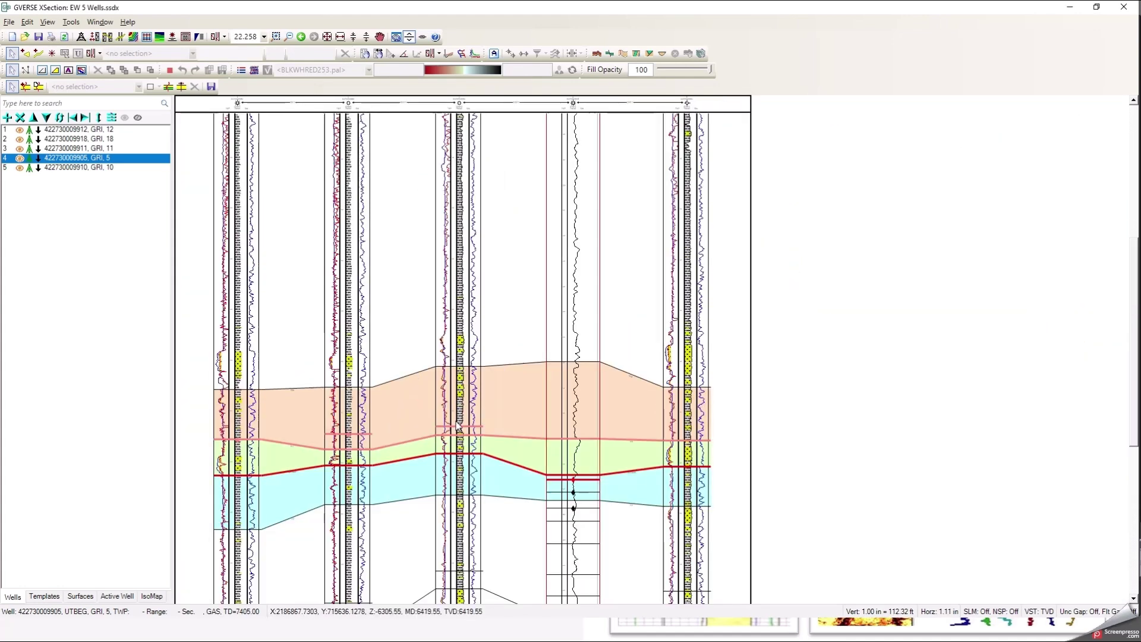
scroll(468, 419, up, 1)
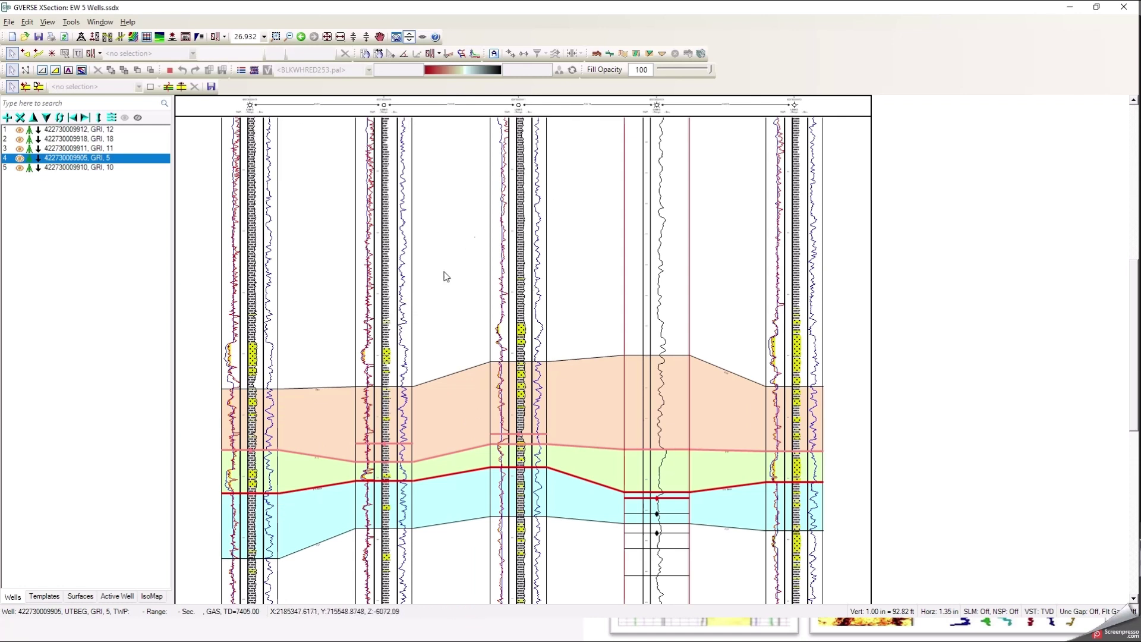
click(396, 37)
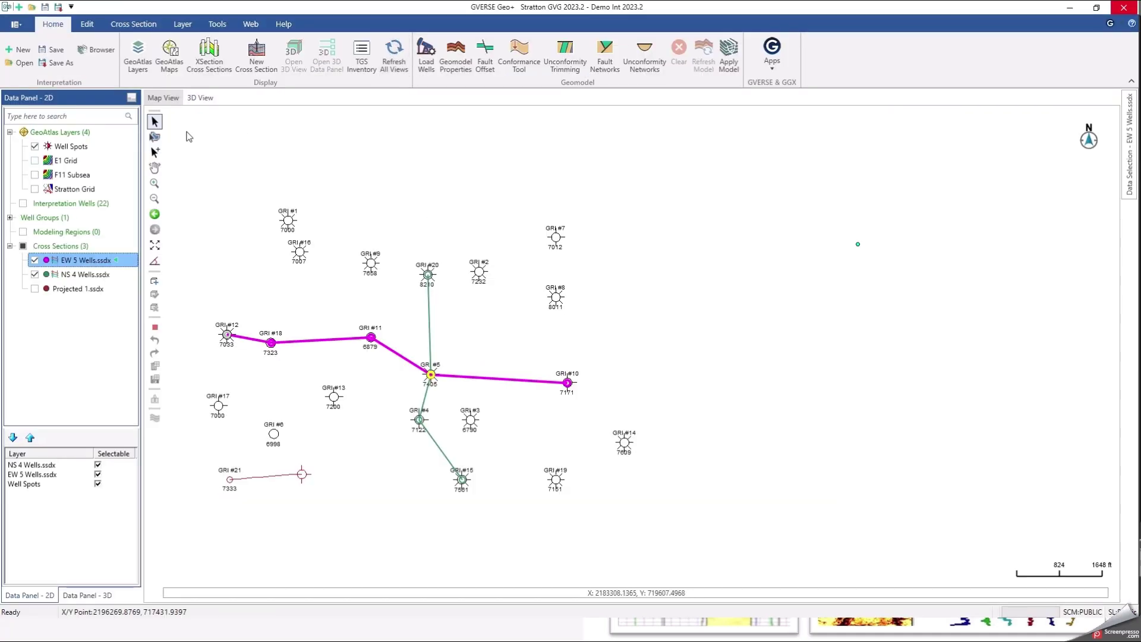
Show the E1 Grid layer on the GVERSE Geo+ map and open its layer display attributes.
click(181, 27)
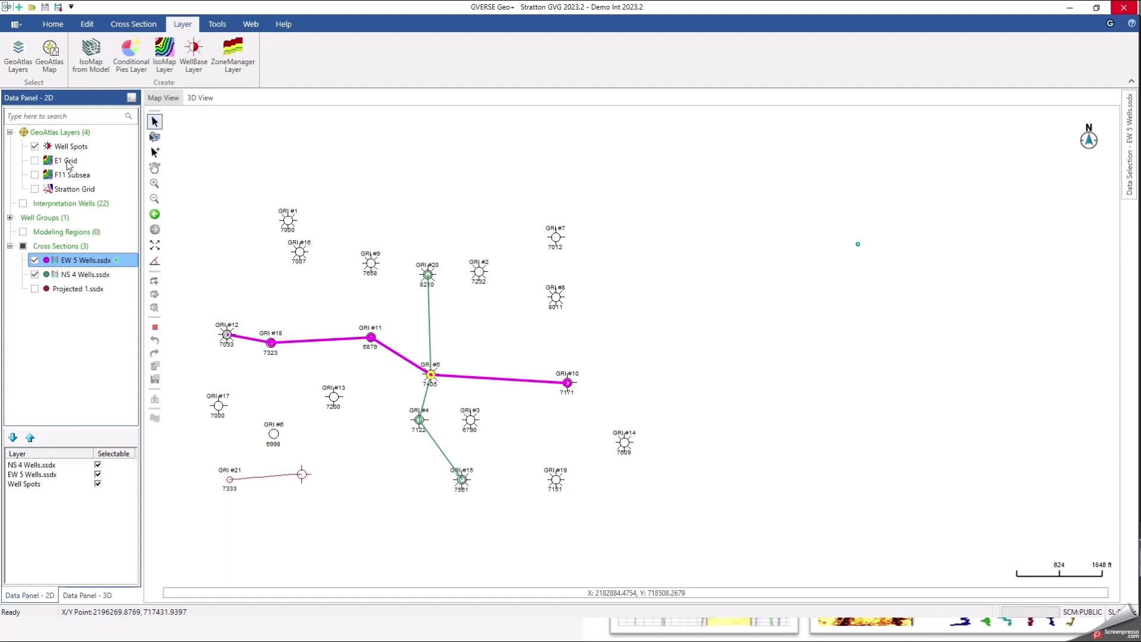
click(34, 161)
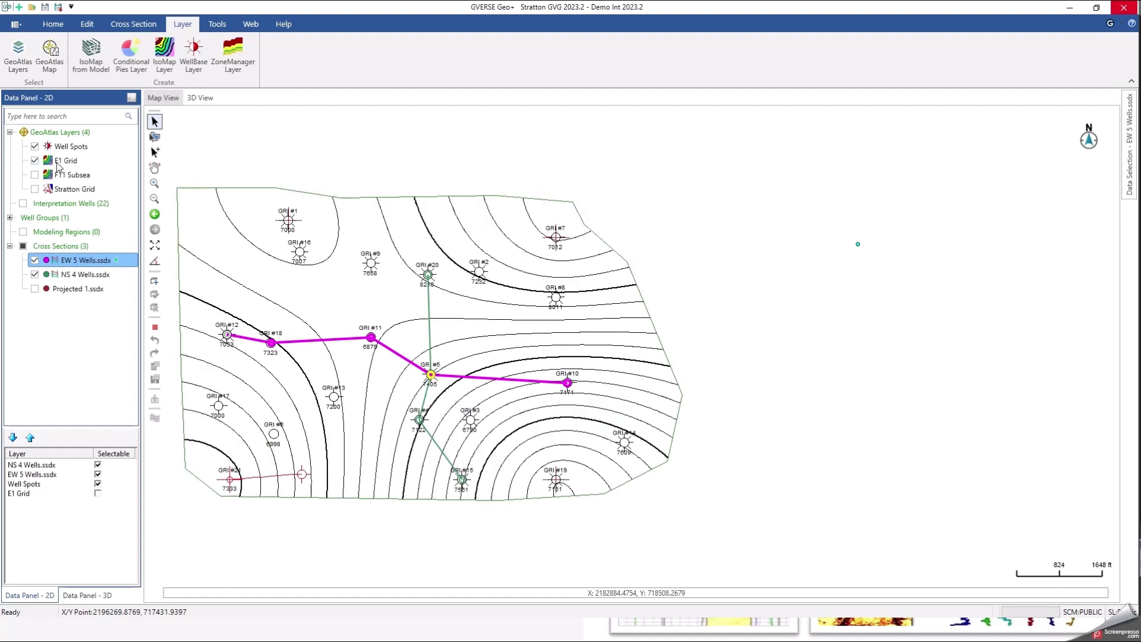
click(66, 162)
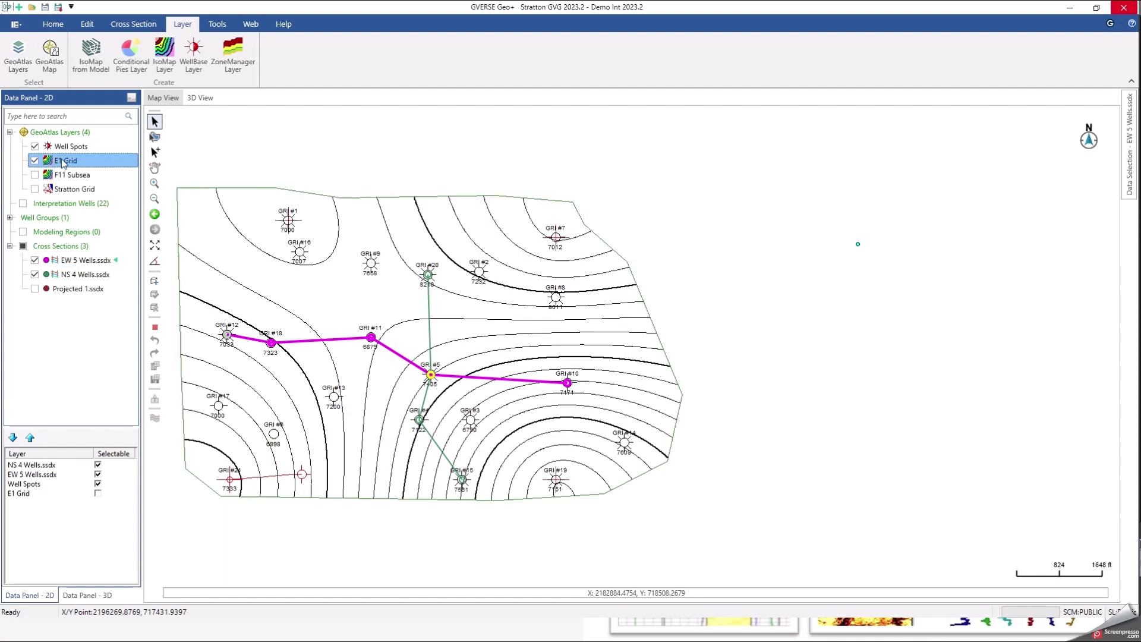
right_click(64, 162)
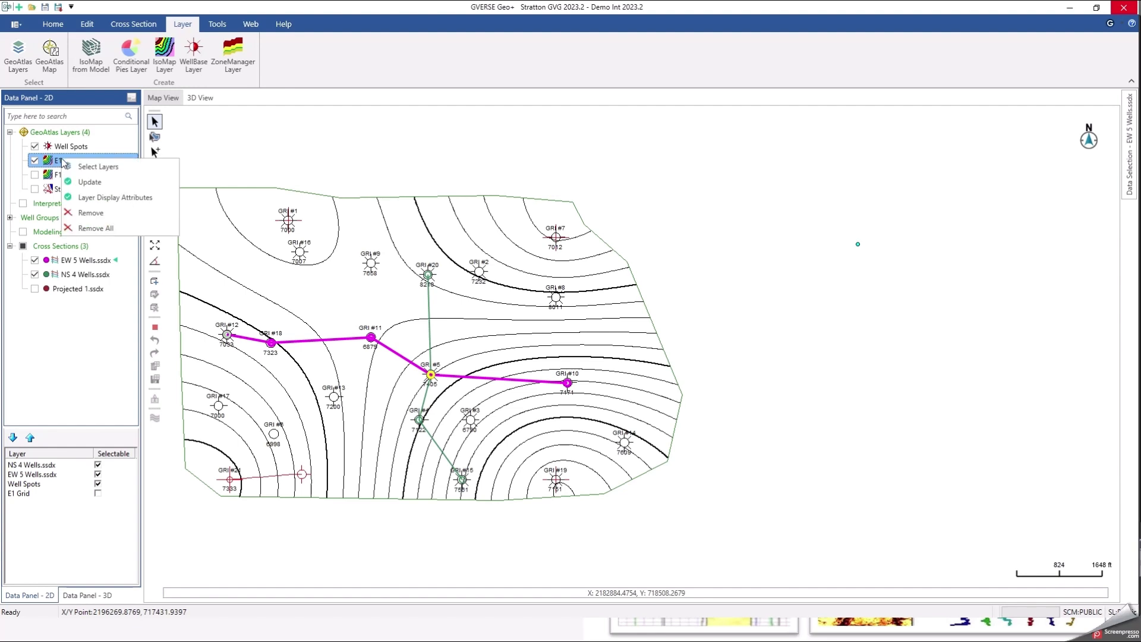
click(93, 203)
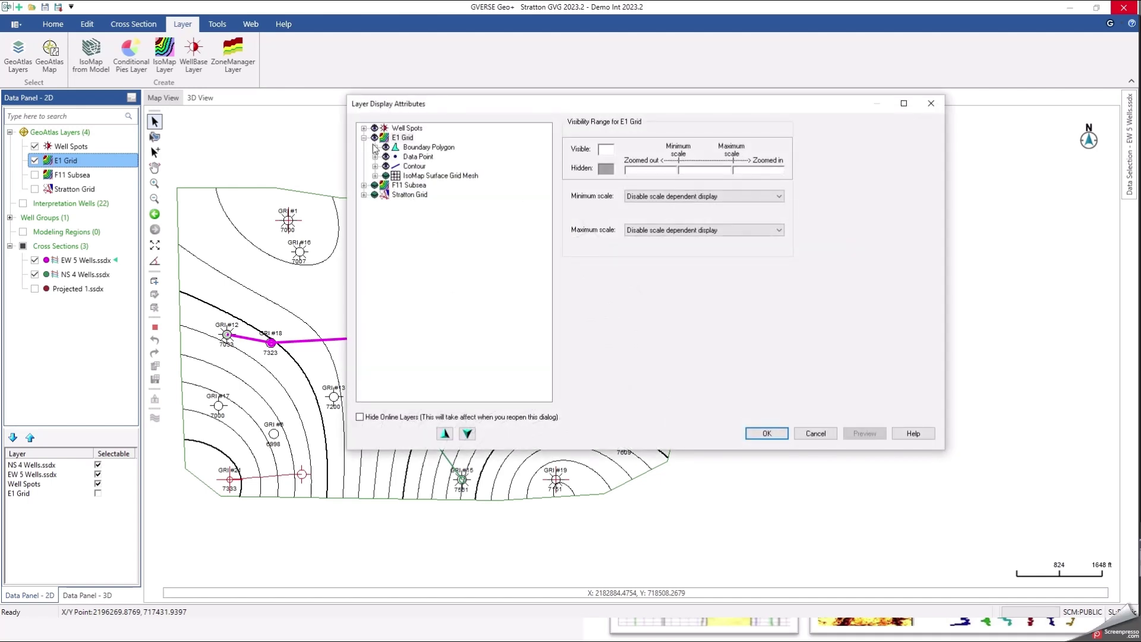
Inspect E1 Grid's boundary polygon line style, weight and color options, plus the contour and Stratton Grid sublayers, without applying changes.
click(375, 147)
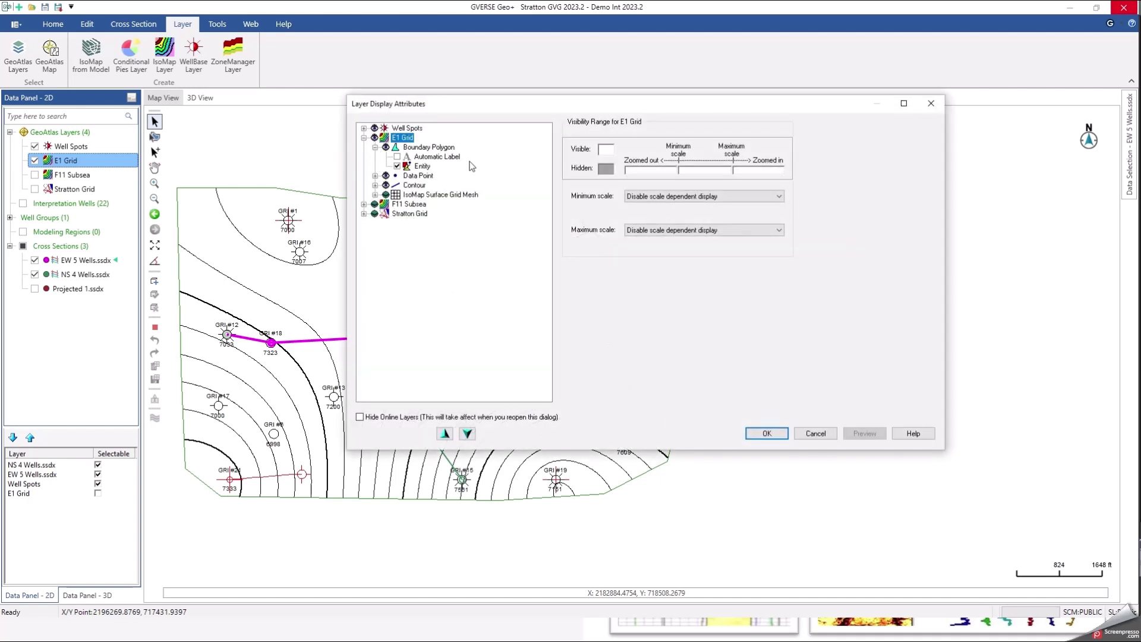
click(421, 167)
click(622, 187)
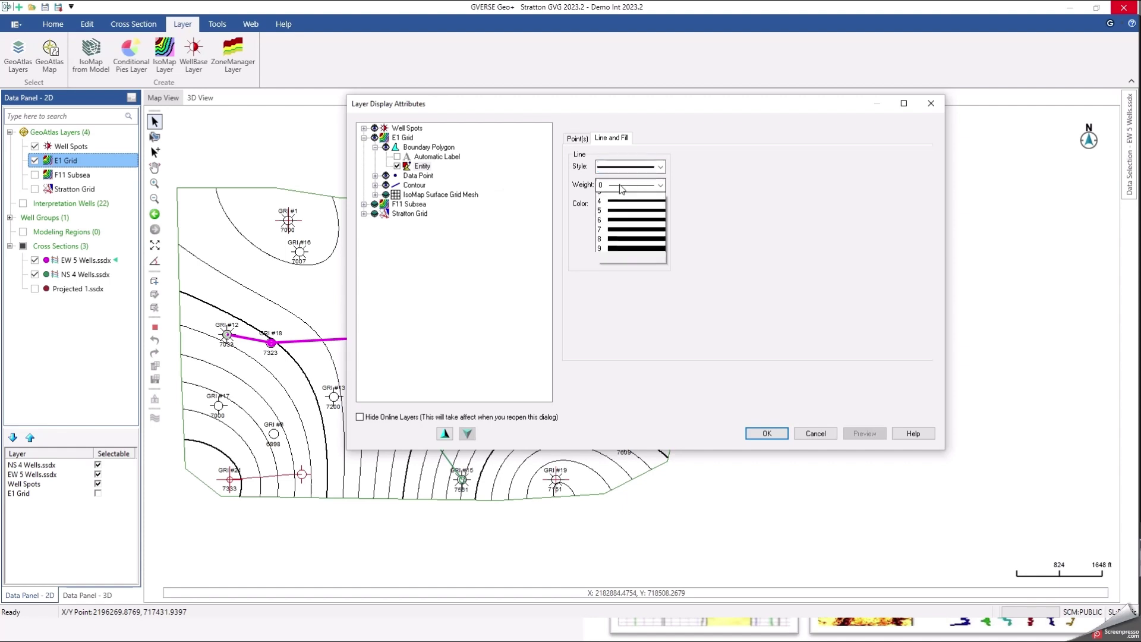
click(630, 188)
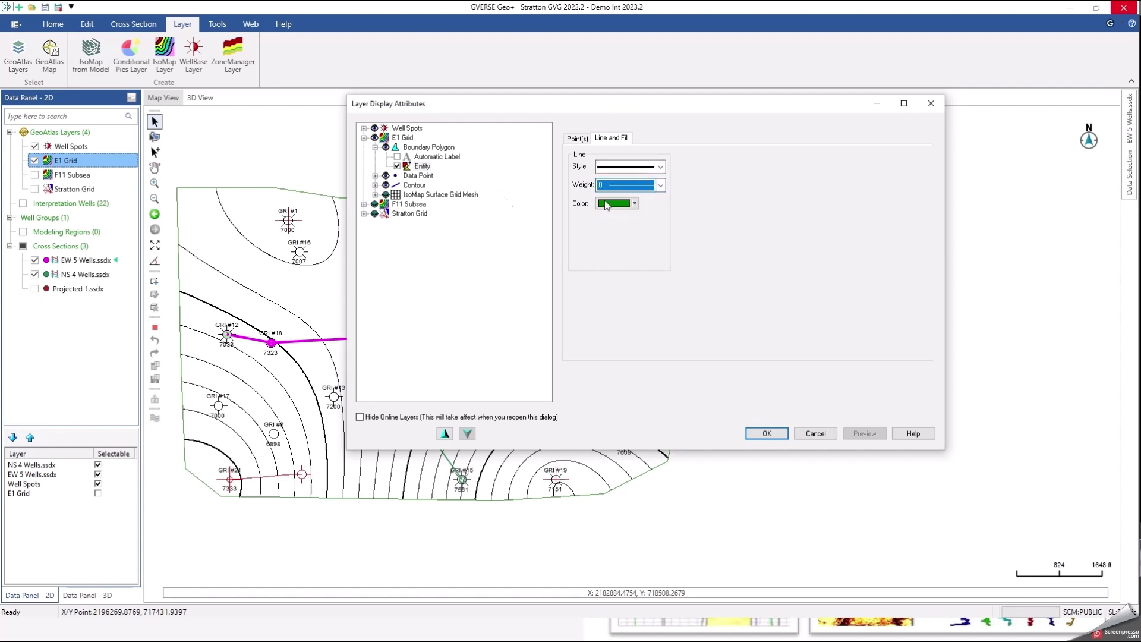
click(375, 185)
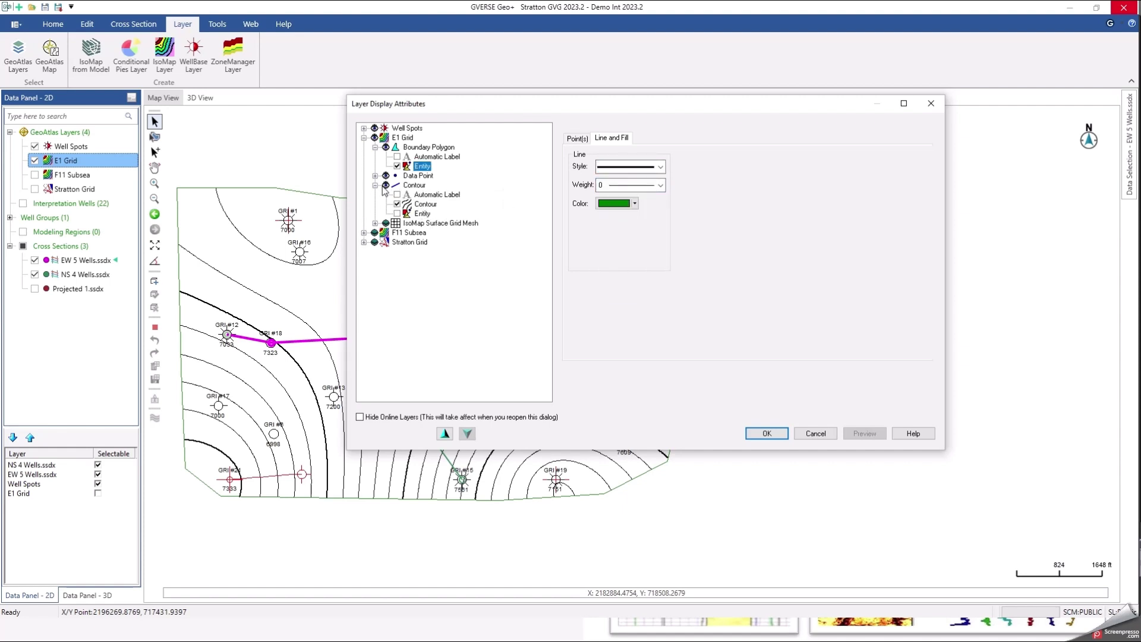
click(363, 242)
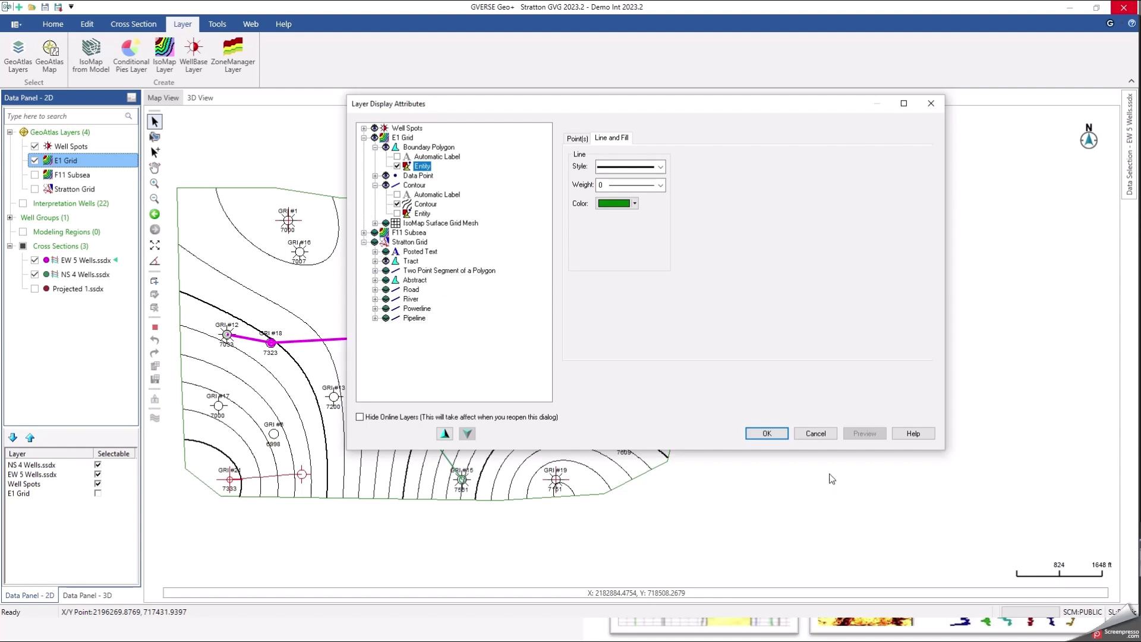
click(817, 433)
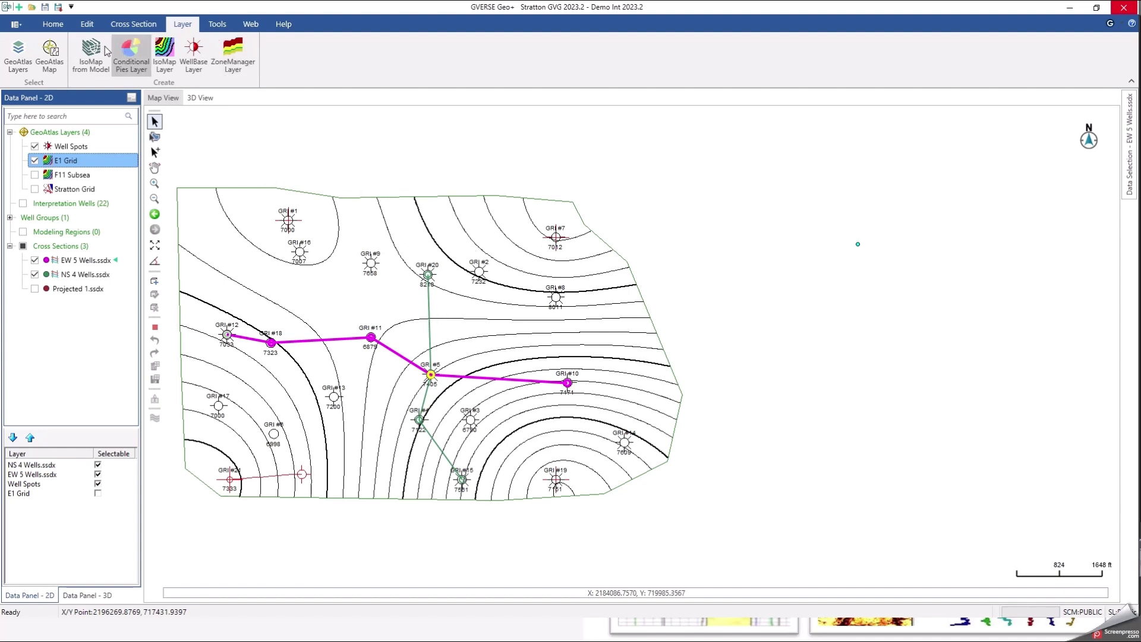
Open the Interpretation Browser and choose My Interpretation 1 as the source interpretation.
click(55, 27)
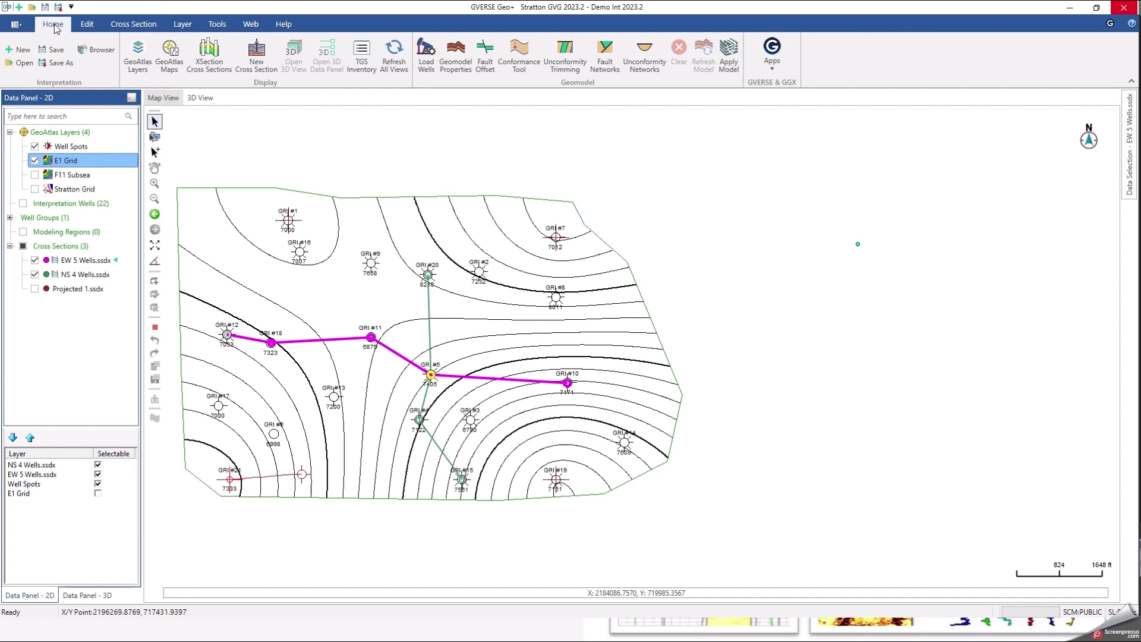
click(99, 55)
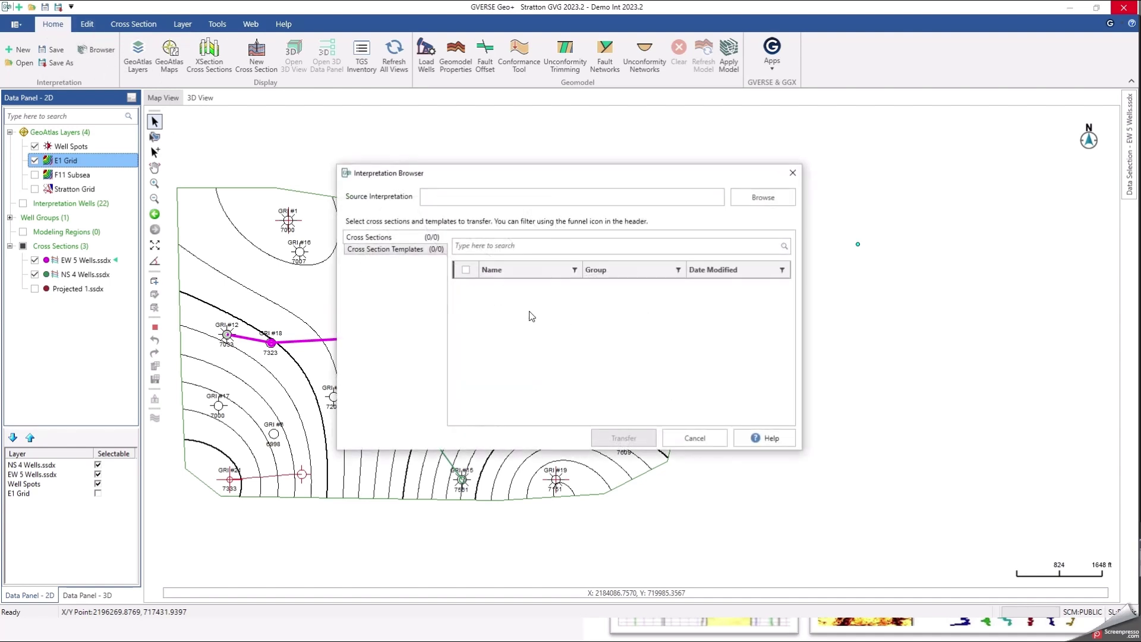
drag(537, 178, 630, 178)
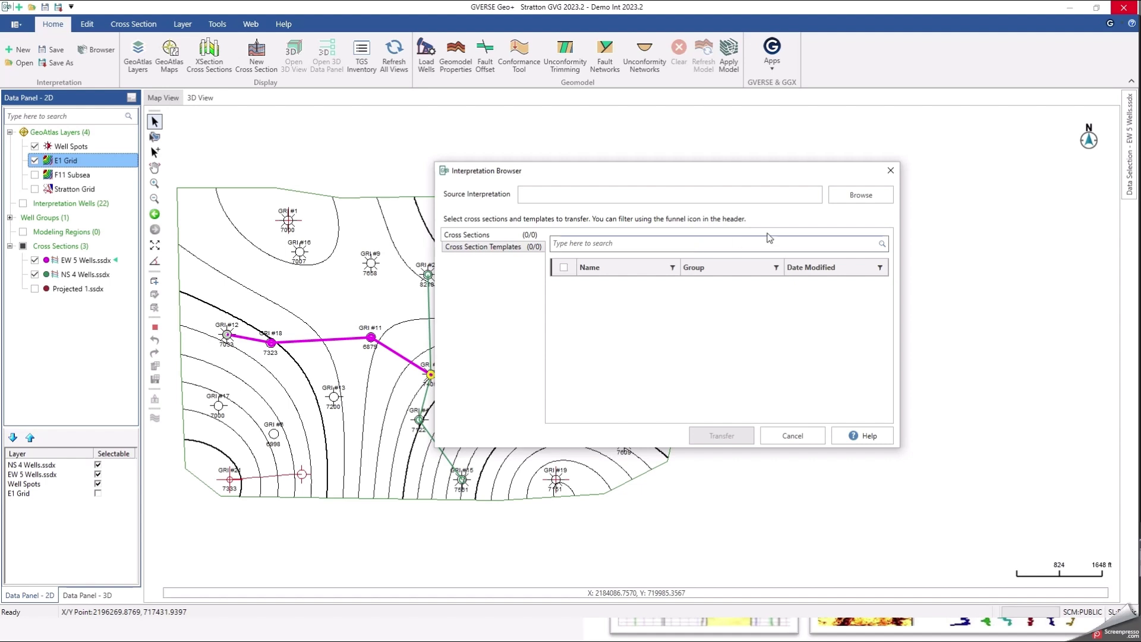
click(845, 204)
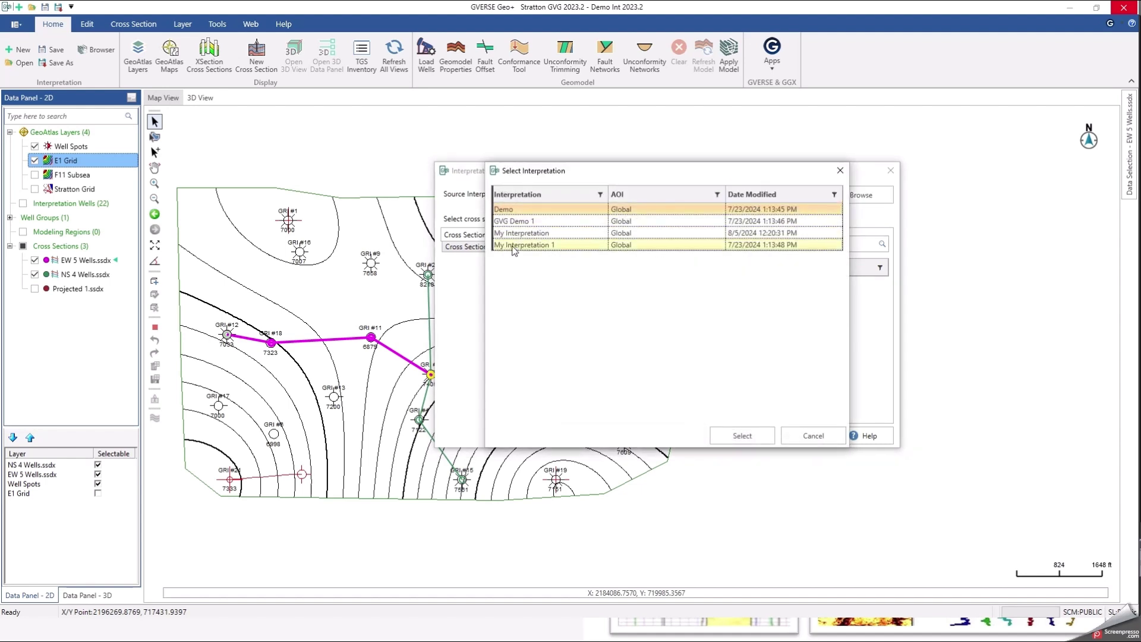
click(526, 245)
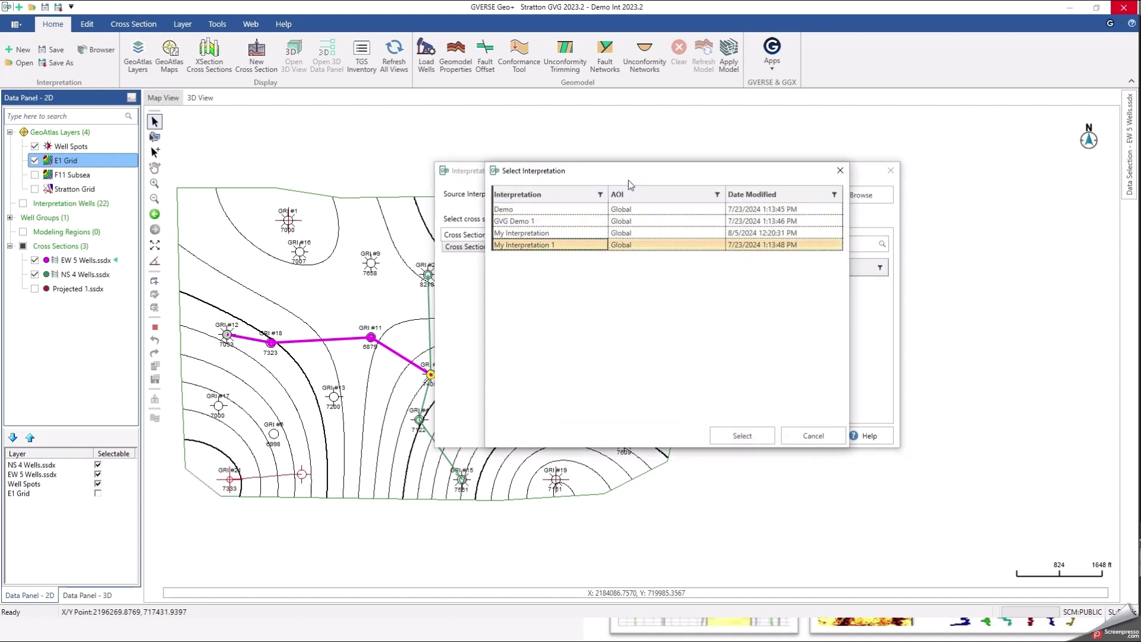
click(732, 439)
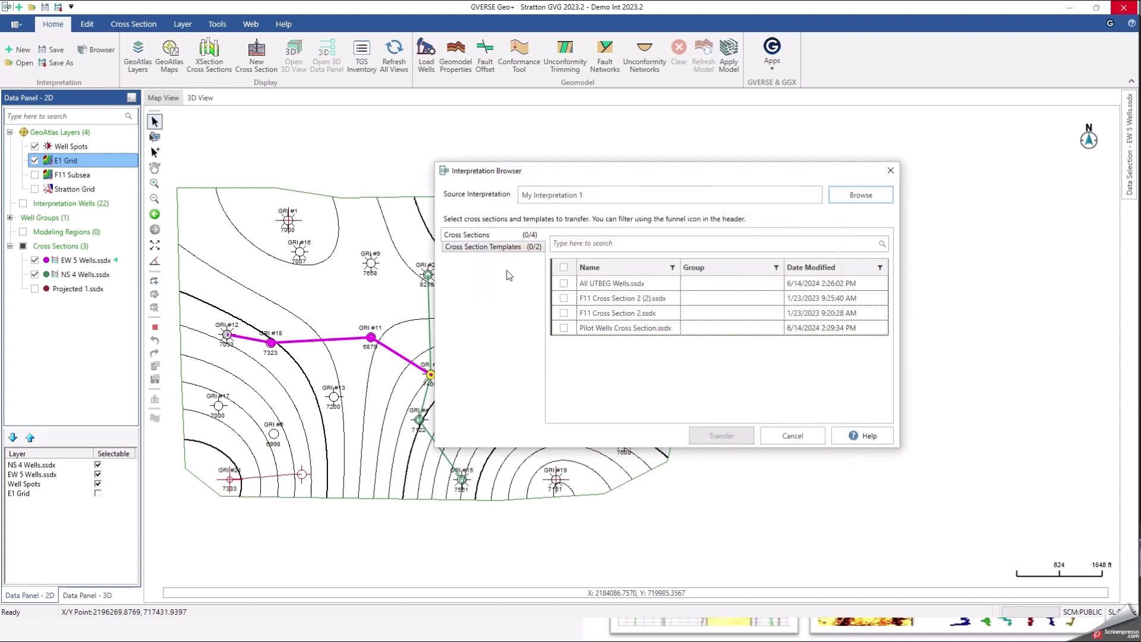
Mark all four cross sections for transfer: All UTBEG Wells, F11 Cross Section 2 (2), F11 Cross Section 2 and Pilot Wells Cross Section.
click(502, 248)
click(509, 236)
click(563, 283)
click(564, 298)
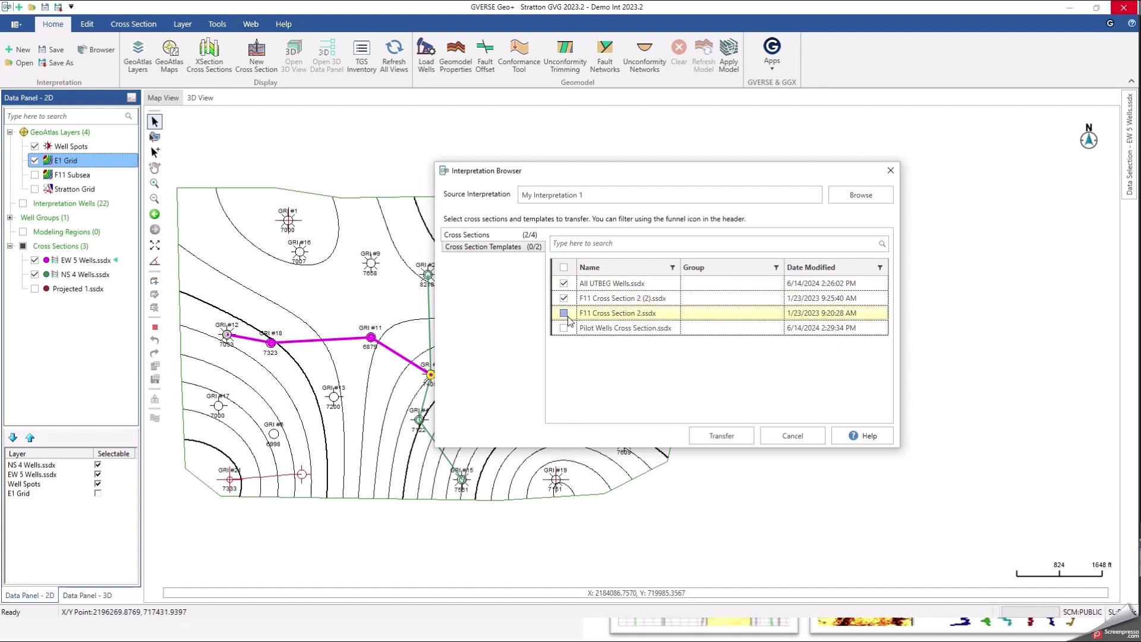
click(563, 313)
click(564, 328)
Include the Simple and Standard cross section templates, transfer everything into the current interpretation, and close the Interpretation Browser.
click(483, 248)
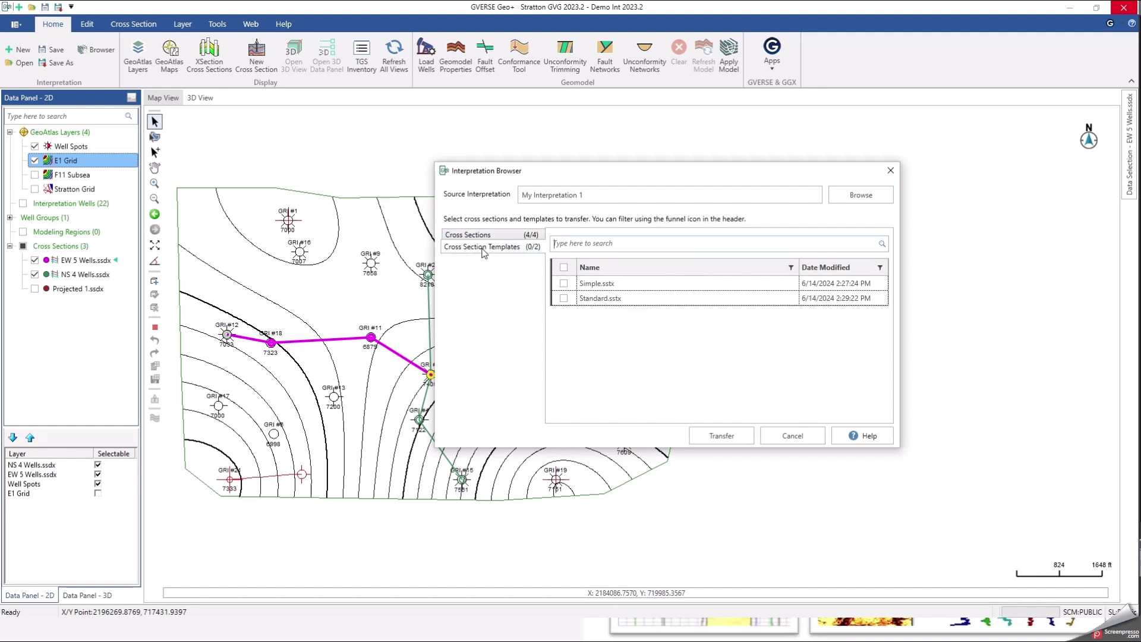
click(564, 283)
click(564, 297)
click(713, 437)
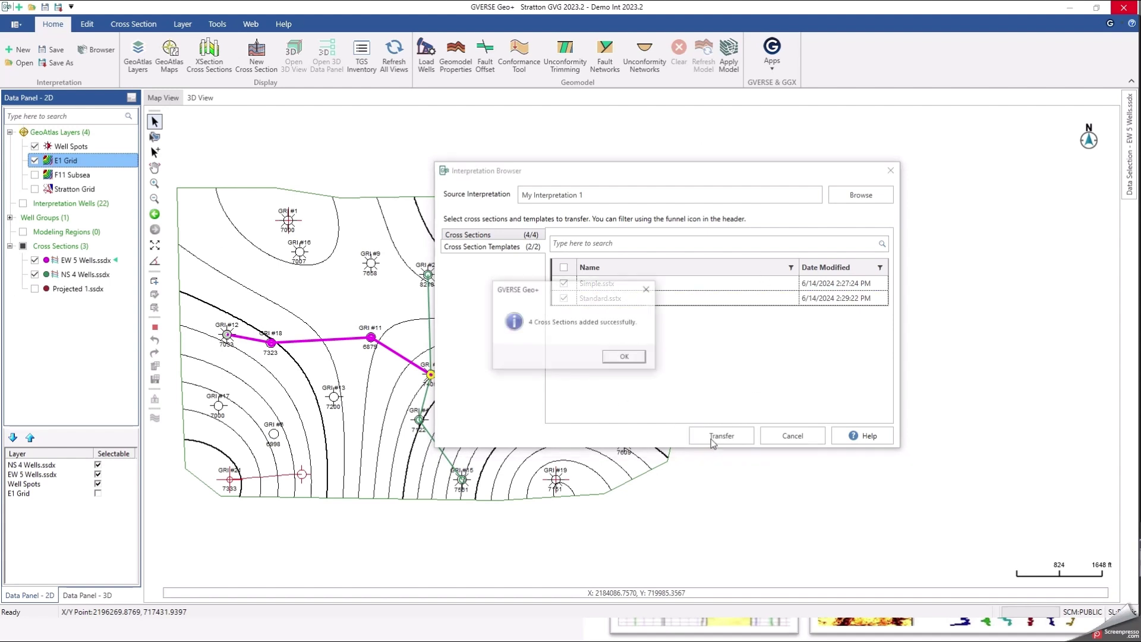
click(624, 356)
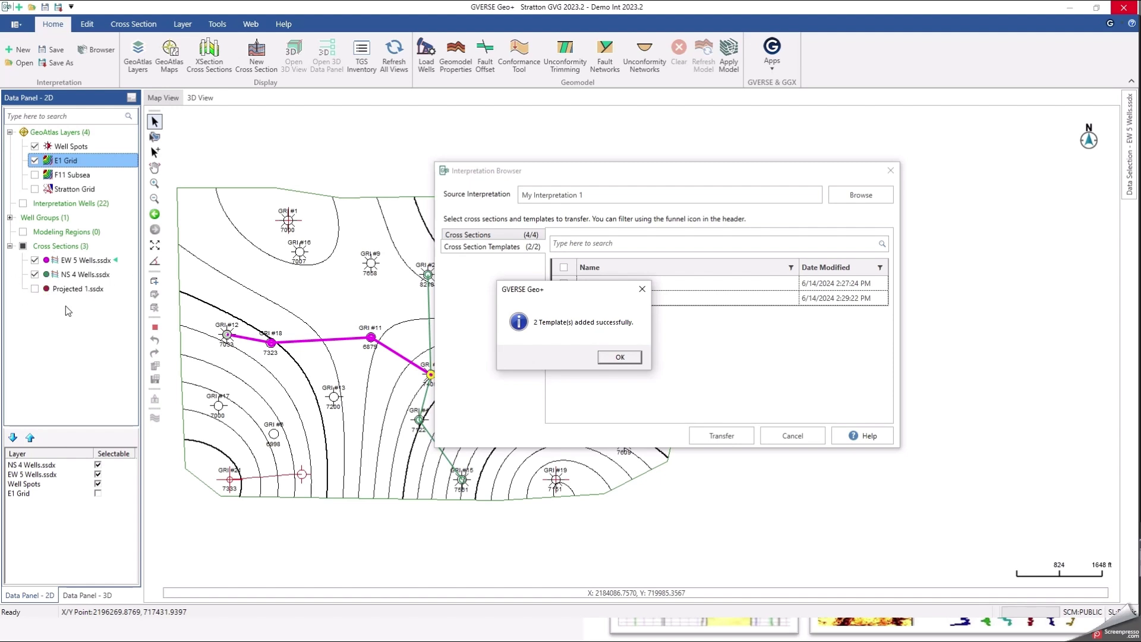
click(615, 359)
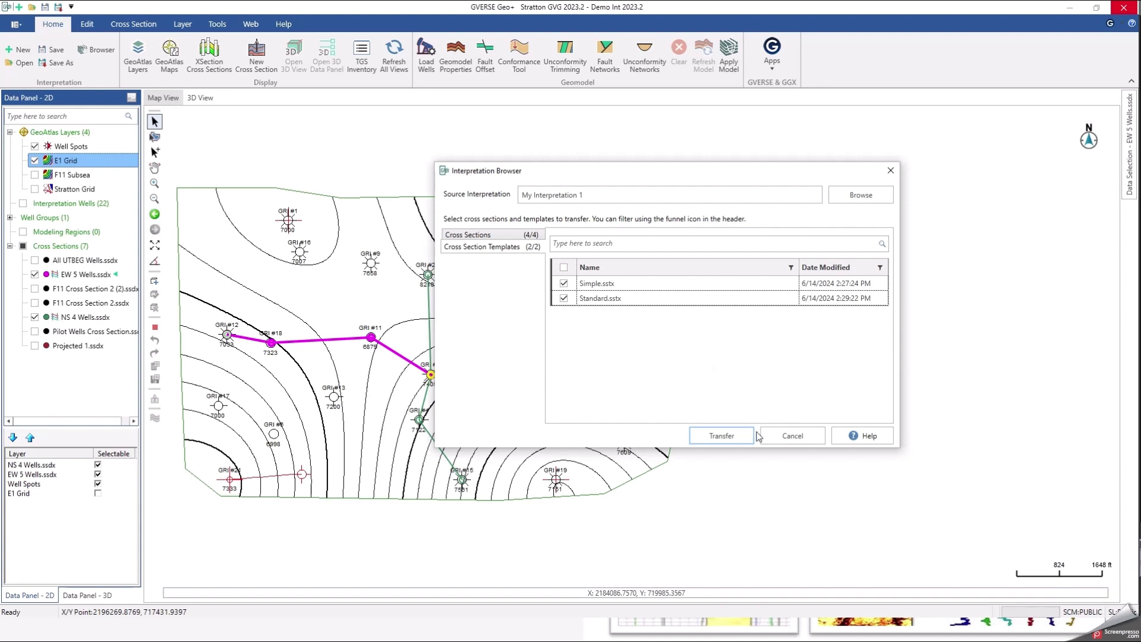
click(786, 437)
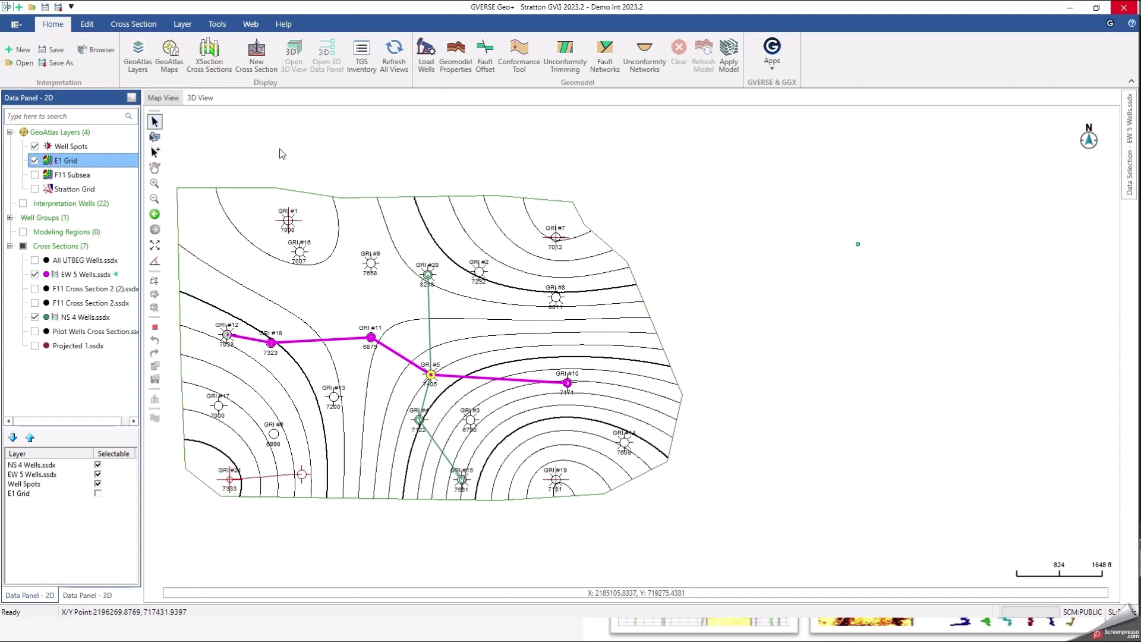
Examine the E1 Grid and F11 Subsea IsoMaps in 3D from several angles, including the draped contours, well labels and gas wells.
click(201, 100)
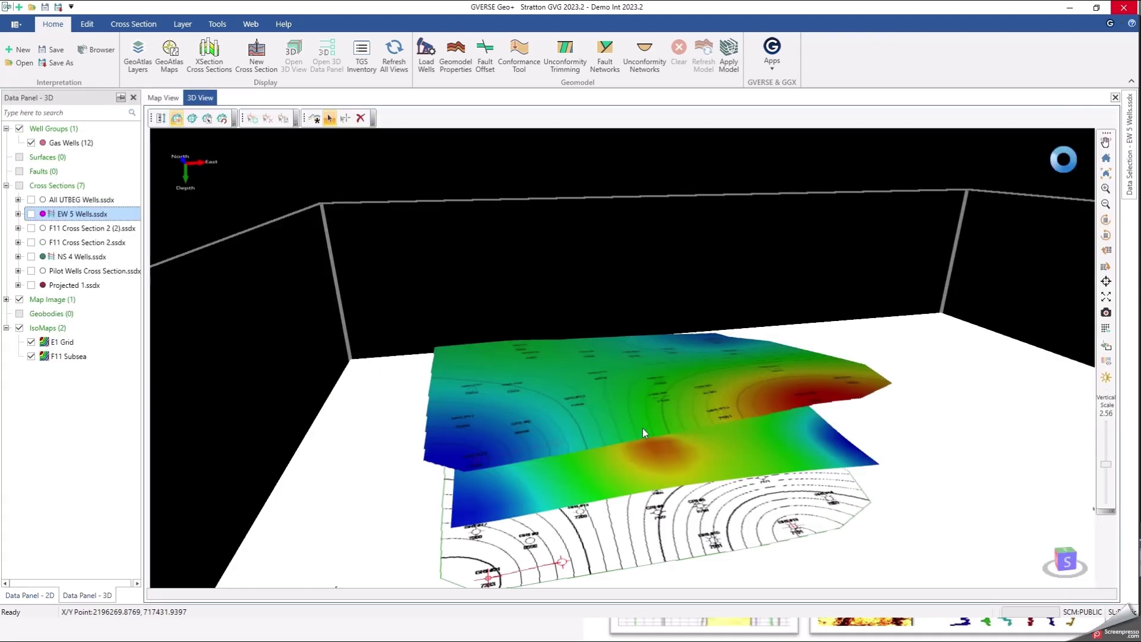
right_click(647, 385)
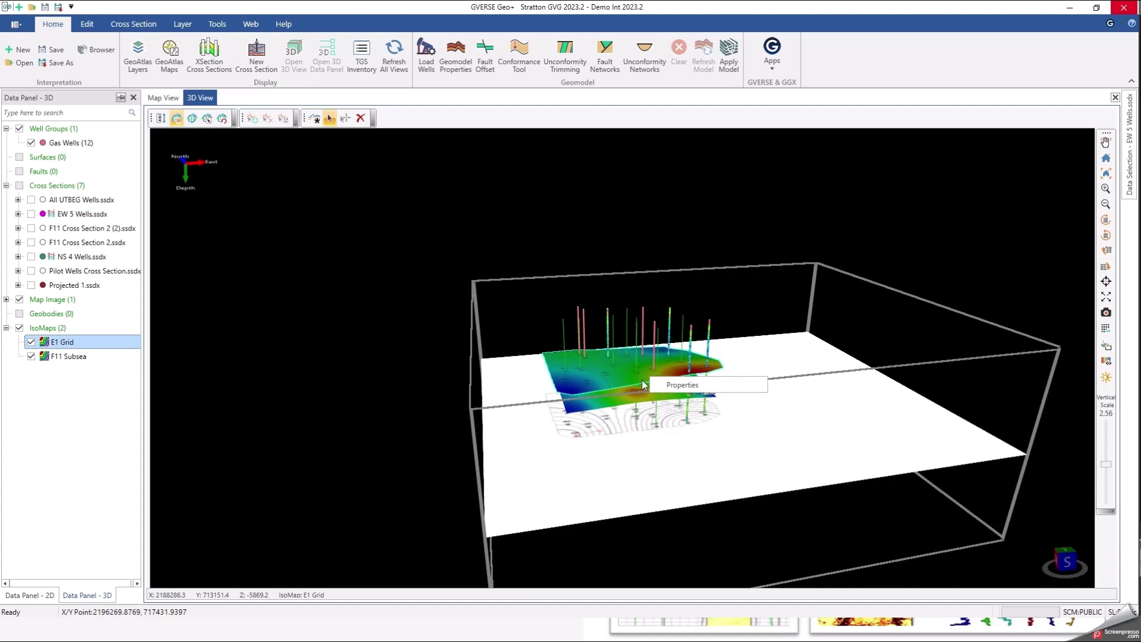
click(746, 339)
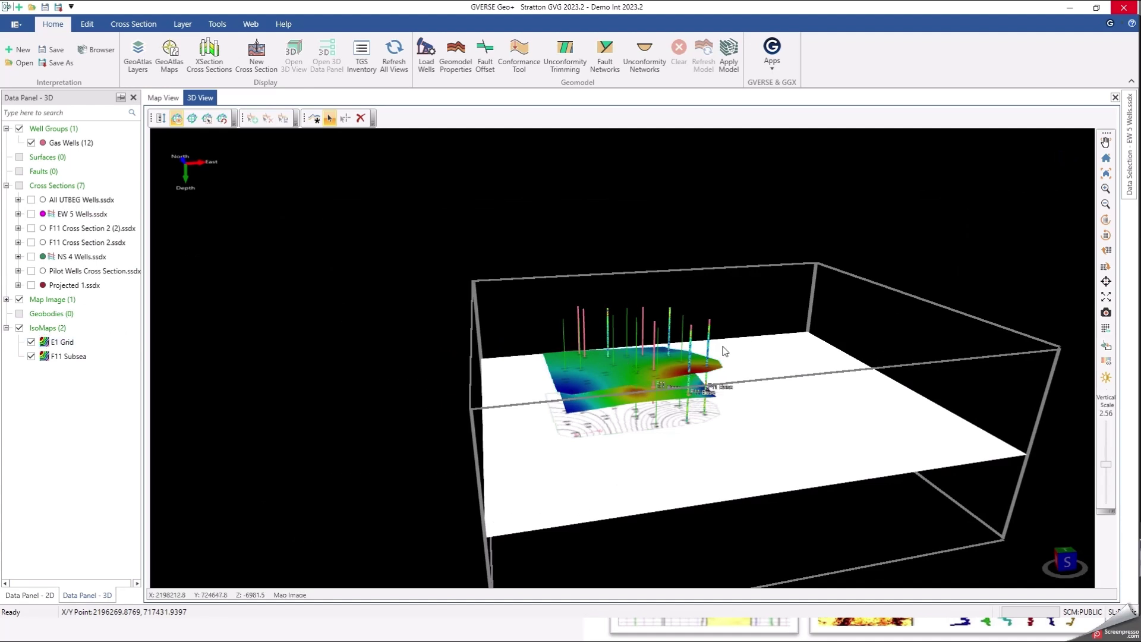
scroll(722, 347, up, 2)
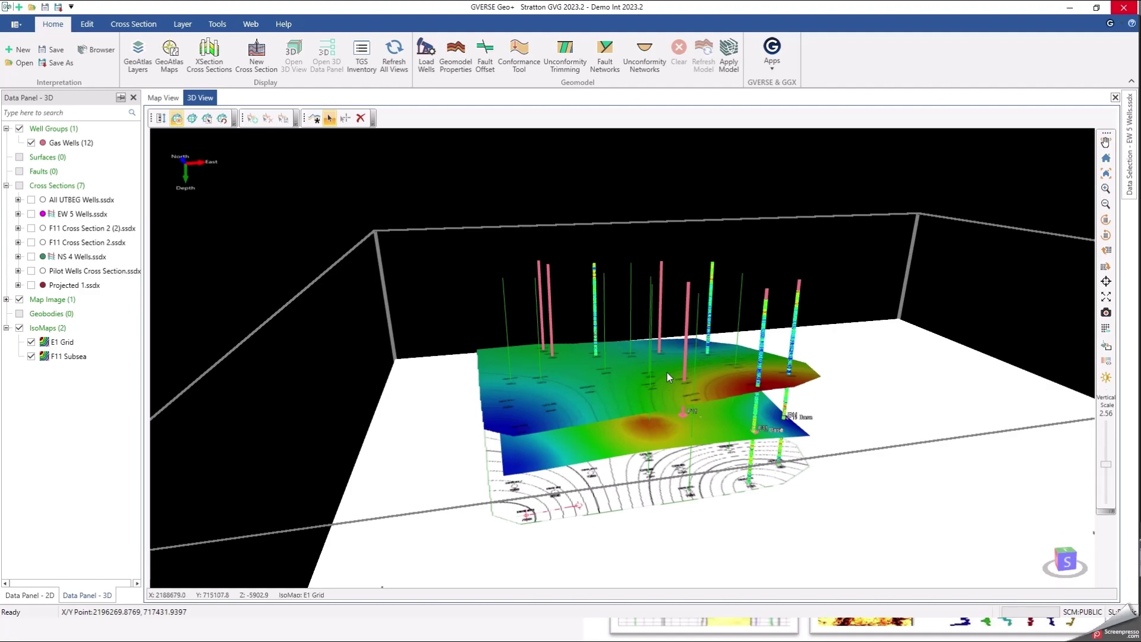
drag(667, 372, 661, 392)
scroll(644, 395, up, 5)
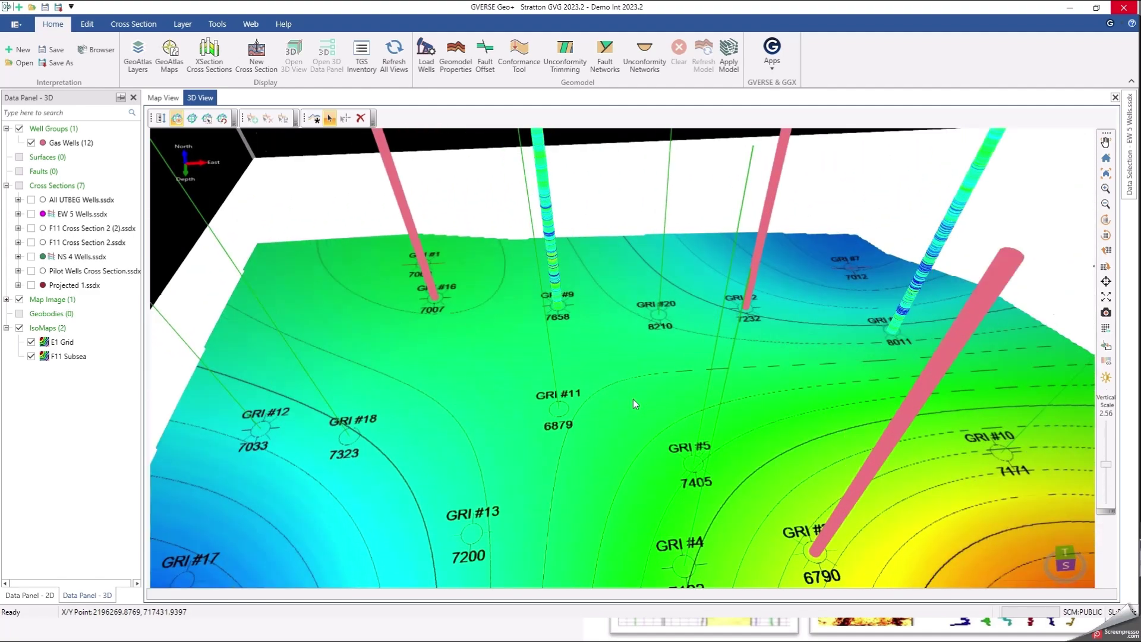
scroll(592, 402, down, 5)
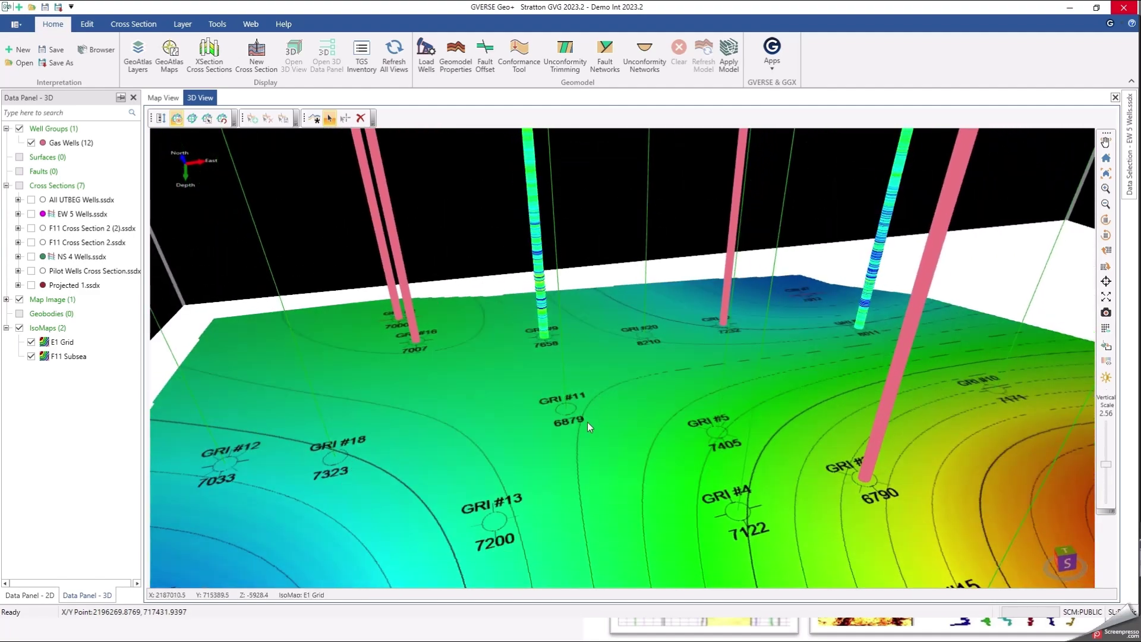
drag(597, 392, 588, 423)
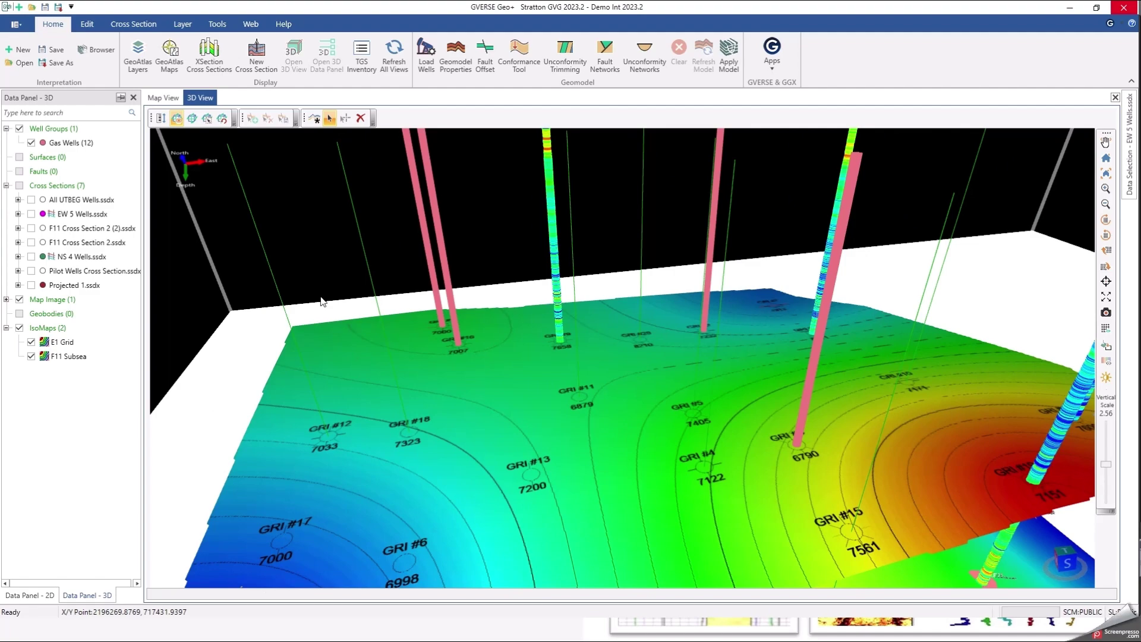
drag(412, 346, 415, 348)
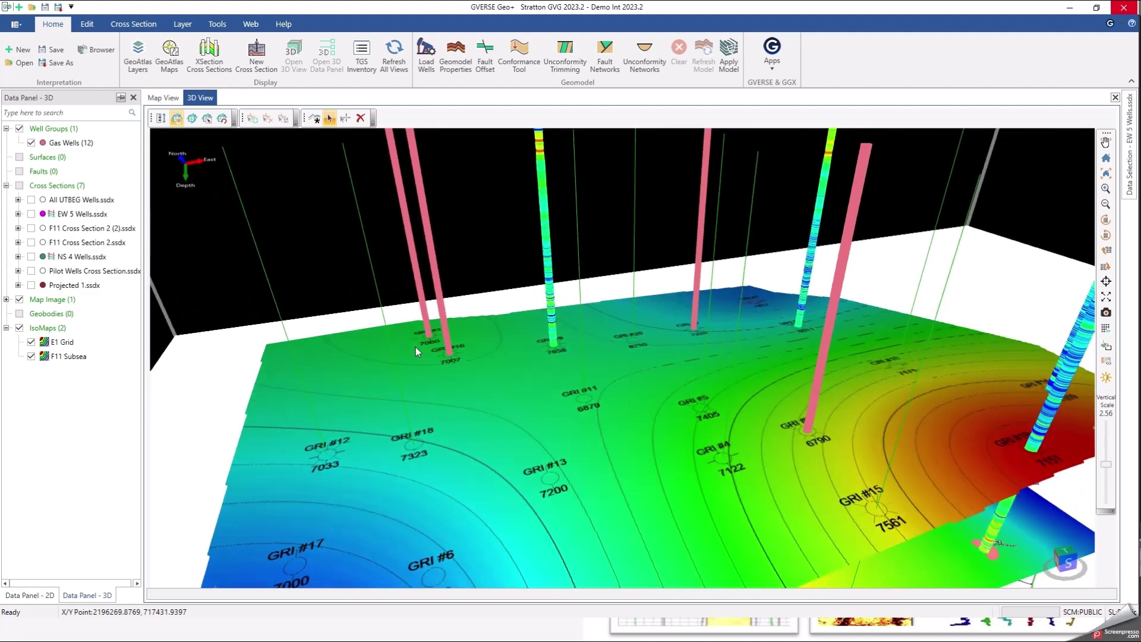
Measure continuous distances in the 3D view from the GRI #16 well through four more wells across the map, using ft units.
click(161, 119)
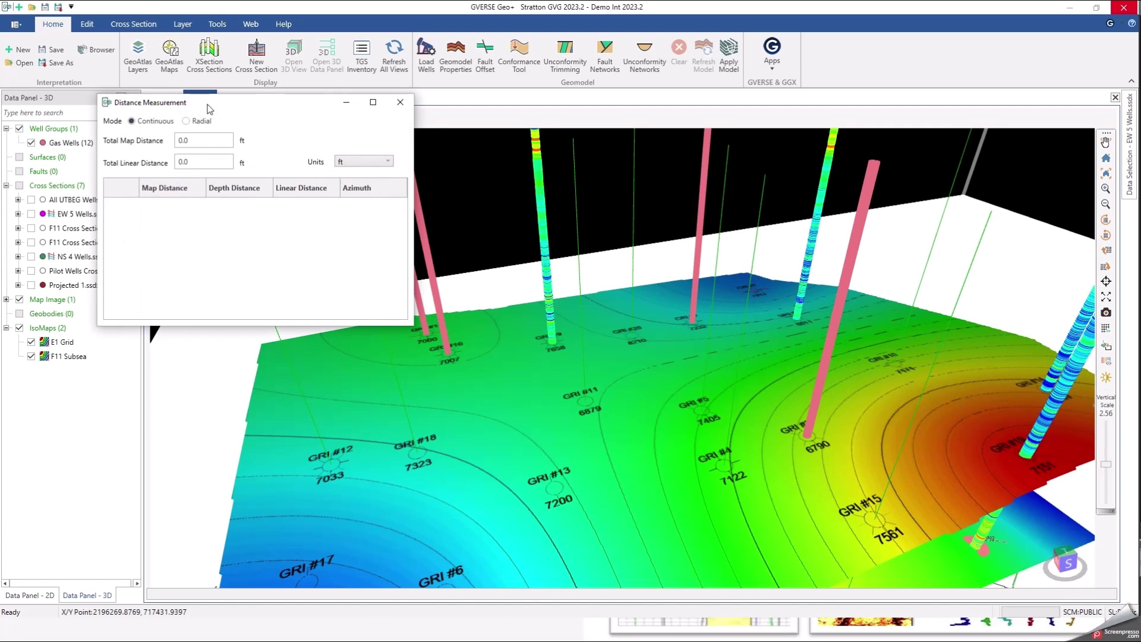
drag(209, 106, 215, 177)
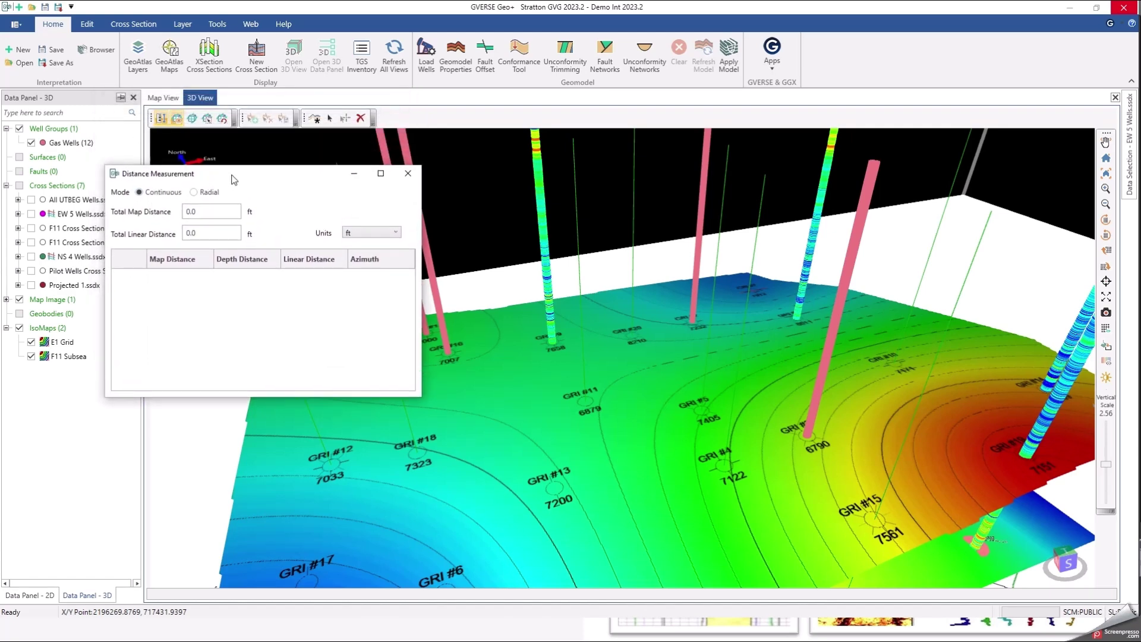
drag(232, 179, 169, 169)
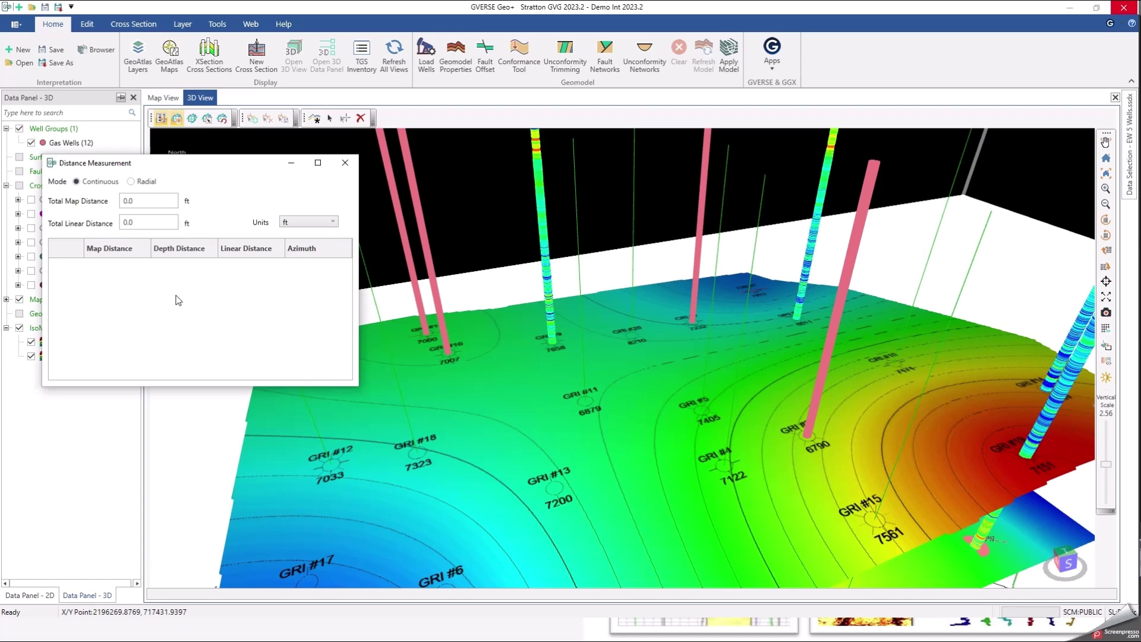
click(448, 353)
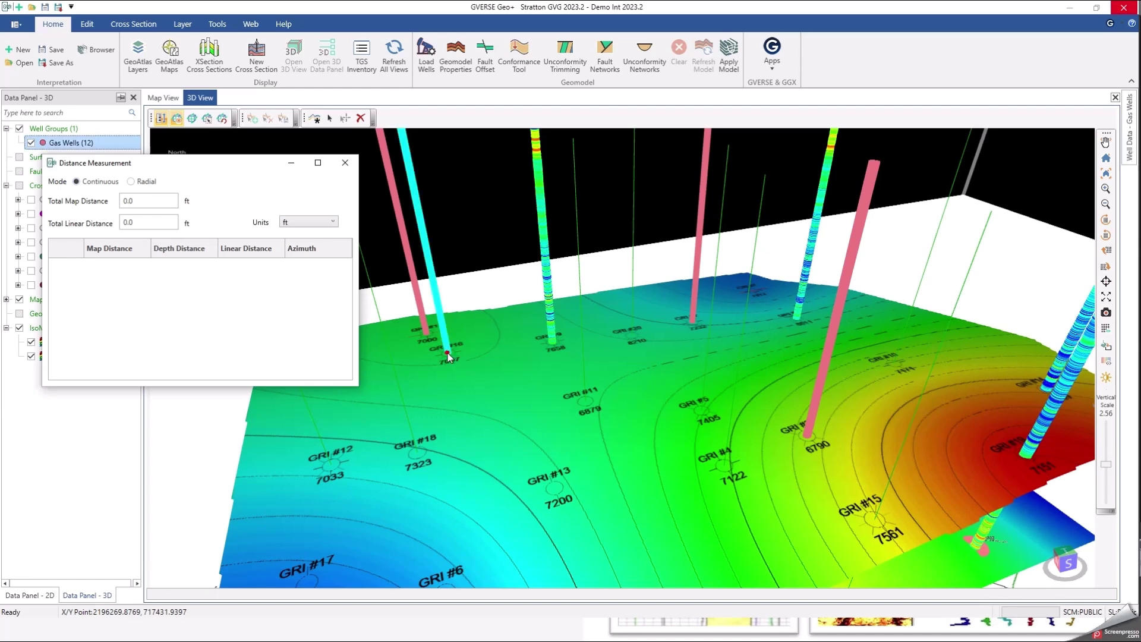
click(548, 278)
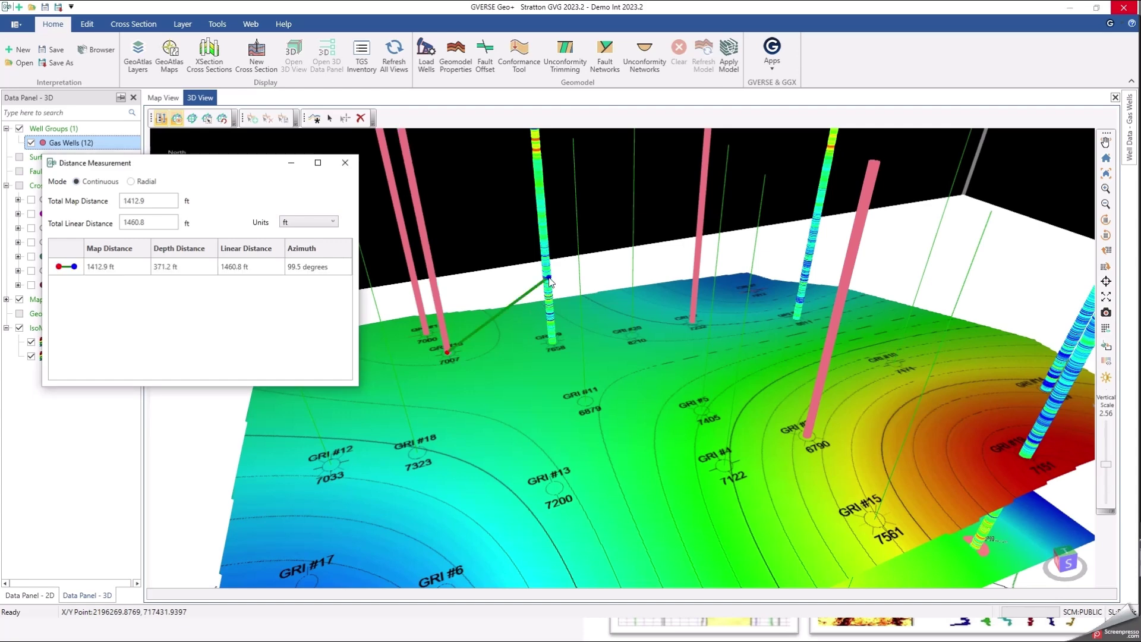
click(693, 302)
click(802, 438)
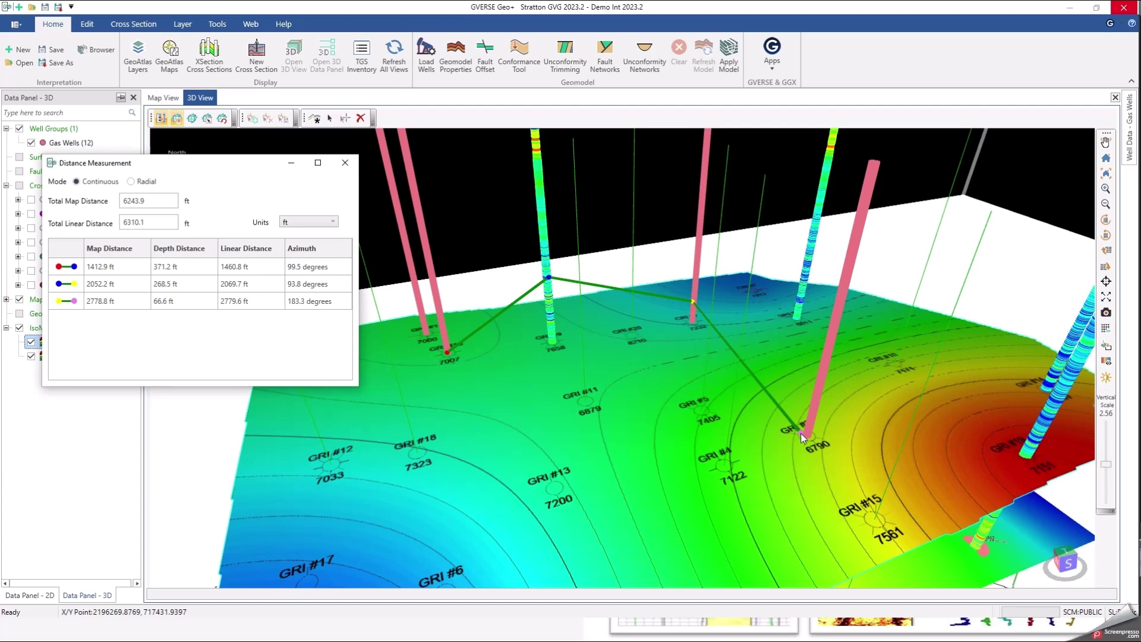
click(798, 301)
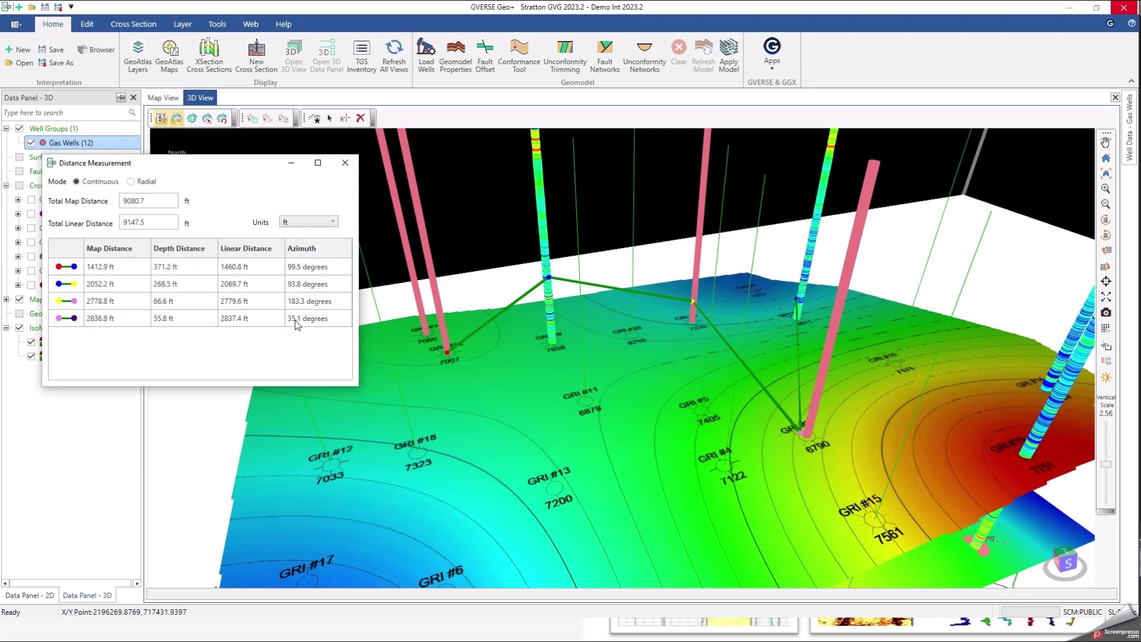
drag(155, 201, 106, 224)
drag(164, 203, 108, 229)
click(308, 222)
click(307, 233)
Measure radial distances from GRI #13 to GRI #11, #5, #4, #6, #16 and #9, and close the Distance Measurement window.
click(130, 182)
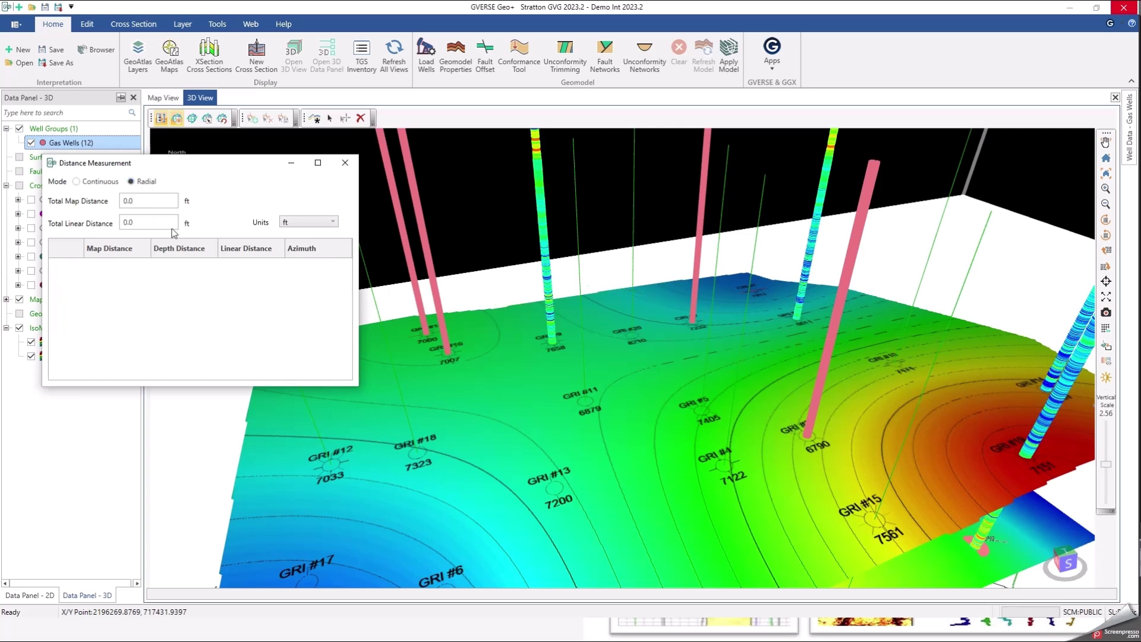
drag(565, 473, 611, 468)
click(537, 478)
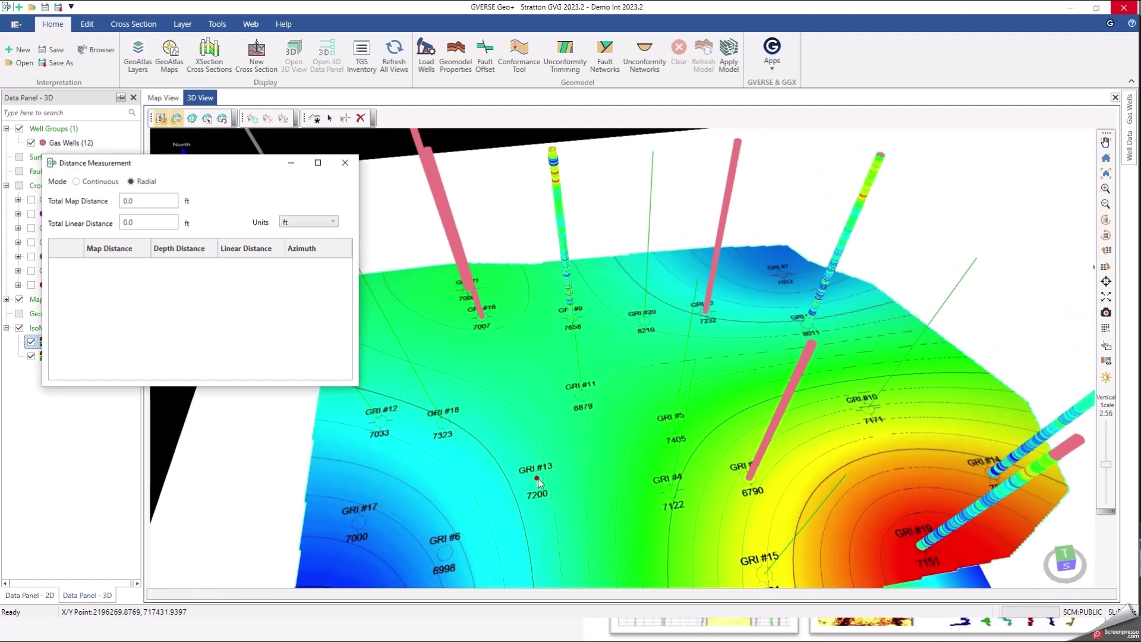
click(583, 396)
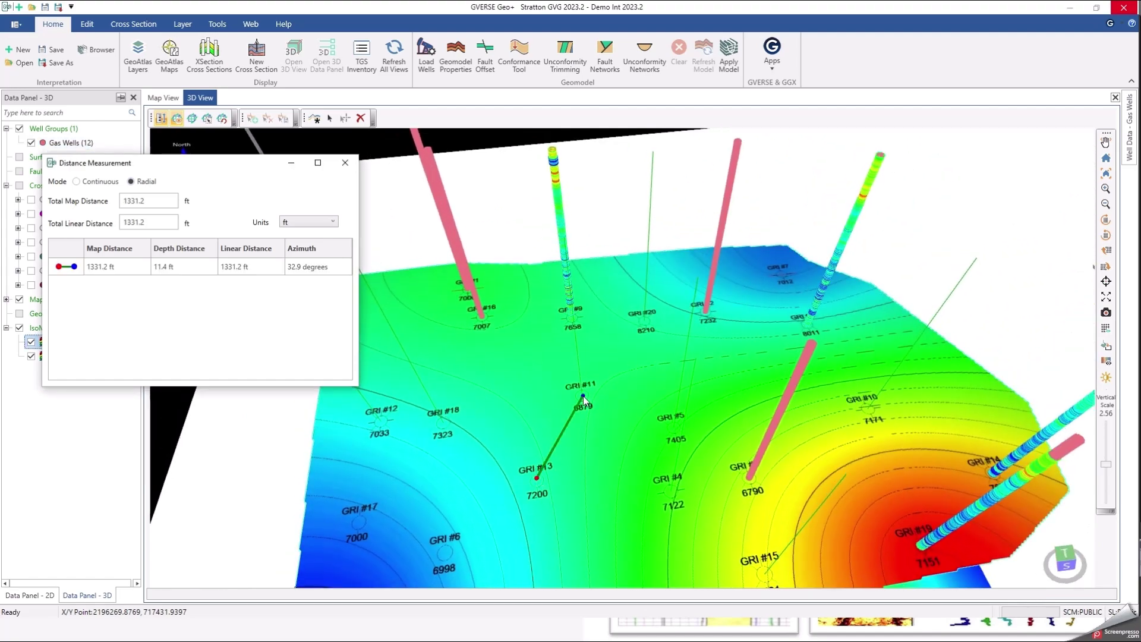
click(670, 427)
click(668, 492)
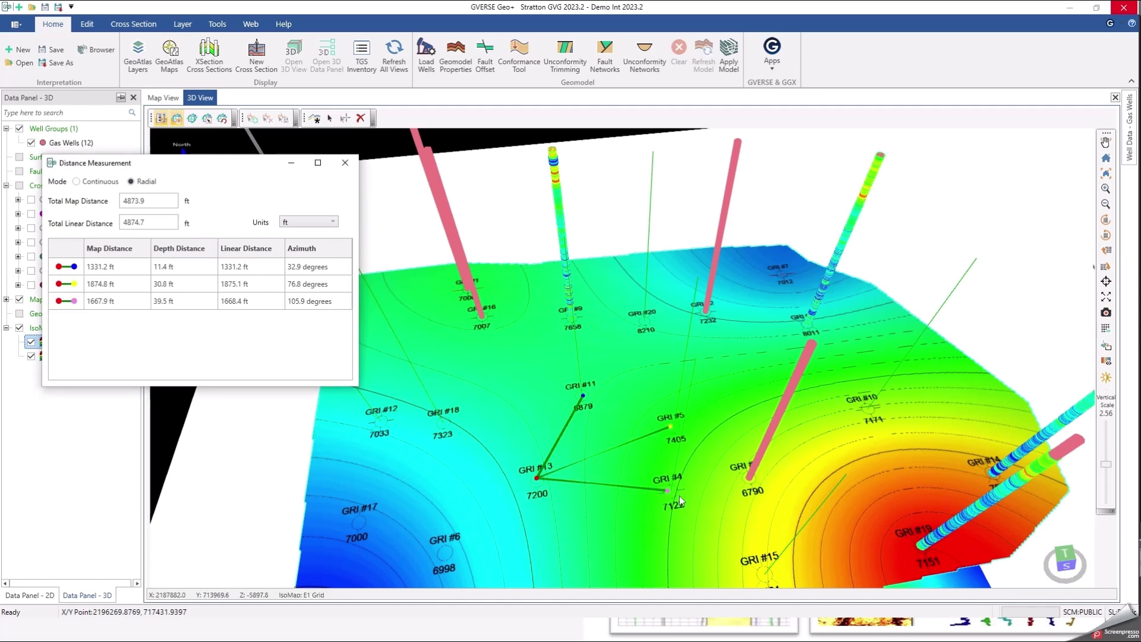
click(441, 553)
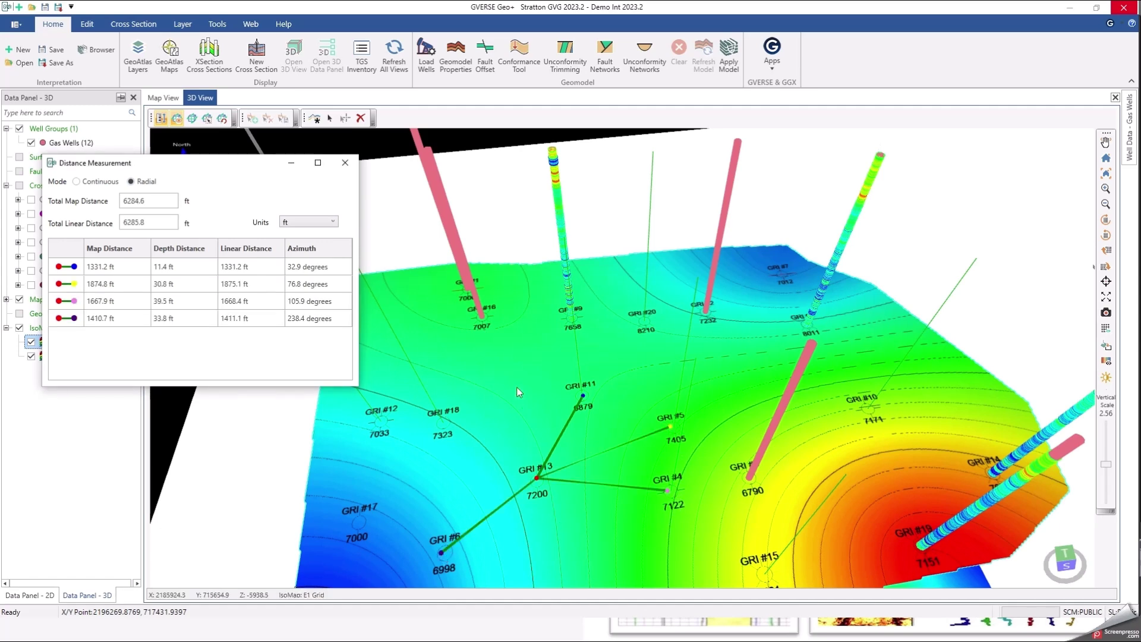
click(483, 324)
click(573, 322)
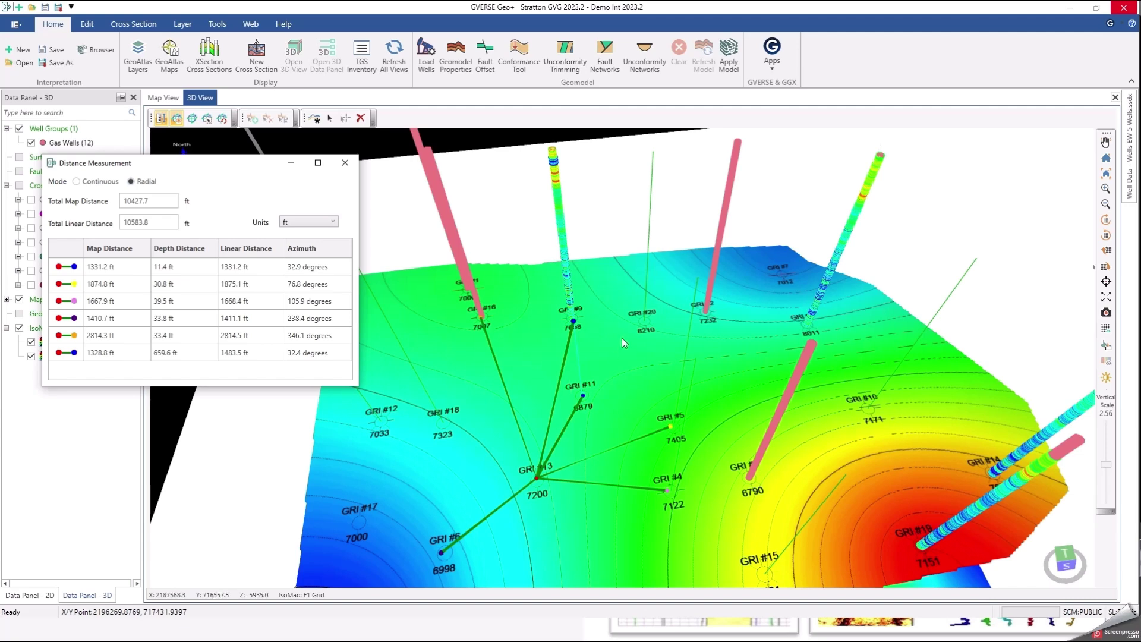
click(346, 163)
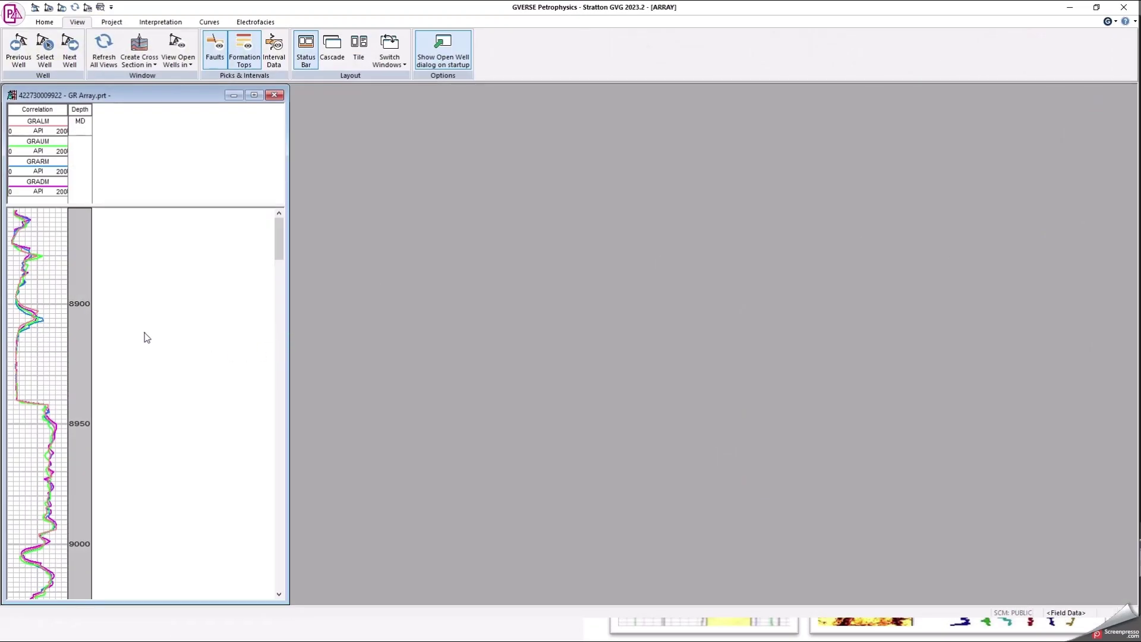
scroll(143, 334, down, 1)
scroll(147, 336, up, 1)
drag(71, 219, 71, 219)
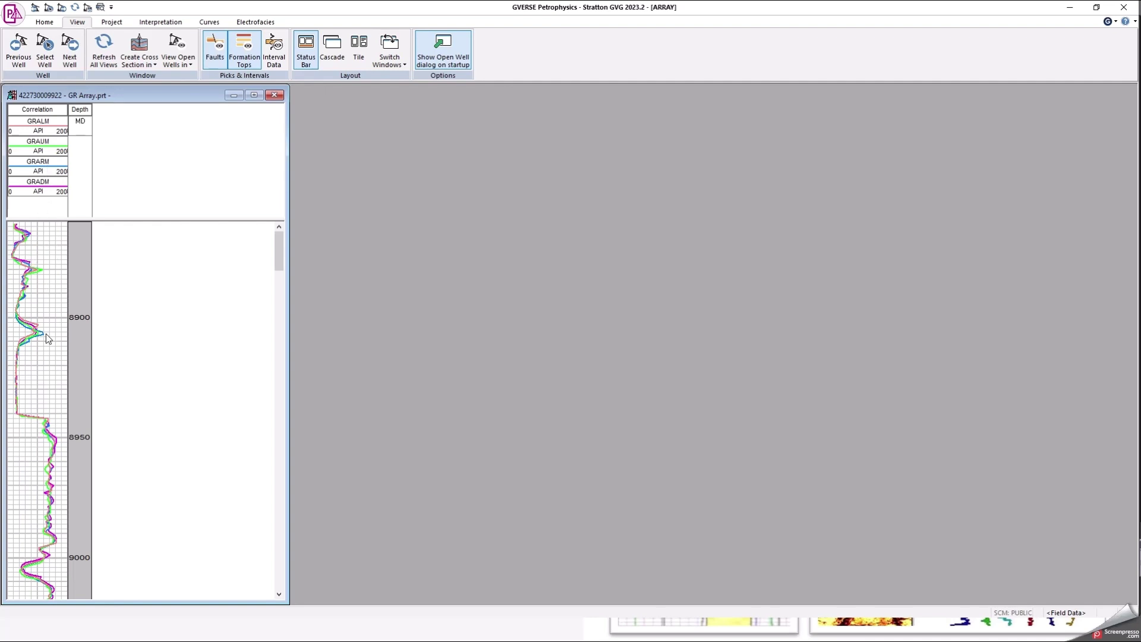
click(51, 173)
right_click(126, 260)
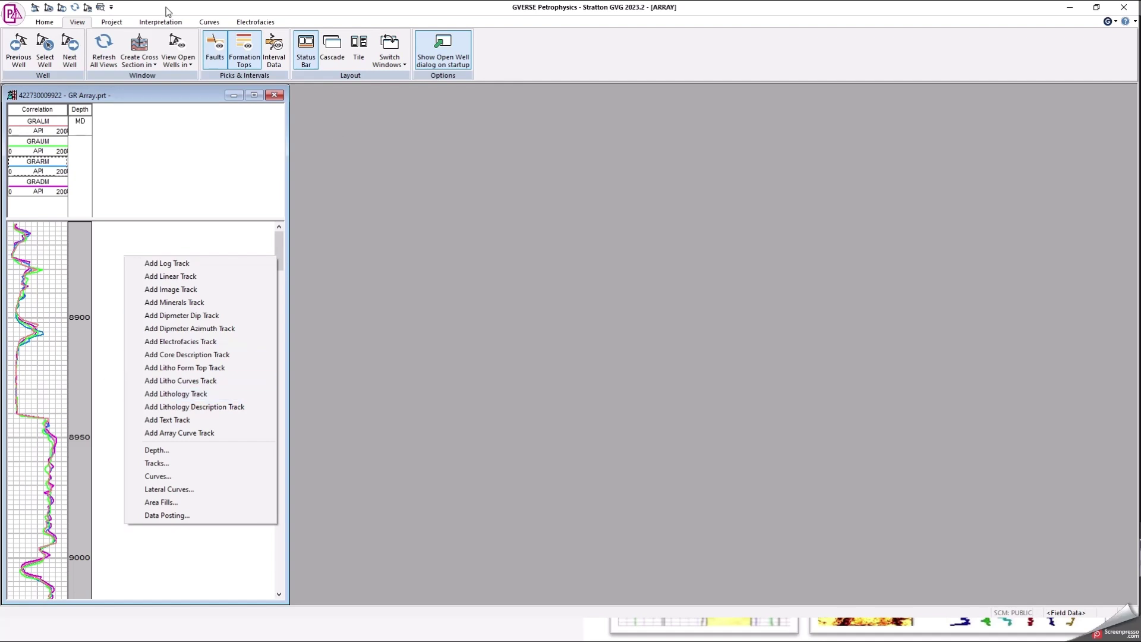
In GVERSE Petrophysics, open Edit Curve Data for the displayed well and list the curves of the Import2 curve set.
click(209, 24)
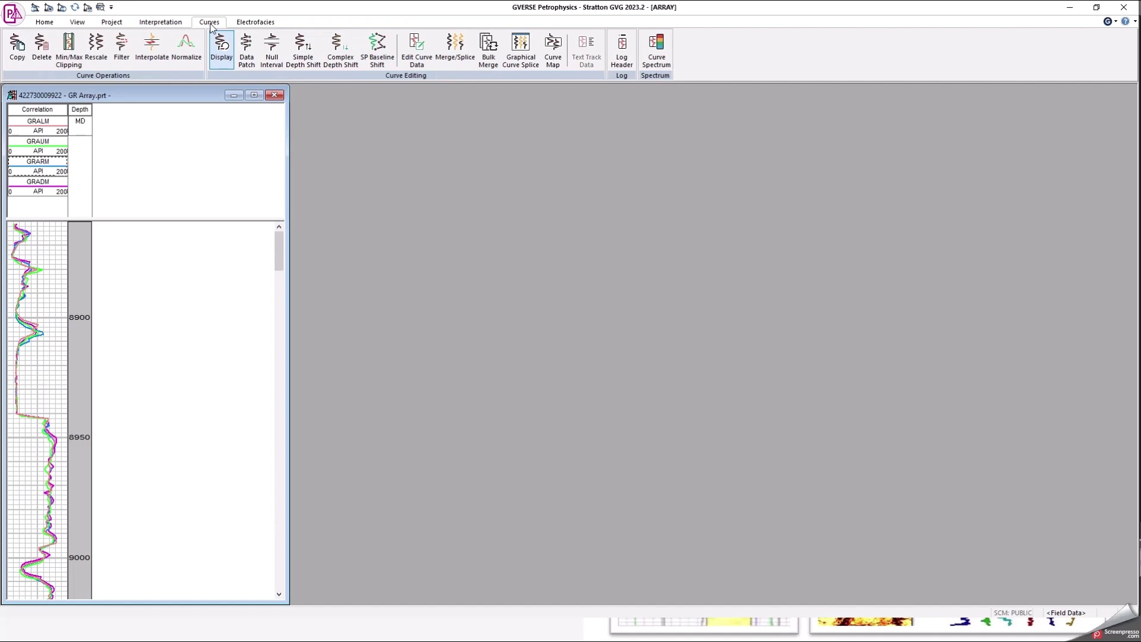
click(416, 55)
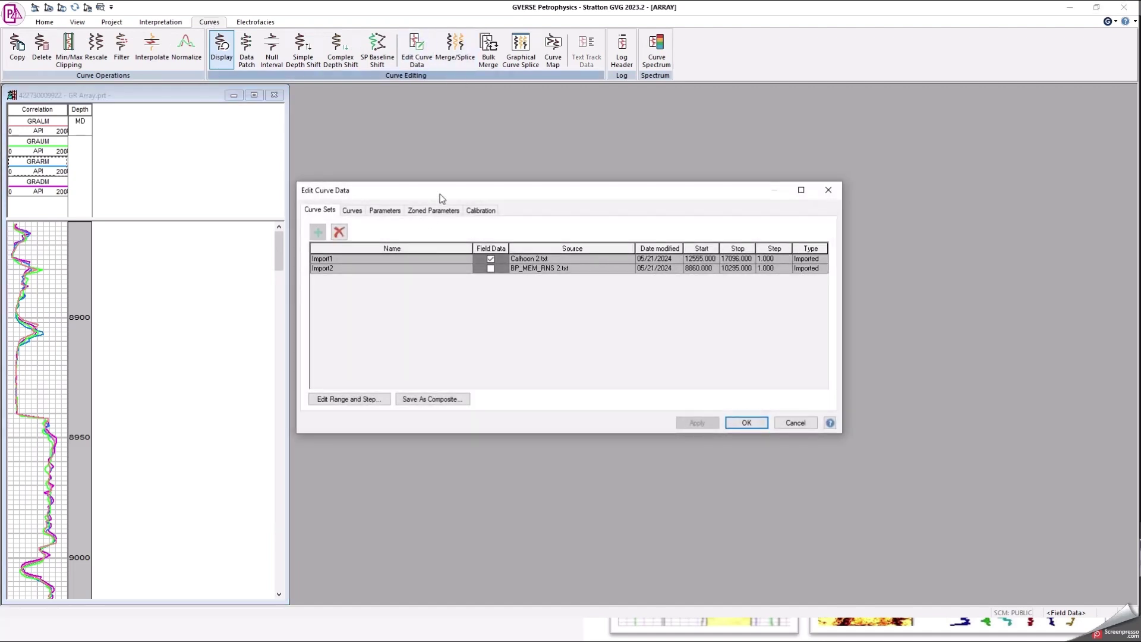
drag(440, 194, 431, 187)
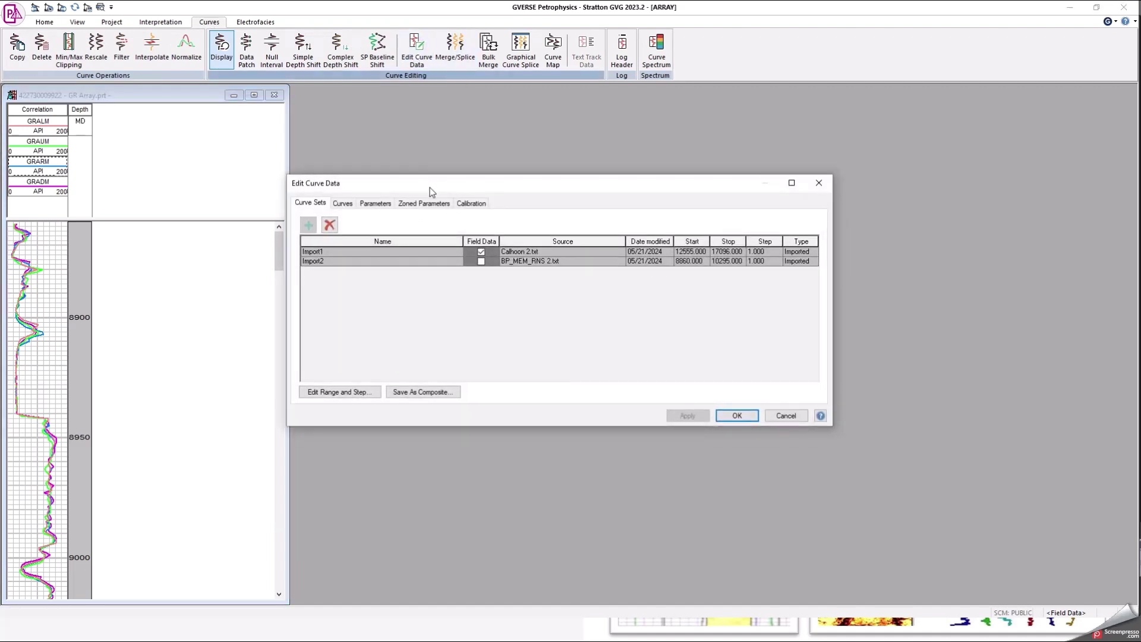
click(347, 208)
click(479, 224)
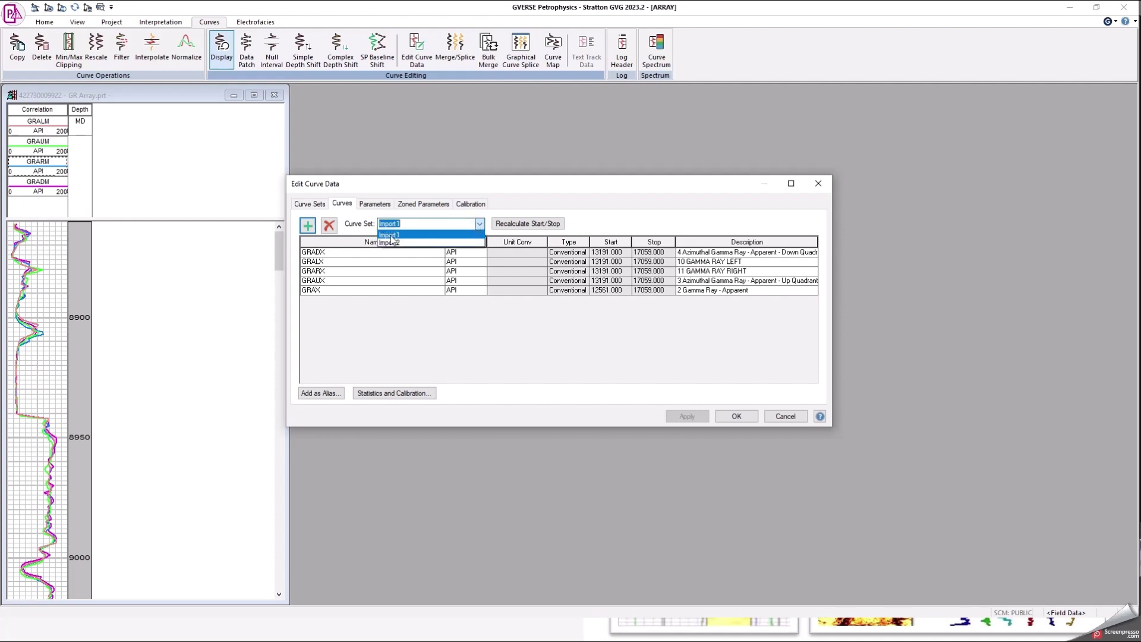
click(390, 242)
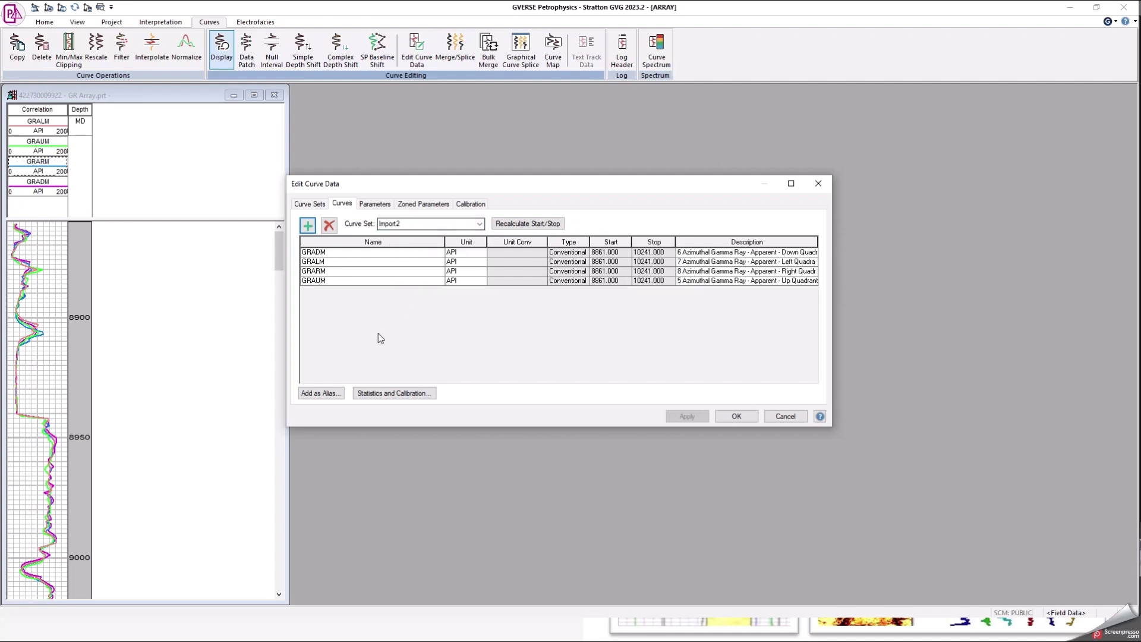
Start a new array curve in the Import2 set, naming it GR_4 Sectores and setting it to 5 sectors.
click(308, 226)
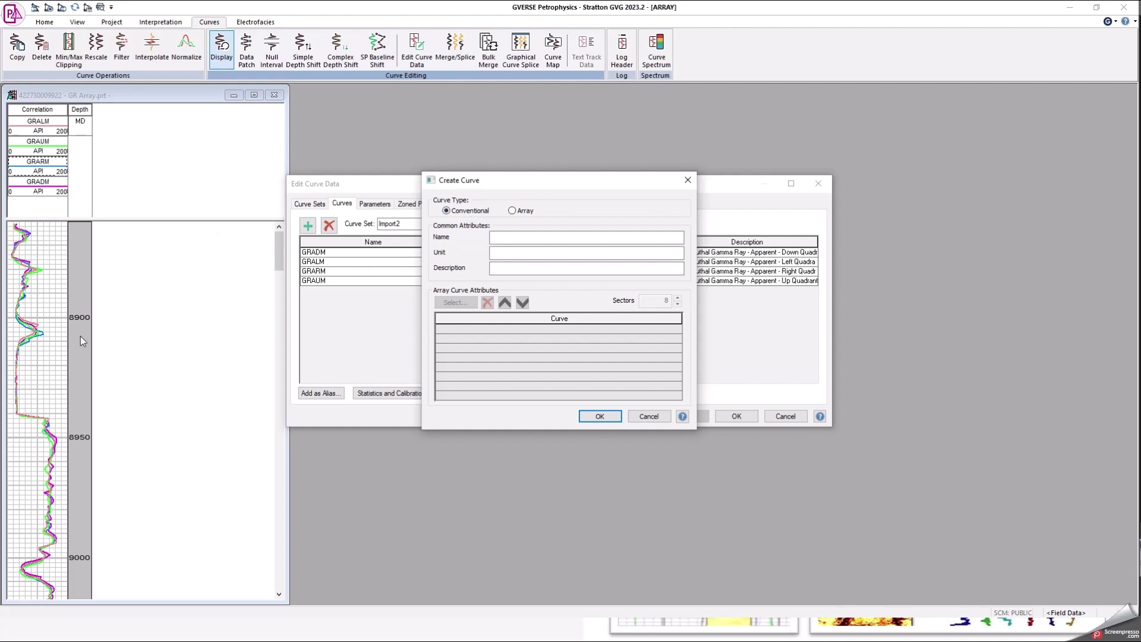
click(513, 211)
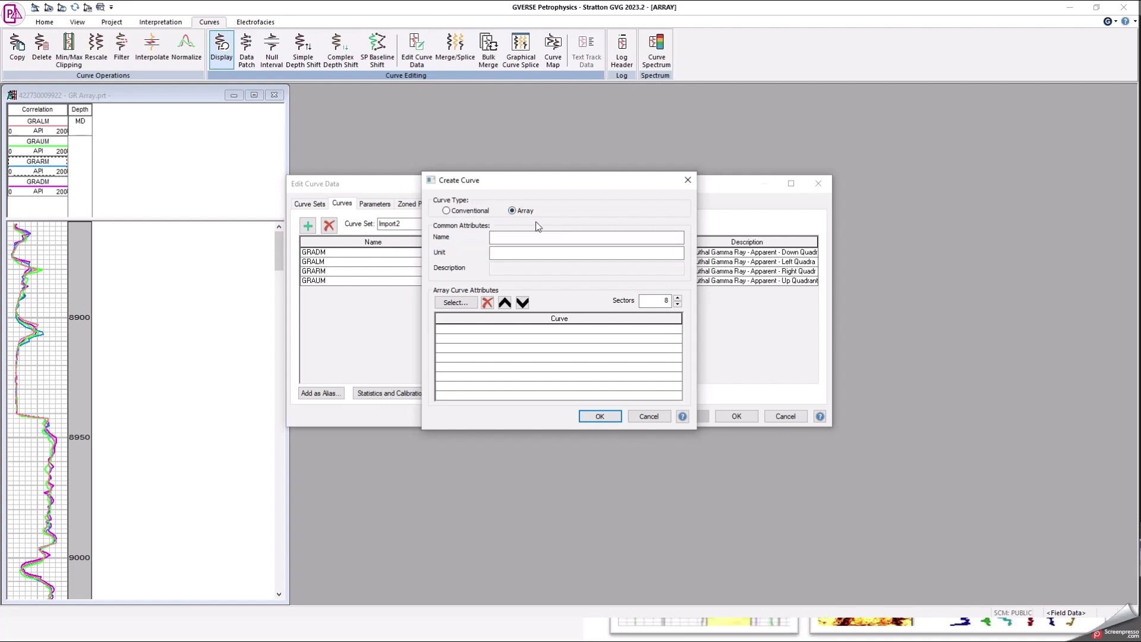
click(500, 237)
click(678, 305)
click(677, 304)
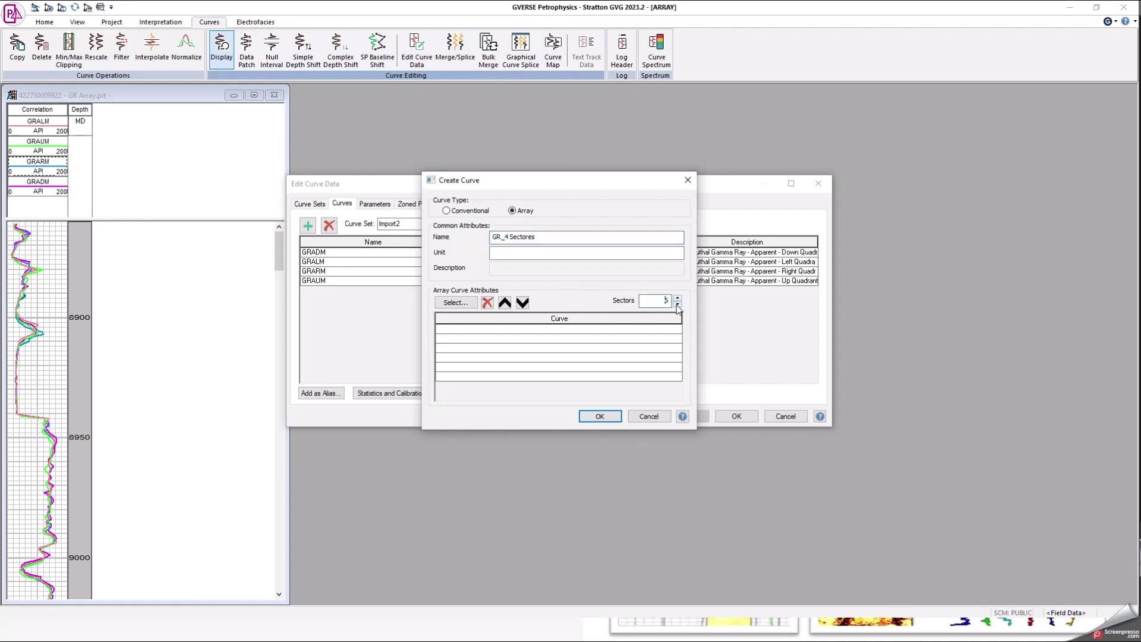
click(678, 304)
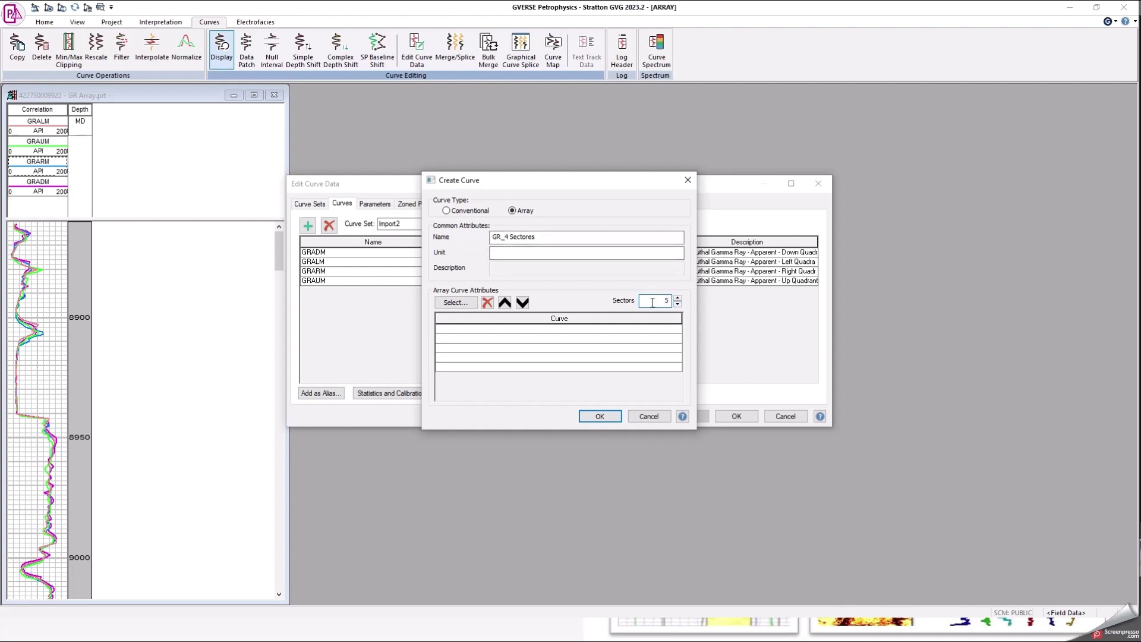
drag(651, 303, 675, 302)
Assign the curves GRAUM, GRARM, GRADM, GRALM and GRAUM again, in that order, to the array curve's five sectors.
click(456, 302)
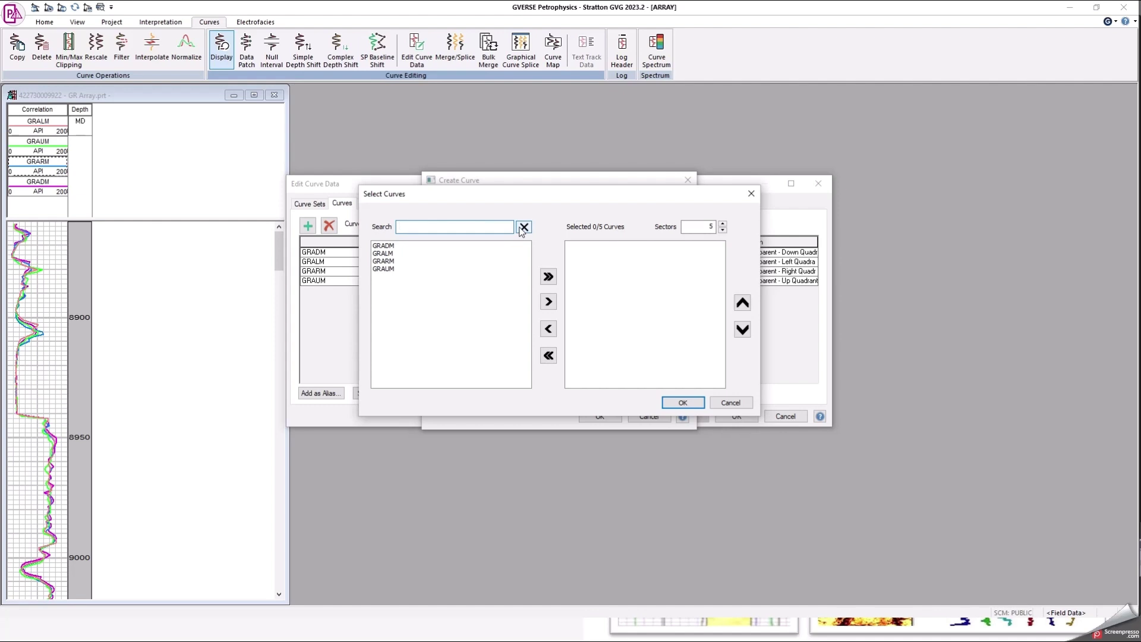
click(387, 269)
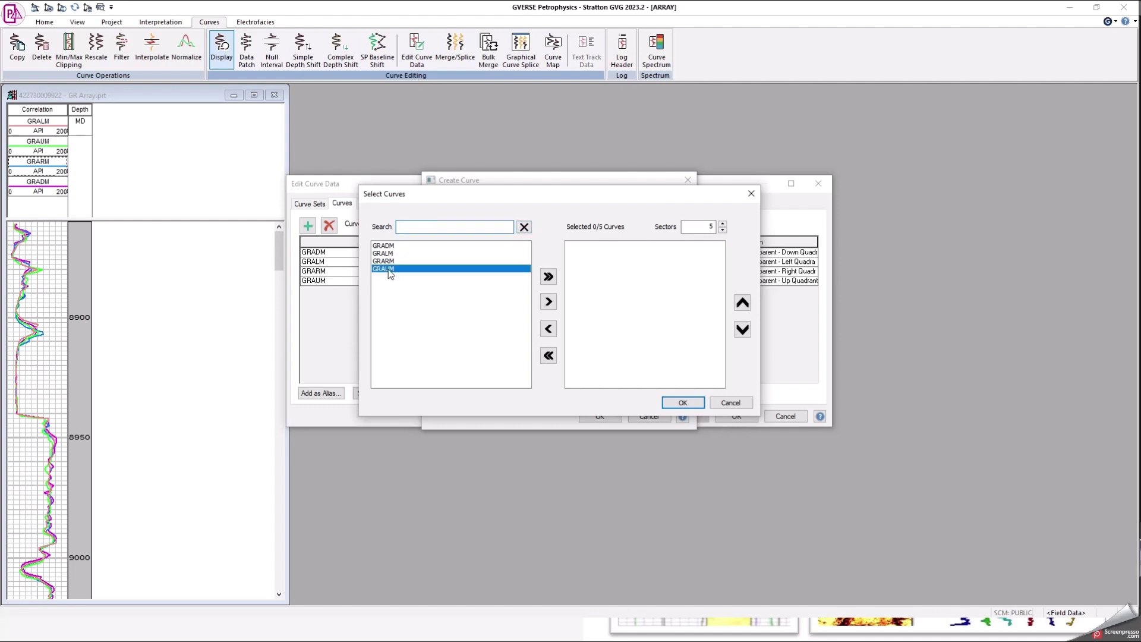
click(548, 303)
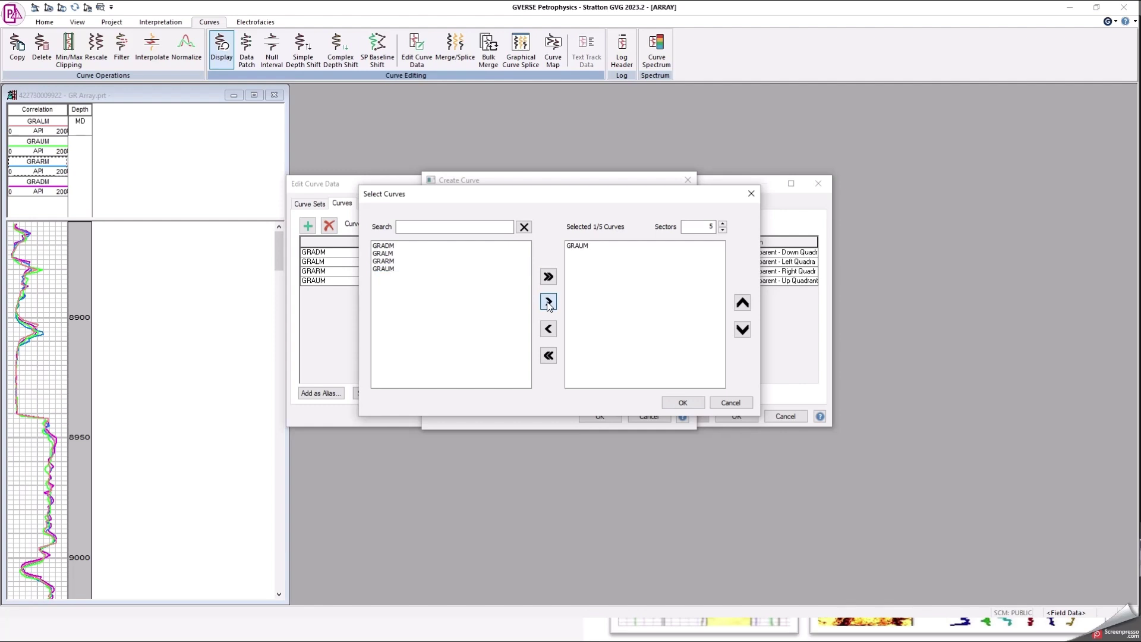
click(389, 262)
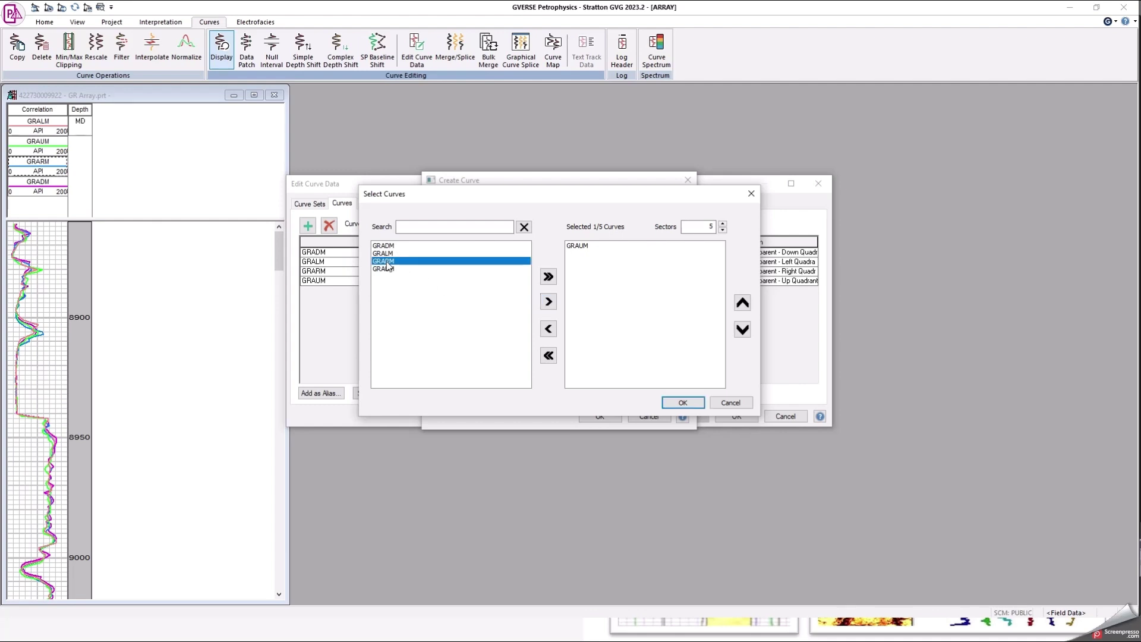
click(548, 301)
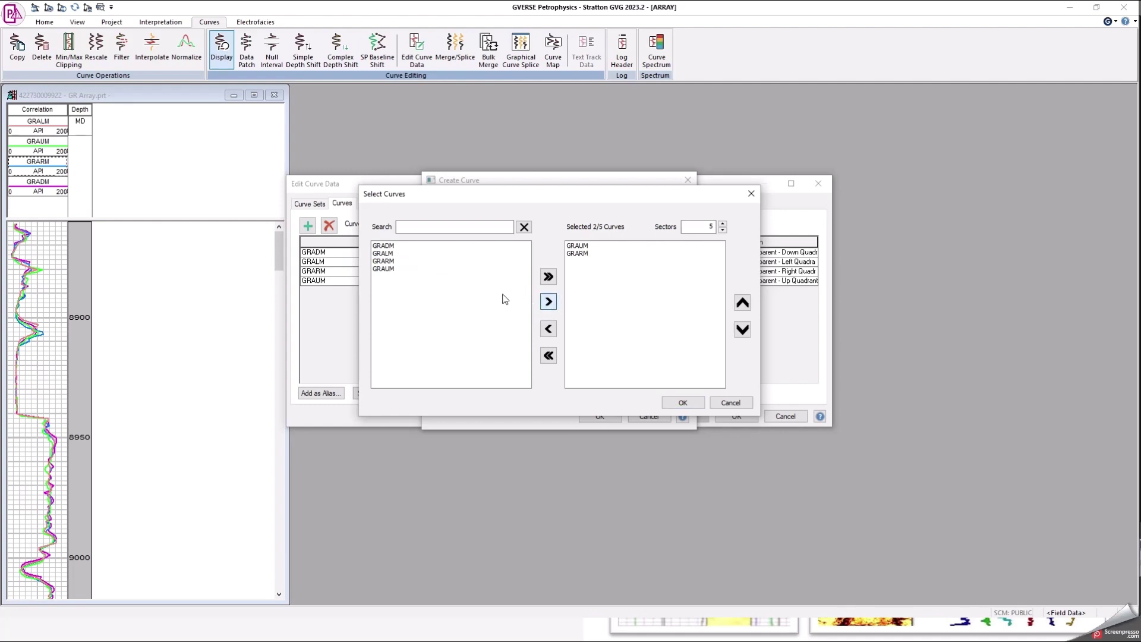
click(398, 246)
click(549, 302)
click(384, 254)
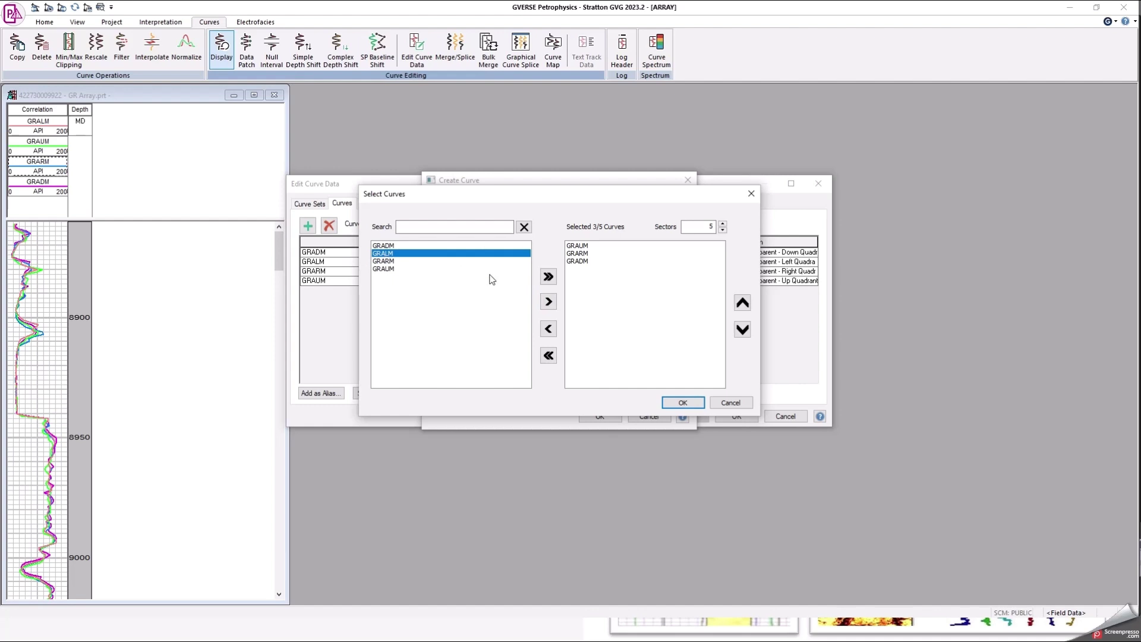
click(549, 301)
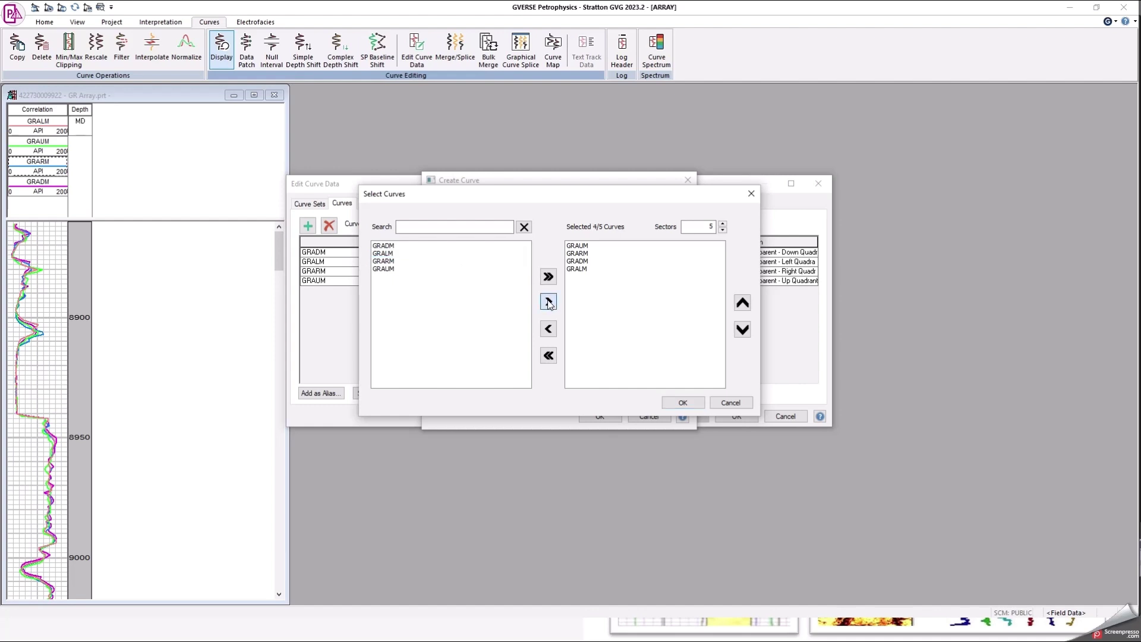
click(392, 270)
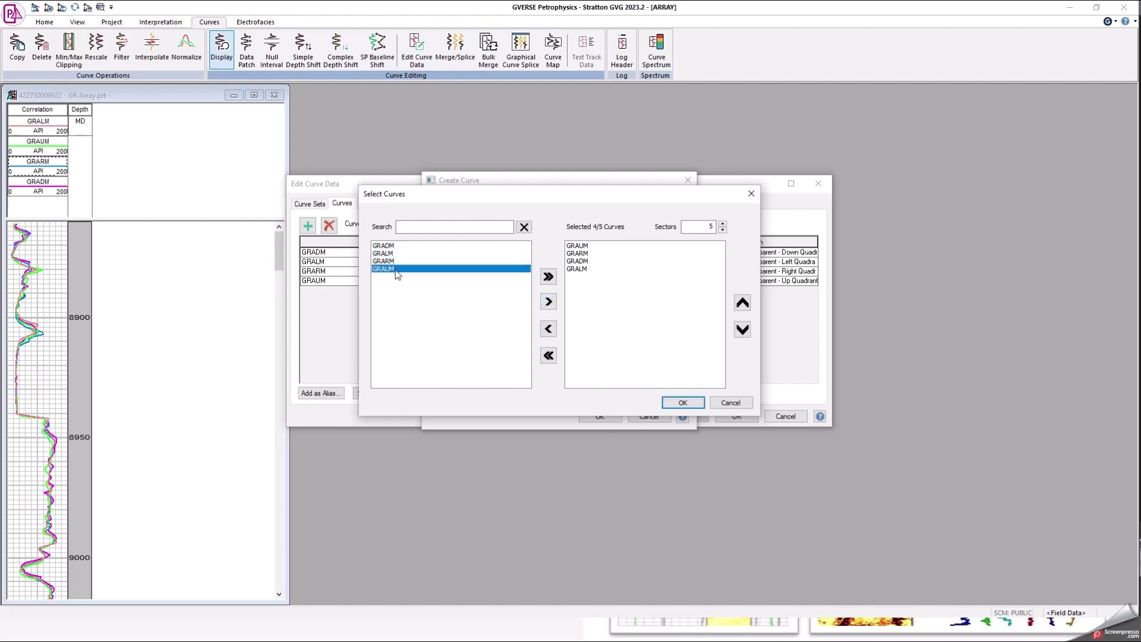
click(550, 303)
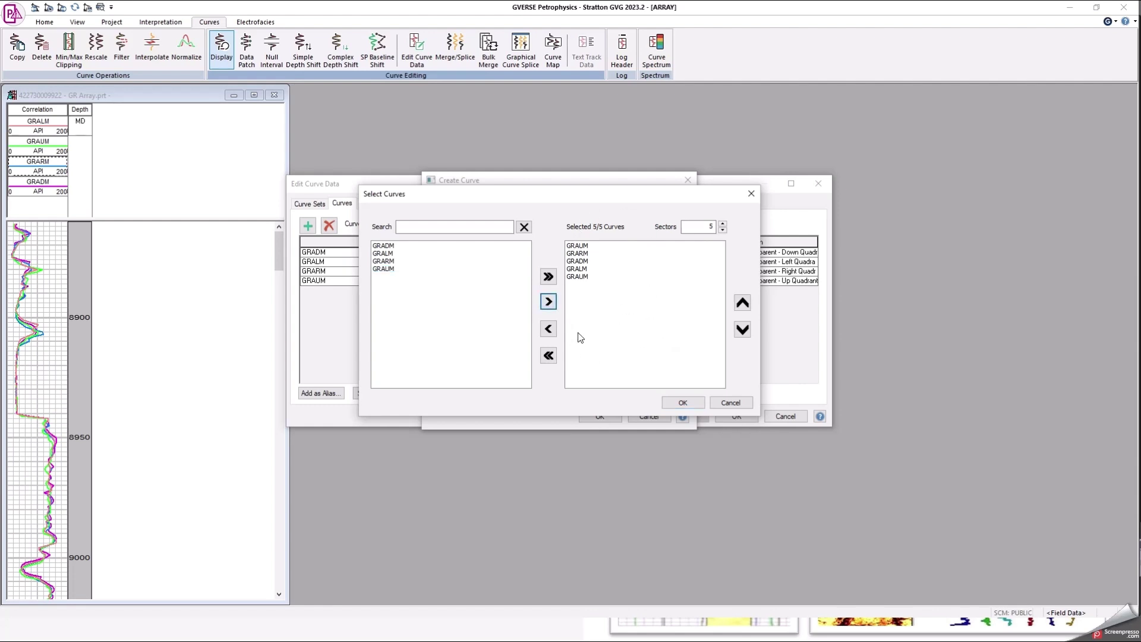
click(683, 403)
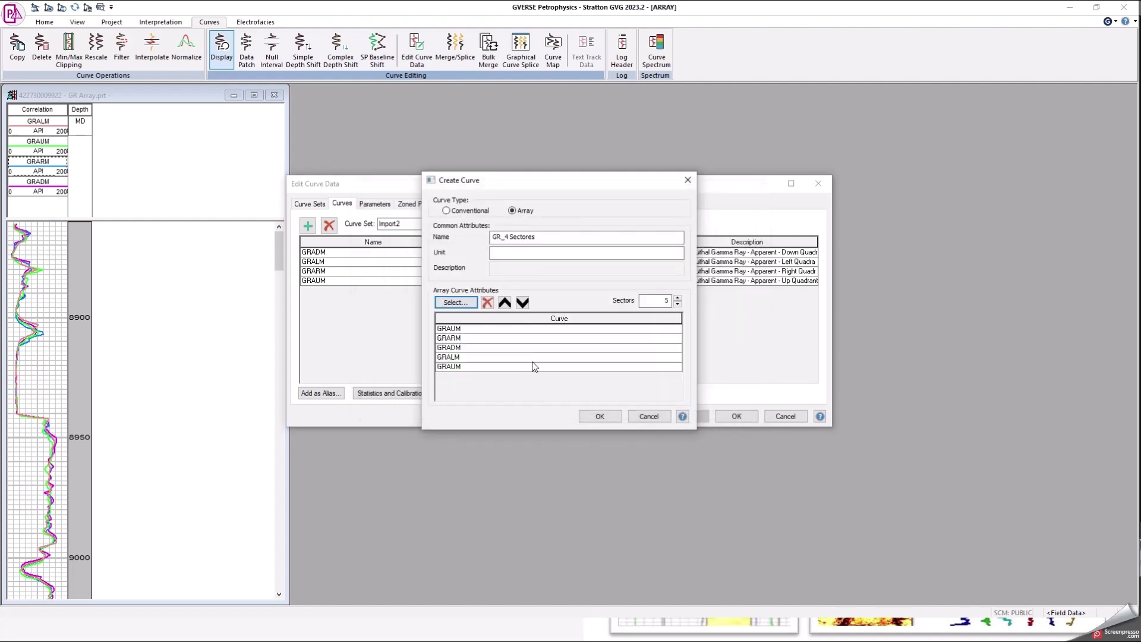
Confirm the GR_4 Sectores array curve's creation and save the edited curve data of the Import2 set.
click(597, 417)
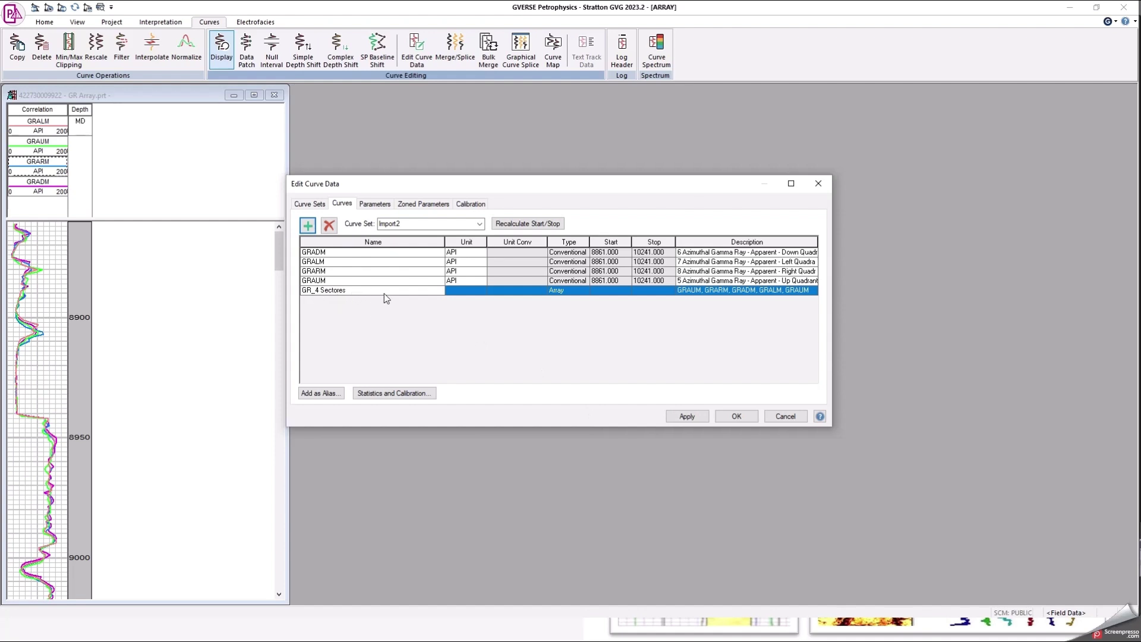
click(413, 225)
click(736, 418)
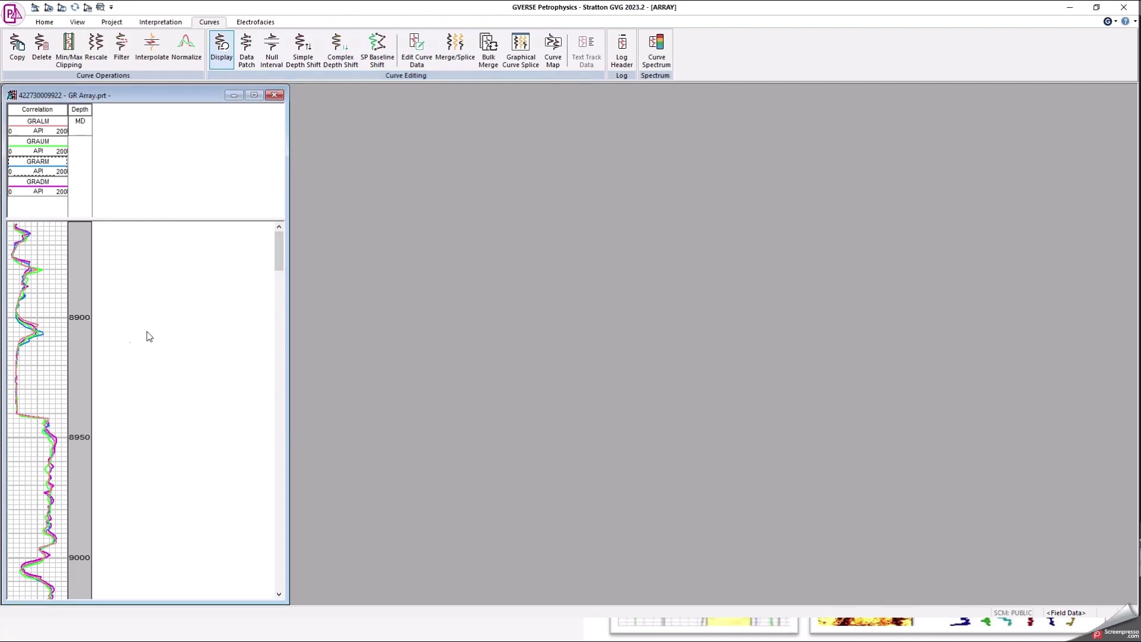
Add an array curve track to the log and assign it the GR_4 Sectores curve from the Import2 set.
right_click(127, 277)
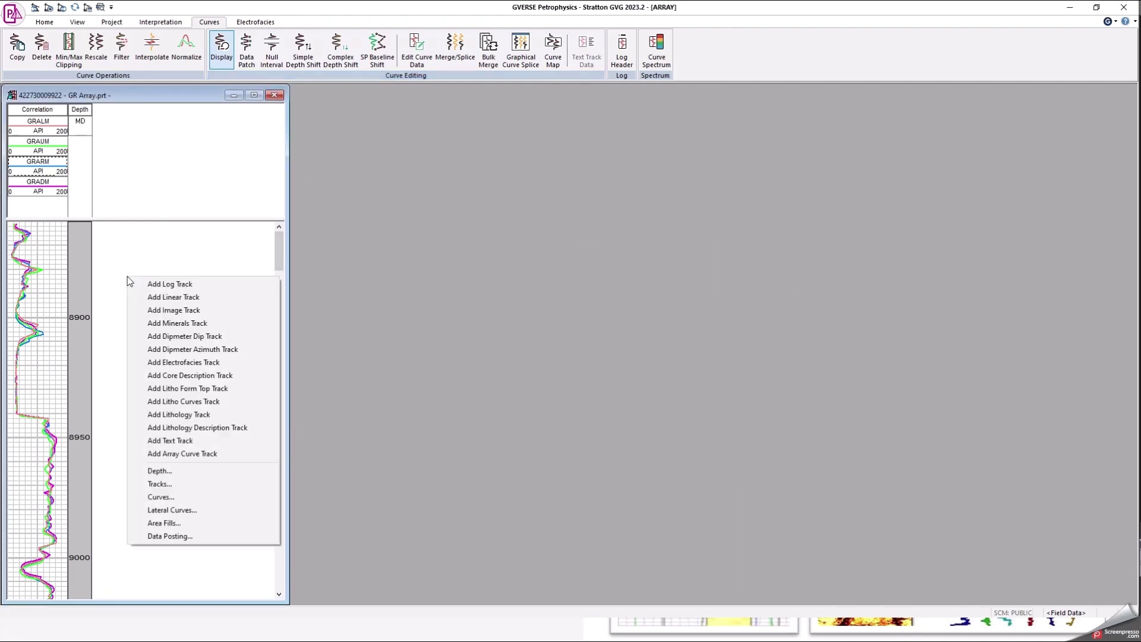
click(176, 454)
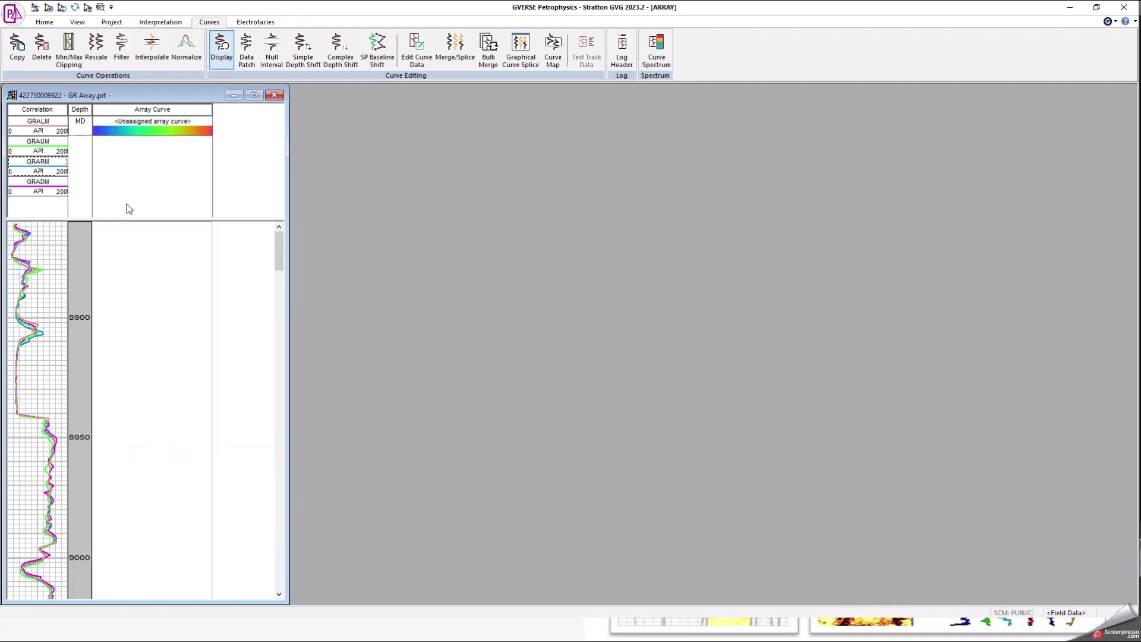
right_click(136, 240)
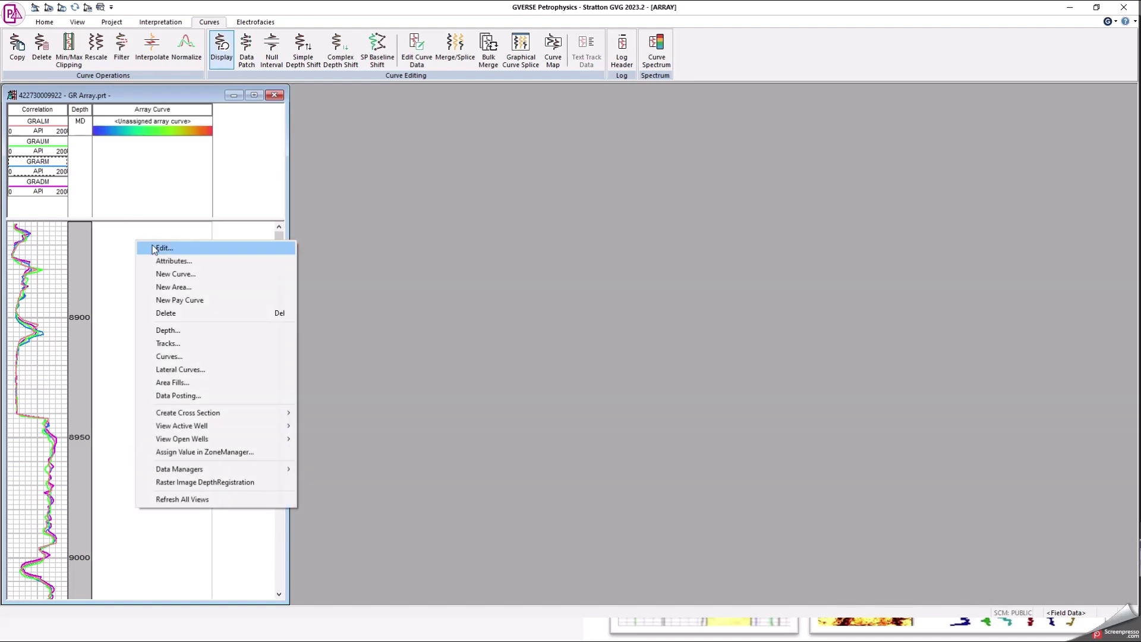
click(155, 247)
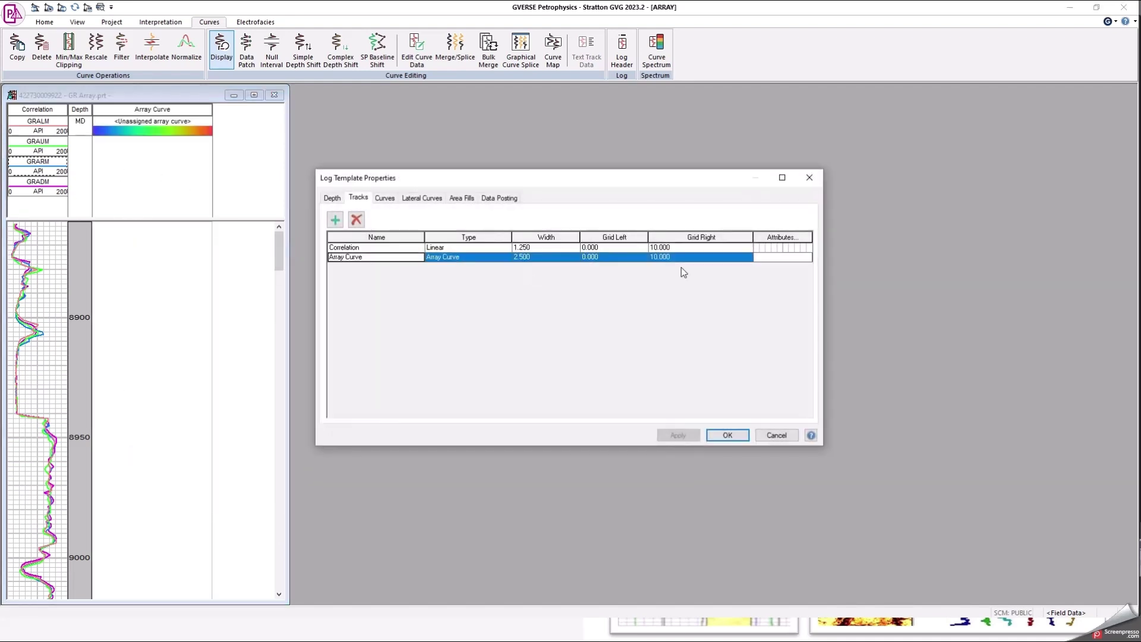
click(780, 257)
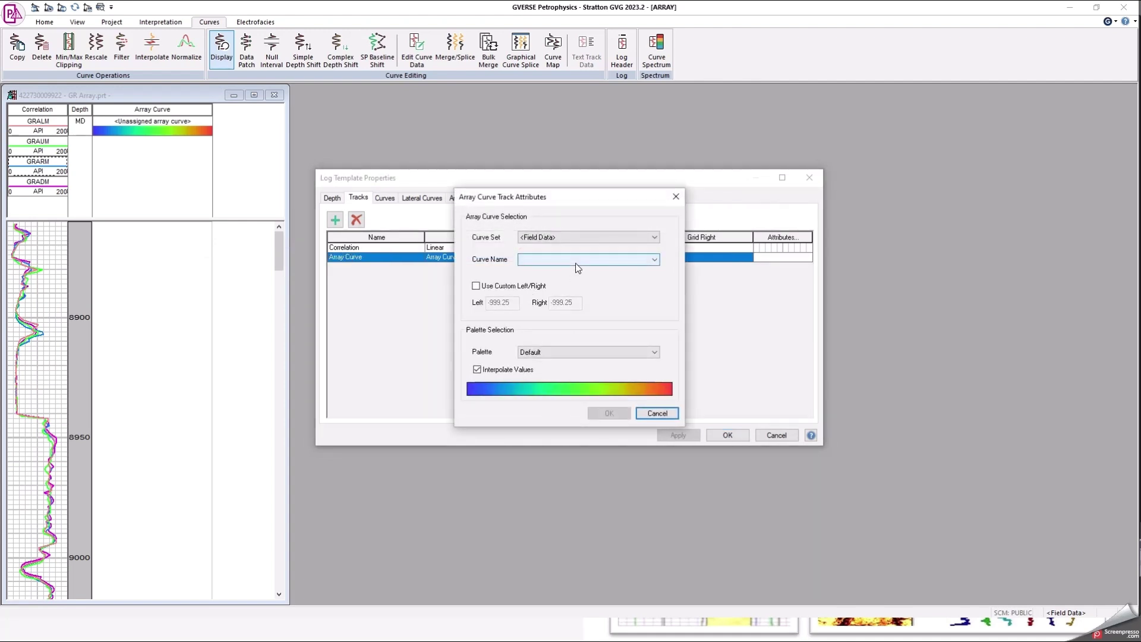
click(579, 267)
click(577, 241)
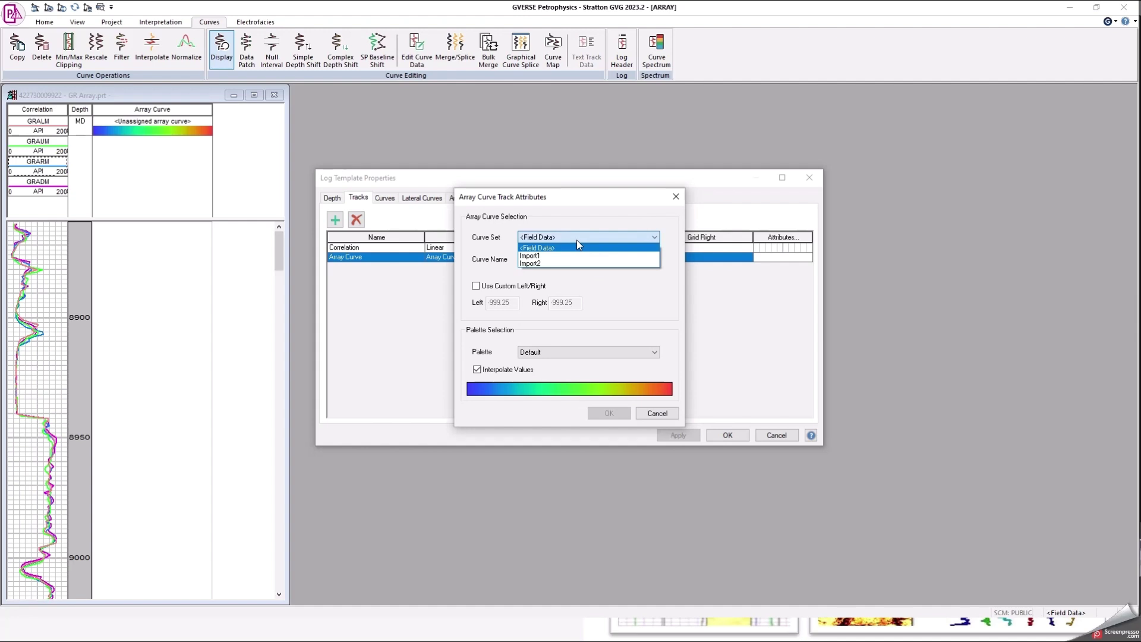
click(536, 265)
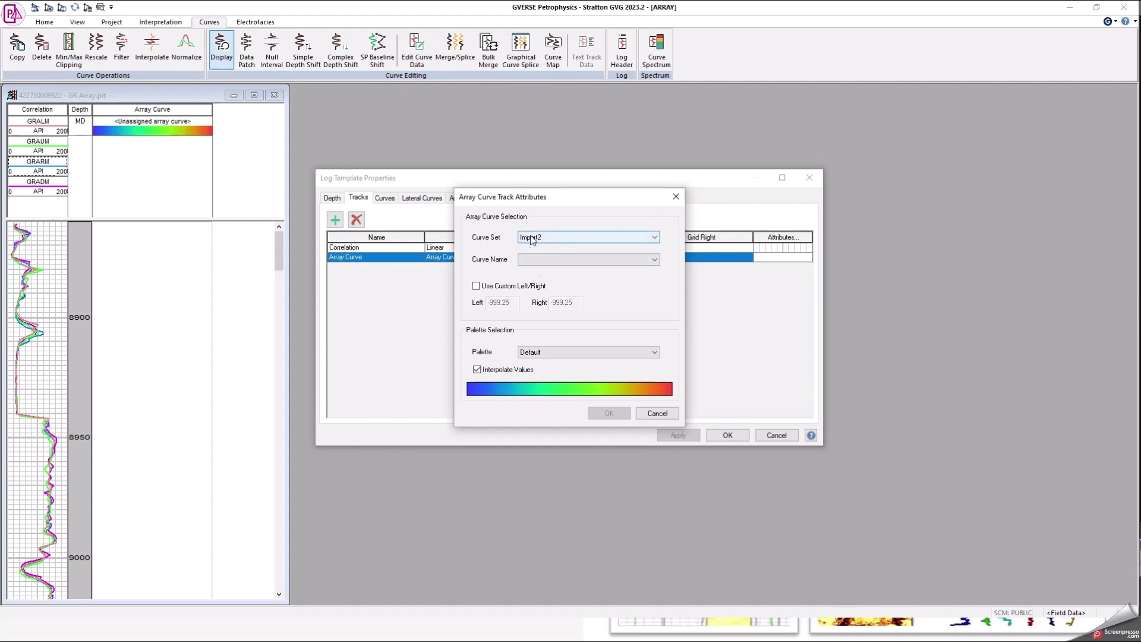
click(544, 259)
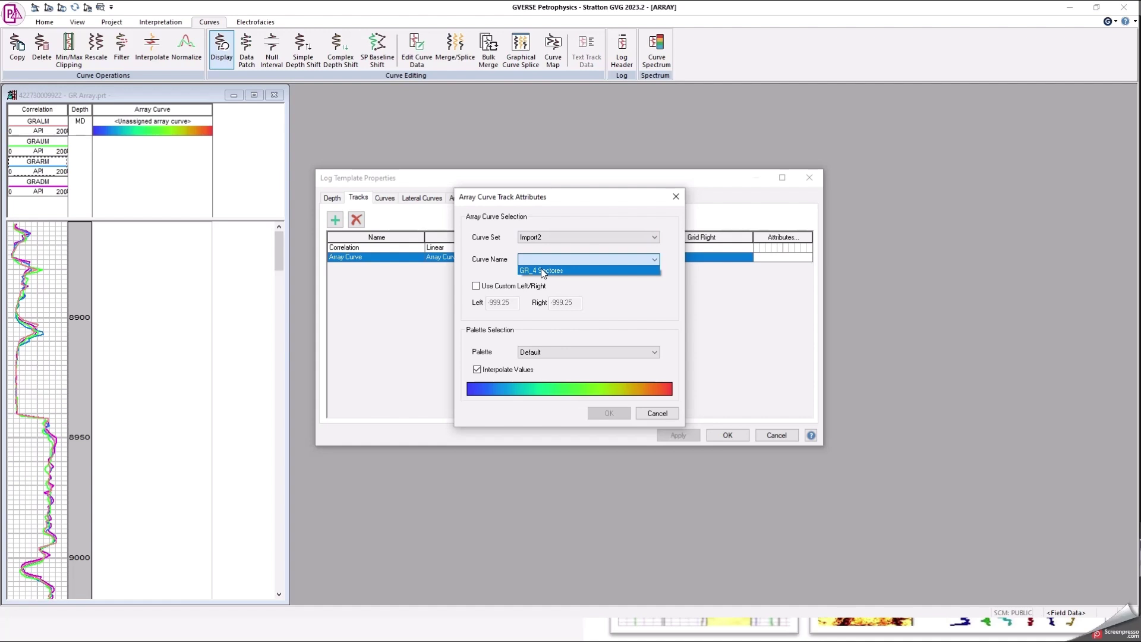
click(543, 271)
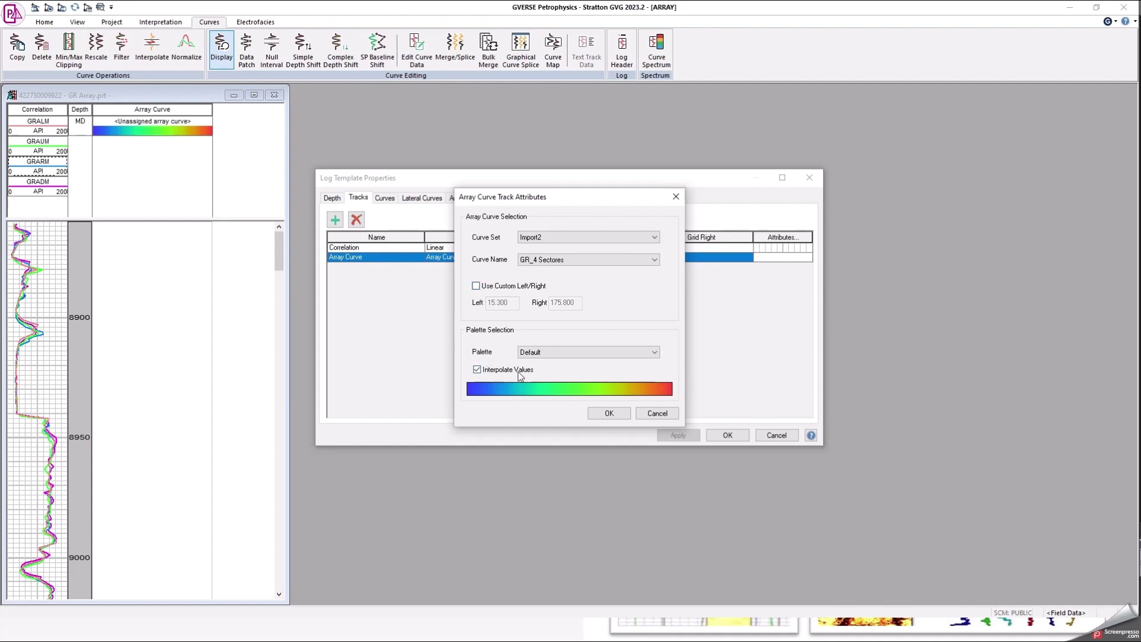
Set the array curve track's palette to BLKWHYEL and apply the log template properties.
click(564, 355)
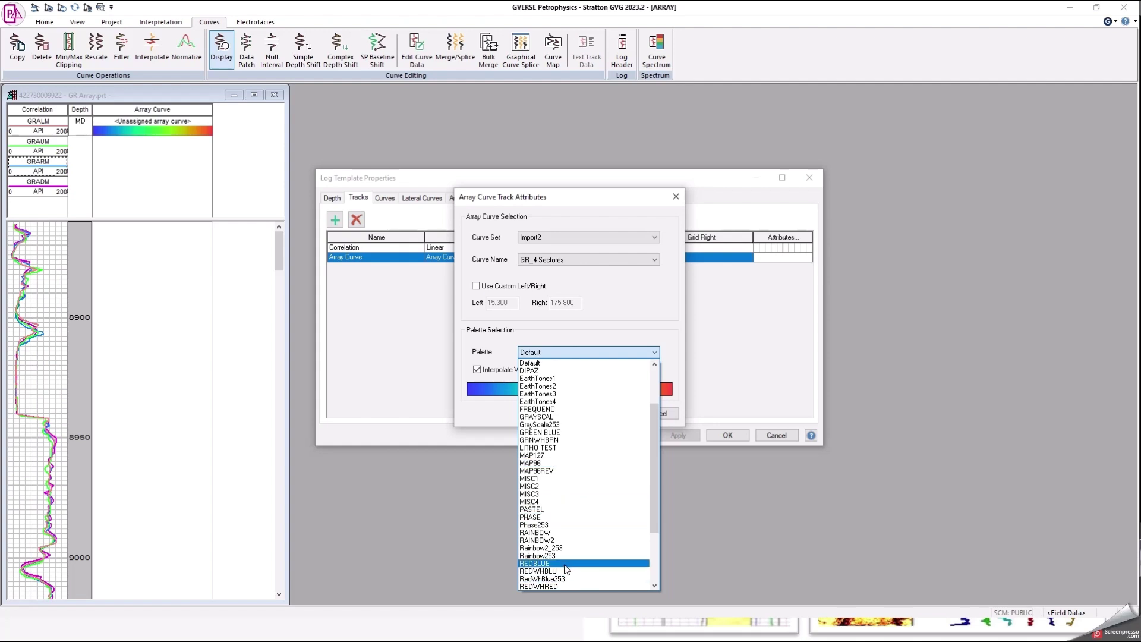
scroll(565, 572, down, 1)
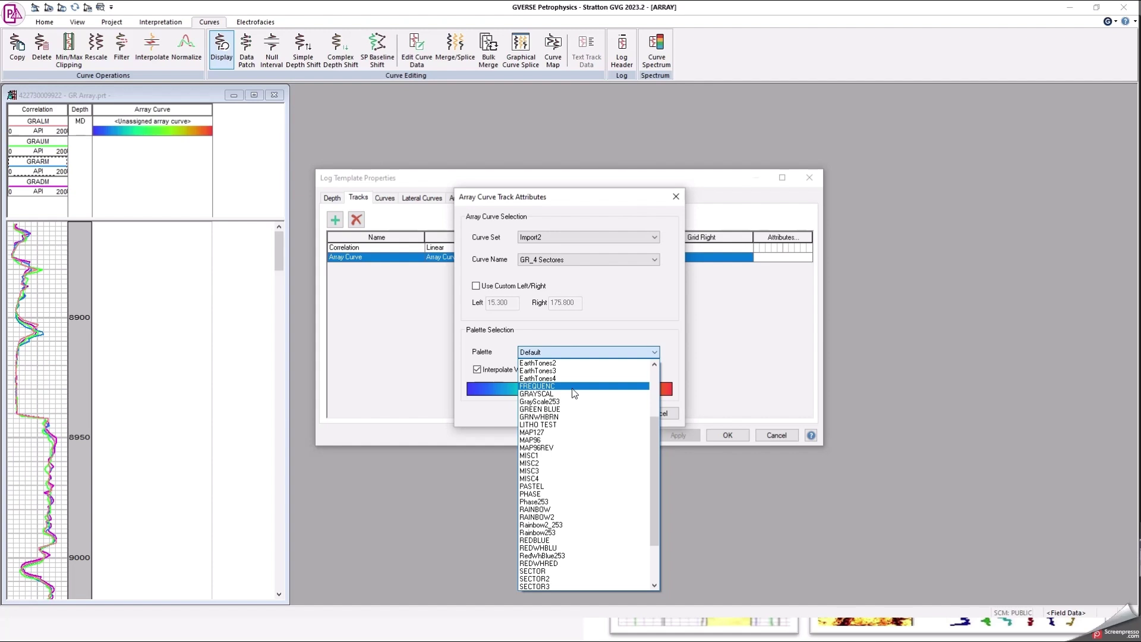
scroll(572, 388, up, 4)
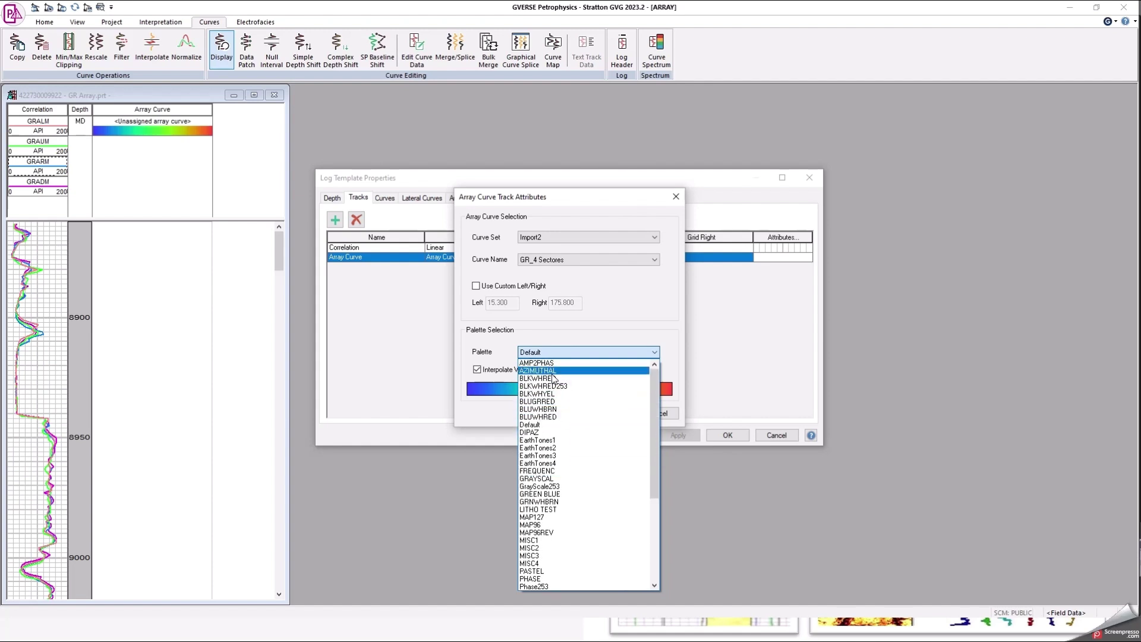
click(562, 394)
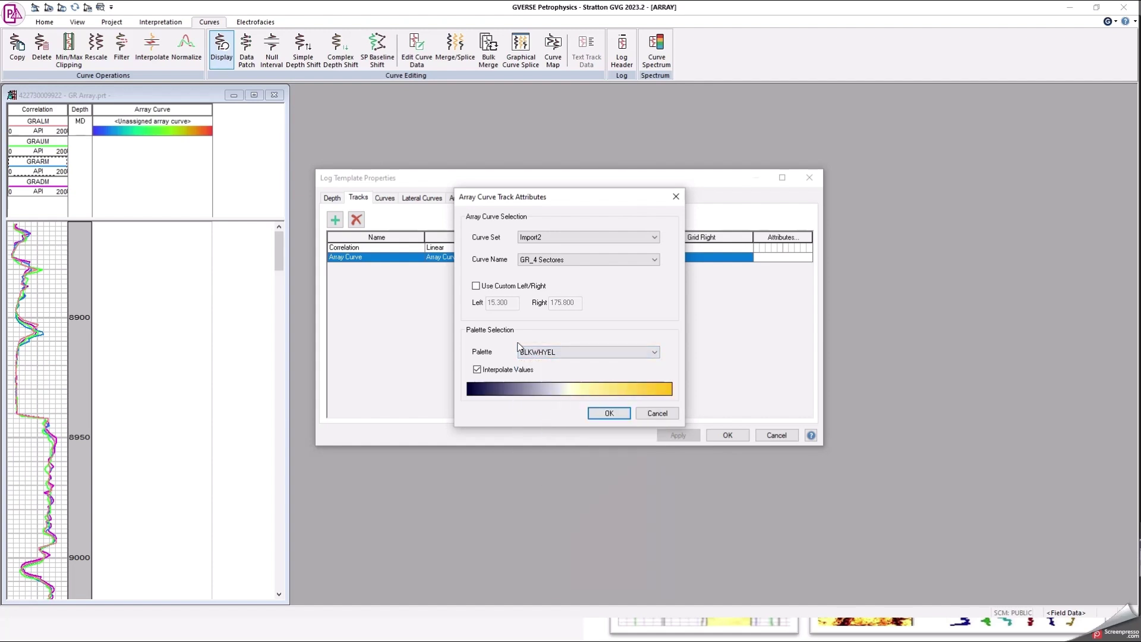
click(615, 412)
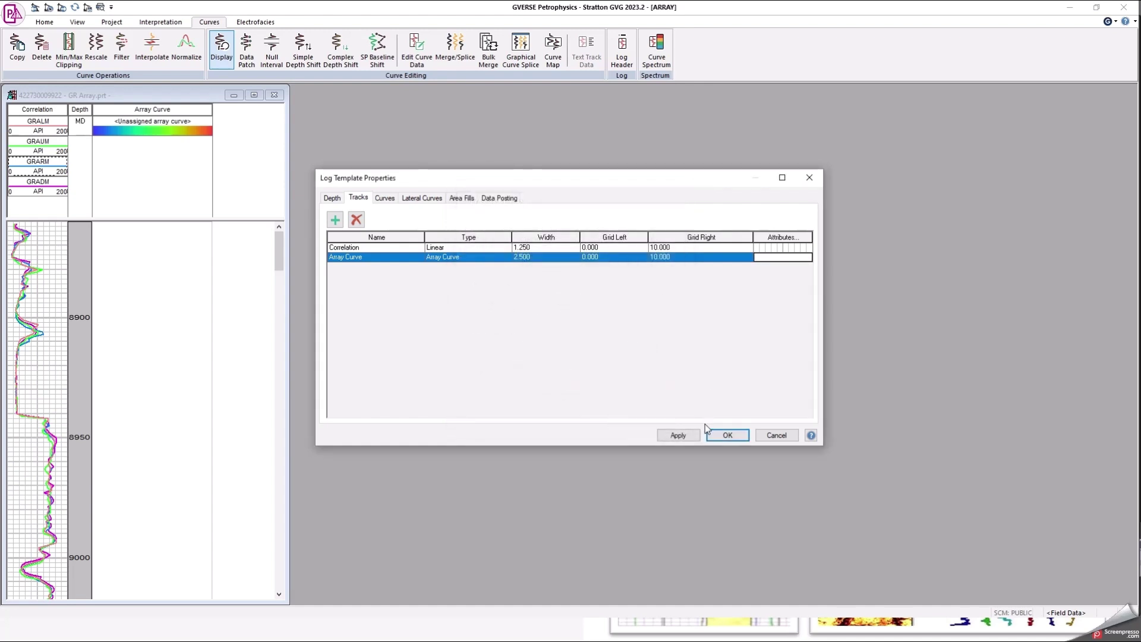
click(678, 436)
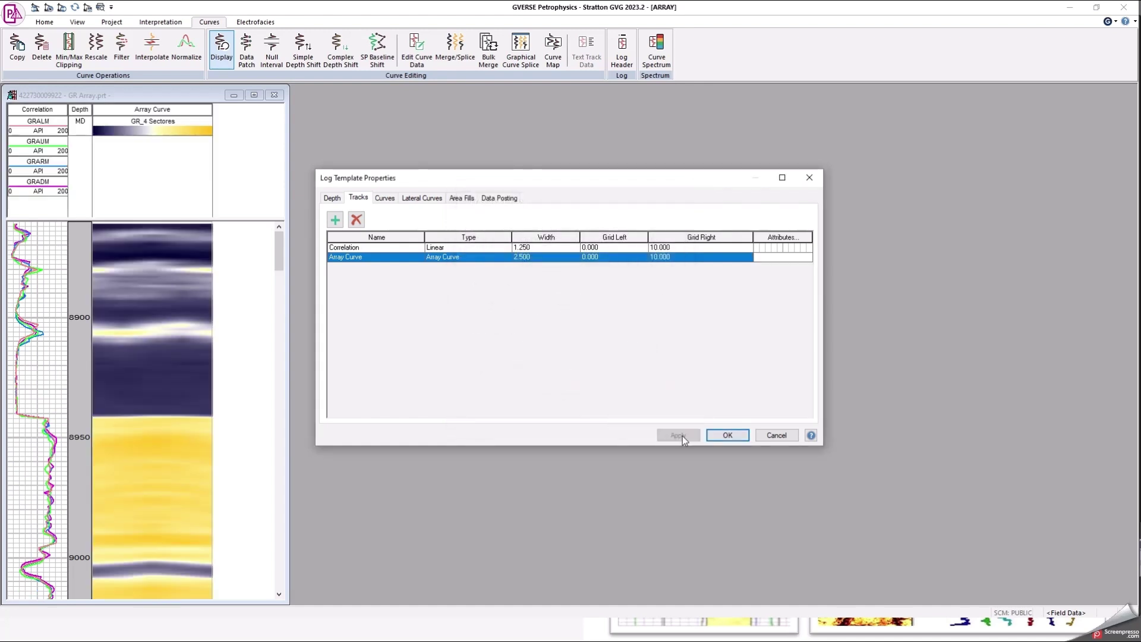
click(729, 437)
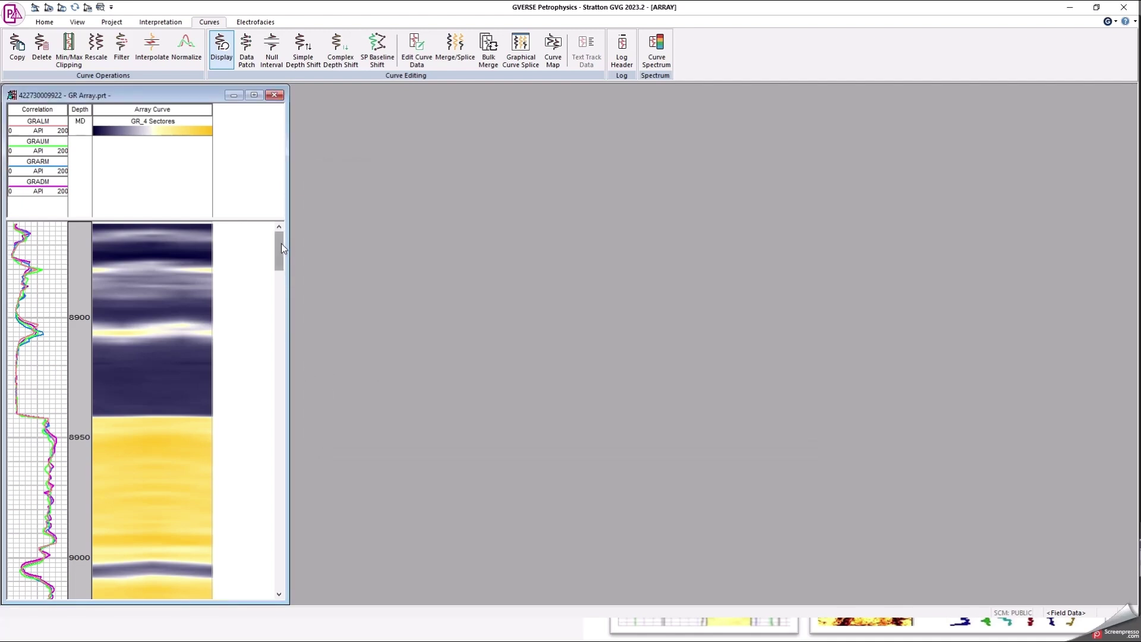
Examine the GR_4 Sectores array image against the four gamma ray curves down the length of the log.
drag(281, 244, 285, 268)
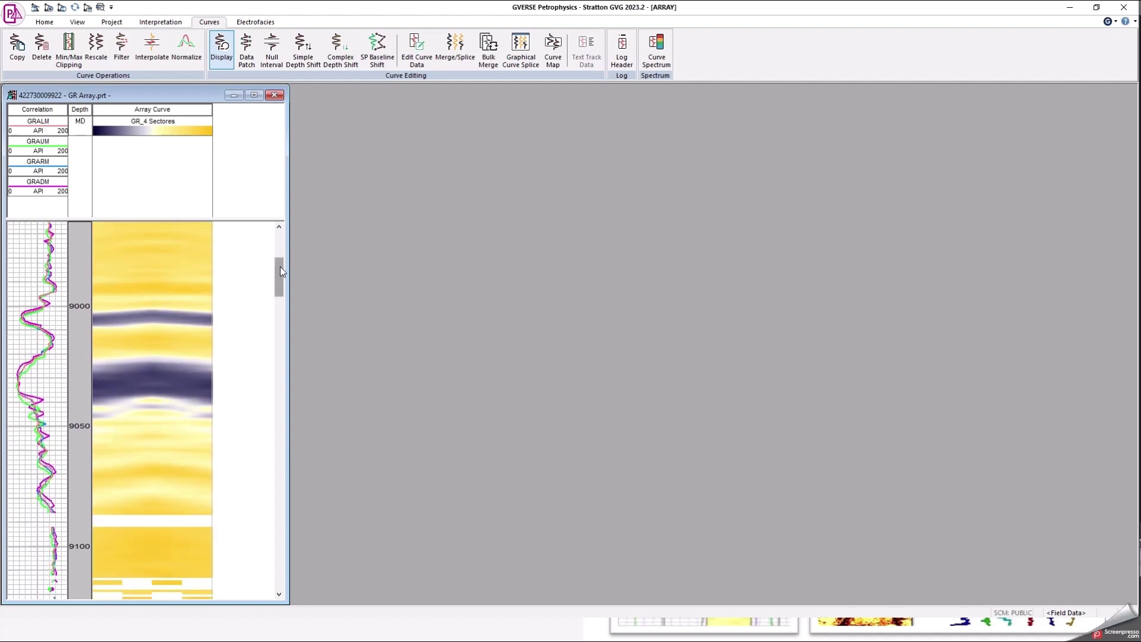
drag(280, 267, 282, 313)
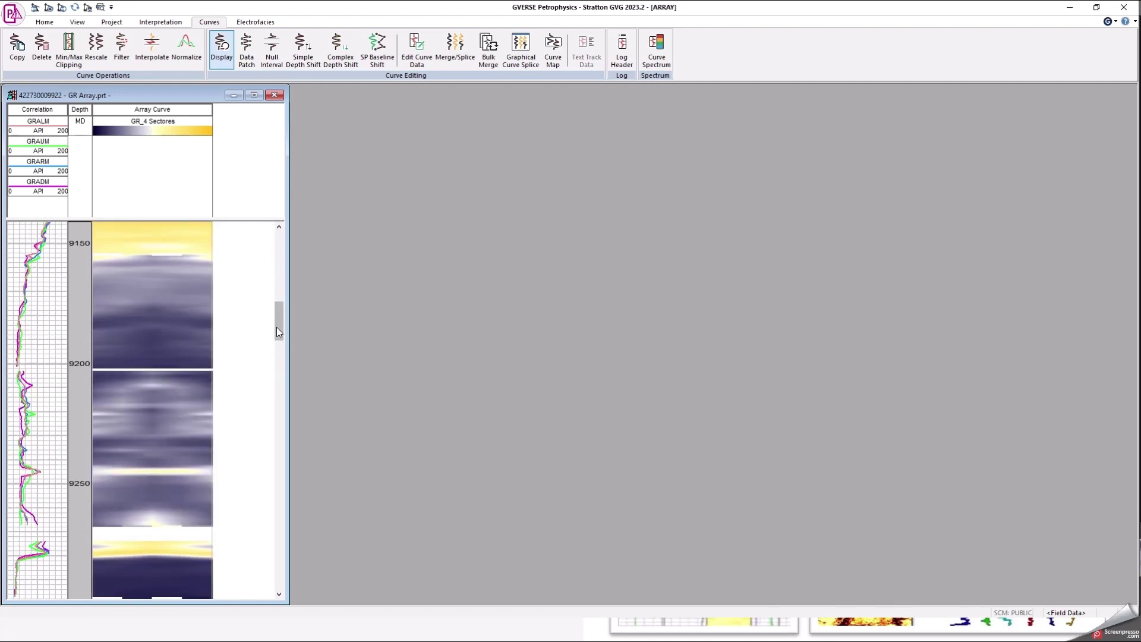
drag(276, 327, 279, 321)
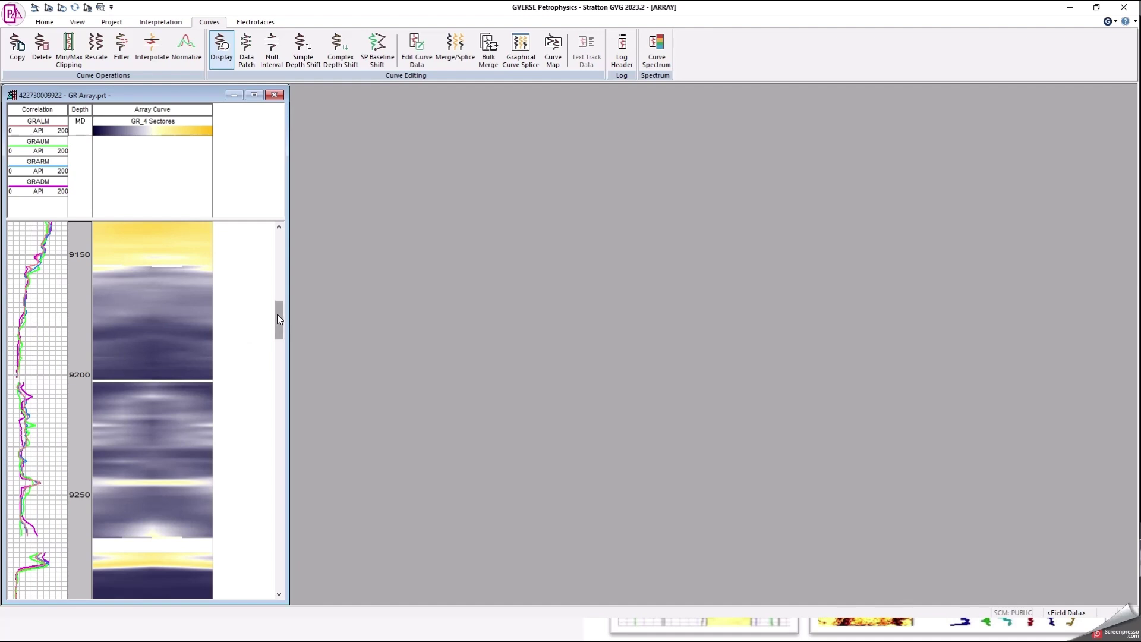
drag(277, 313, 279, 397)
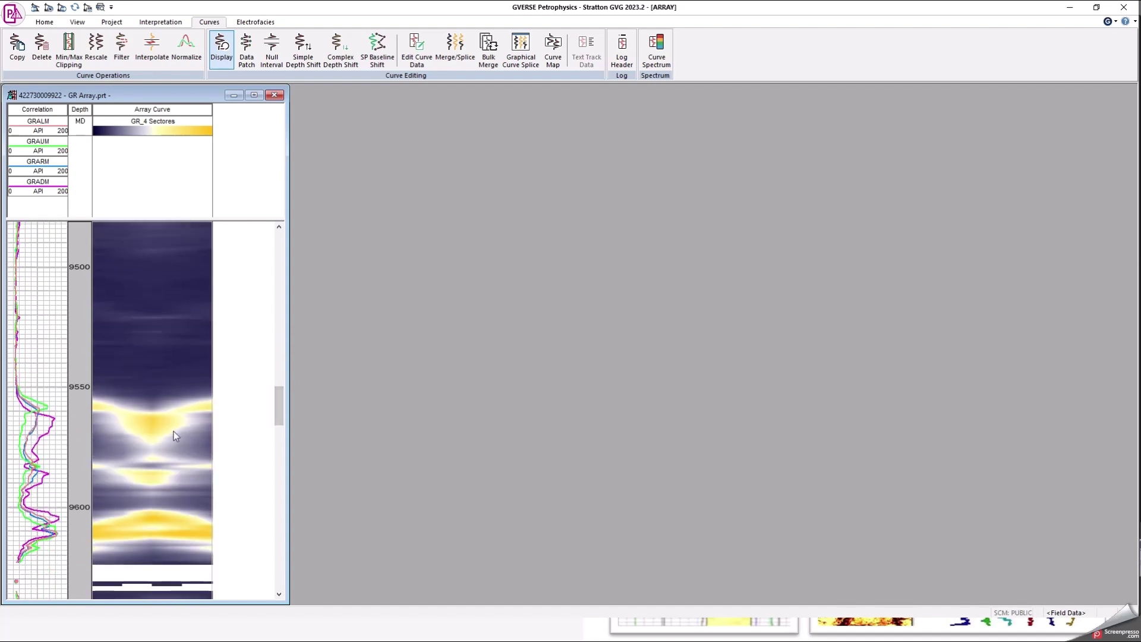
drag(280, 398, 284, 470)
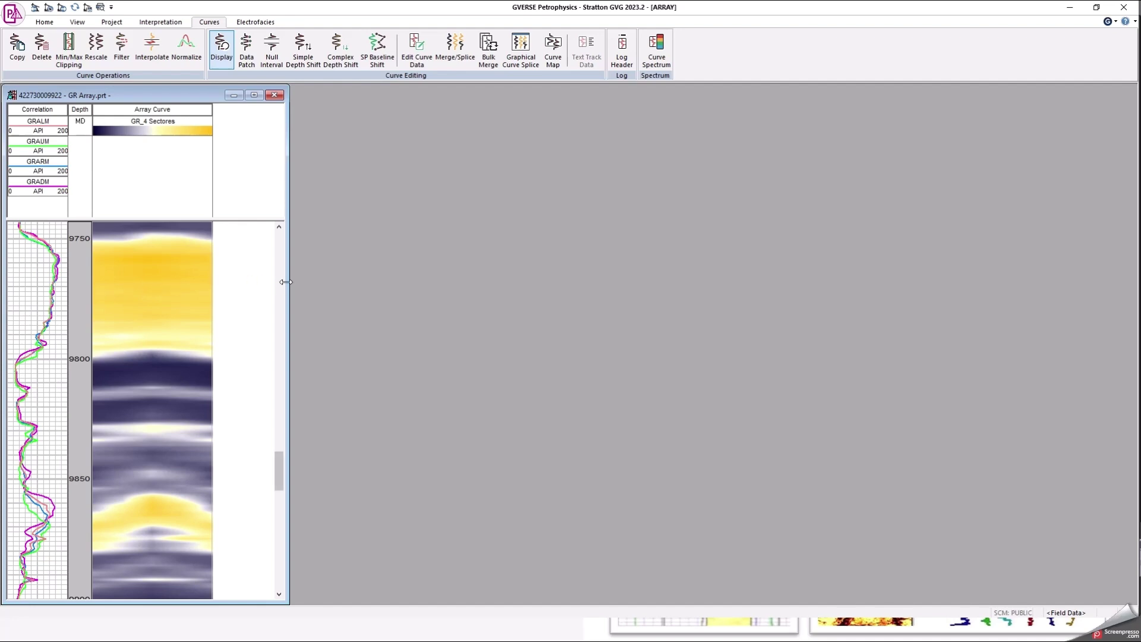
drag(289, 287, 295, 286)
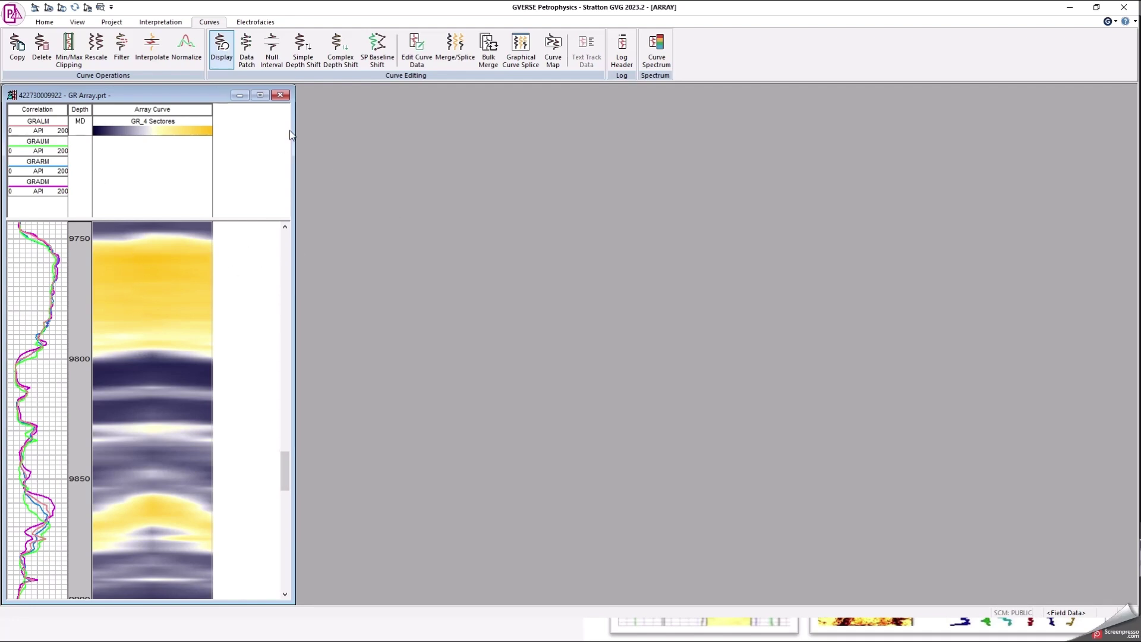
Switch to the splicing.prt log view of well GRI 21 and widen its window.
click(78, 22)
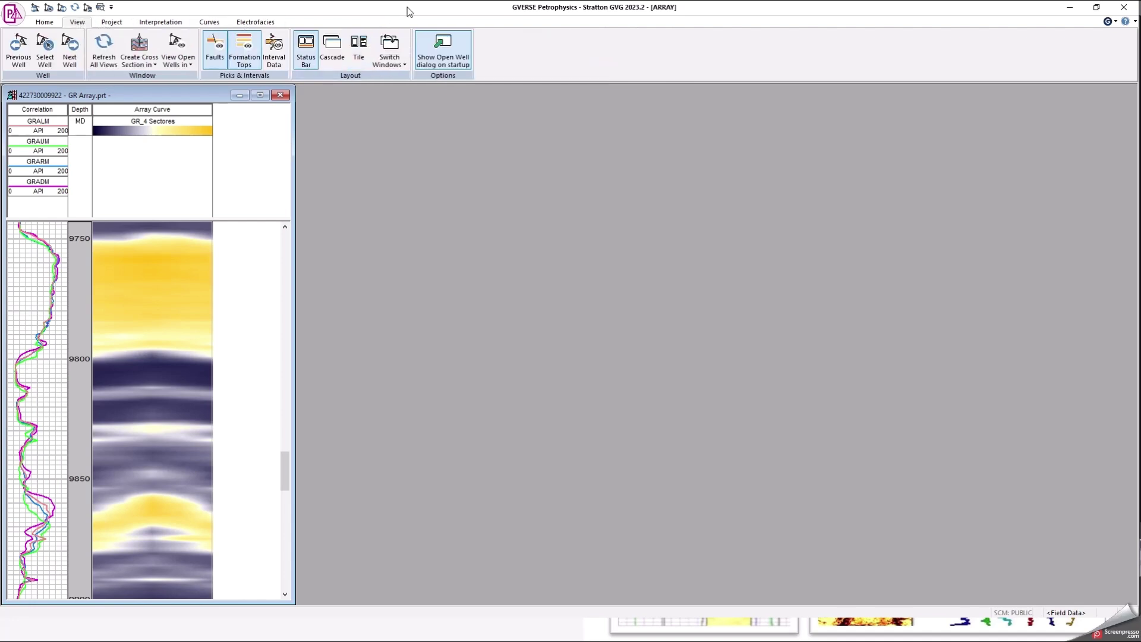
click(397, 45)
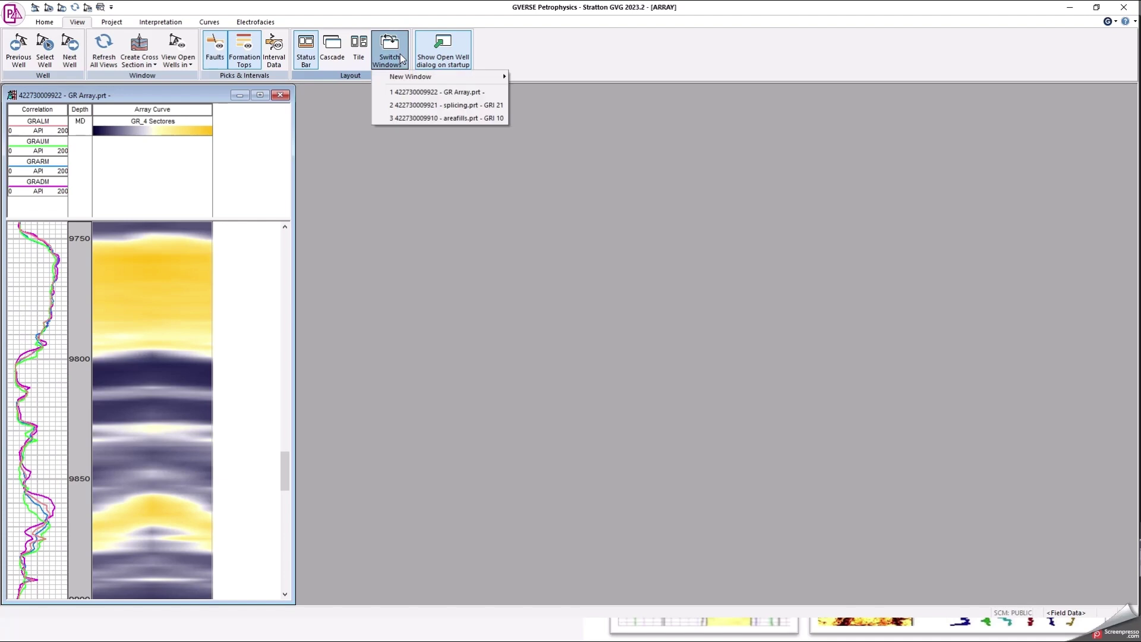
click(418, 104)
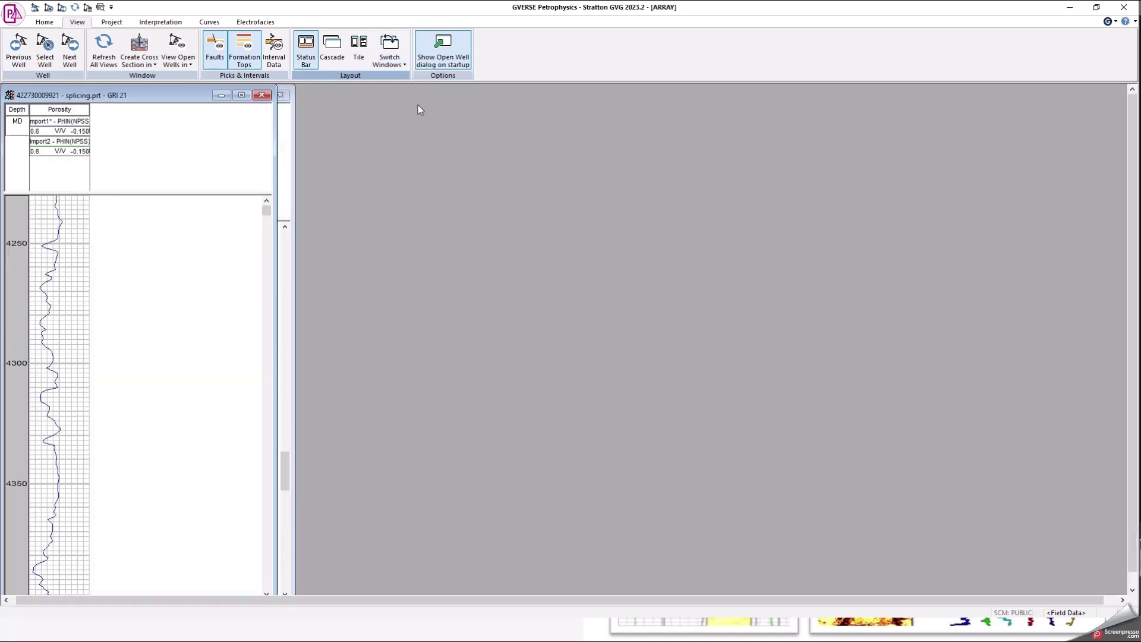
drag(275, 258, 393, 258)
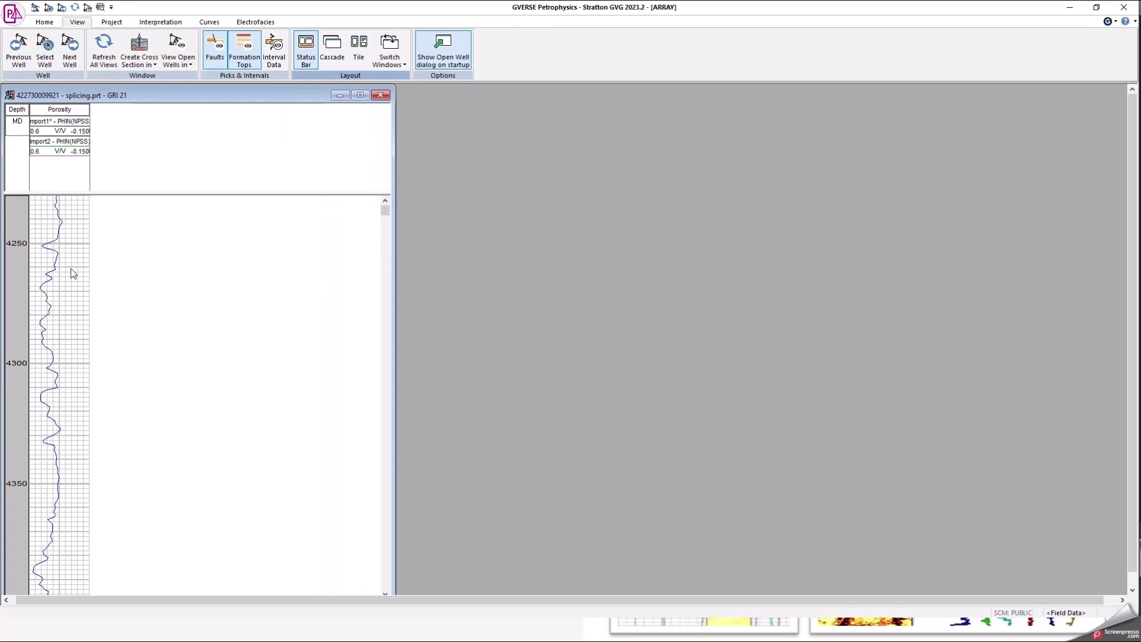
Look down the Porosity track of well GRI 21 and open the Graphical Curve Splice settings.
scroll(64, 292, down, 15)
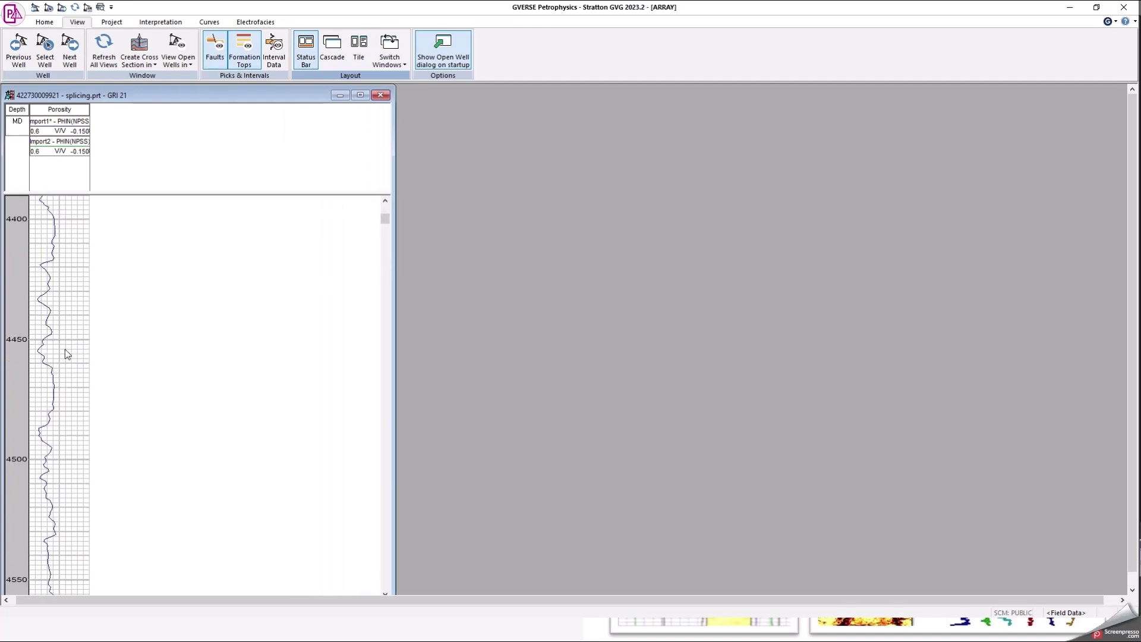
scroll(69, 376, down, 20)
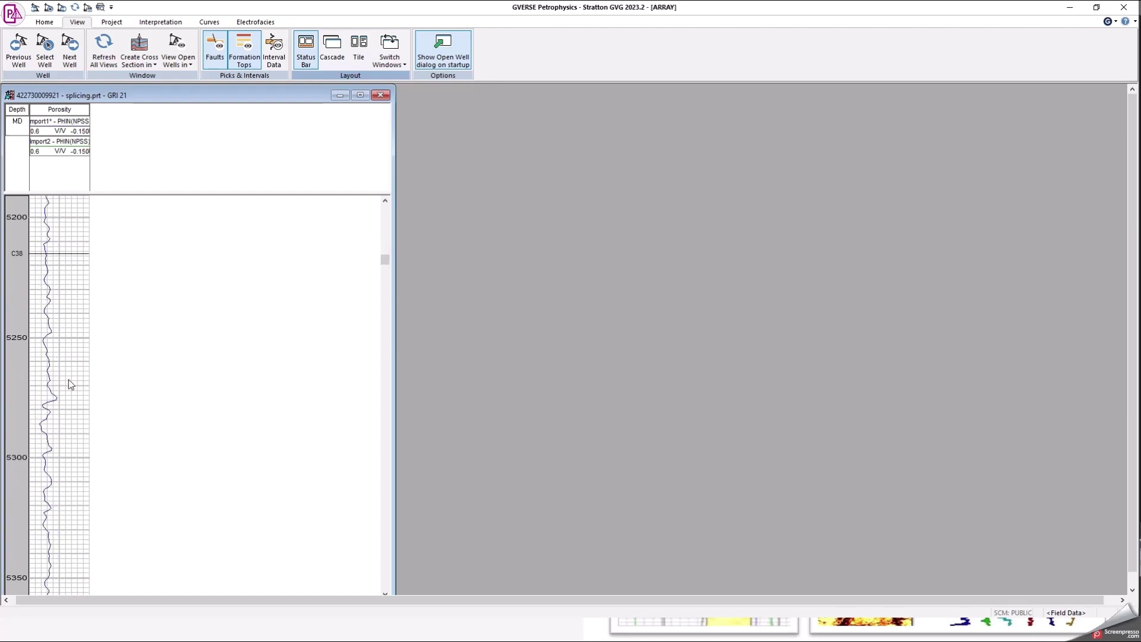
scroll(70, 381, down, 15)
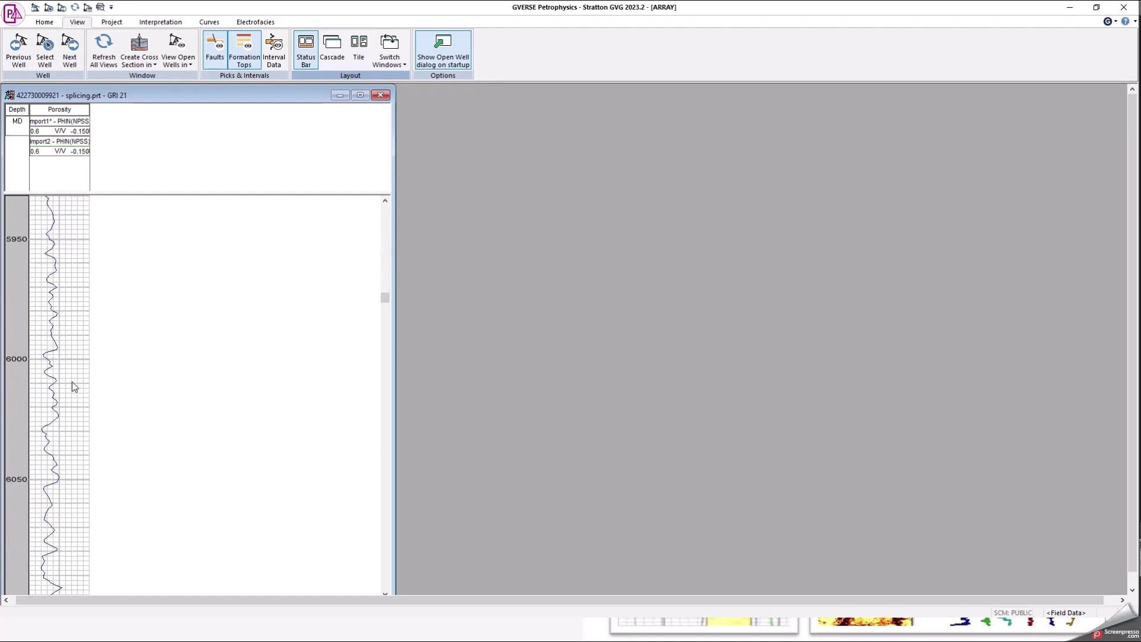
scroll(66, 381, down, 8)
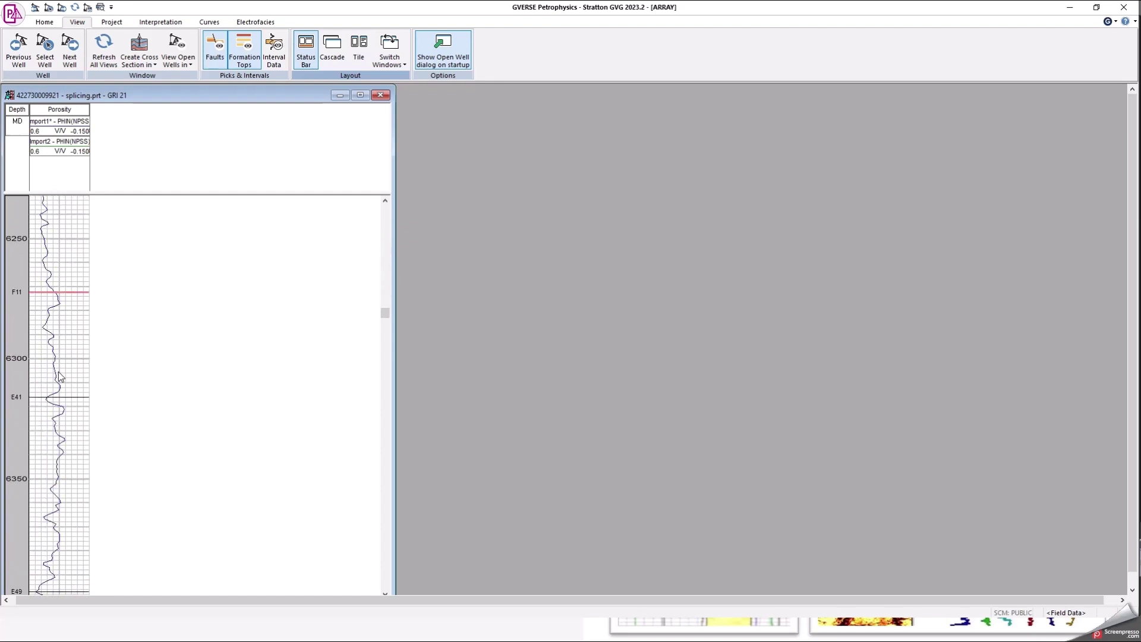
scroll(59, 374, down, 2)
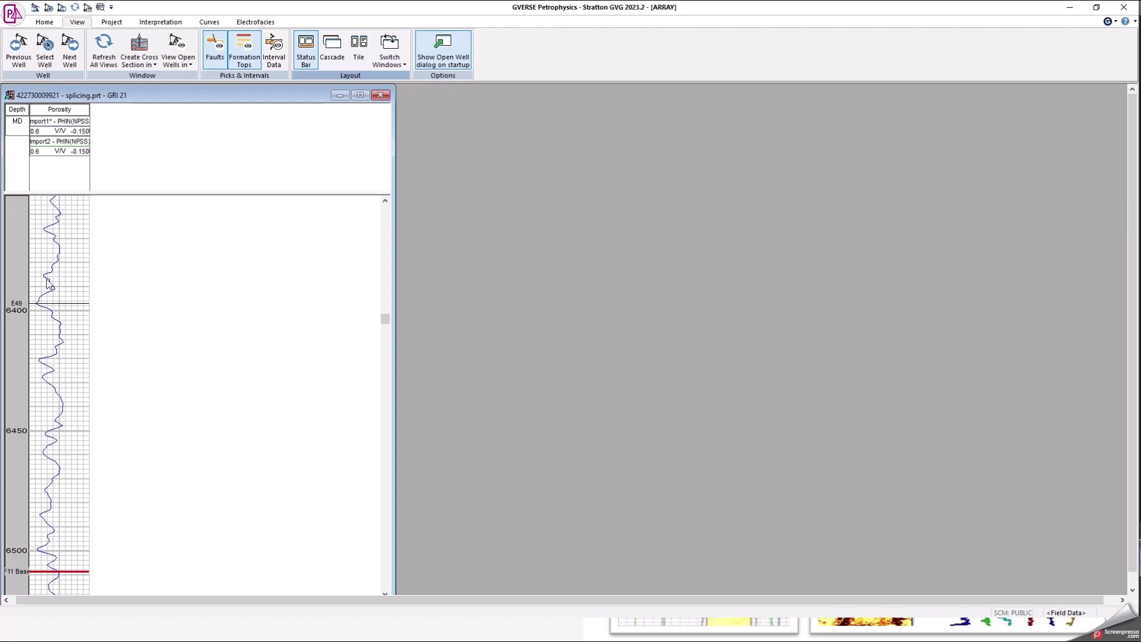
click(209, 22)
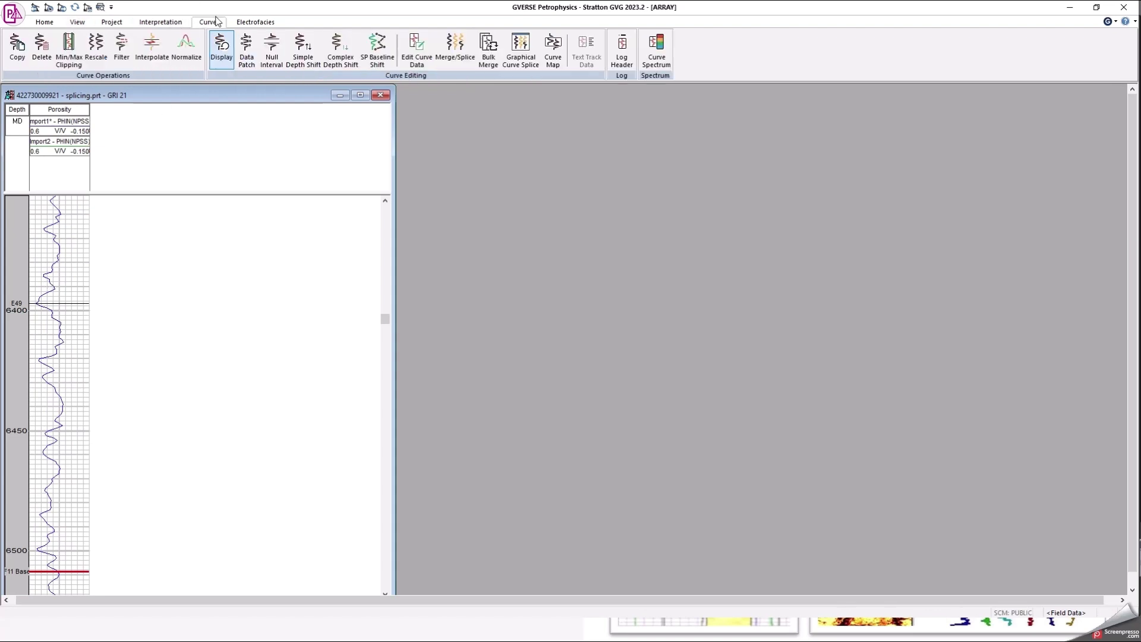
click(526, 56)
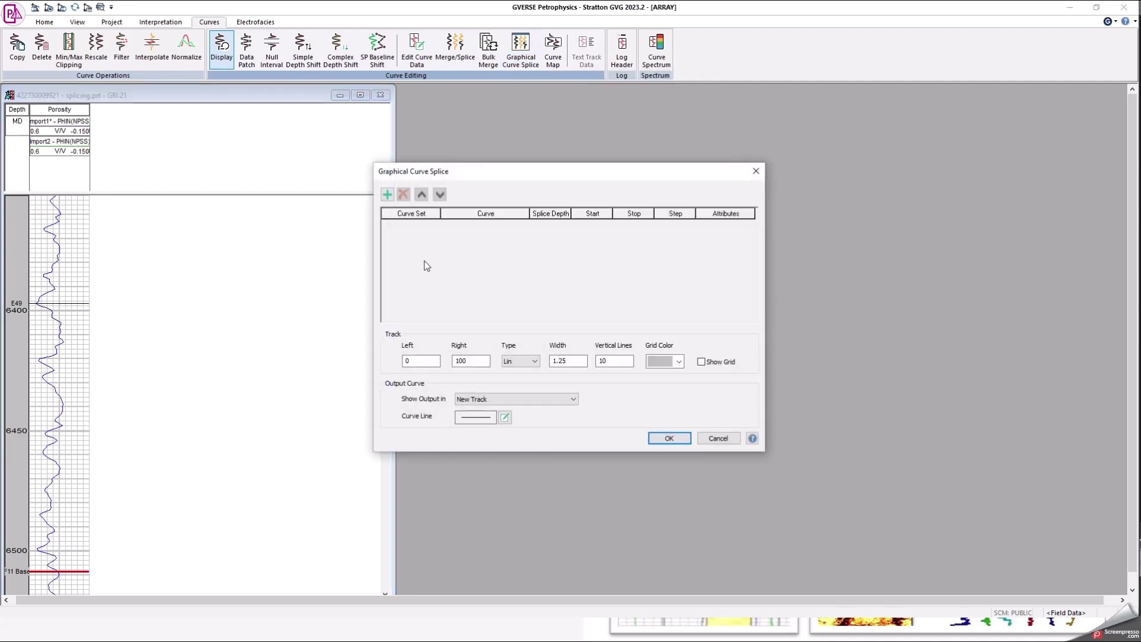
Add two curve rows to the graphical splice, one from curve set Import1 and one from Import2.
click(388, 195)
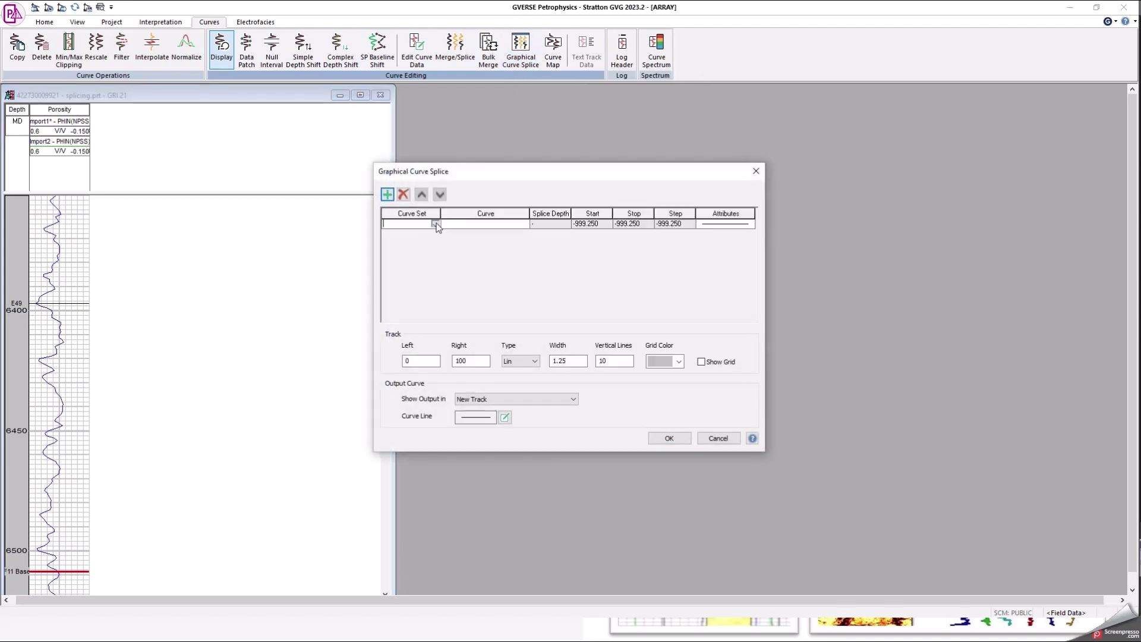
click(436, 223)
click(428, 233)
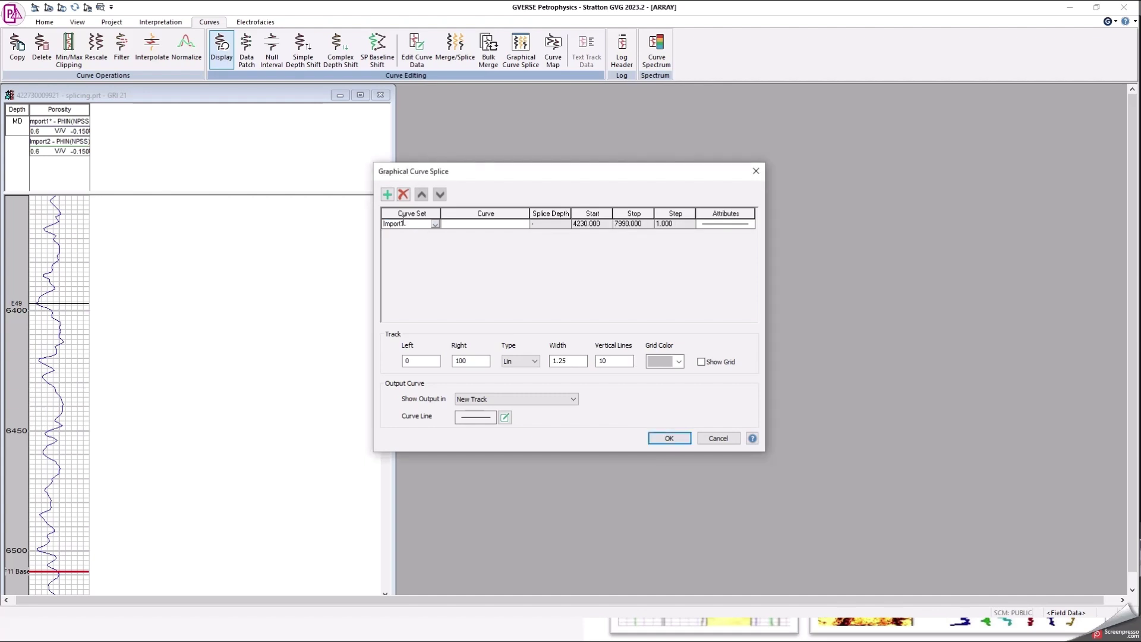
click(387, 195)
click(435, 234)
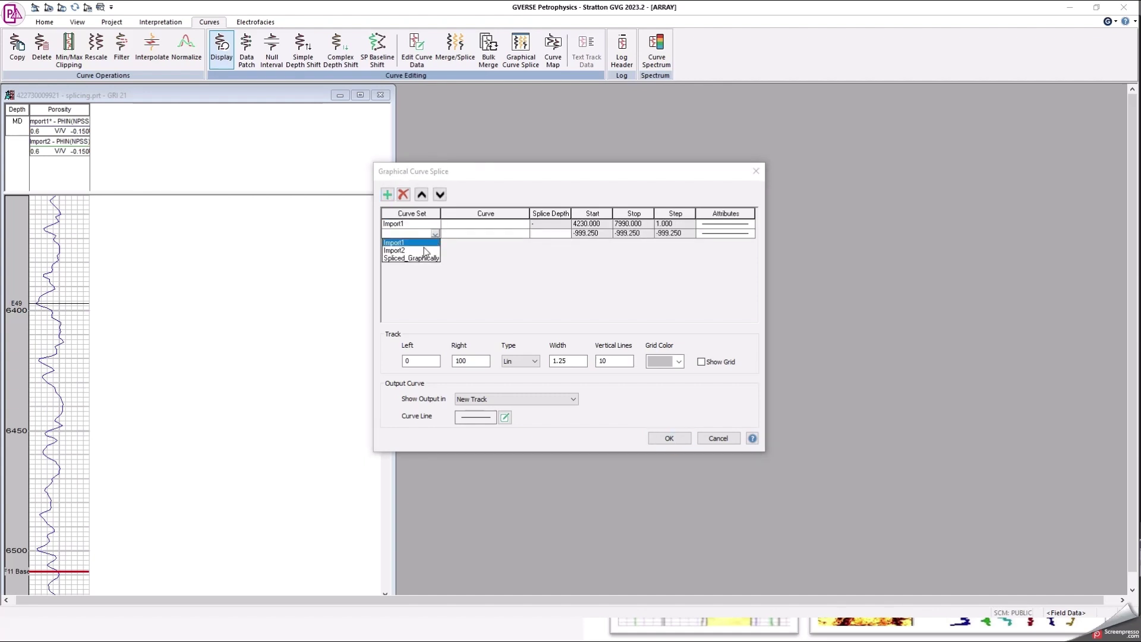
click(423, 250)
Assign the NPSS curve to both the Import1 and Import2 rows of the splice.
click(508, 224)
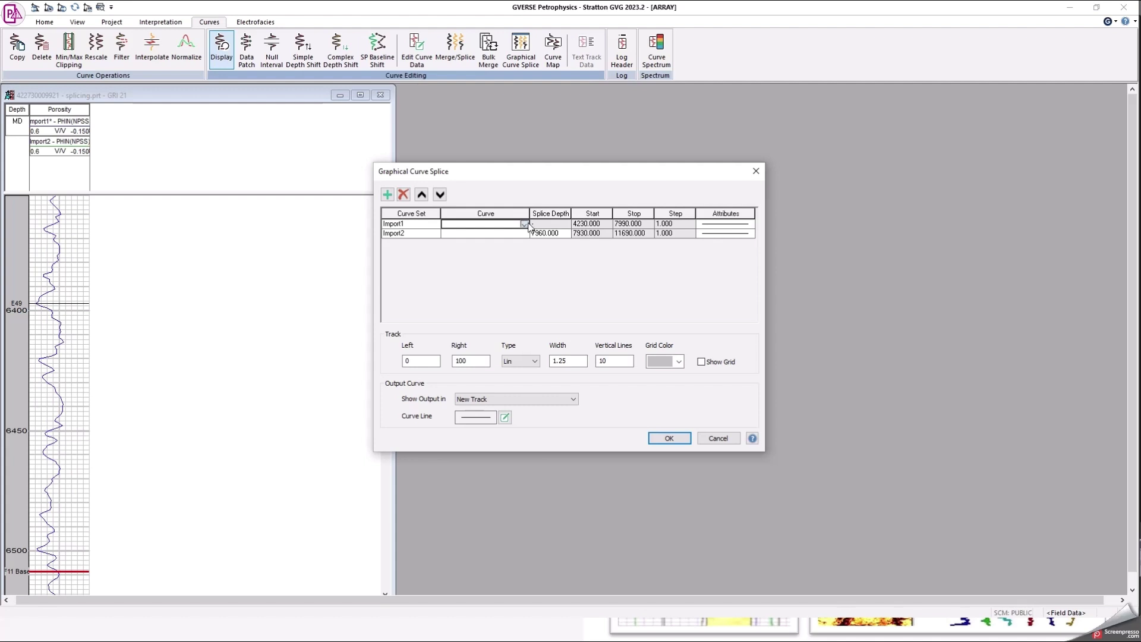
click(524, 224)
click(463, 246)
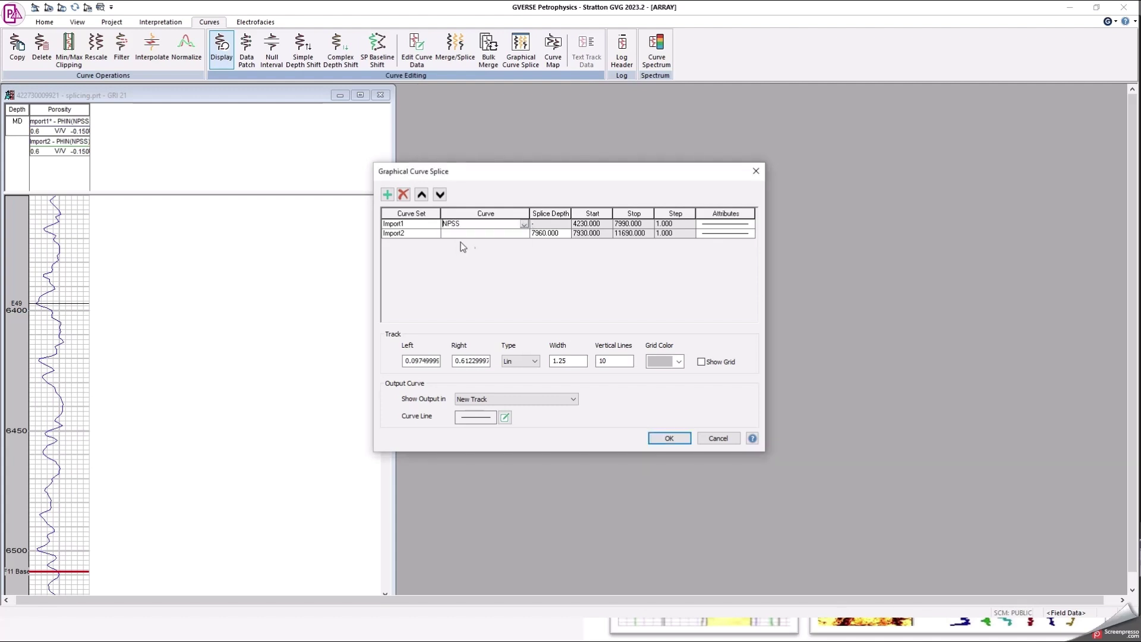
click(515, 234)
click(524, 234)
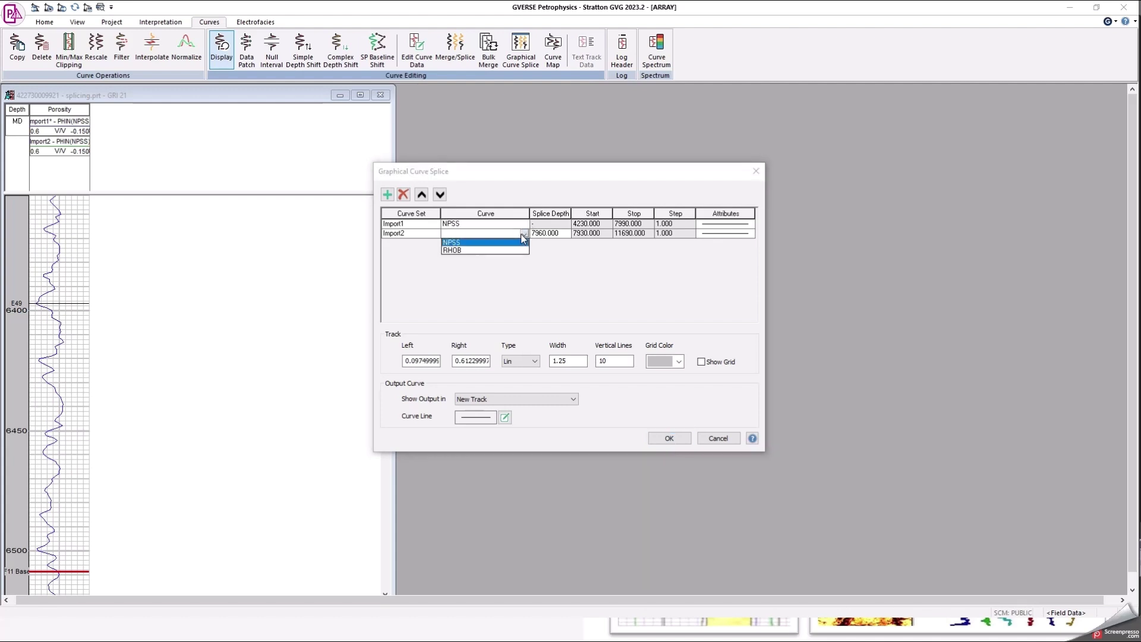
click(463, 242)
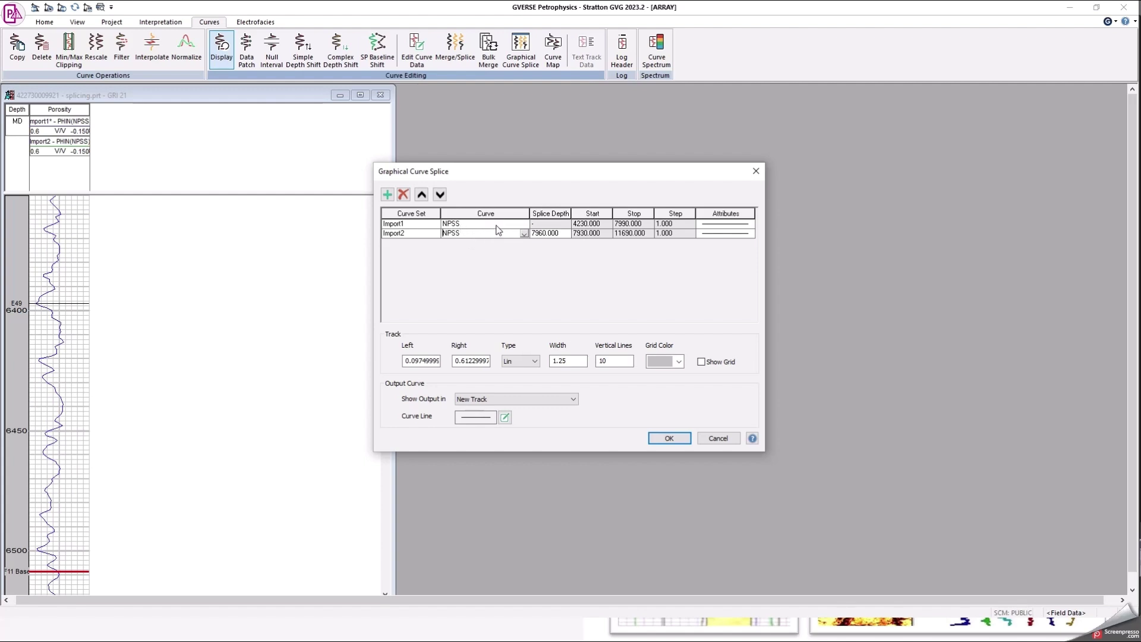
Give the Import1 NPSS curve a solid 1½pt dark blue line.
double_click(714, 227)
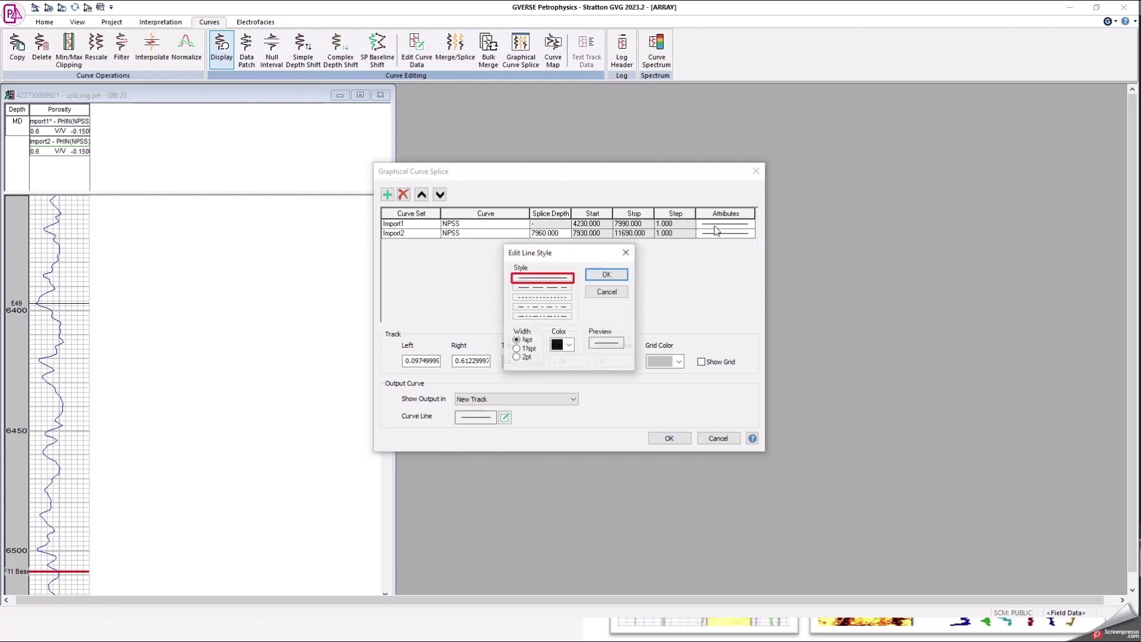
click(527, 349)
click(569, 345)
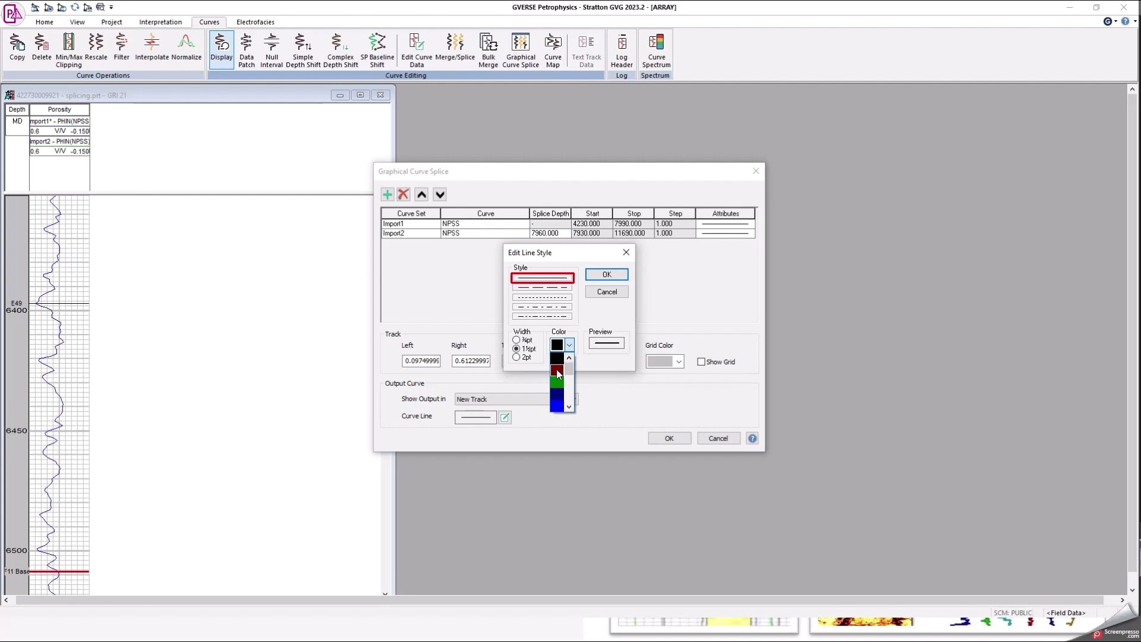
click(557, 397)
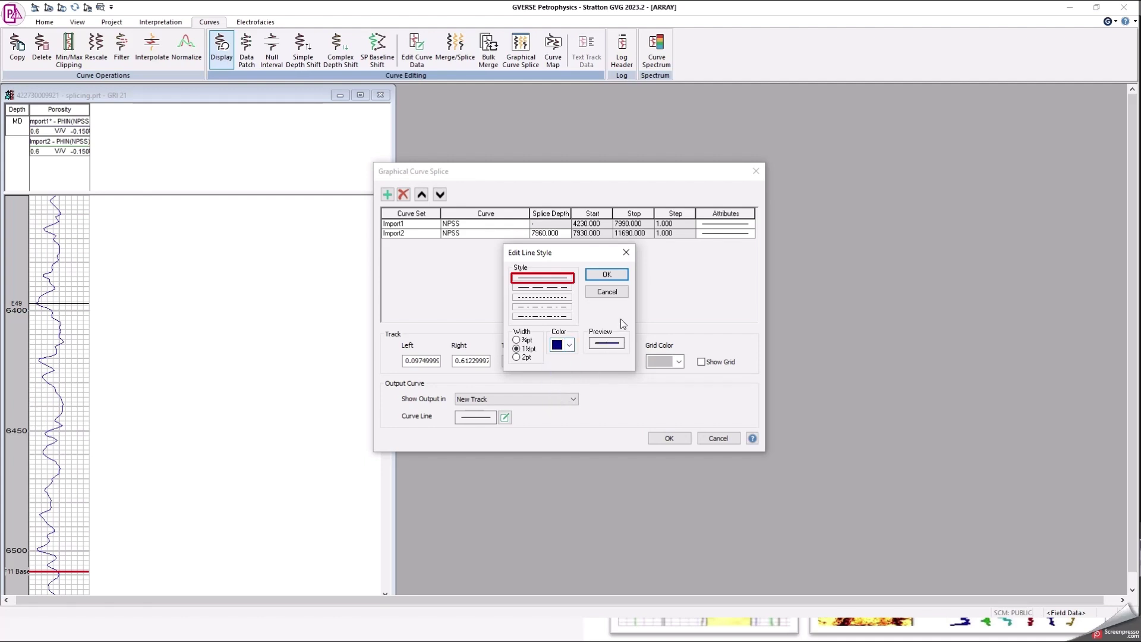
click(607, 275)
Give the Import2 NPSS curve a solid 1½pt red line.
double_click(723, 235)
click(517, 349)
click(560, 347)
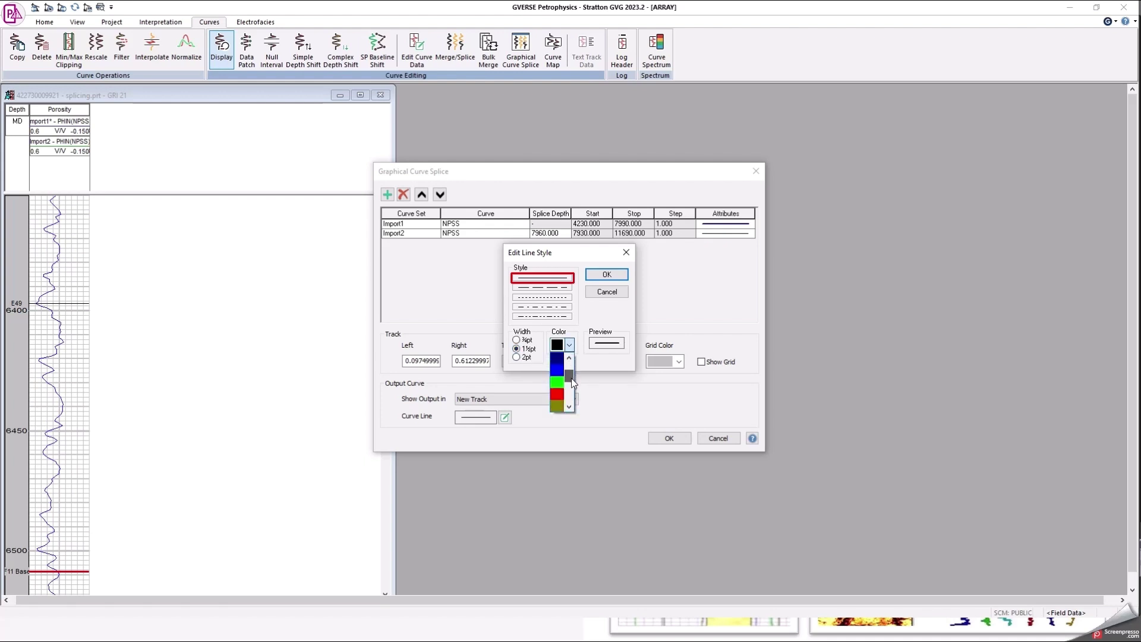
click(557, 394)
click(607, 275)
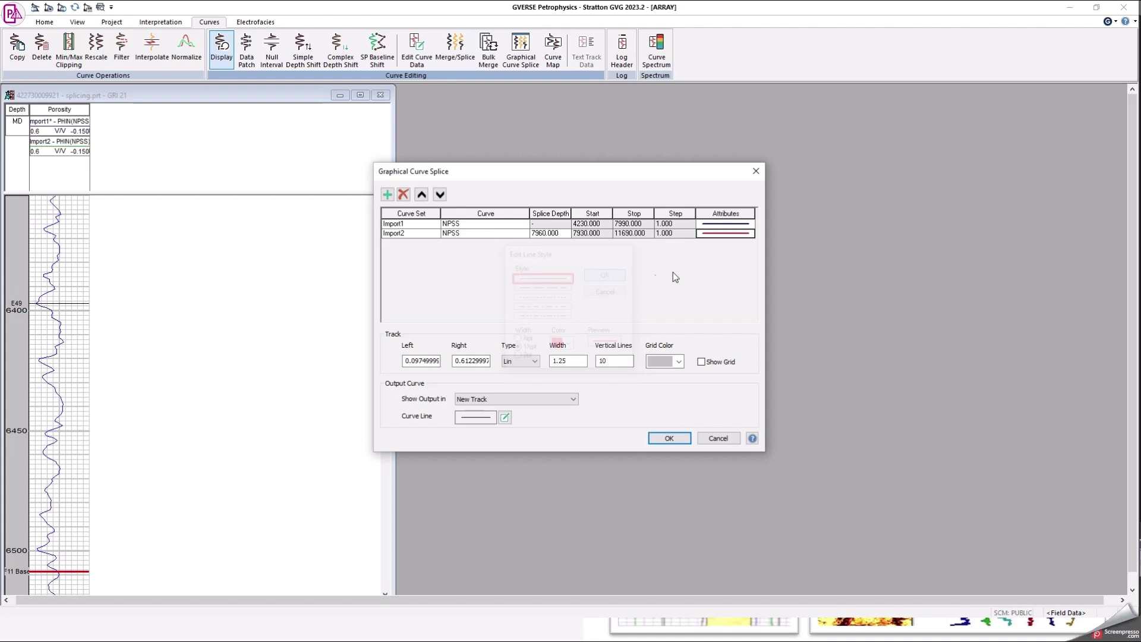
Set the splice track's scale to 0.6 on the left and -0.15 on the right.
click(421, 360)
key(End)
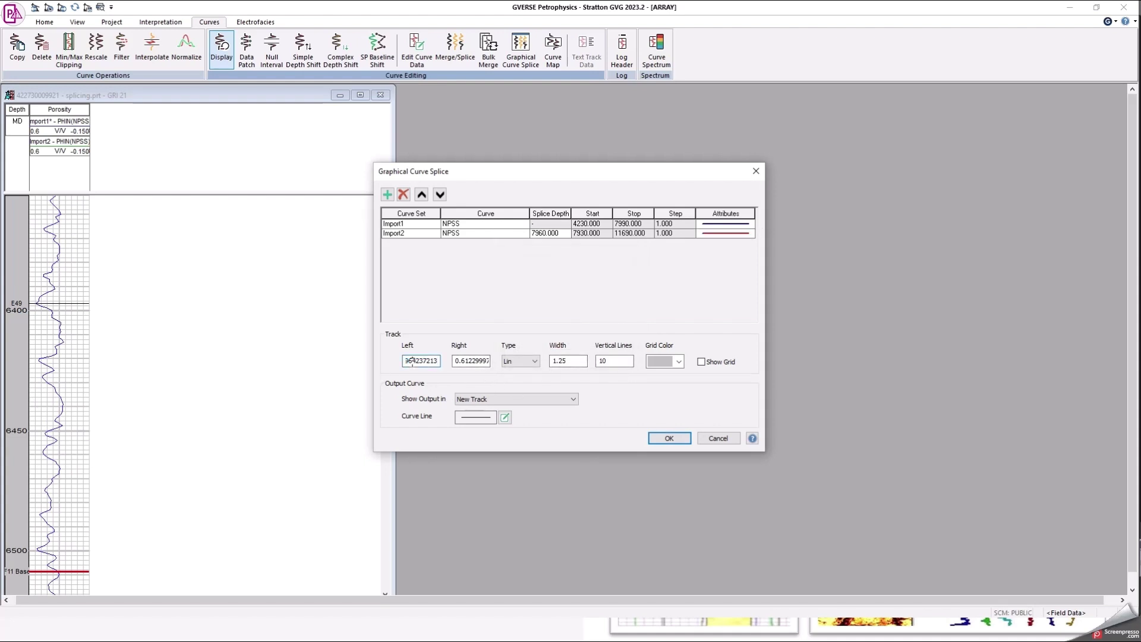
double_click(405, 361)
text(9749990.6)
double_click(414, 361)
text(0.6)
double_click(463, 361)
text(-)
Colour the output curve line dark red, keep its output in a new track, and generate the graphical splice.
click(504, 418)
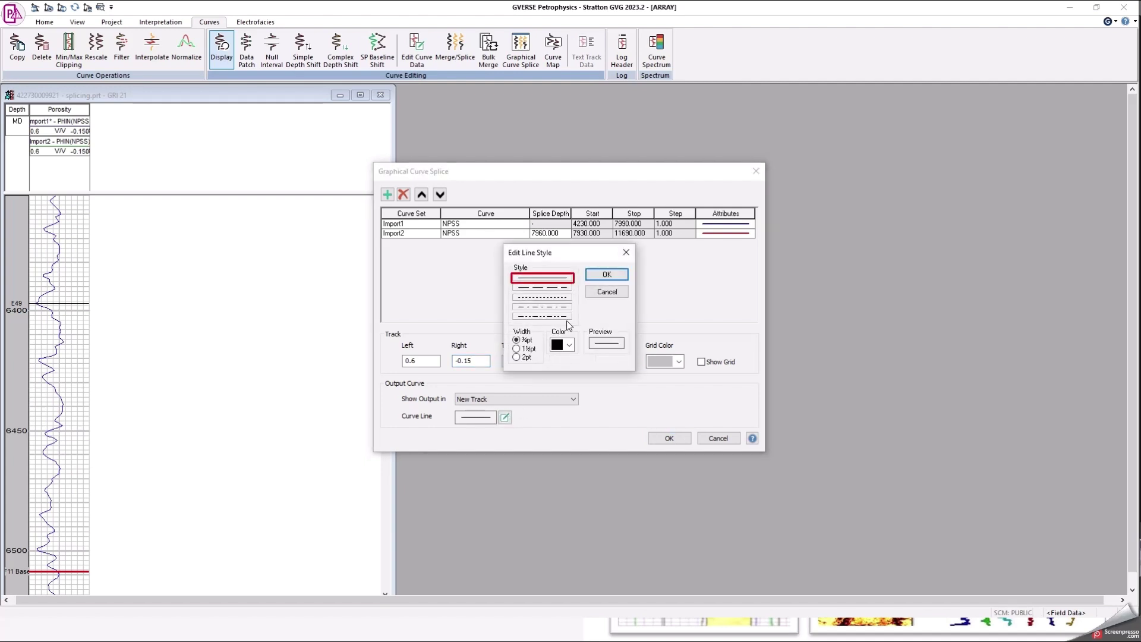
click(559, 350)
click(560, 371)
click(607, 275)
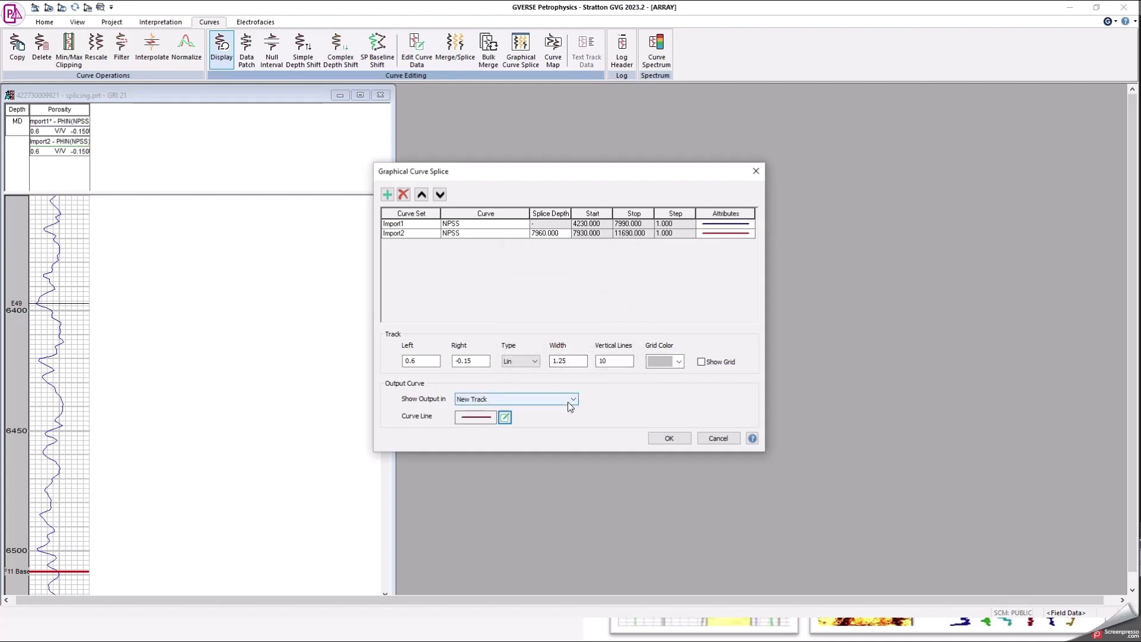
click(568, 402)
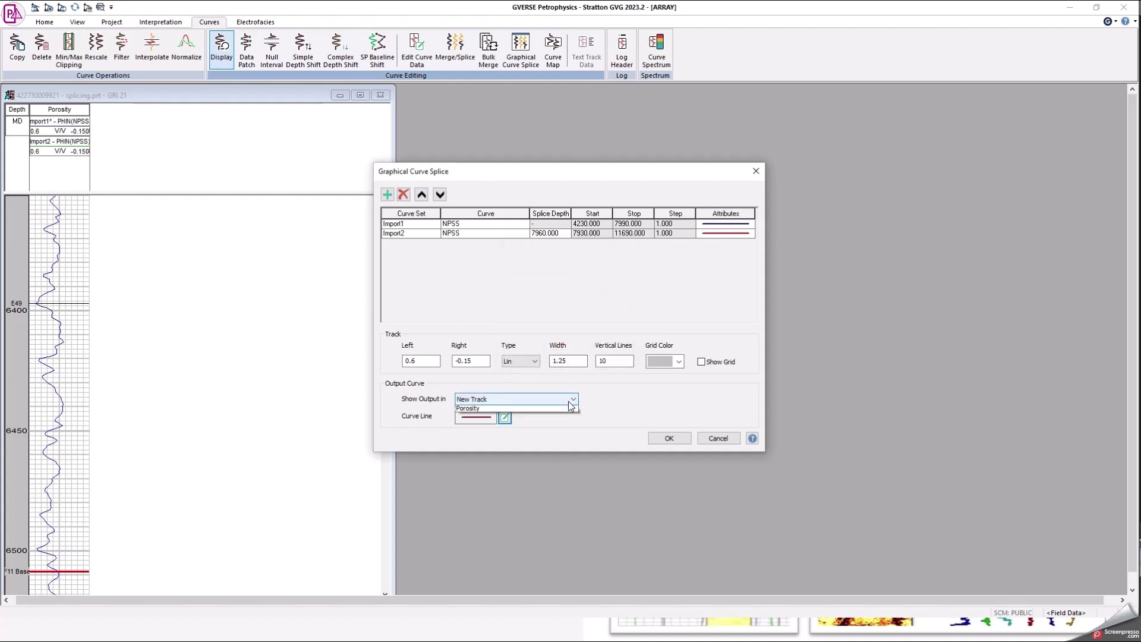
click(568, 401)
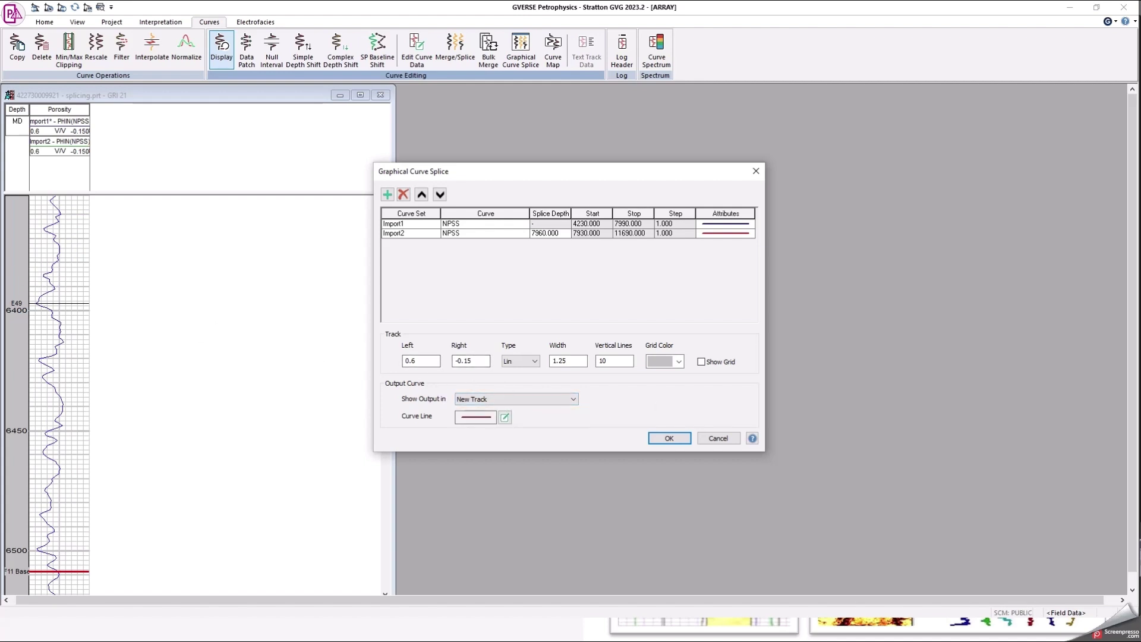
click(663, 438)
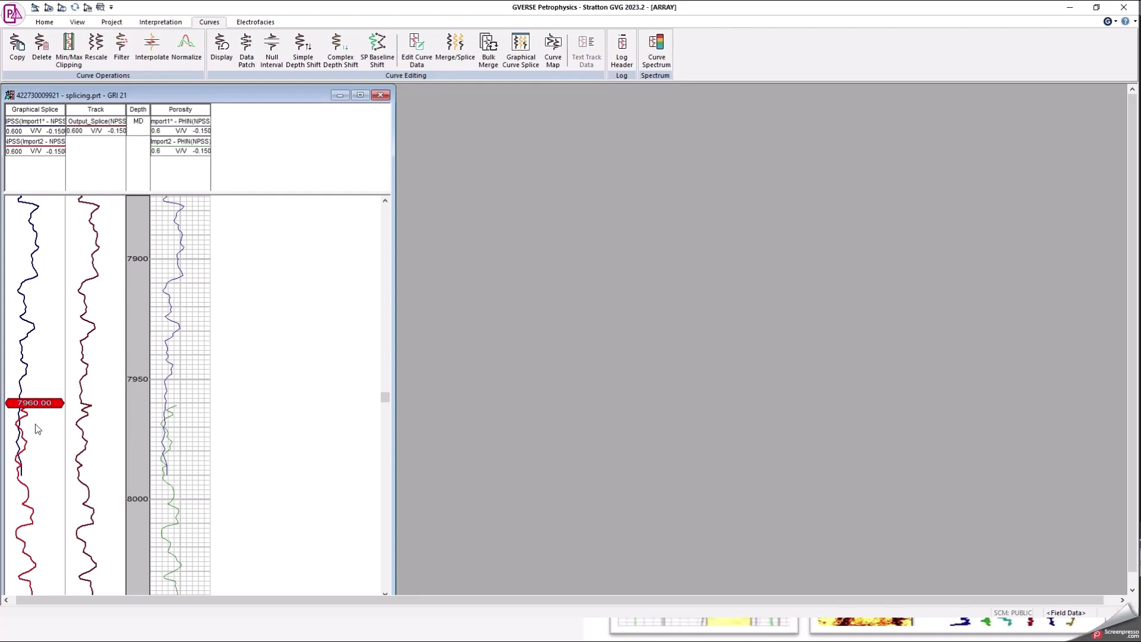
Try several splice depths within the overlap of the two NPSS curves, leaving the marker at about 7966.
scroll(40, 441, down, 1)
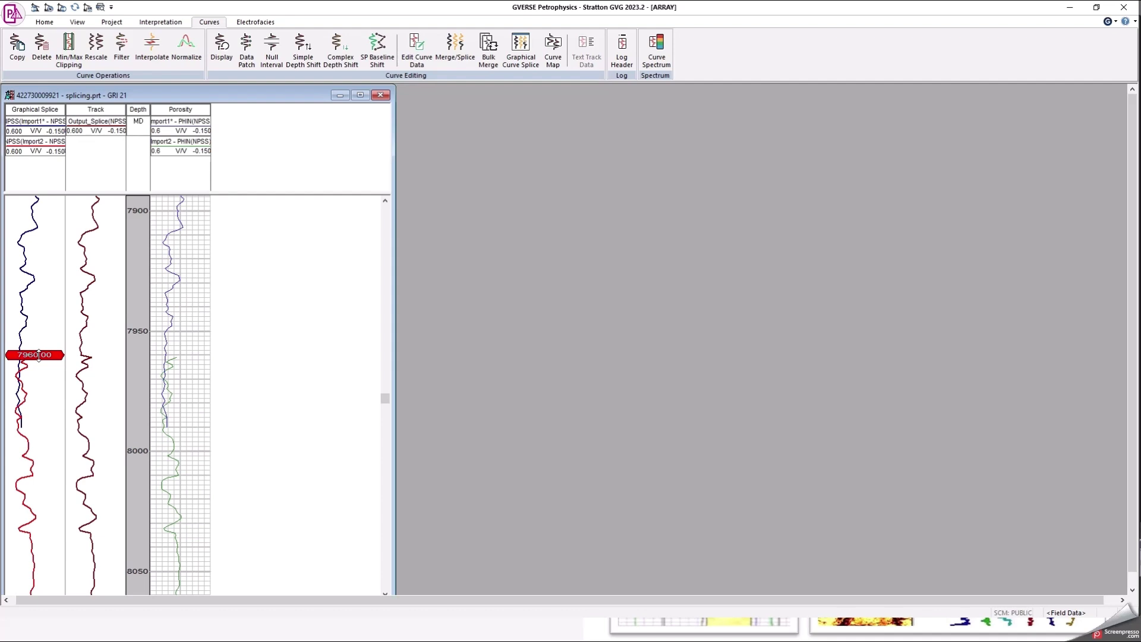
drag(39, 355, 54, 393)
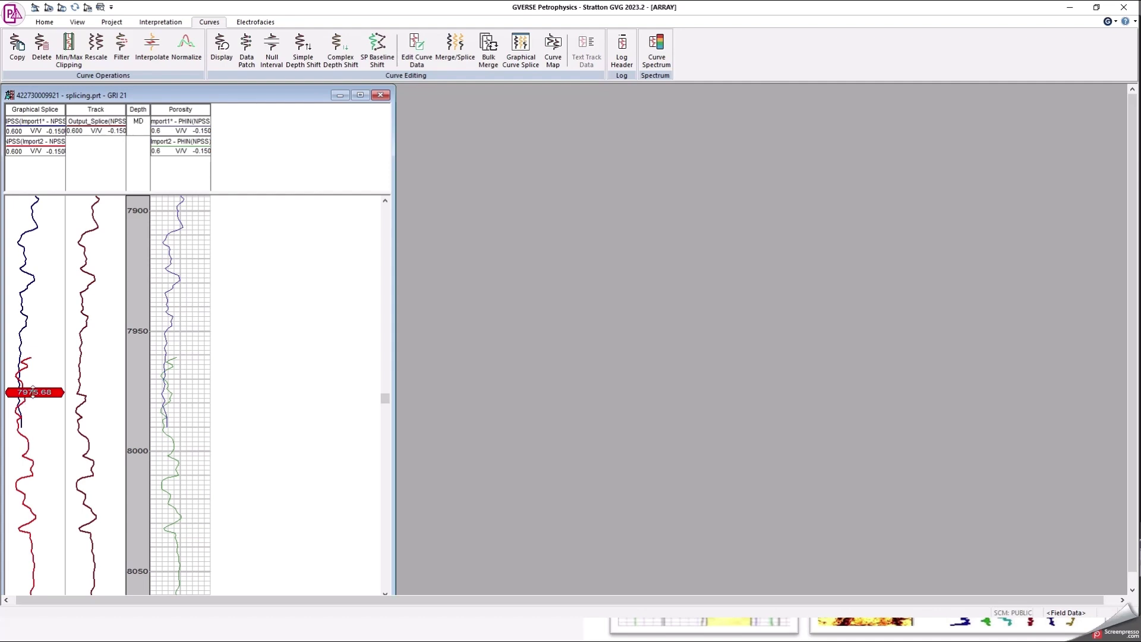
mouse_move(32, 392)
mouse_down()
mouse_move(46, 426)
mouse_move(49, 390)
mouse_up()
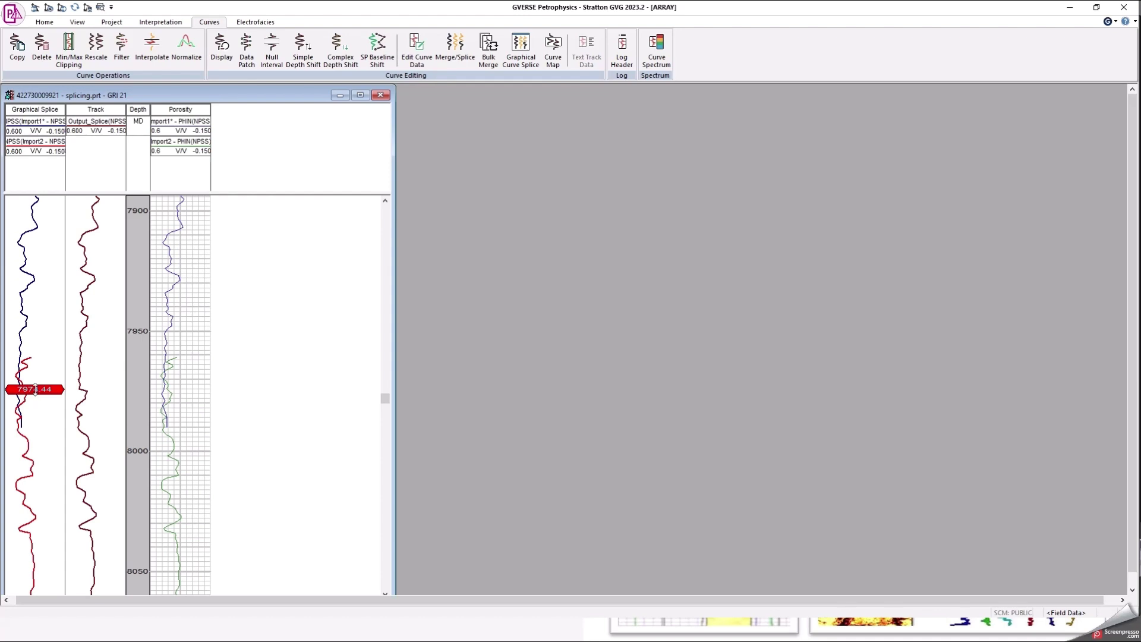
drag(36, 389, 35, 380)
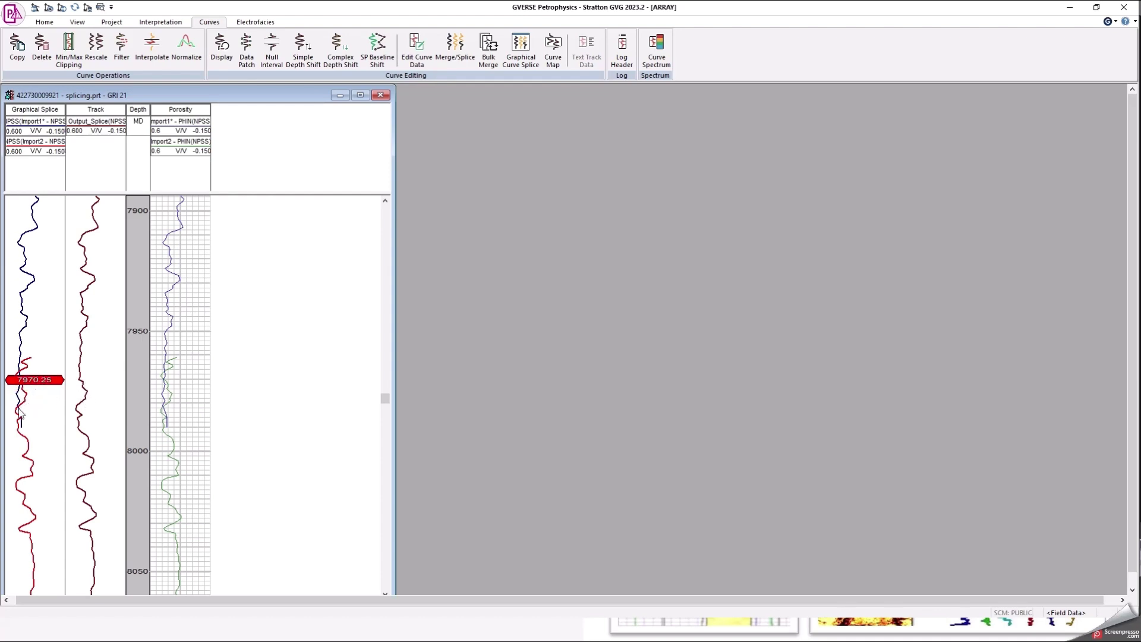
drag(32, 380, 32, 369)
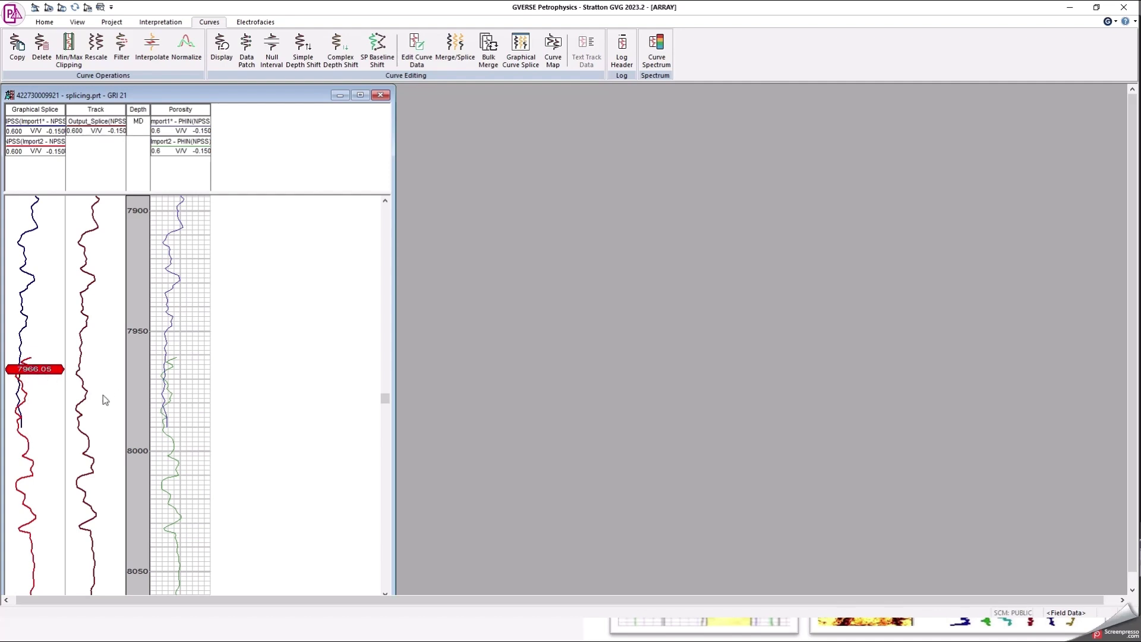
Start saving the graphical splice's output curve under the name NPSS_Spliced.
right_click(45, 369)
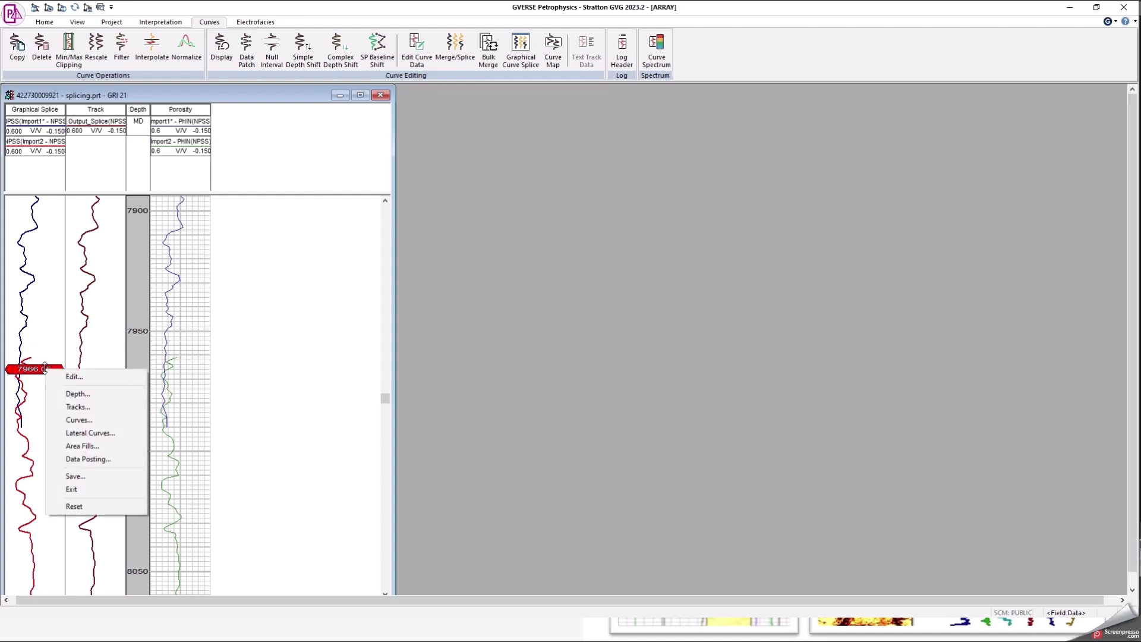
click(75, 476)
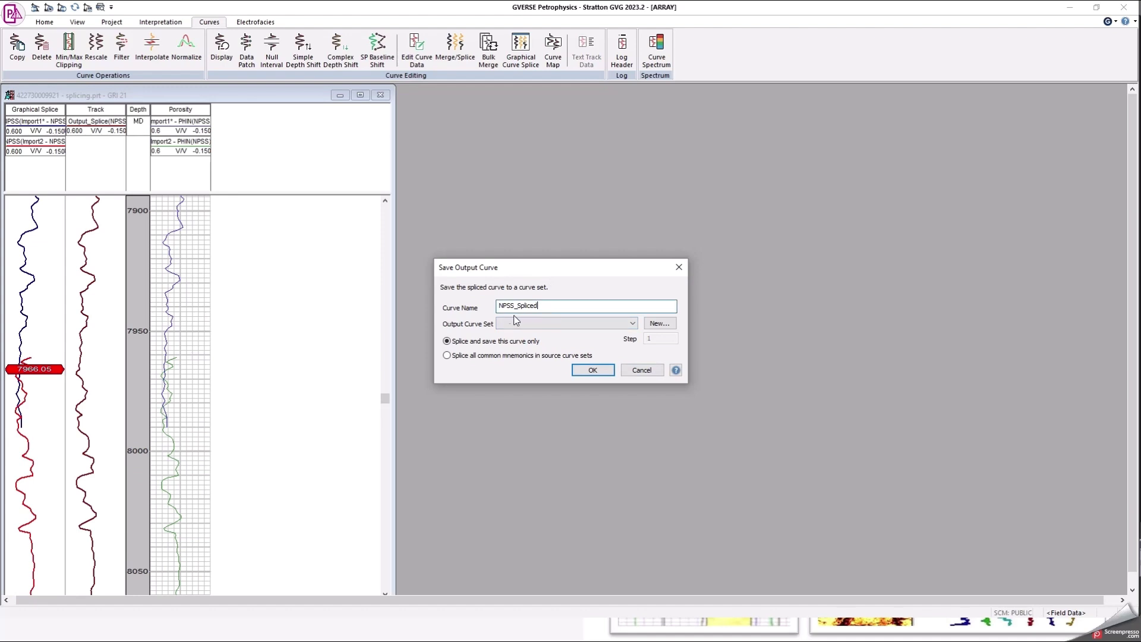
double_click(548, 305)
click(613, 325)
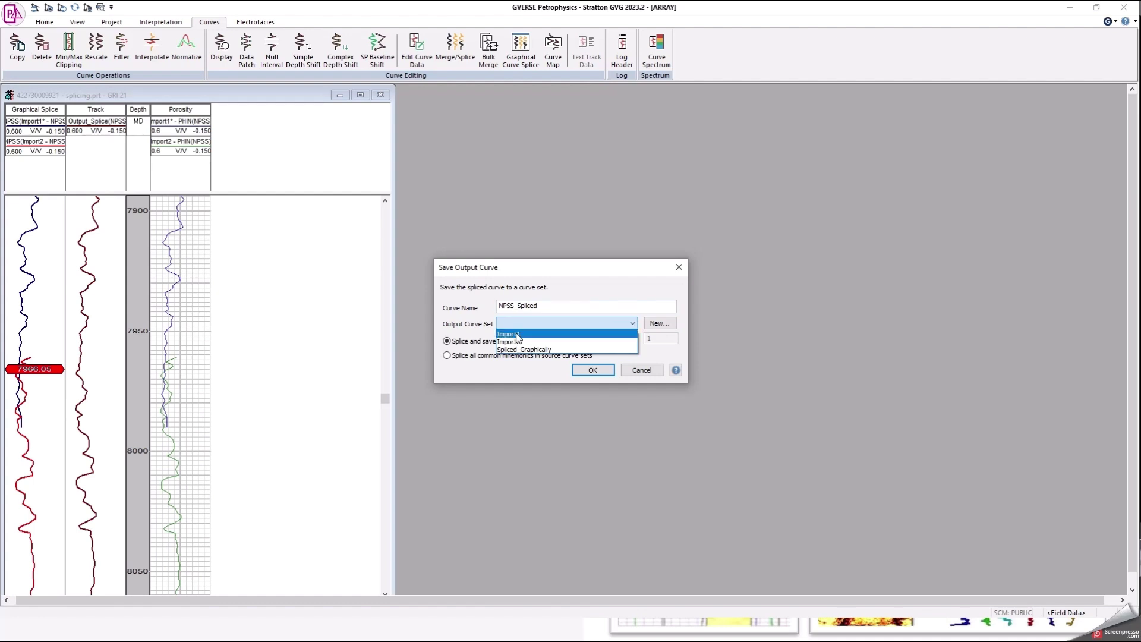
click(658, 325)
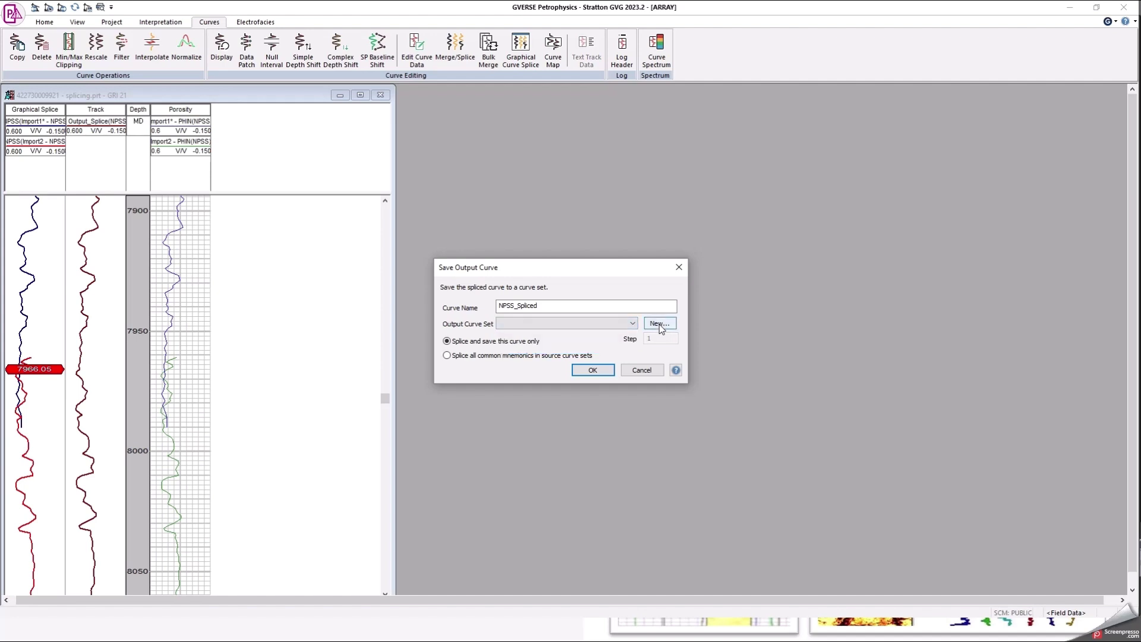
click(659, 325)
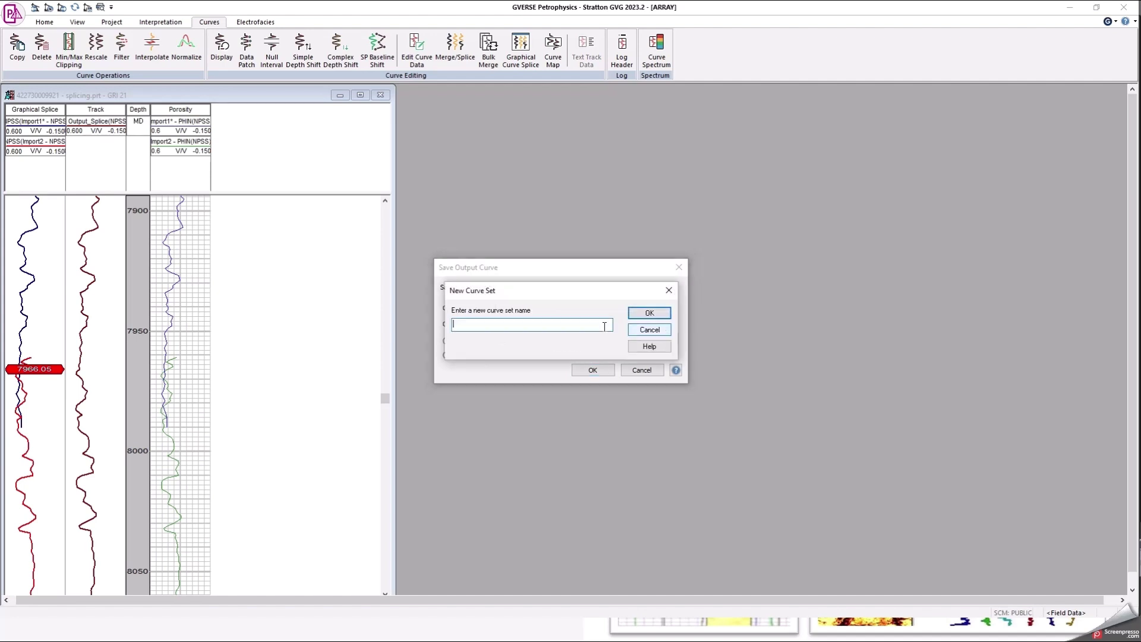
click(650, 329)
Save only the spliced NPSS curve to the Import2 curve set and dismiss the confirmation.
click(609, 324)
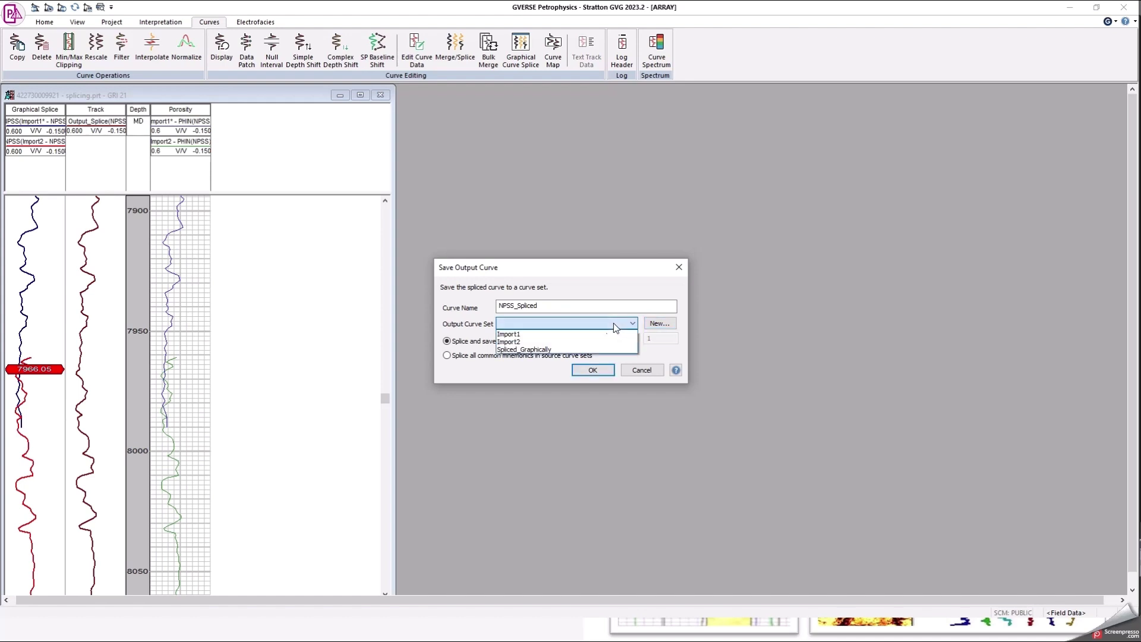
click(535, 343)
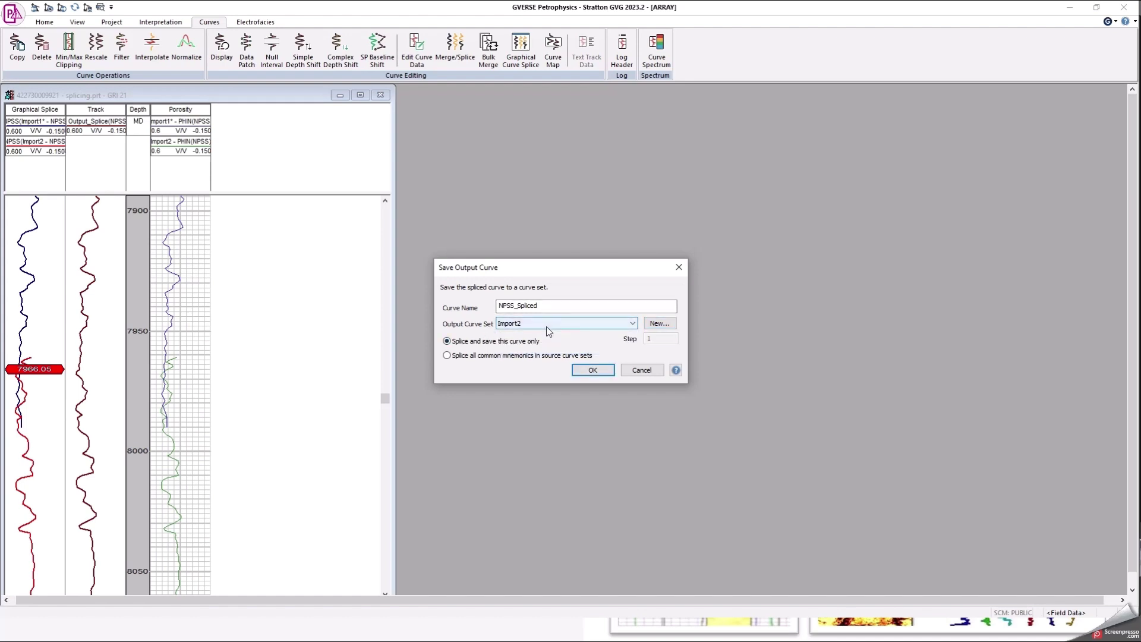
click(584, 368)
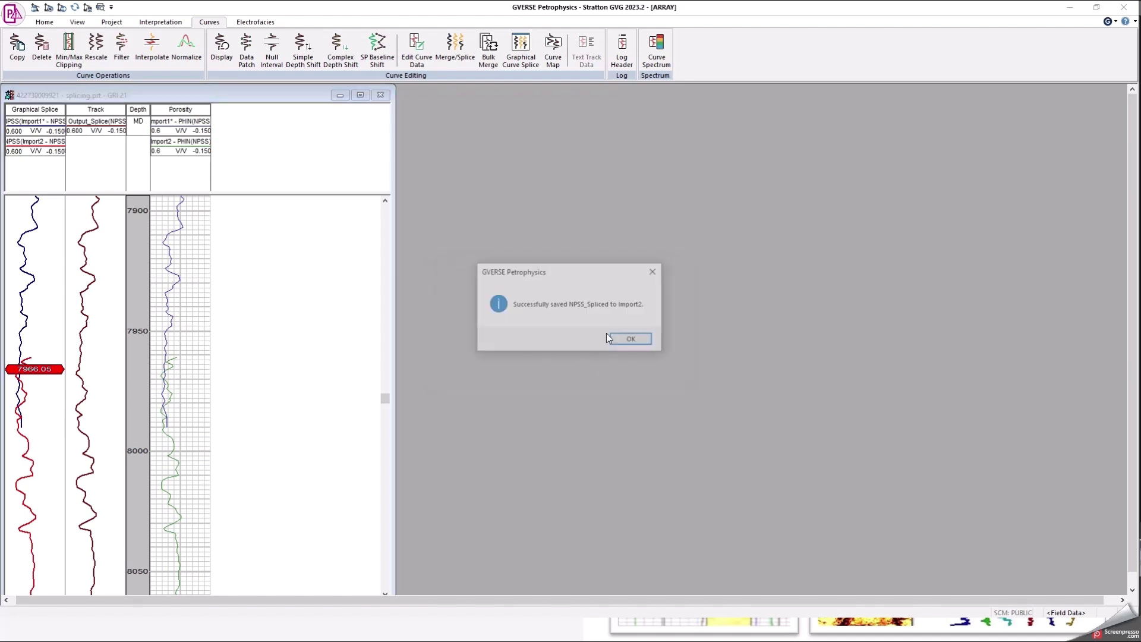
click(630, 340)
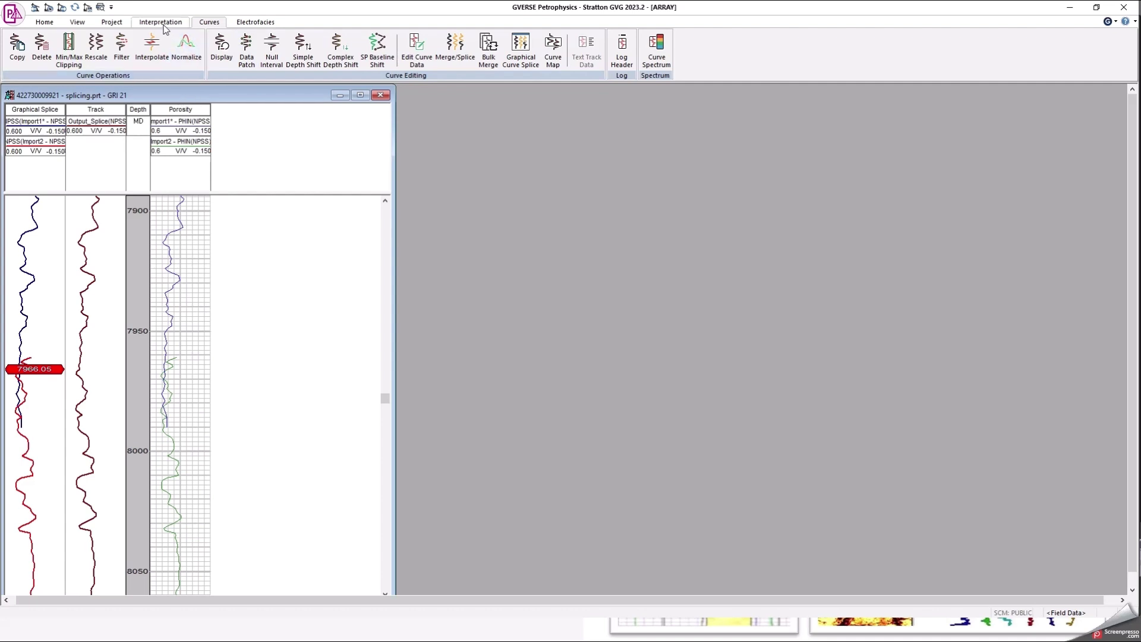
Switch to the areafills.prt log window of well GRI 10 and enlarge it in width and height.
click(84, 24)
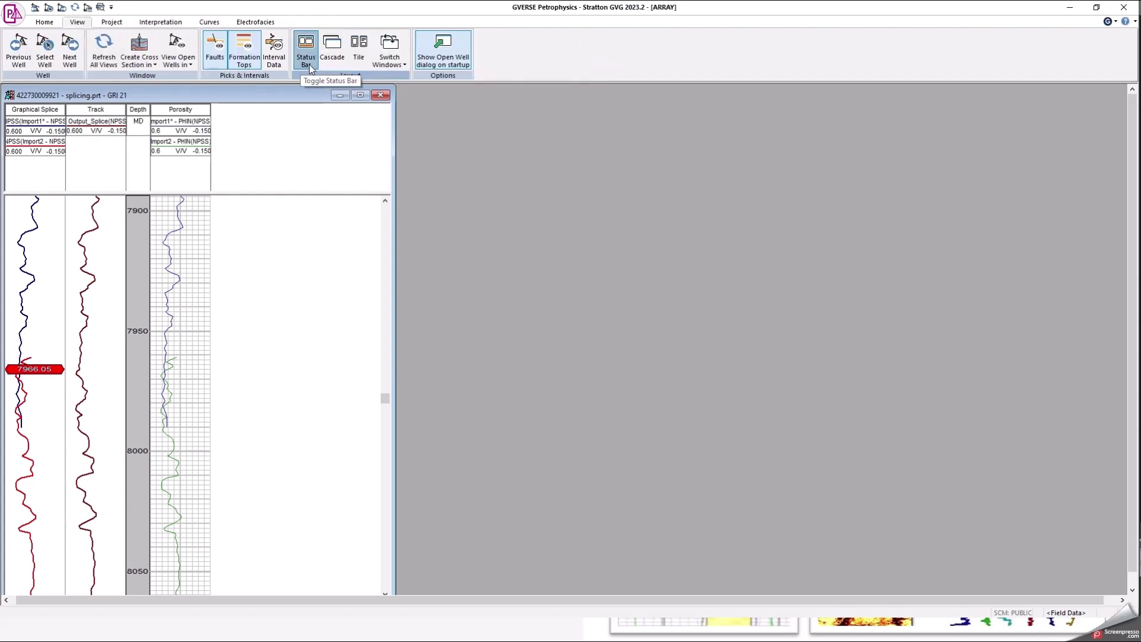
click(390, 50)
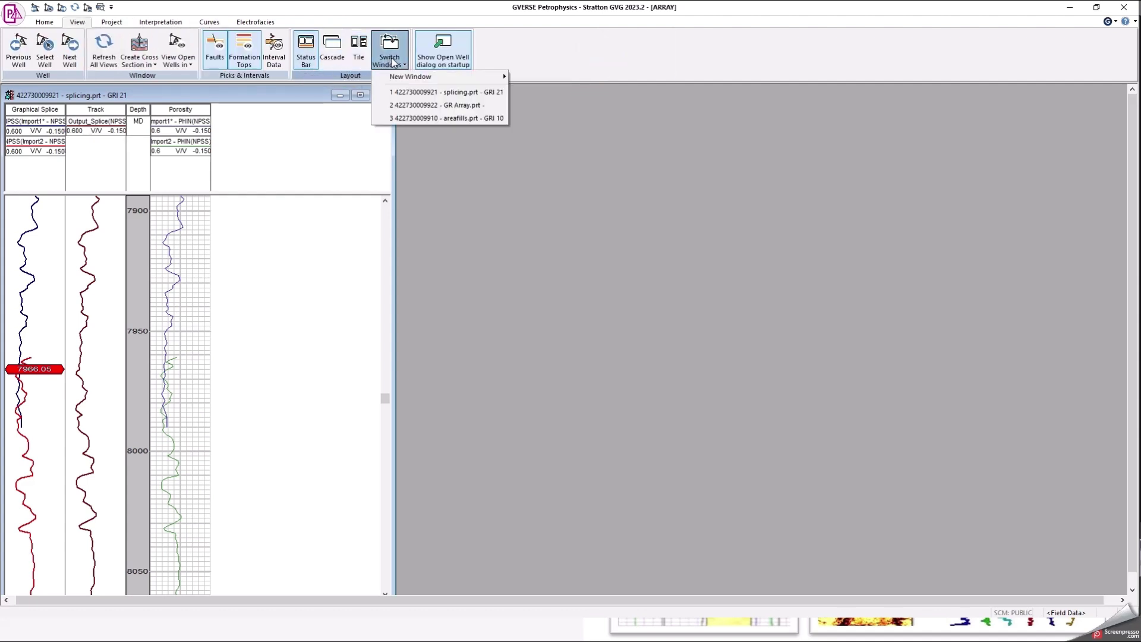
click(423, 118)
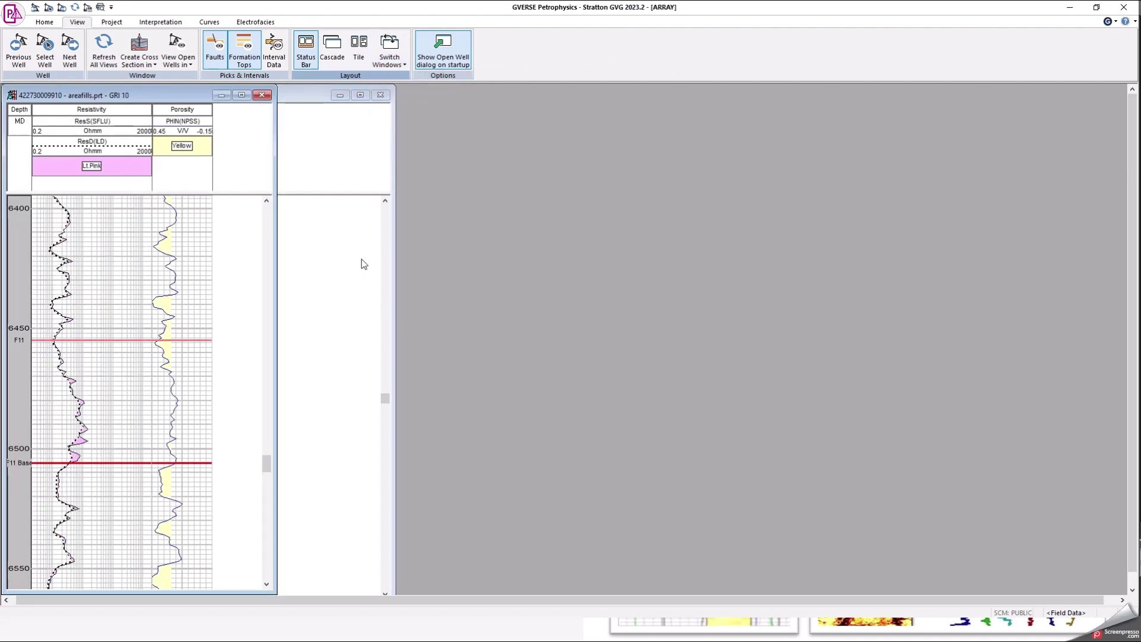
drag(392, 132, 386, 161)
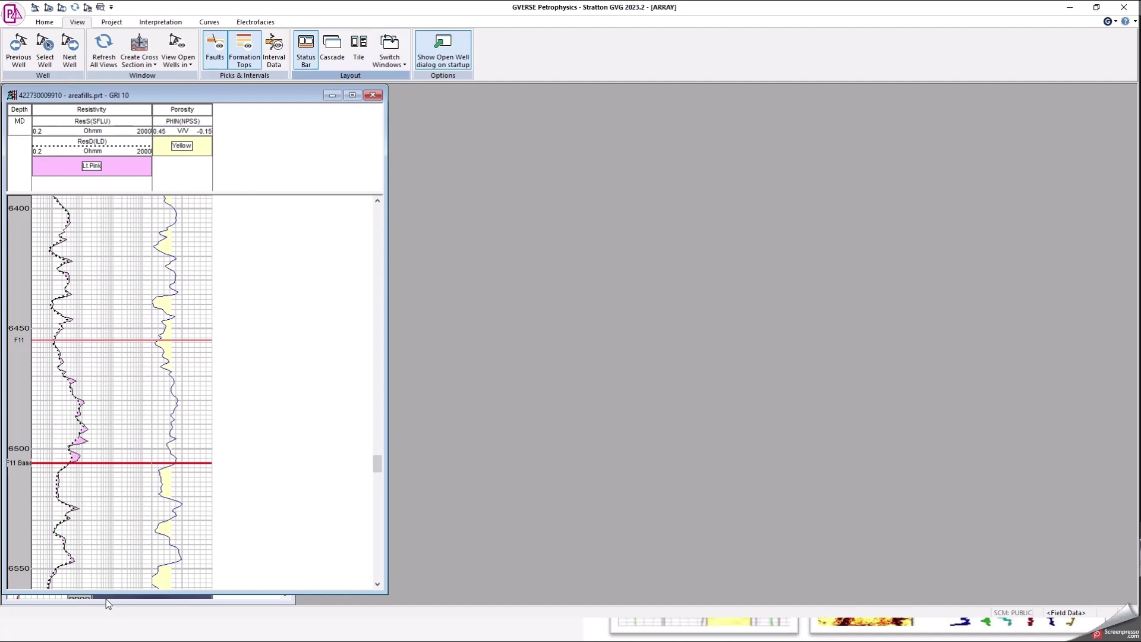
drag(104, 593, 104, 602)
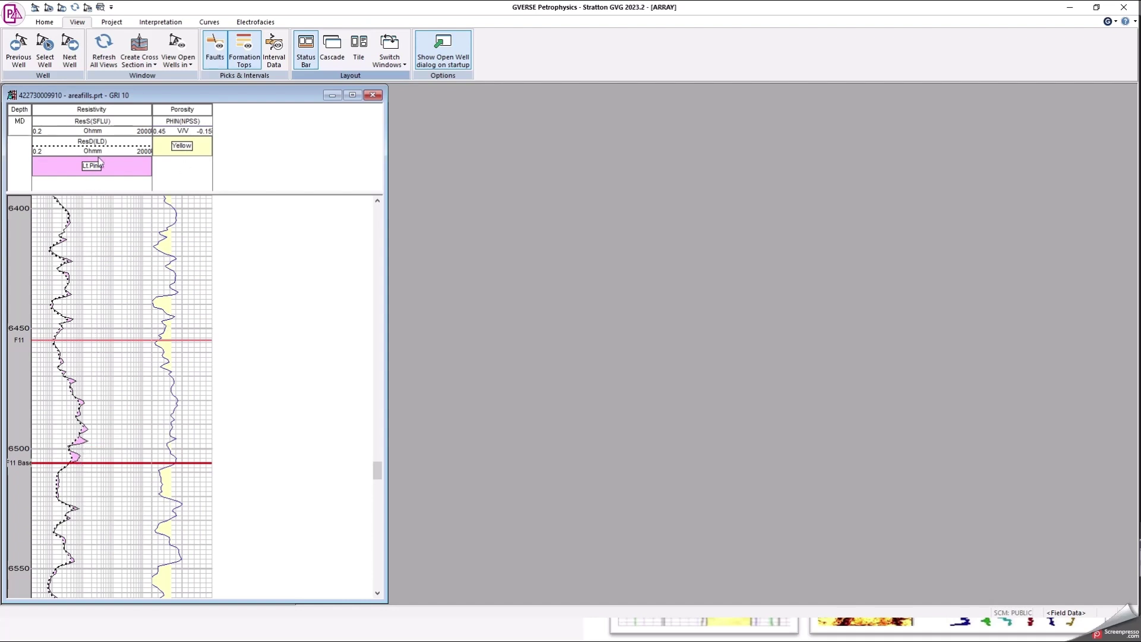
Limit the Resistivity and Porosity area fills to the interval from F11 to F11 Base with zone F11Zone, and apply it.
right_click(137, 385)
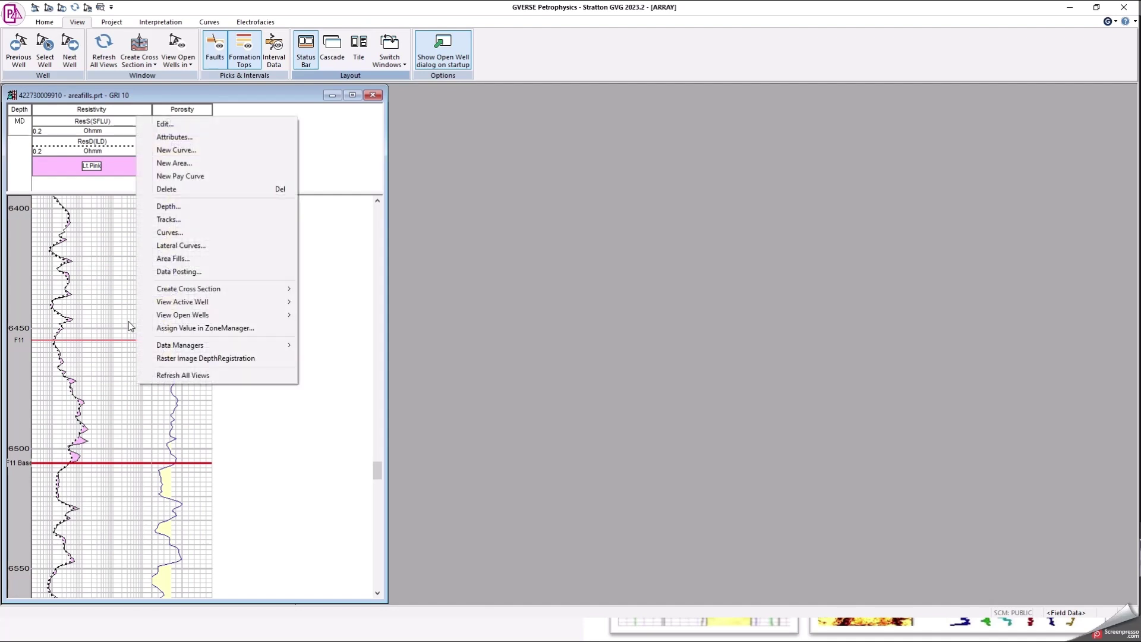
click(179, 259)
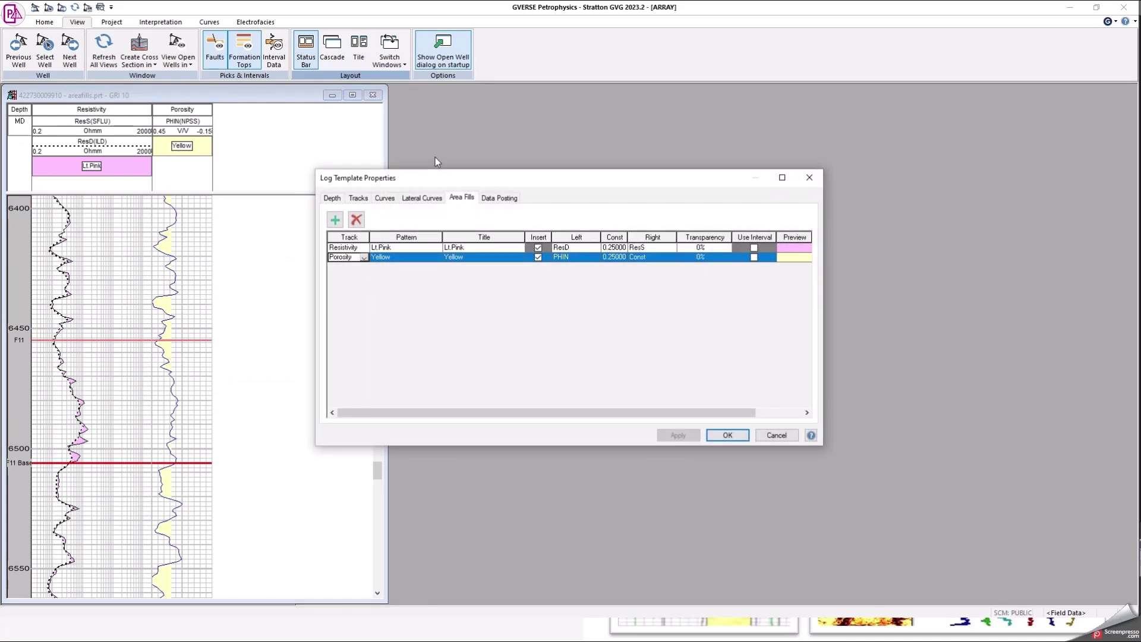
drag(440, 177, 377, 254)
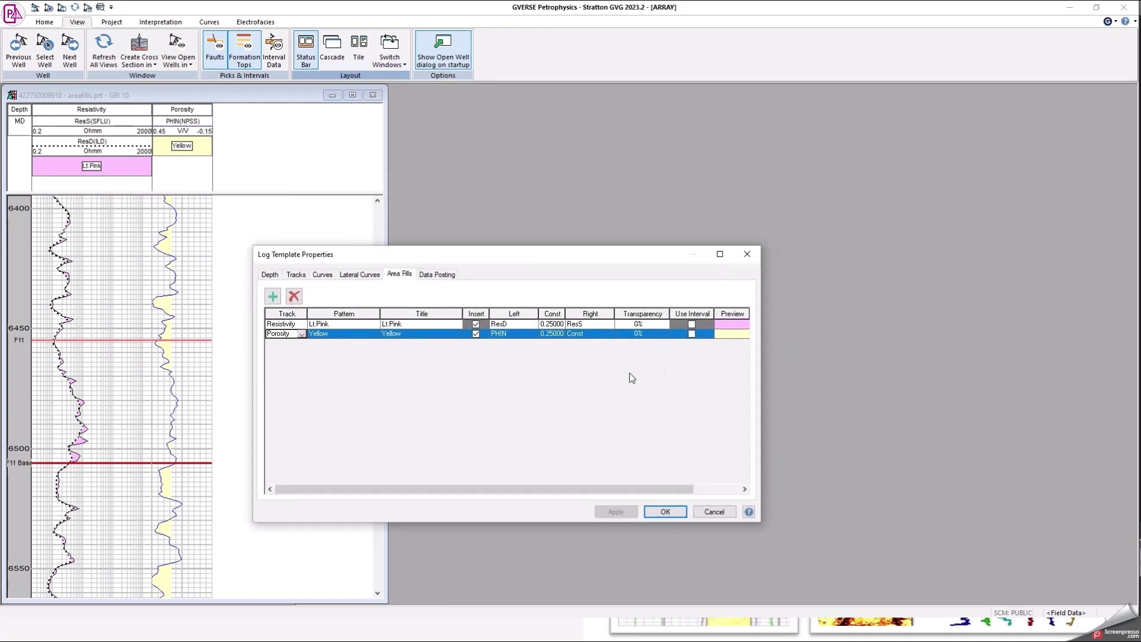
click(692, 324)
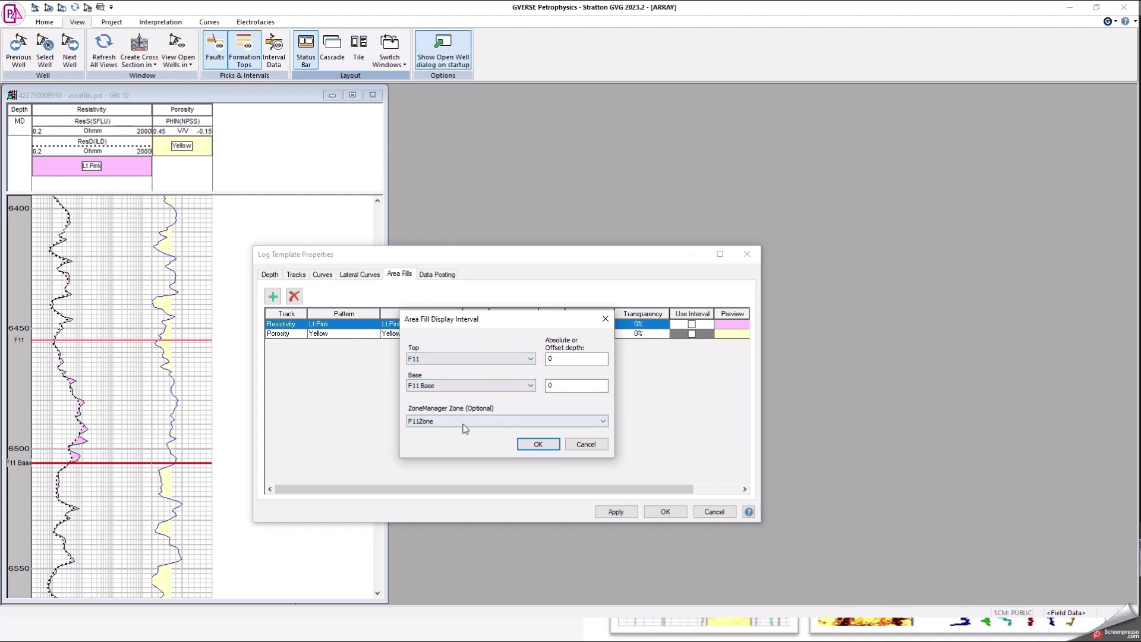
click(539, 447)
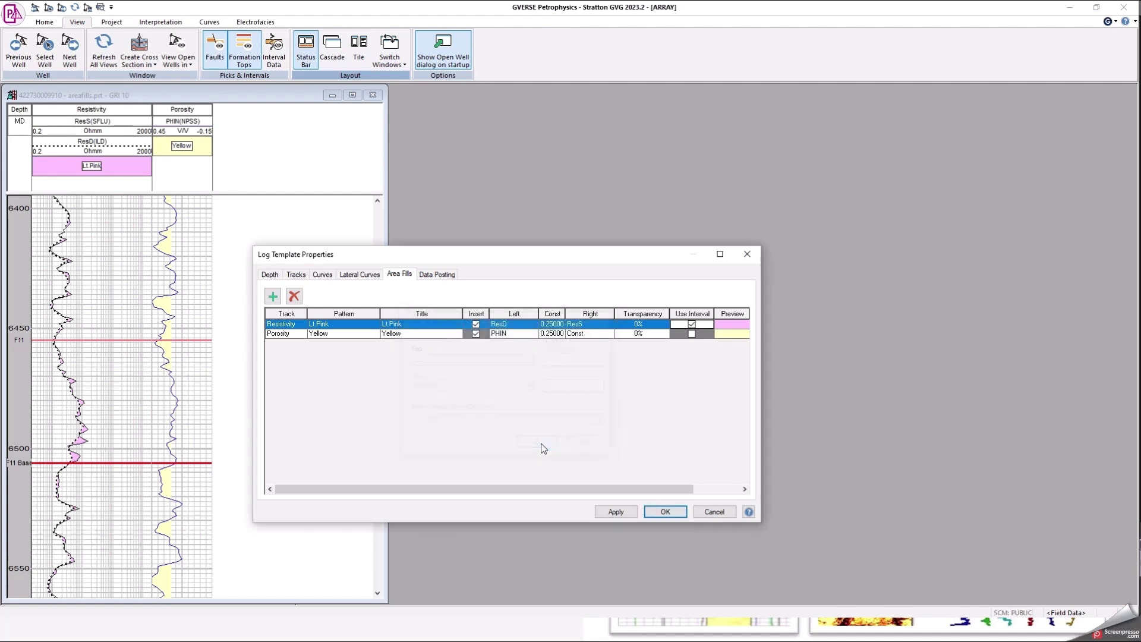
click(693, 335)
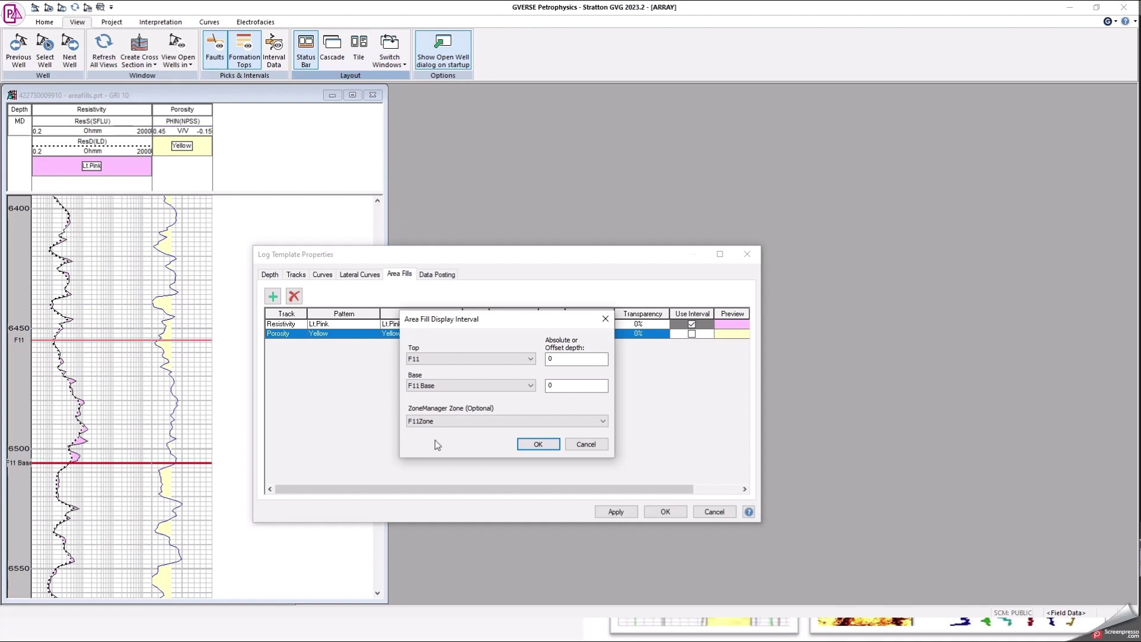
click(538, 446)
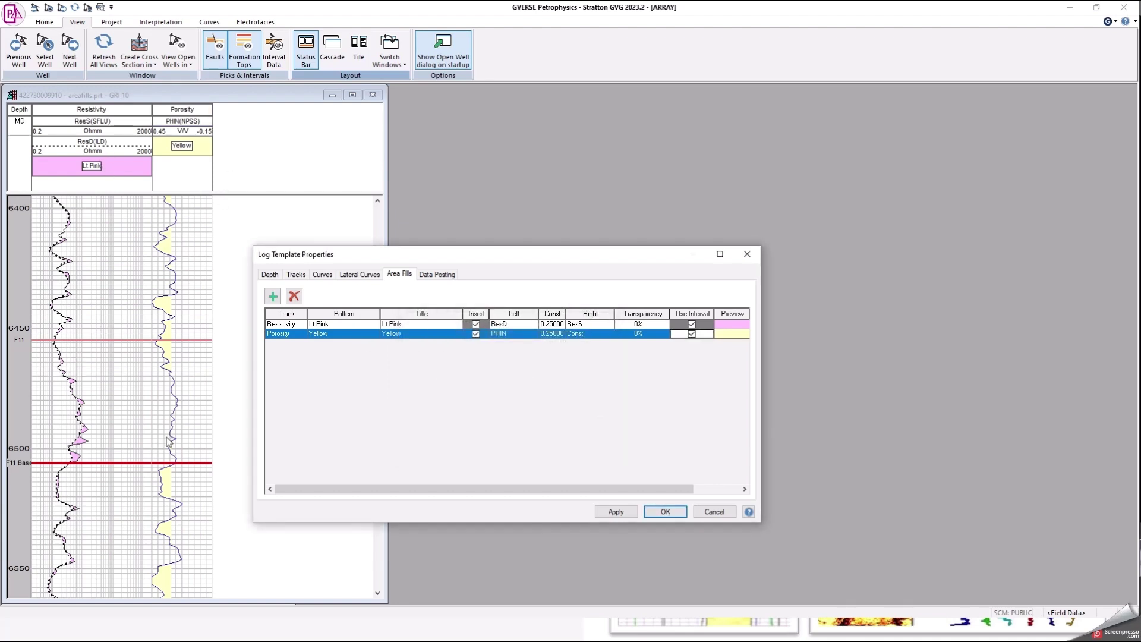
click(613, 514)
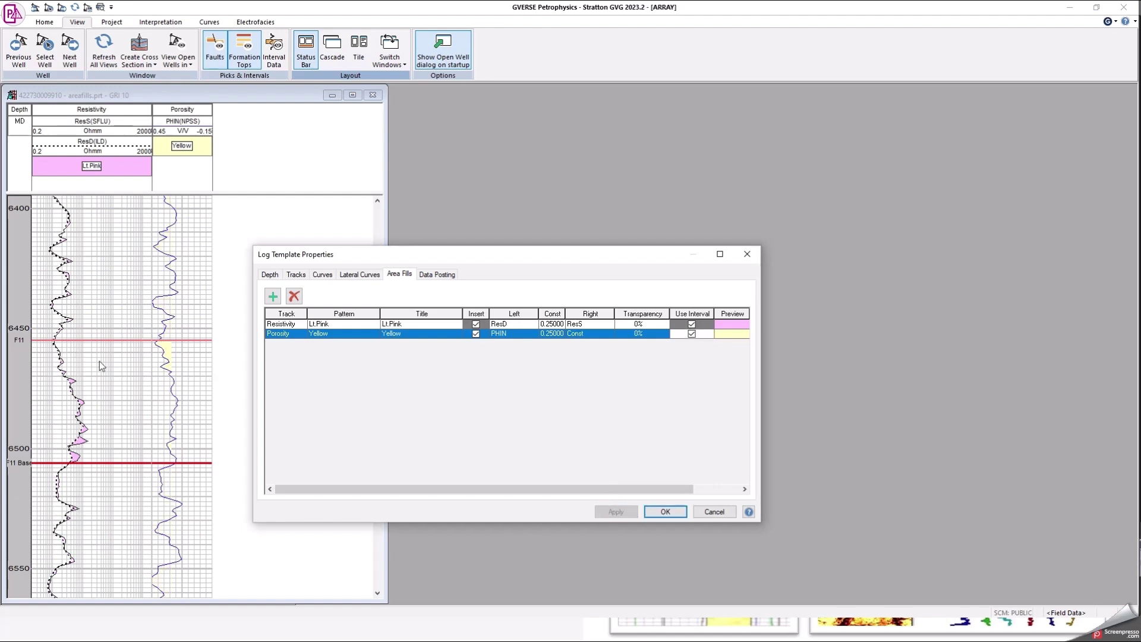
Set the F11 top offset of the Resistivity area fill's display interval to -30 and apply it.
click(692, 324)
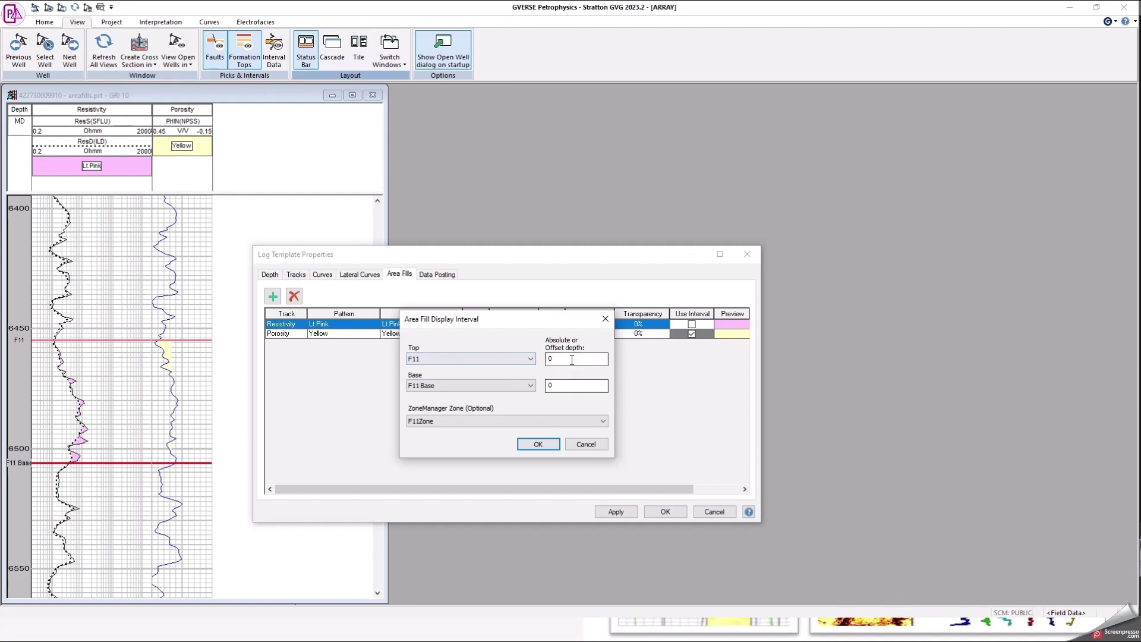
text(-30)
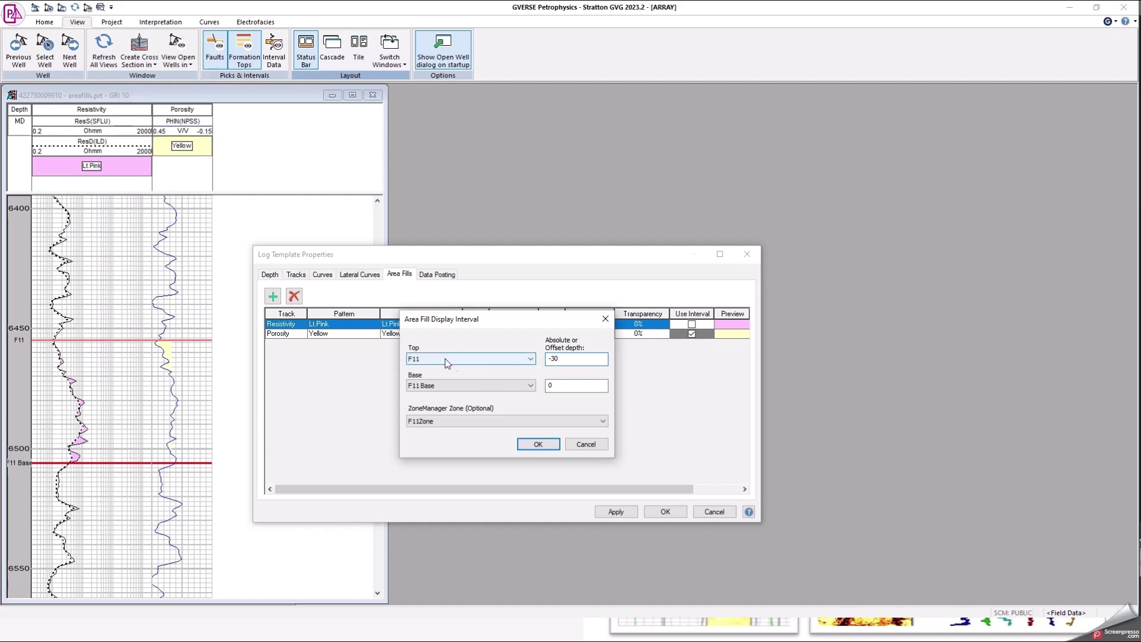
click(544, 442)
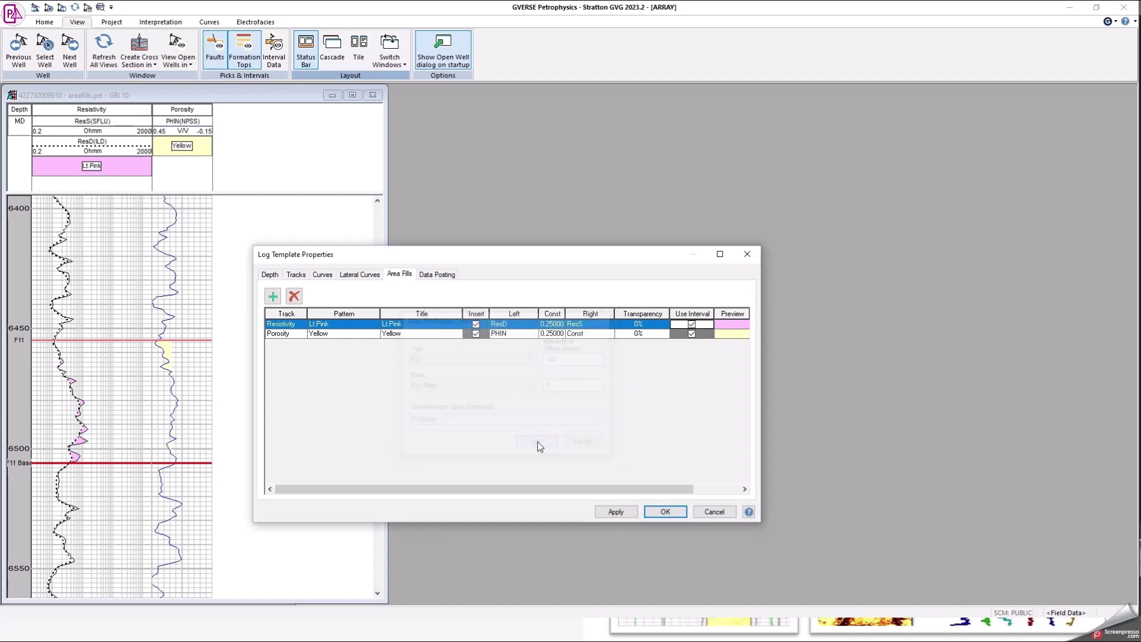
click(612, 512)
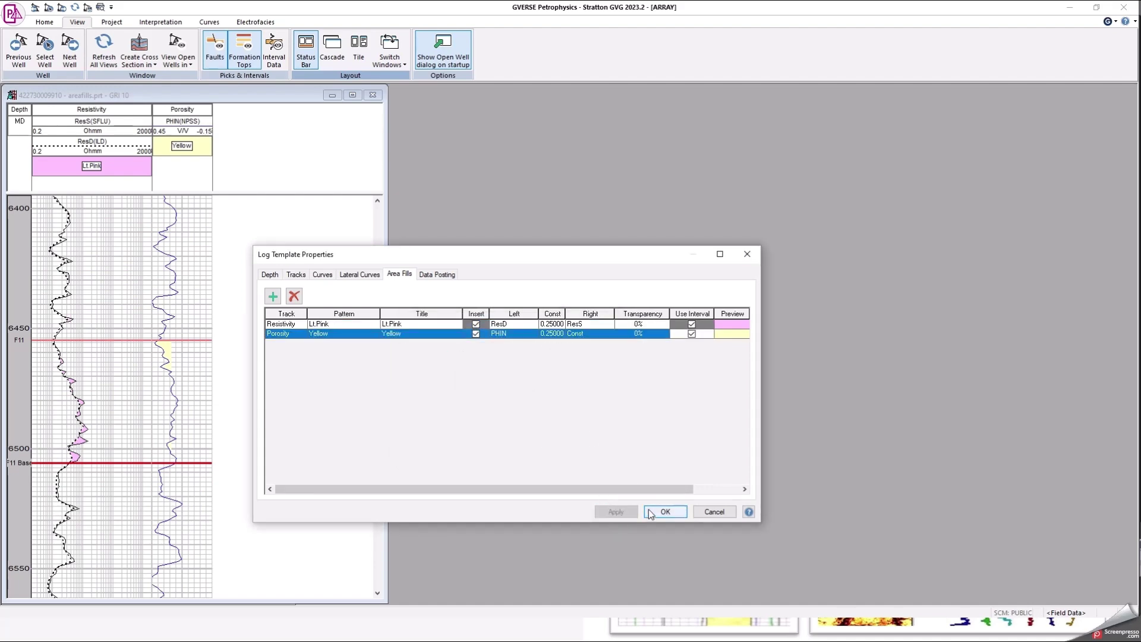
Set the F11 top offset of the Porosity area fill's display interval to -30, apply it and close the template properties.
click(694, 337)
click(692, 334)
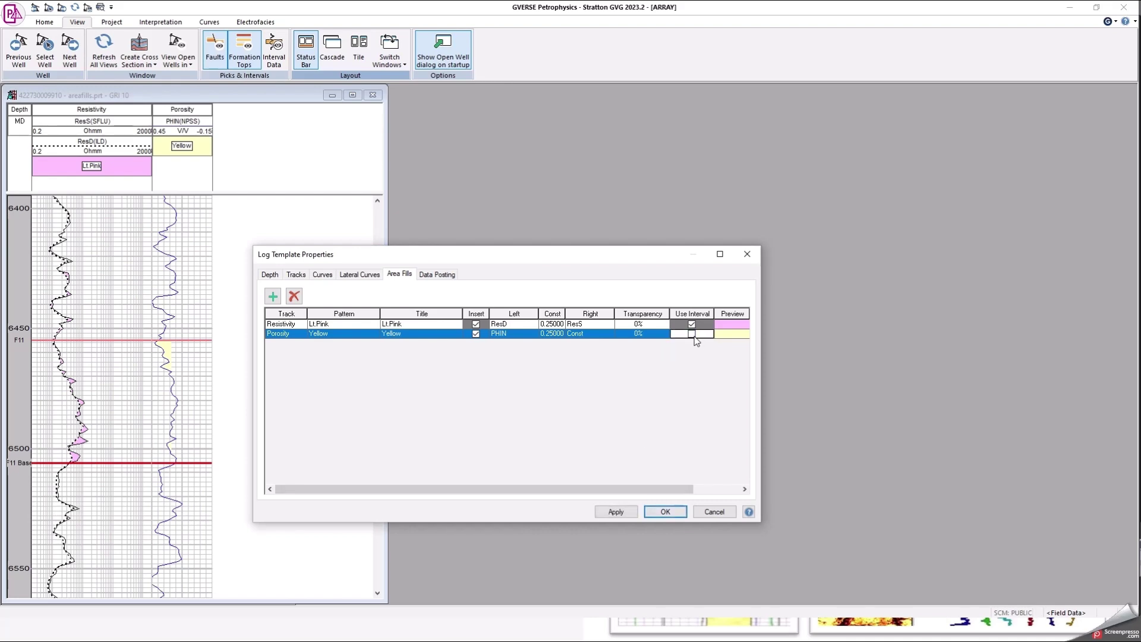
click(576, 359)
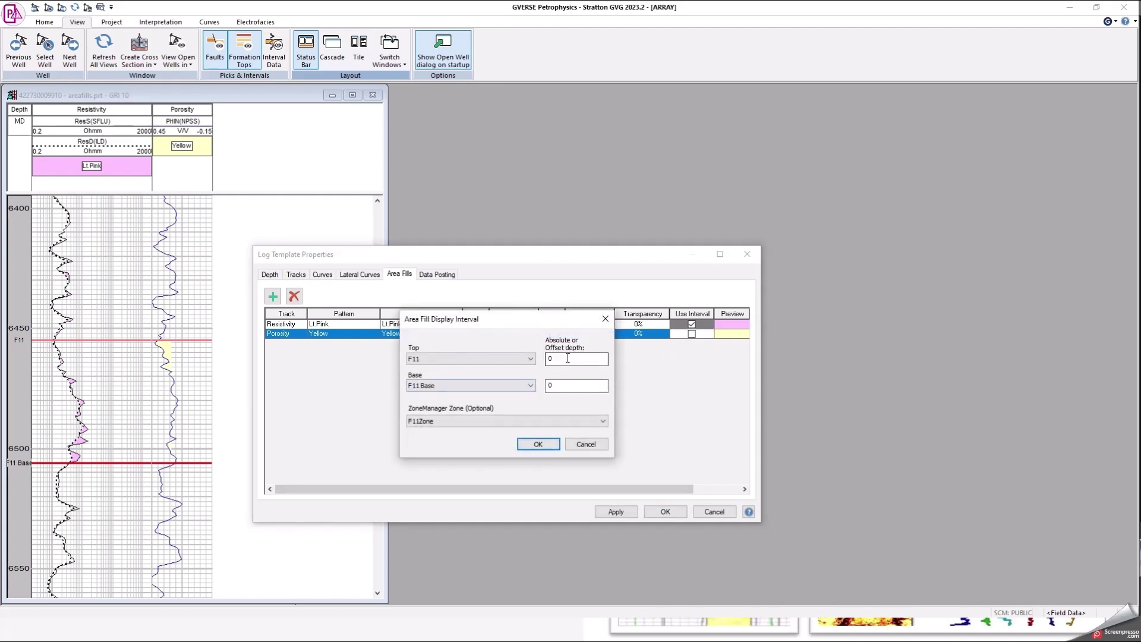
key(BackSpace)
text(-30)
click(538, 445)
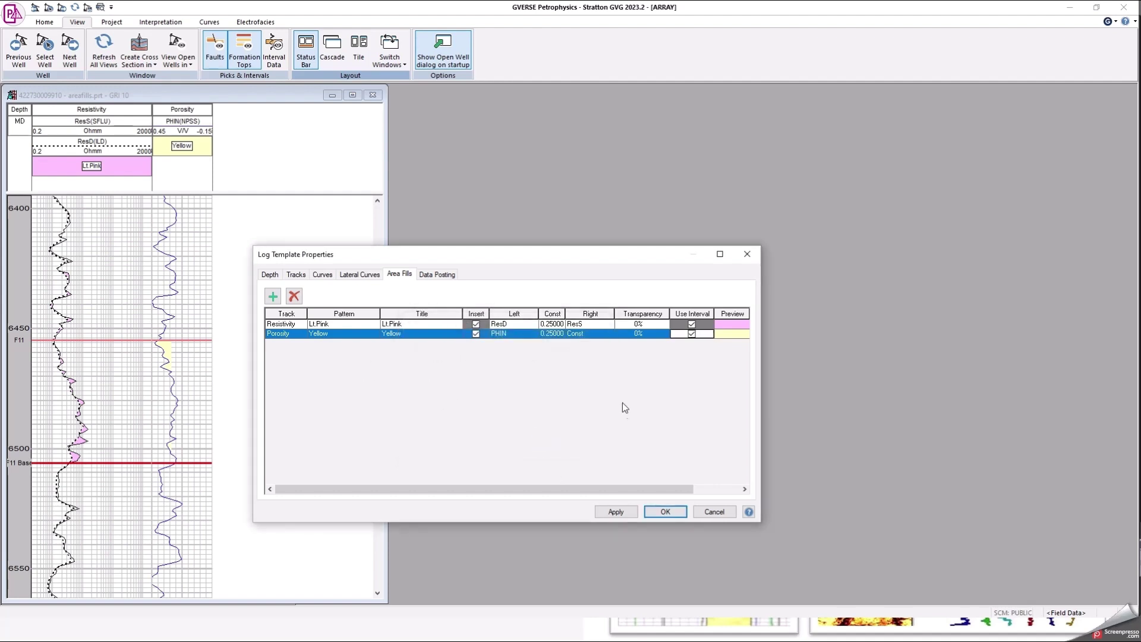
click(616, 513)
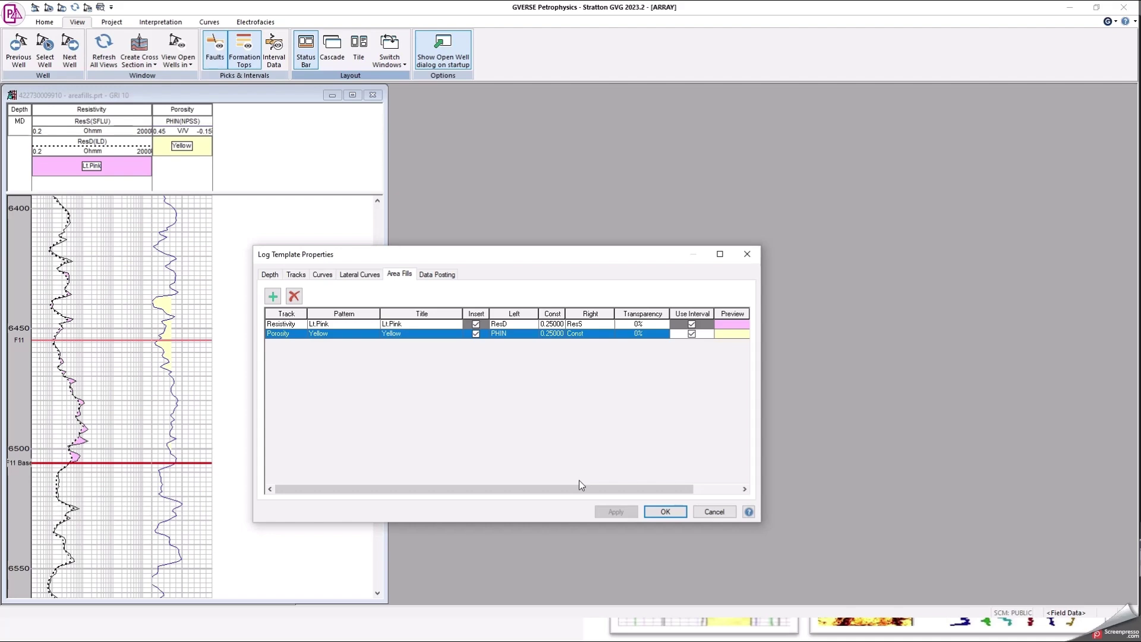
click(666, 512)
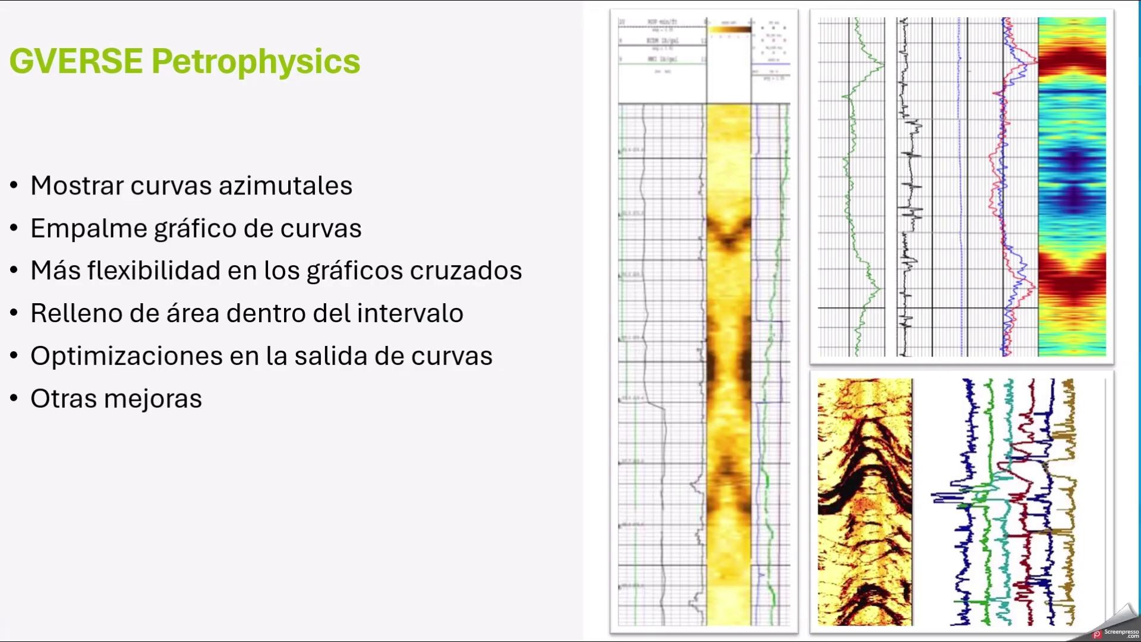
key(Right)
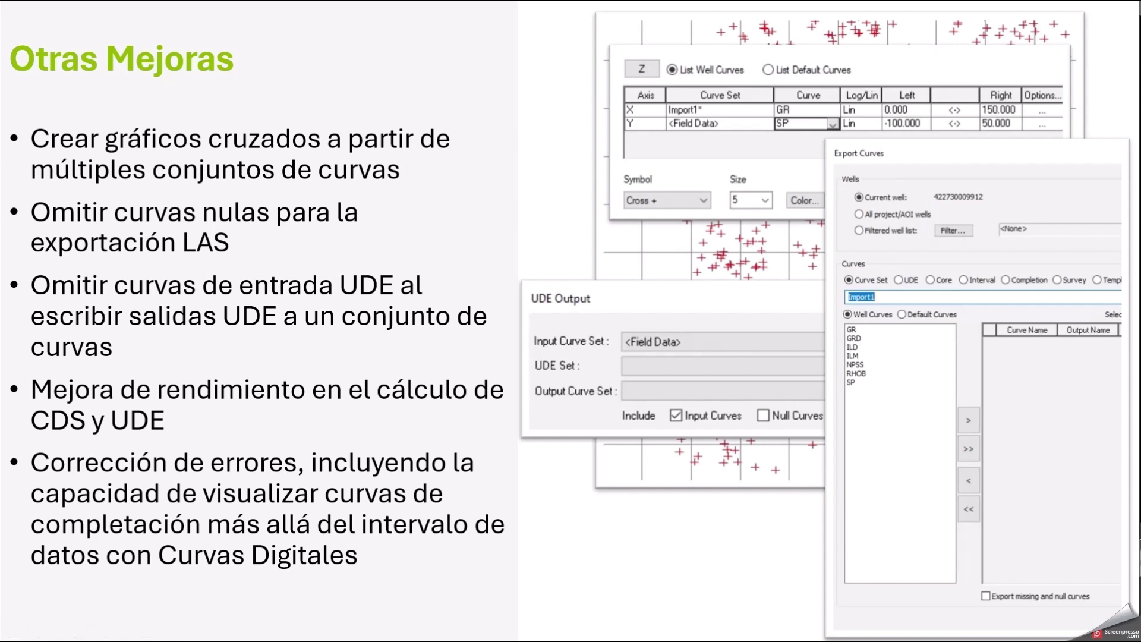
click(814, 372)
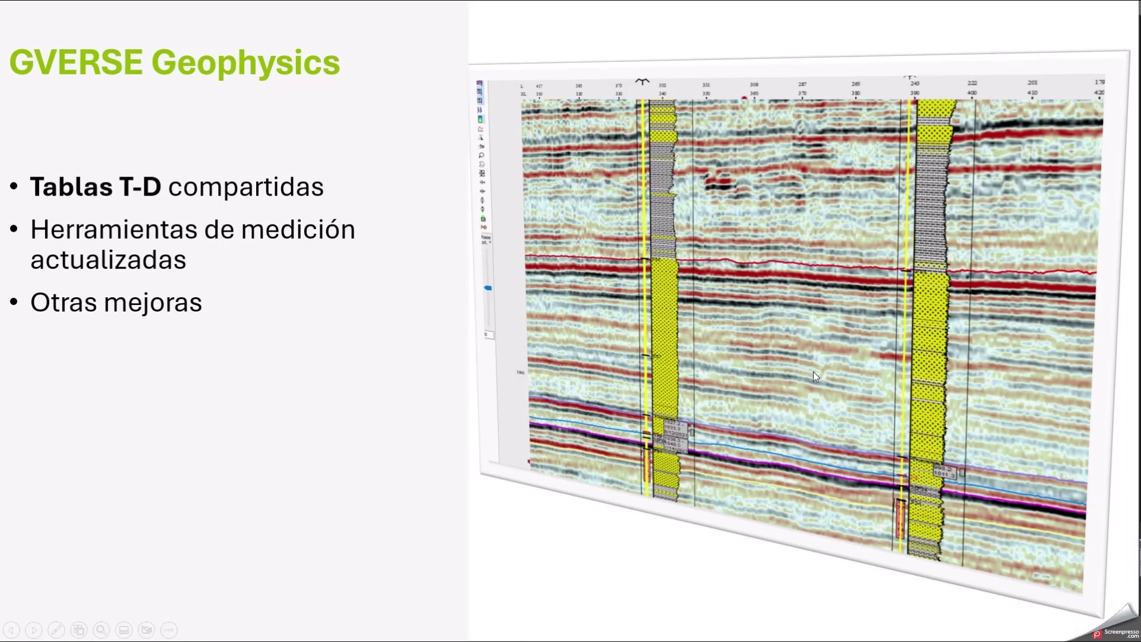